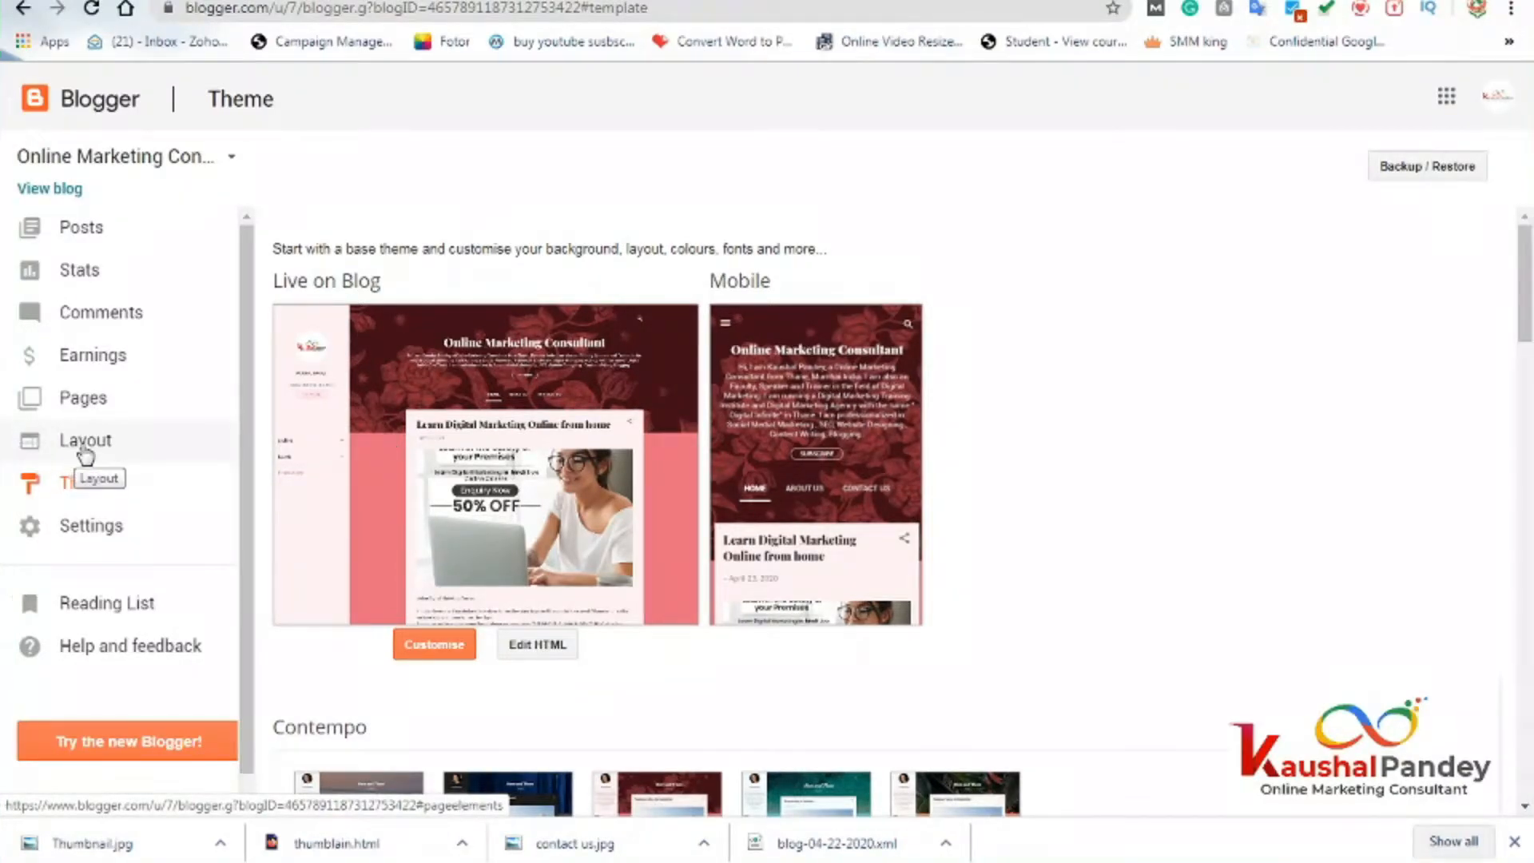
Open the Blogger Layout page listing the Favicon, About Me, Search This Blog and Header gadgets.
{"action": "left_click", "coordinate": [86, 450]}
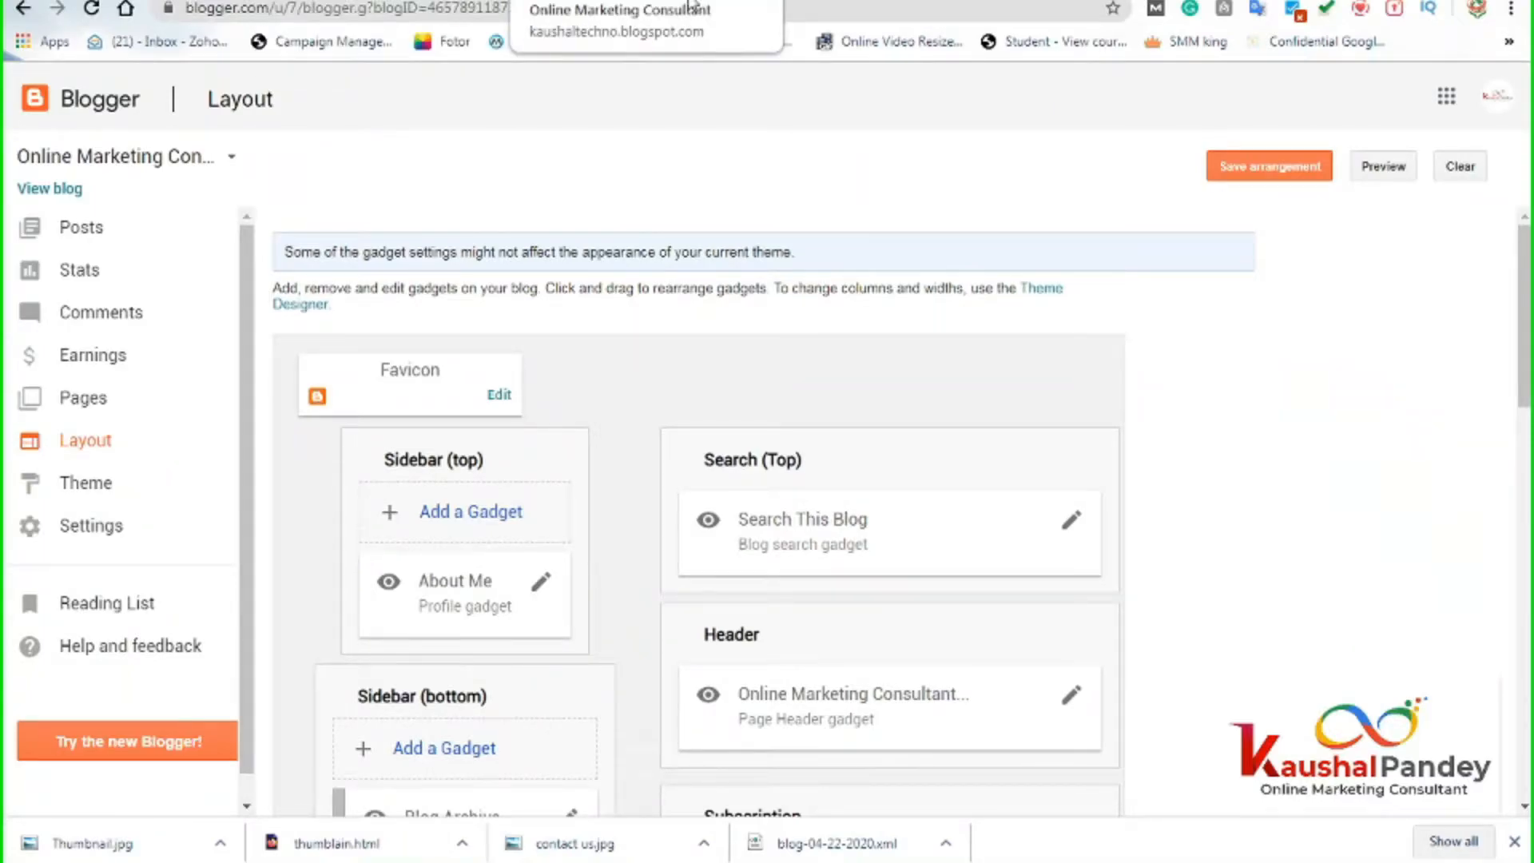
Load facebook.com in a new browser tab.
{"action": "left_click", "coordinate": [799, 1]}
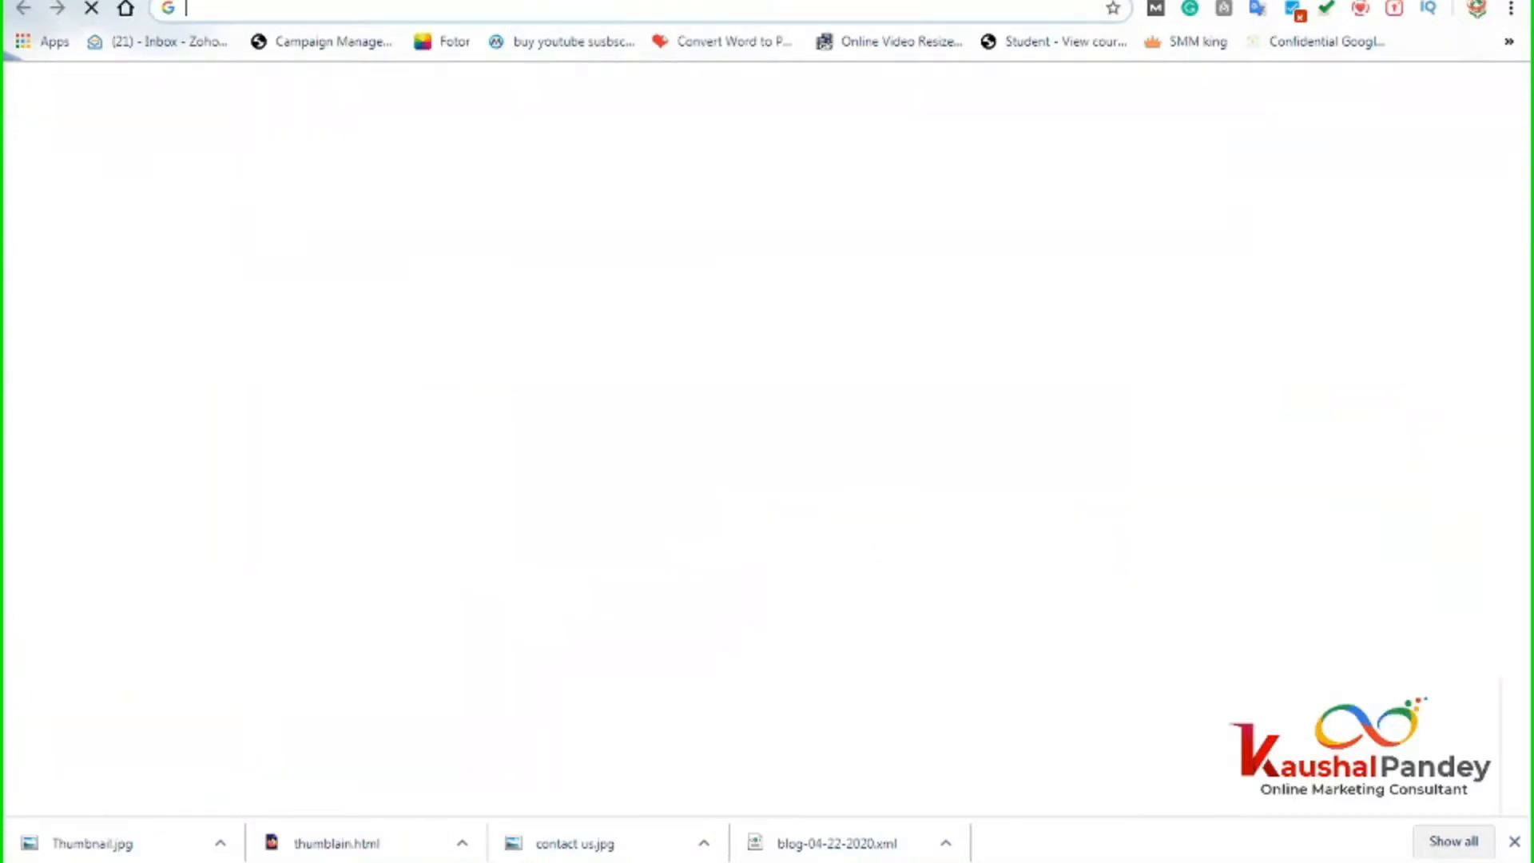
{"action": "type", "text": "facebook.com"}
{"action": "key", "text": "Return"}
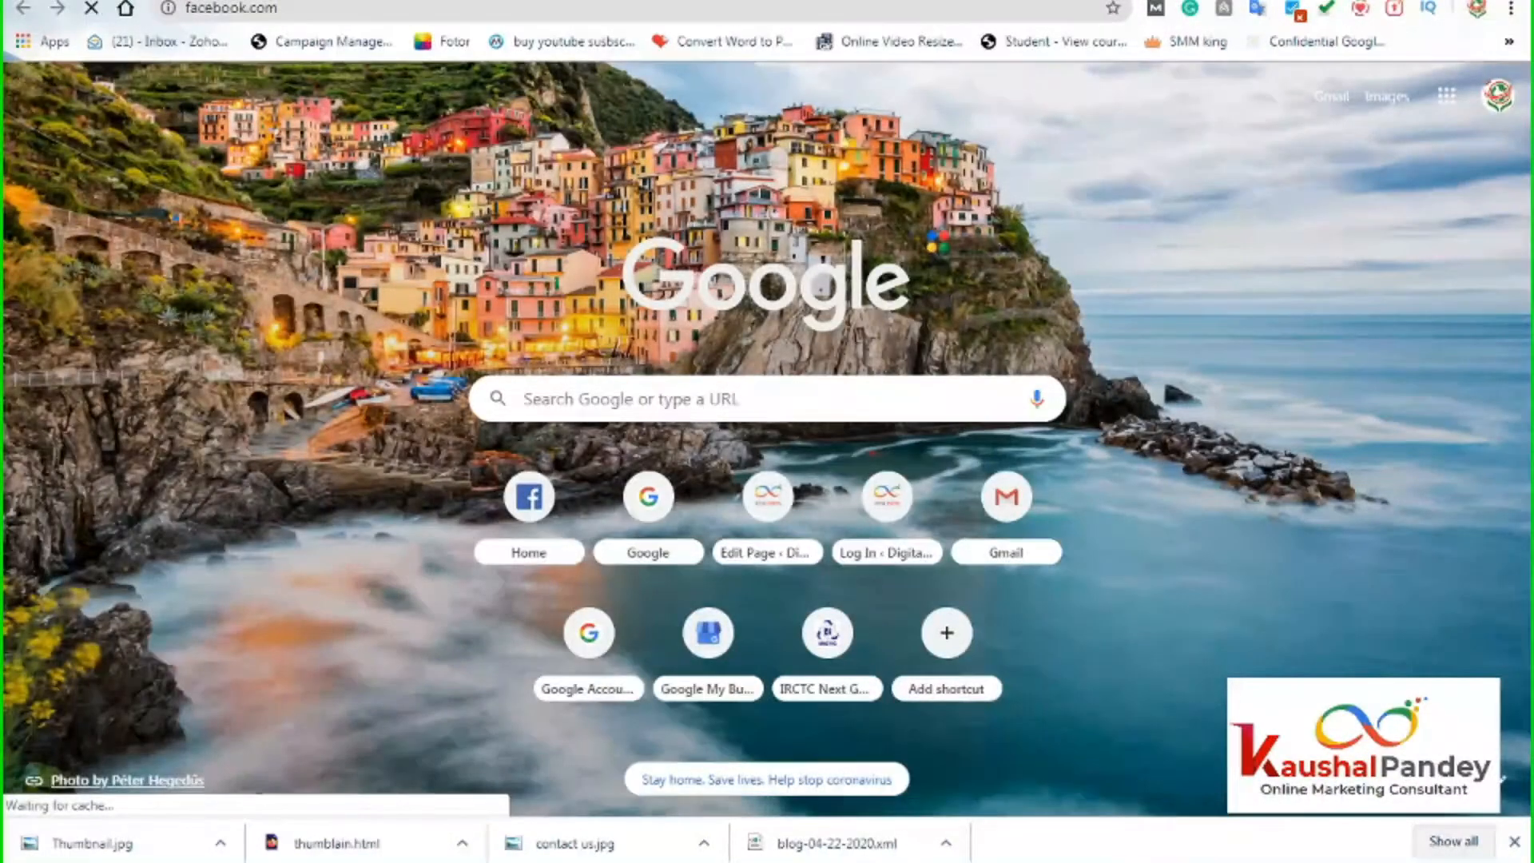
Load YouTube from the address bar, then switch to the live blog's tab.
{"action": "key", "text": "ctrl+l"}
{"action": "type", "text": "youtube"}
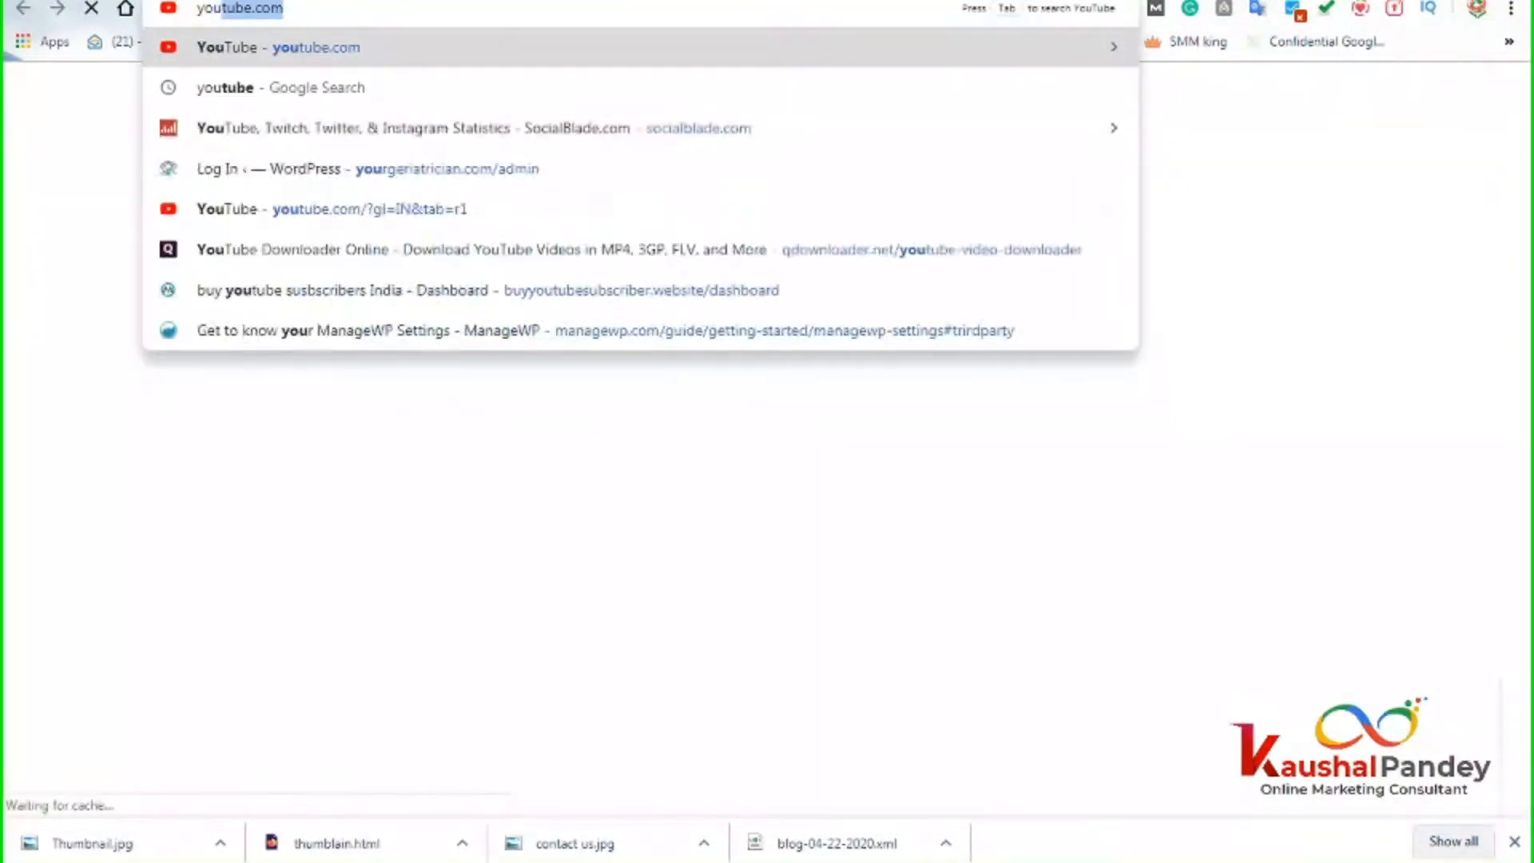
{"action": "key", "text": "Return"}
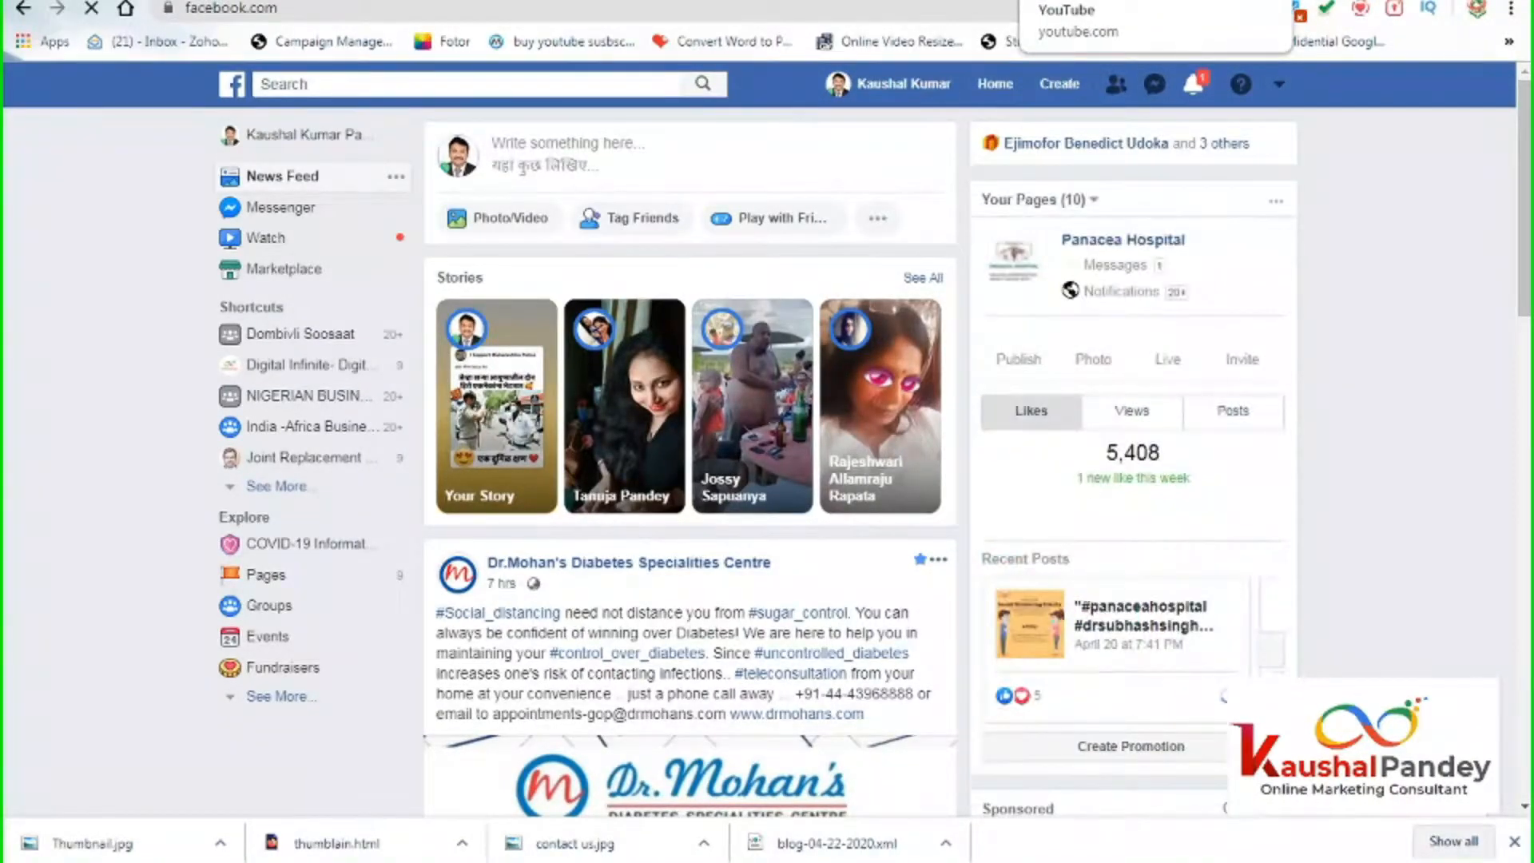
{"action": "key", "text": "ctrl+Tab"}
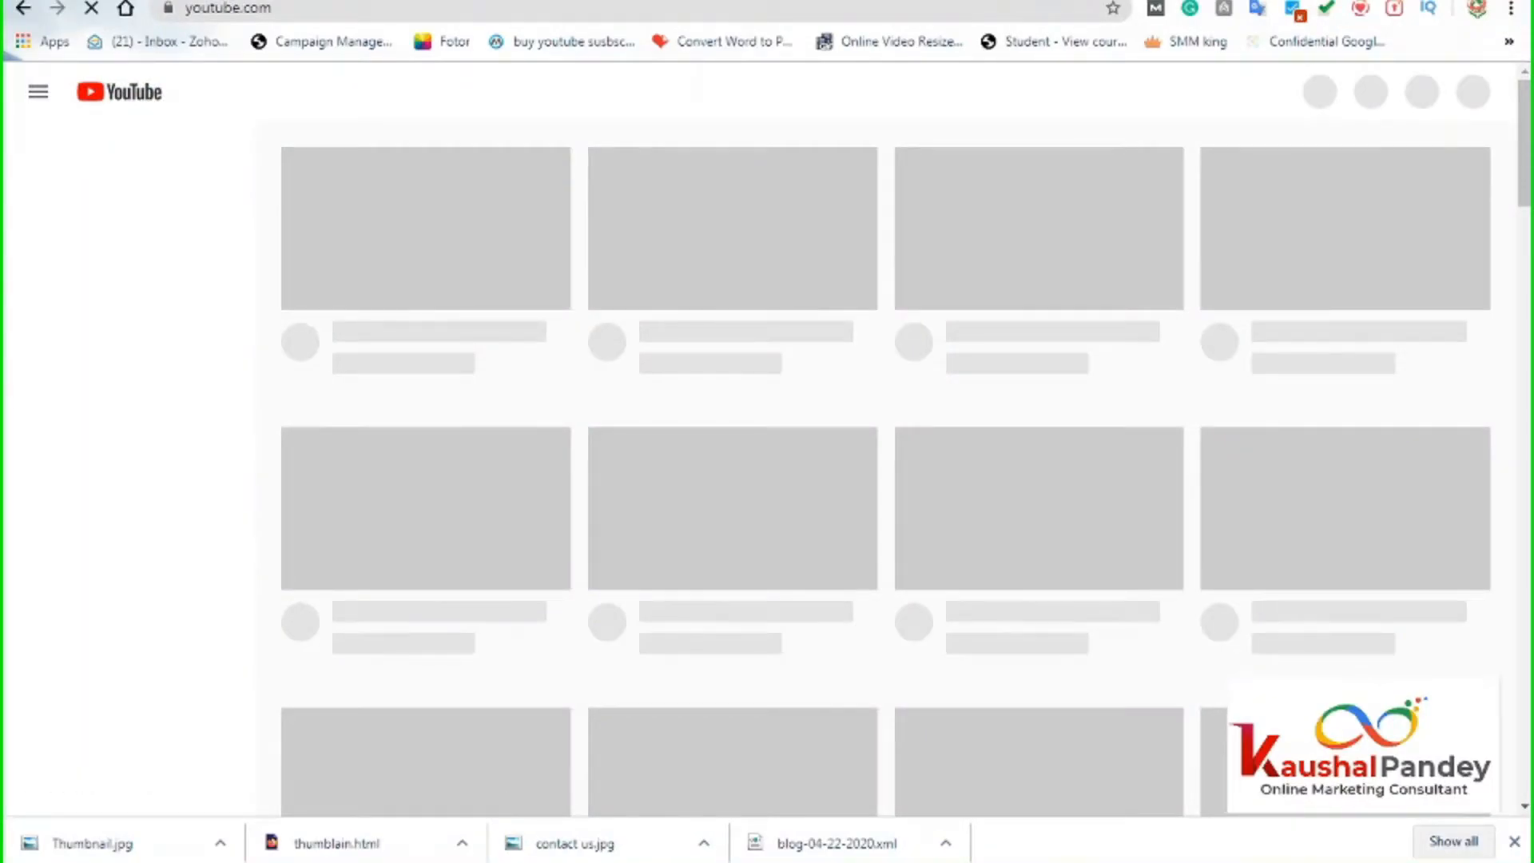
{"action": "key", "text": "ctrl+Tab"}
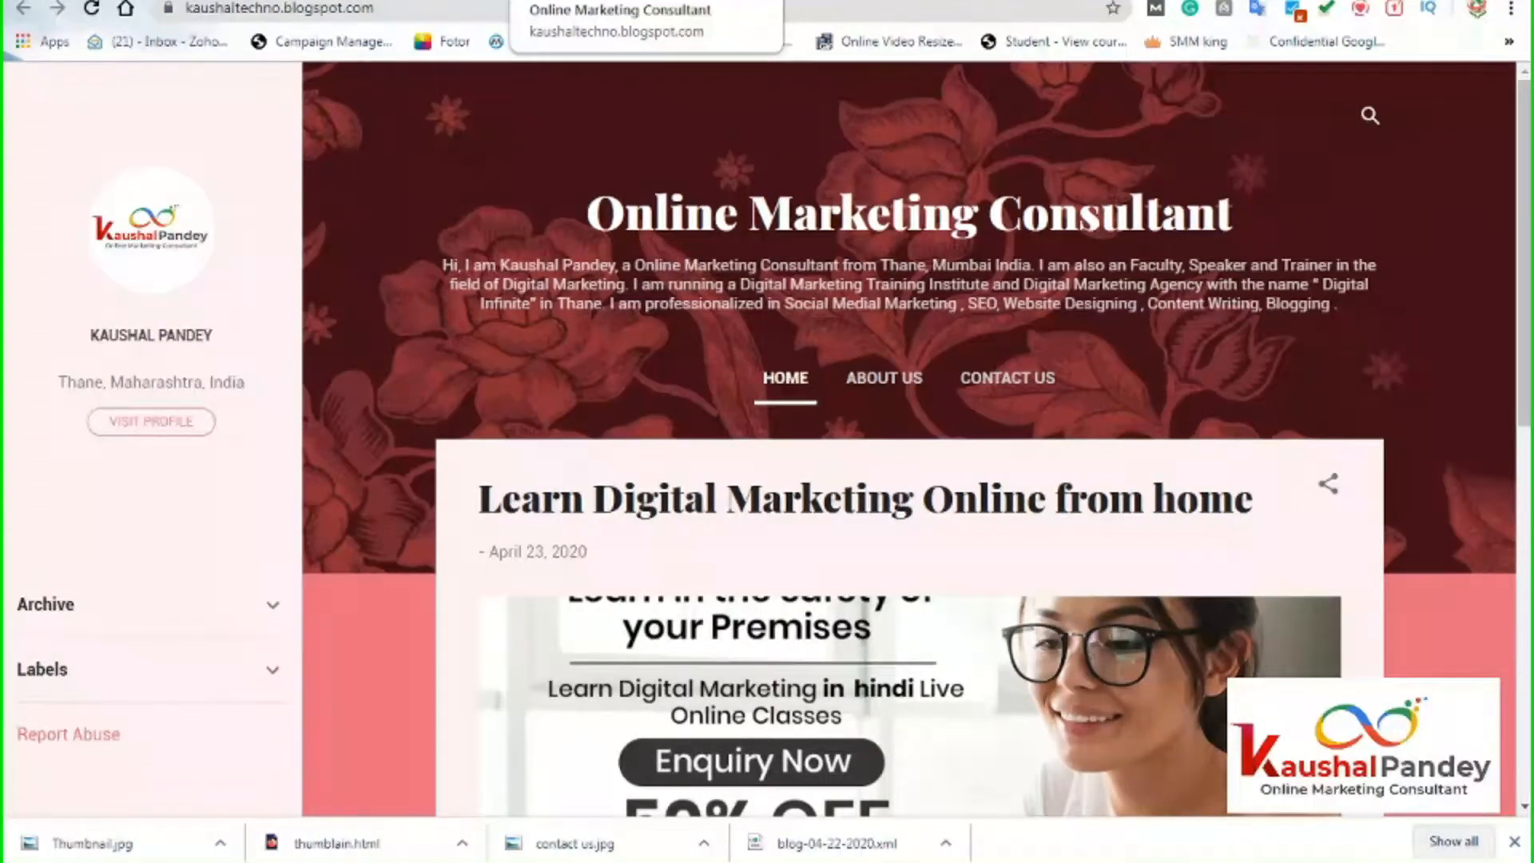
Return to the Blogger Layout tab and edit the Favicon gadget.
{"action": "left_click", "coordinate": [424, 1]}
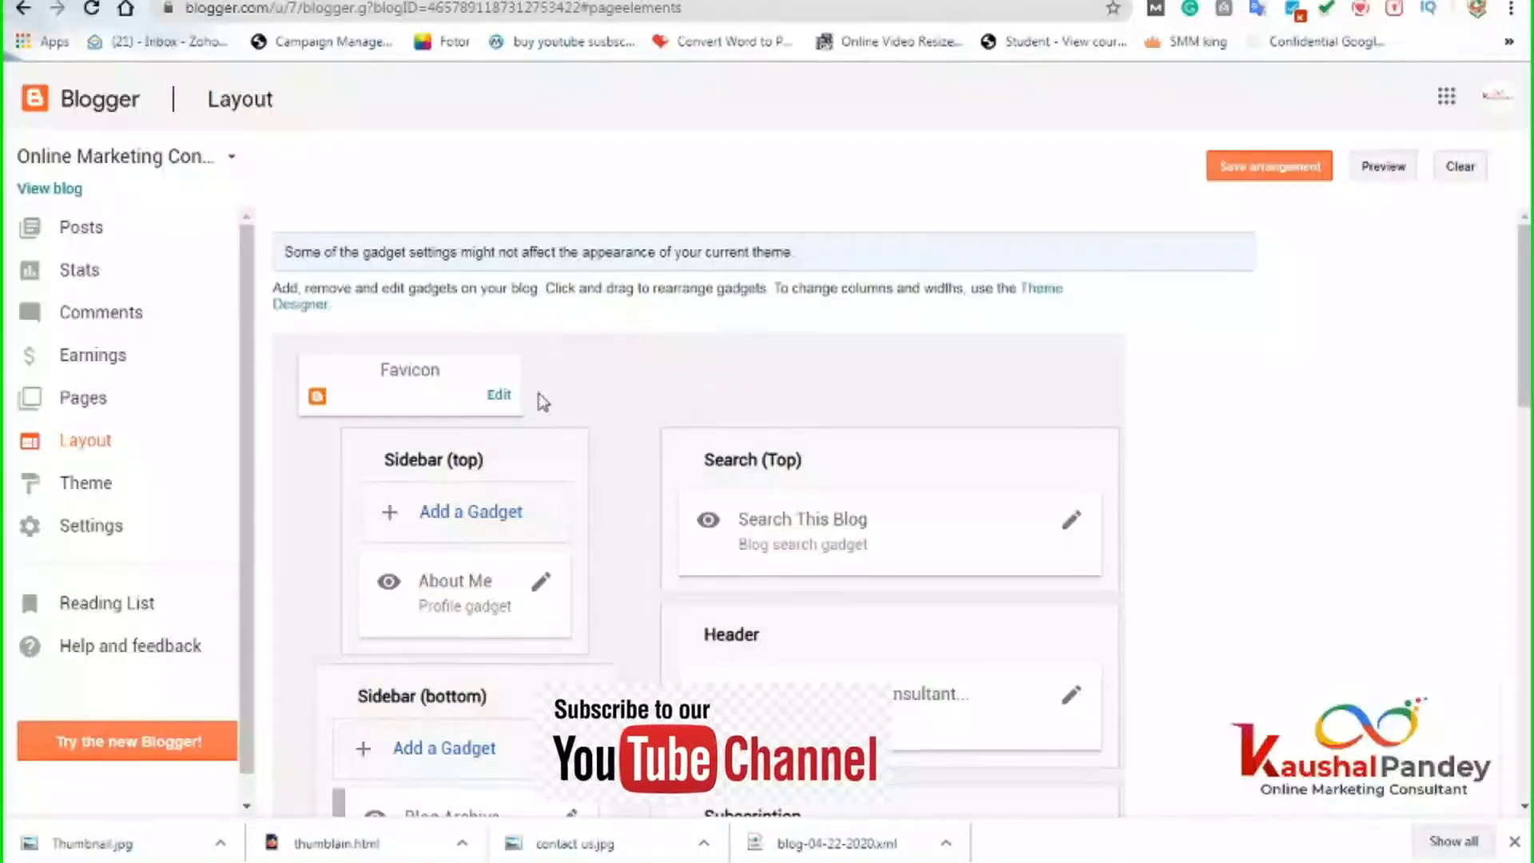
{"action": "left_click", "coordinate": [499, 394]}
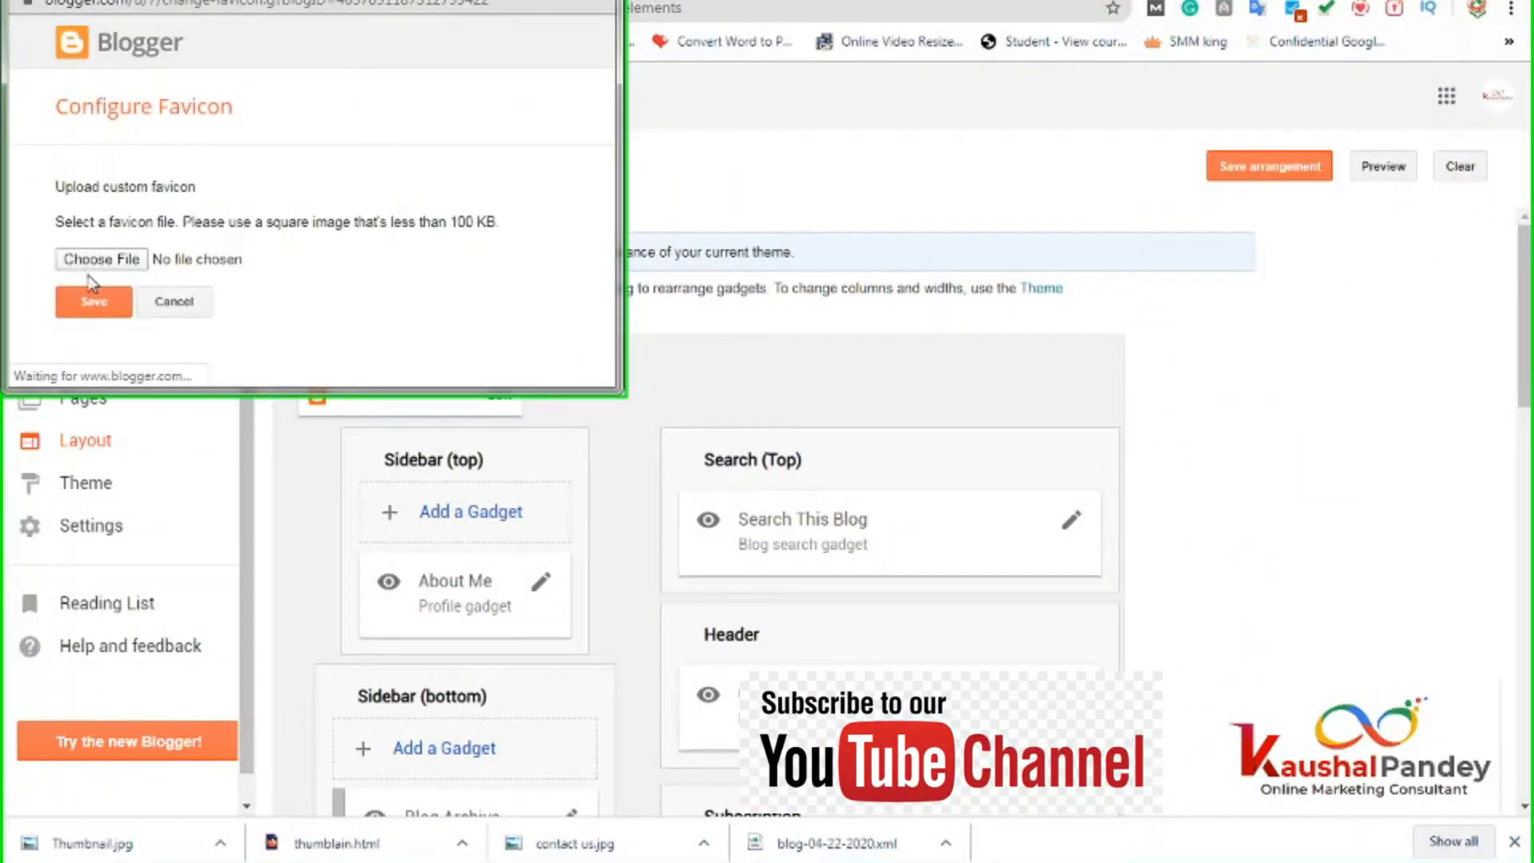
{"action": "left_click", "coordinate": [94, 257]}
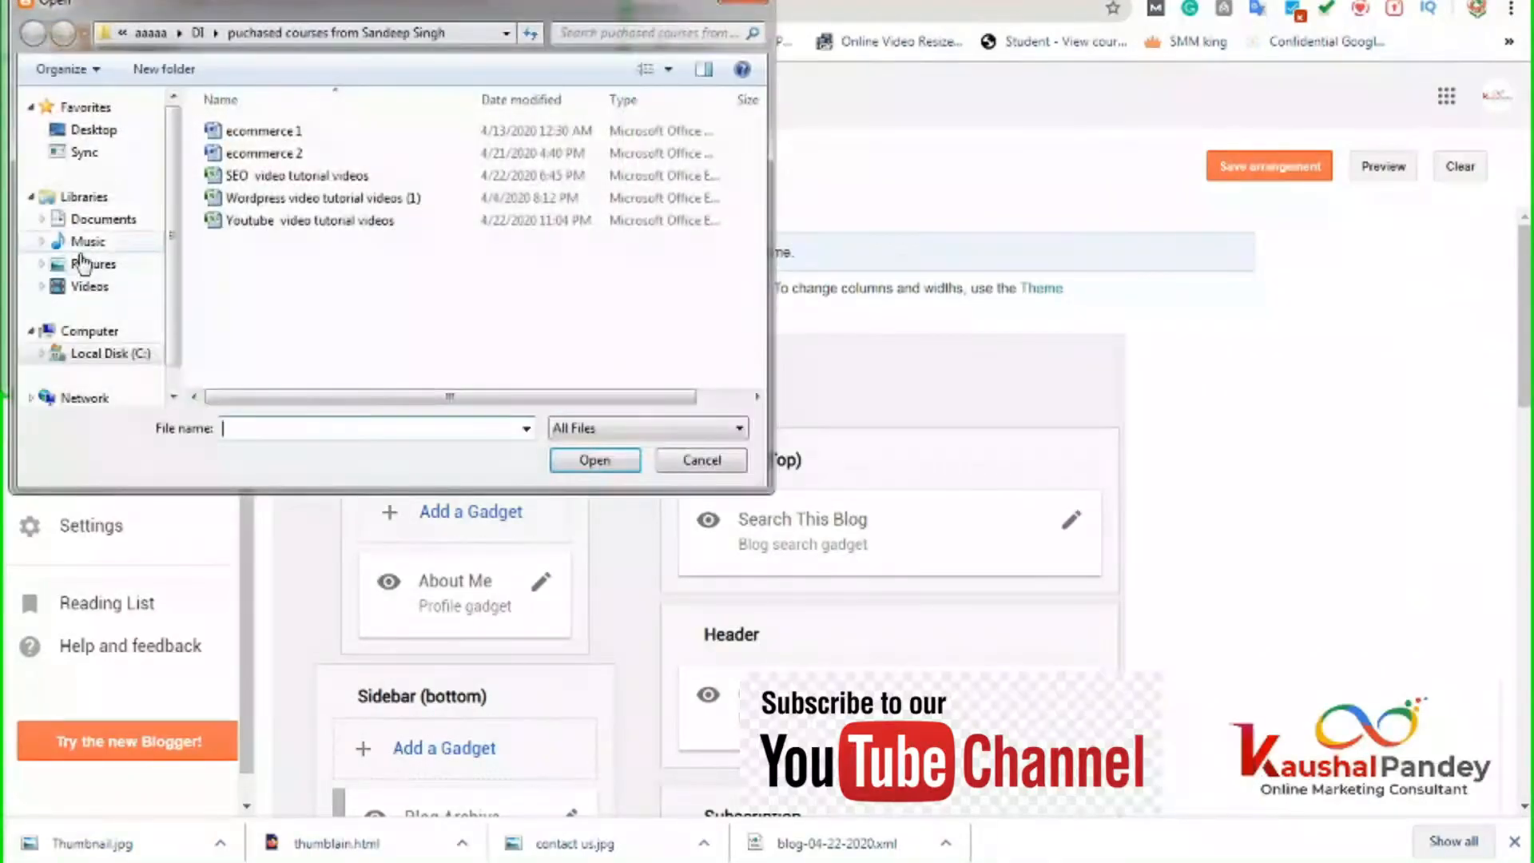
{"action": "left_click", "coordinate": [92, 129]}
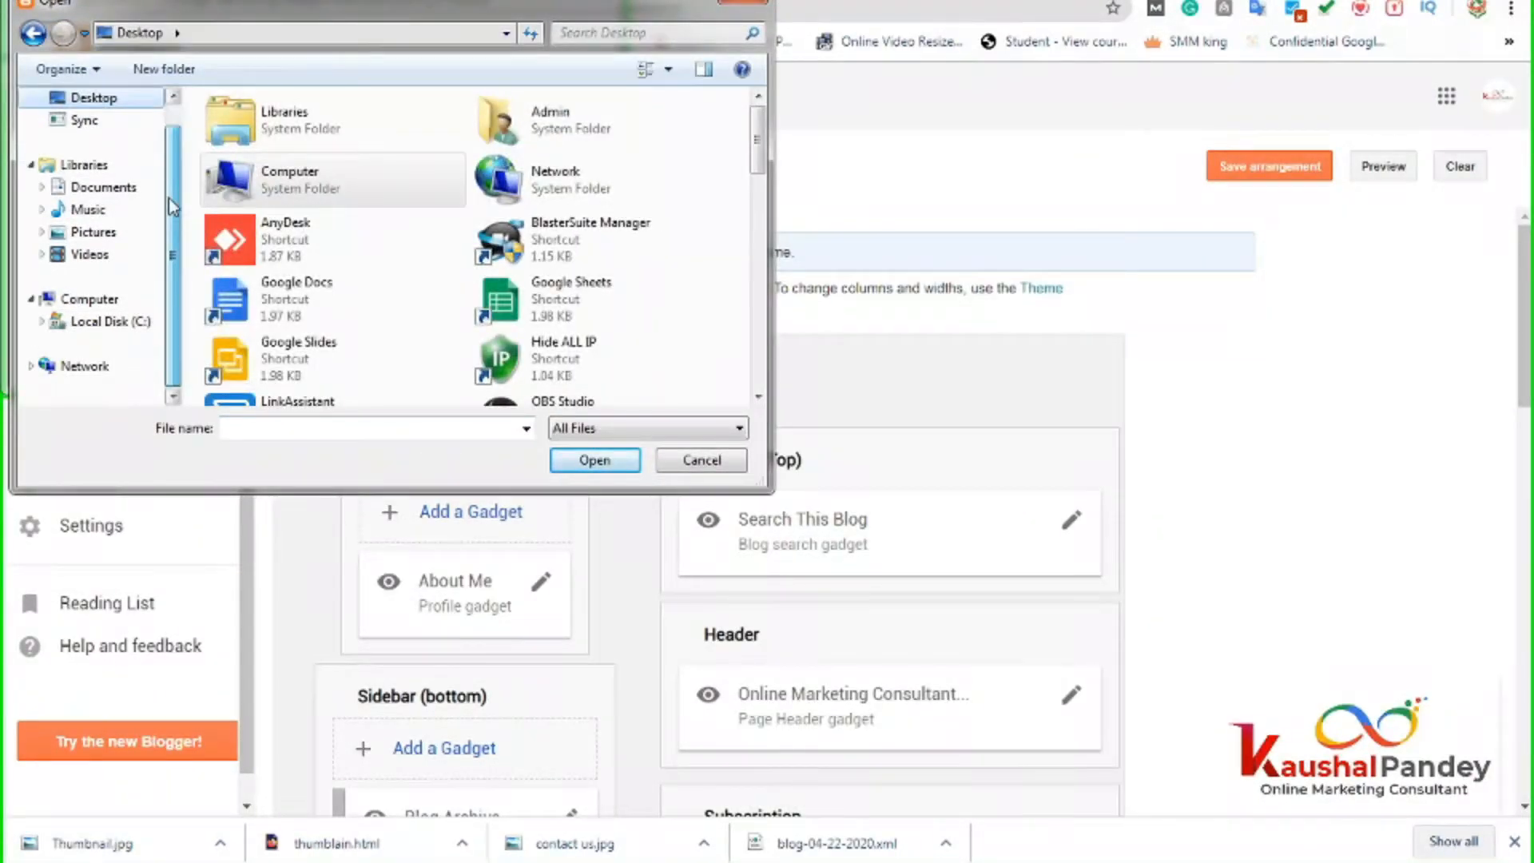
{"action": "scroll", "coordinate": [170, 198], "scroll_direction": "up", "scroll_amount": 1}
{"action": "left_click", "coordinate": [112, 220]}
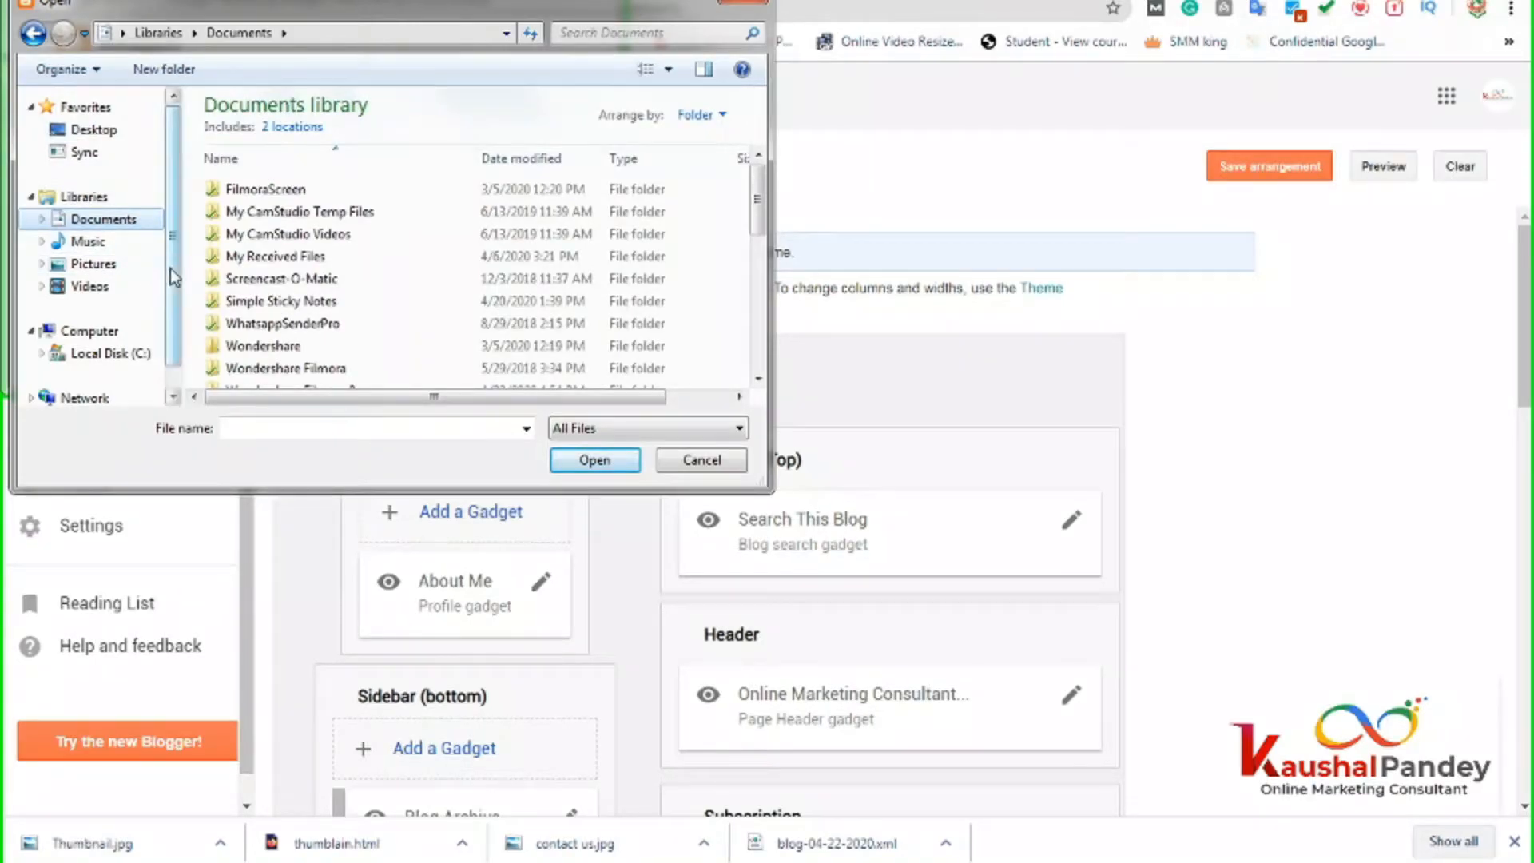
{"action": "left_click_drag", "start_coordinate": [175, 269], "coordinate": [183, 234]}
{"action": "mouse_move", "coordinate": [281, 10]}
{"action": "left_mouse_down"}
{"action": "mouse_move", "coordinate": [459, 227]}
{"action": "mouse_move", "coordinate": [641, 358]}
{"action": "mouse_move", "coordinate": [346, 159]}
{"action": "mouse_move", "coordinate": [289, 32]}
{"action": "left_mouse_up"}
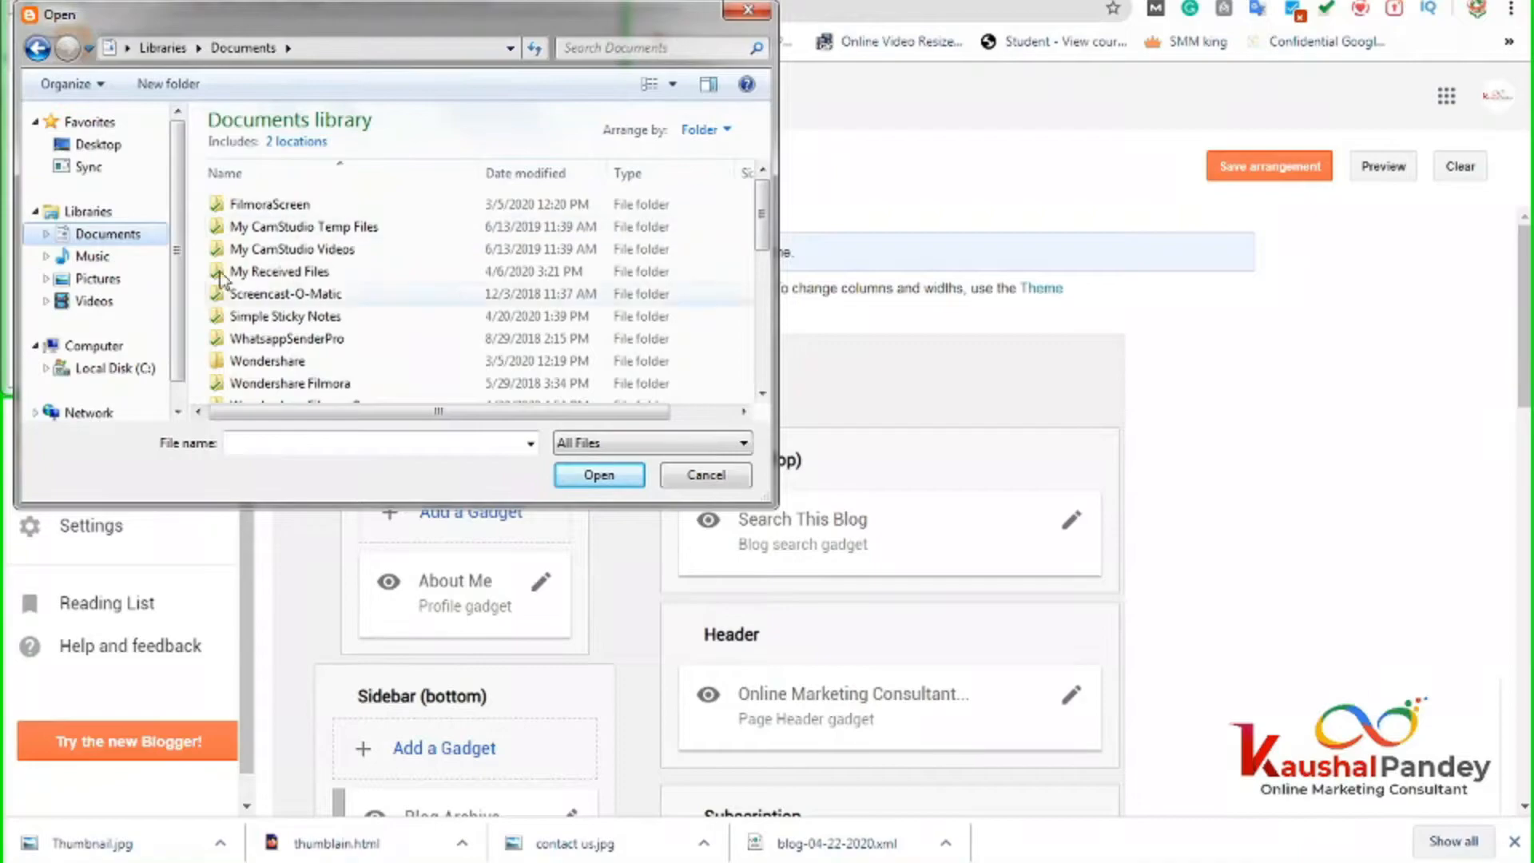
{"action": "left_click", "coordinate": [136, 369]}
{"action": "left_click", "coordinate": [299, 323]}
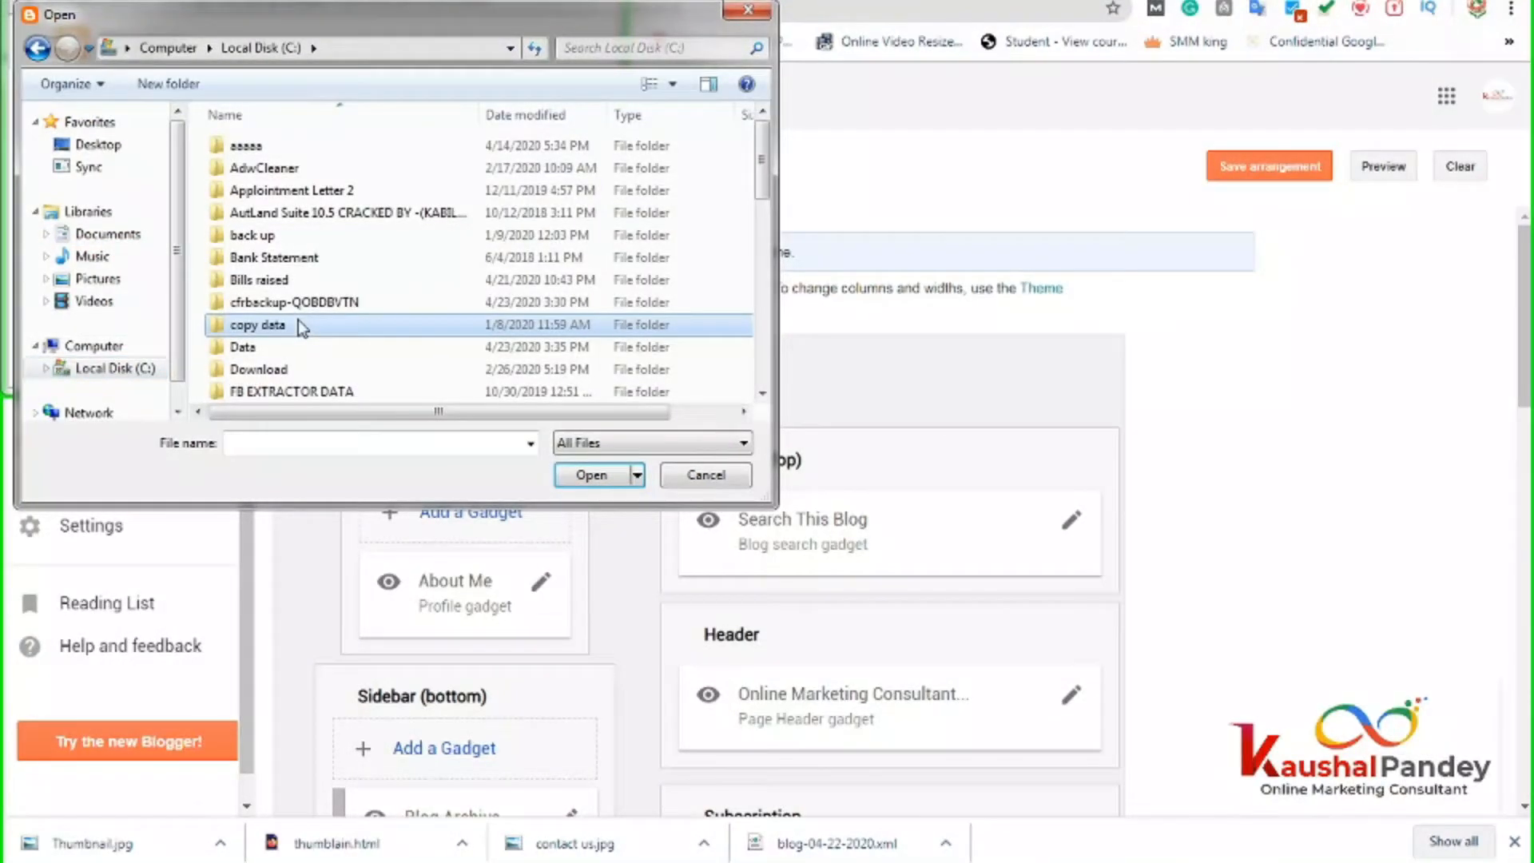
{"action": "scroll", "coordinate": [299, 324], "scroll_direction": "down", "scroll_amount": 5}
{"action": "double_click", "coordinate": [261, 300]}
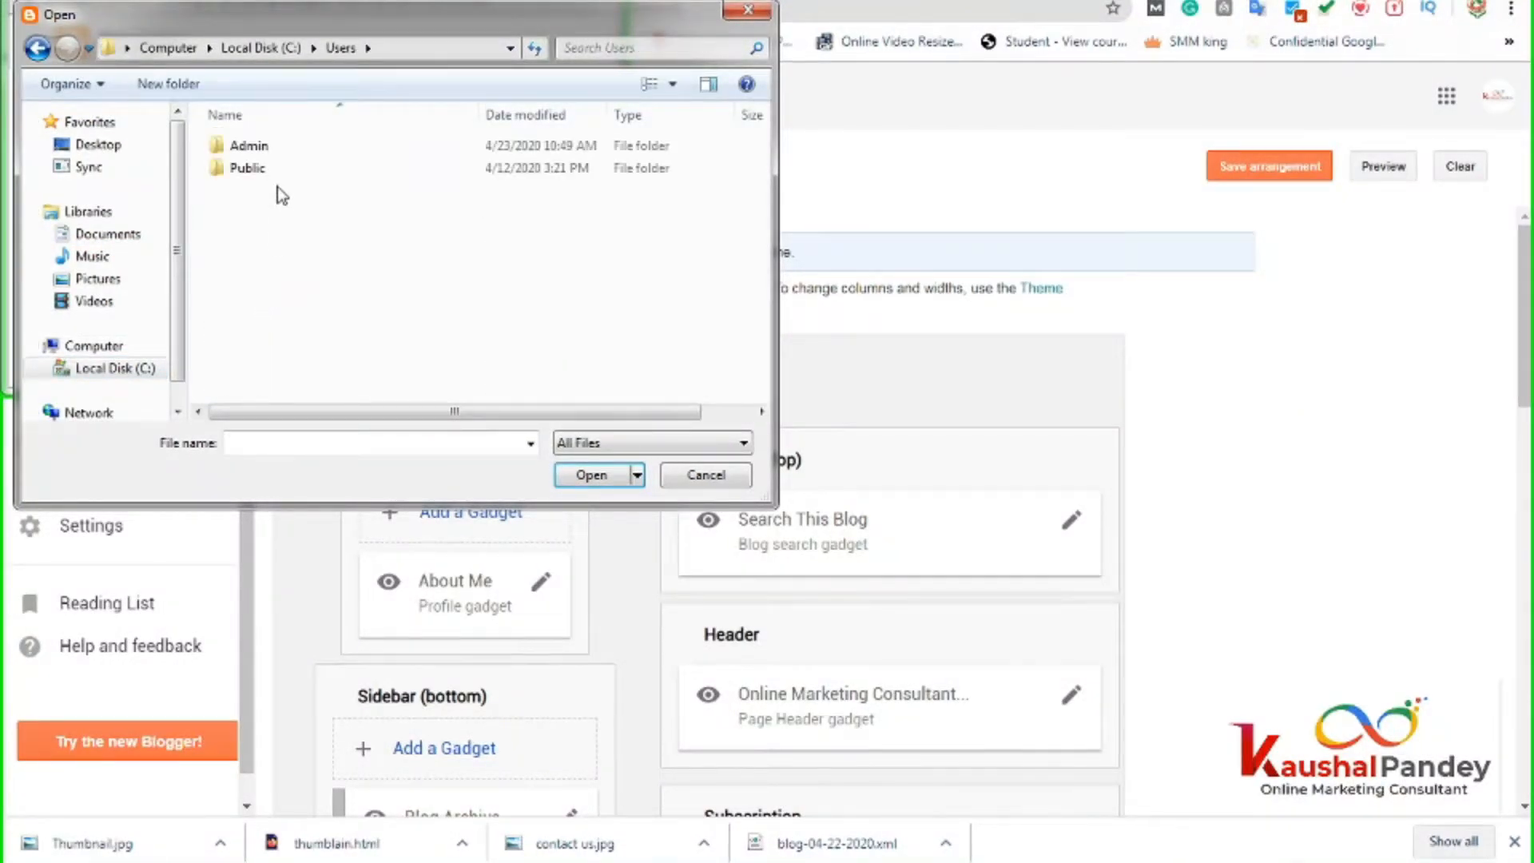
{"action": "double_click", "coordinate": [276, 145]}
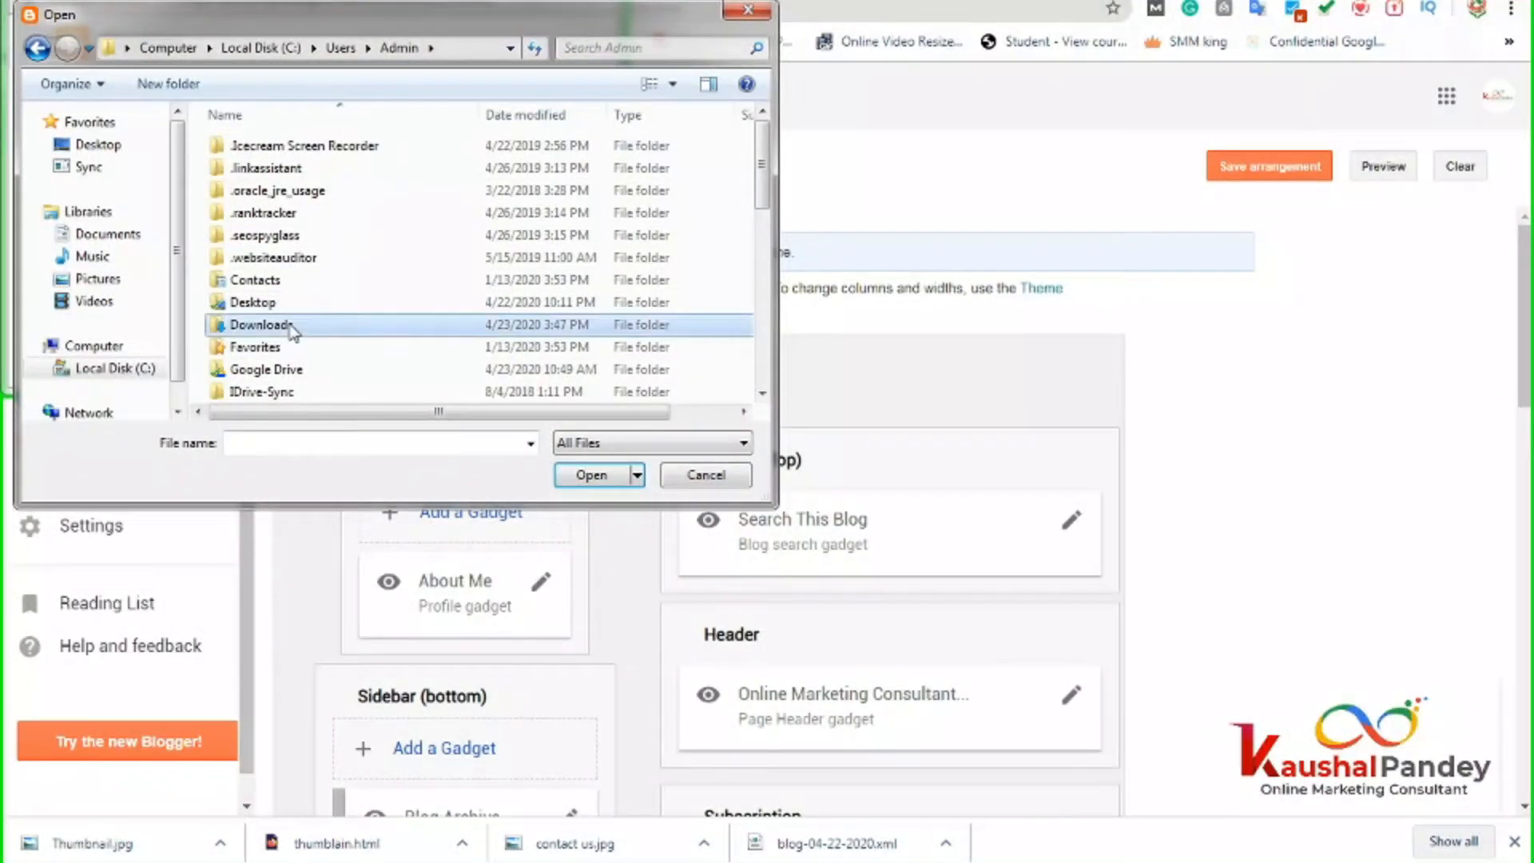
{"action": "double_click", "coordinate": [264, 325]}
{"action": "left_click", "coordinate": [280, 218]}
{"action": "key", "text": "f"}
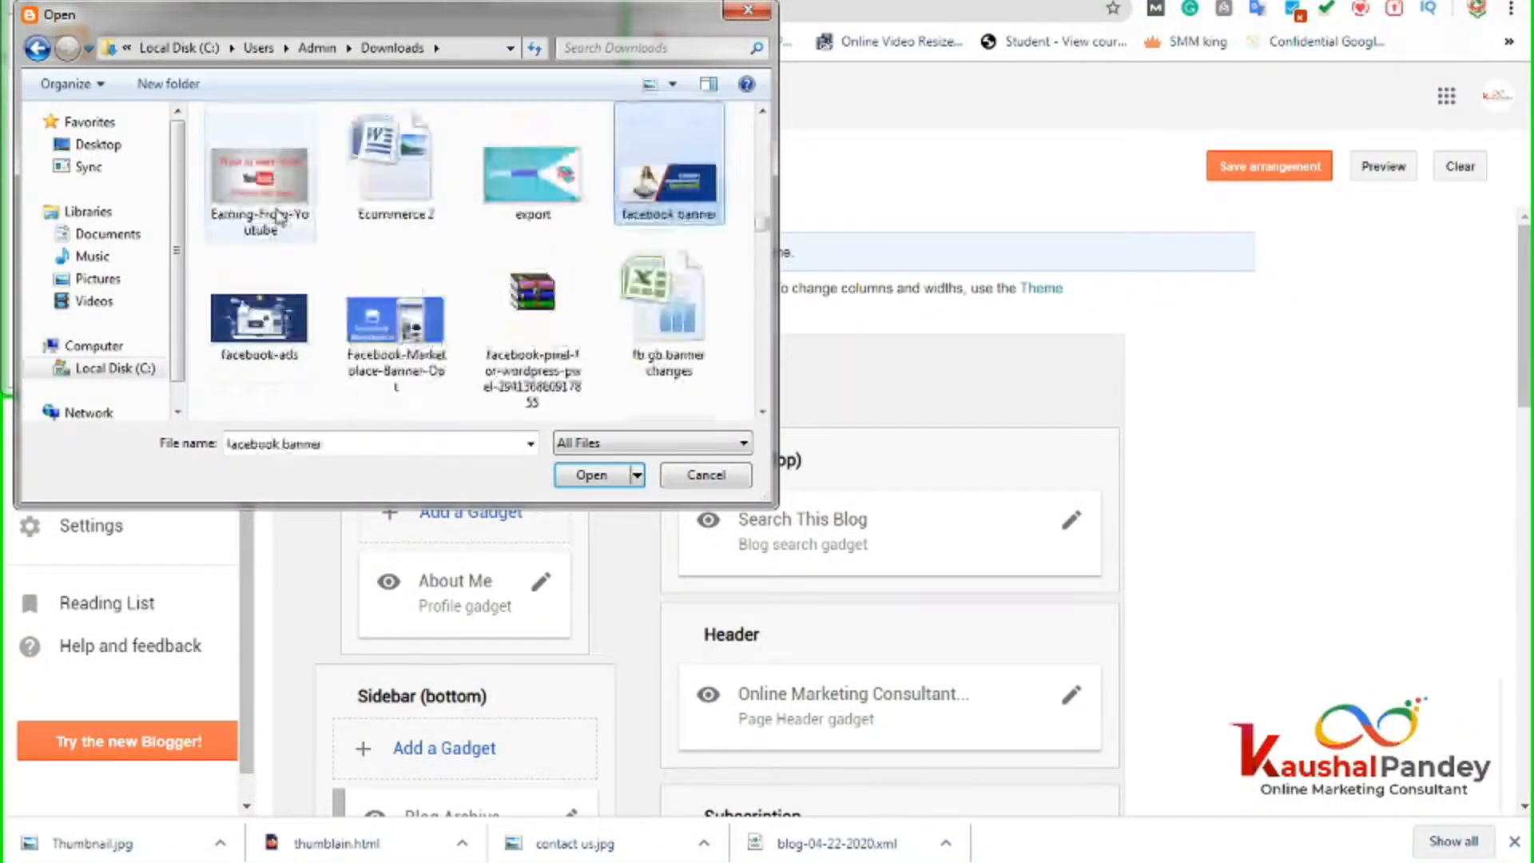
{"action": "key", "text": "f"}
{"action": "key", "text": "f"}
{"action": "key", "text": "f"}
{"action": "key", "text": "f"}
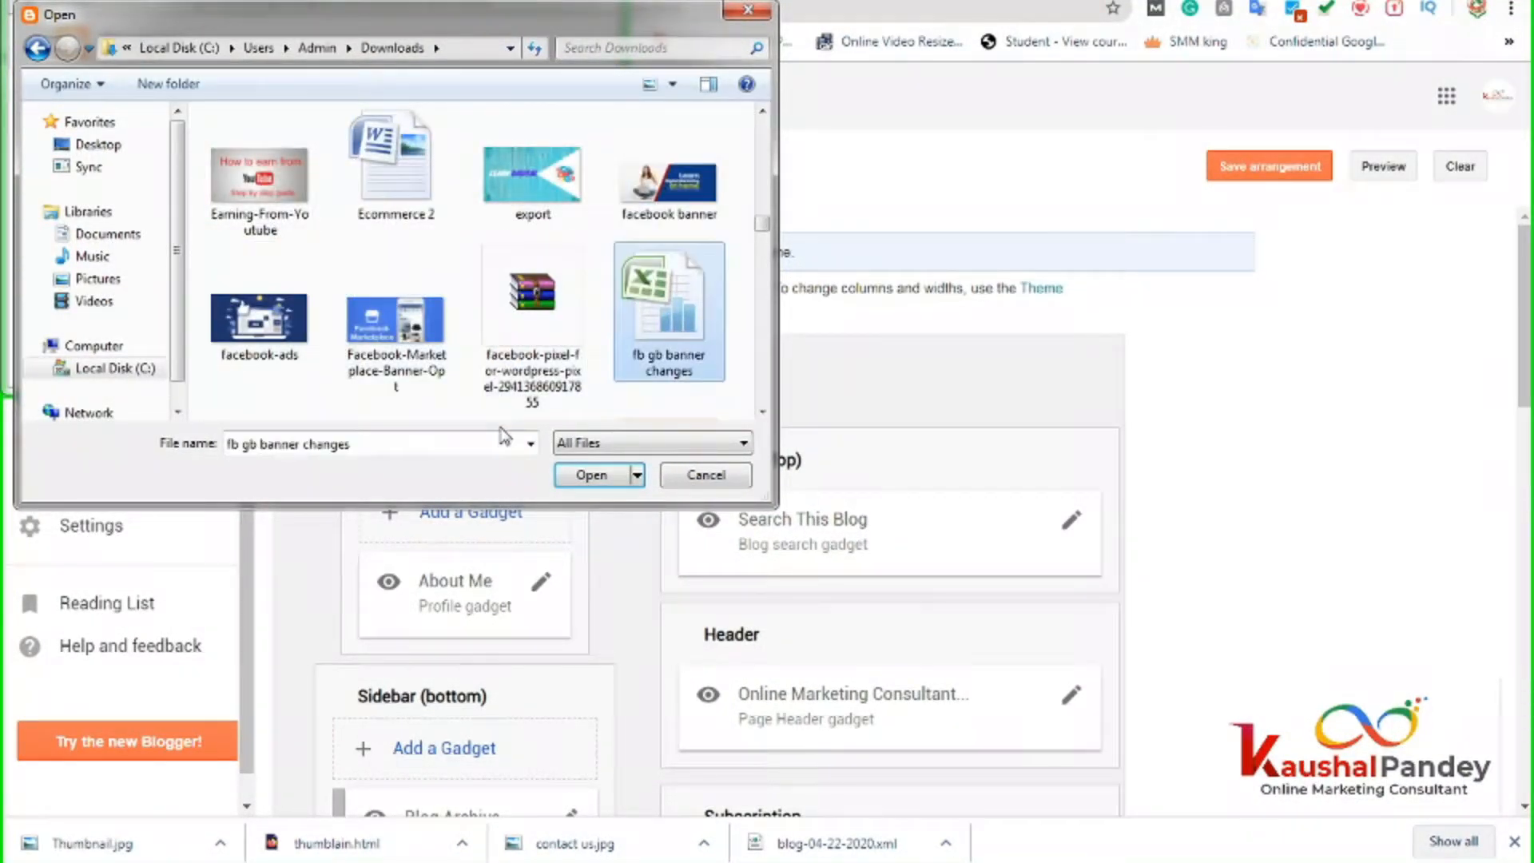
{"action": "key", "text": "f"}
{"action": "key", "text": "f"}
{"action": "key", "text": "f"}
{"action": "key", "text": "f"}
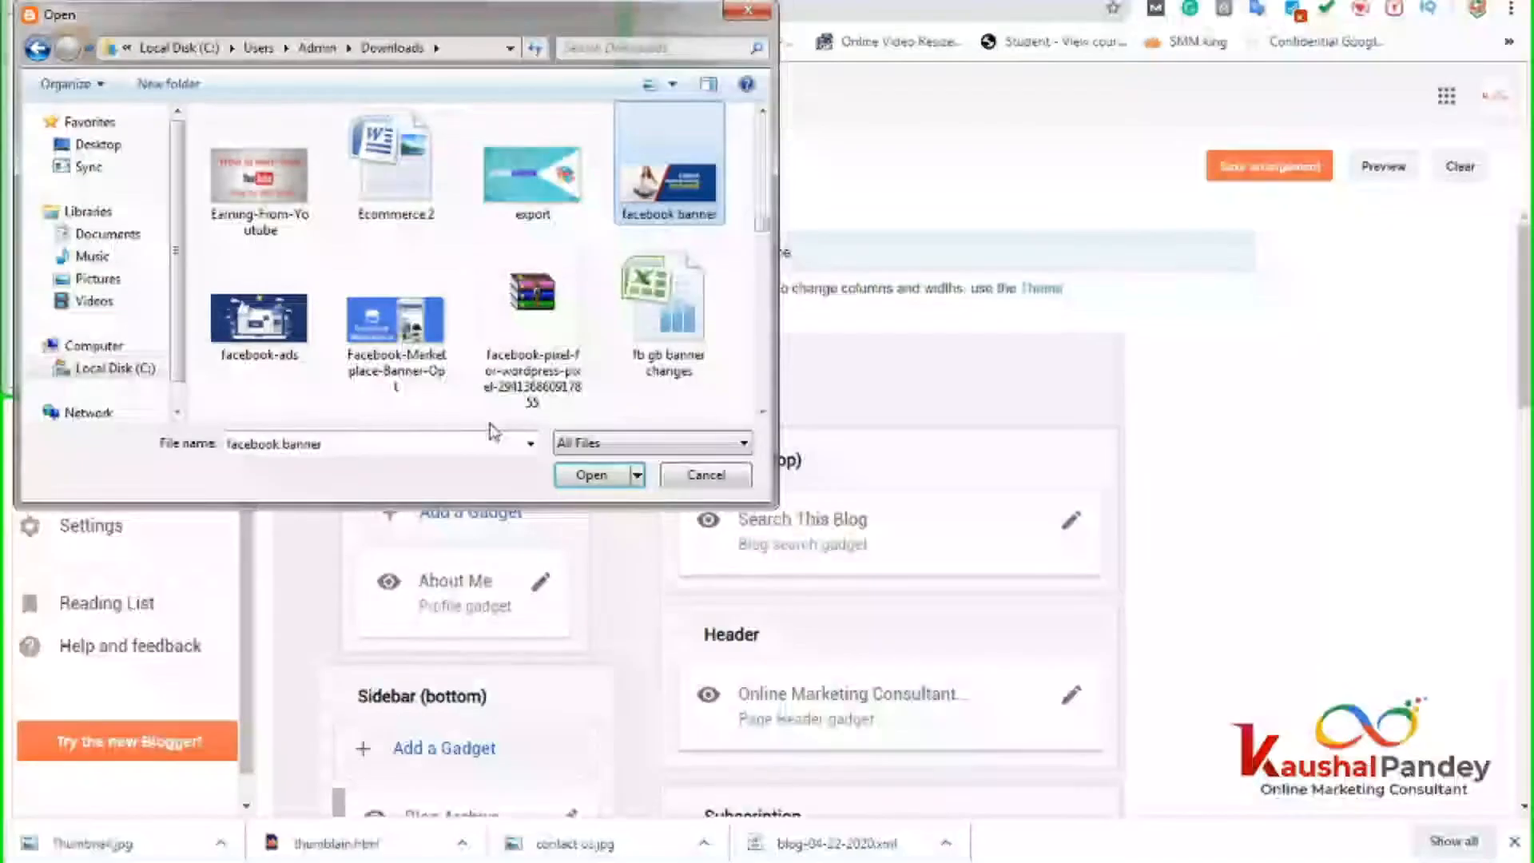
{"action": "scroll", "coordinate": [762, 223], "scroll_direction": "down", "scroll_amount": 3}
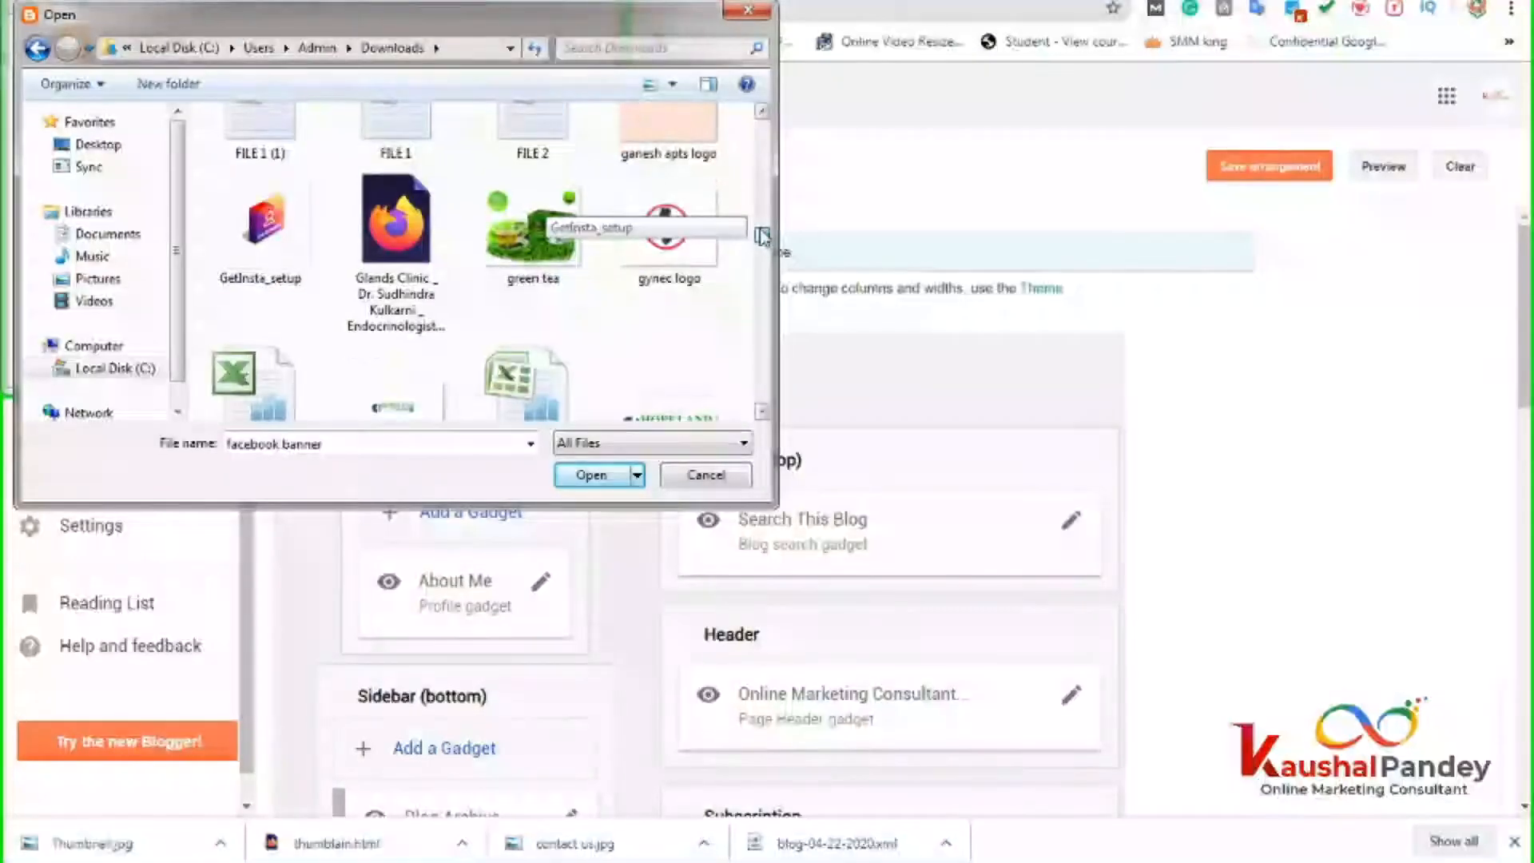
{"action": "key", "text": "f"}
{"action": "key", "text": "f"}
{"action": "key", "text": "f"}
{"action": "key", "text": "f"}
{"action": "key", "text": "f"}
{"action": "key", "text": "f"}
{"action": "key", "text": "f"}
{"action": "key", "text": "f"}
{"action": "key", "text": "f"}
{"action": "key", "text": "f"}
{"action": "key", "text": "f"}
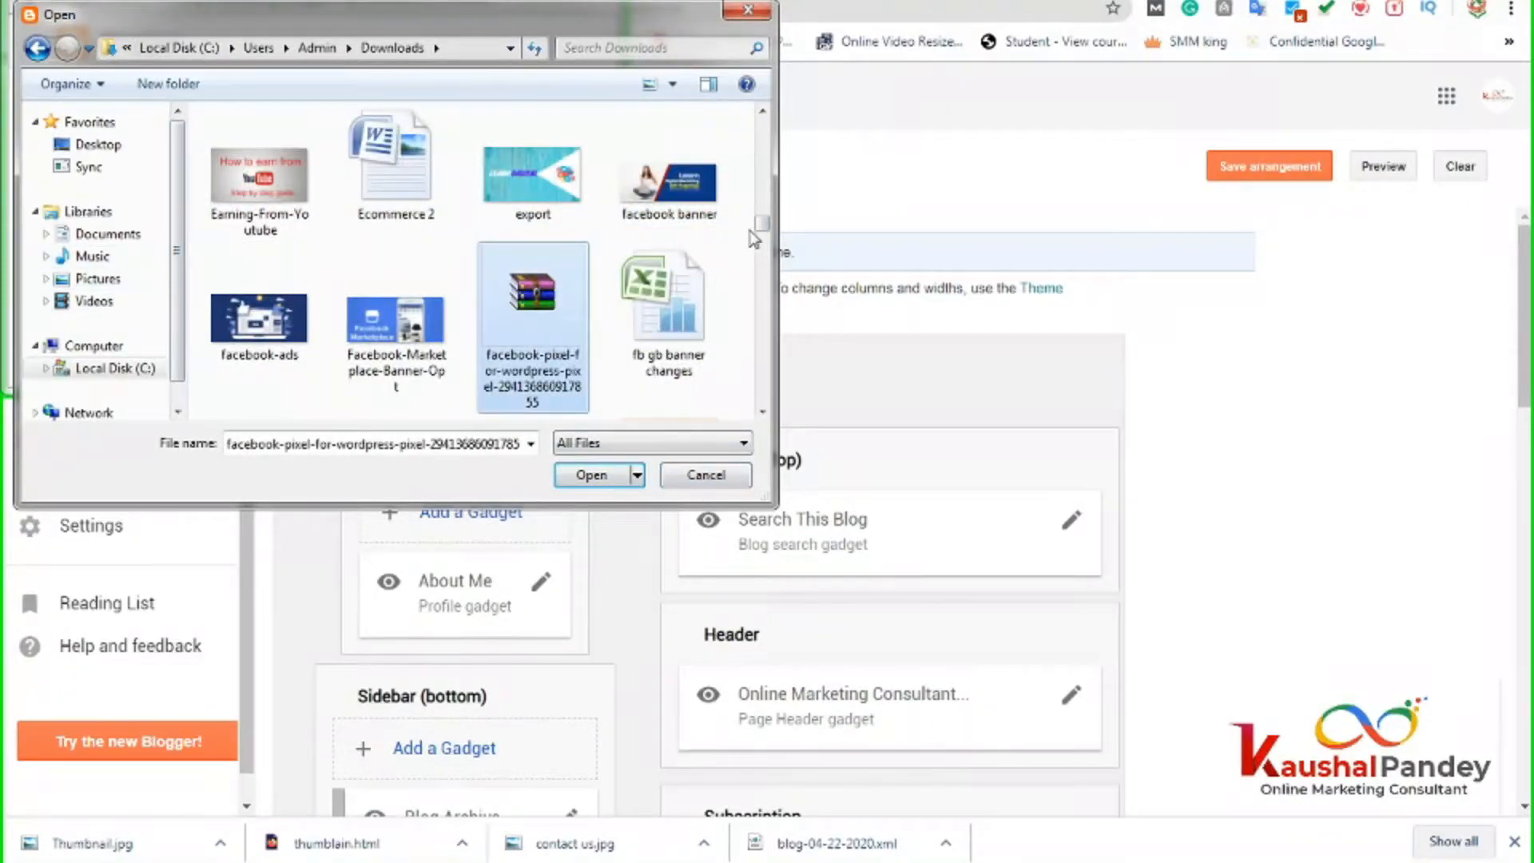
{"action": "left_click_drag", "start_coordinate": [761, 226], "coordinate": [759, 272]}
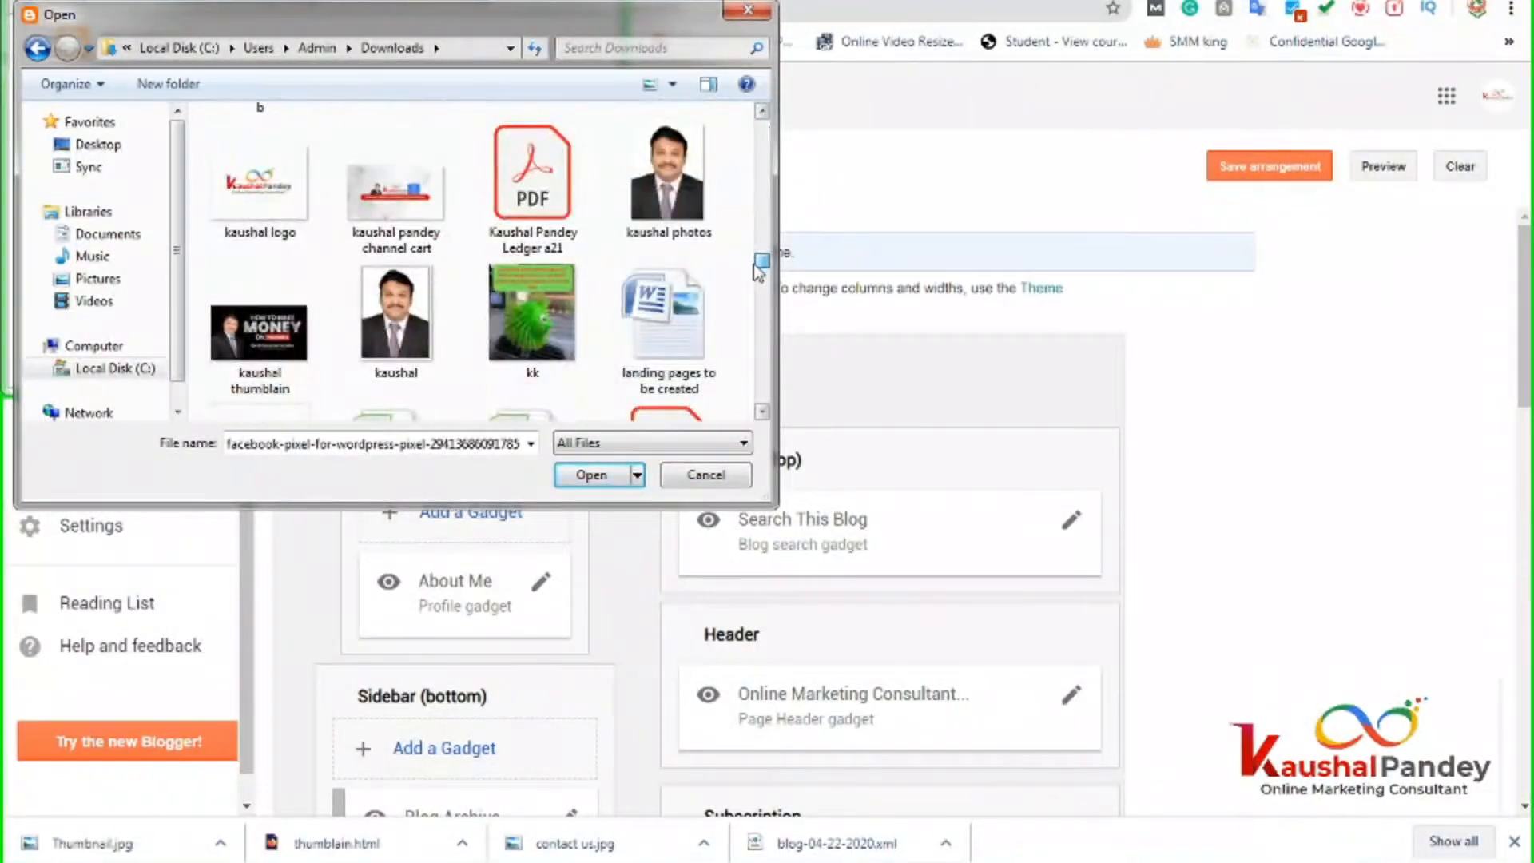
{"action": "left_click", "coordinate": [706, 476]}
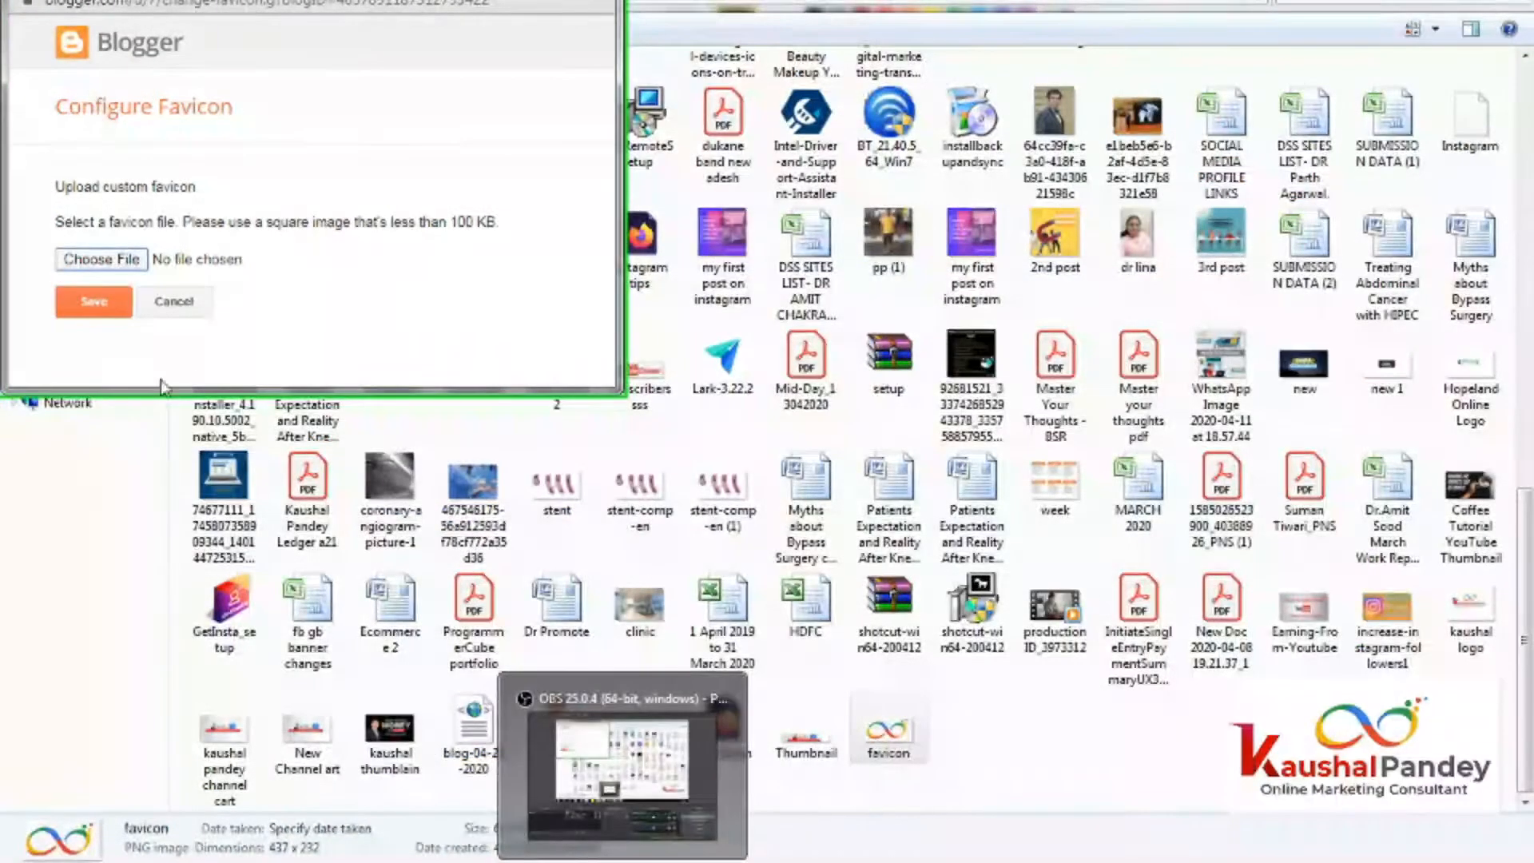
Choose favicon.png from Downloads and save it; Blogger flags it as not a square image.
{"action": "left_click", "coordinate": [127, 269]}
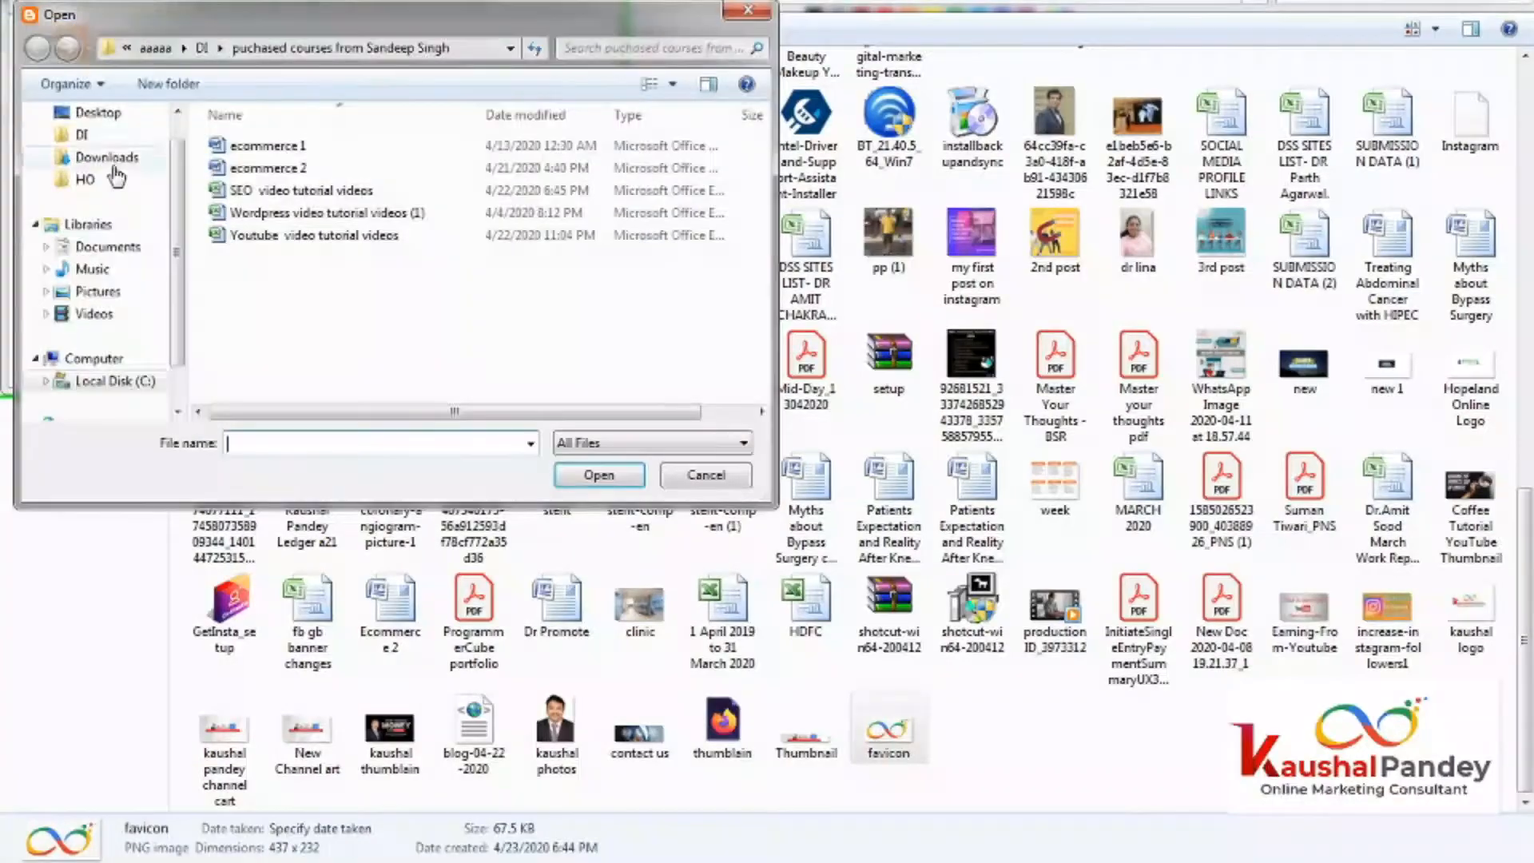
{"action": "left_click", "coordinate": [104, 157]}
{"action": "left_click", "coordinate": [256, 198]}
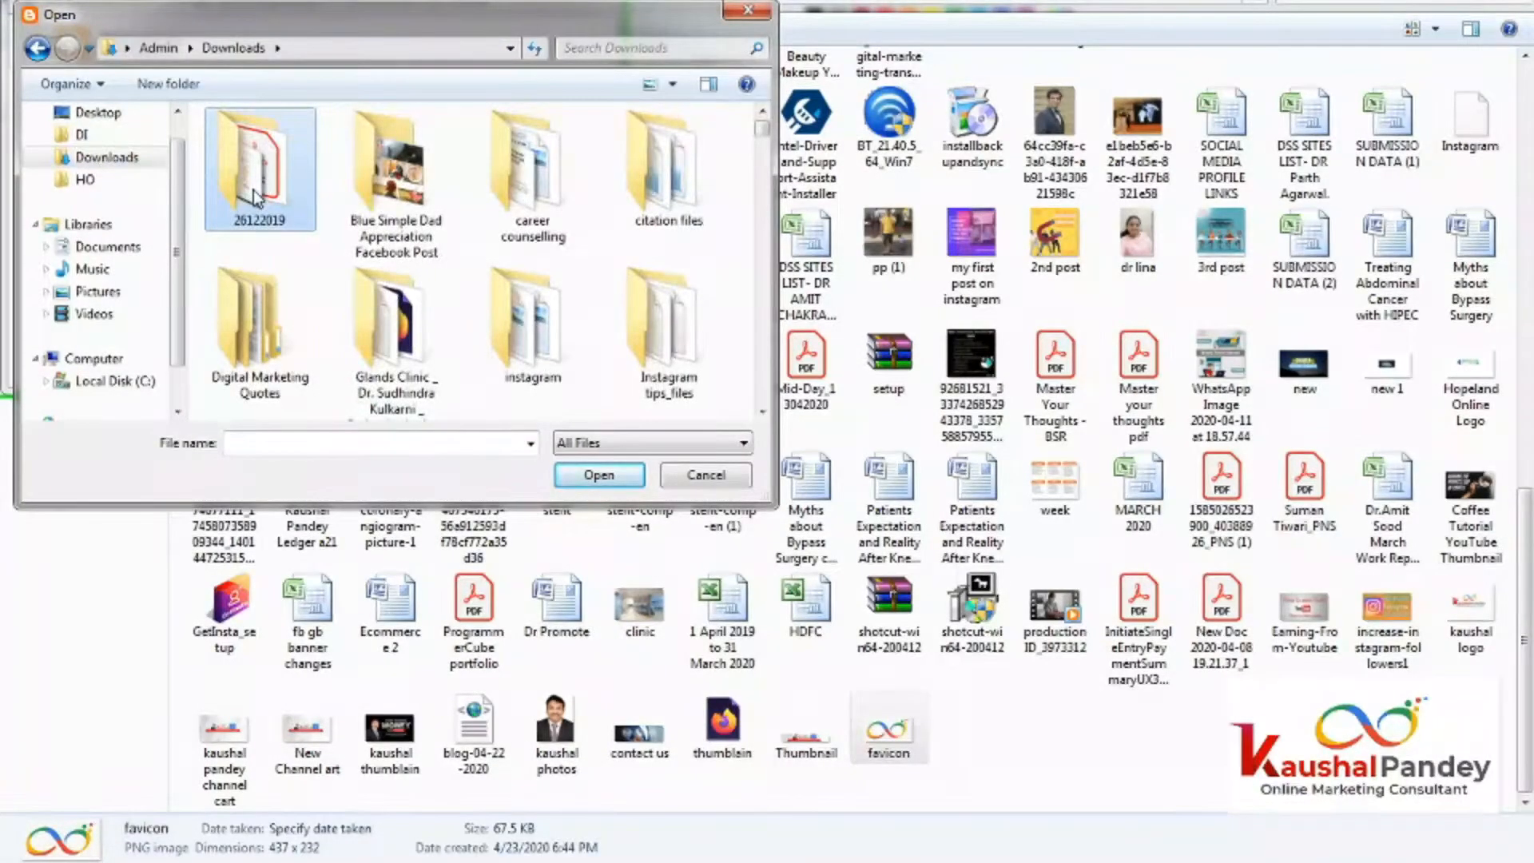
{"action": "key", "text": "f"}
{"action": "key", "text": "f"}
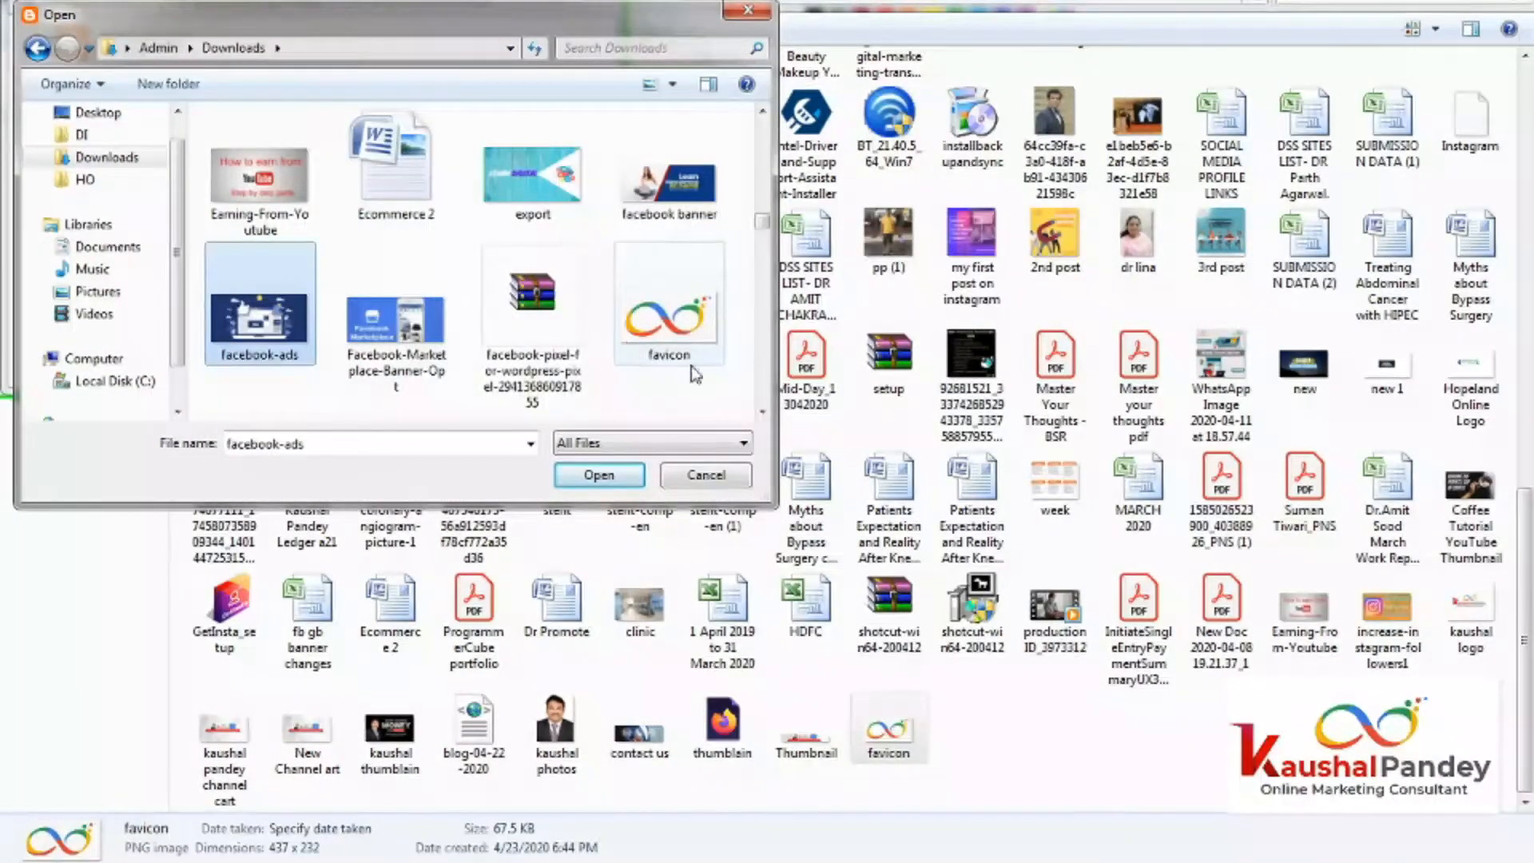
{"action": "double_click", "coordinate": [693, 369]}
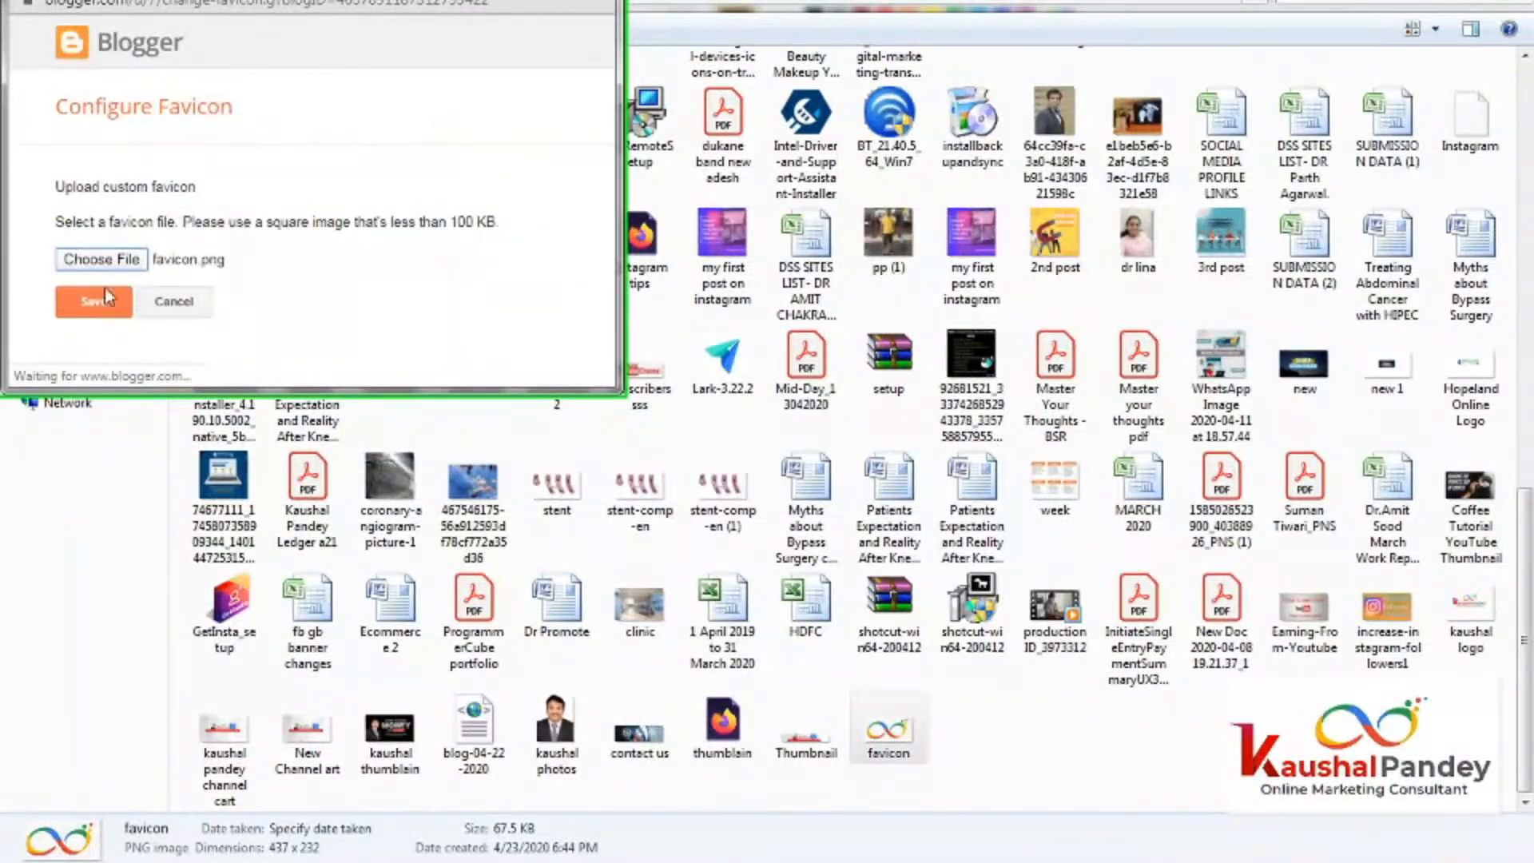
{"action": "left_click", "coordinate": [93, 306]}
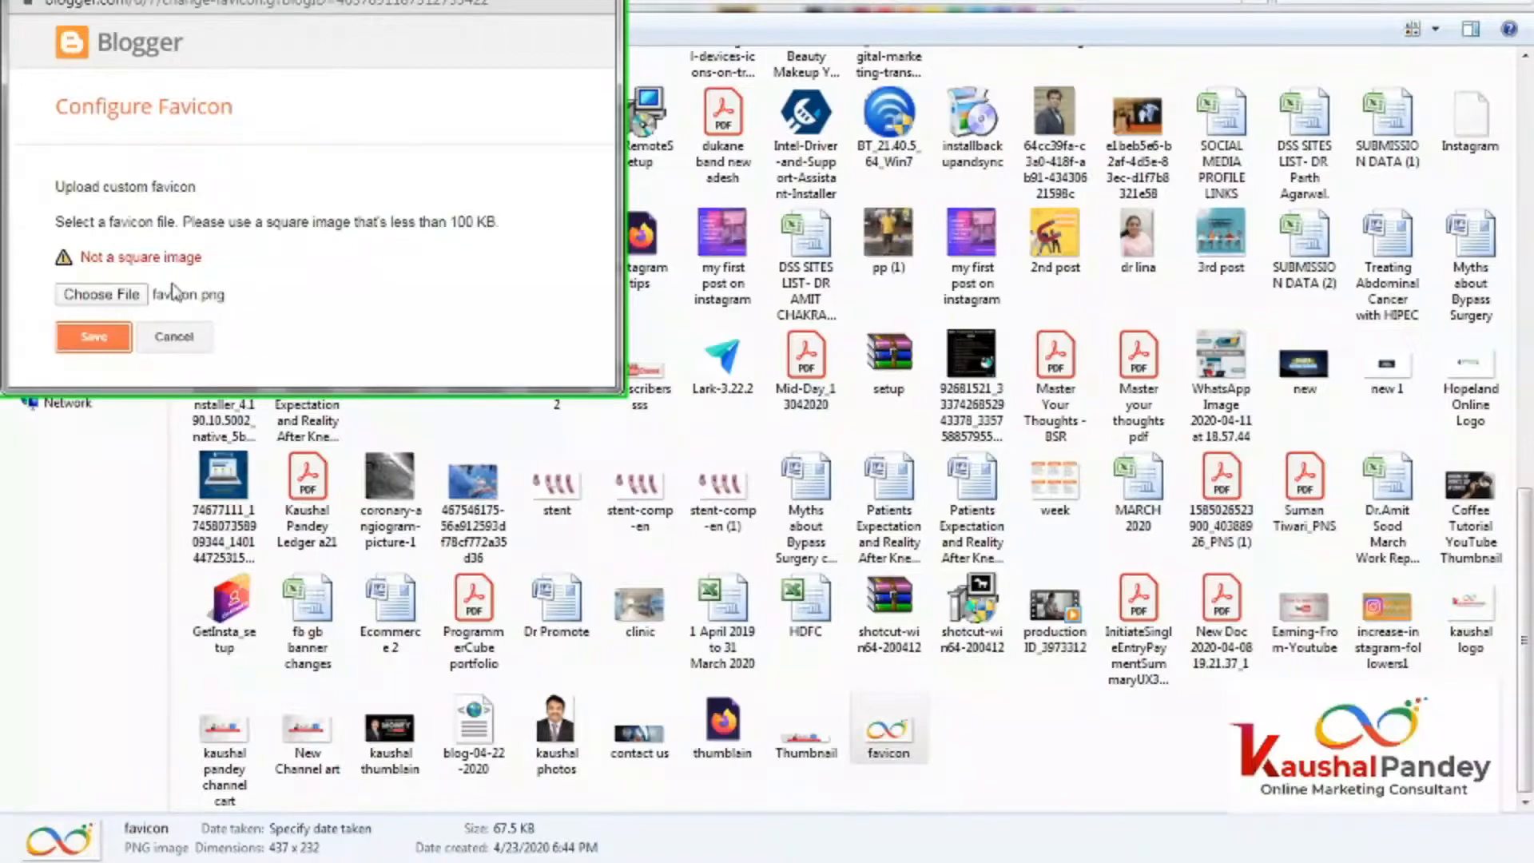
Try the gynec logo image from Downloads as the favicon.
{"action": "left_click", "coordinate": [102, 296]}
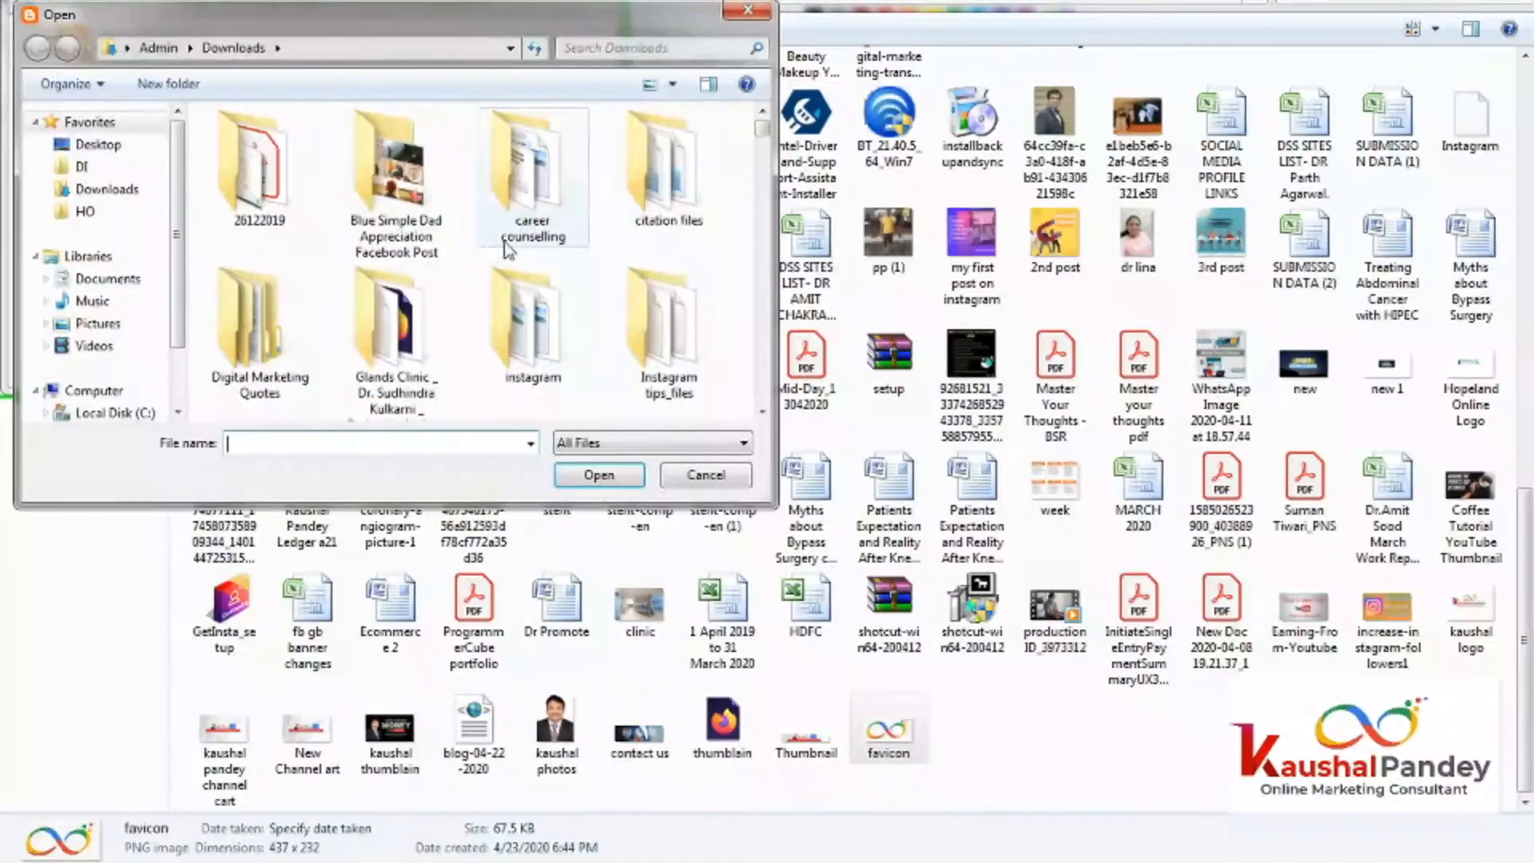
{"action": "scroll", "coordinate": [415, 240], "scroll_direction": "down", "scroll_amount": 2}
{"action": "key", "text": "g"}
{"action": "key", "text": "g"}
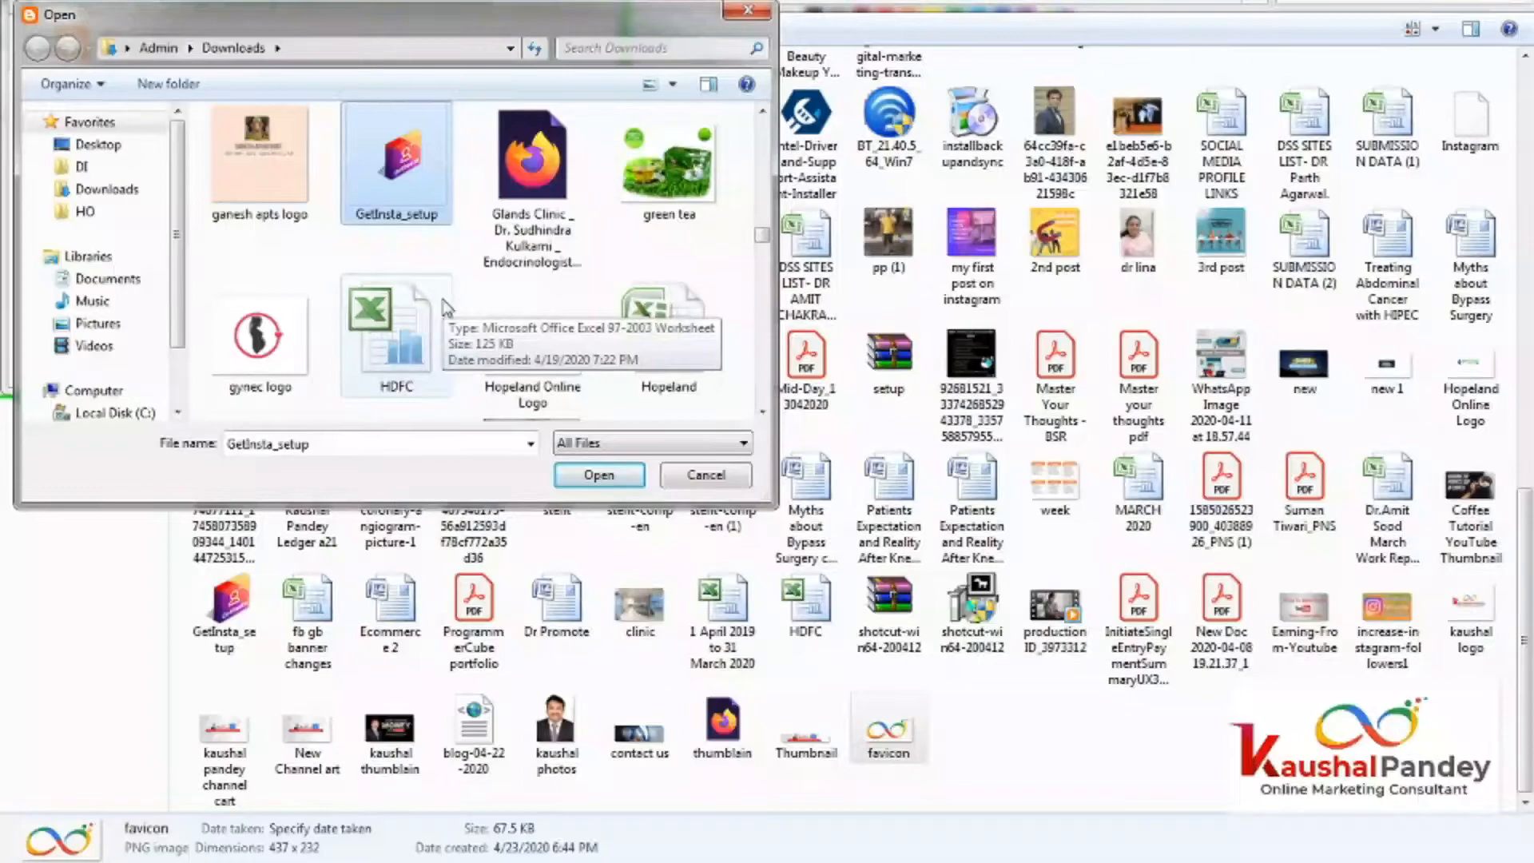
{"action": "key", "text": "g"}
{"action": "double_click", "coordinate": [293, 389]}
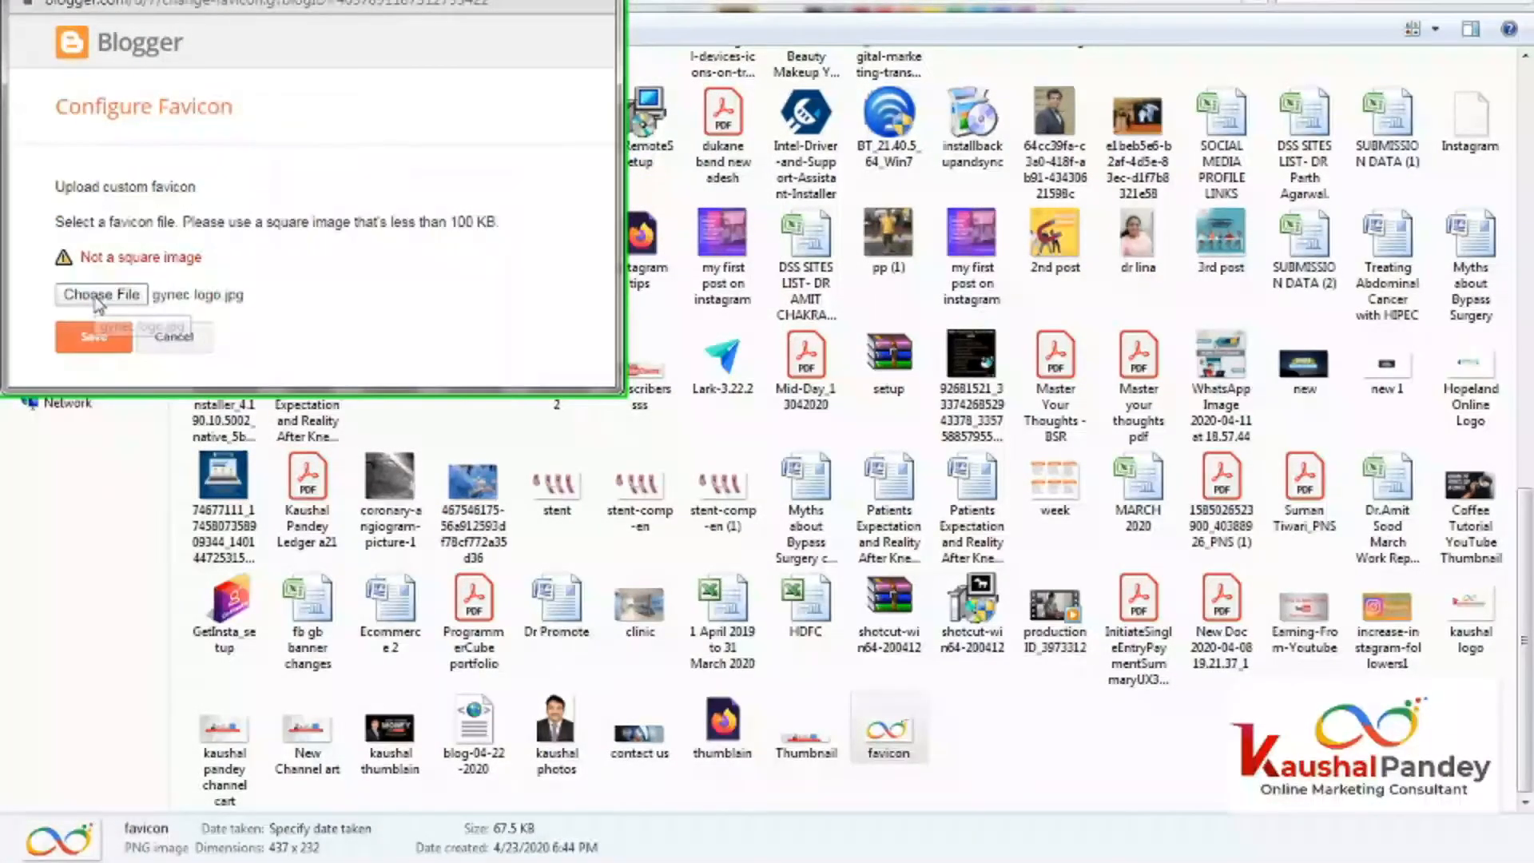
{"action": "left_click", "coordinate": [116, 294]}
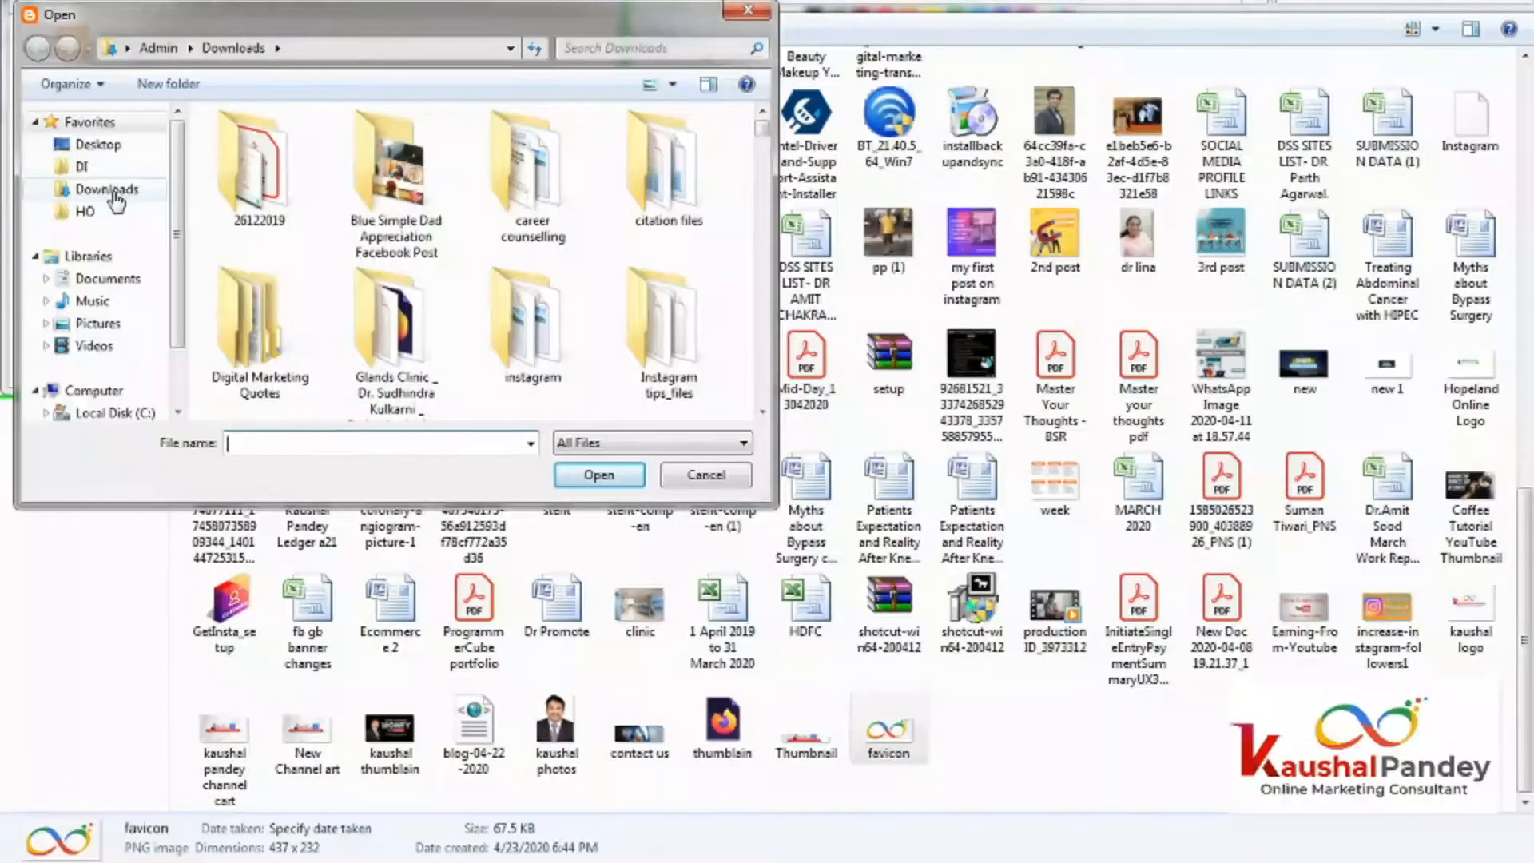
{"action": "left_click", "coordinate": [168, 190]}
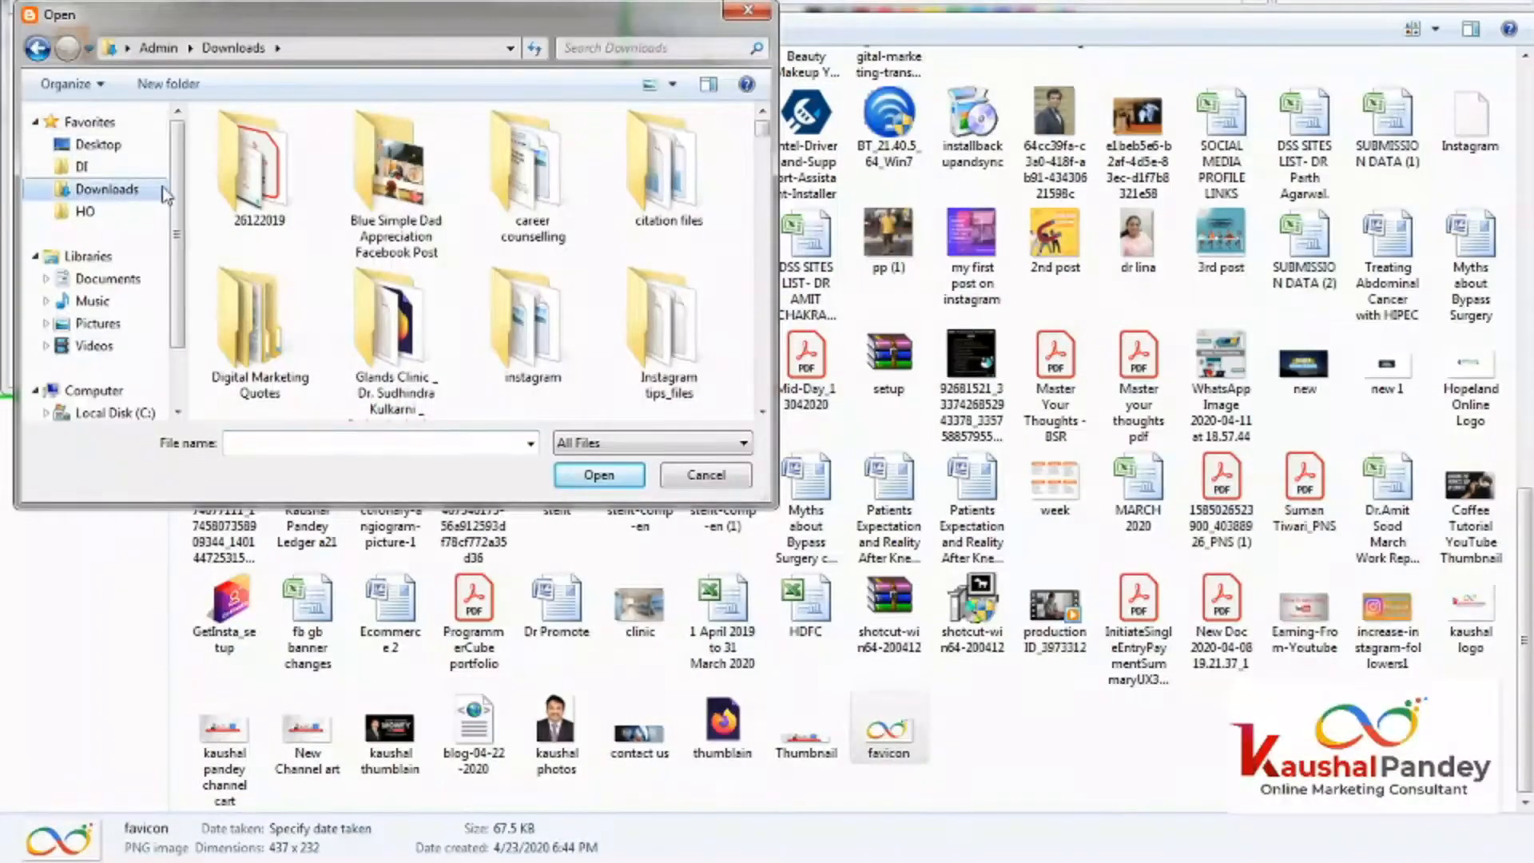
{"action": "left_click", "coordinate": [112, 213]}
{"action": "double_click", "coordinate": [282, 168]}
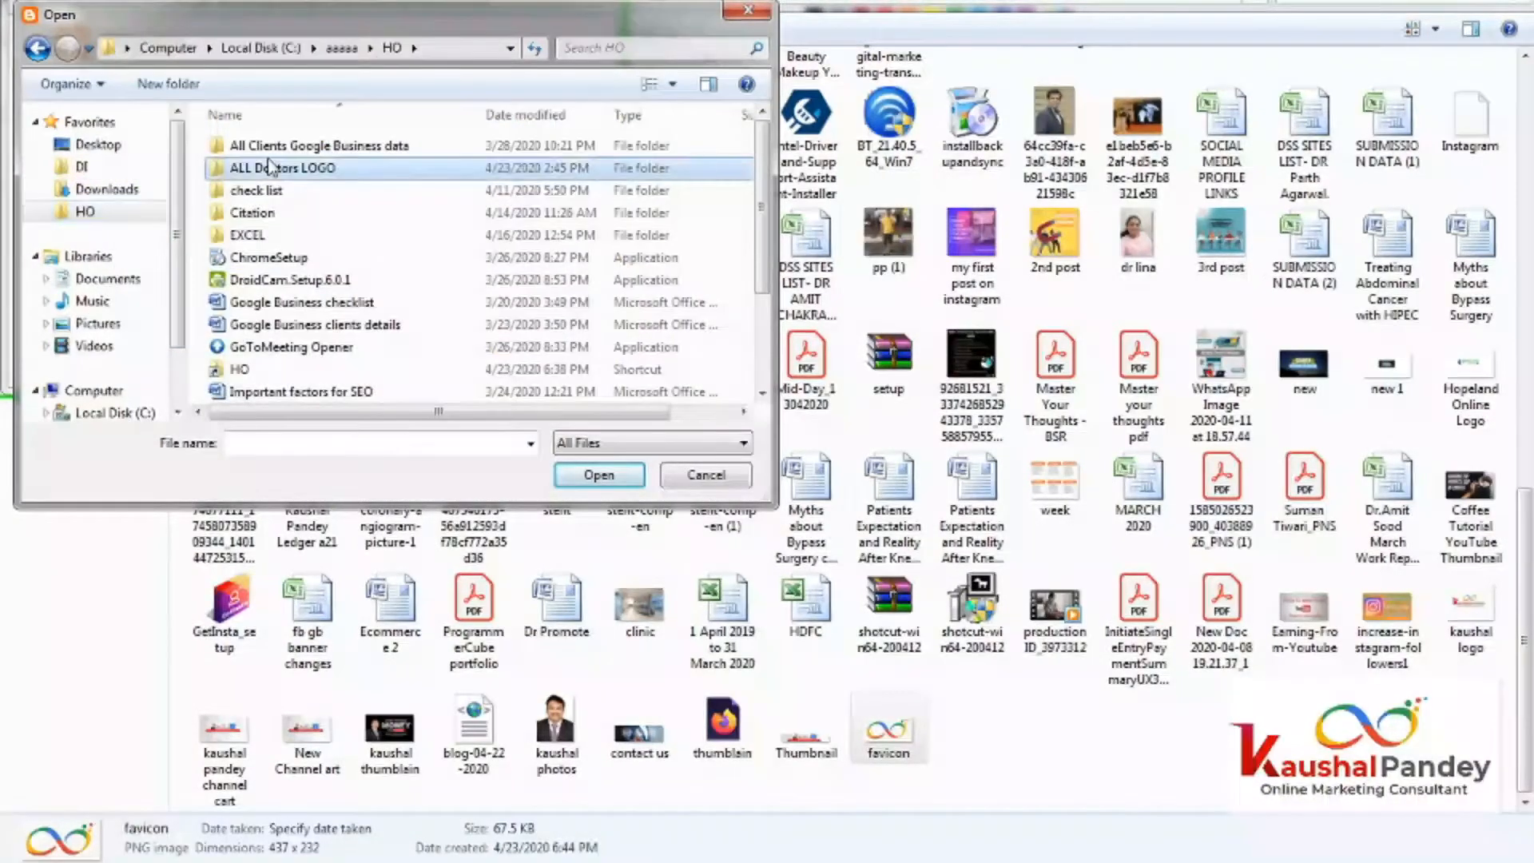
{"action": "double_click", "coordinate": [260, 169]}
{"action": "left_click", "coordinate": [586, 189]}
{"action": "double_click", "coordinate": [585, 189]}
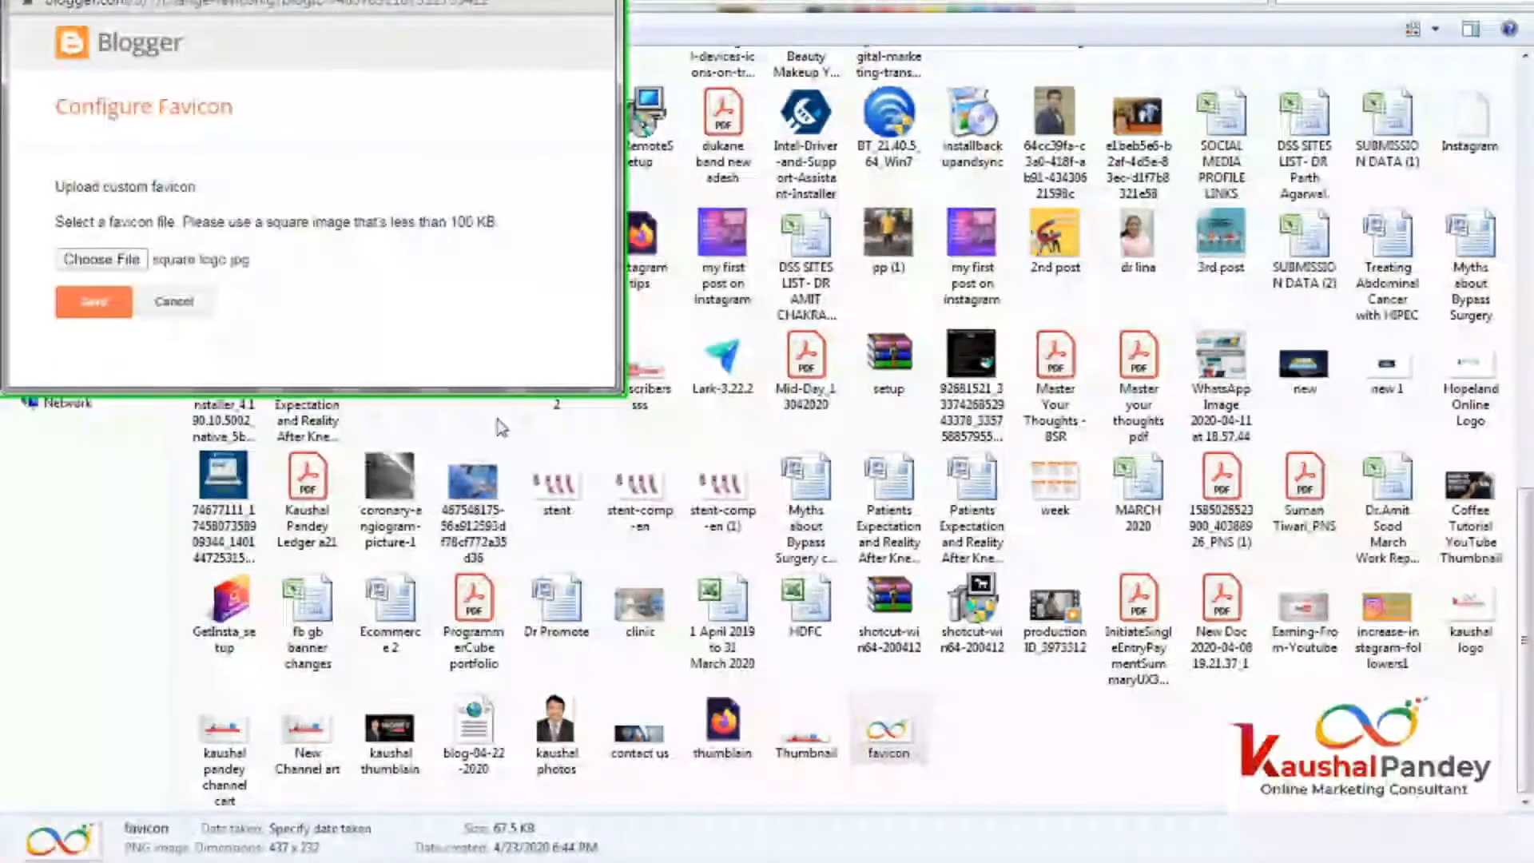
Choose kaushal logo 1 as the favicon and save it.
{"action": "left_click", "coordinate": [92, 295]}
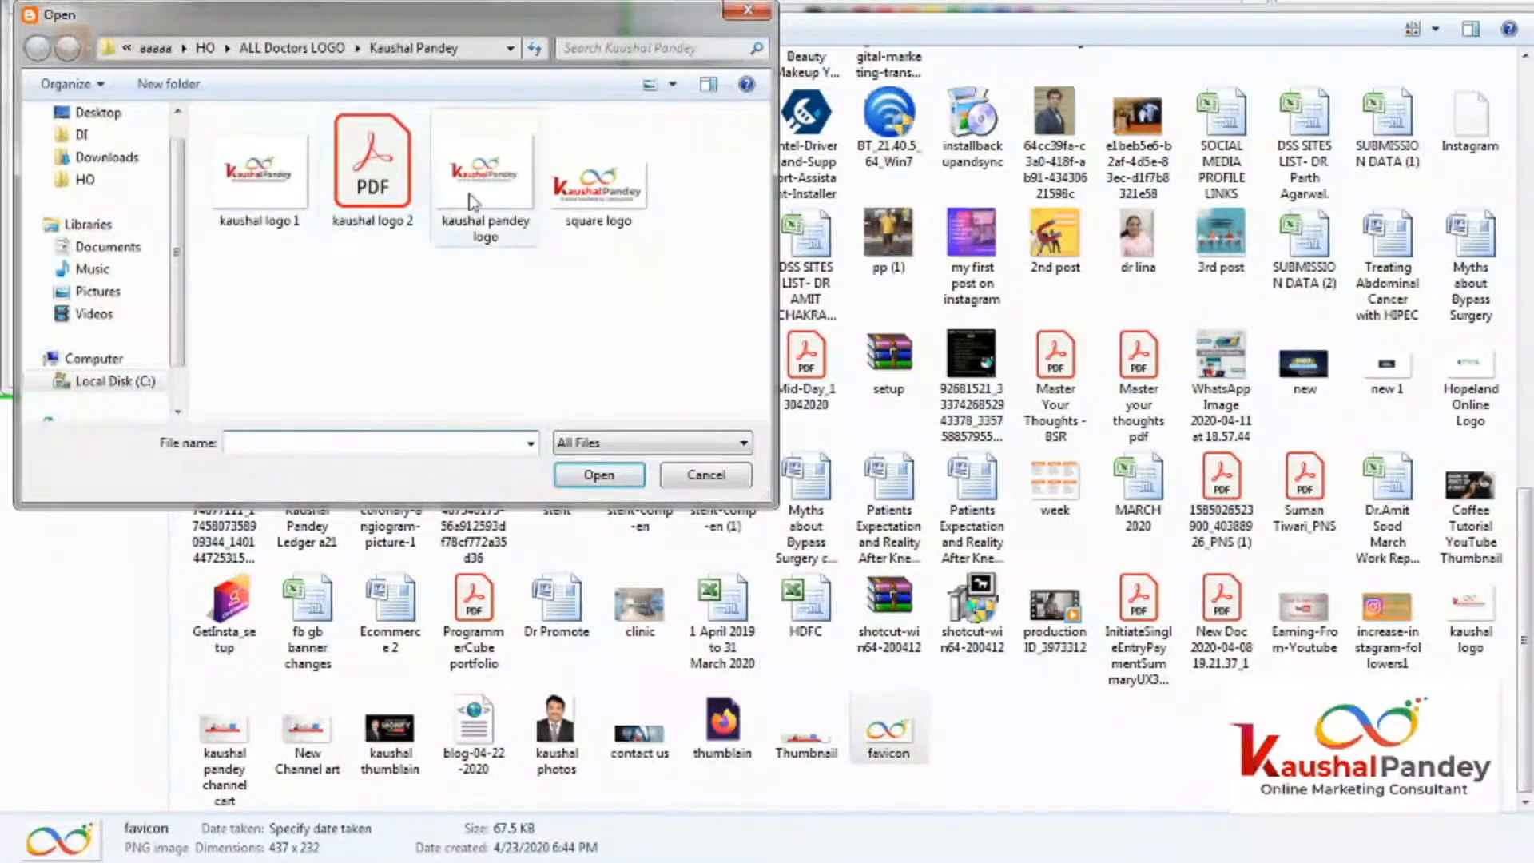
{"action": "left_click", "coordinate": [251, 175]}
{"action": "double_click", "coordinate": [251, 175]}
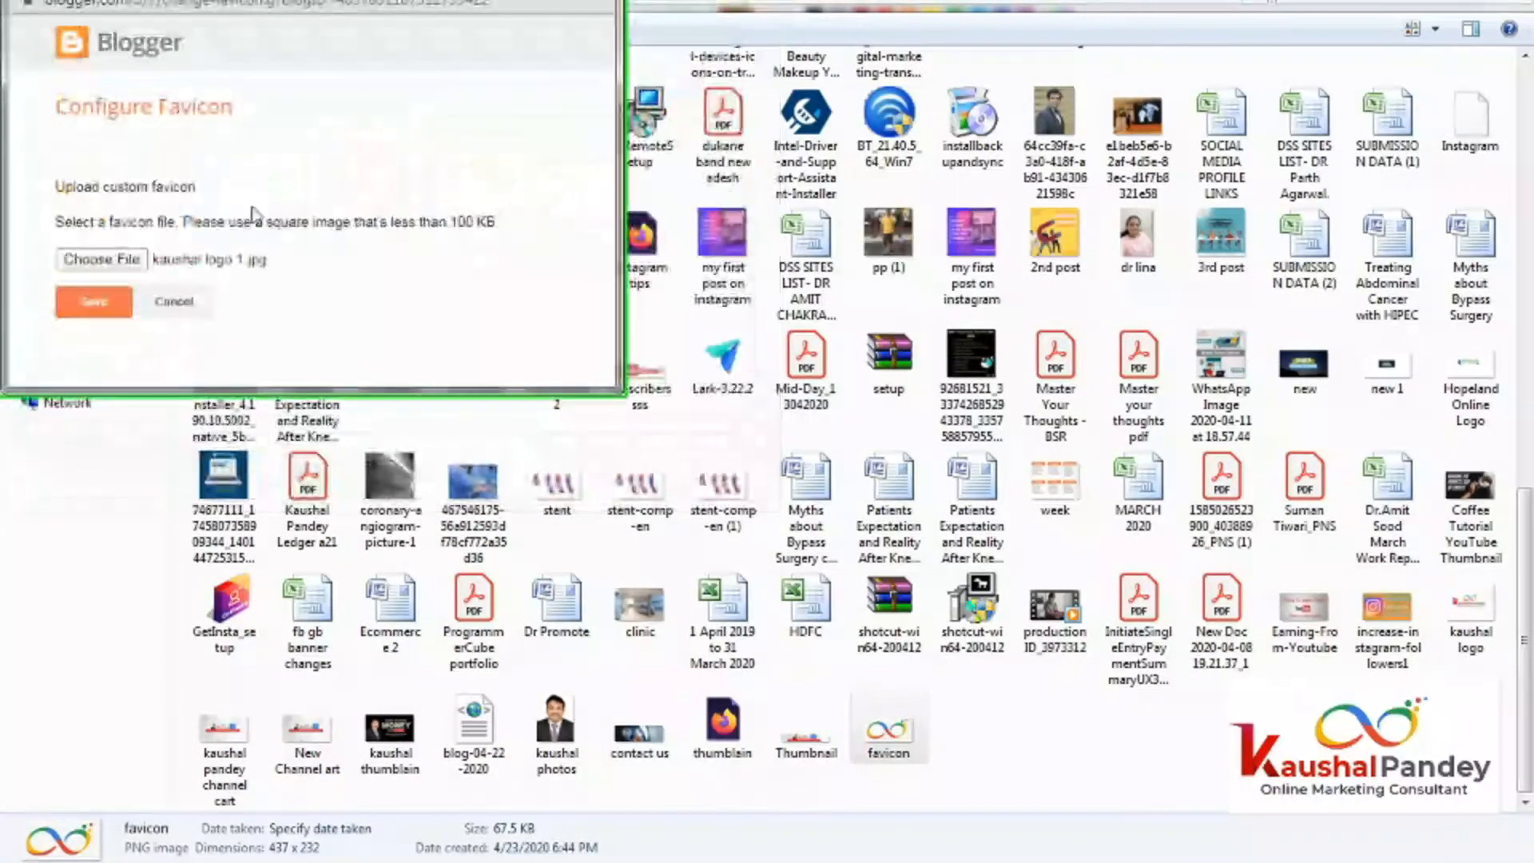
{"action": "left_click", "coordinate": [93, 304]}
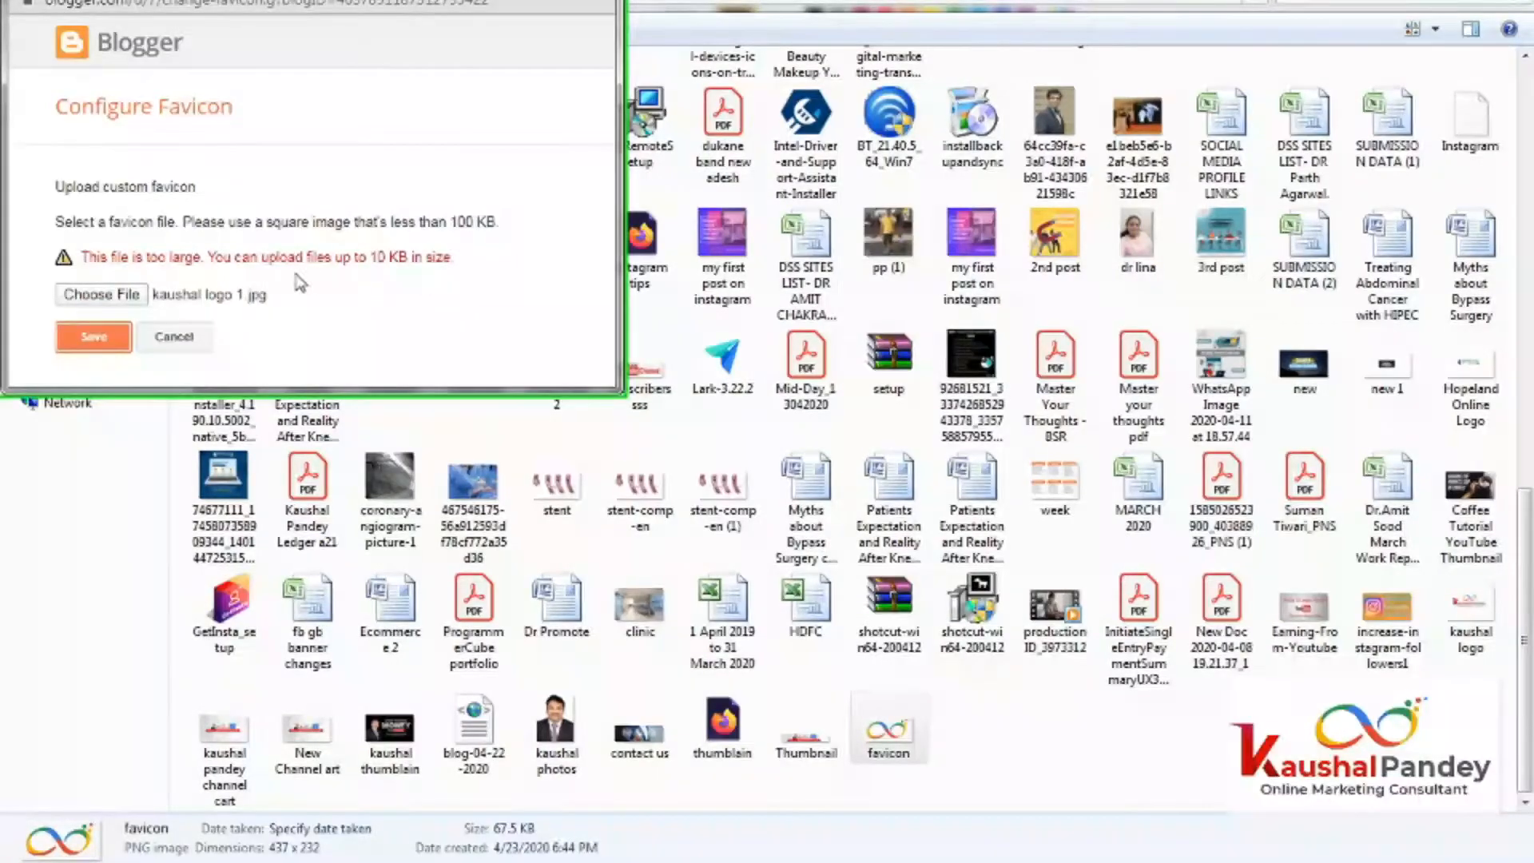
Try digi icon from Downloads, then close the rejected favicon popup.
{"action": "left_click", "coordinate": [102, 296]}
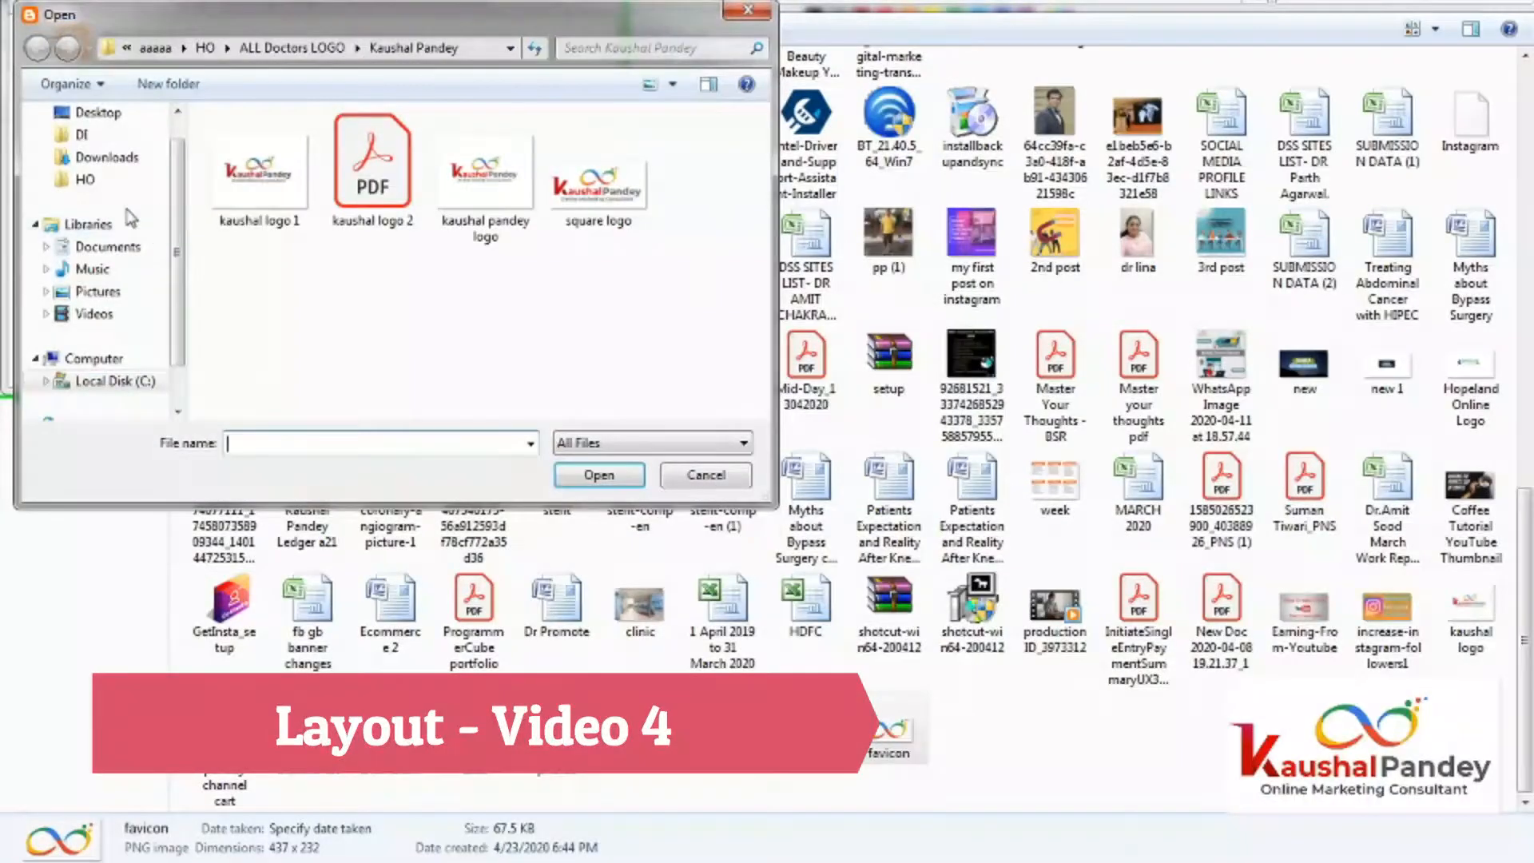
{"action": "left_click", "coordinate": [120, 157]}
{"action": "left_click_drag", "start_coordinate": [763, 148], "coordinate": [742, 205]}
{"action": "scroll", "coordinate": [739, 195], "scroll_direction": "down", "scroll_amount": 3}
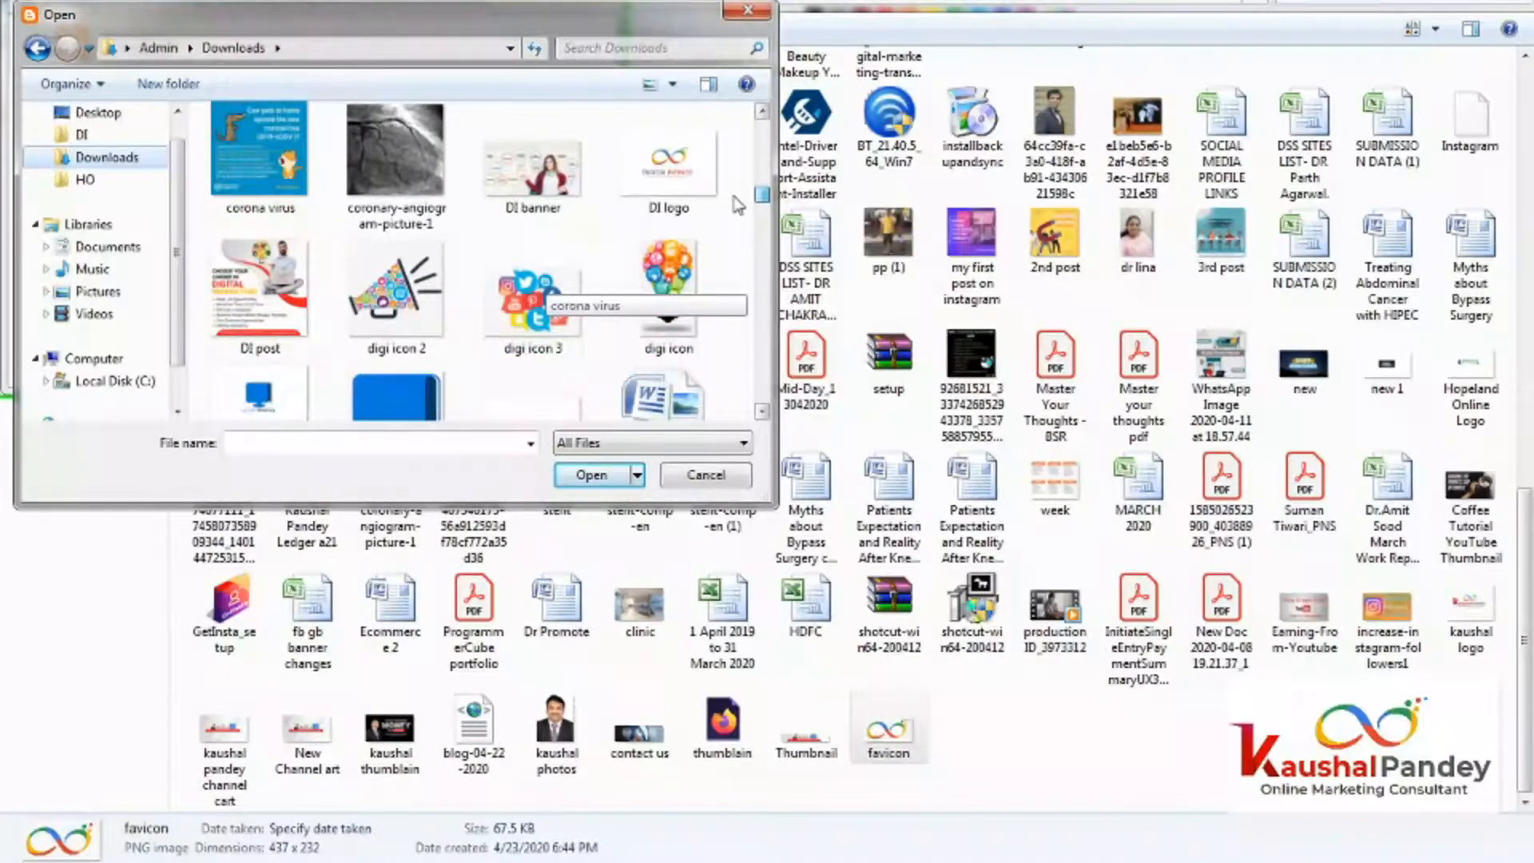
{"action": "scroll", "coordinate": [737, 205], "scroll_direction": "up", "scroll_amount": 5}
{"action": "scroll", "coordinate": [733, 208], "scroll_direction": "down", "scroll_amount": 6}
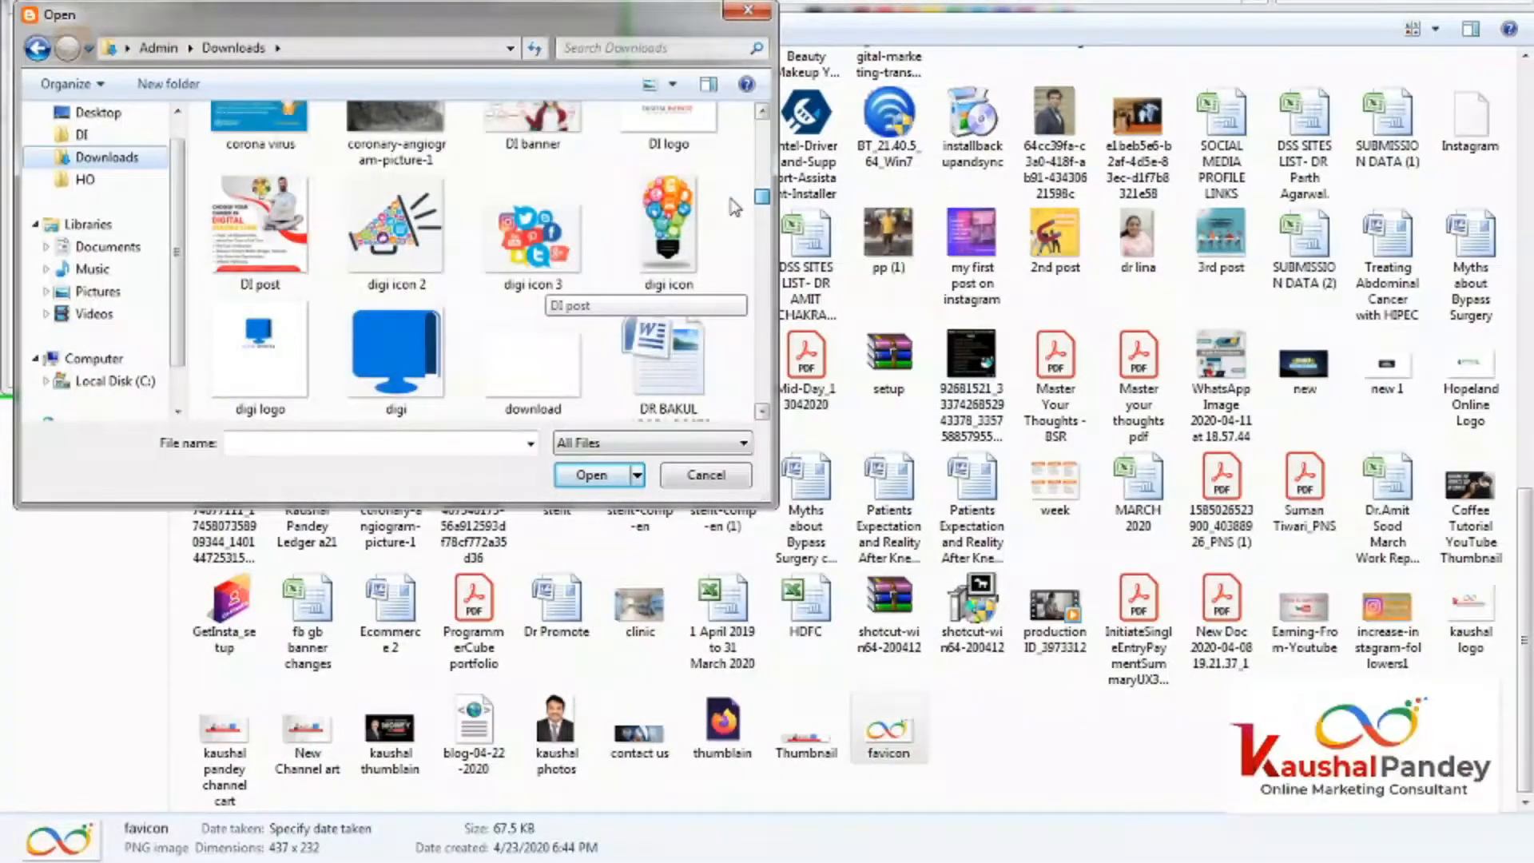
{"action": "double_click", "coordinate": [654, 238]}
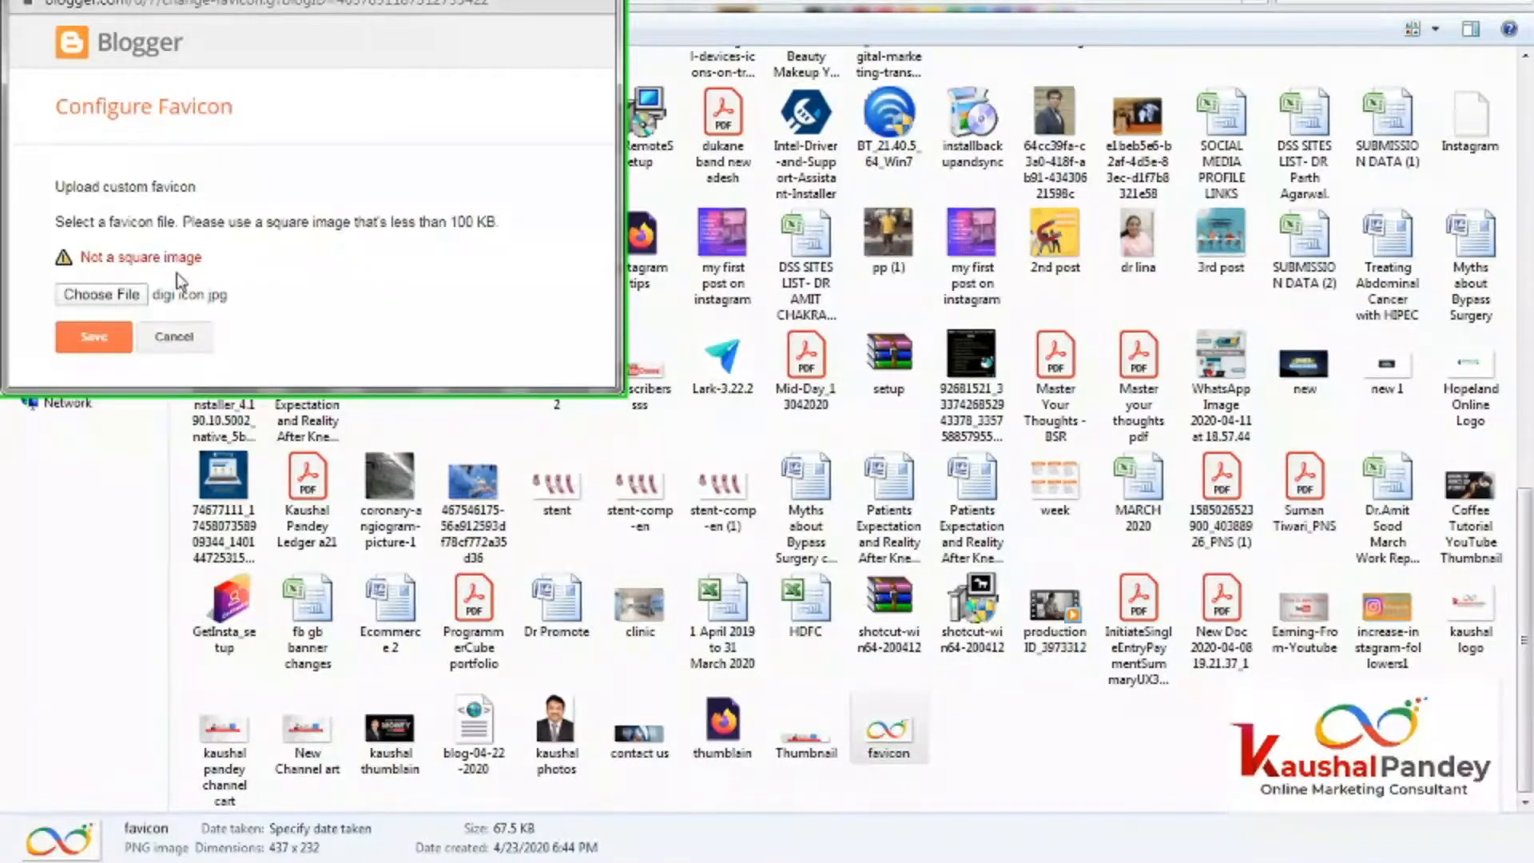
{"action": "left_click", "coordinate": [163, 338]}
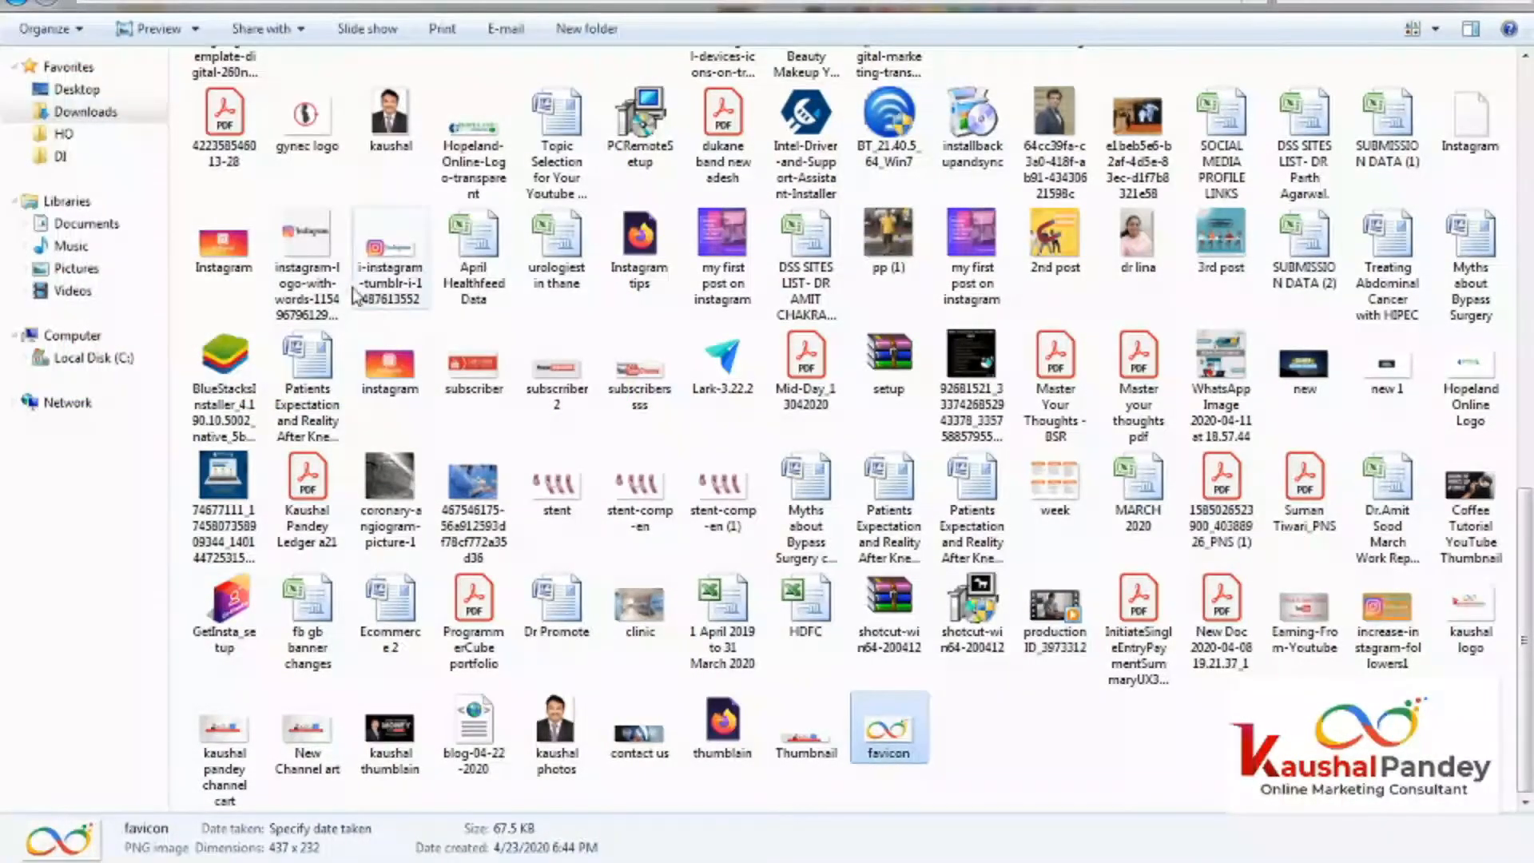
Bring Blogger's Layout page back and look over the gadget list.
{"action": "key", "text": "alt+Tab"}
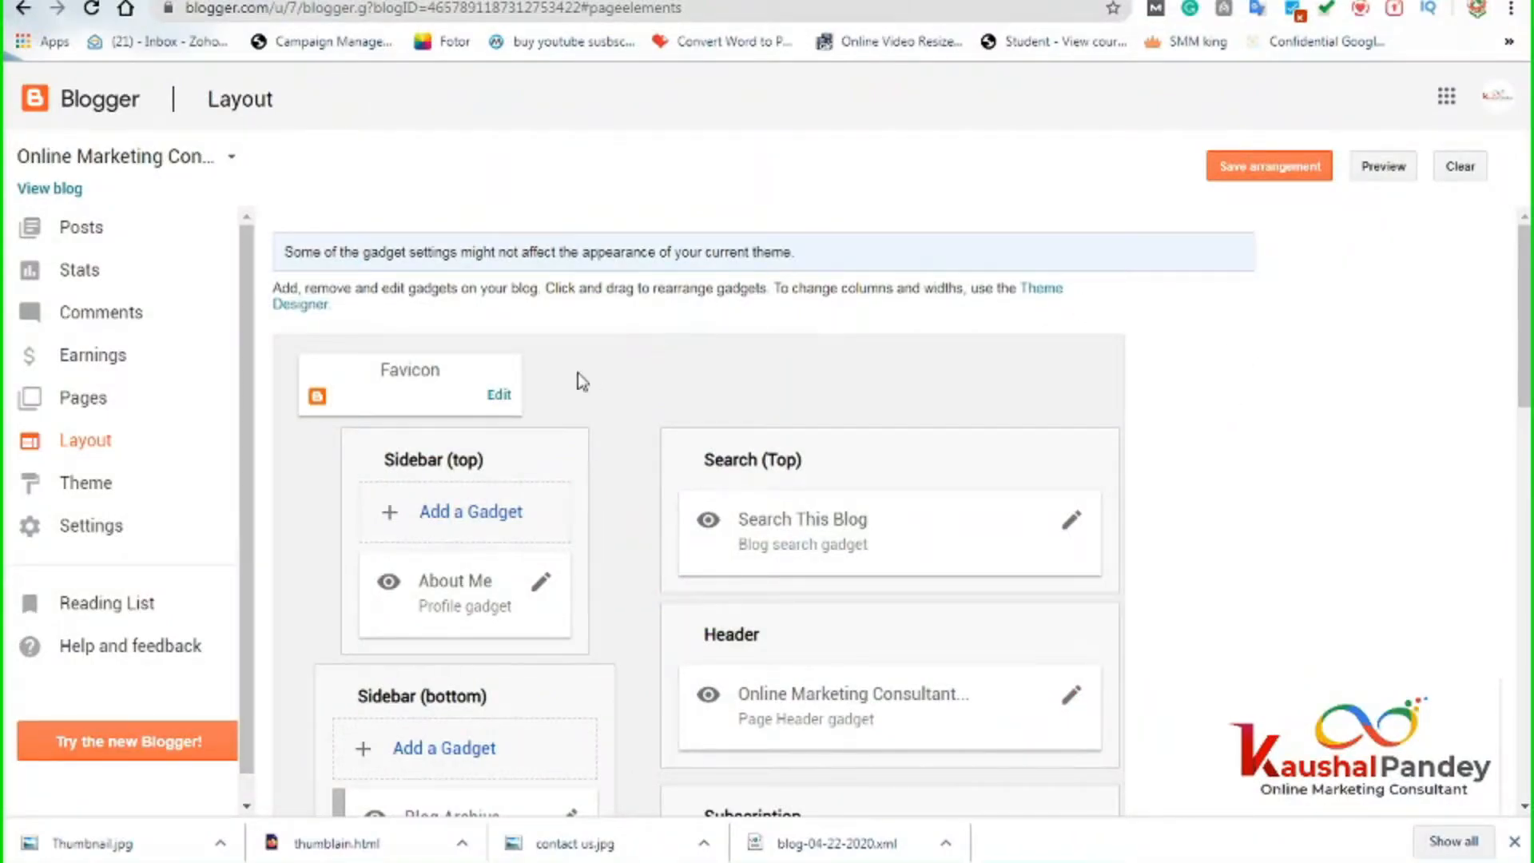
{"action": "scroll", "coordinate": [787, 531], "scroll_direction": "down", "scroll_amount": 4}
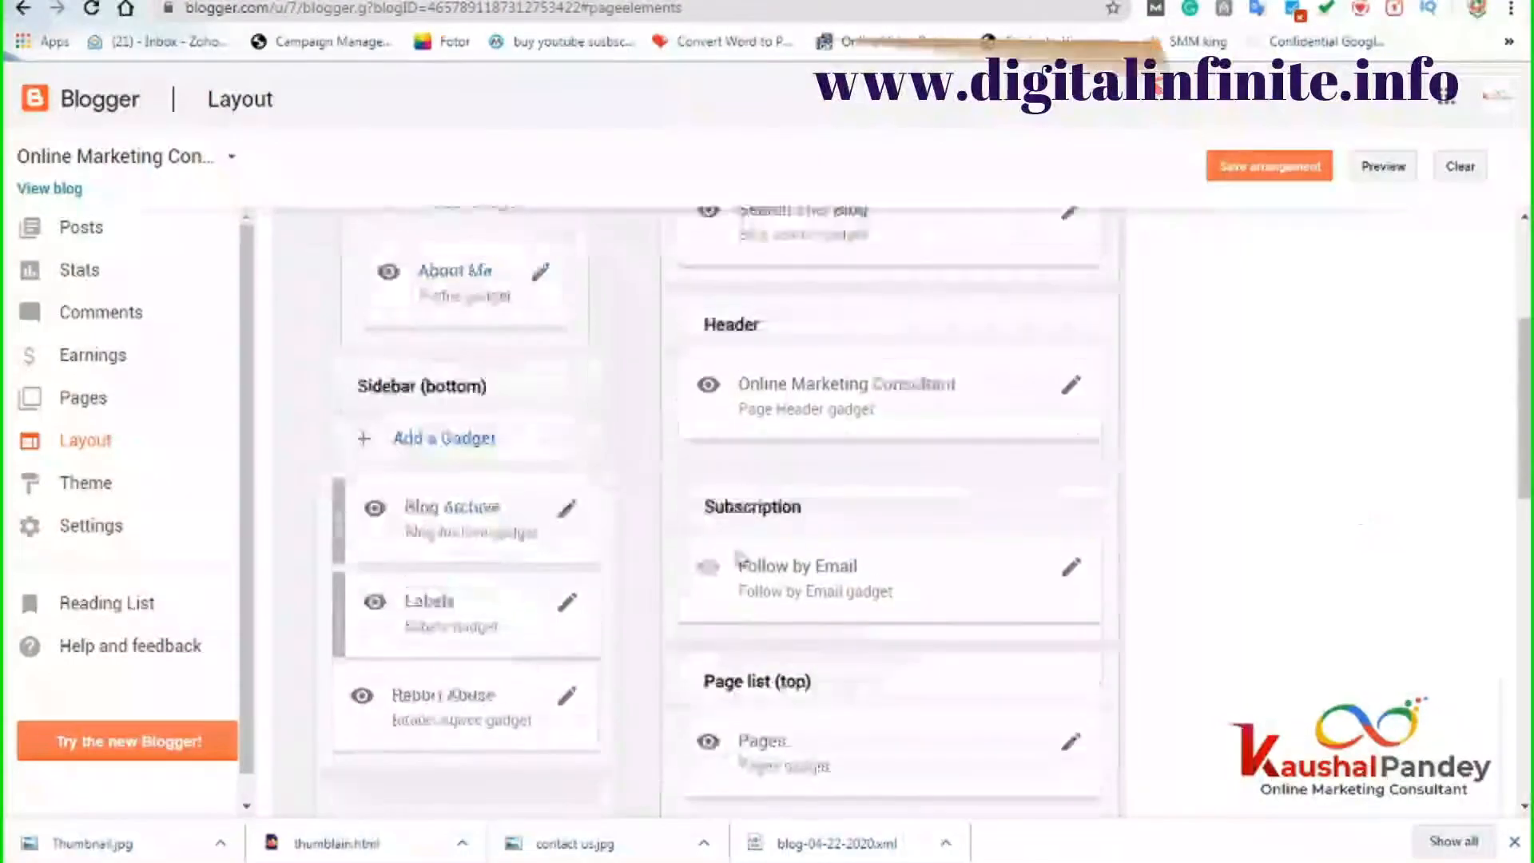
{"action": "scroll", "coordinate": [507, 488], "scroll_direction": "up", "scroll_amount": 4}
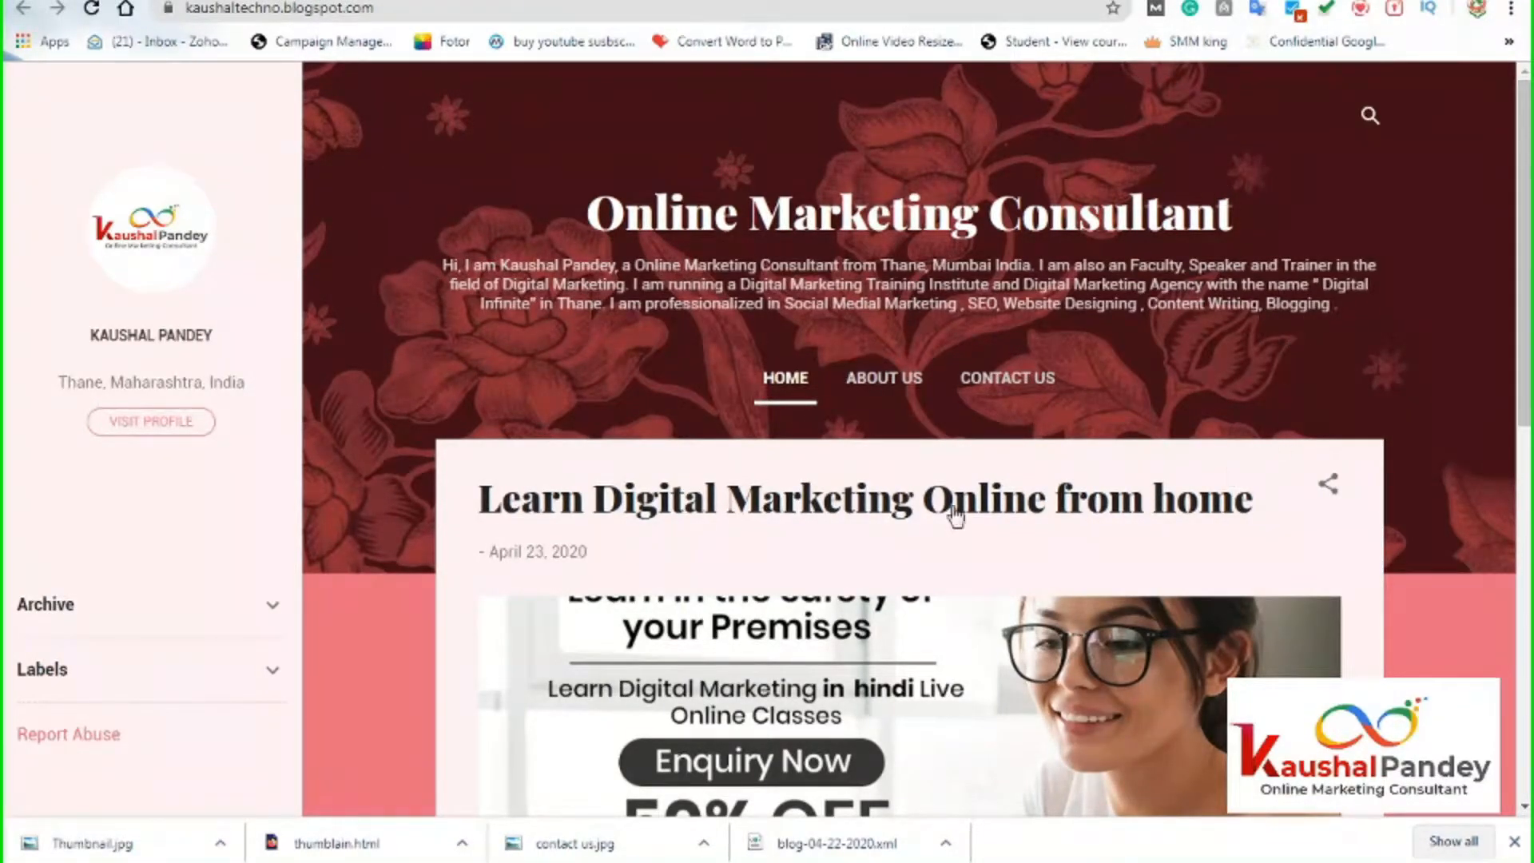
{"action": "scroll", "coordinate": [829, 544], "scroll_direction": "down", "scroll_amount": 6}
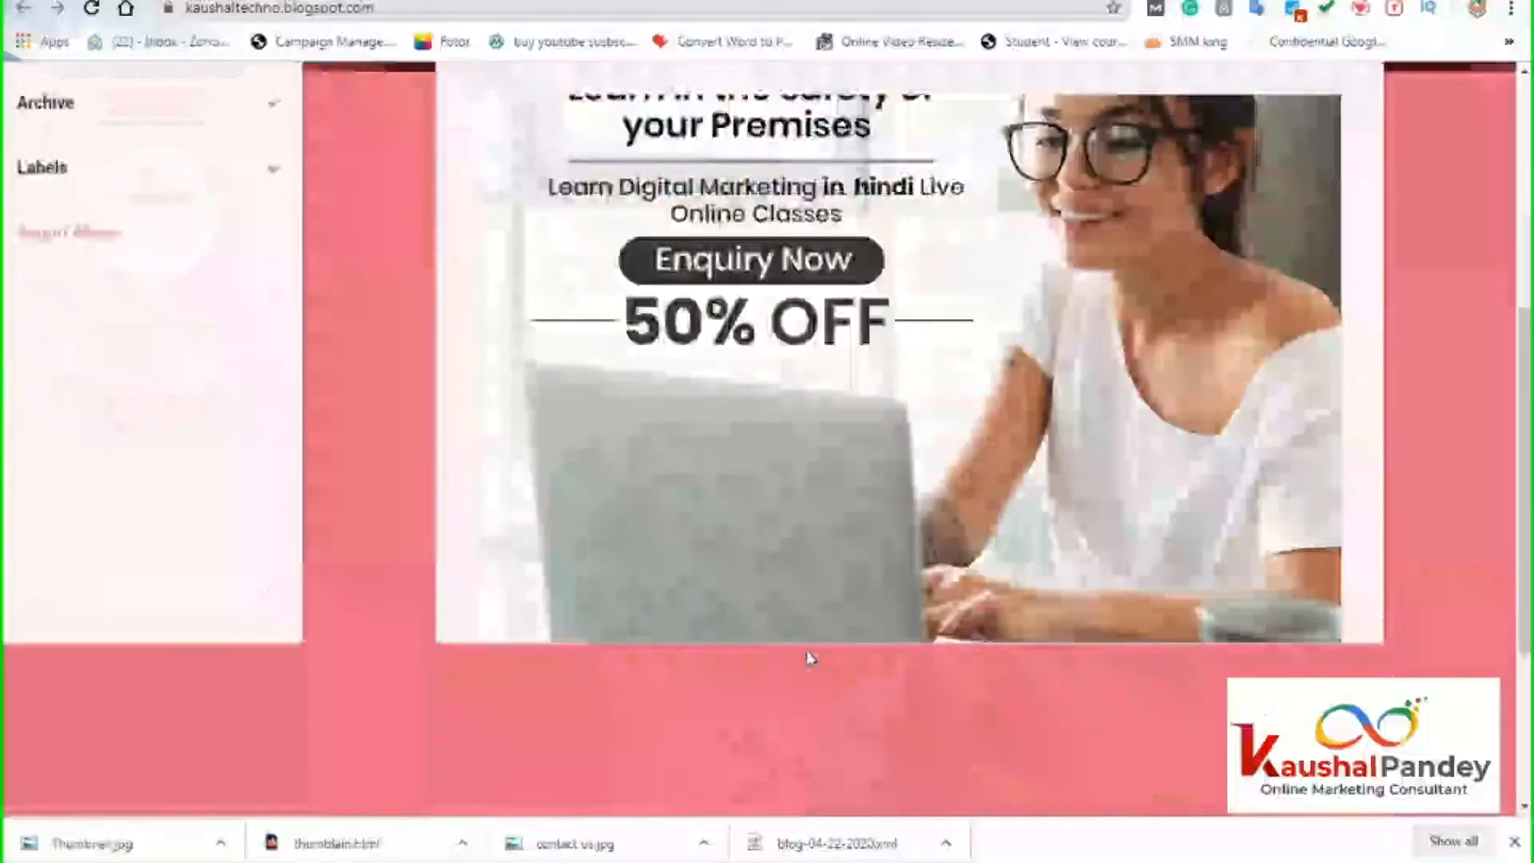
{"action": "scroll", "coordinate": [1070, 460], "scroll_direction": "down", "scroll_amount": 3}
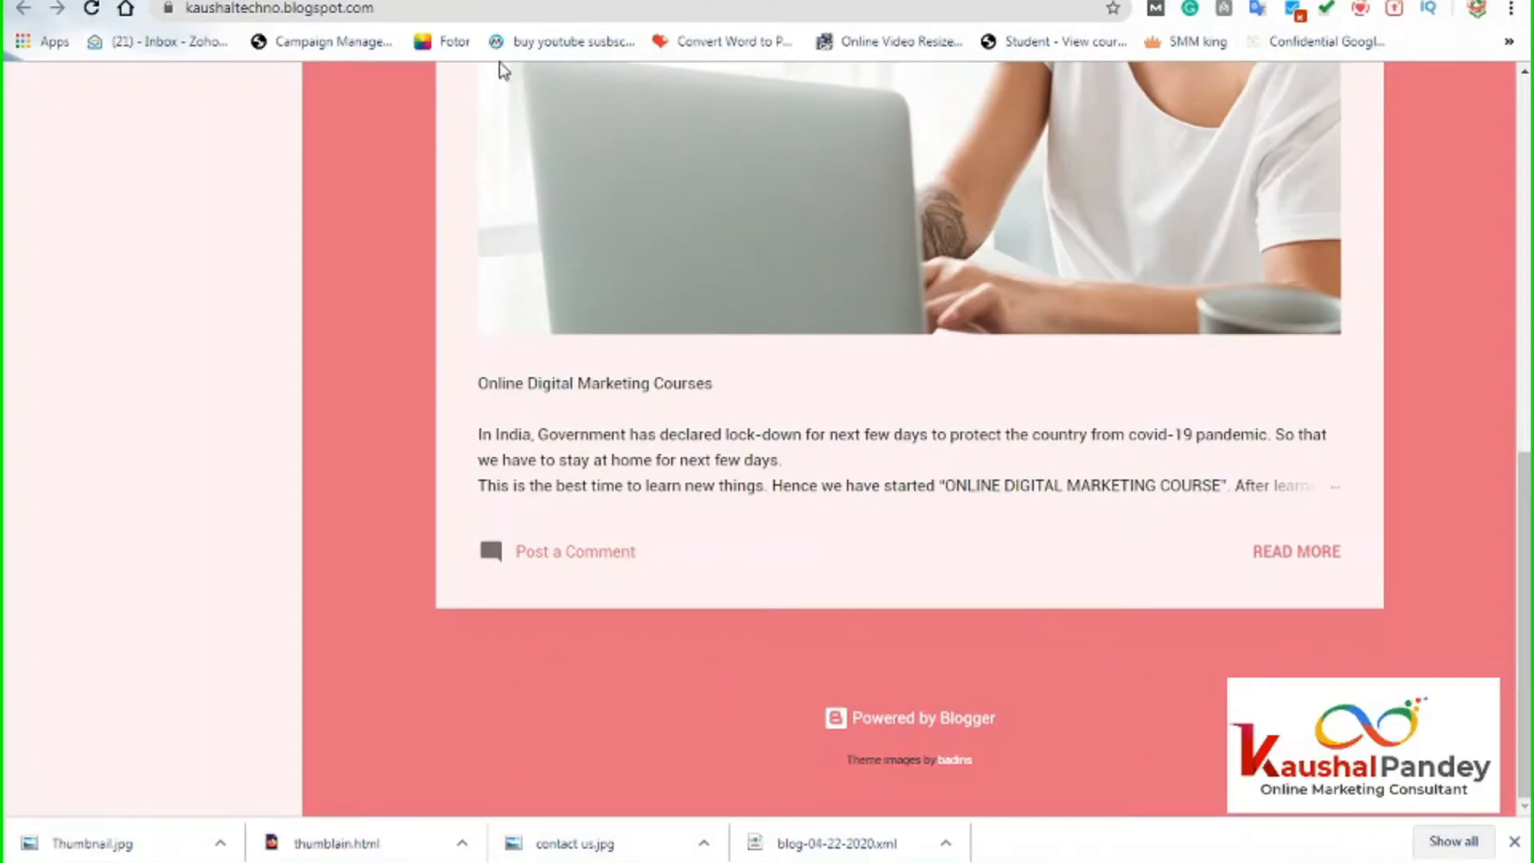
{"action": "key", "text": "ctrl+shift+Tab"}
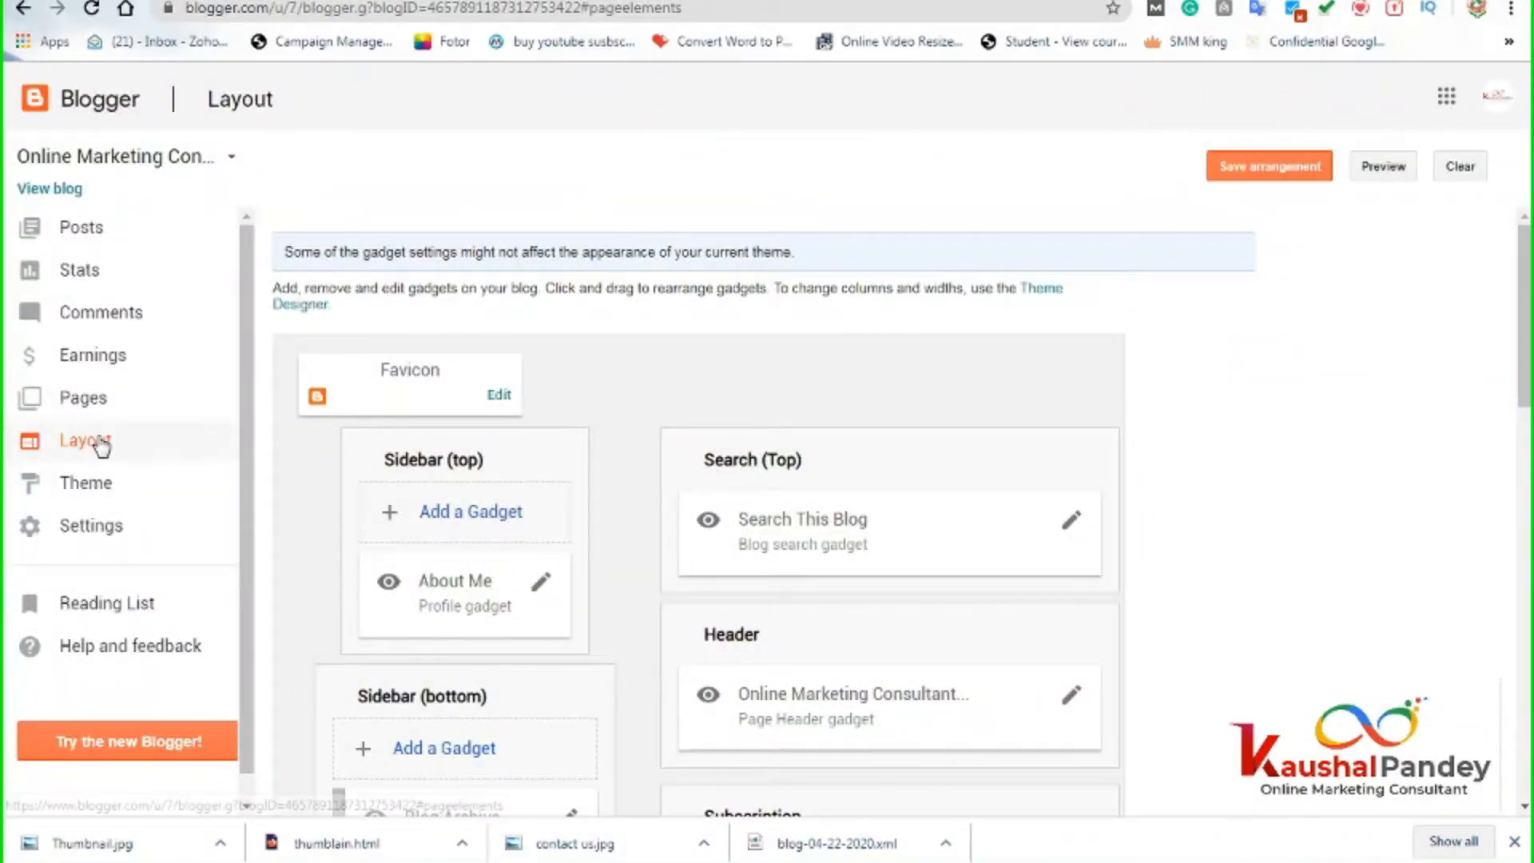
{"action": "scroll", "coordinate": [603, 518], "scroll_direction": "down", "scroll_amount": 3}
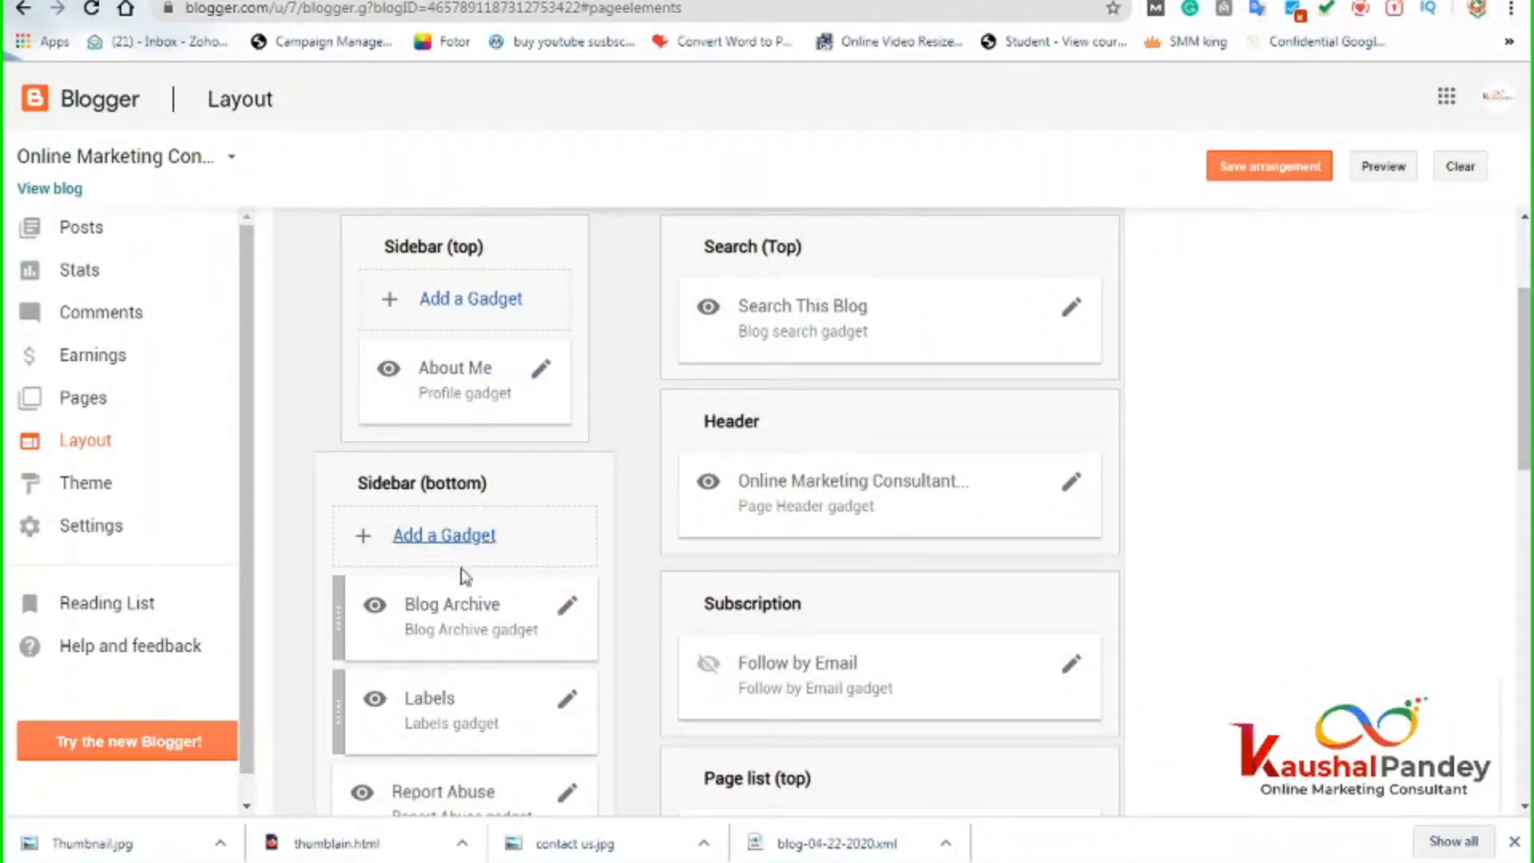
{"action": "scroll", "coordinate": [438, 783], "scroll_direction": "down", "scroll_amount": 4}
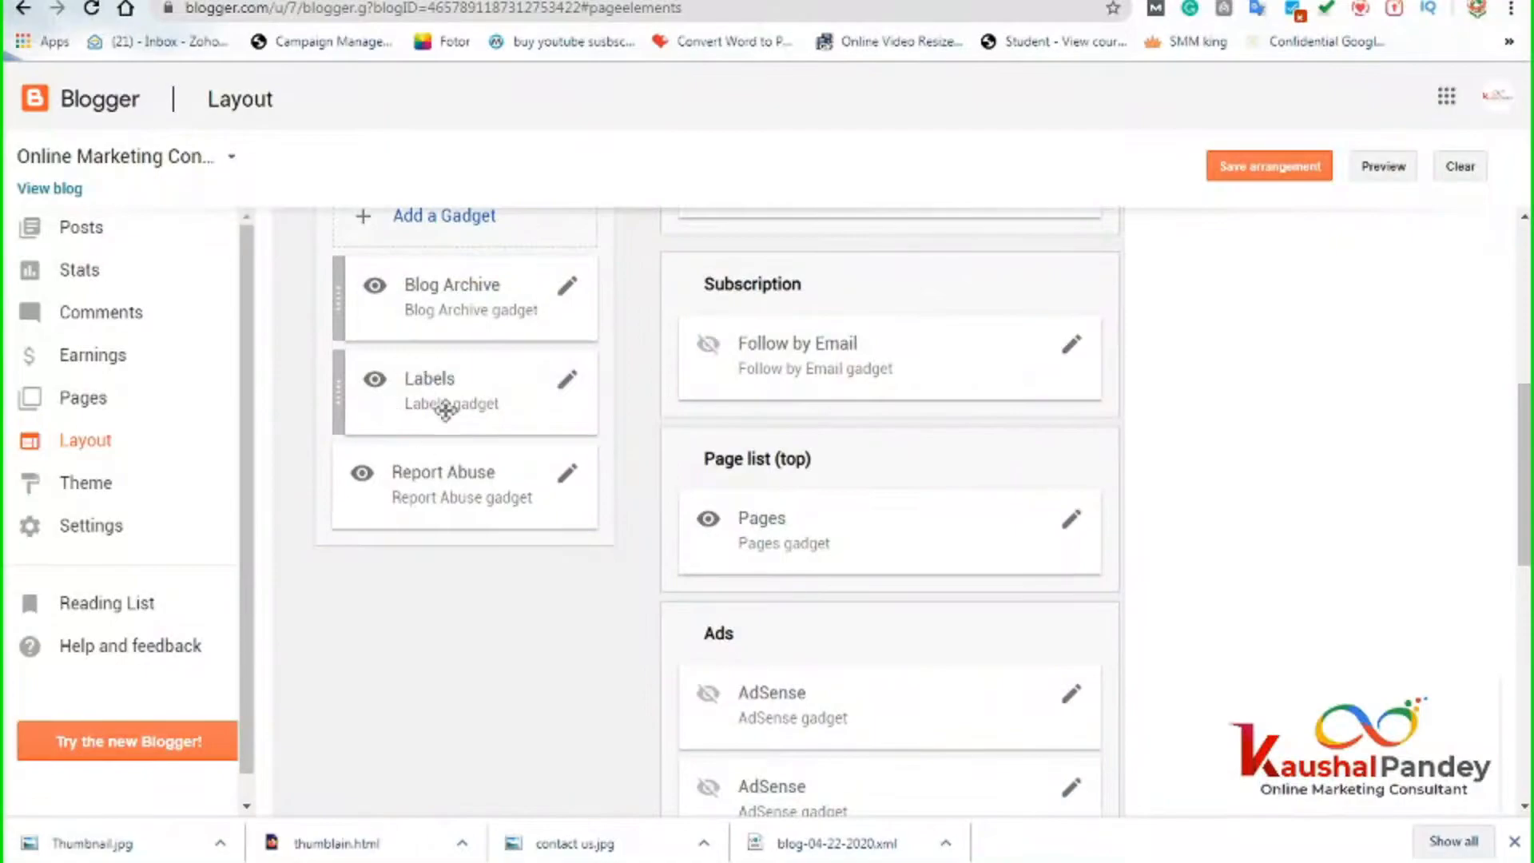
{"action": "scroll", "coordinate": [688, 642], "scroll_direction": "up", "scroll_amount": 5}
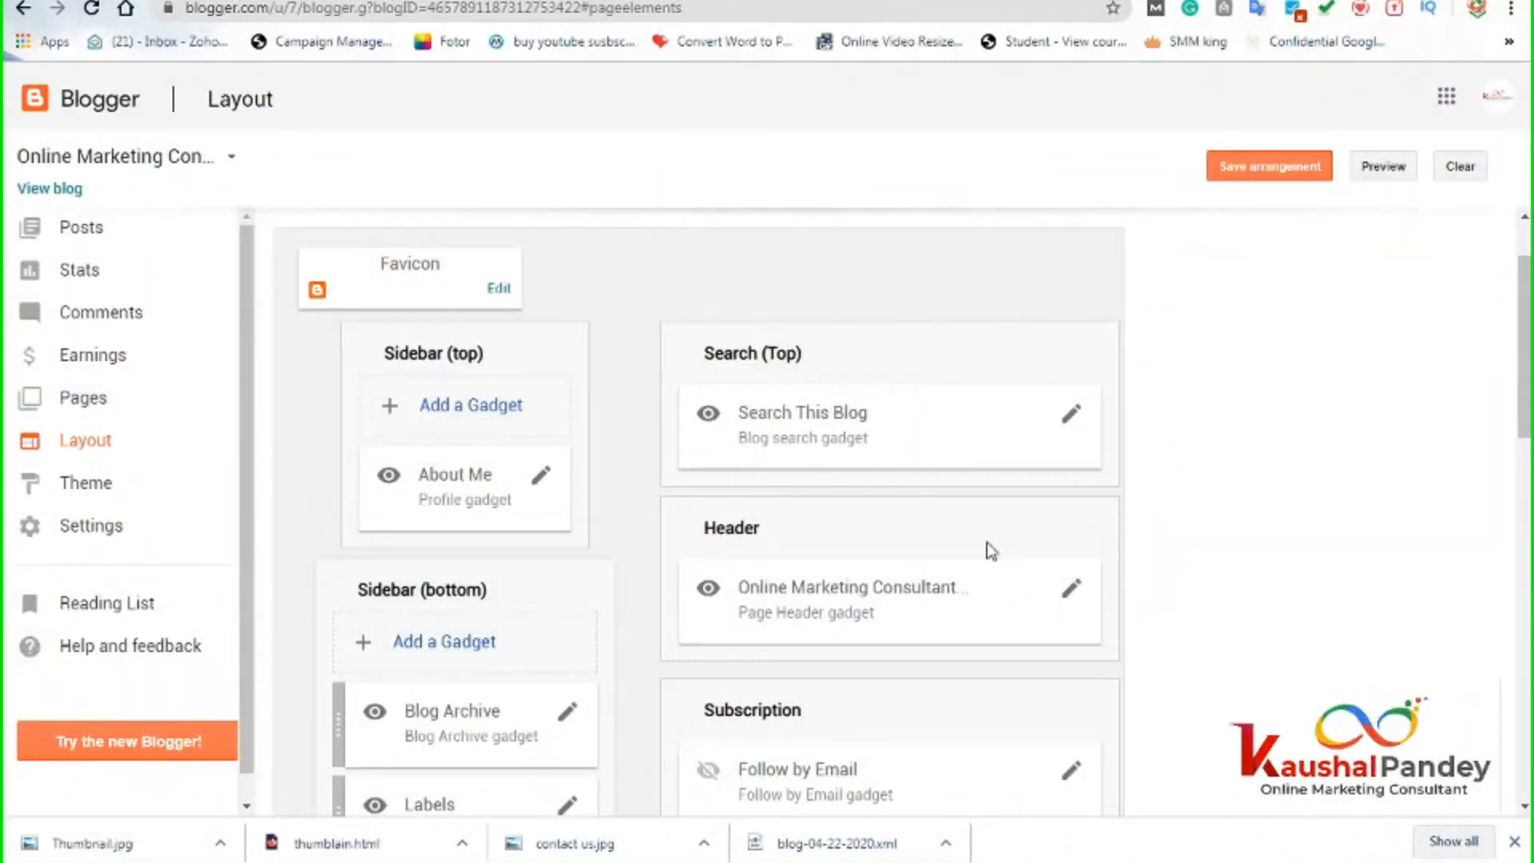
{"action": "scroll", "coordinate": [780, 499], "scroll_direction": "down", "scroll_amount": 5}
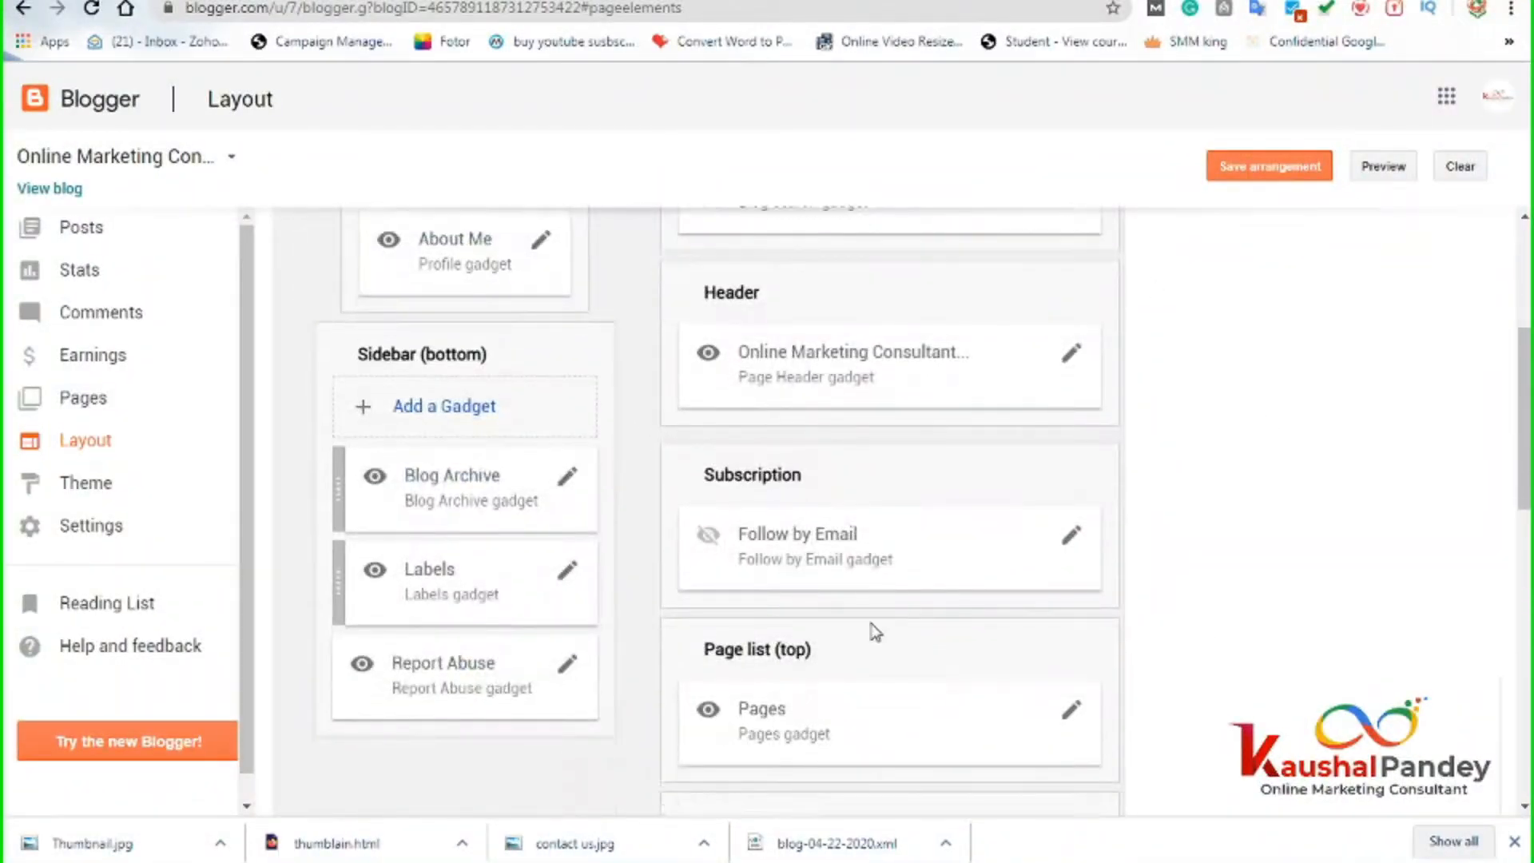
{"action": "scroll", "coordinate": [811, 589], "scroll_direction": "down", "scroll_amount": 7}
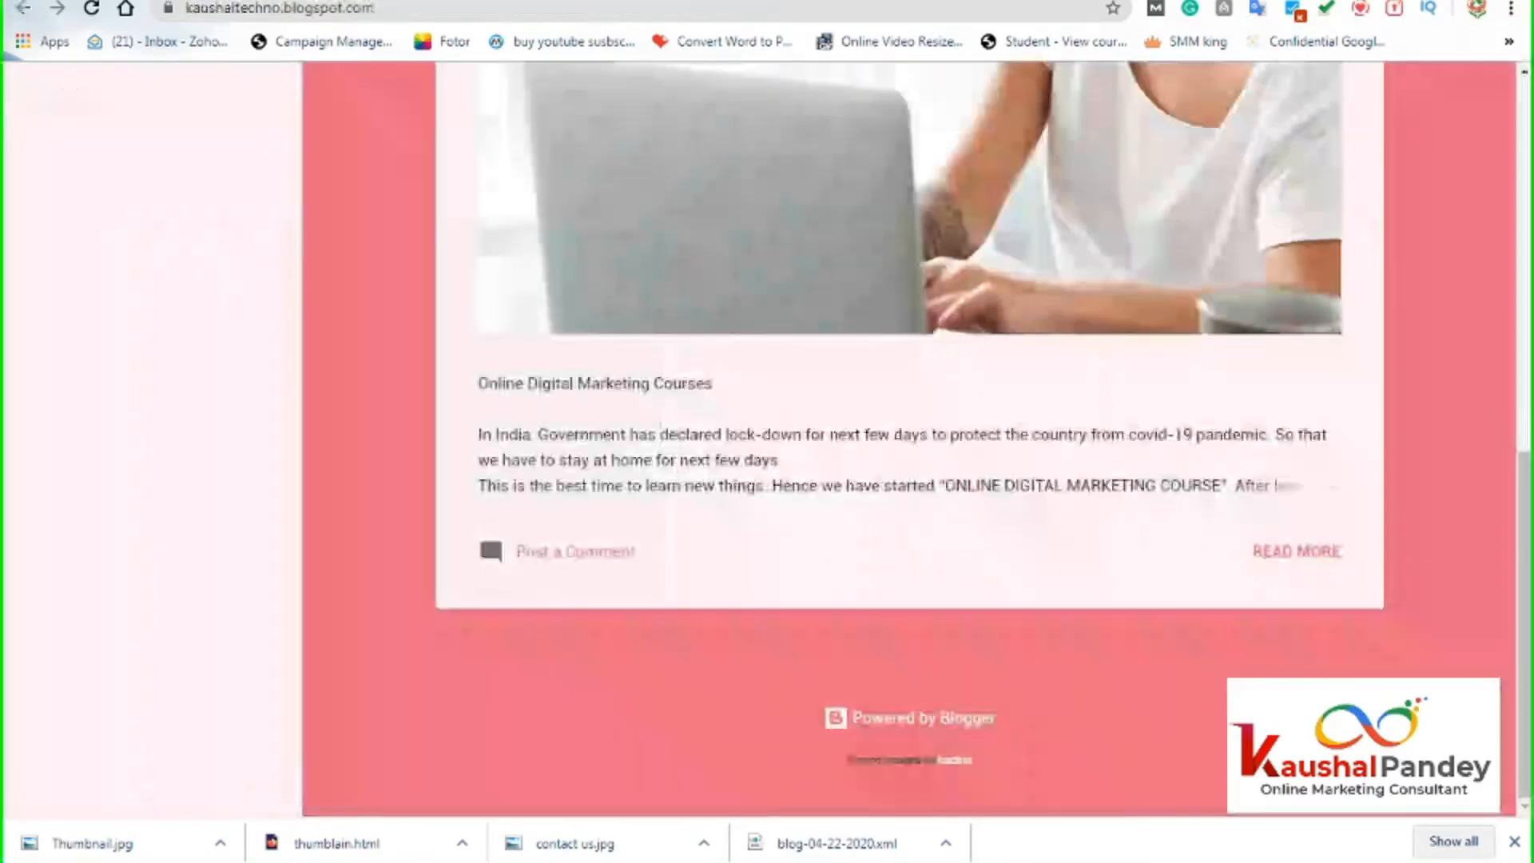
{"action": "scroll", "coordinate": [660, 160], "scroll_direction": "up", "scroll_amount": 15}
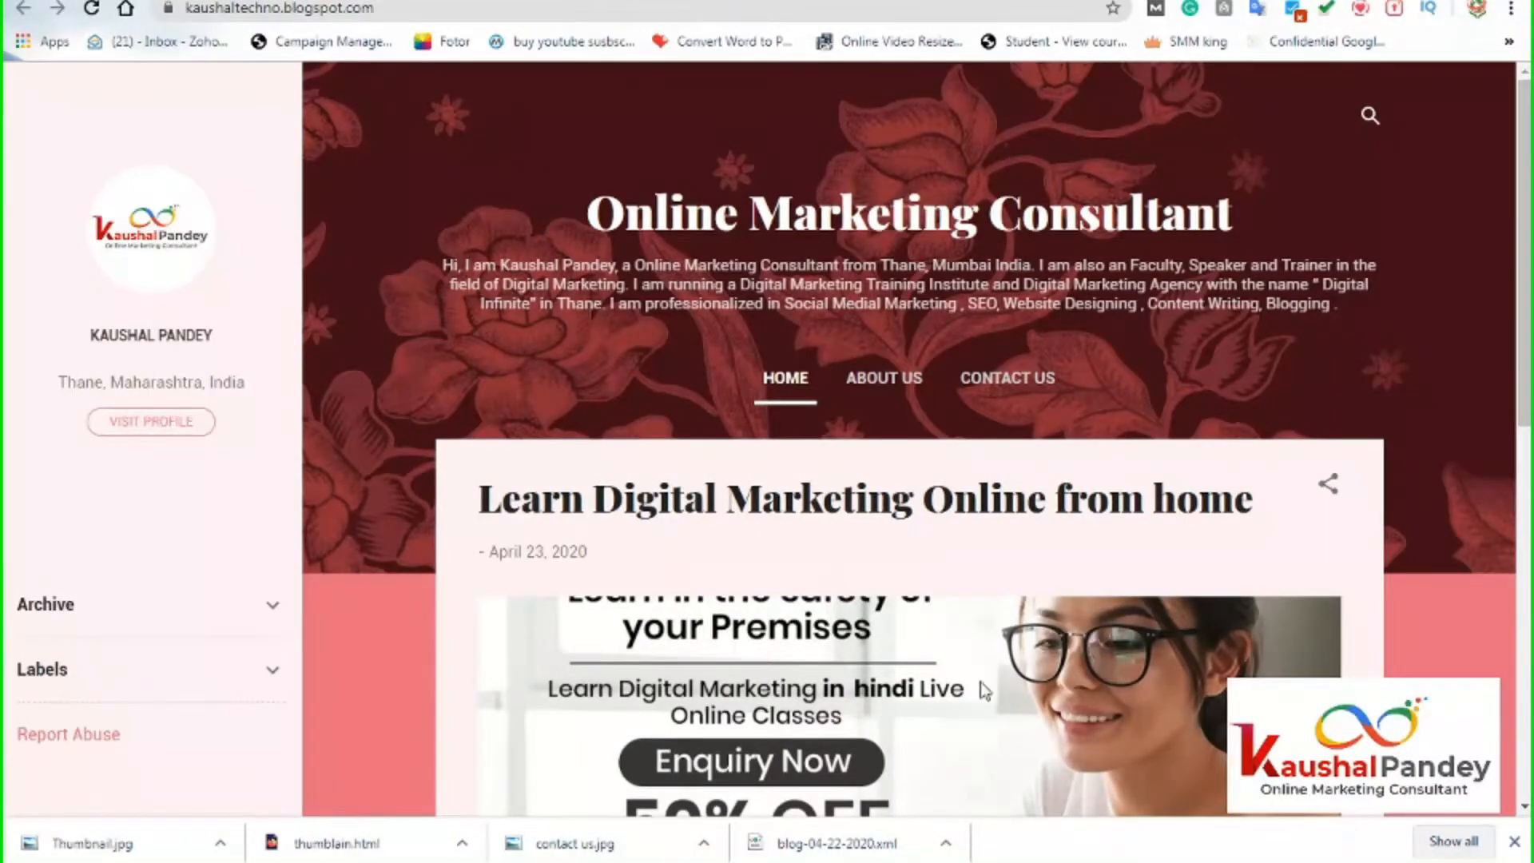
Check the live blog's sidebar order, then return to the Blogger Layout tab.
{"action": "scroll", "coordinate": [985, 691], "scroll_direction": "down", "scroll_amount": 9}
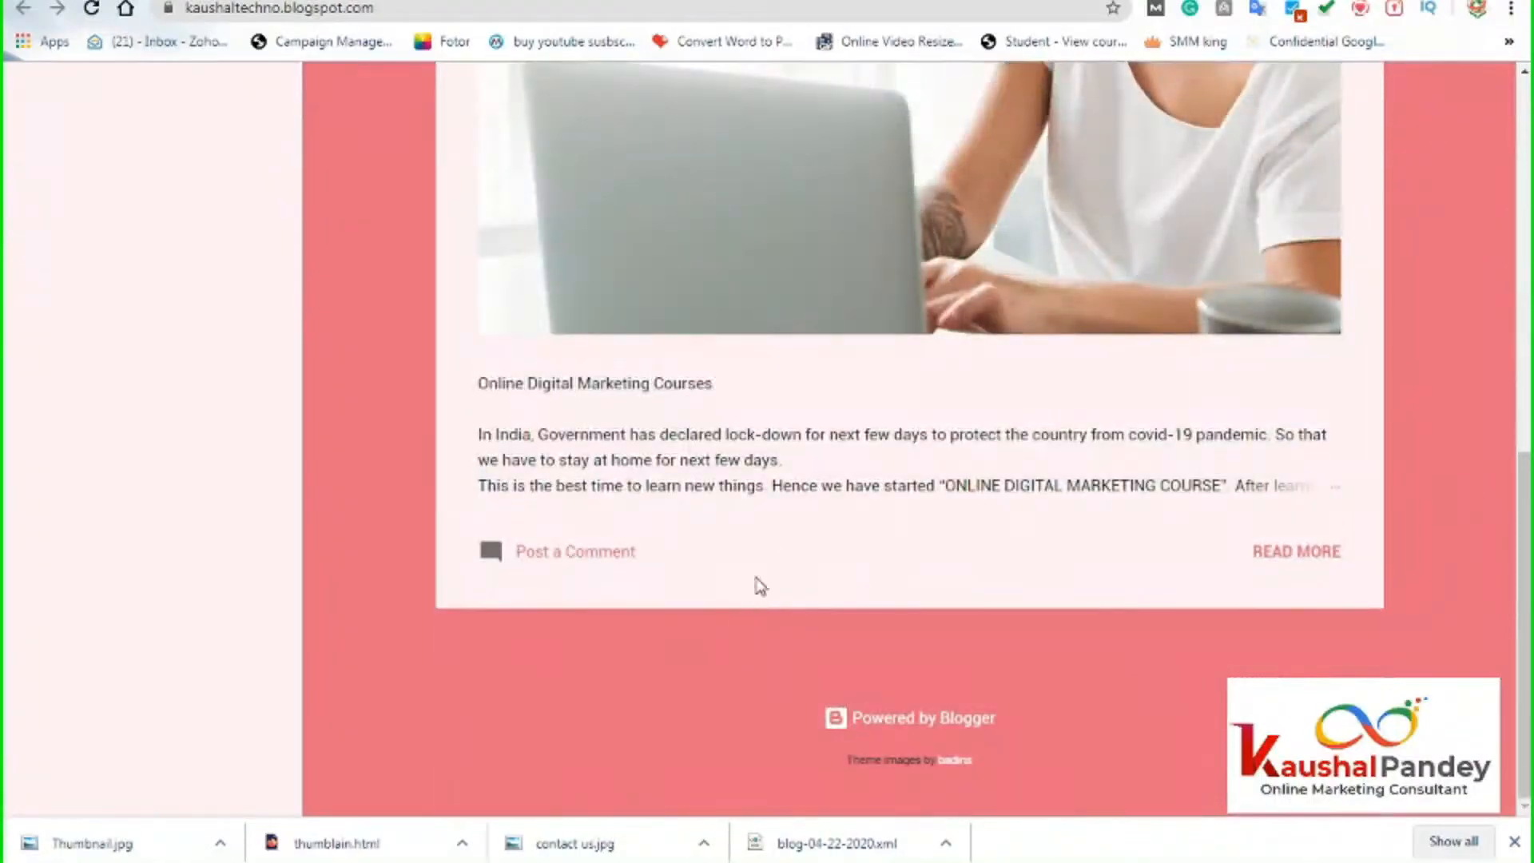
{"action": "scroll", "coordinate": [763, 575], "scroll_direction": "up", "scroll_amount": 10}
{"action": "scroll", "coordinate": [1063, 707], "scroll_direction": "down", "scroll_amount": 10}
{"action": "scroll", "coordinate": [415, 680], "scroll_direction": "up", "scroll_amount": 10}
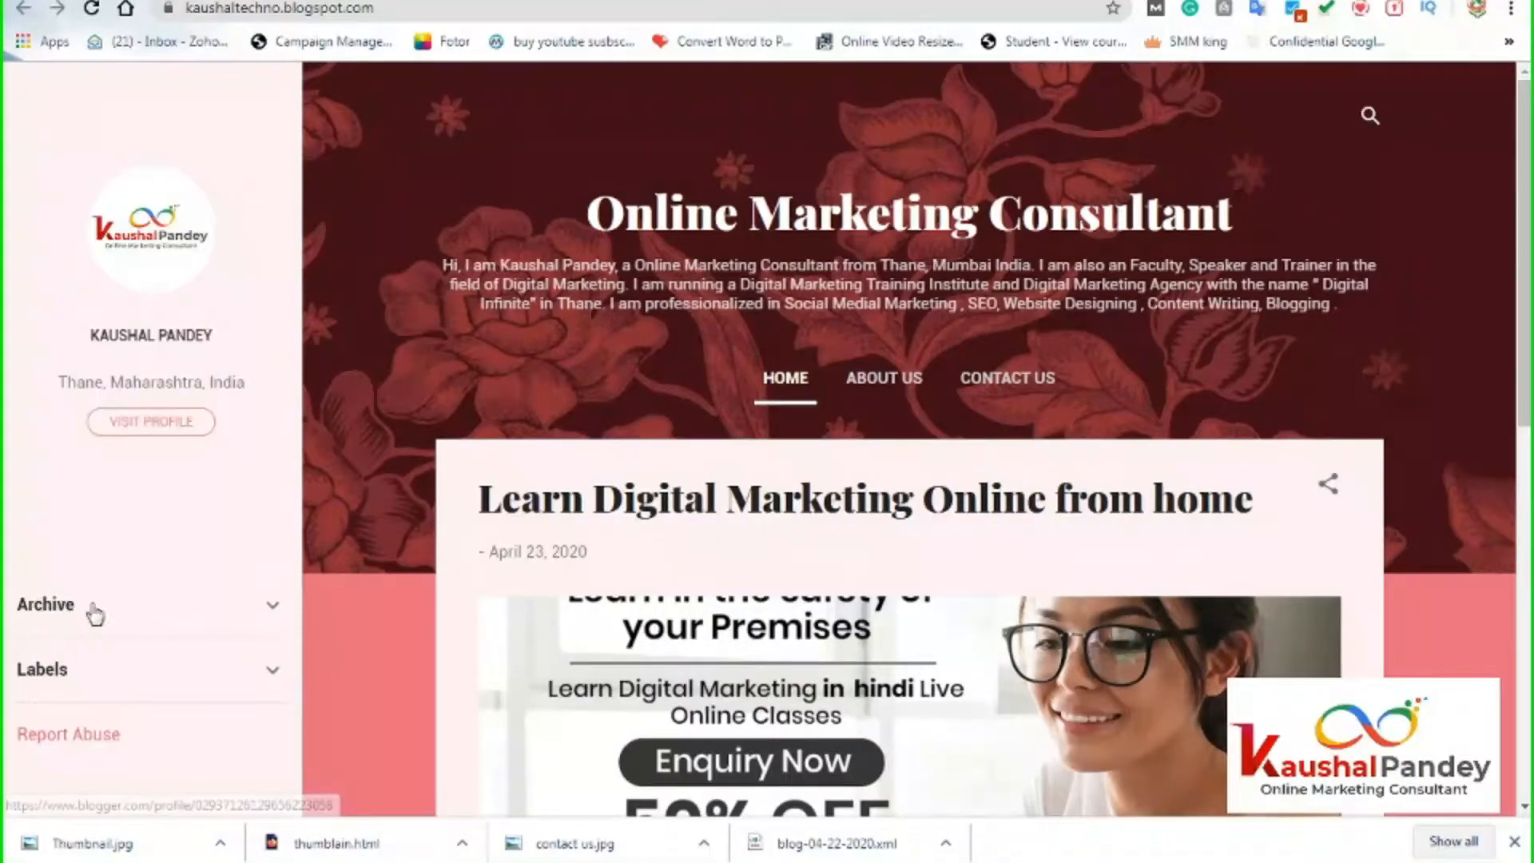
{"action": "scroll", "coordinate": [168, 652], "scroll_direction": "down", "scroll_amount": 3}
{"action": "scroll", "coordinate": [113, 455], "scroll_direction": "up", "scroll_amount": 1}
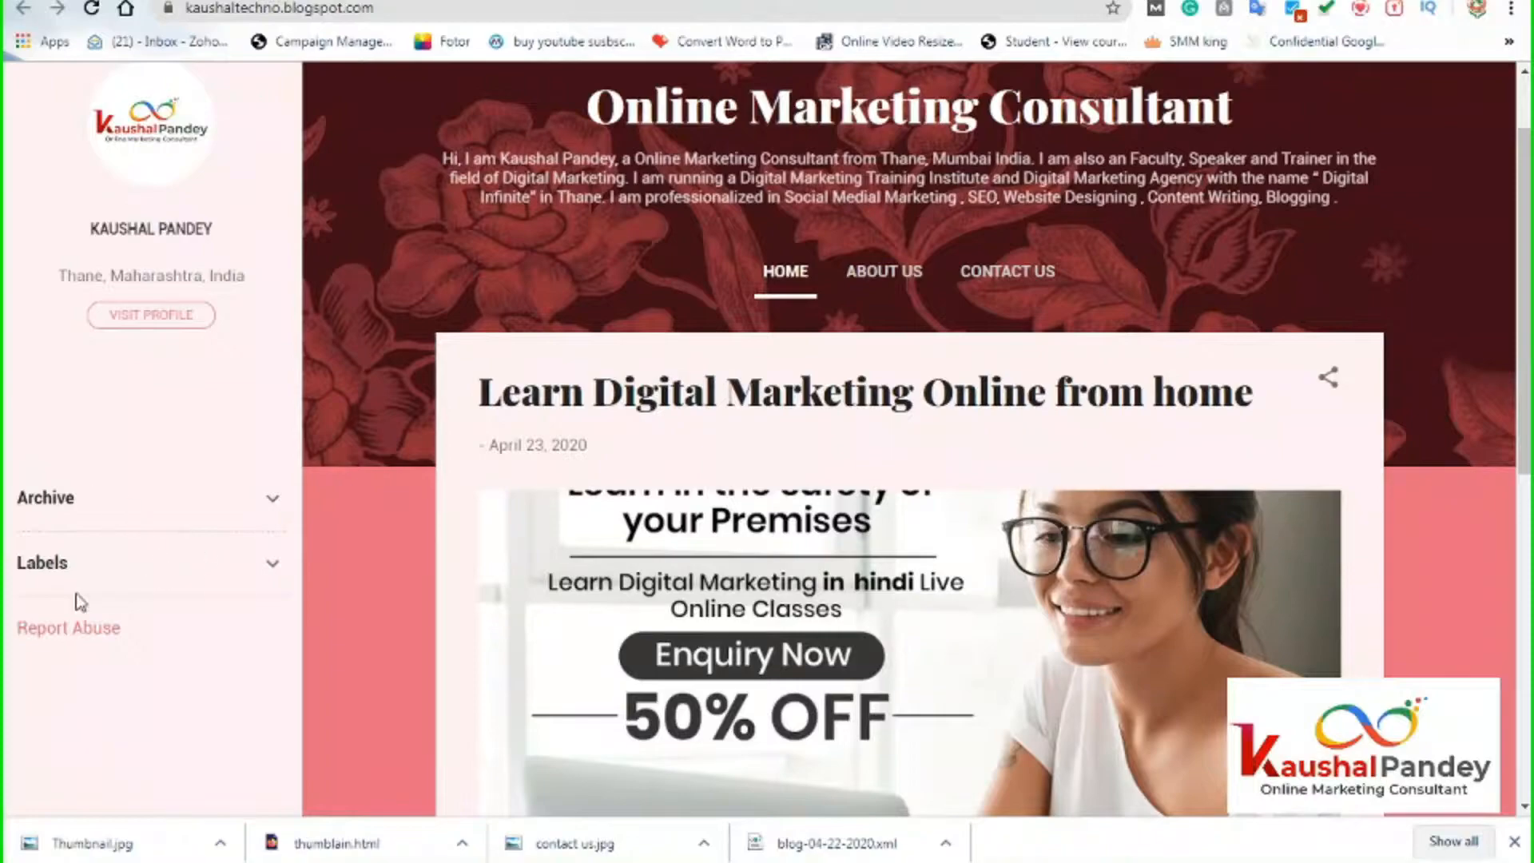
{"action": "scroll", "coordinate": [189, 597], "scroll_direction": "up", "scroll_amount": 2}
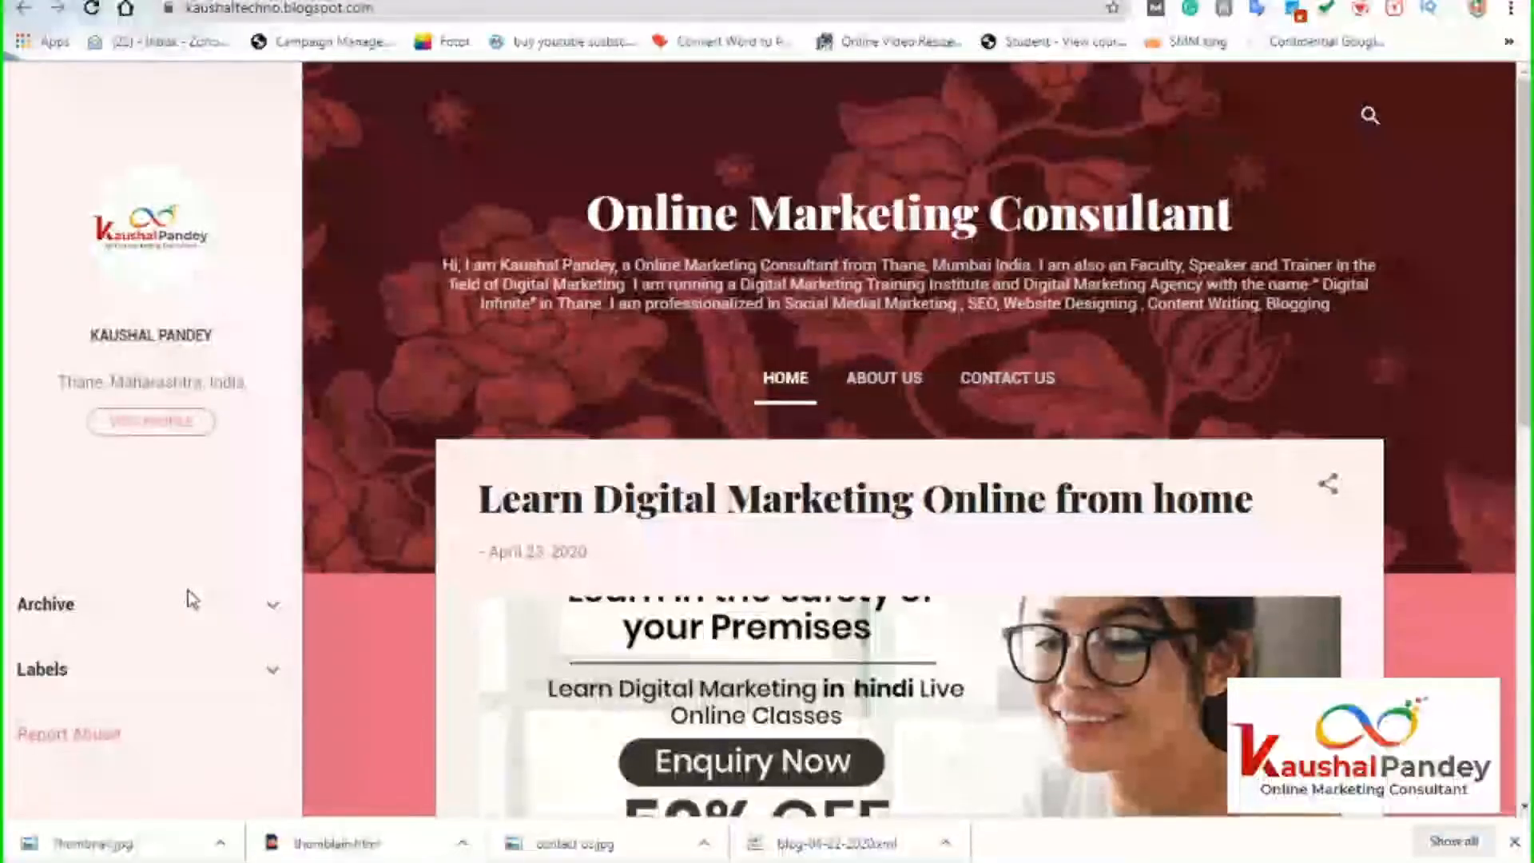
{"action": "left_click", "coordinate": [415, 2]}
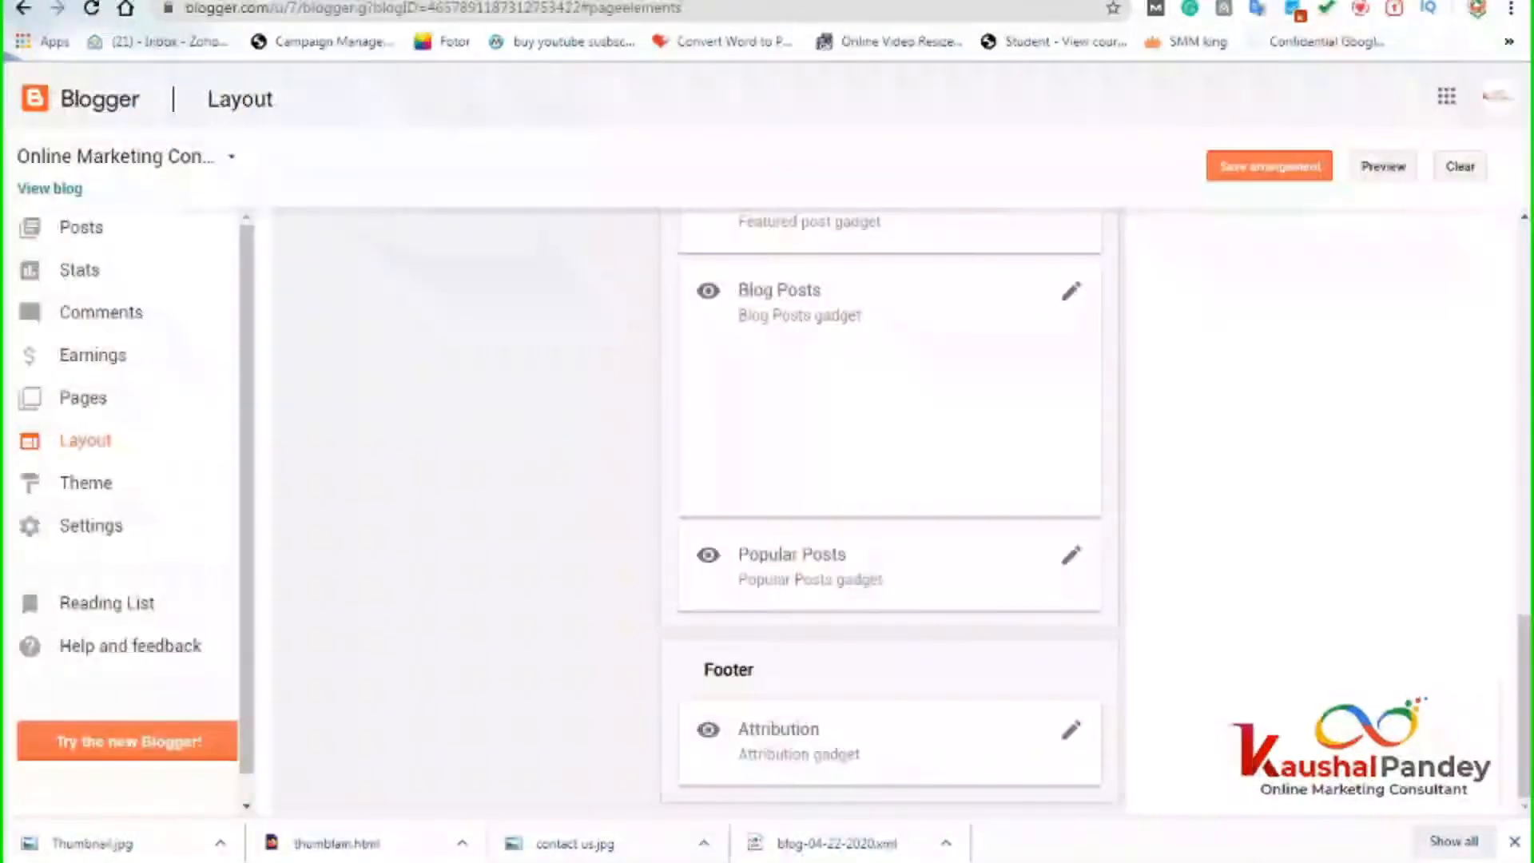
Drag the Labels gadget above Blog Archive in Sidebar (bottom).
{"action": "scroll", "coordinate": [521, 423], "scroll_direction": "up", "scroll_amount": 4}
{"action": "scroll", "coordinate": [521, 423], "scroll_direction": "up", "scroll_amount": 10}
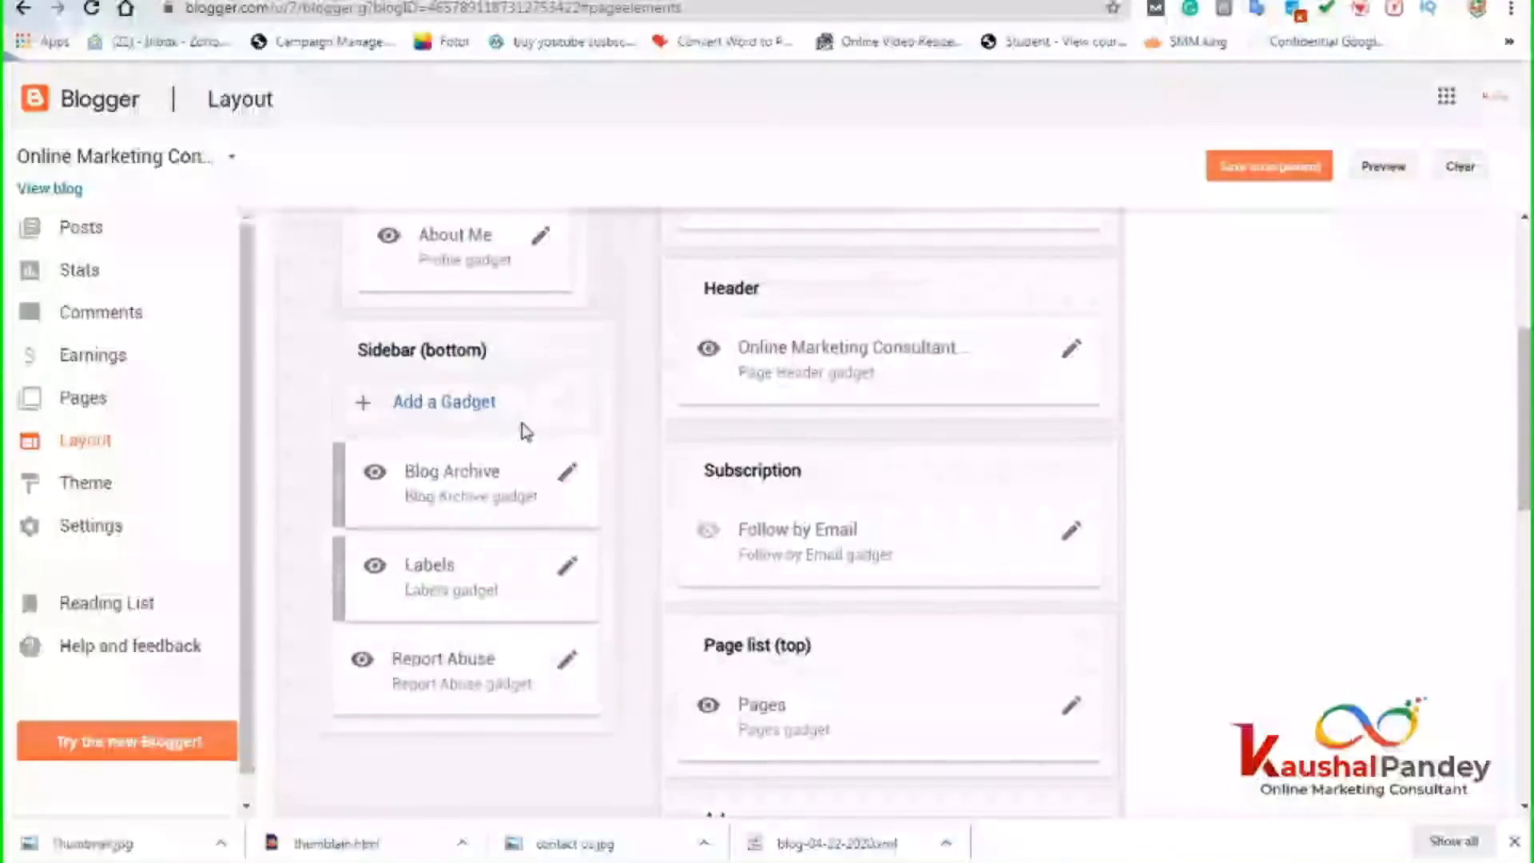
{"action": "scroll", "coordinate": [513, 405], "scroll_direction": "down", "scroll_amount": 5}
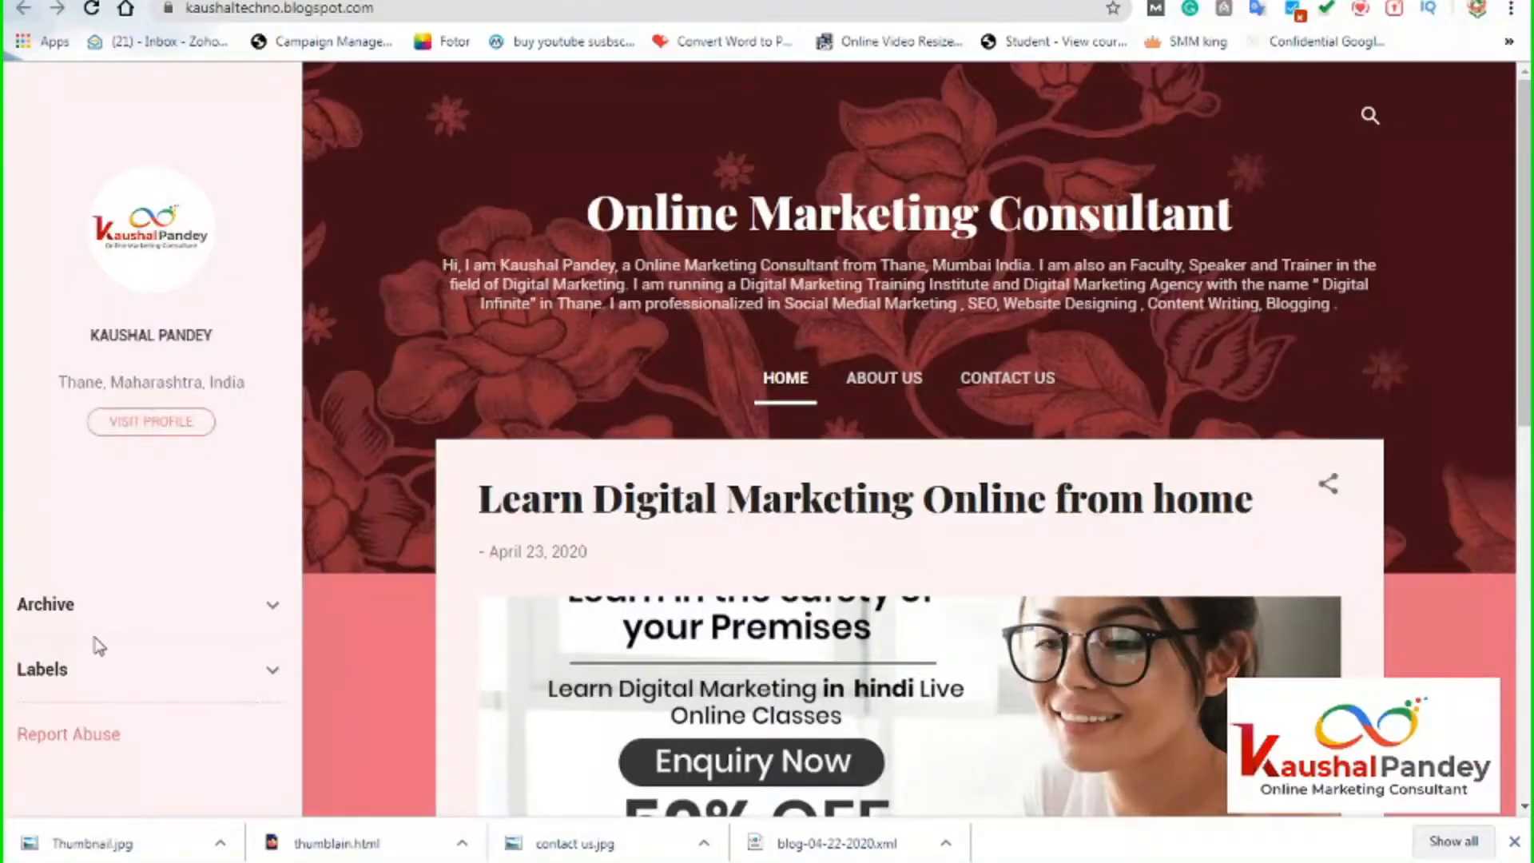
{"action": "scroll", "coordinate": [95, 646], "scroll_direction": "down", "scroll_amount": 3}
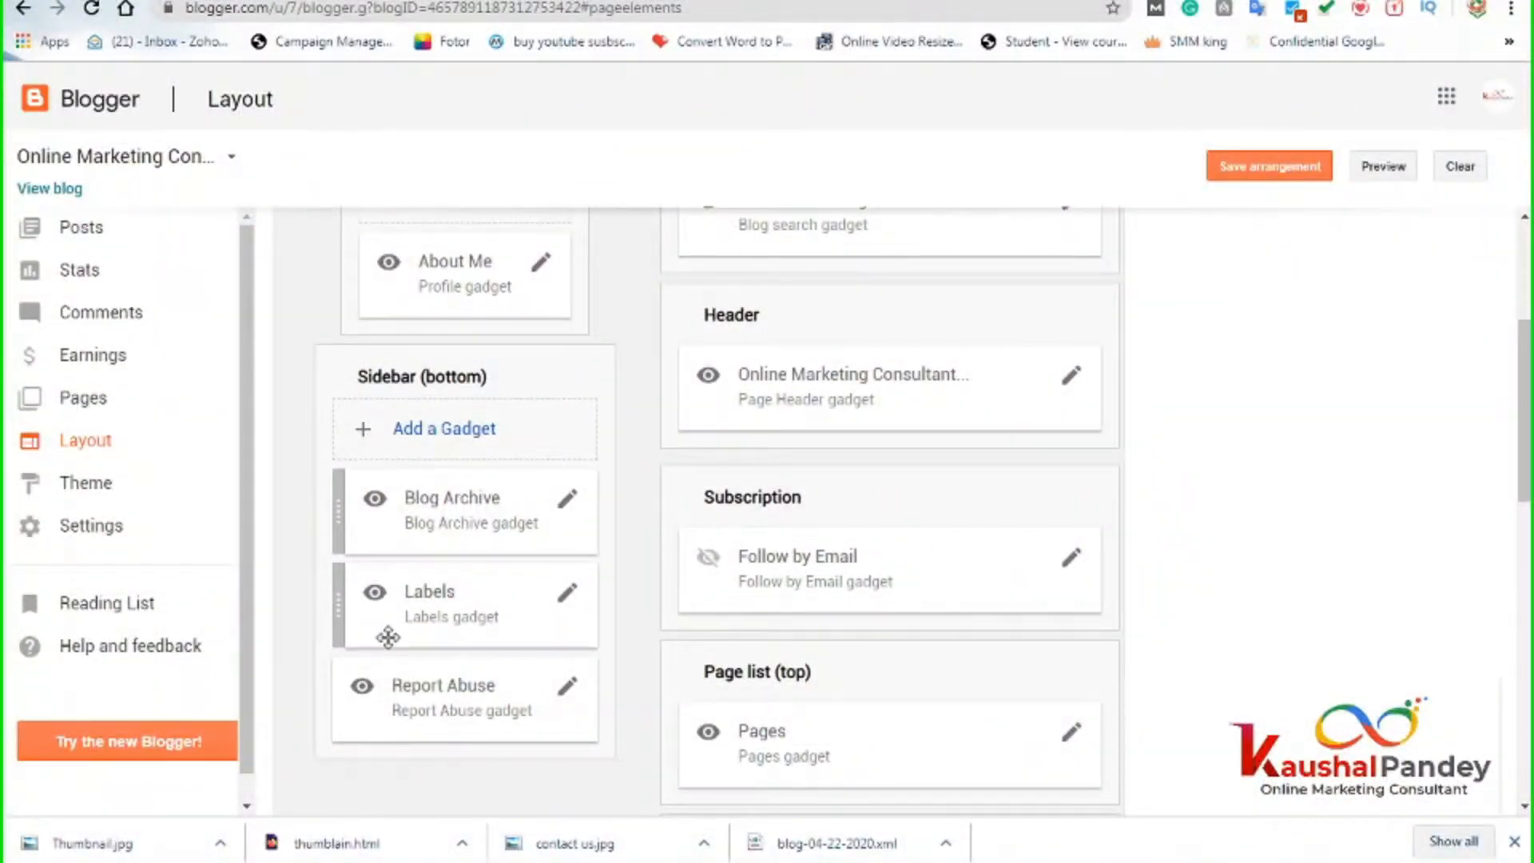
{"action": "left_click_drag", "start_coordinate": [456, 594], "coordinate": [460, 494]}
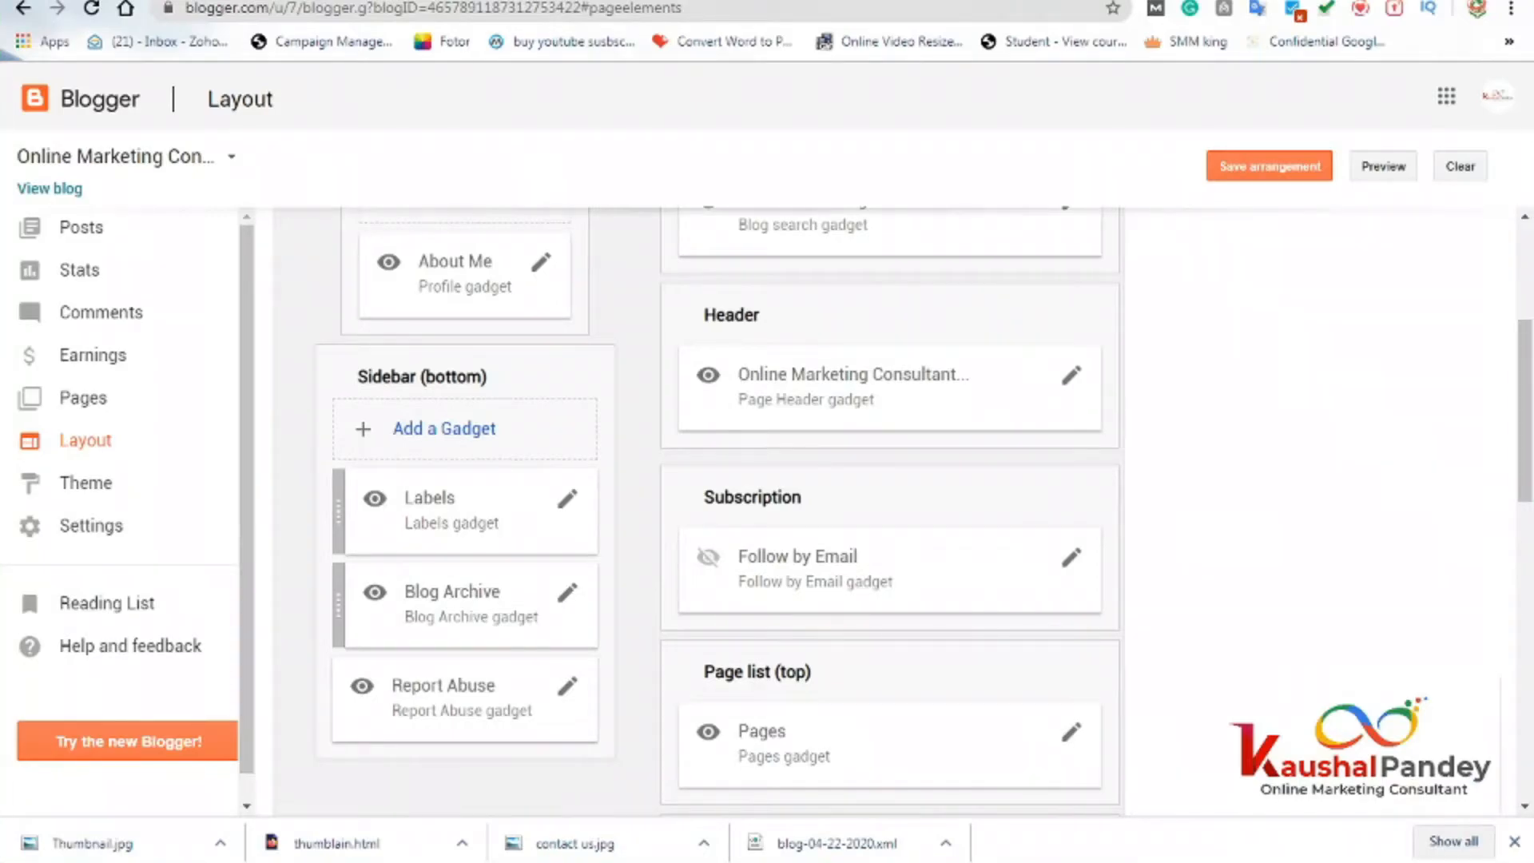
Reload the live blog to check its sidebar order.
{"action": "left_click", "coordinate": [384, 1]}
{"action": "left_click", "coordinate": [376, 9]}
{"action": "key", "text": "Return"}
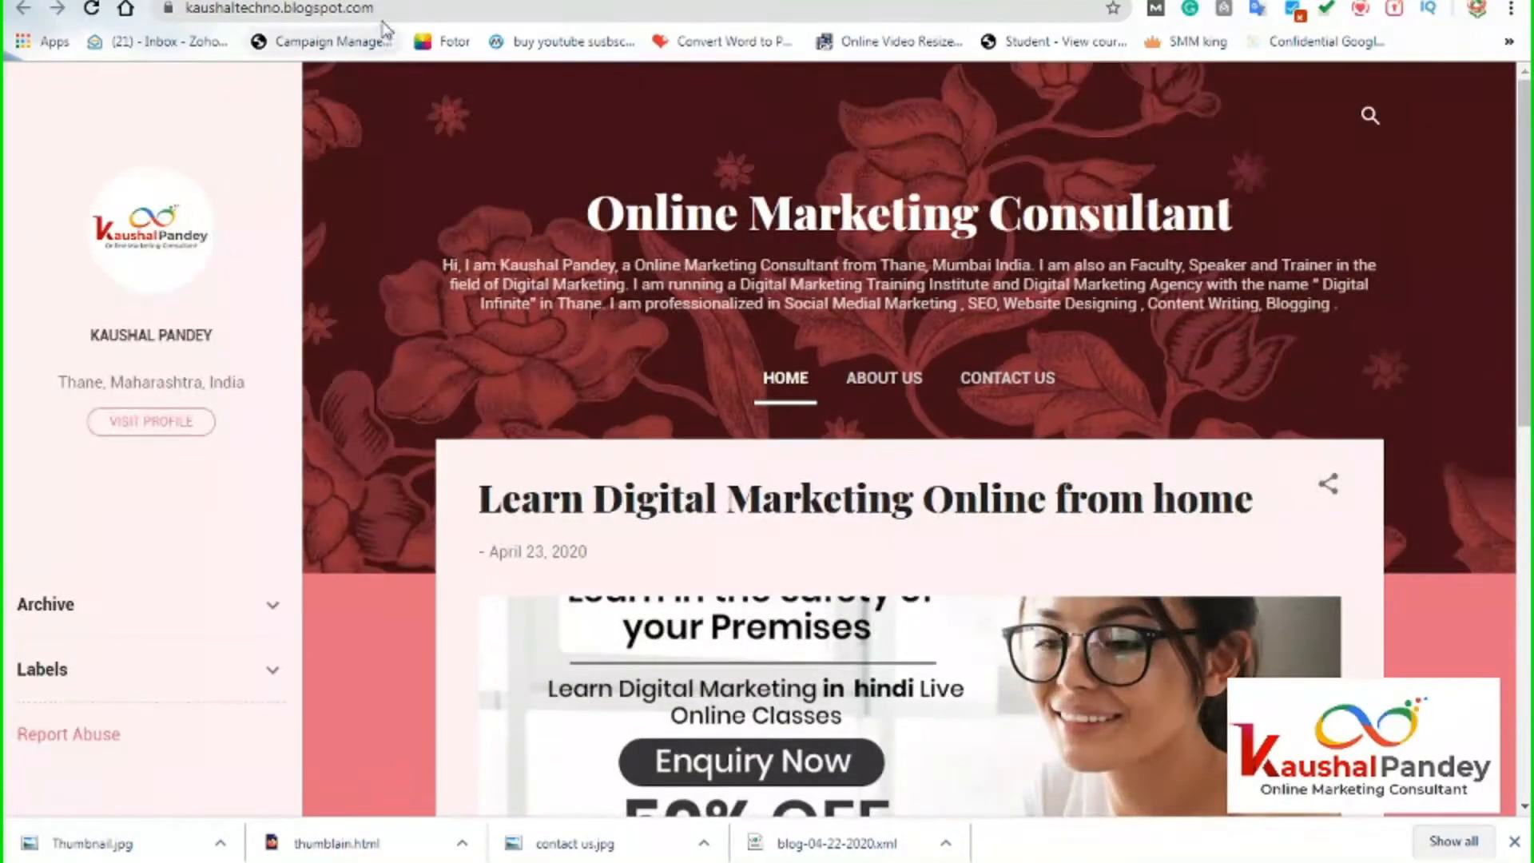
Save the new gadget arrangement on the Layout page.
{"action": "scroll", "coordinate": [211, 590], "scroll_direction": "down", "scroll_amount": 4}
{"action": "scroll", "coordinate": [142, 491], "scroll_direction": "up", "scroll_amount": 3}
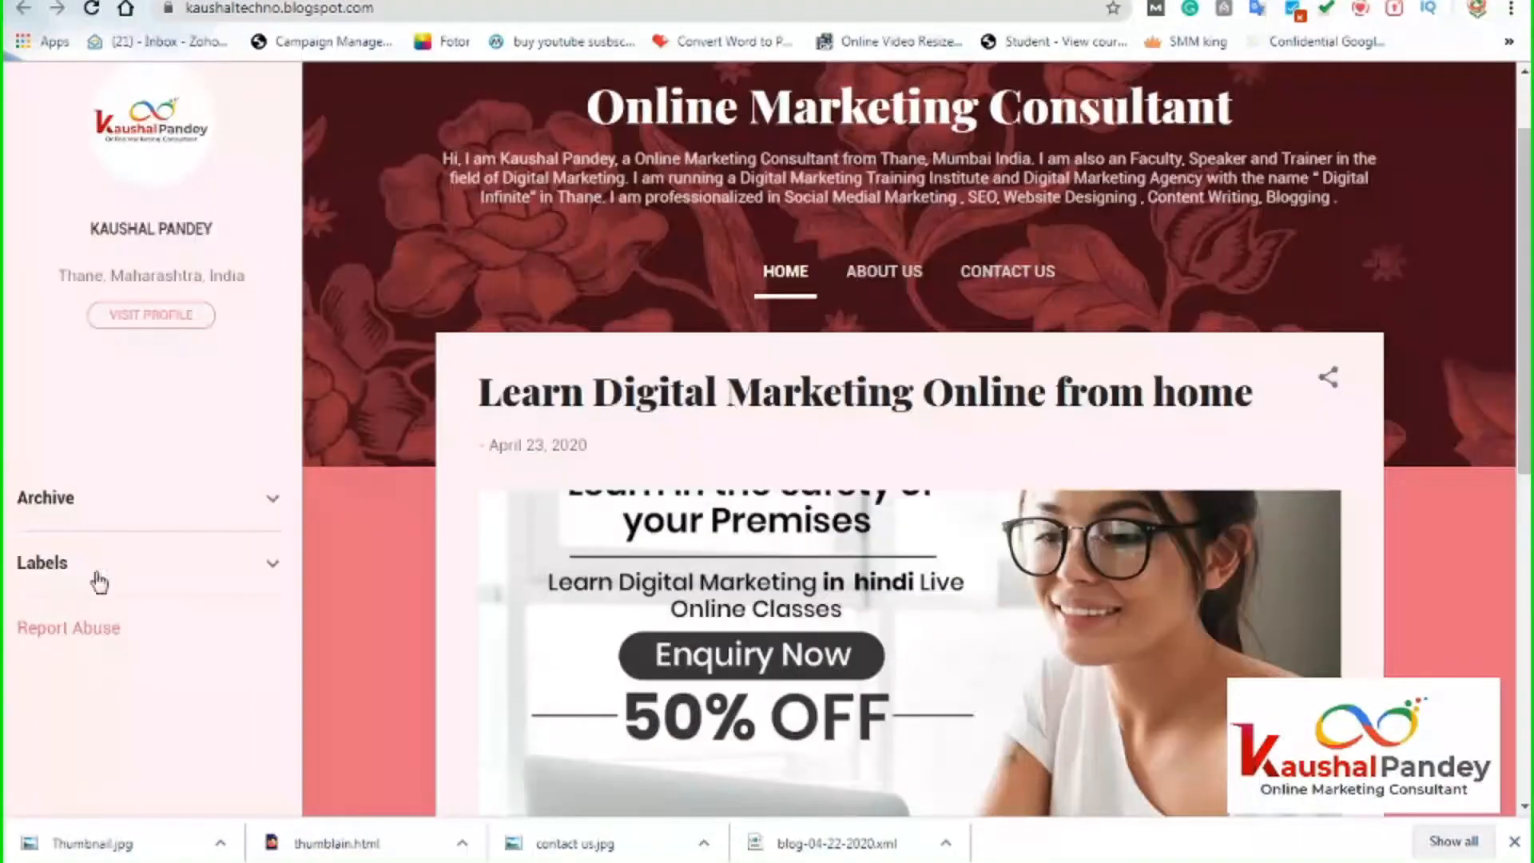
{"action": "key", "text": "ctrl+shift+Tab"}
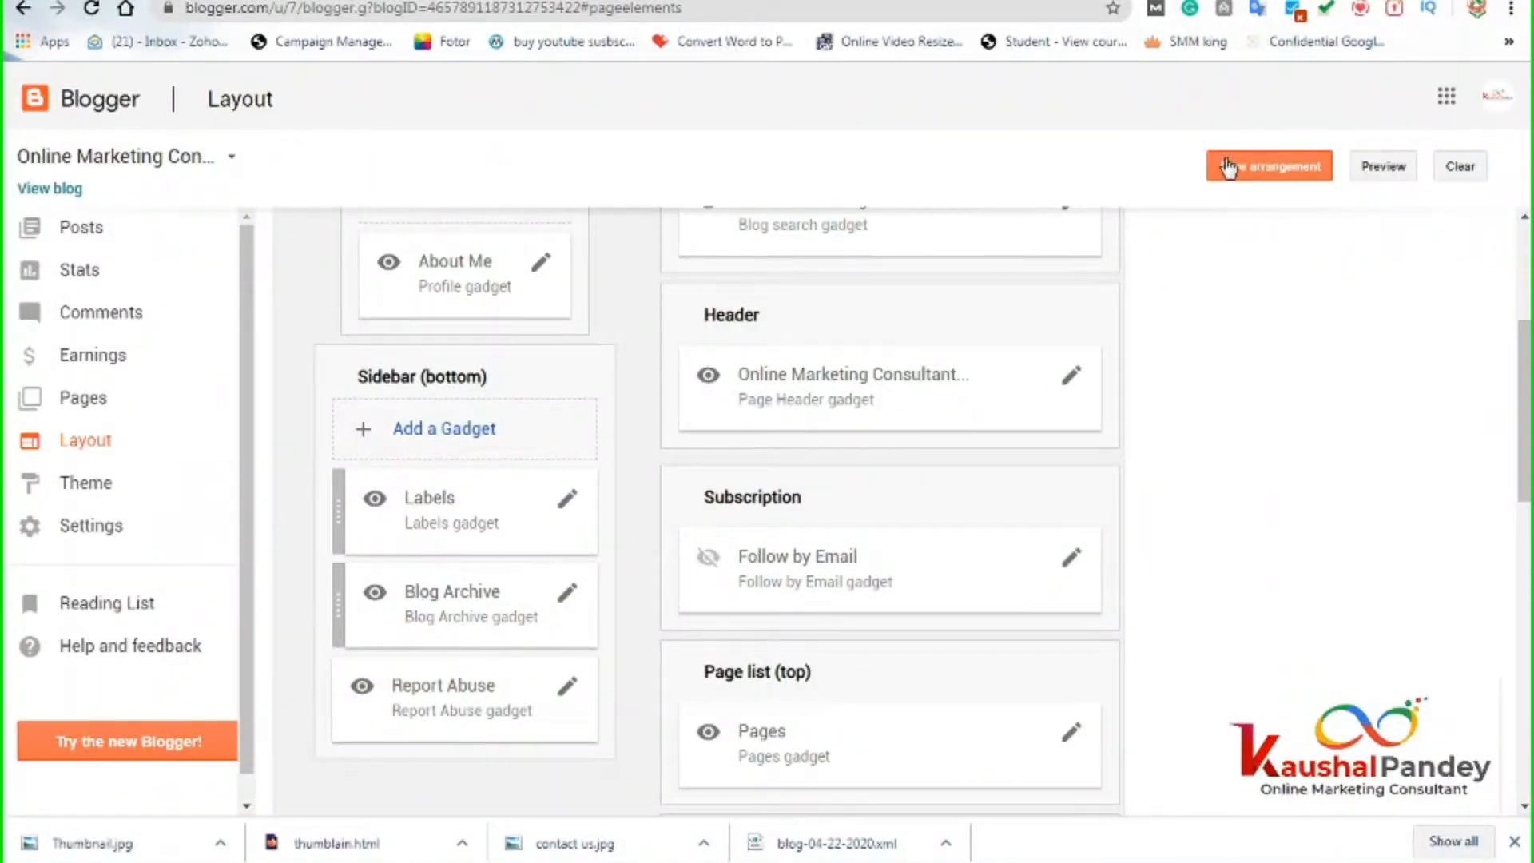
{"action": "left_click", "coordinate": [1257, 172]}
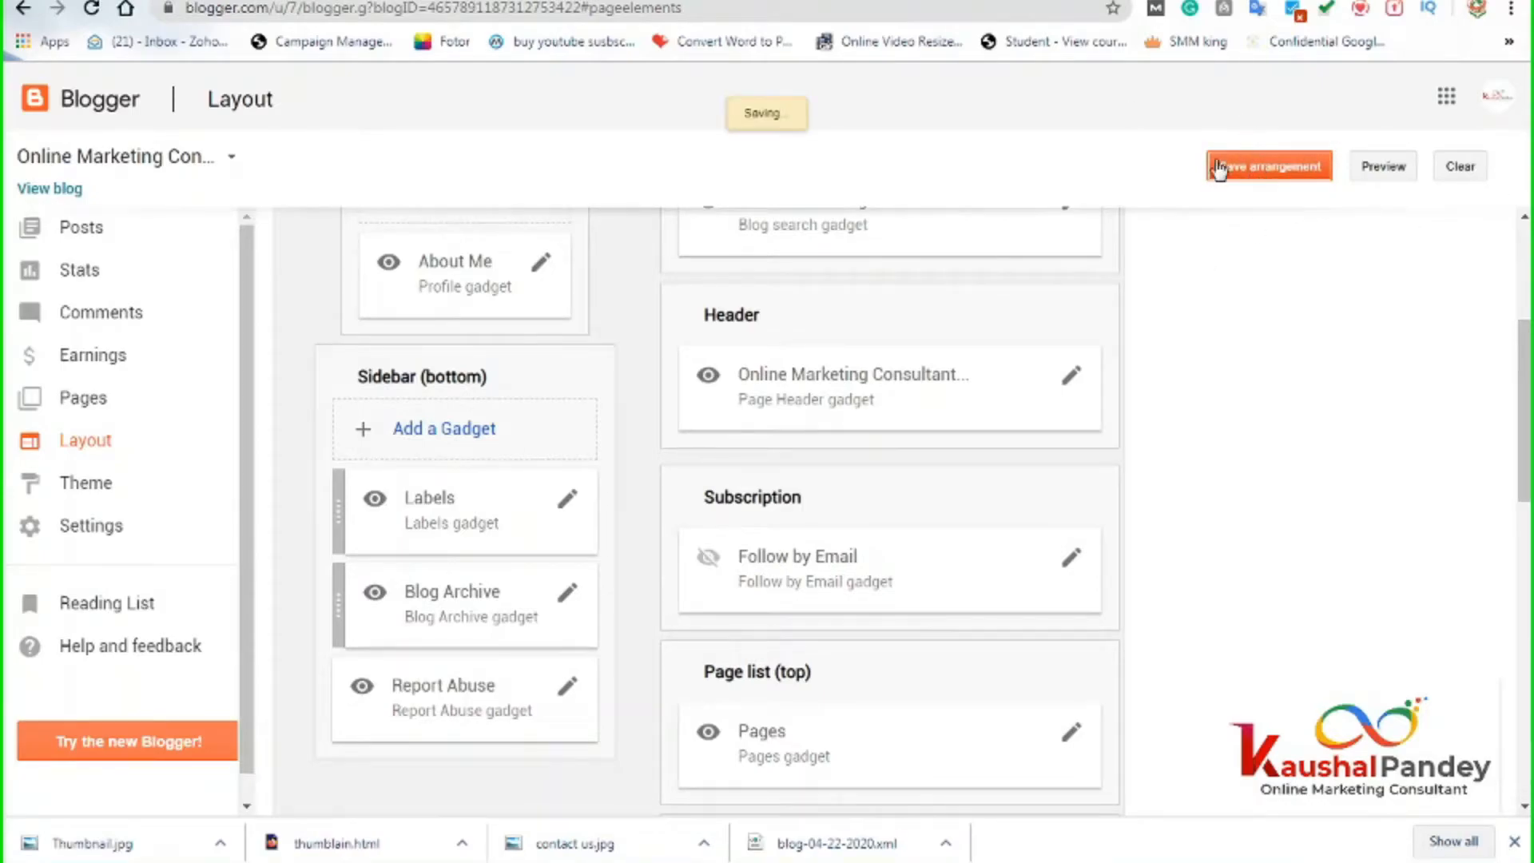
Reload the live blog to confirm Labels above Archive, then open the Report Abuse gadget's settings.
{"action": "left_click", "coordinate": [447, 1]}
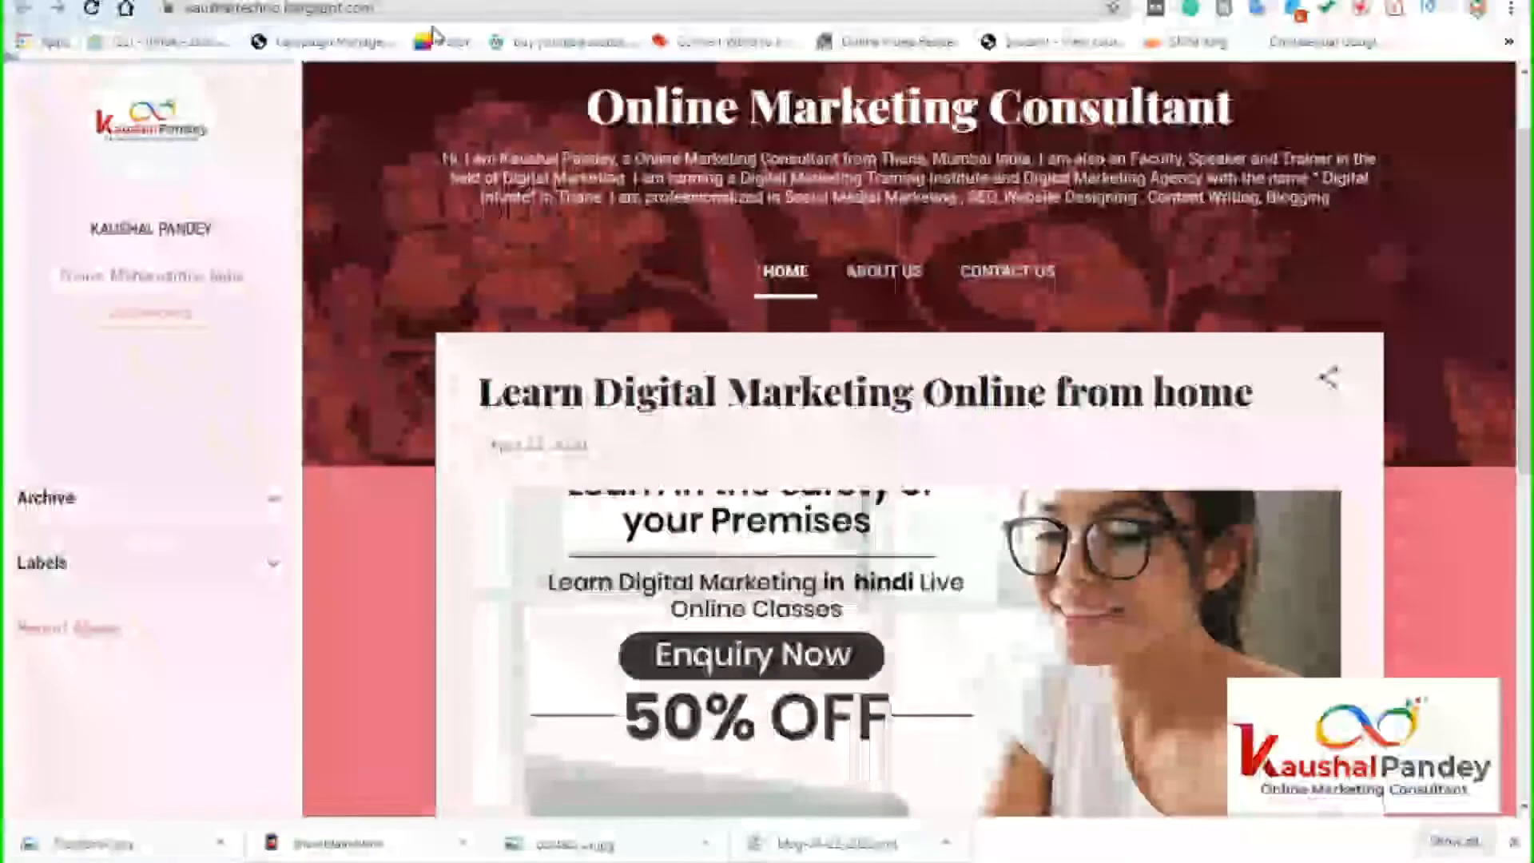
{"action": "left_click", "coordinate": [346, 11]}
{"action": "key", "text": "Return"}
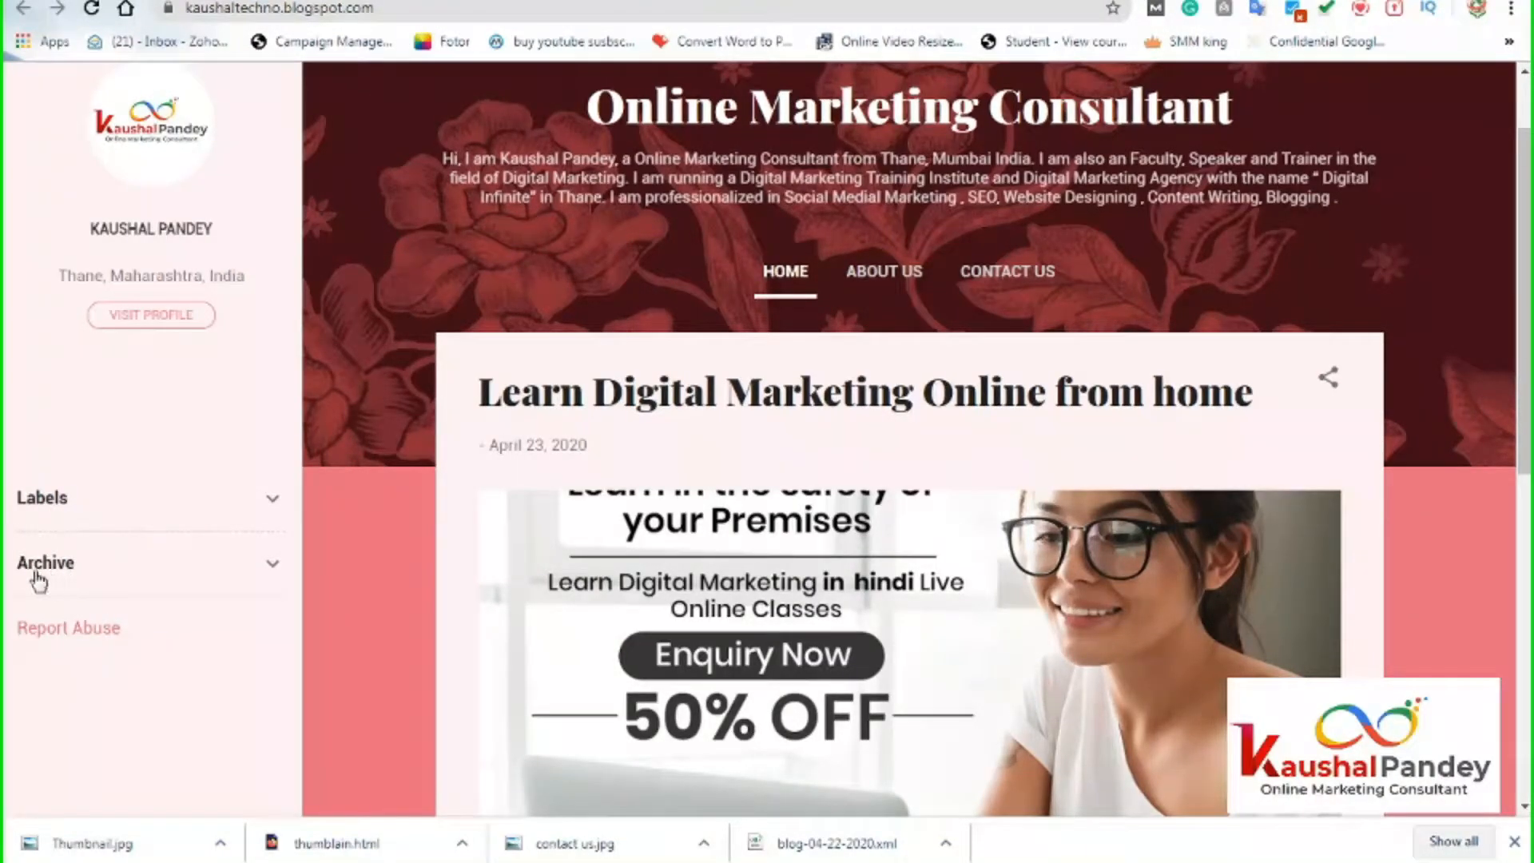
{"action": "key", "text": "ctrl+shift+Tab"}
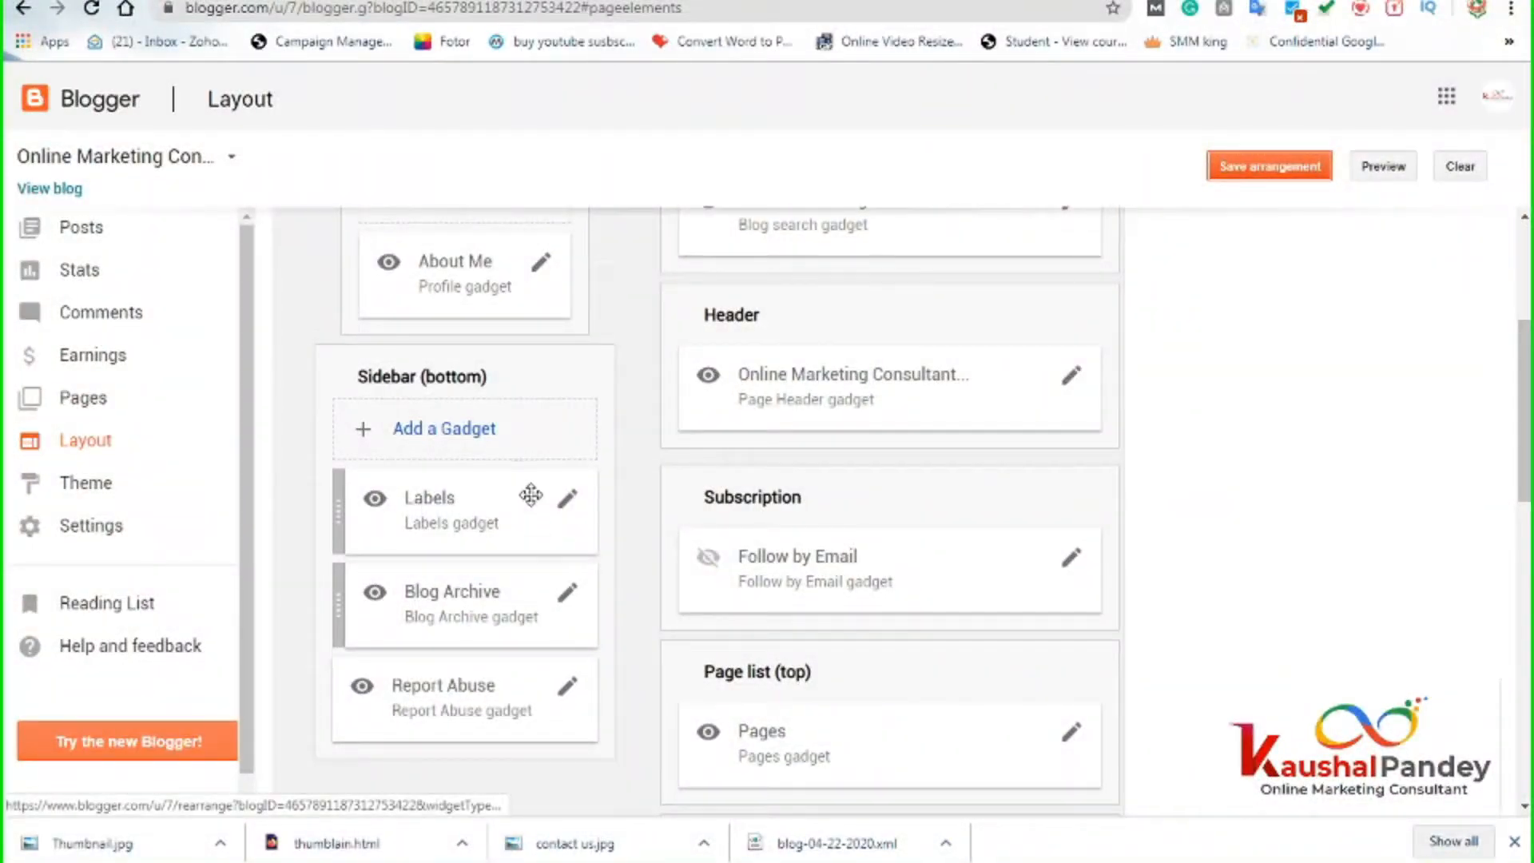
{"action": "left_click", "coordinate": [568, 689]}
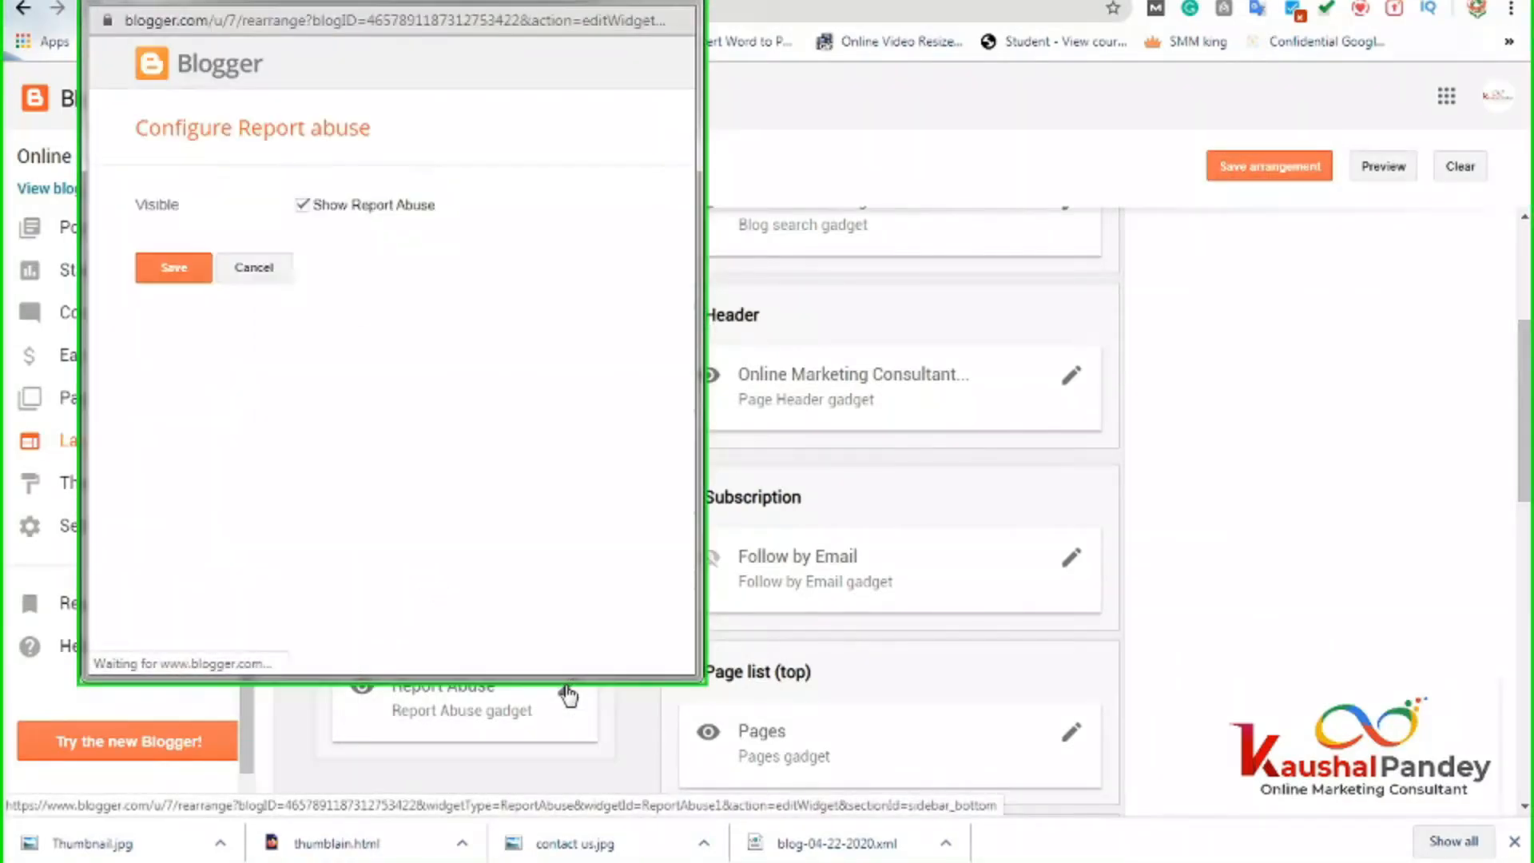
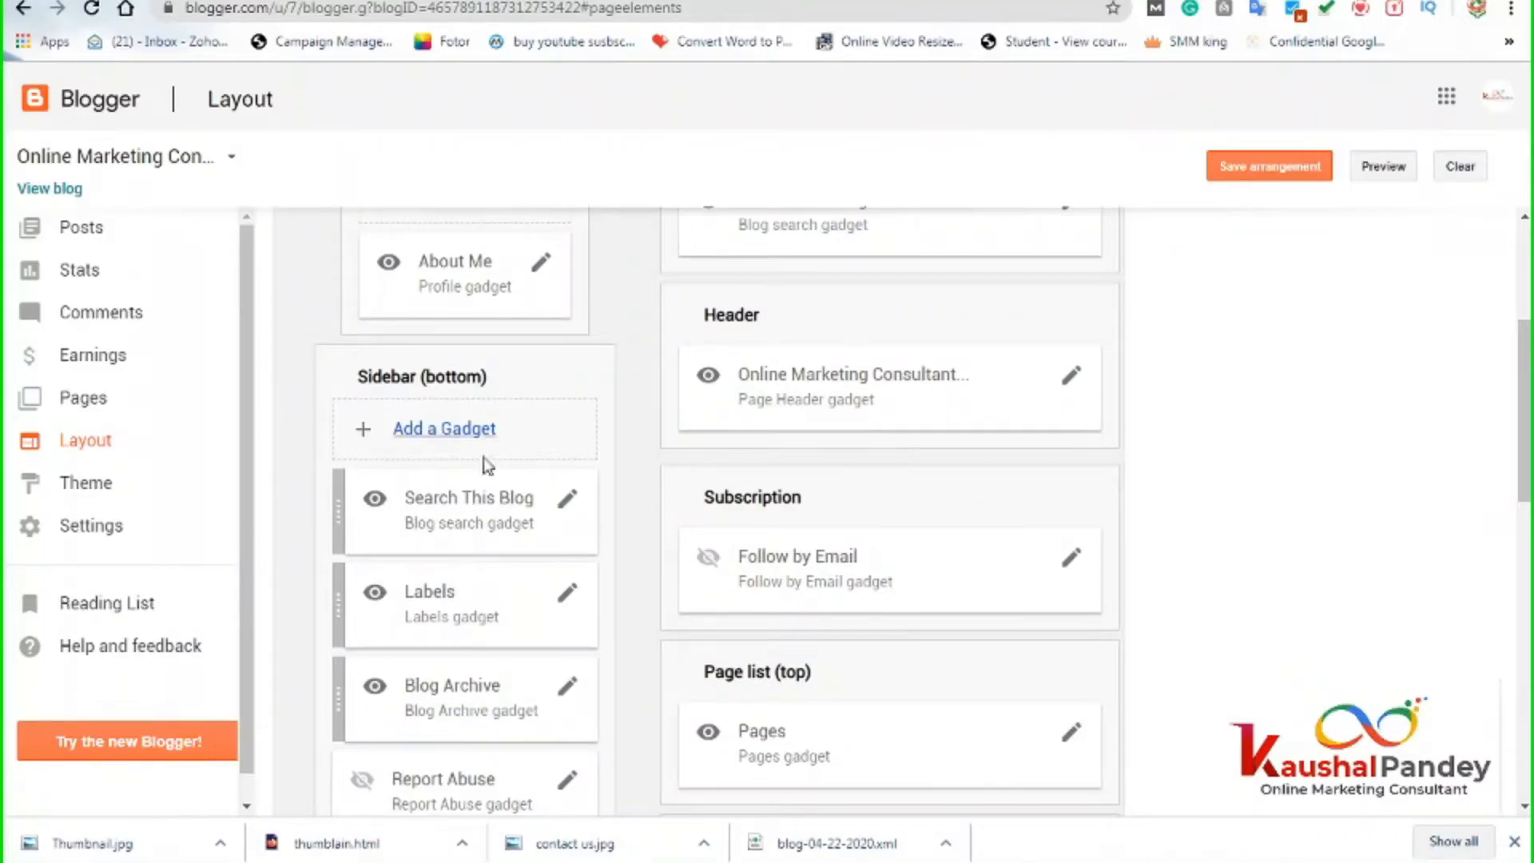
Save the layout and reload the live blog to confirm Search This Blog sits above Labels and Archive.
{"action": "left_click", "coordinate": [1267, 166]}
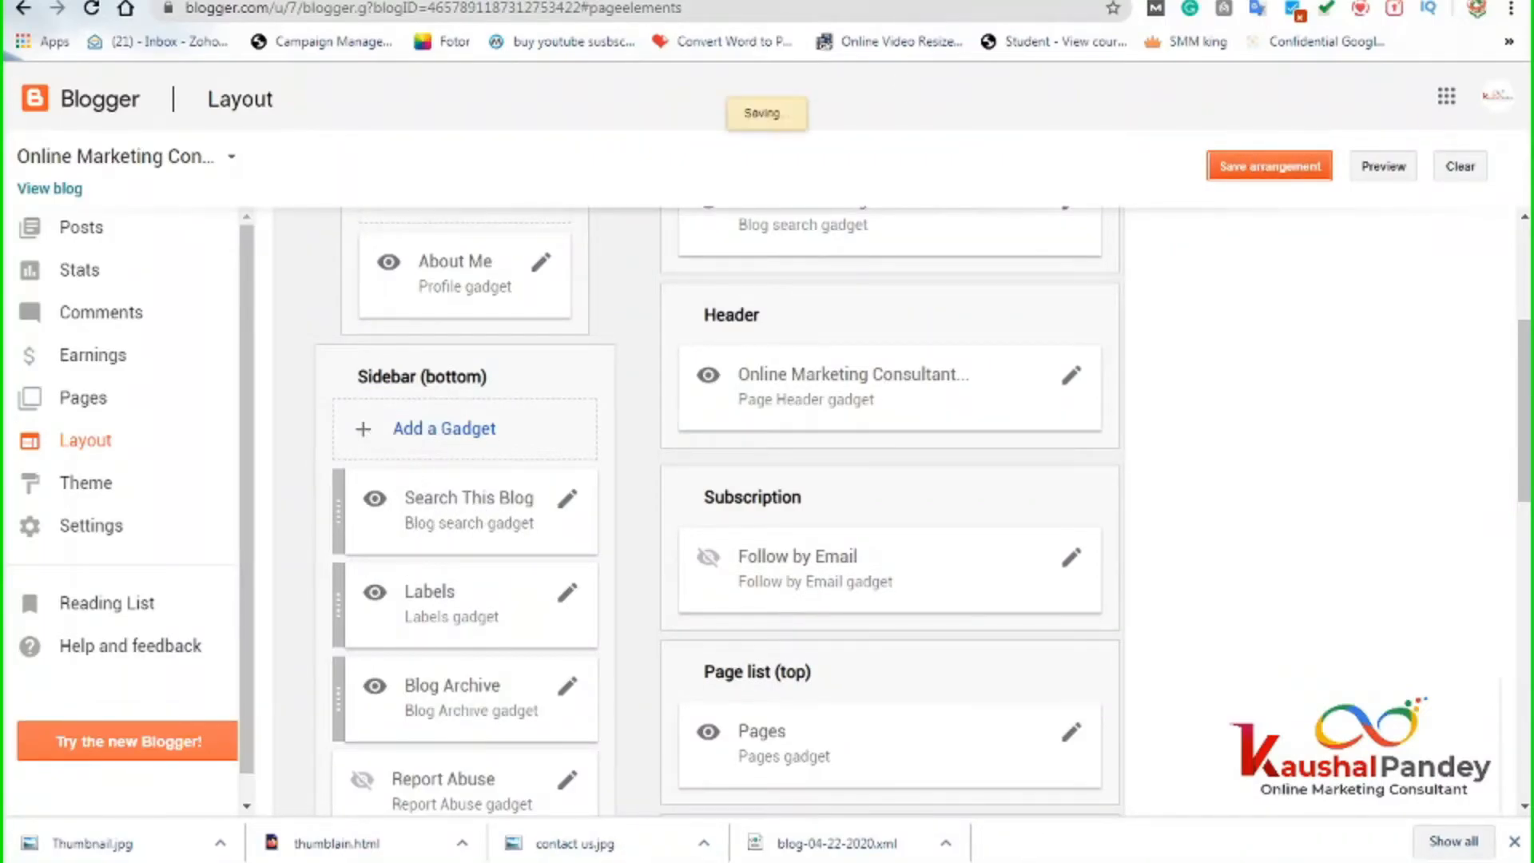
{"action": "left_click", "coordinate": [587, 1]}
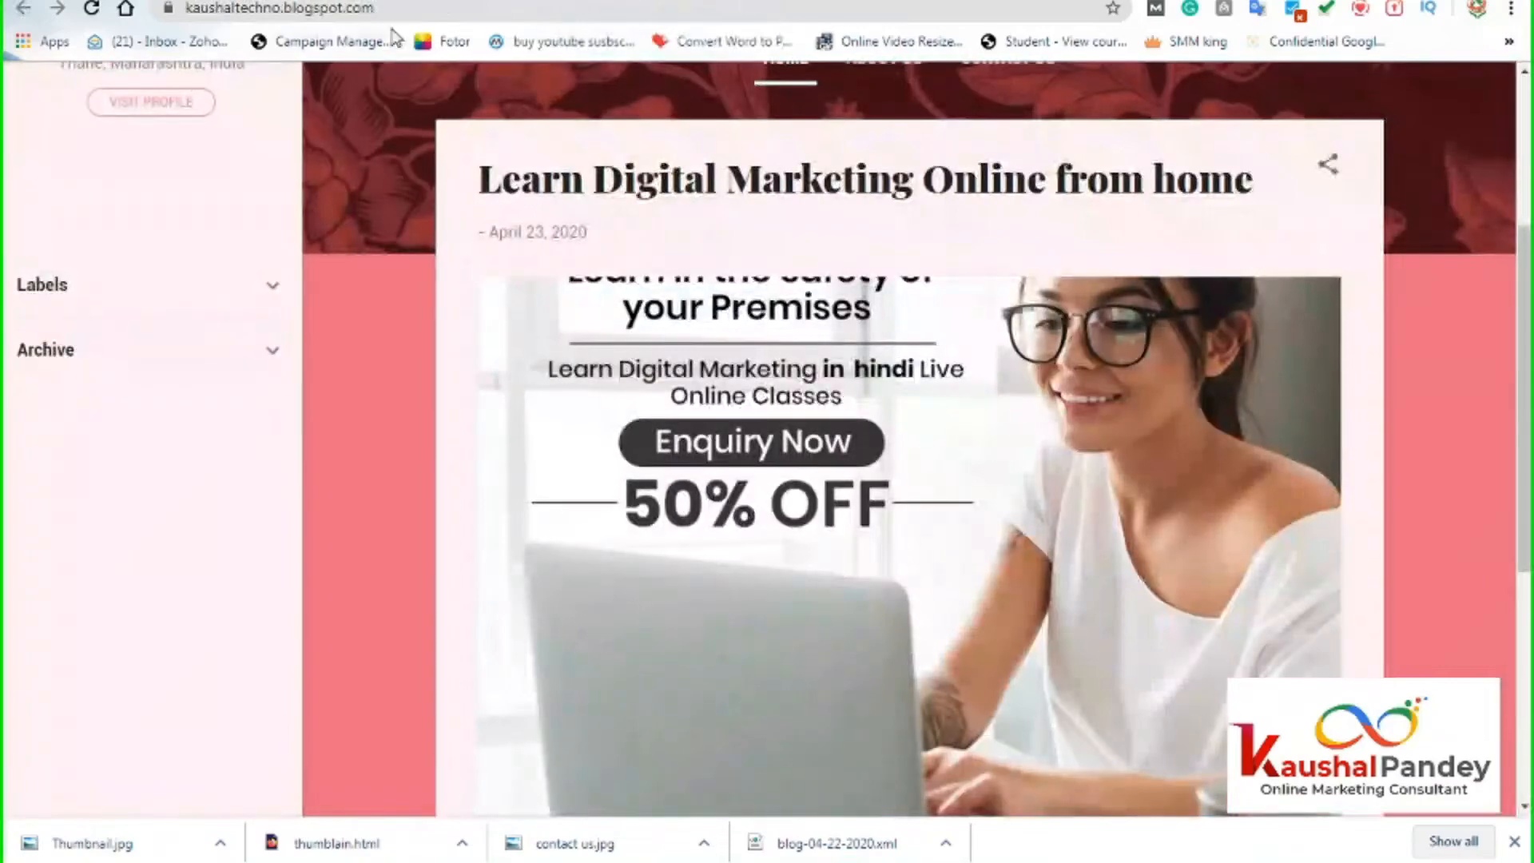
{"action": "left_click", "coordinate": [391, 12]}
{"action": "key", "text": "Return"}
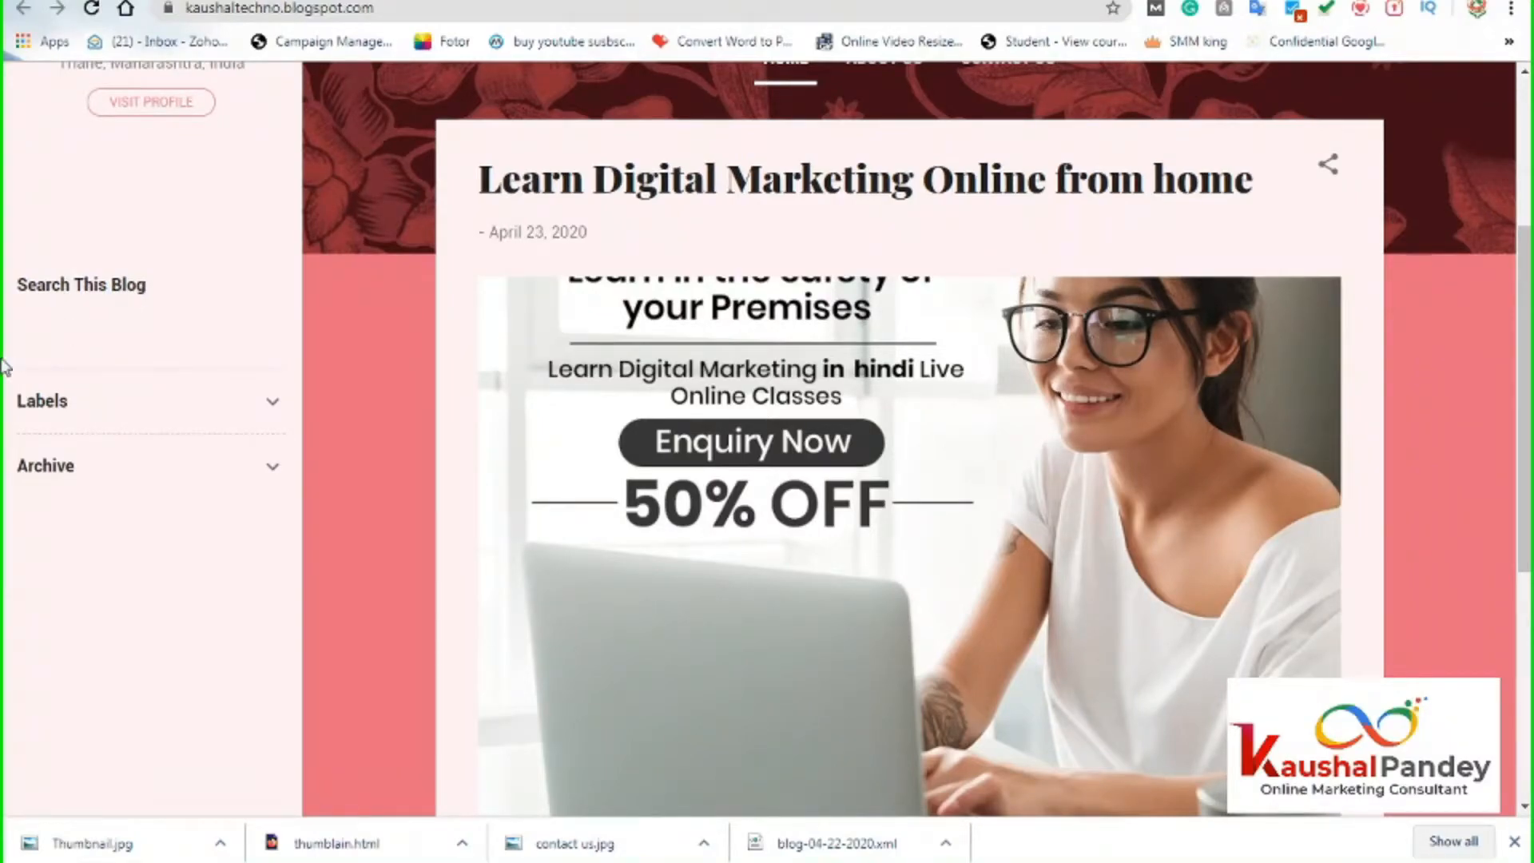
{"action": "scroll", "coordinate": [160, 452], "scroll_direction": "up", "scroll_amount": 3}
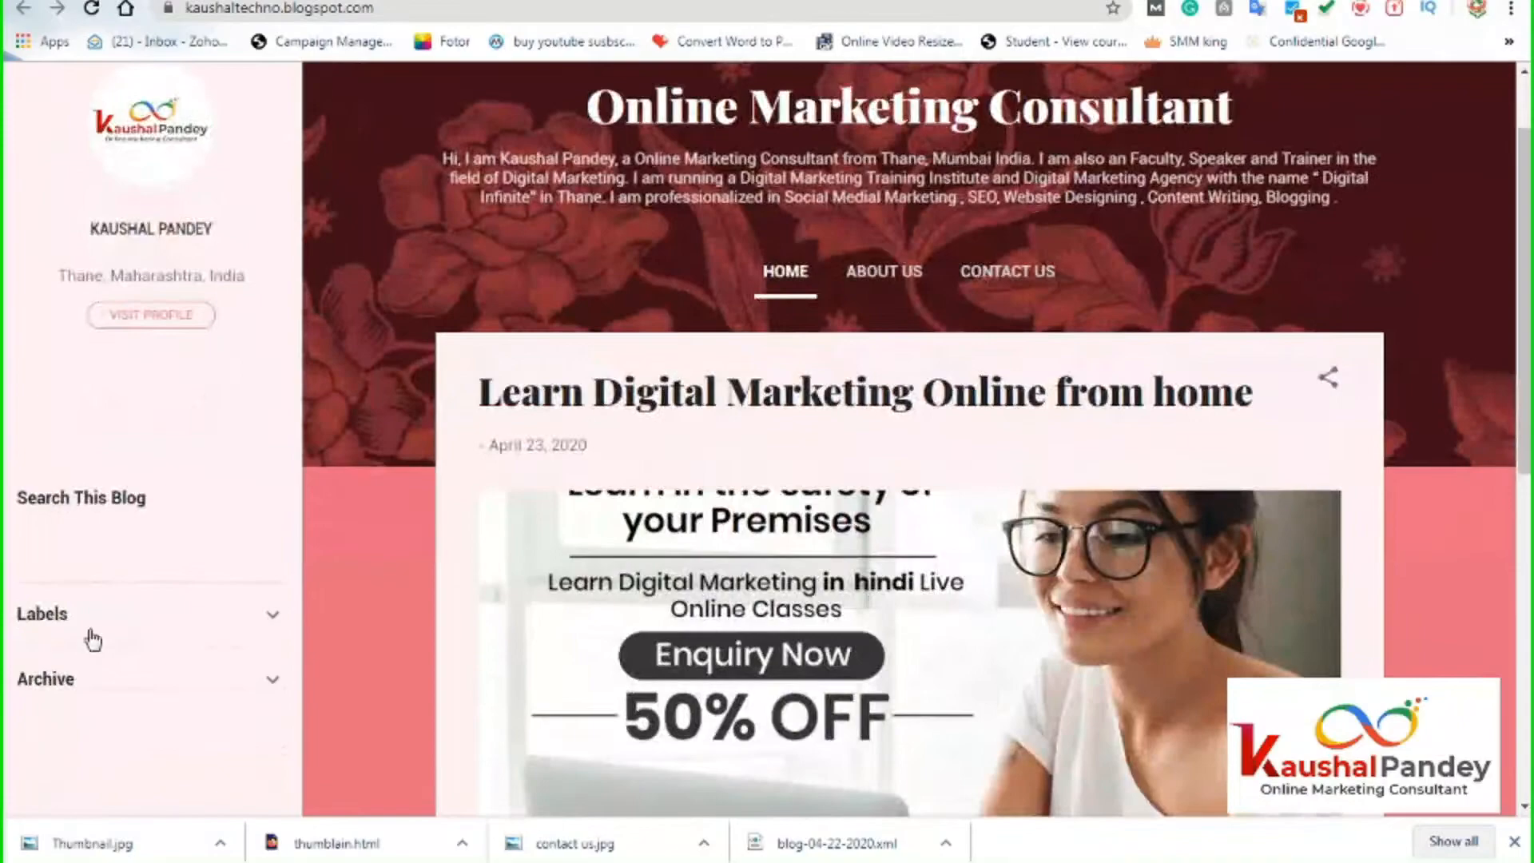
{"action": "left_click", "coordinate": [336, 1]}
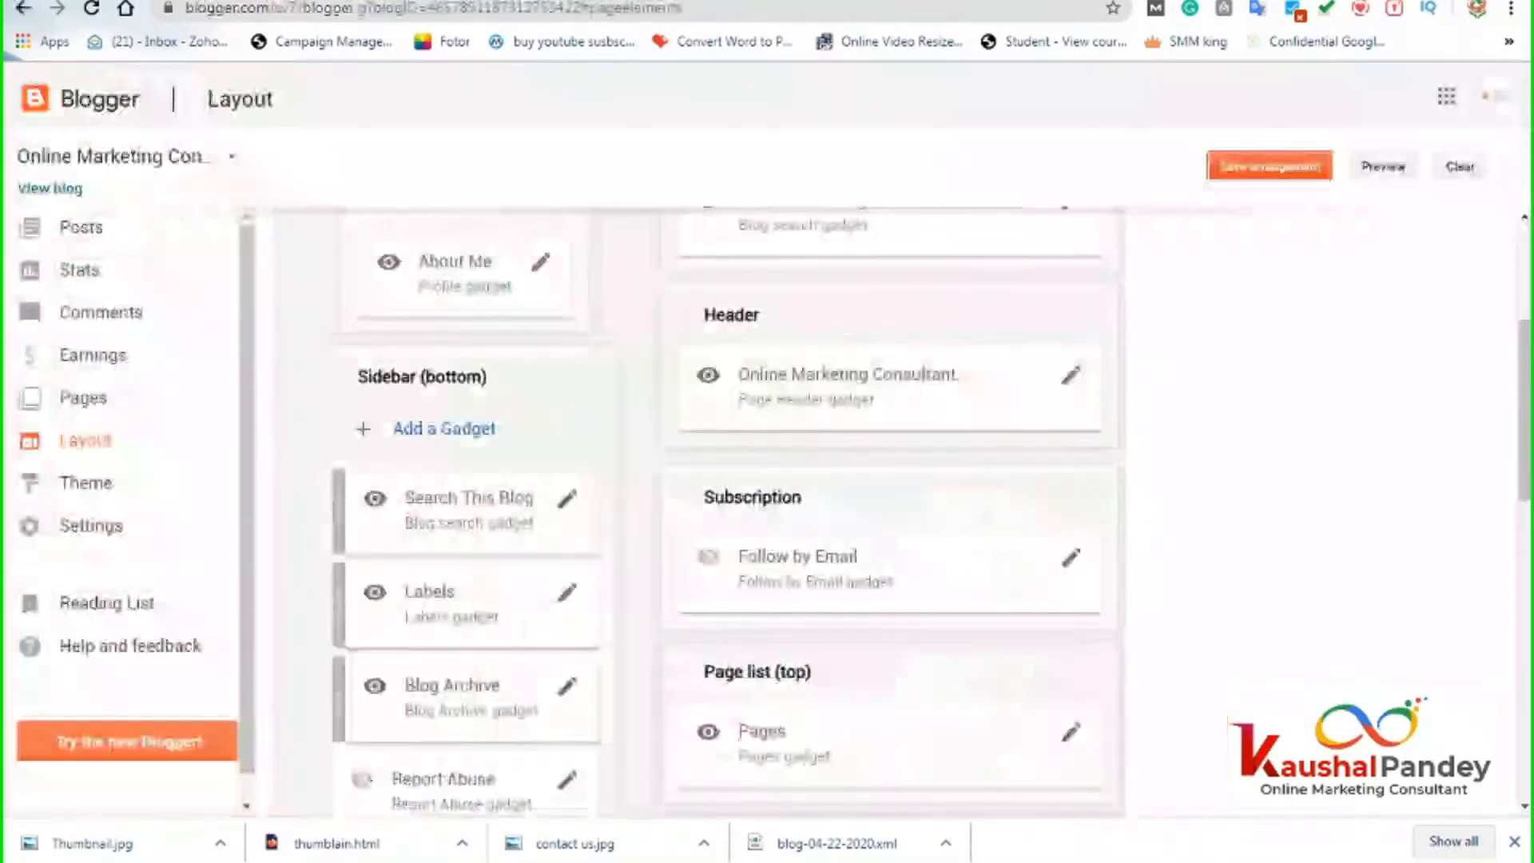
Remove the Search This Blog gadget from Sidebar (bottom).
{"action": "left_click", "coordinate": [569, 501]}
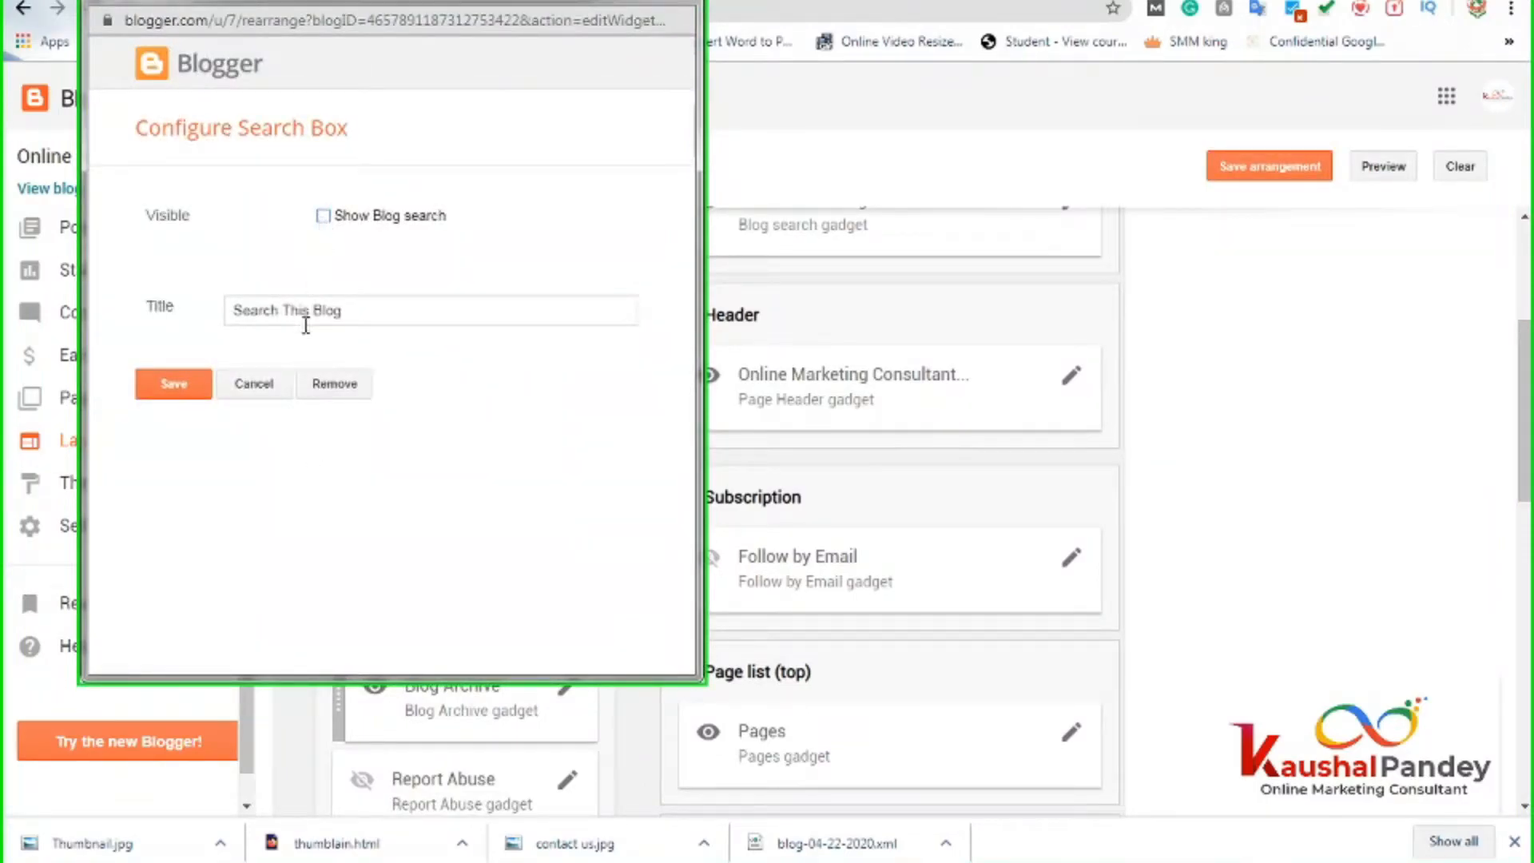
{"action": "left_click", "coordinate": [328, 387]}
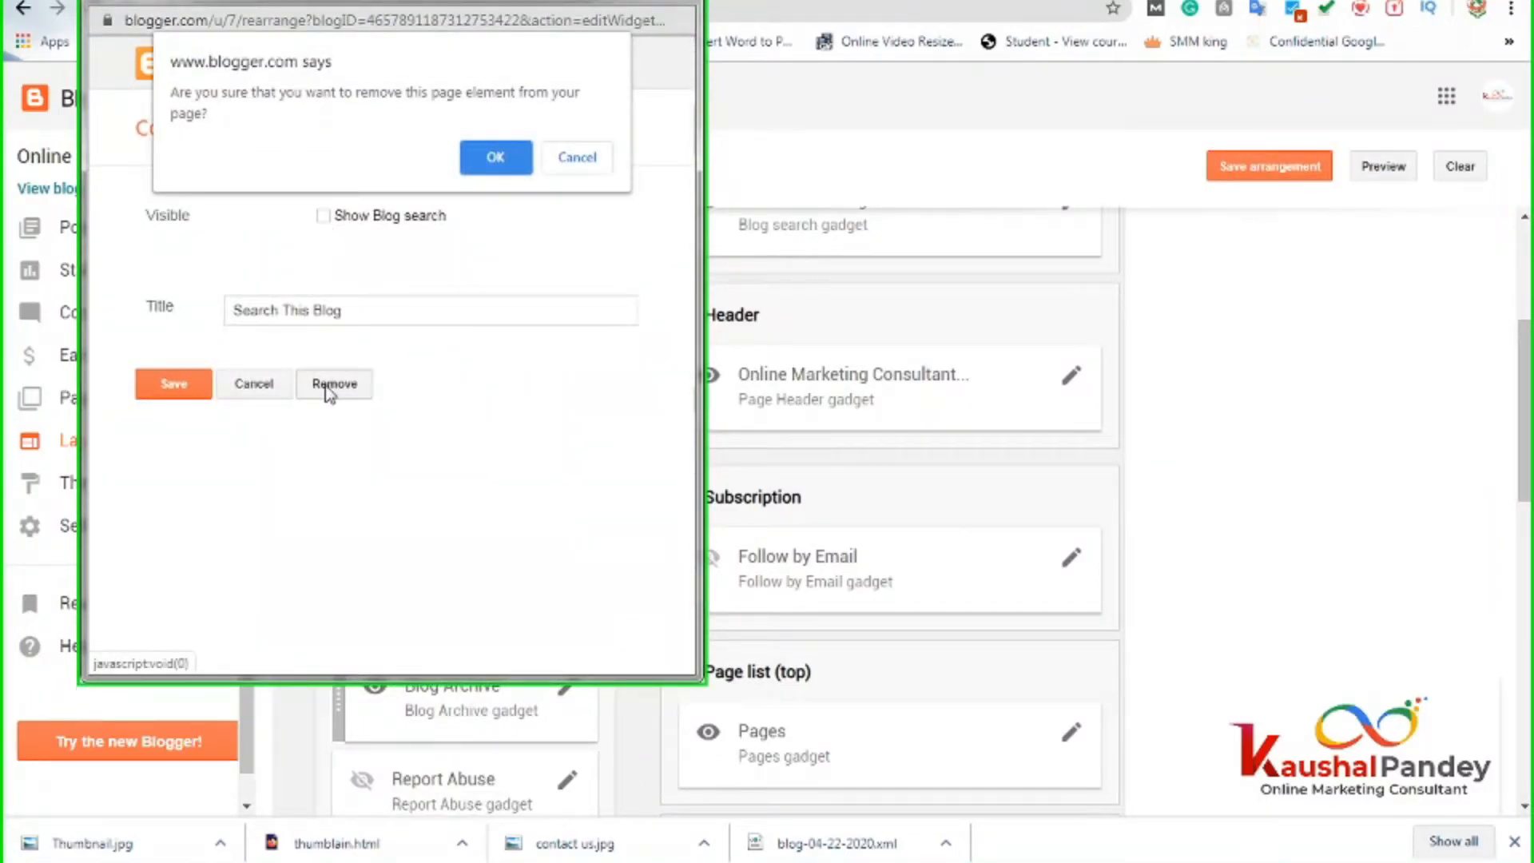
{"action": "left_click", "coordinate": [473, 165]}
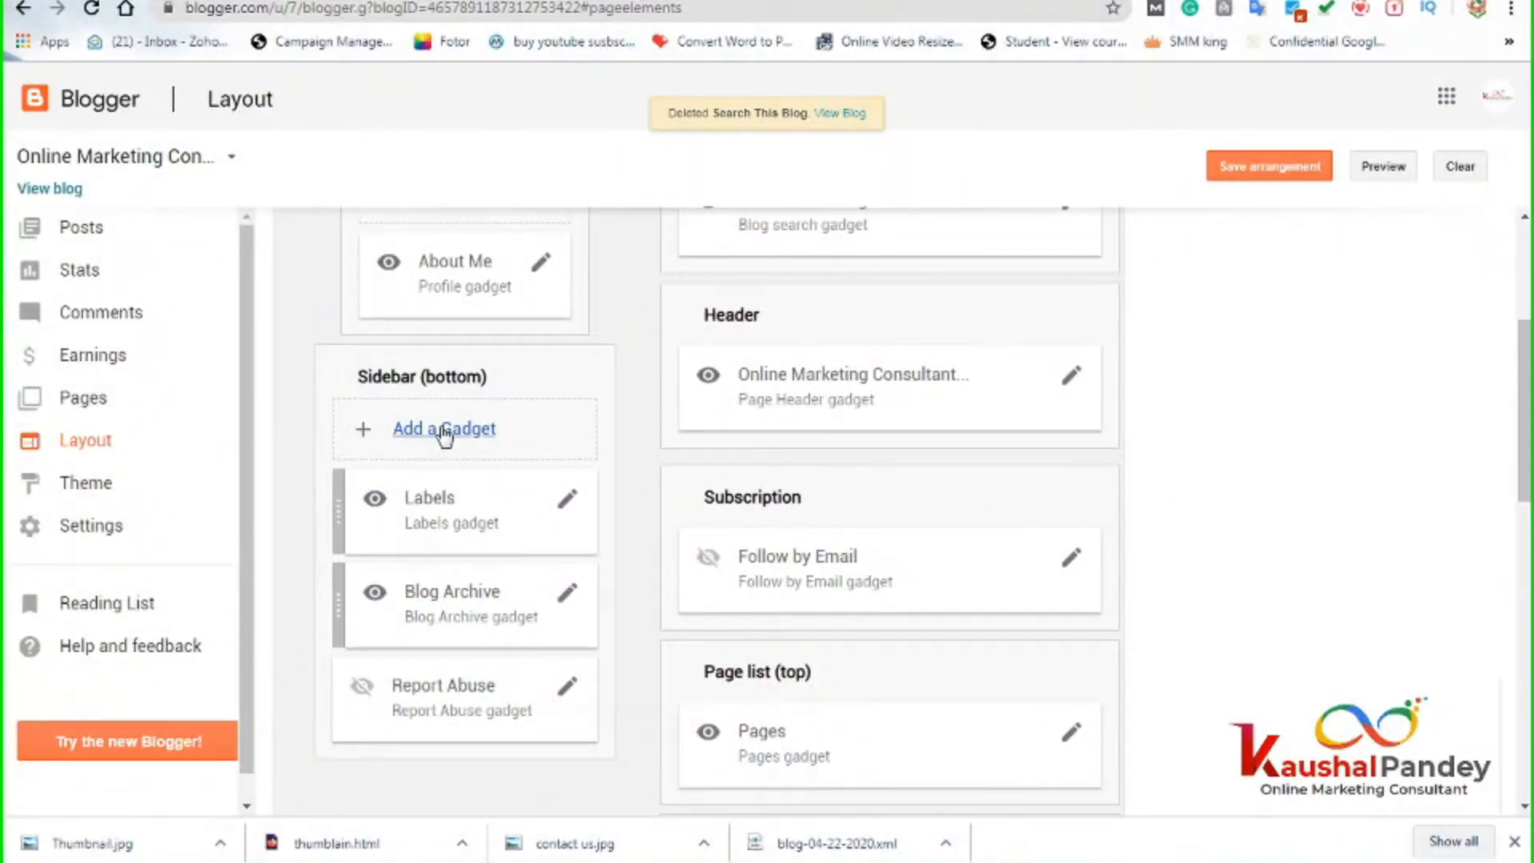
Add a new Image gadget from the Add a Gadget list.
{"action": "left_click", "coordinate": [439, 434]}
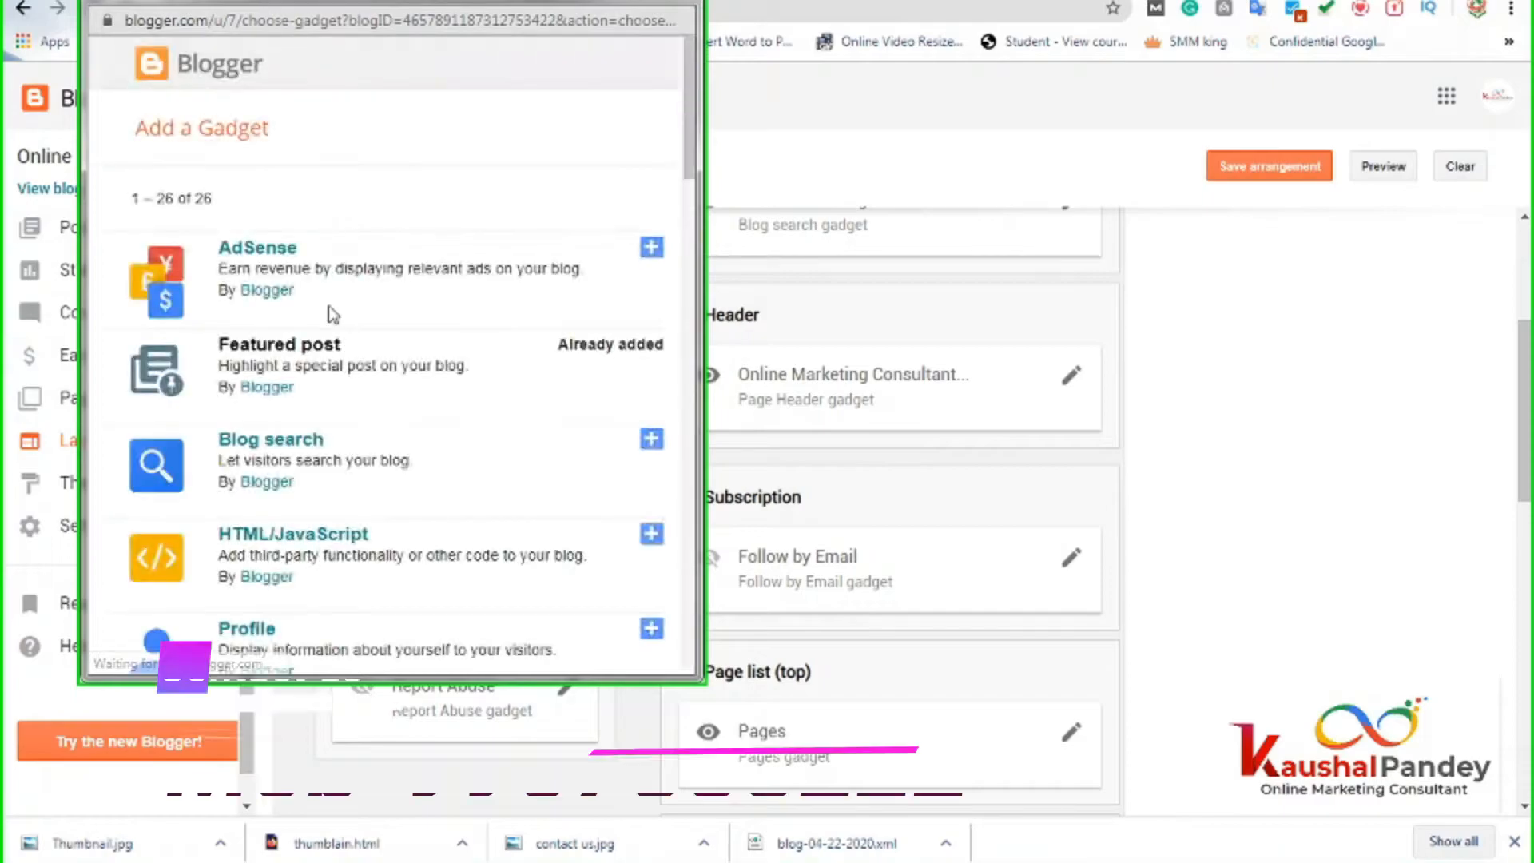
{"action": "scroll", "coordinate": [357, 396], "scroll_direction": "down", "scroll_amount": 4}
{"action": "scroll", "coordinate": [358, 393], "scroll_direction": "down", "scroll_amount": 3}
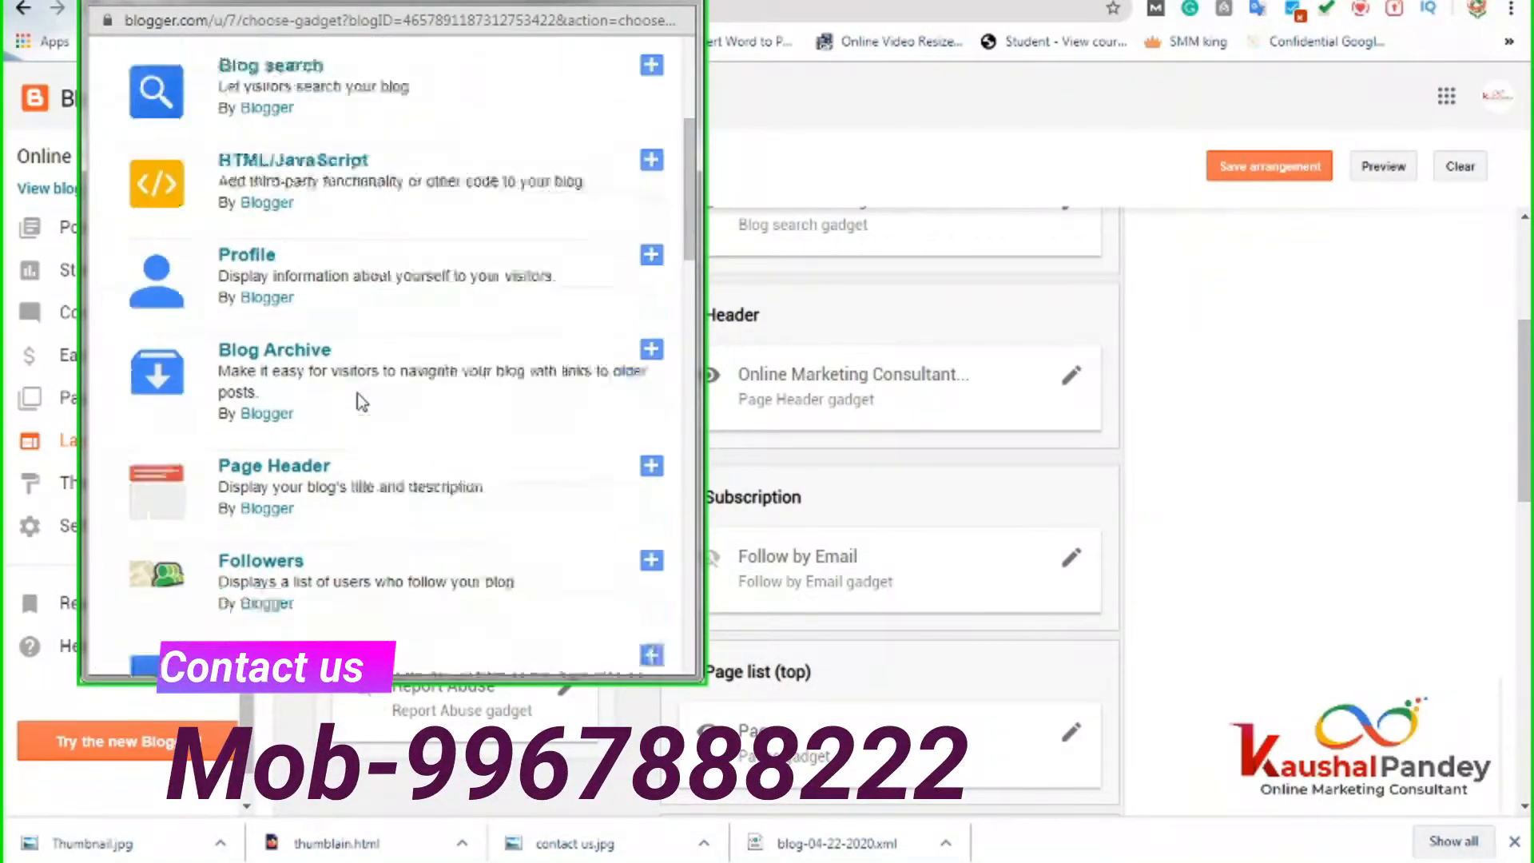
{"action": "scroll", "coordinate": [347, 392], "scroll_direction": "down", "scroll_amount": 1}
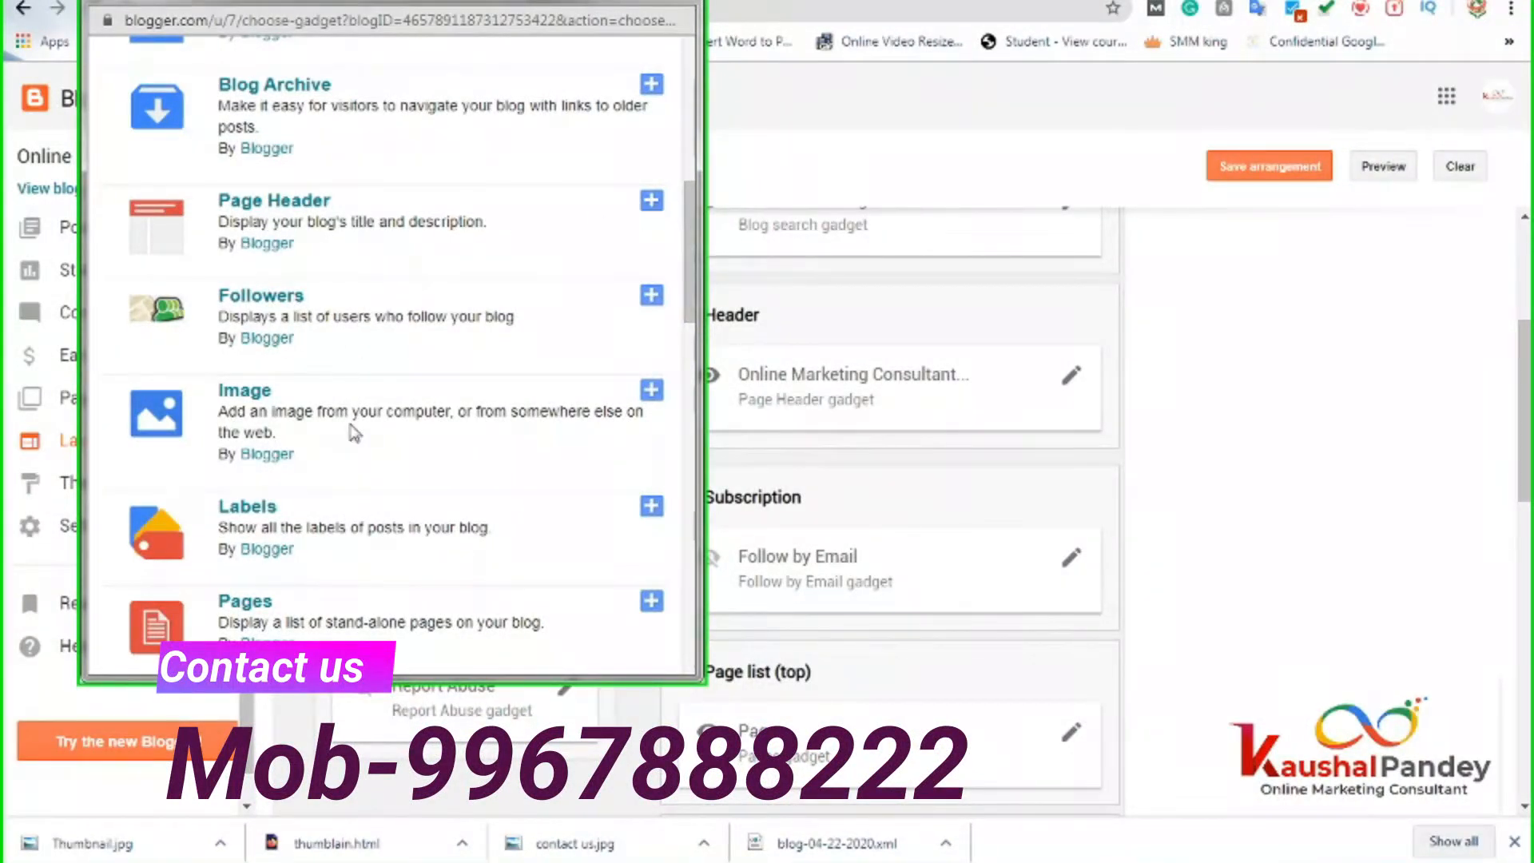
{"action": "scroll", "coordinate": [354, 432], "scroll_direction": "down", "scroll_amount": 3}
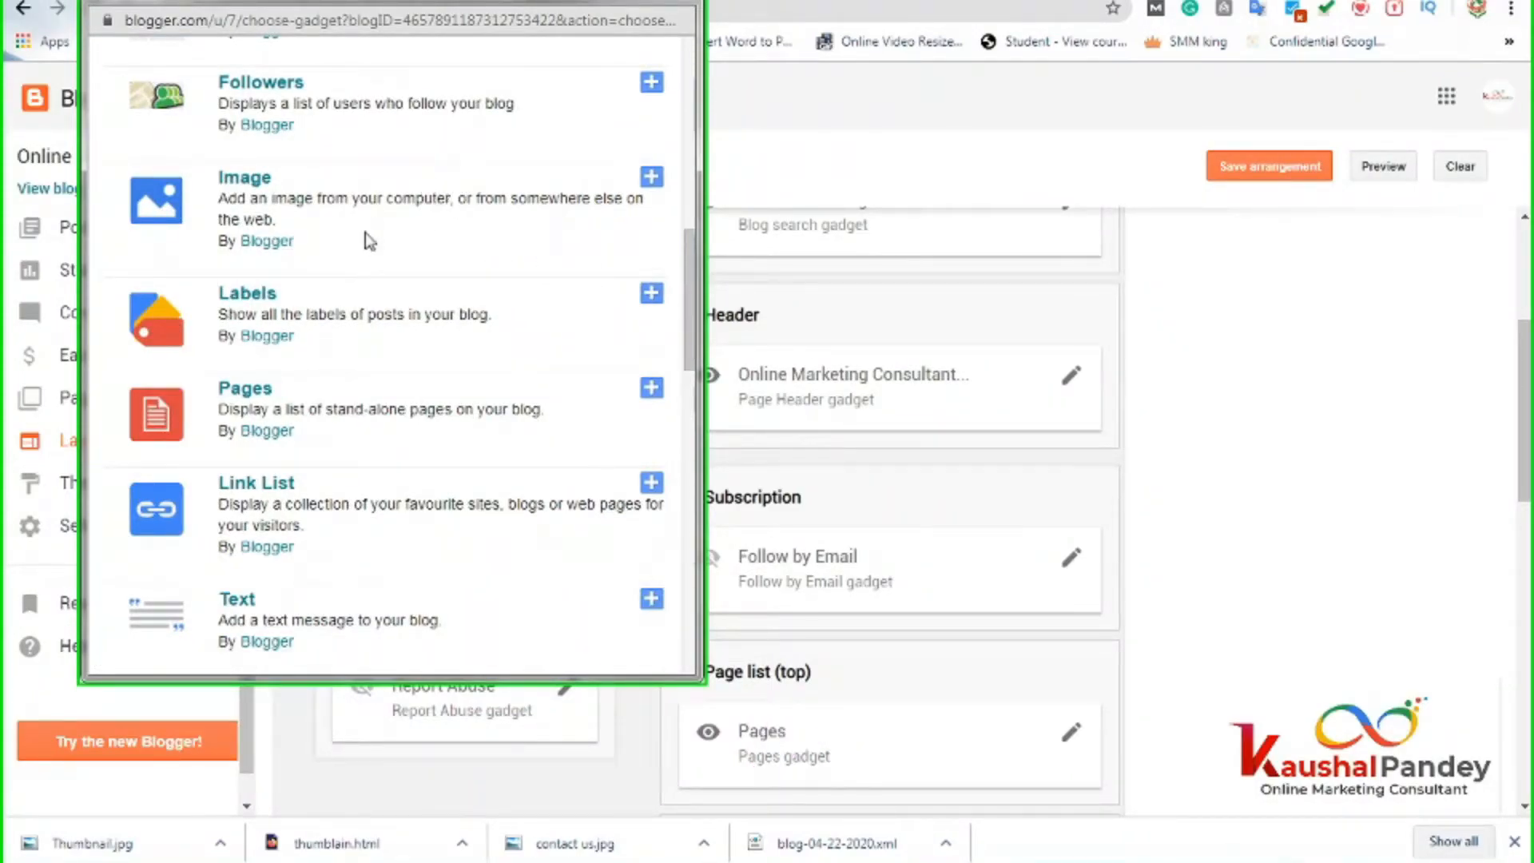
{"action": "scroll", "coordinate": [480, 343], "scroll_direction": "down", "scroll_amount": 1}
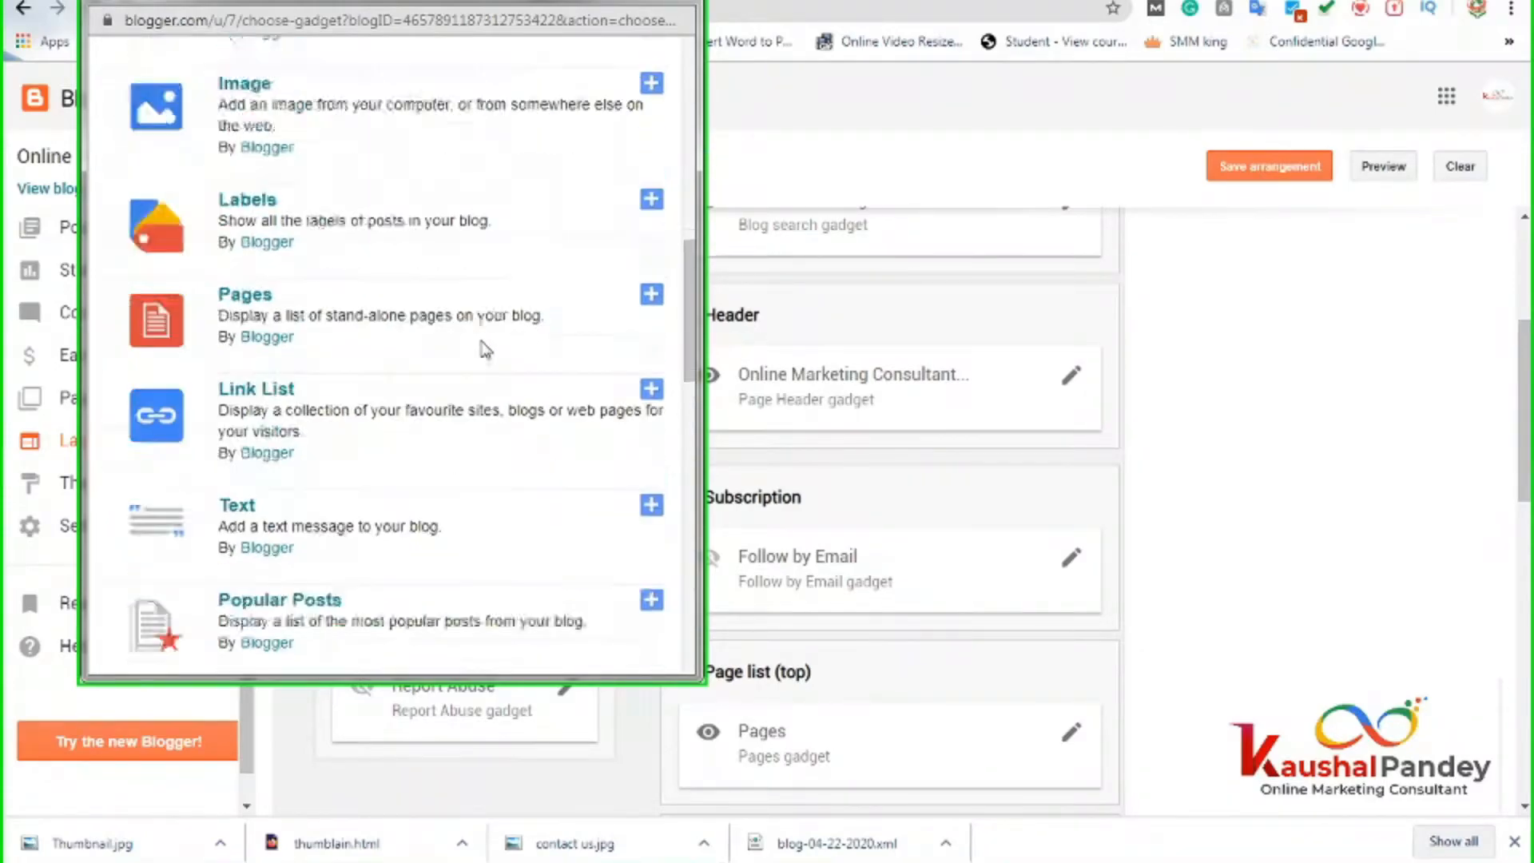
{"action": "scroll", "coordinate": [480, 346], "scroll_direction": "up", "scroll_amount": 1}
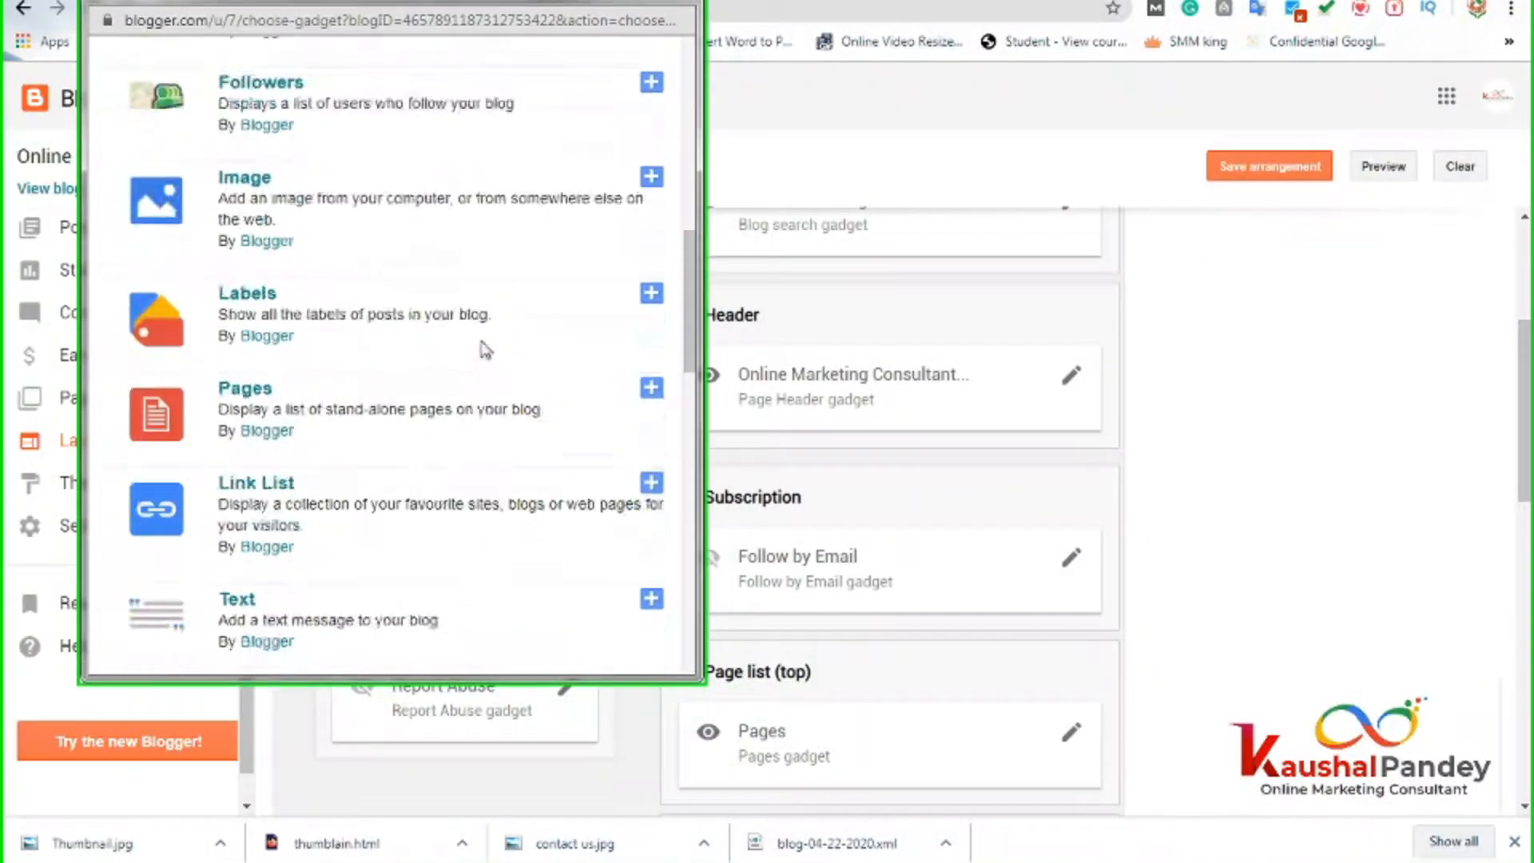
{"action": "left_click", "coordinate": [656, 184]}
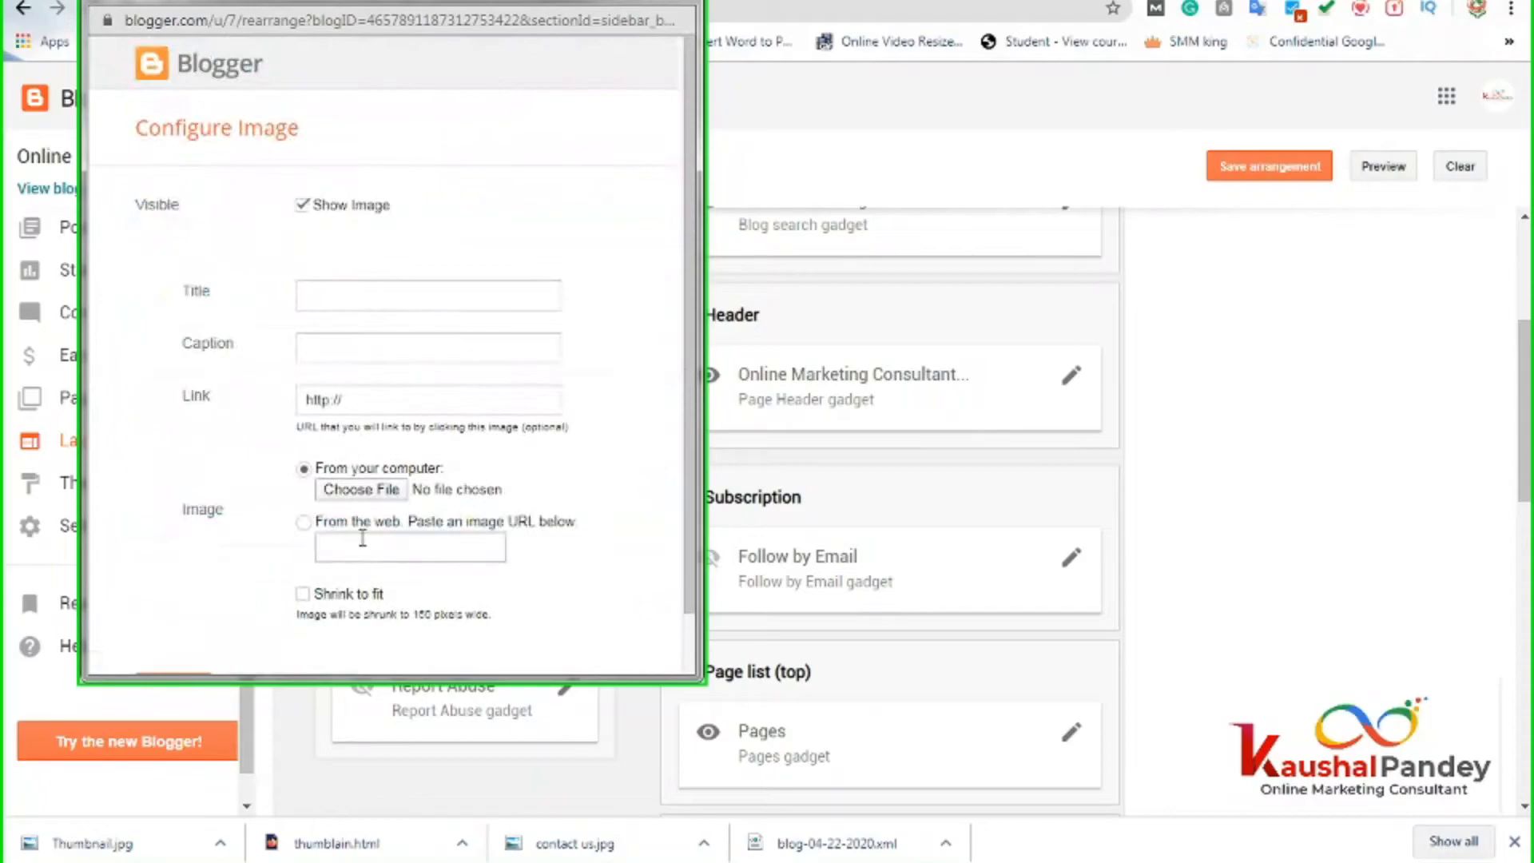
Upload the digi icon lightbulb picture from Downloads into the new Image gadget.
{"action": "left_click", "coordinate": [328, 294]}
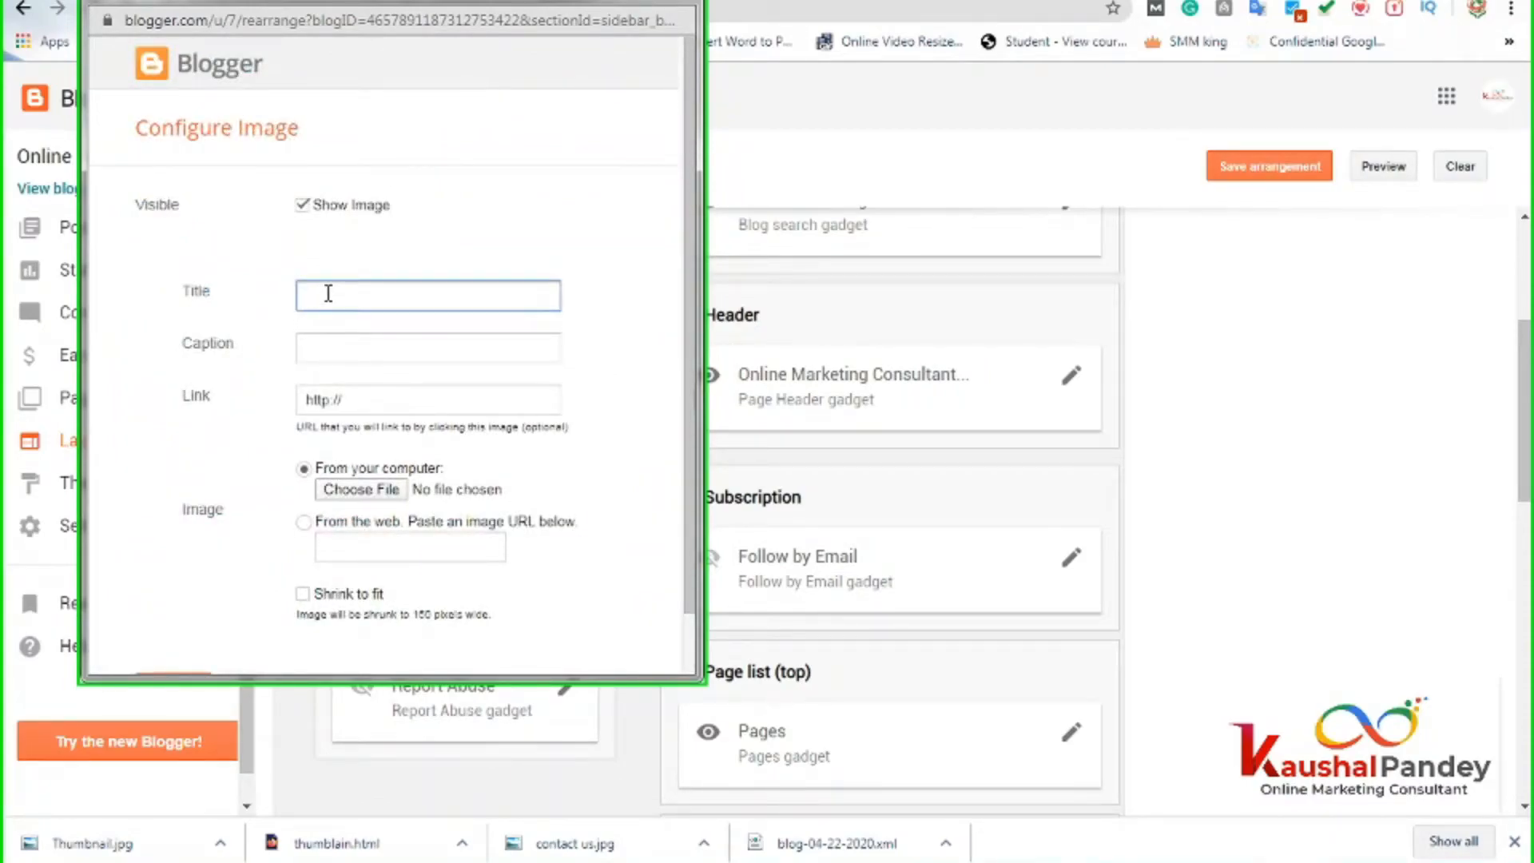
{"action": "left_click", "coordinate": [344, 348]}
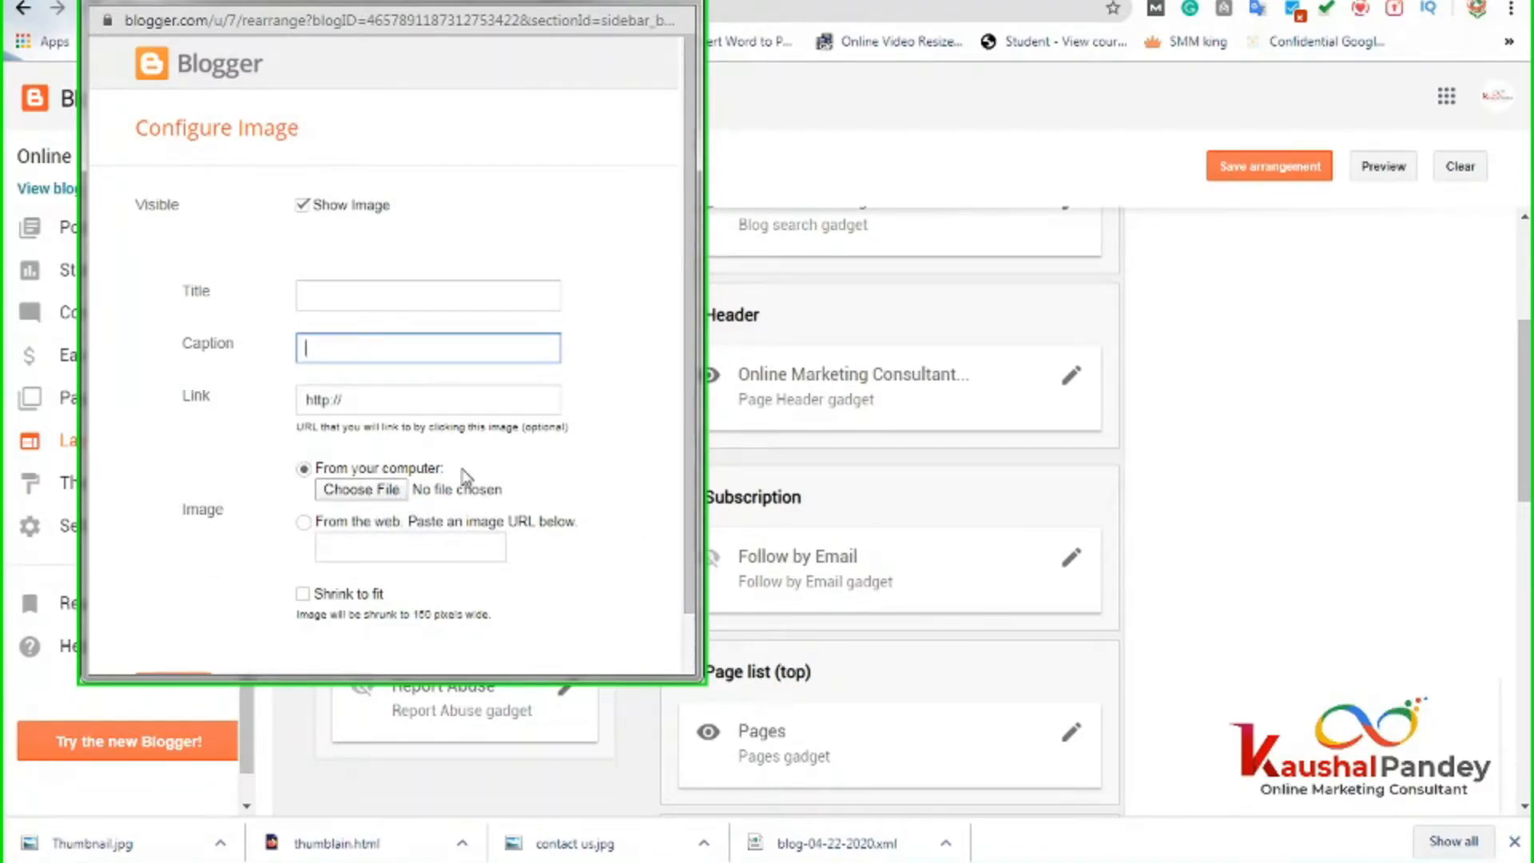
{"action": "left_click", "coordinate": [376, 543]}
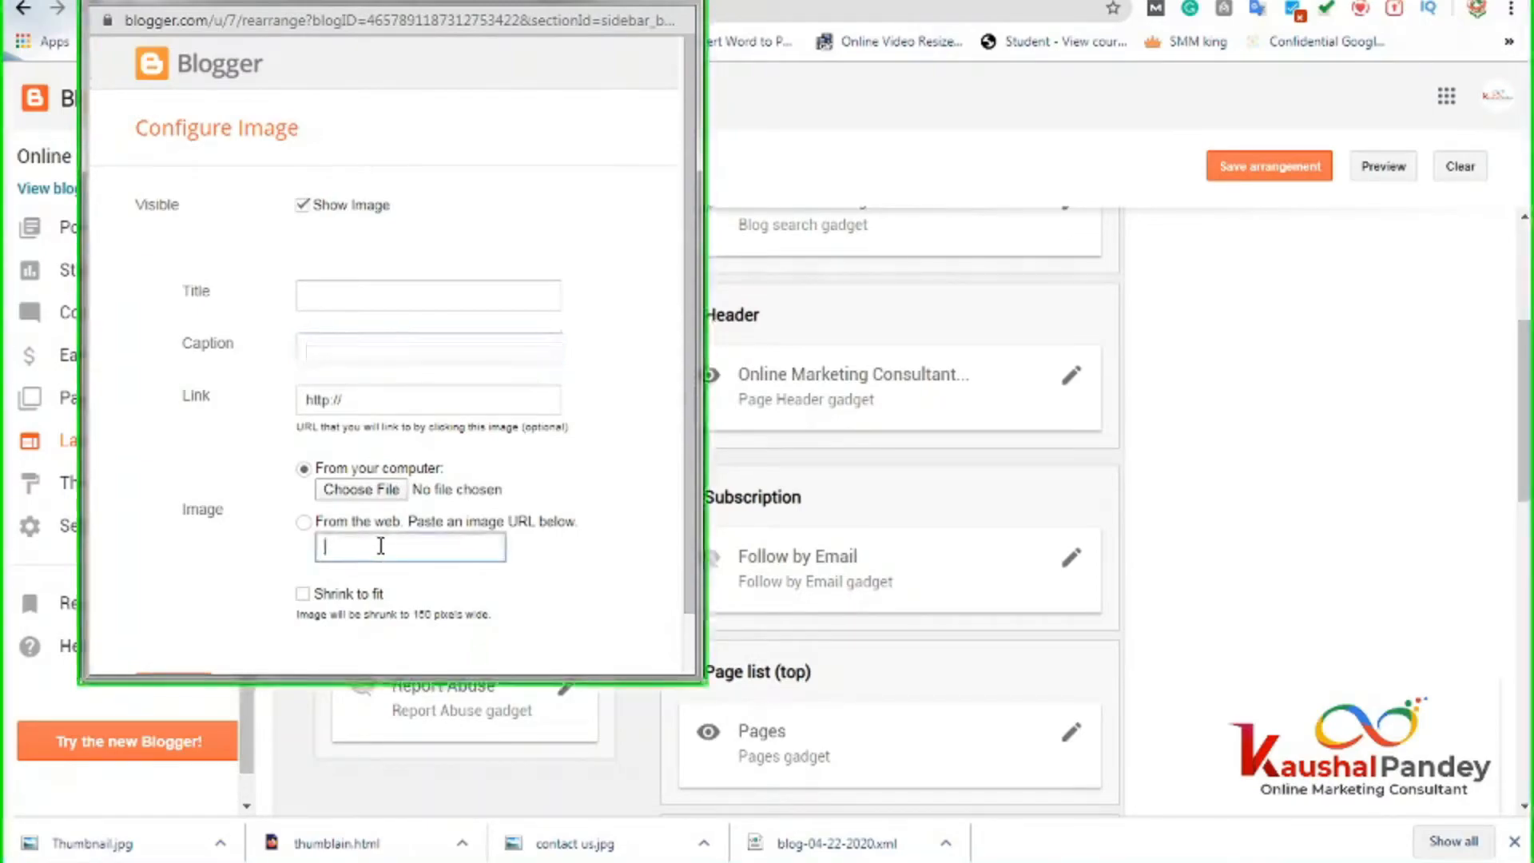
{"action": "left_click", "coordinate": [373, 491]}
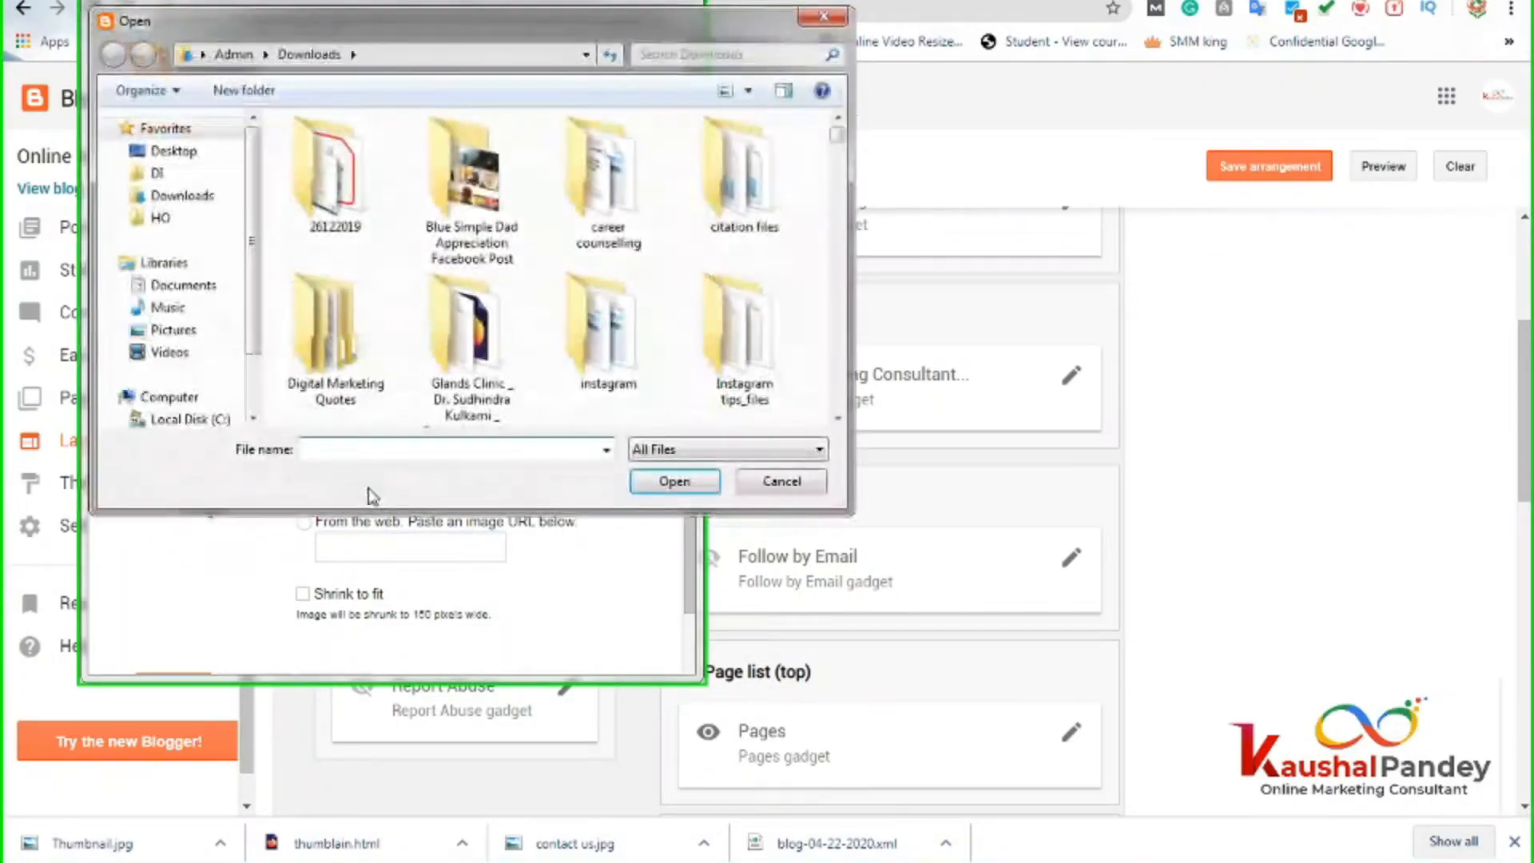
{"action": "left_click", "coordinate": [182, 196]}
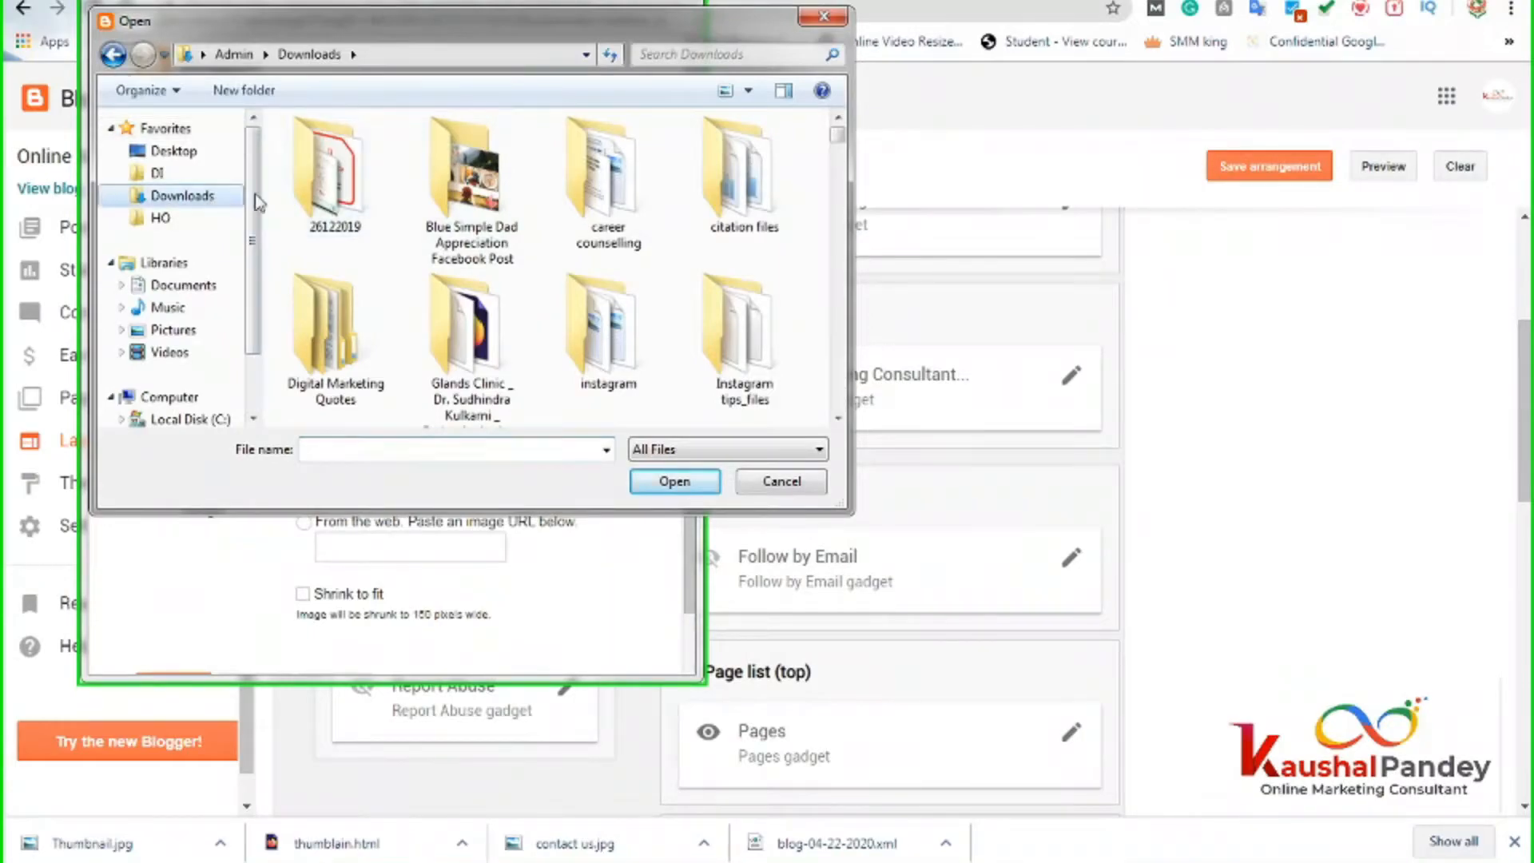
{"action": "scroll", "coordinate": [611, 336], "scroll_direction": "down", "scroll_amount": 5}
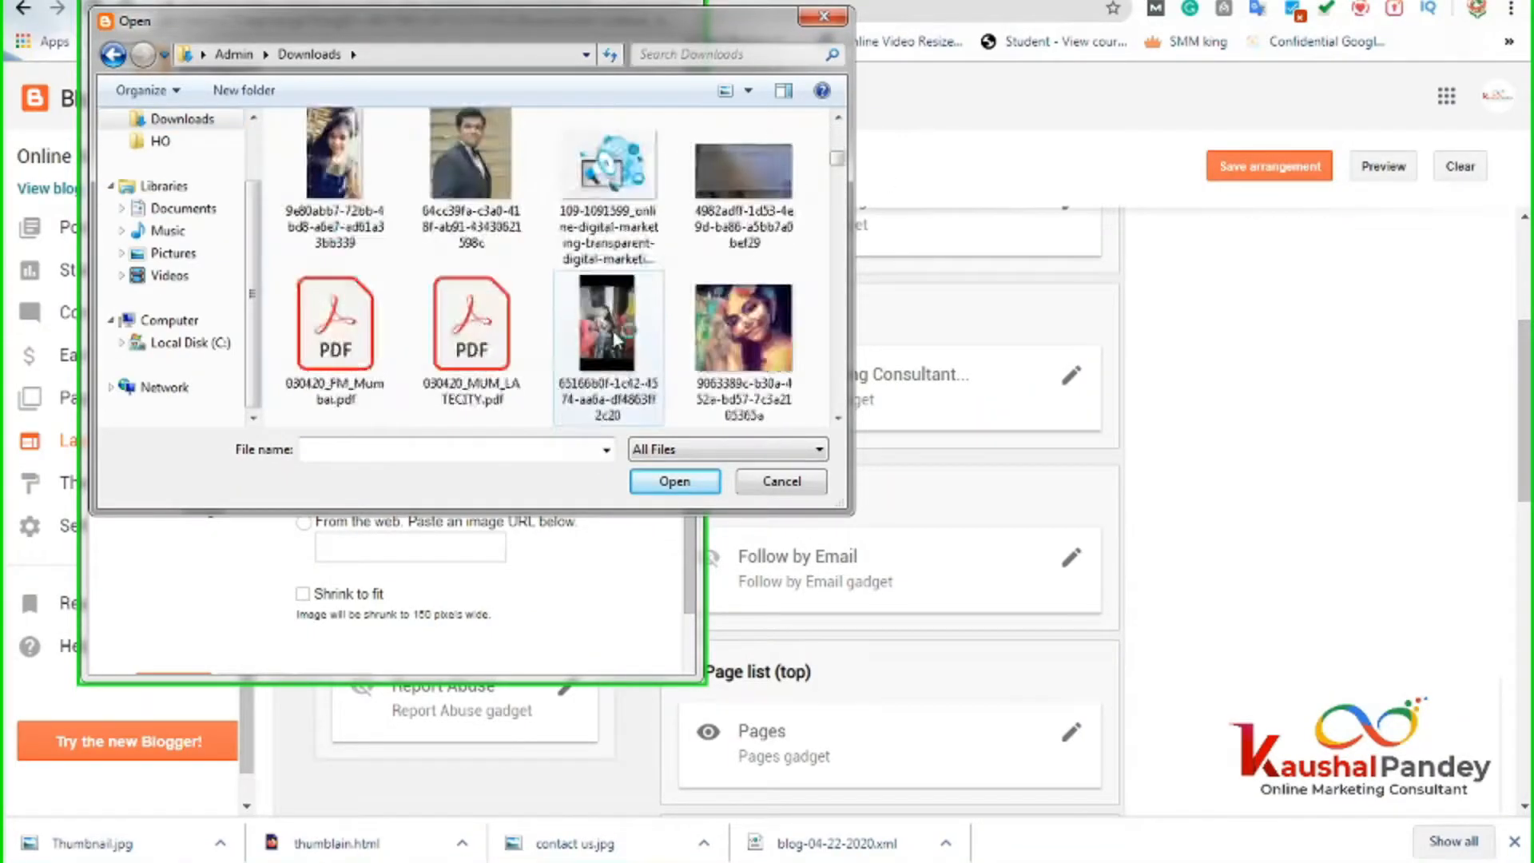
{"action": "scroll", "coordinate": [615, 335], "scroll_direction": "down", "scroll_amount": 6}
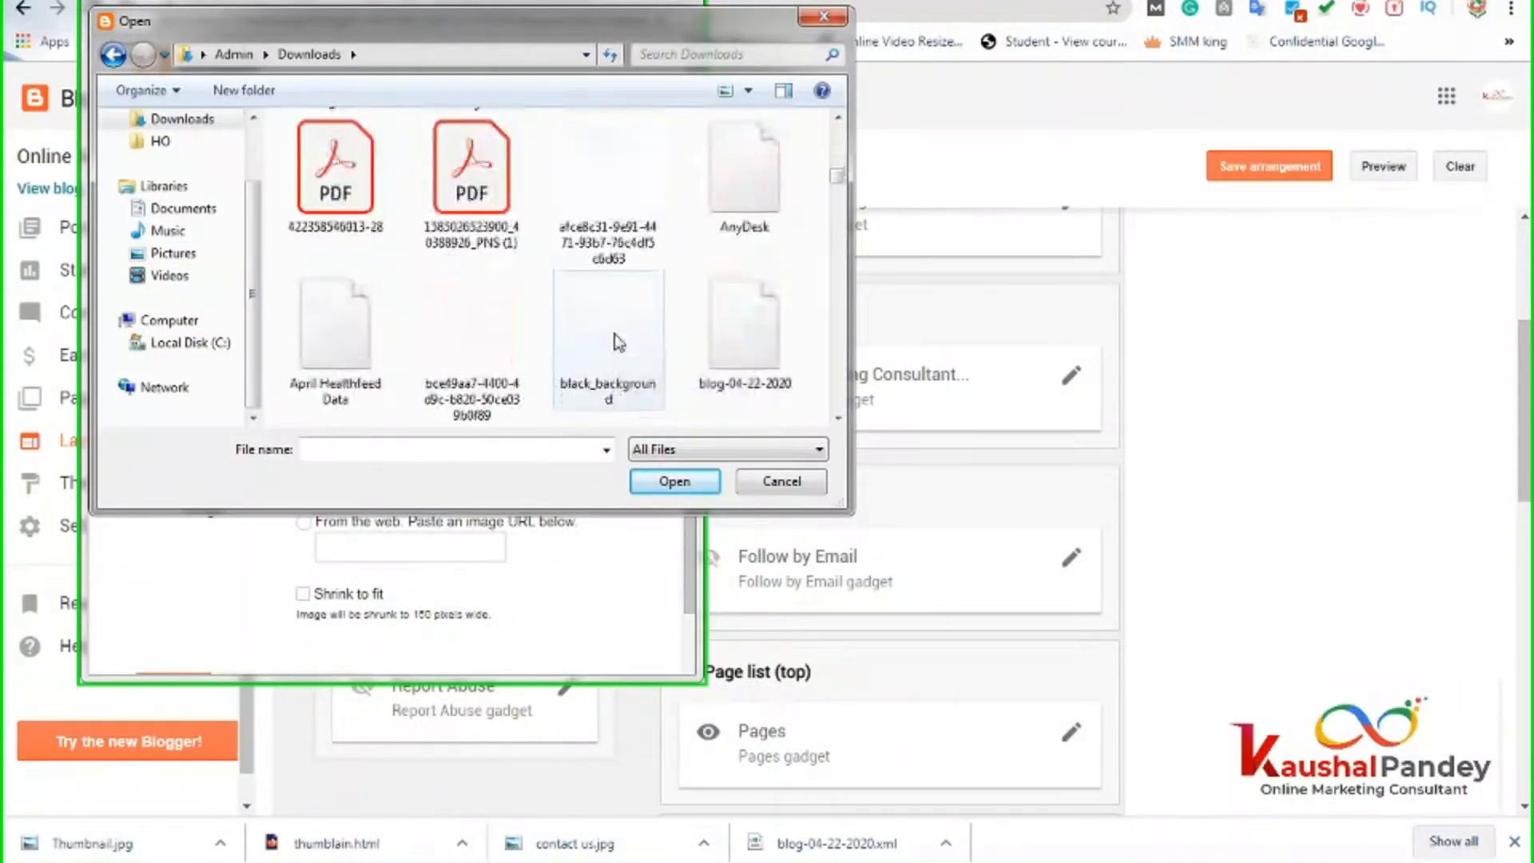
{"action": "scroll", "coordinate": [616, 334], "scroll_direction": "down", "scroll_amount": 3}
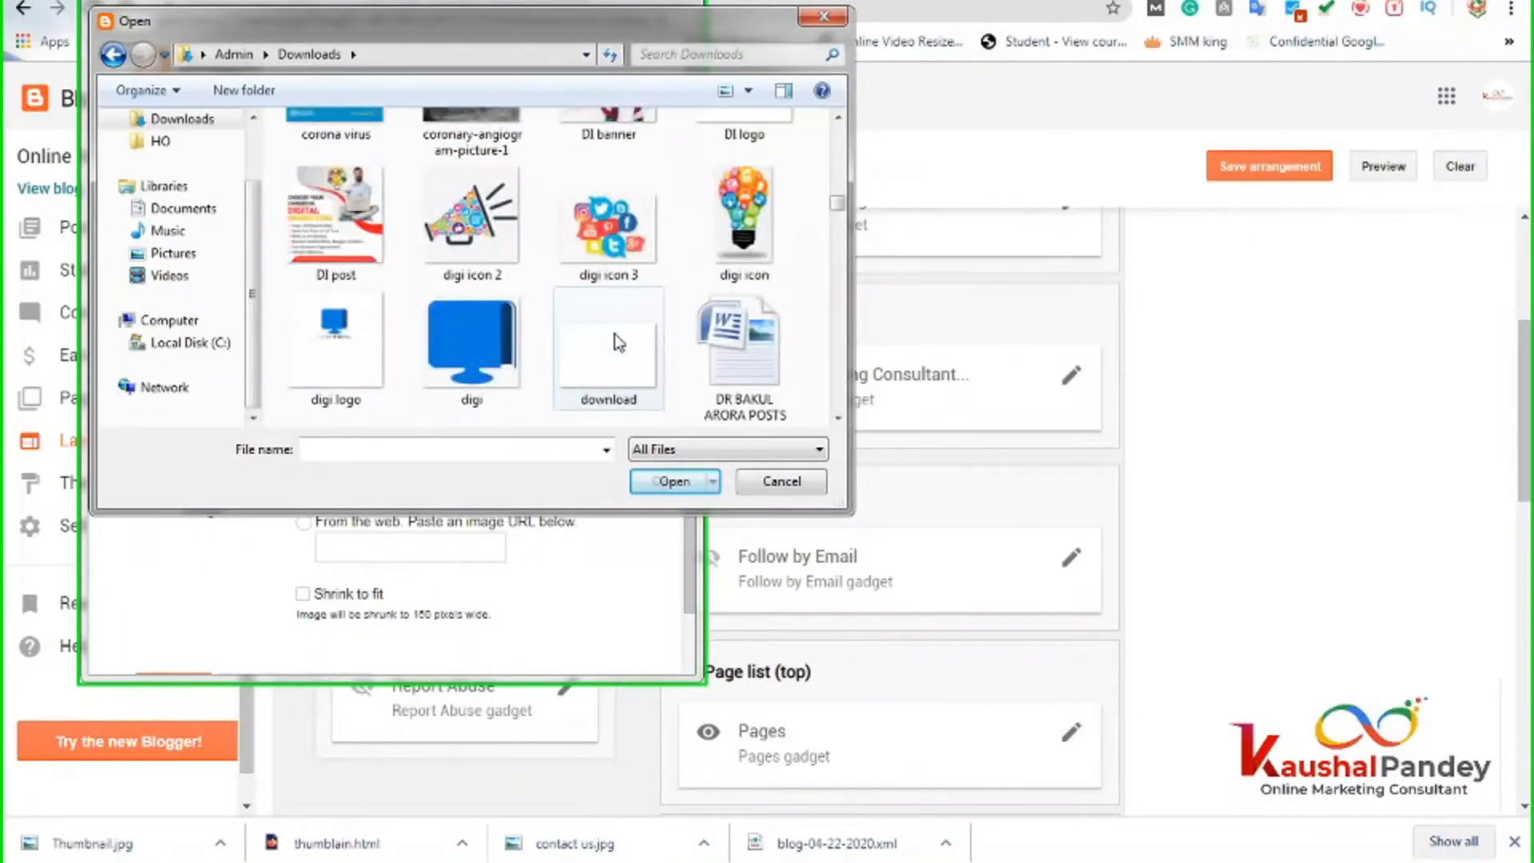
{"action": "double_click", "coordinate": [734, 214]}
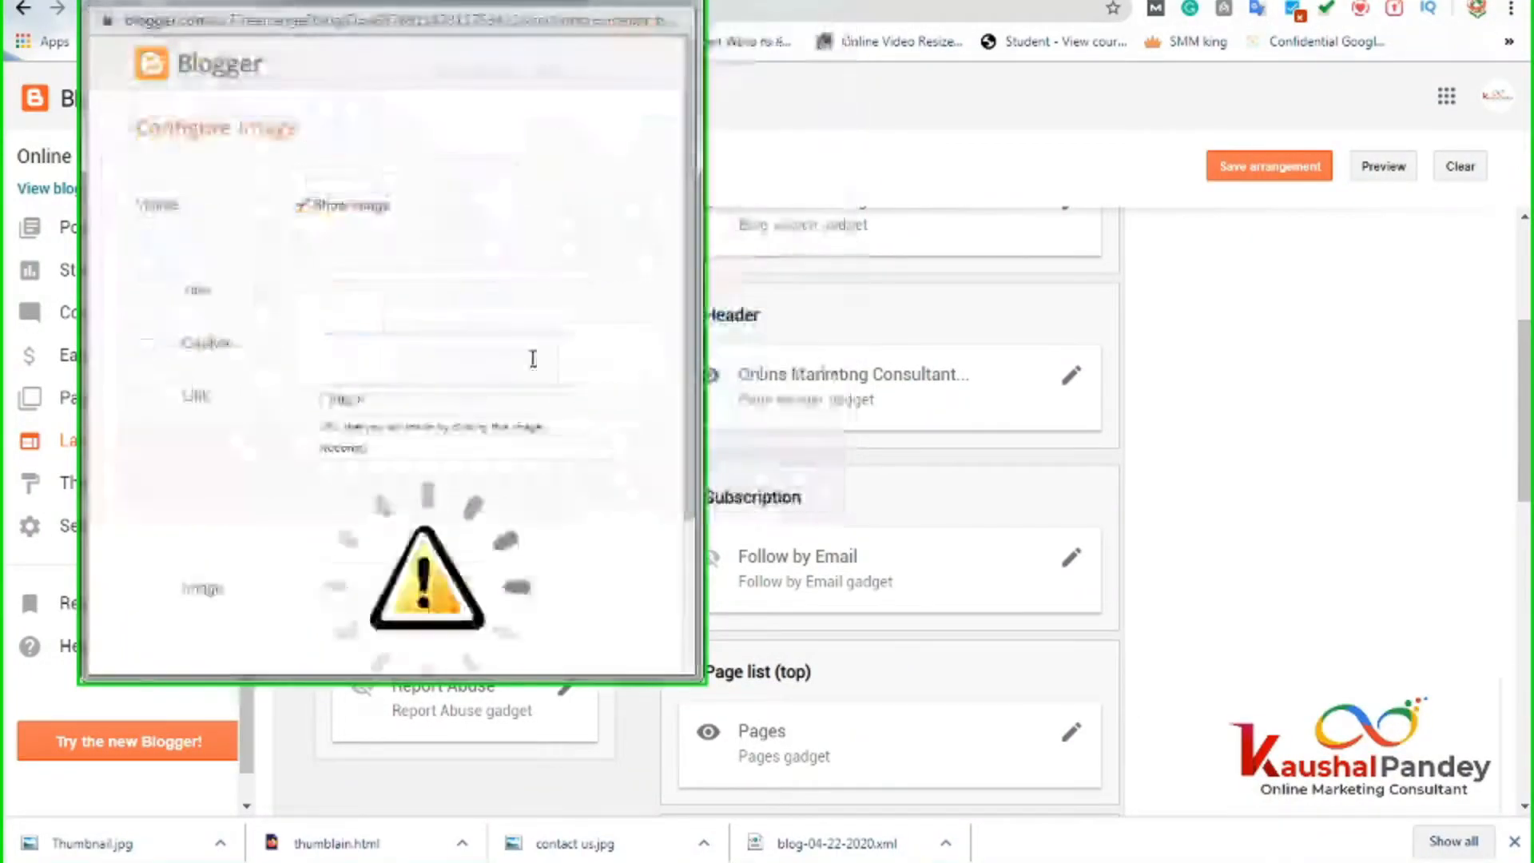
{"action": "left_click_drag", "start_coordinate": [682, 401], "coordinate": [683, 655]}
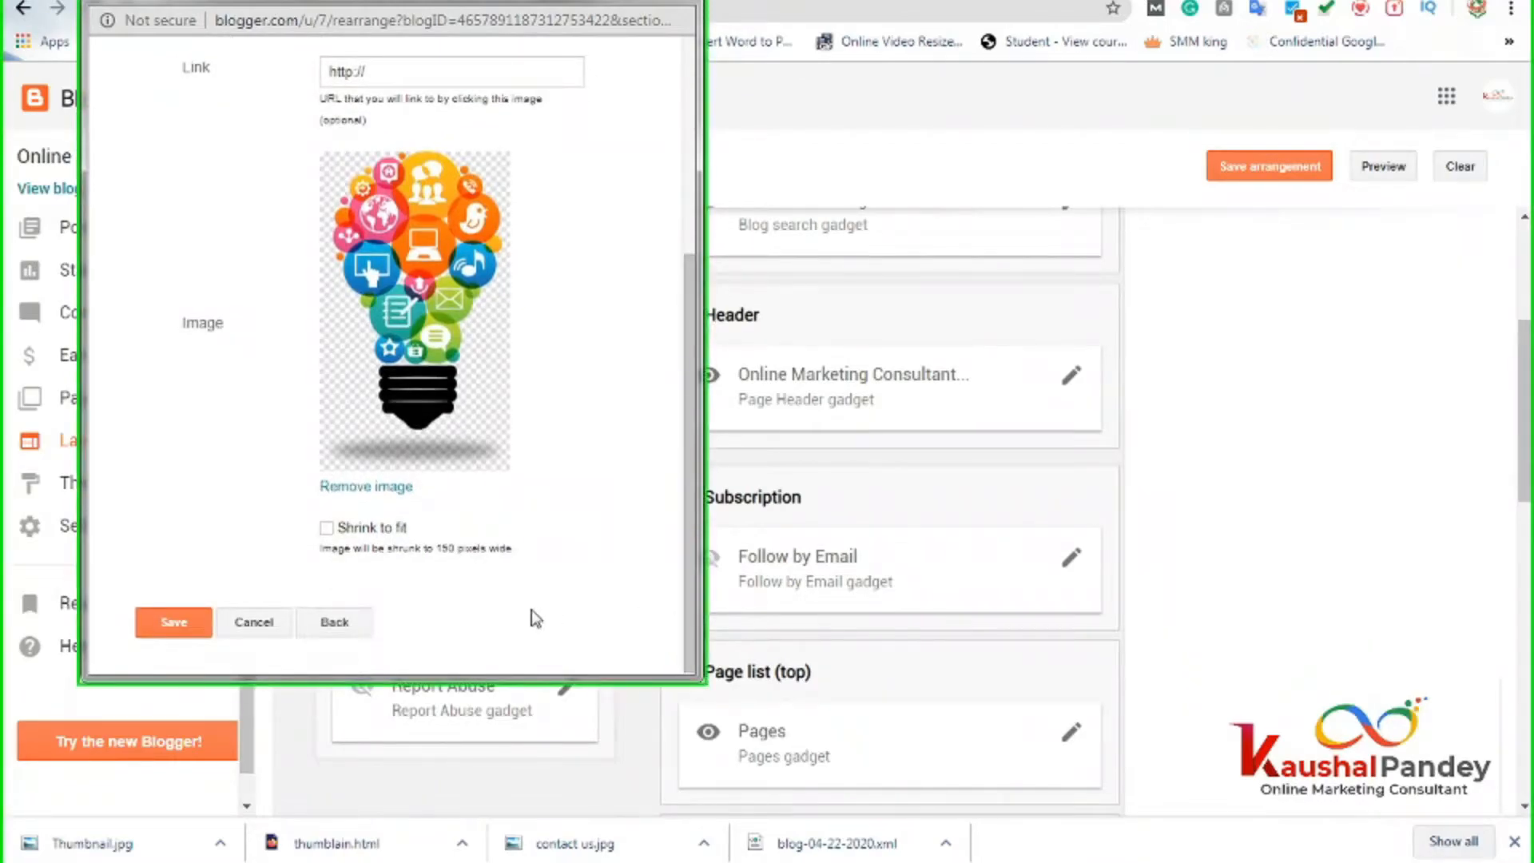
{"action": "scroll", "coordinate": [519, 579], "scroll_direction": "up", "scroll_amount": 5}
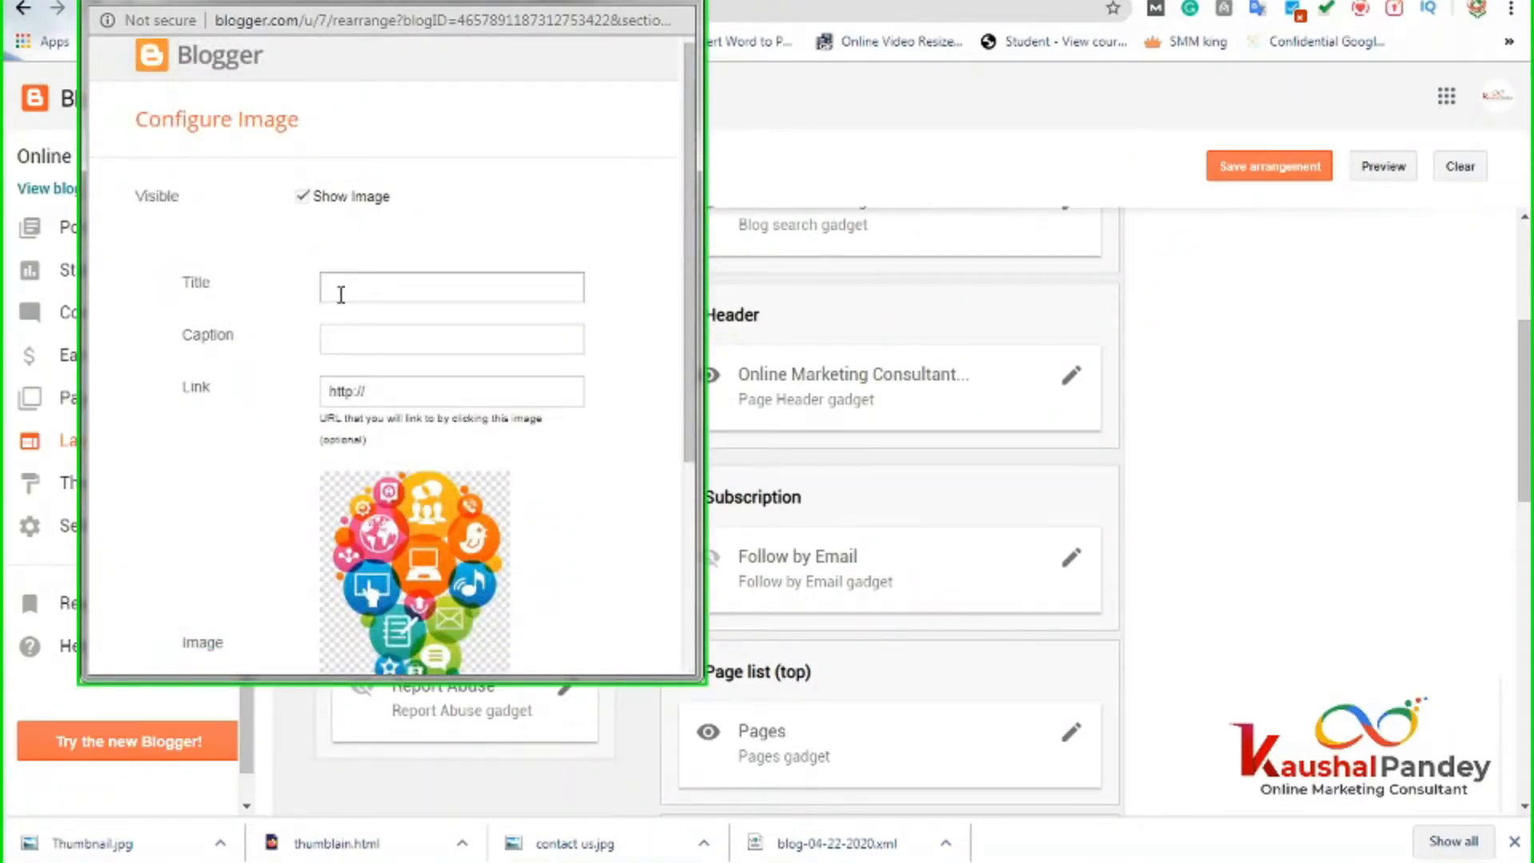
{"action": "left_click", "coordinate": [349, 291]}
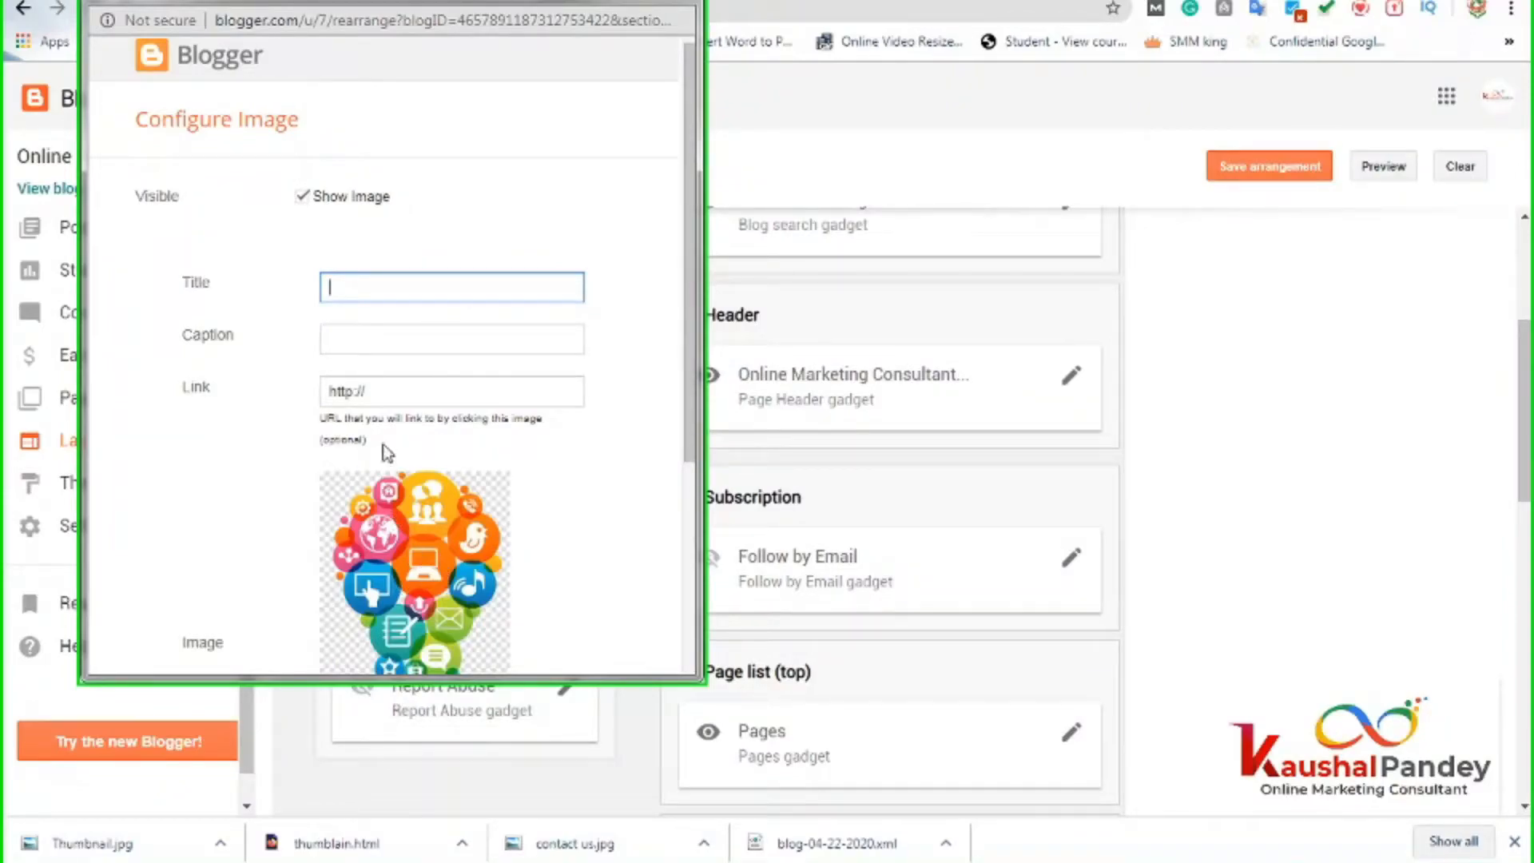
{"action": "left_click", "coordinate": [407, 394]}
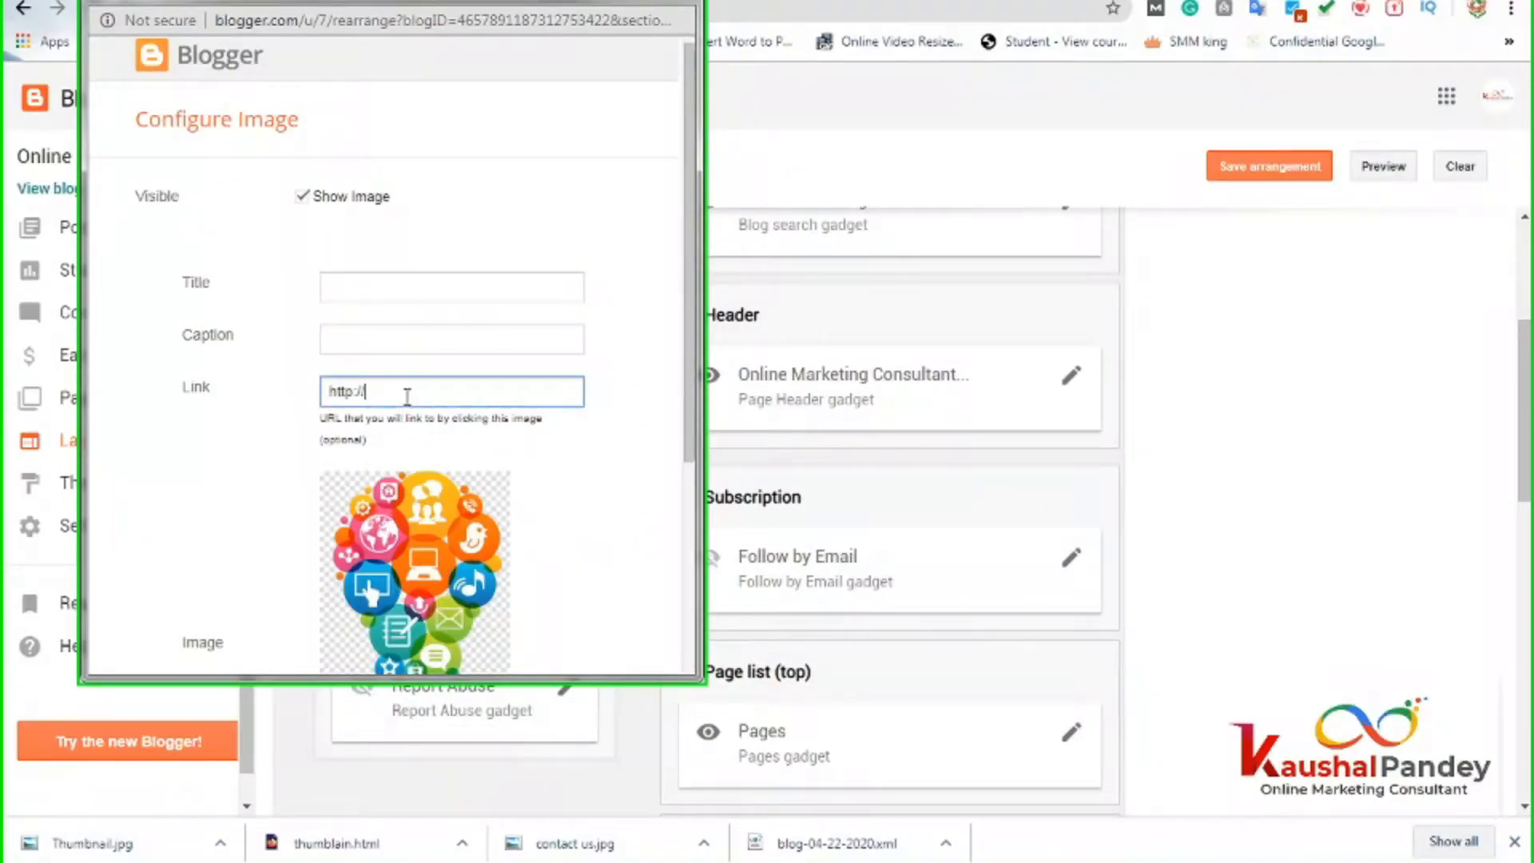
{"action": "type", "text": "http://www.digitalinfinite.info"}
{"action": "scroll", "coordinate": [296, 547], "scroll_direction": "down", "scroll_amount": 5}
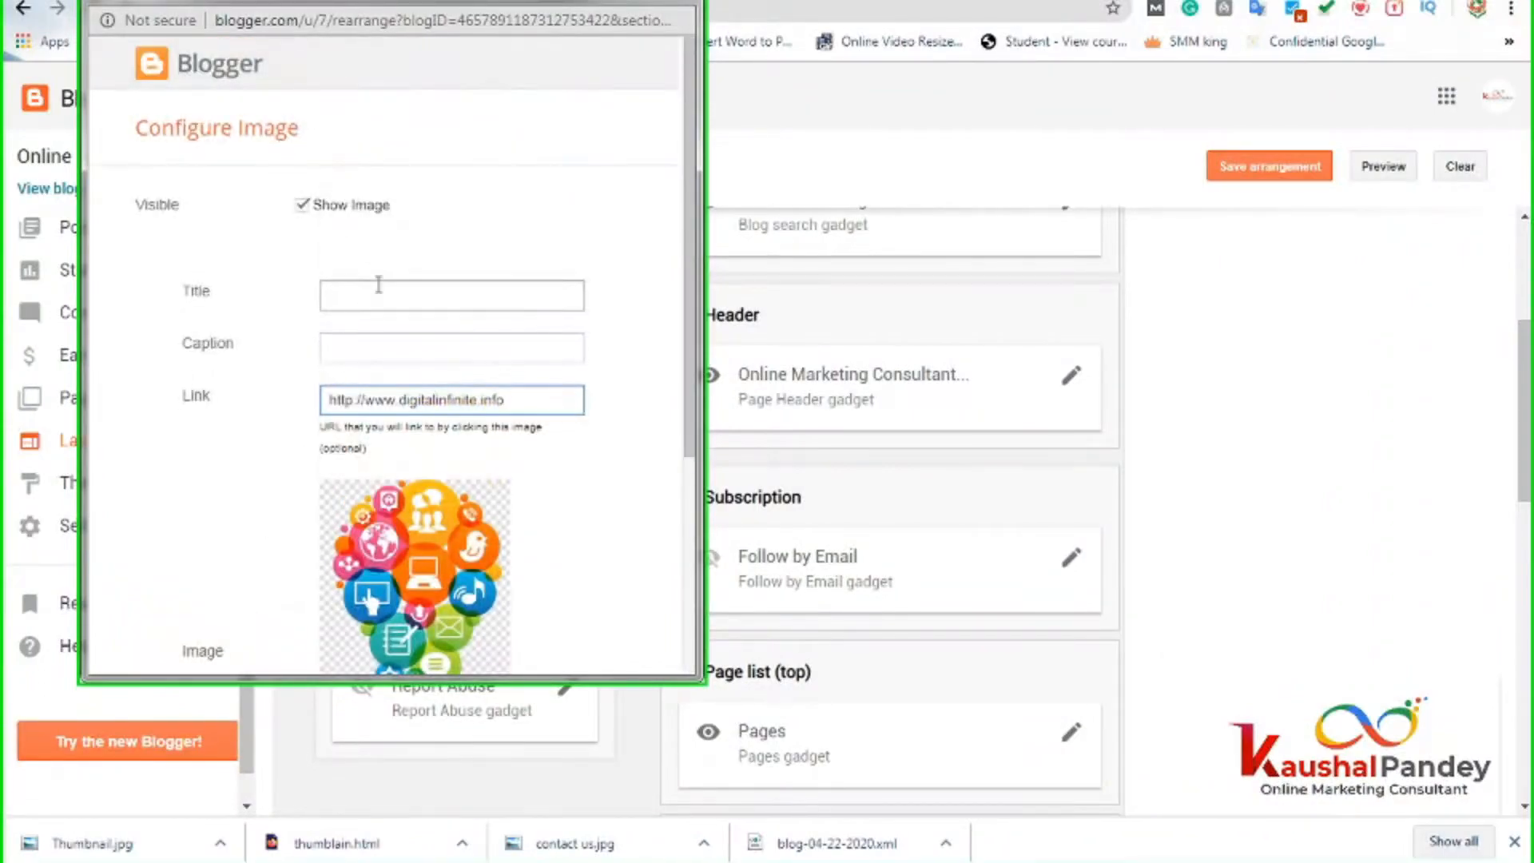
{"action": "left_click", "coordinate": [360, 296]}
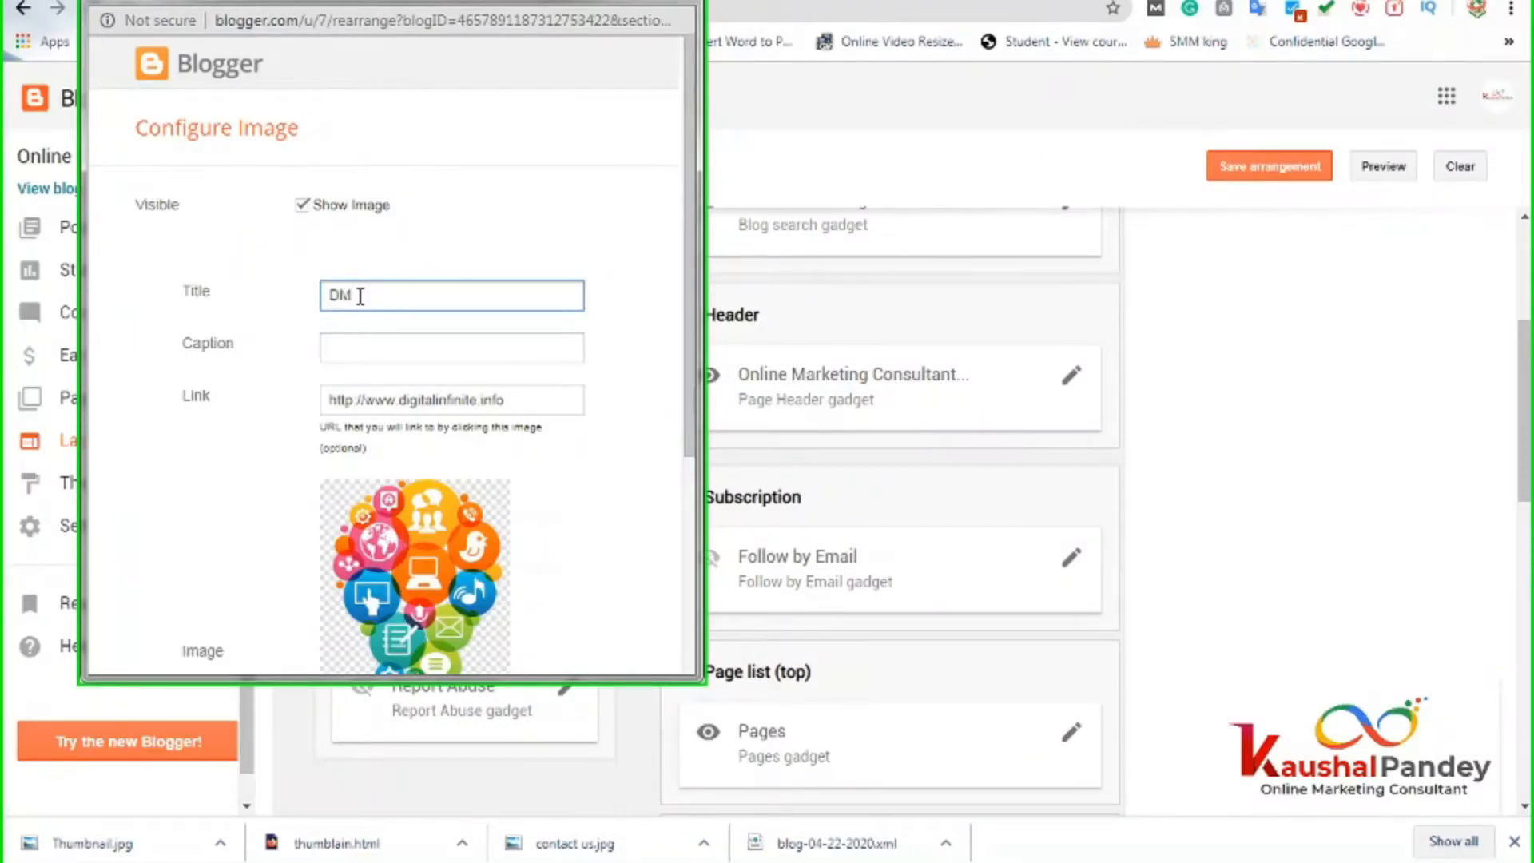
{"action": "scroll", "coordinate": [318, 459], "scroll_direction": "down", "scroll_amount": 4}
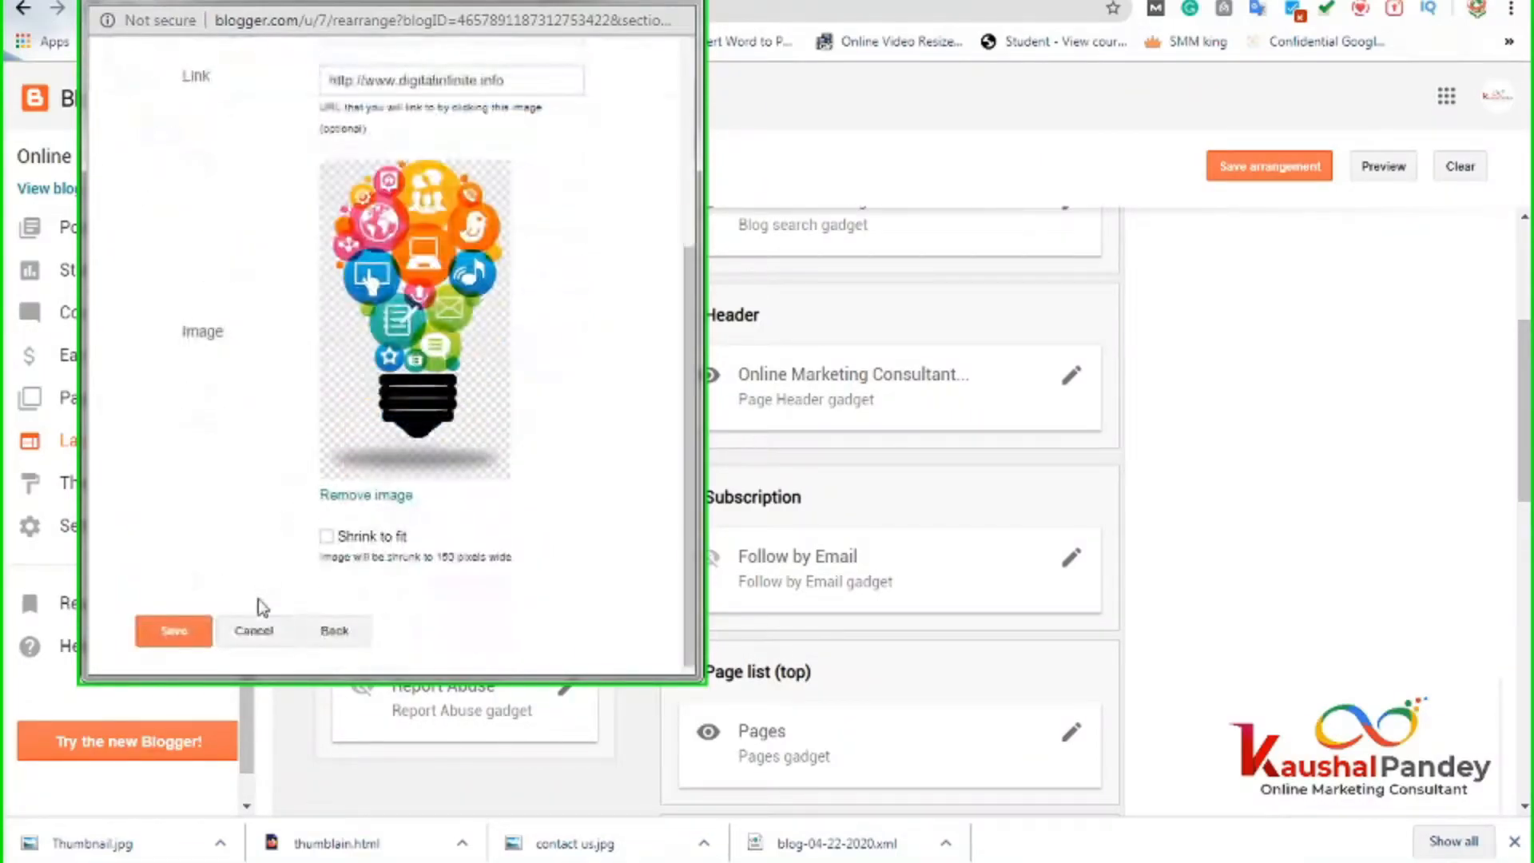
{"action": "left_click", "coordinate": [180, 629]}
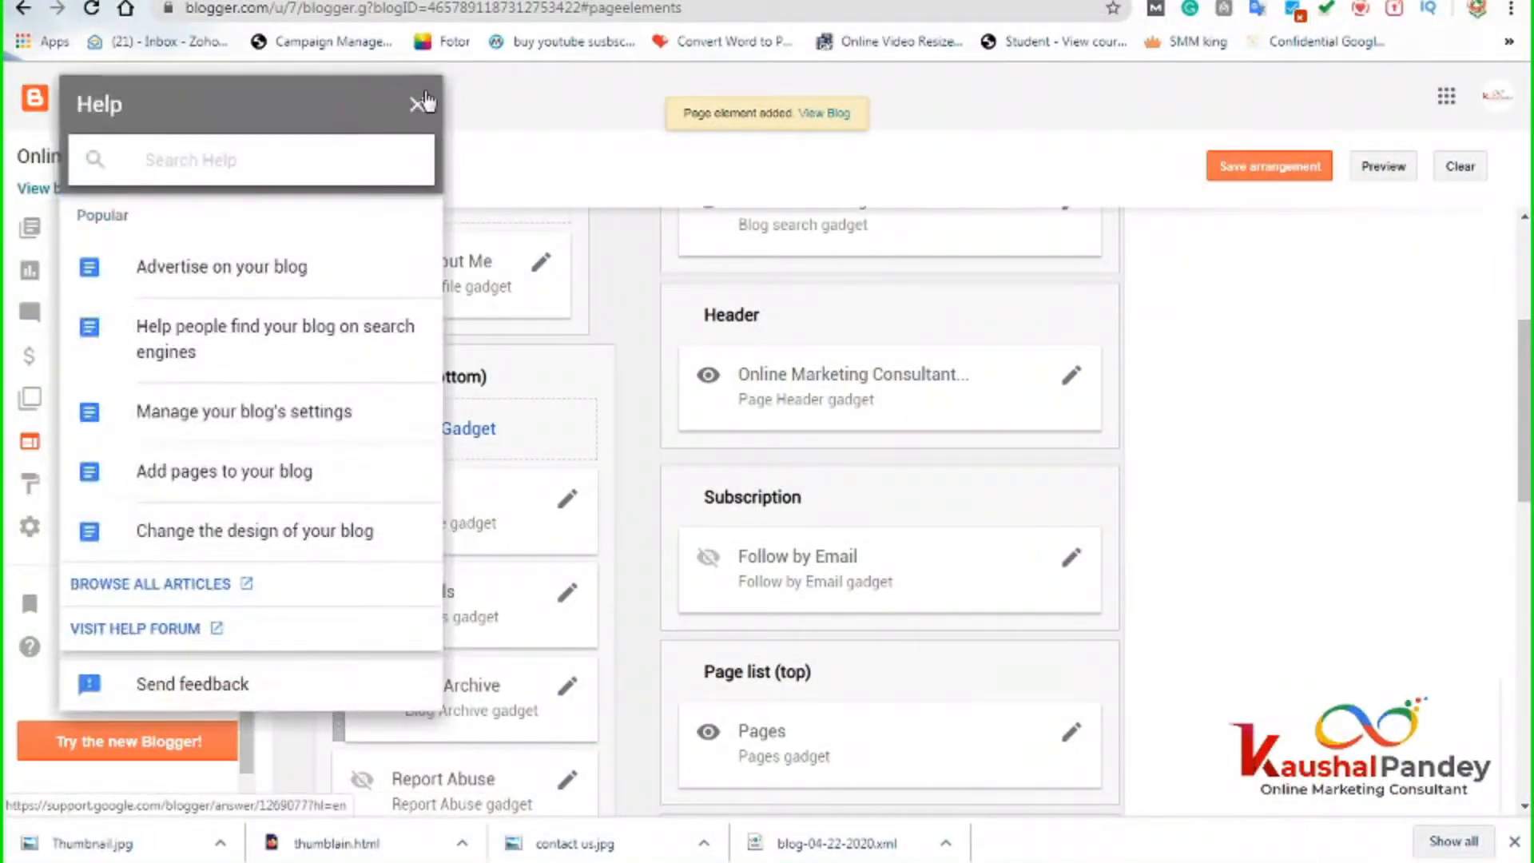
Close the Help panel, save the arrangement, and reload the live blog to find the DM image.
{"action": "left_click", "coordinate": [418, 105]}
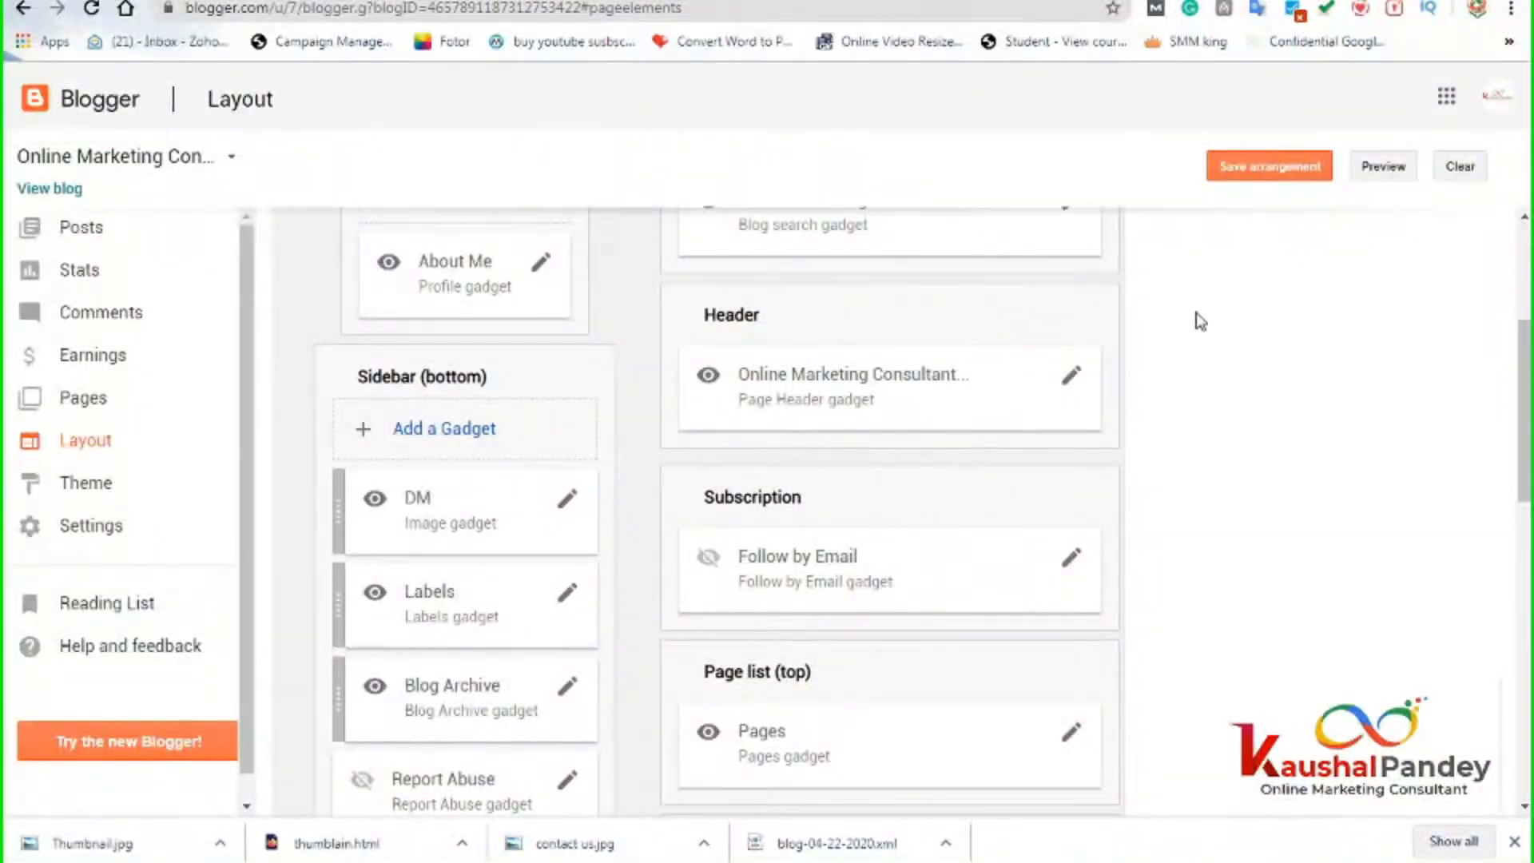
{"action": "left_click", "coordinate": [1253, 170]}
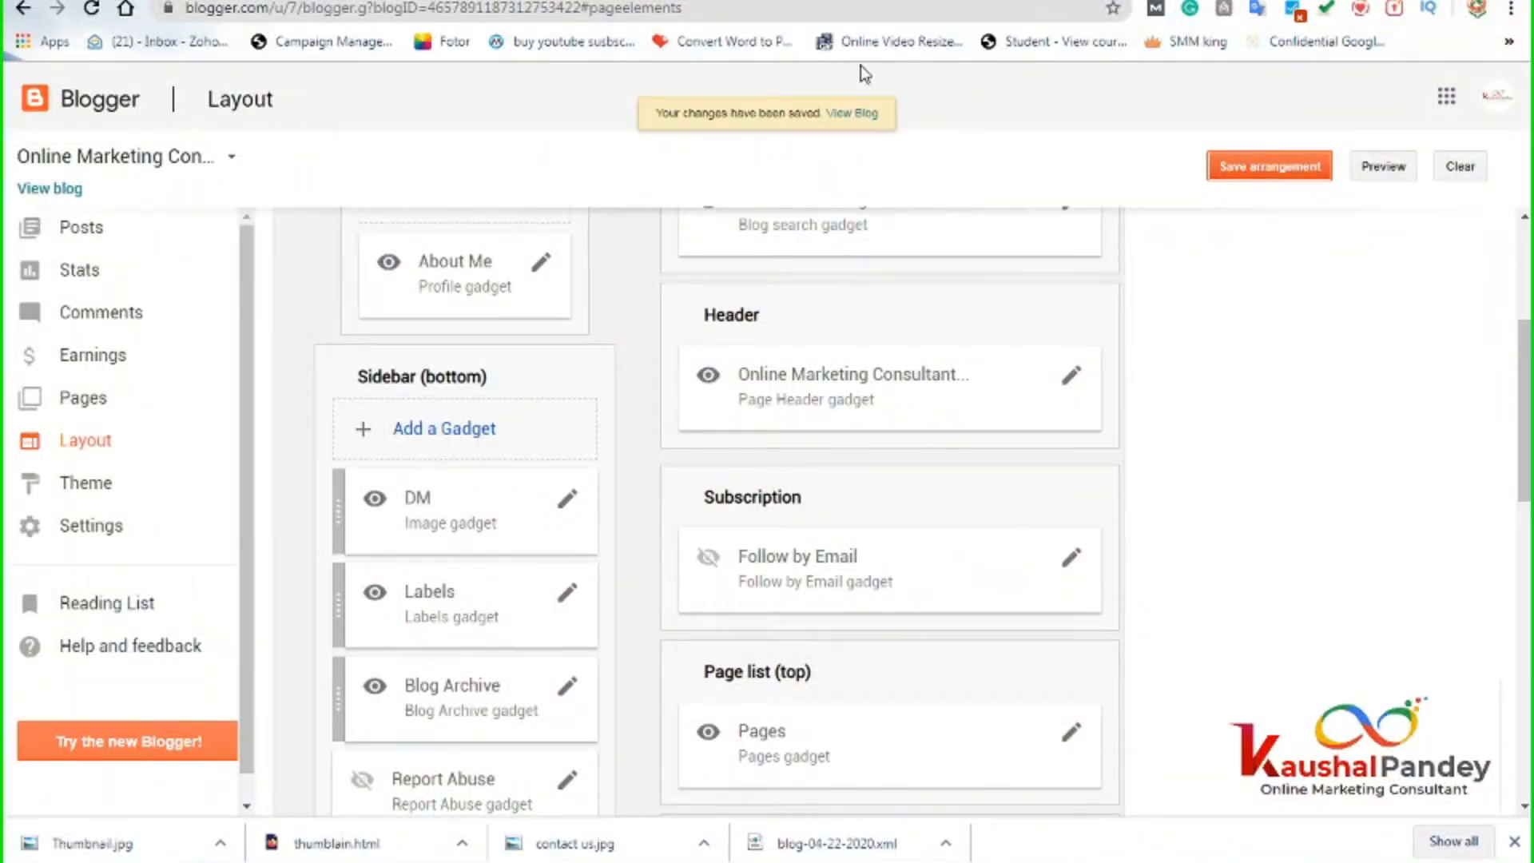
{"action": "left_click", "coordinate": [421, 1]}
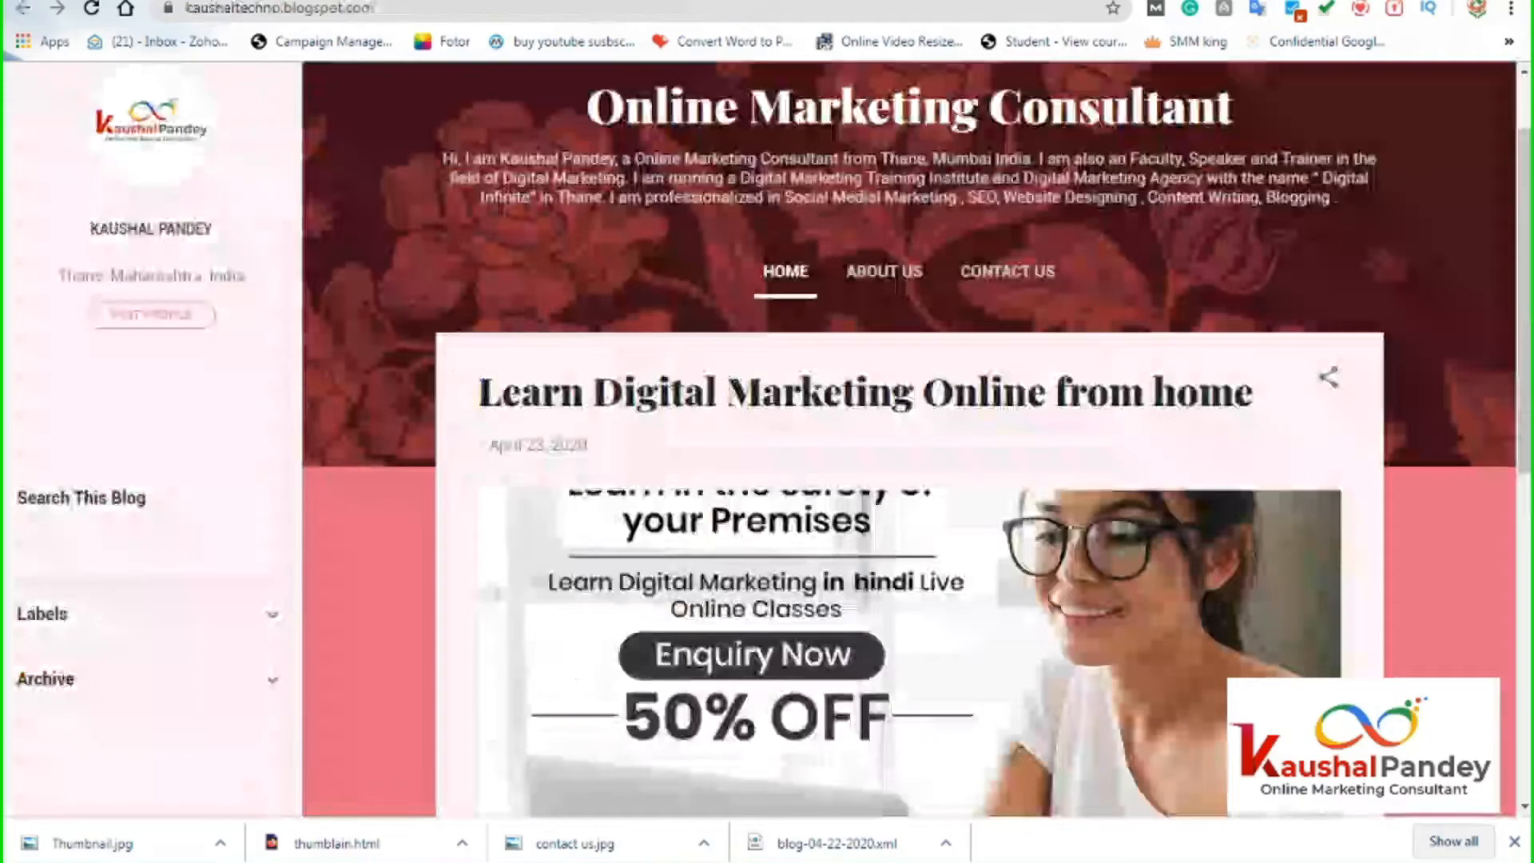
{"action": "left_click", "coordinate": [421, 11]}
{"action": "key", "text": "Return"}
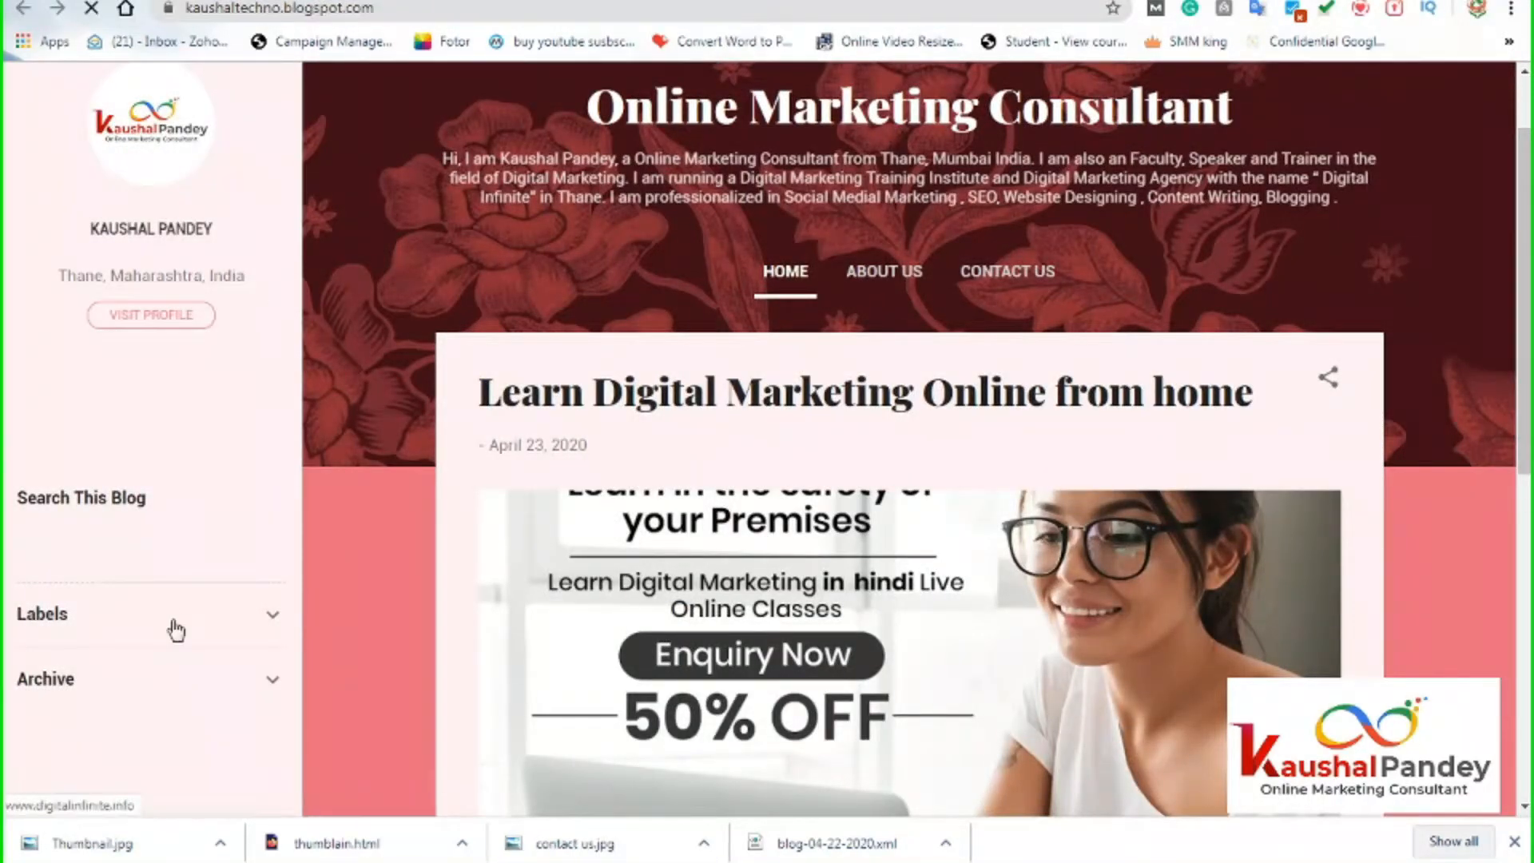
{"action": "scroll", "coordinate": [181, 594], "scroll_direction": "down", "scroll_amount": 10}
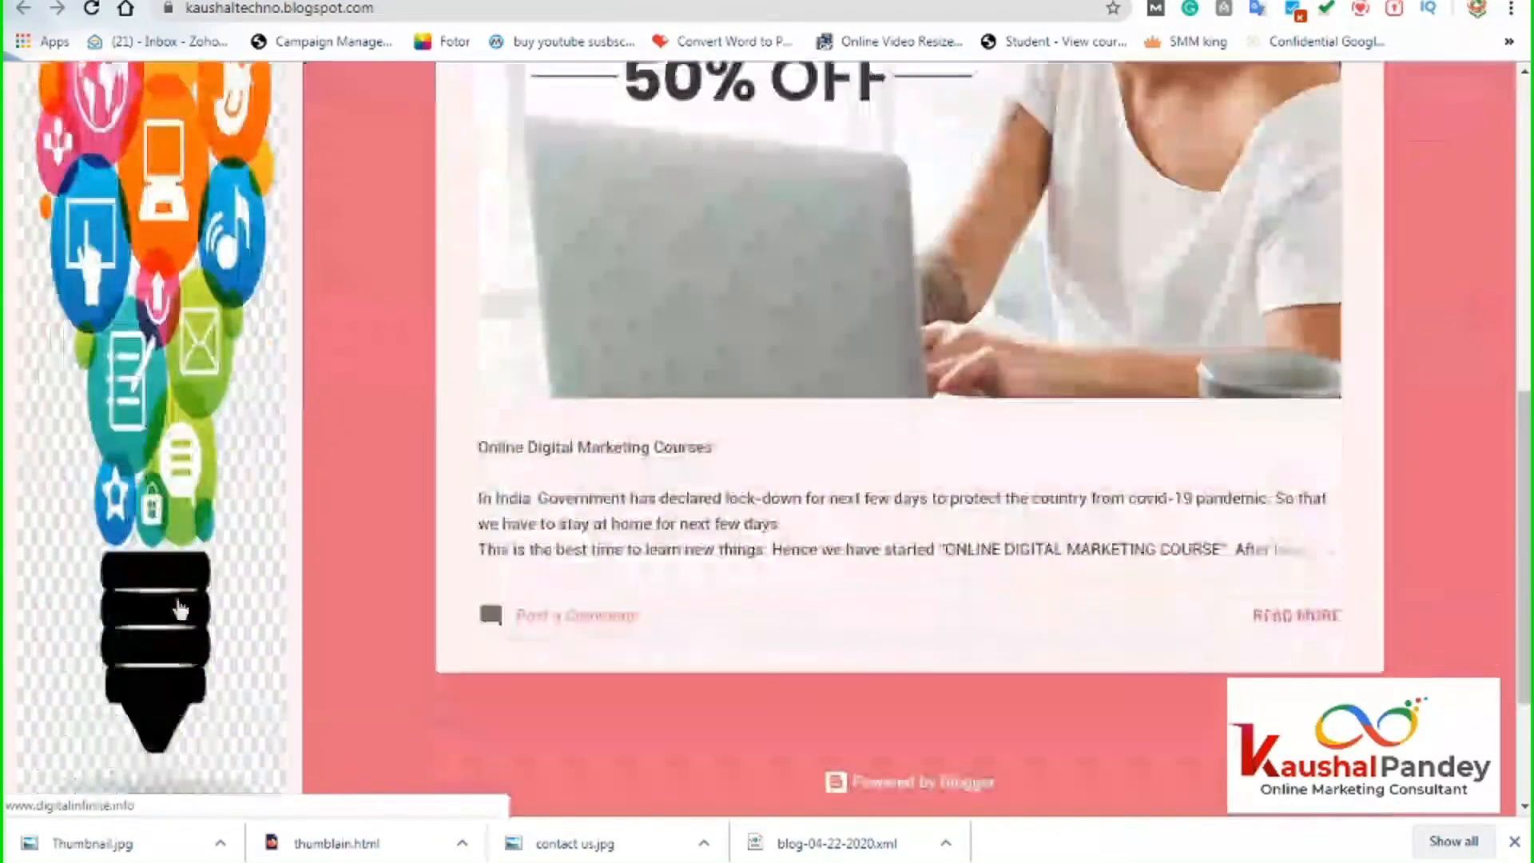
{"action": "scroll", "coordinate": [177, 609], "scroll_direction": "up", "scroll_amount": 10}
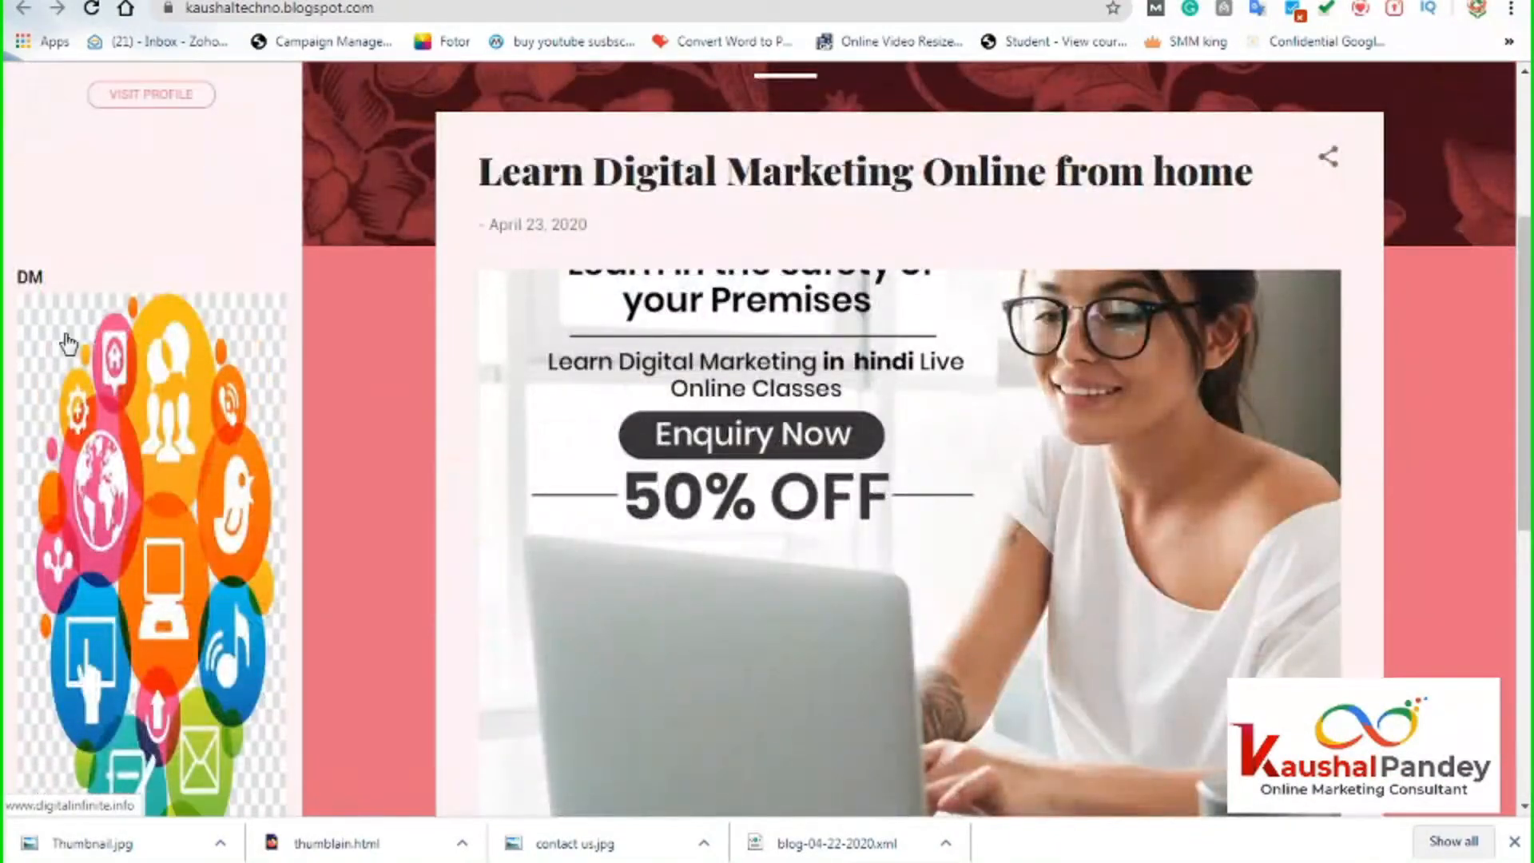
{"action": "scroll", "coordinate": [250, 561], "scroll_direction": "down", "scroll_amount": 3}
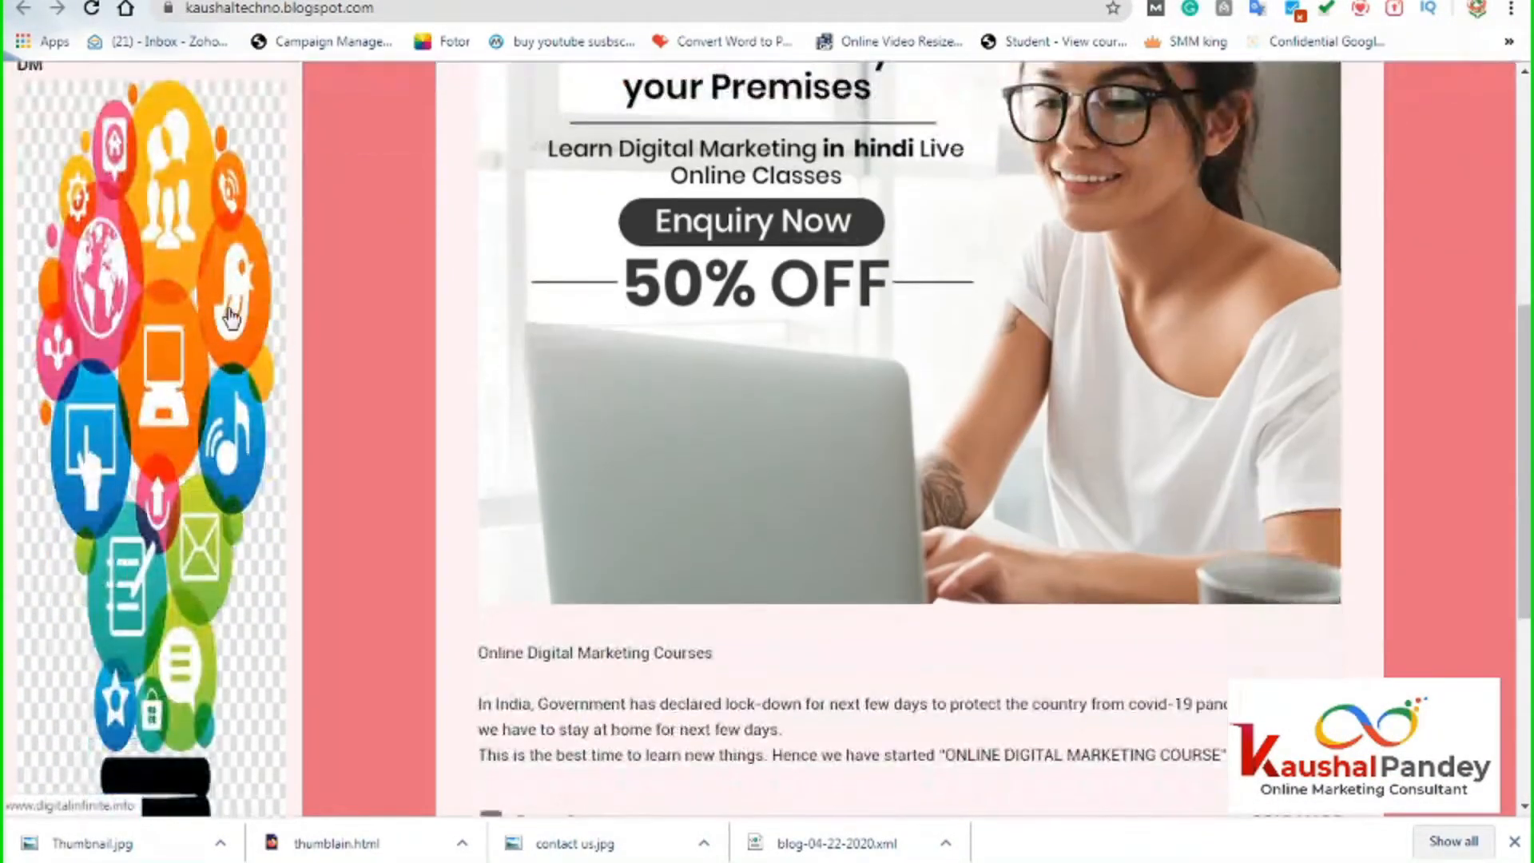
{"action": "scroll", "coordinate": [230, 462], "scroll_direction": "up", "scroll_amount": 3}
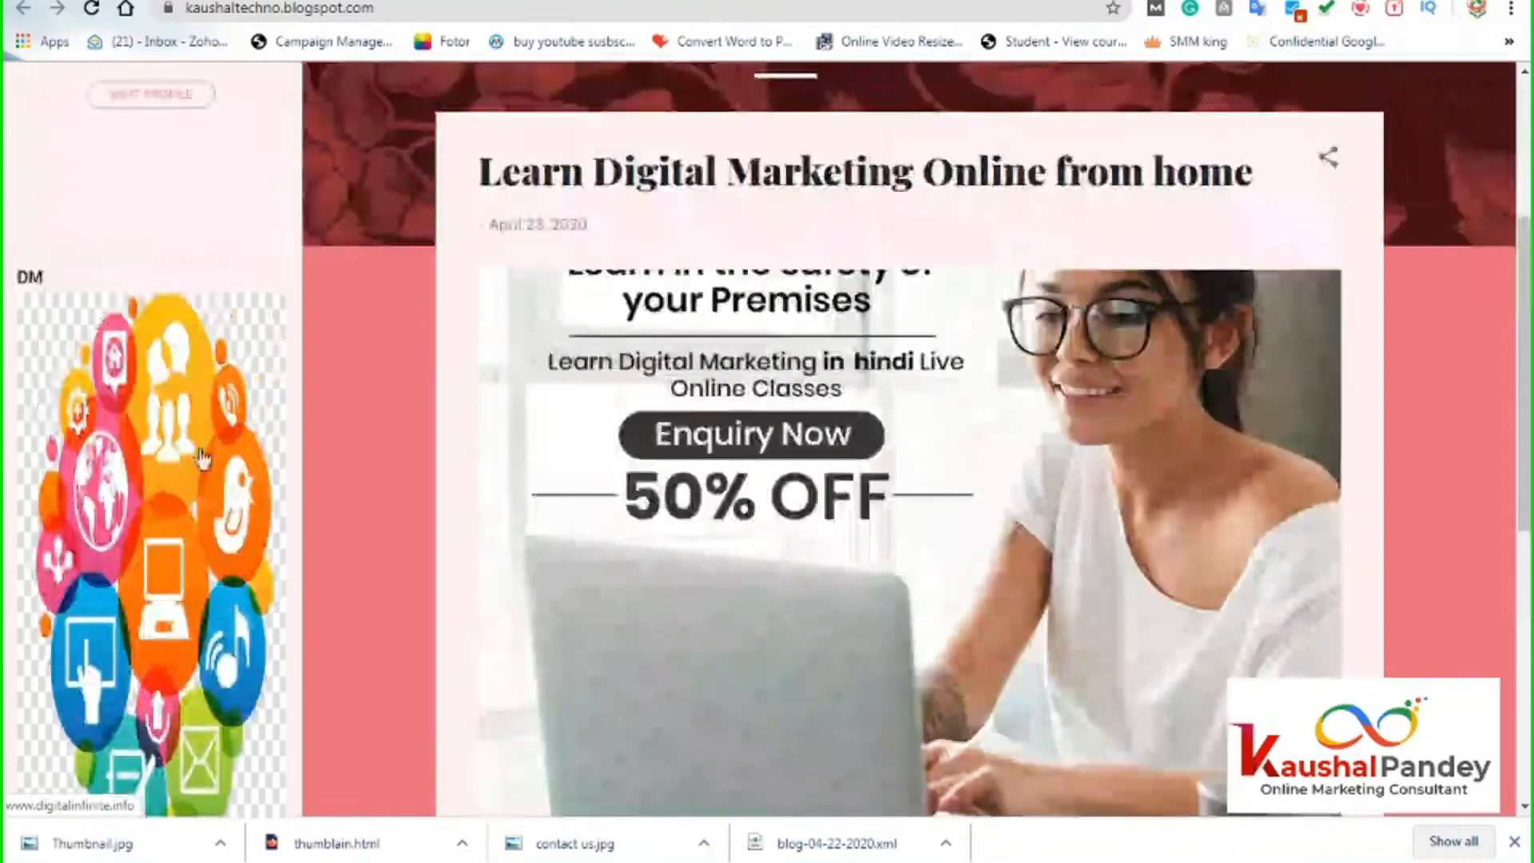
{"action": "scroll", "coordinate": [136, 398], "scroll_direction": "down", "scroll_amount": 3}
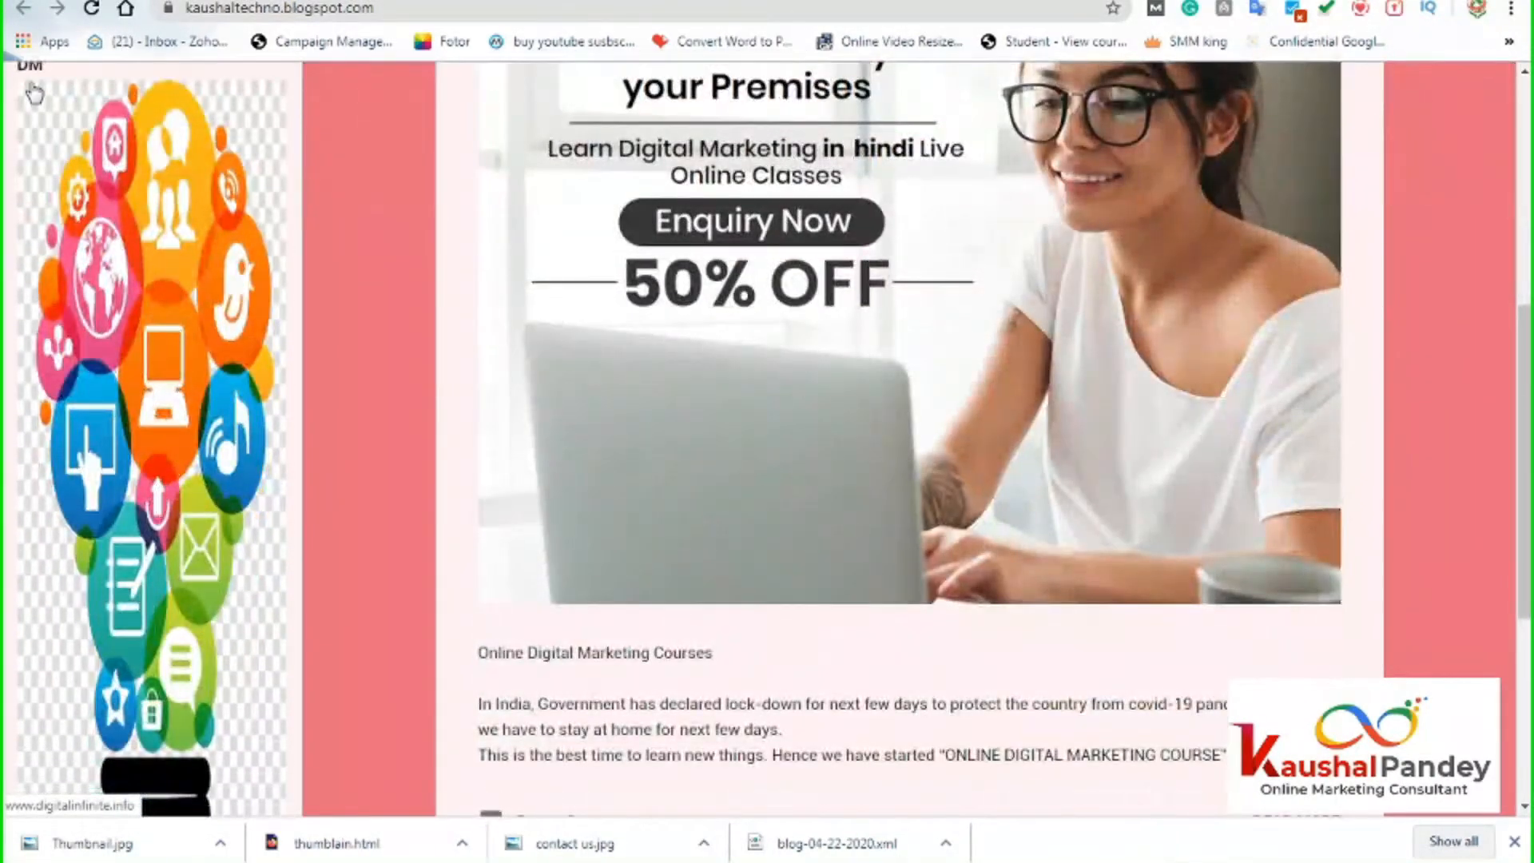
{"action": "scroll", "coordinate": [112, 345], "scroll_direction": "up", "scroll_amount": 3}
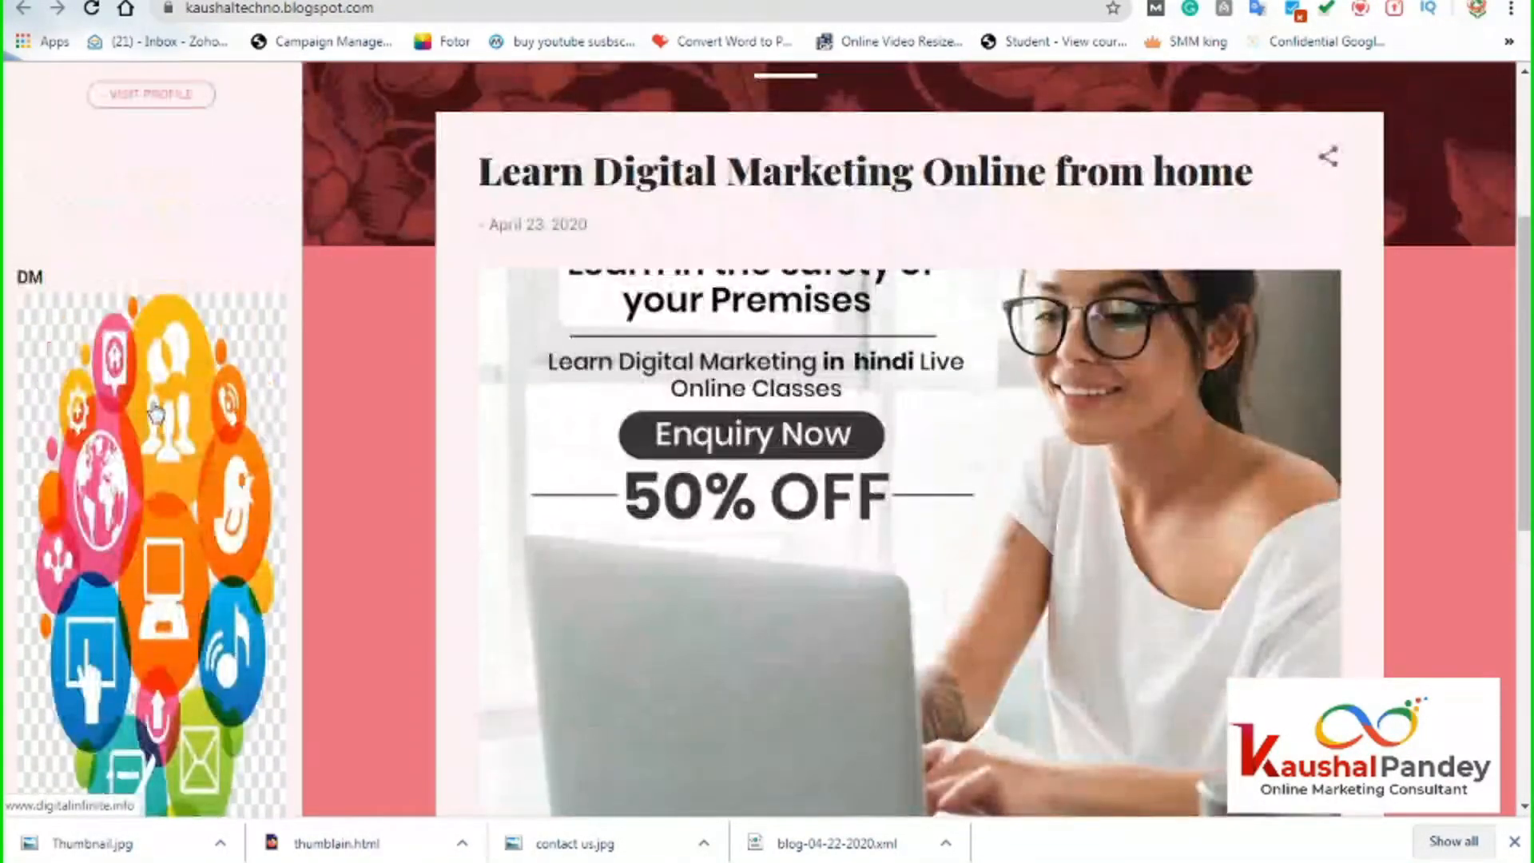
{"action": "scroll", "coordinate": [226, 477], "scroll_direction": "down", "scroll_amount": 3}
{"action": "scroll", "coordinate": [226, 477], "scroll_direction": "down", "scroll_amount": 6}
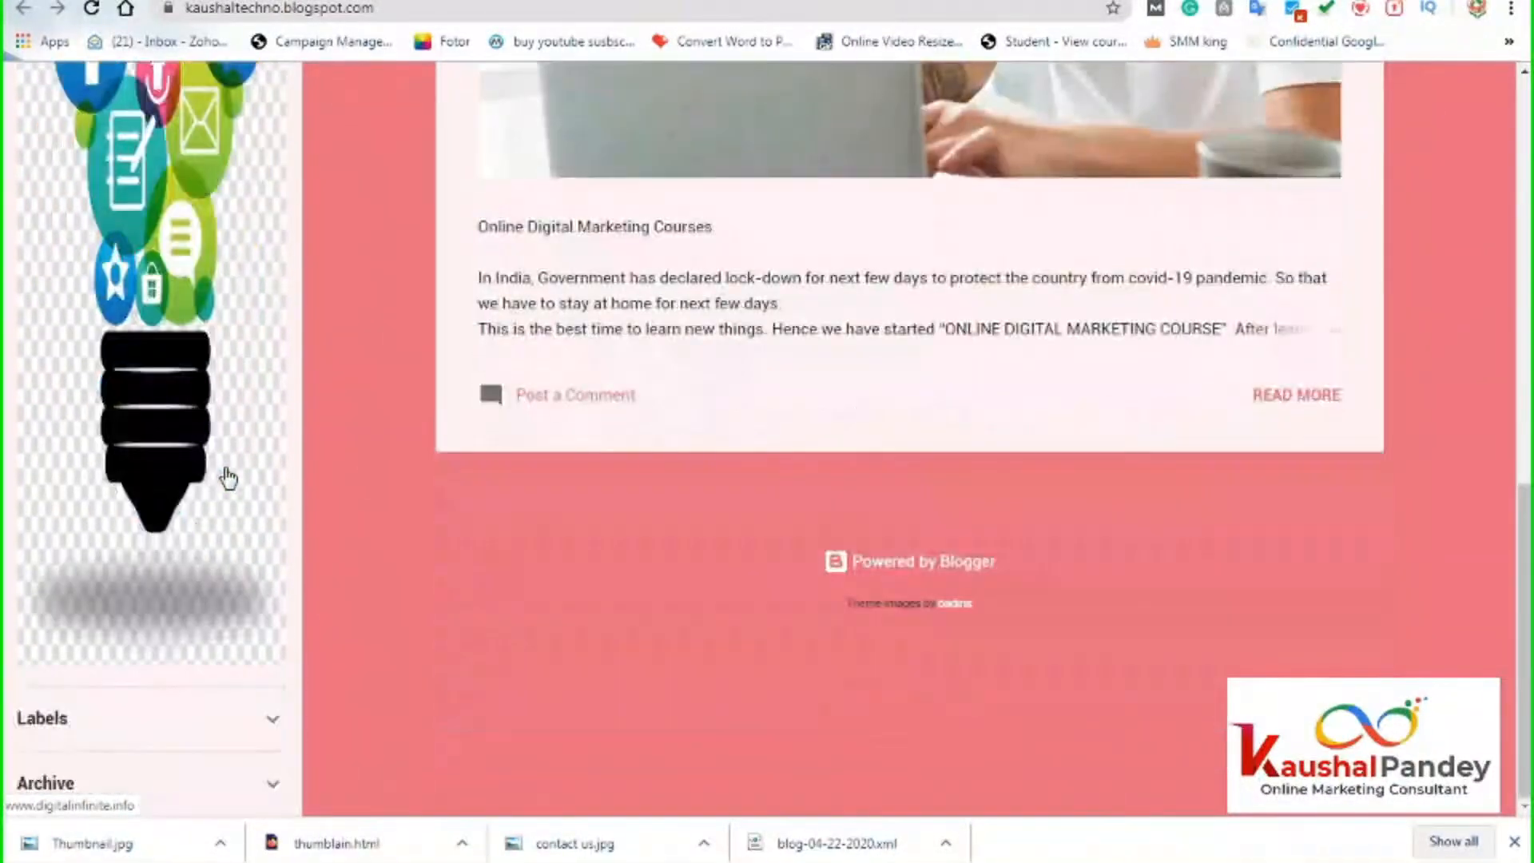
{"action": "scroll", "coordinate": [226, 477], "scroll_direction": "up", "scroll_amount": 8}
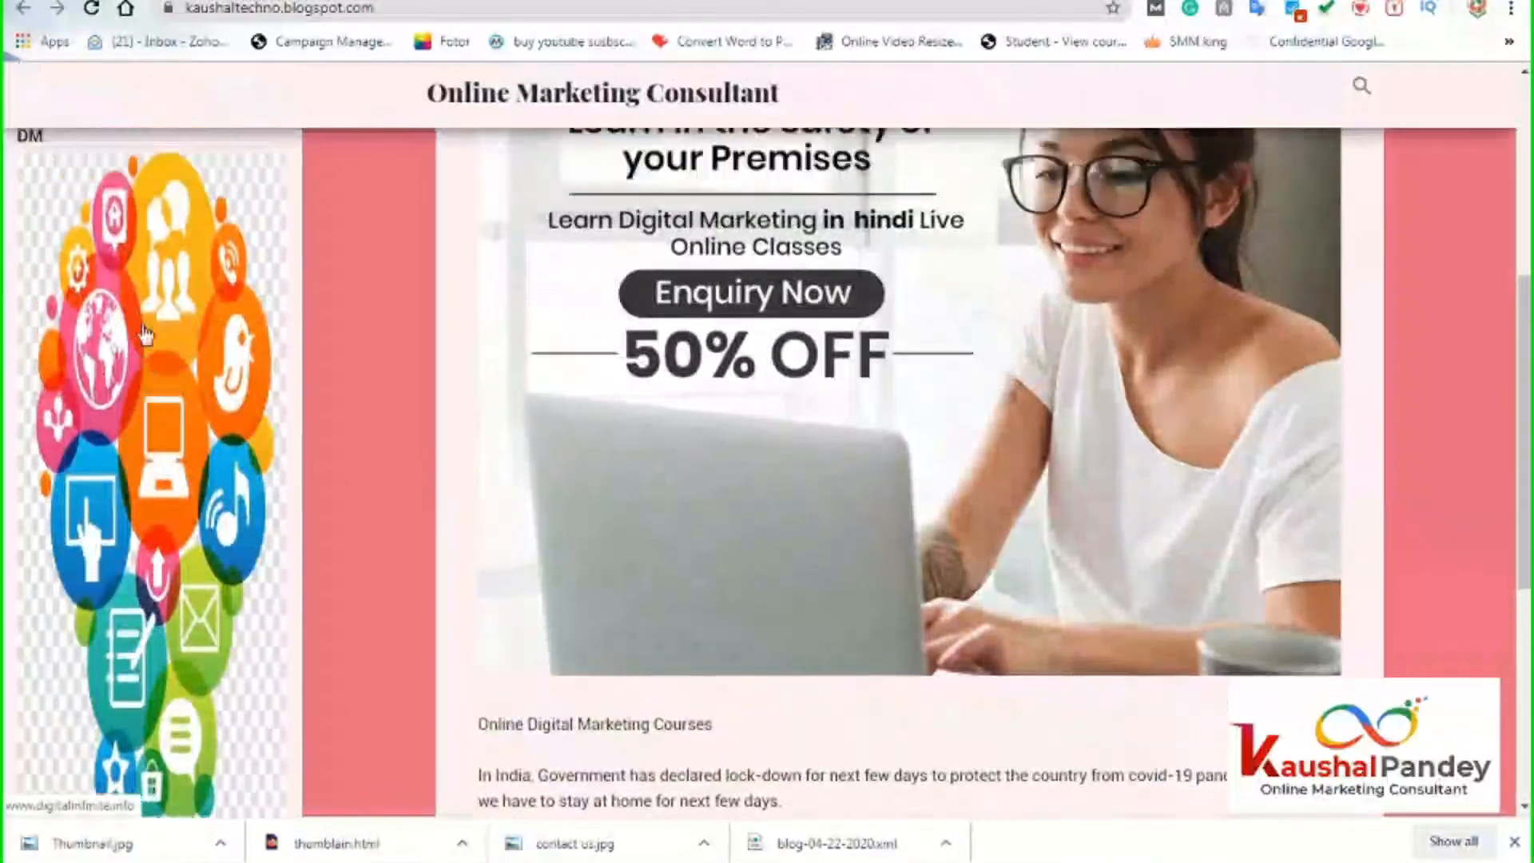
{"action": "scroll", "coordinate": [94, 552], "scroll_direction": "down", "scroll_amount": 3}
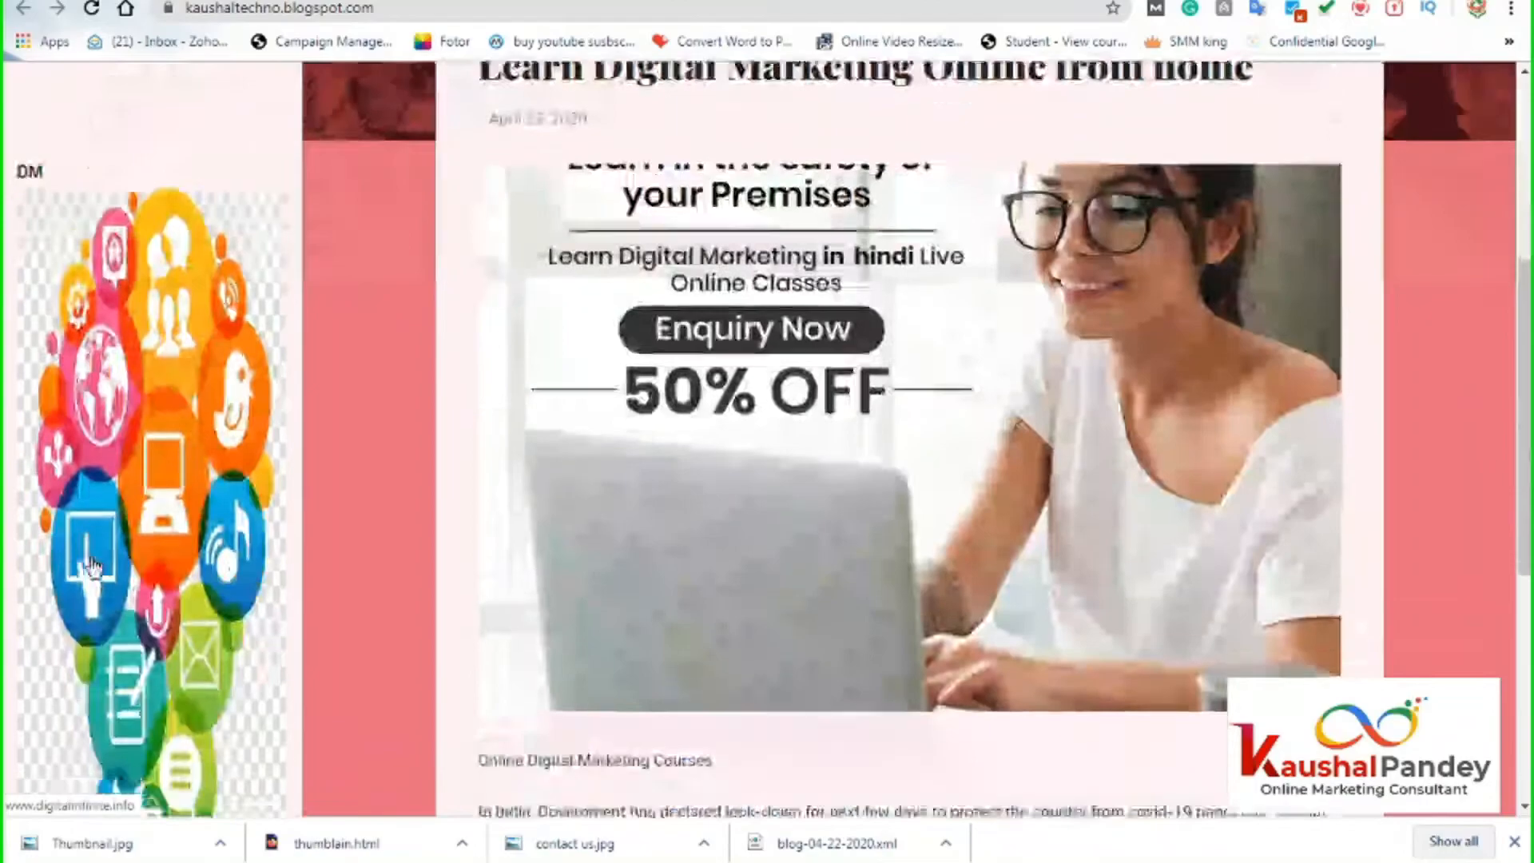
{"action": "scroll", "coordinate": [164, 411], "scroll_direction": "down", "scroll_amount": 4}
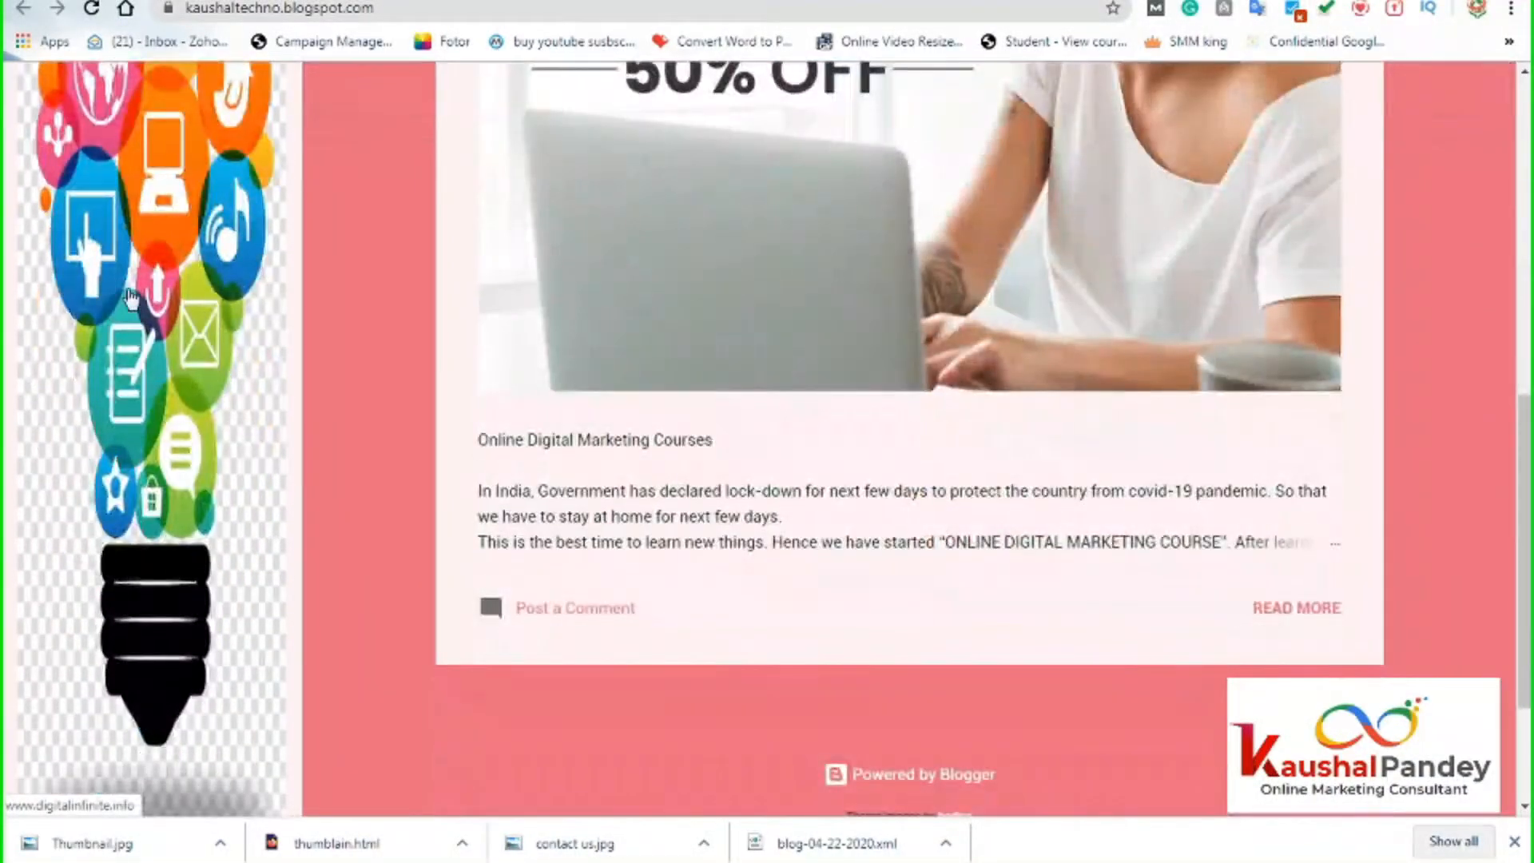
{"action": "scroll", "coordinate": [229, 507], "scroll_direction": "up", "scroll_amount": 4}
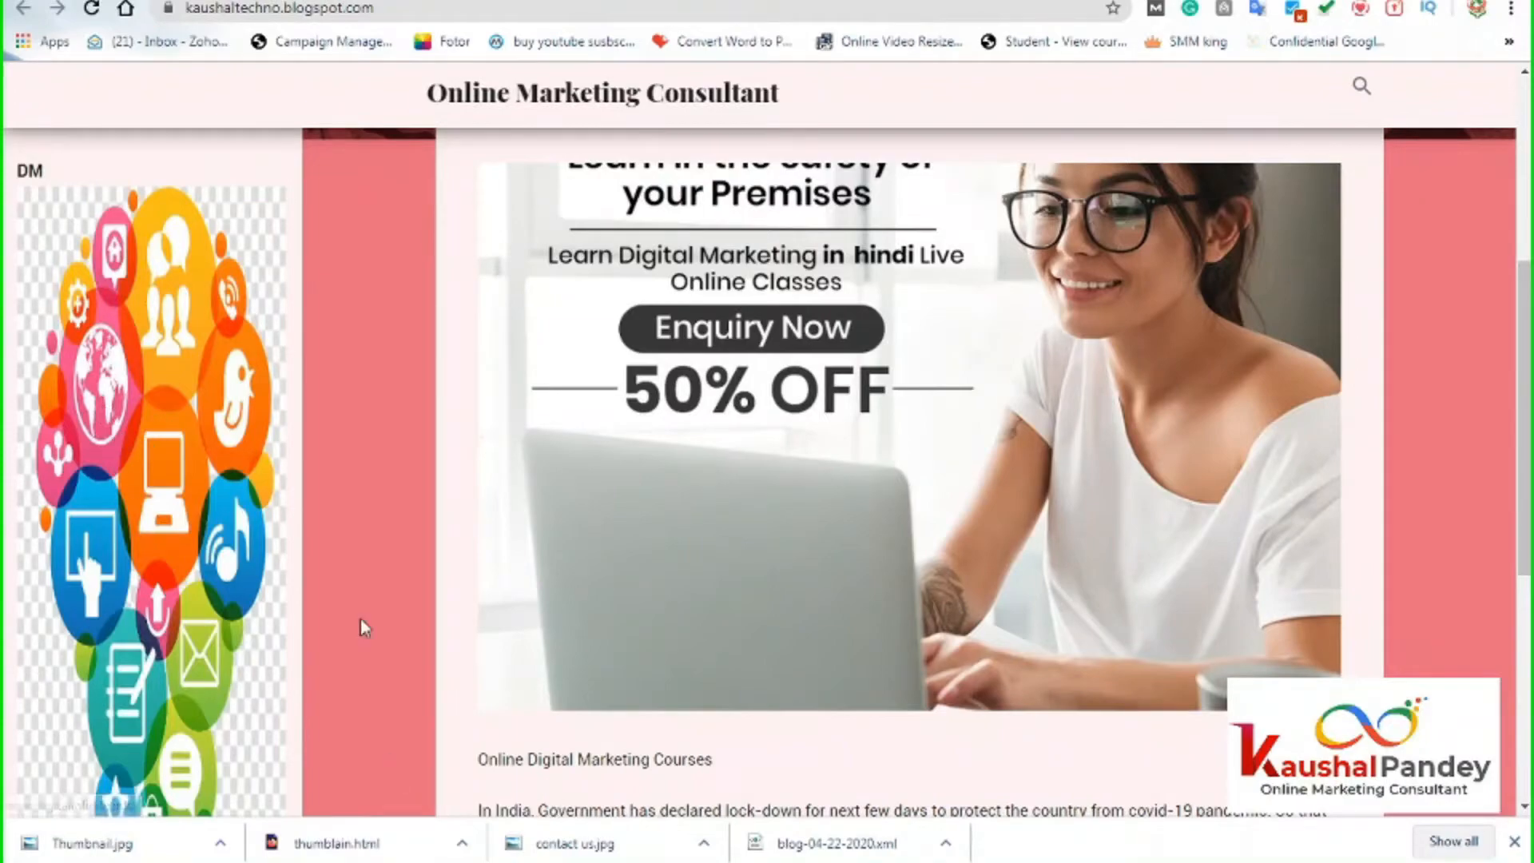
Test the DM sidebar image's link on the live blog.
{"action": "left_click", "coordinate": [108, 390]}
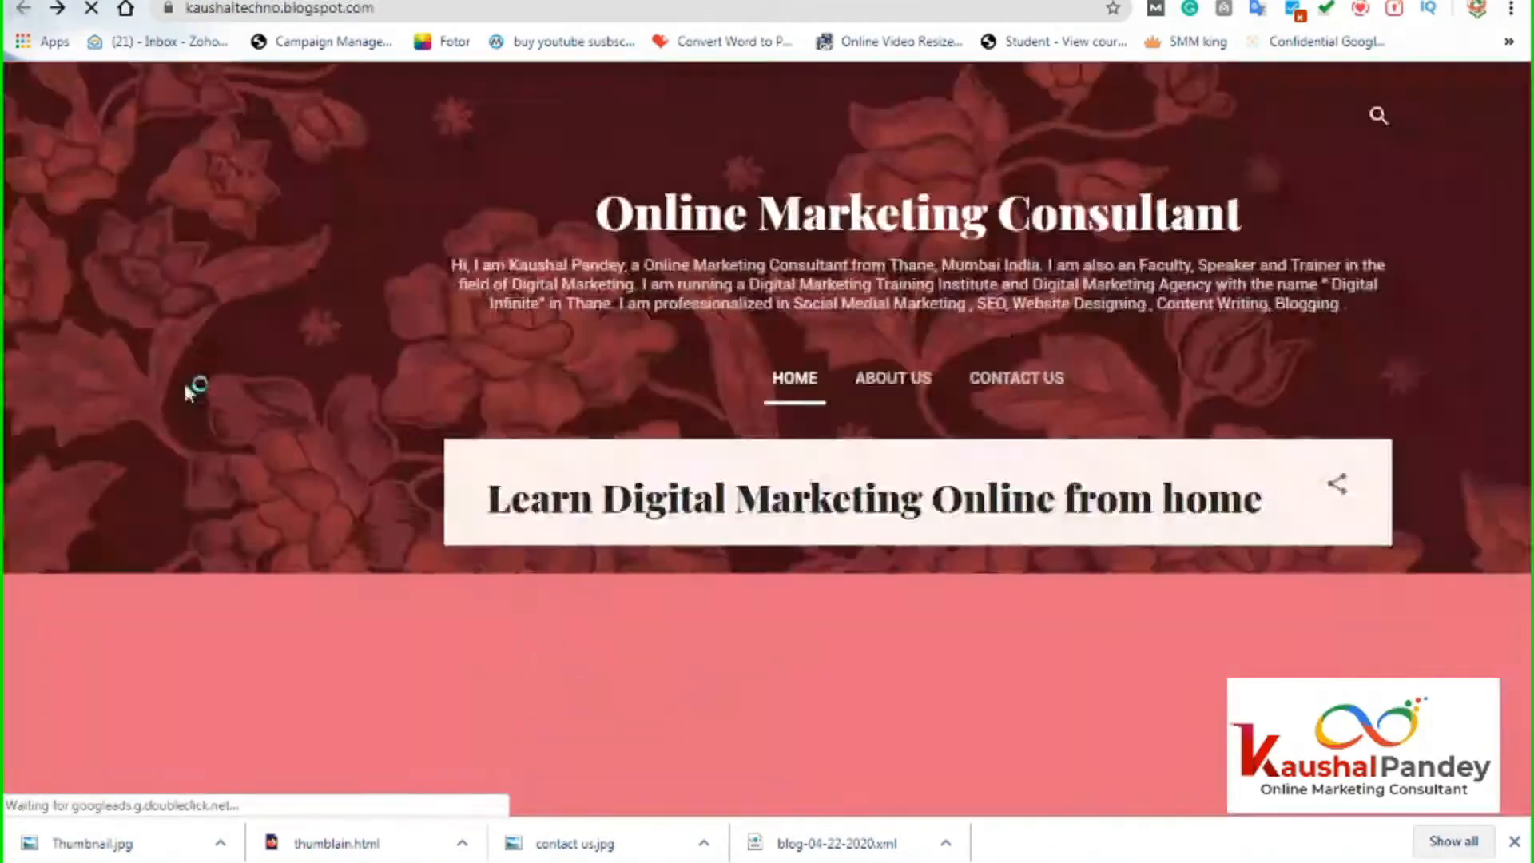
{"action": "scroll", "coordinate": [160, 383], "scroll_direction": "down", "scroll_amount": 5}
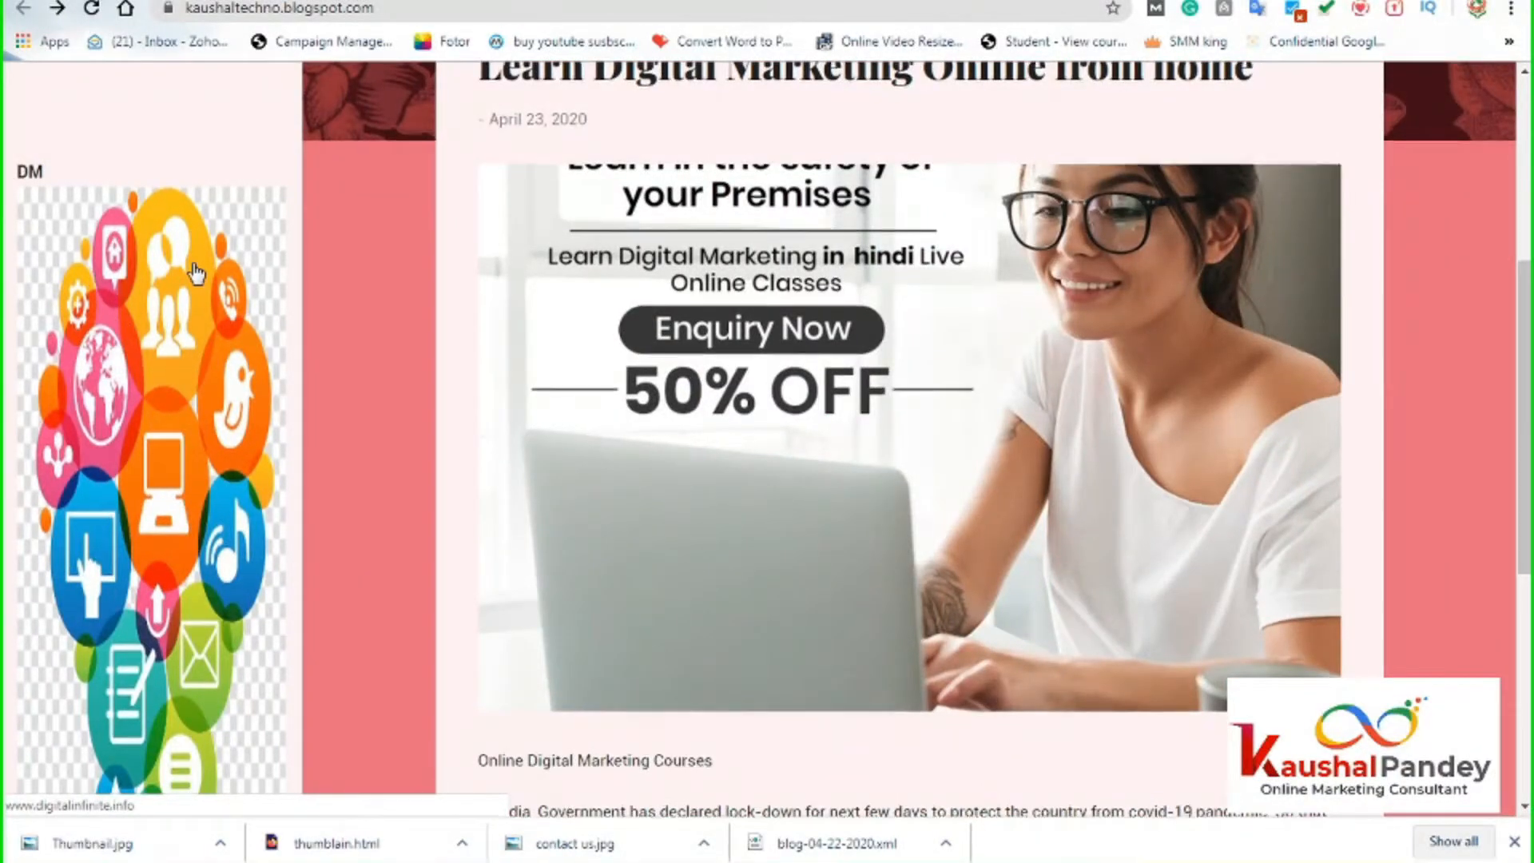
{"action": "scroll", "coordinate": [195, 319], "scroll_direction": "up", "scroll_amount": 3}
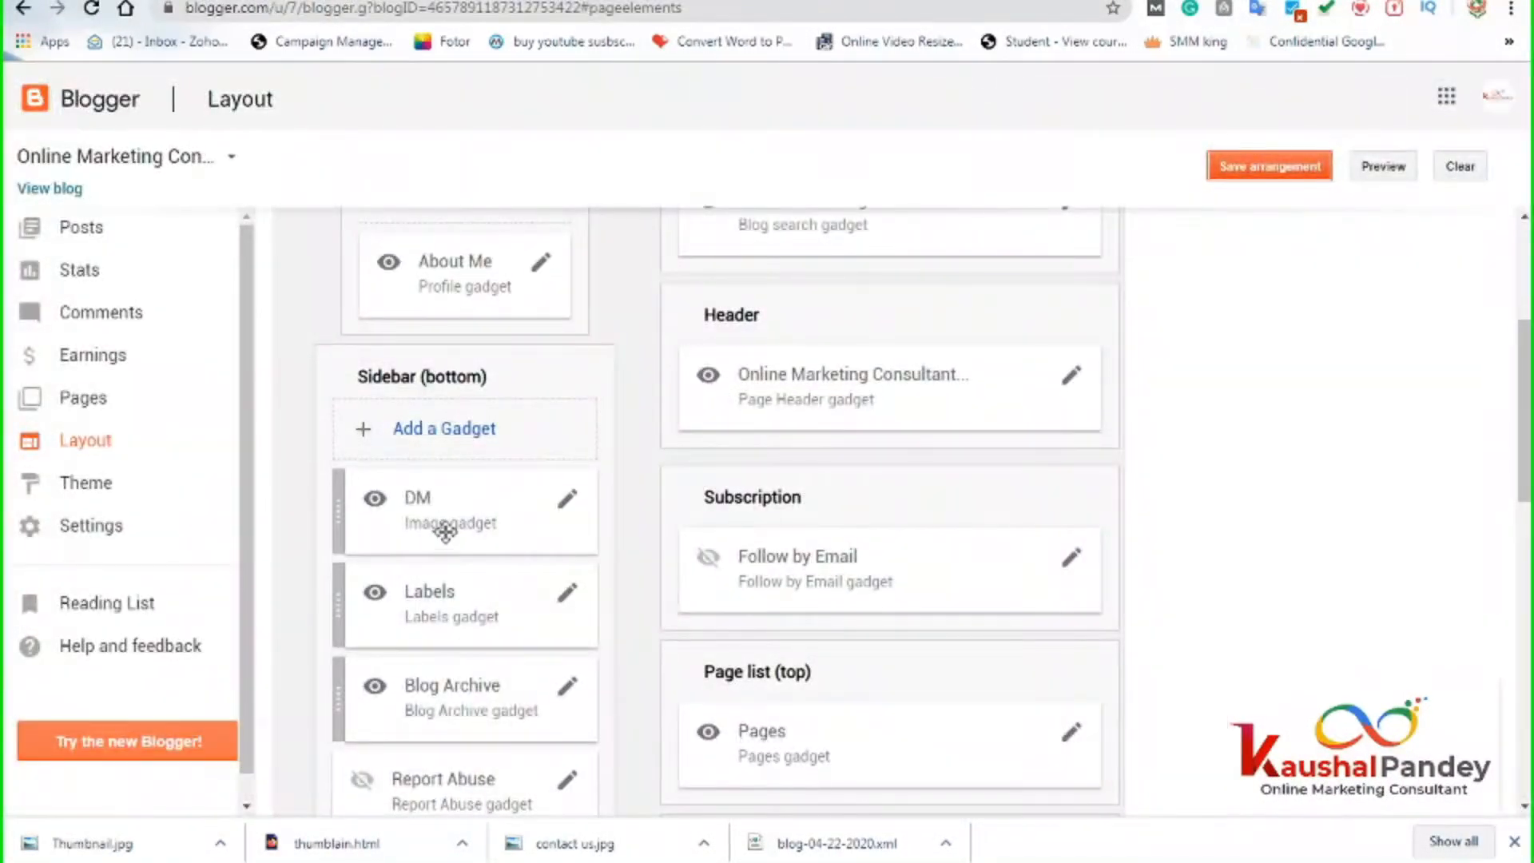
Move the DM image gadget into Subscription above Follow by Email and save the layout.
{"action": "scroll", "coordinate": [445, 535], "scroll_direction": "down", "scroll_amount": 2}
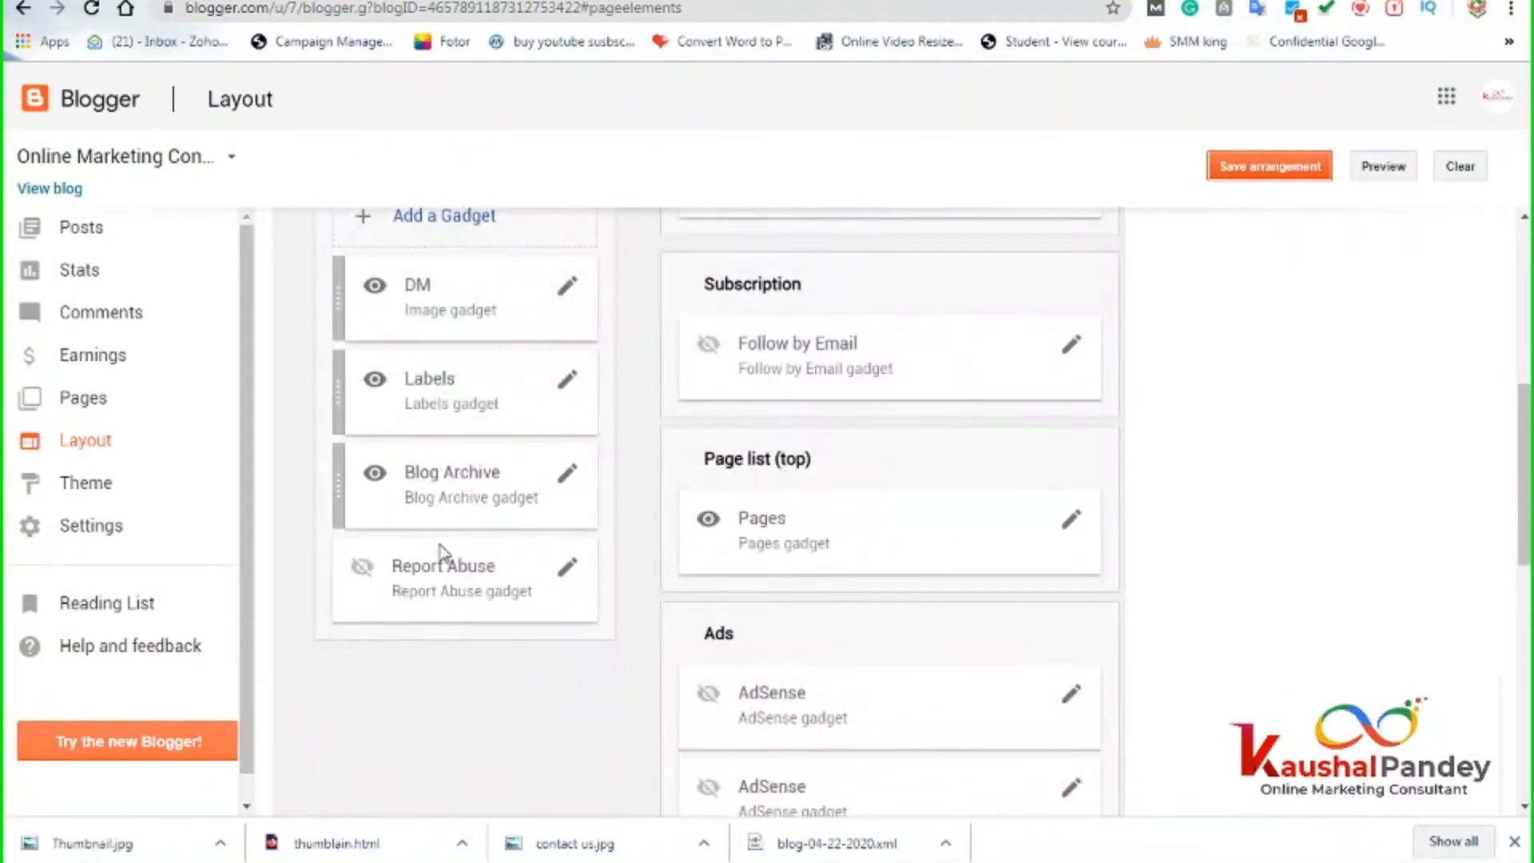
{"action": "scroll", "coordinate": [445, 547], "scroll_direction": "up", "scroll_amount": 1}
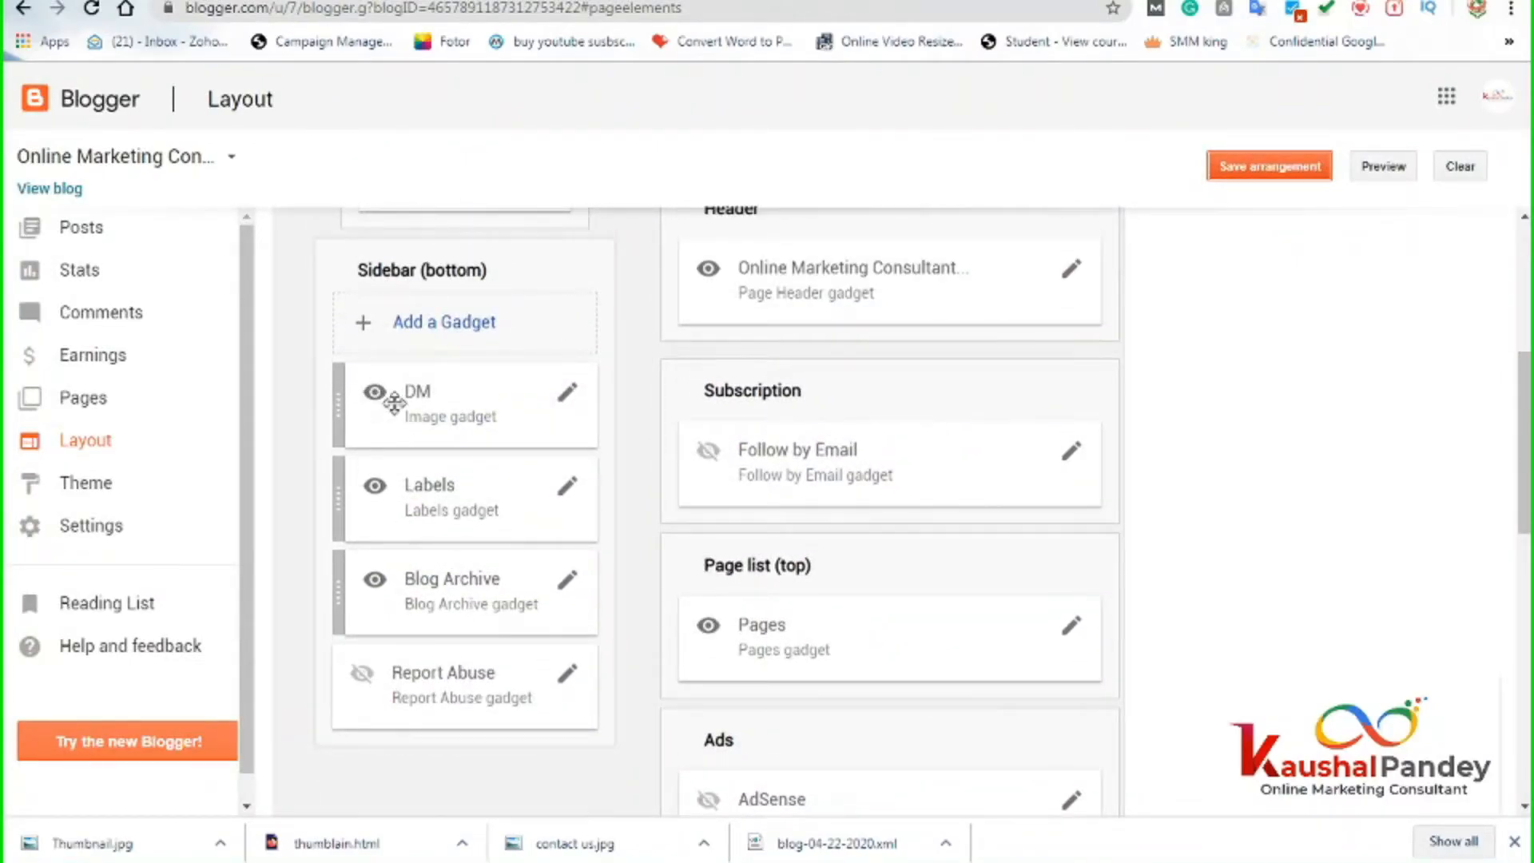
{"action": "scroll", "coordinate": [463, 473], "scroll_direction": "up", "scroll_amount": 3}
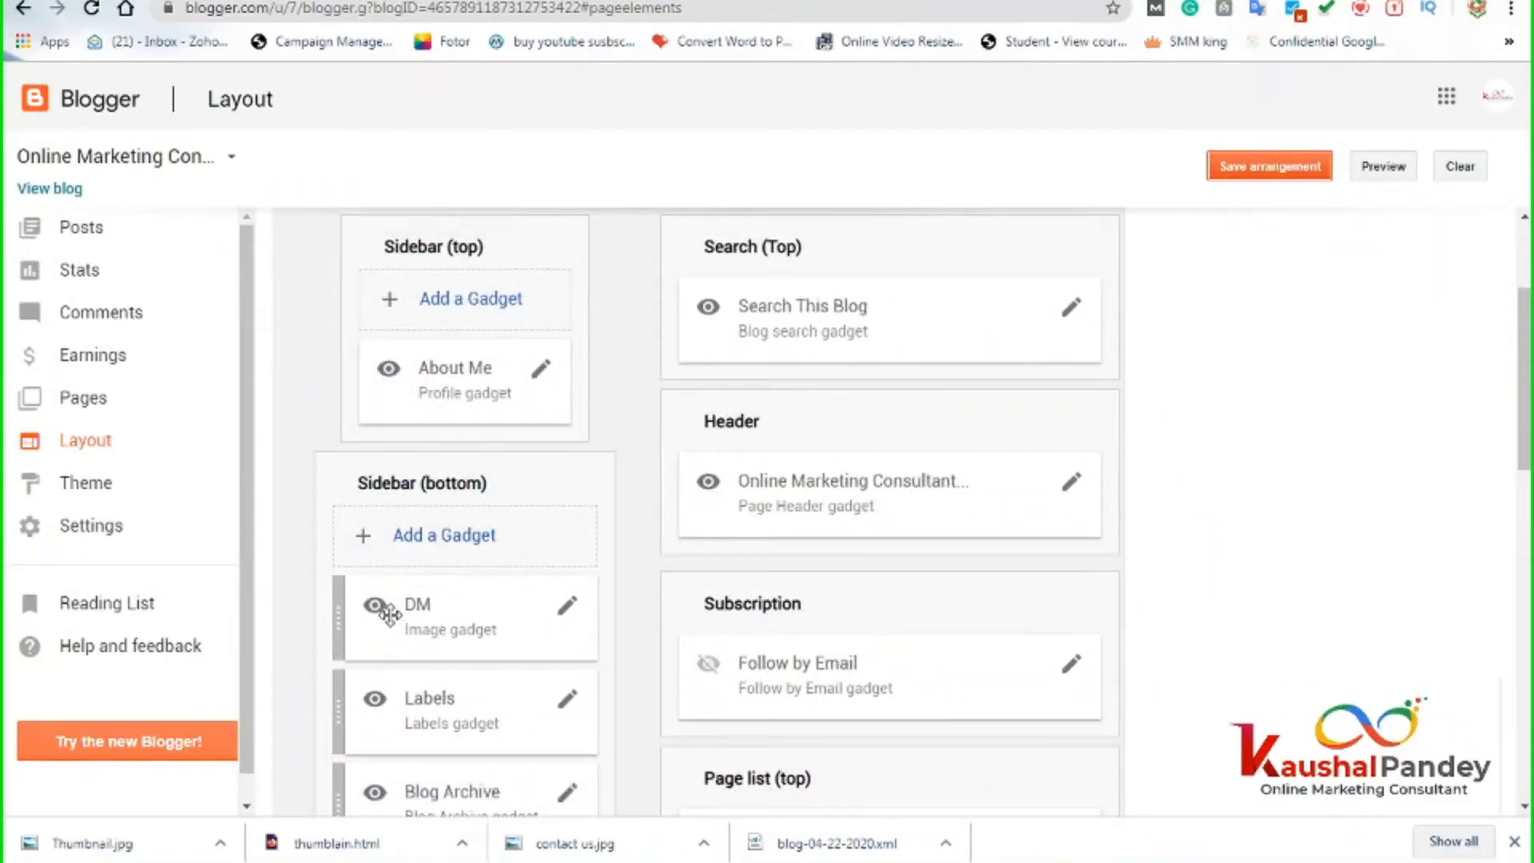
{"action": "left_click_drag", "start_coordinate": [401, 614], "coordinate": [765, 586]}
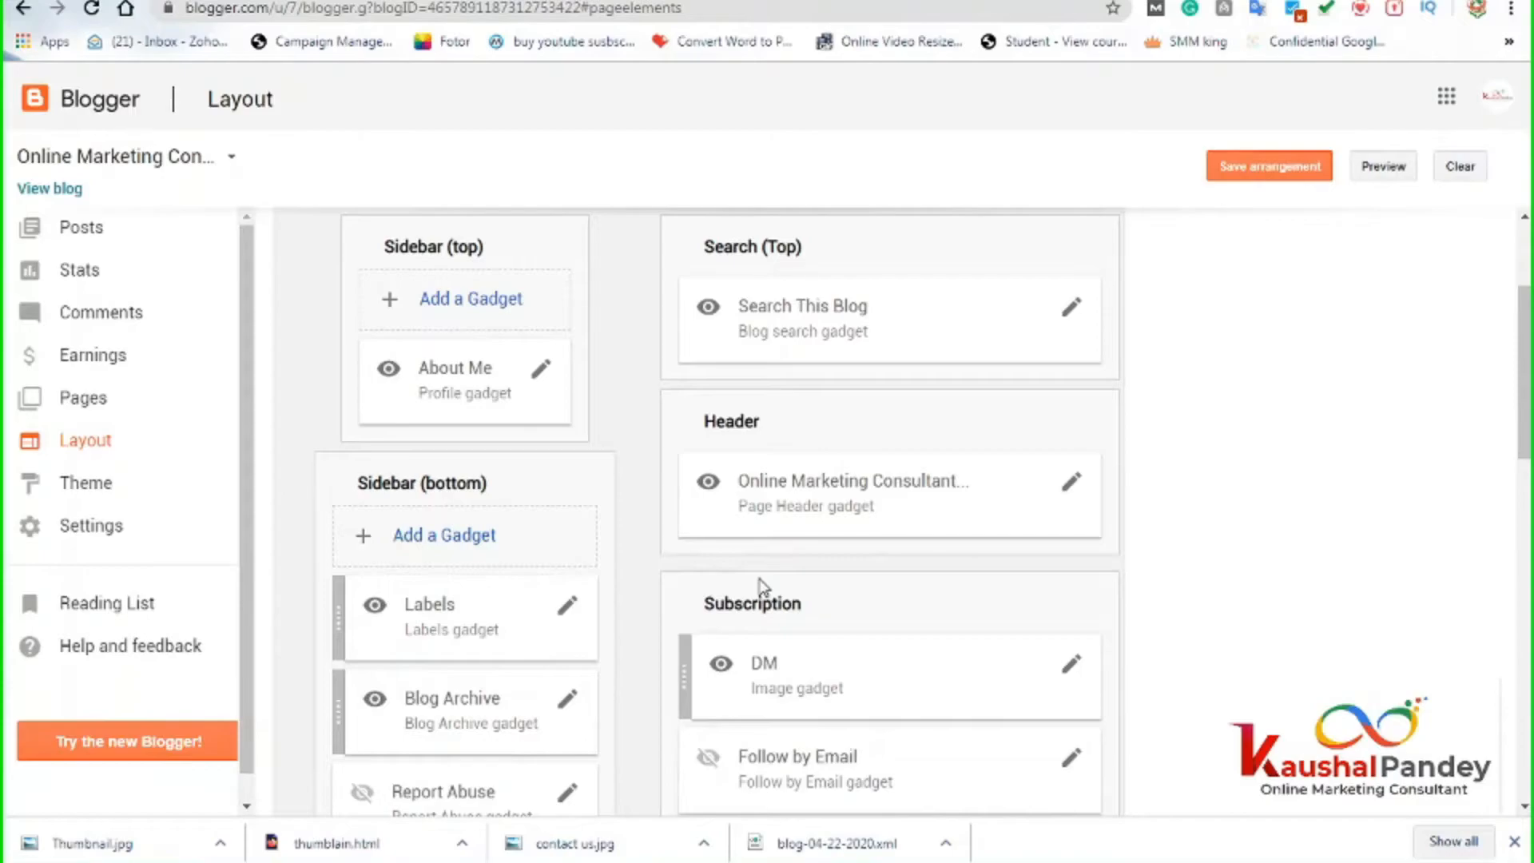
{"action": "scroll", "coordinate": [1166, 631], "scroll_direction": "down", "scroll_amount": 3}
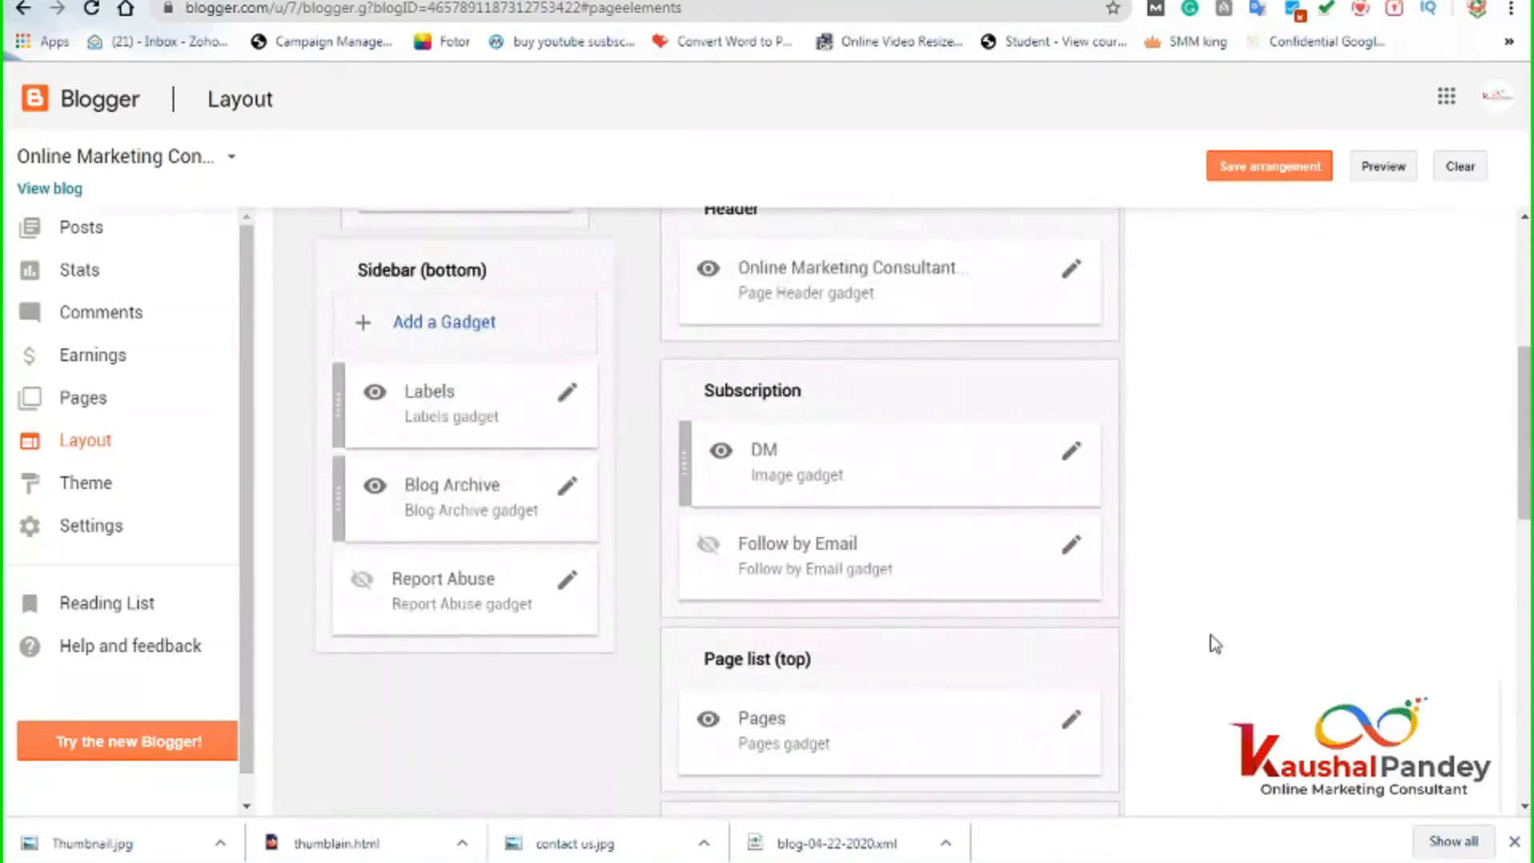
{"action": "scroll", "coordinate": [1210, 636], "scroll_direction": "up", "scroll_amount": 3}
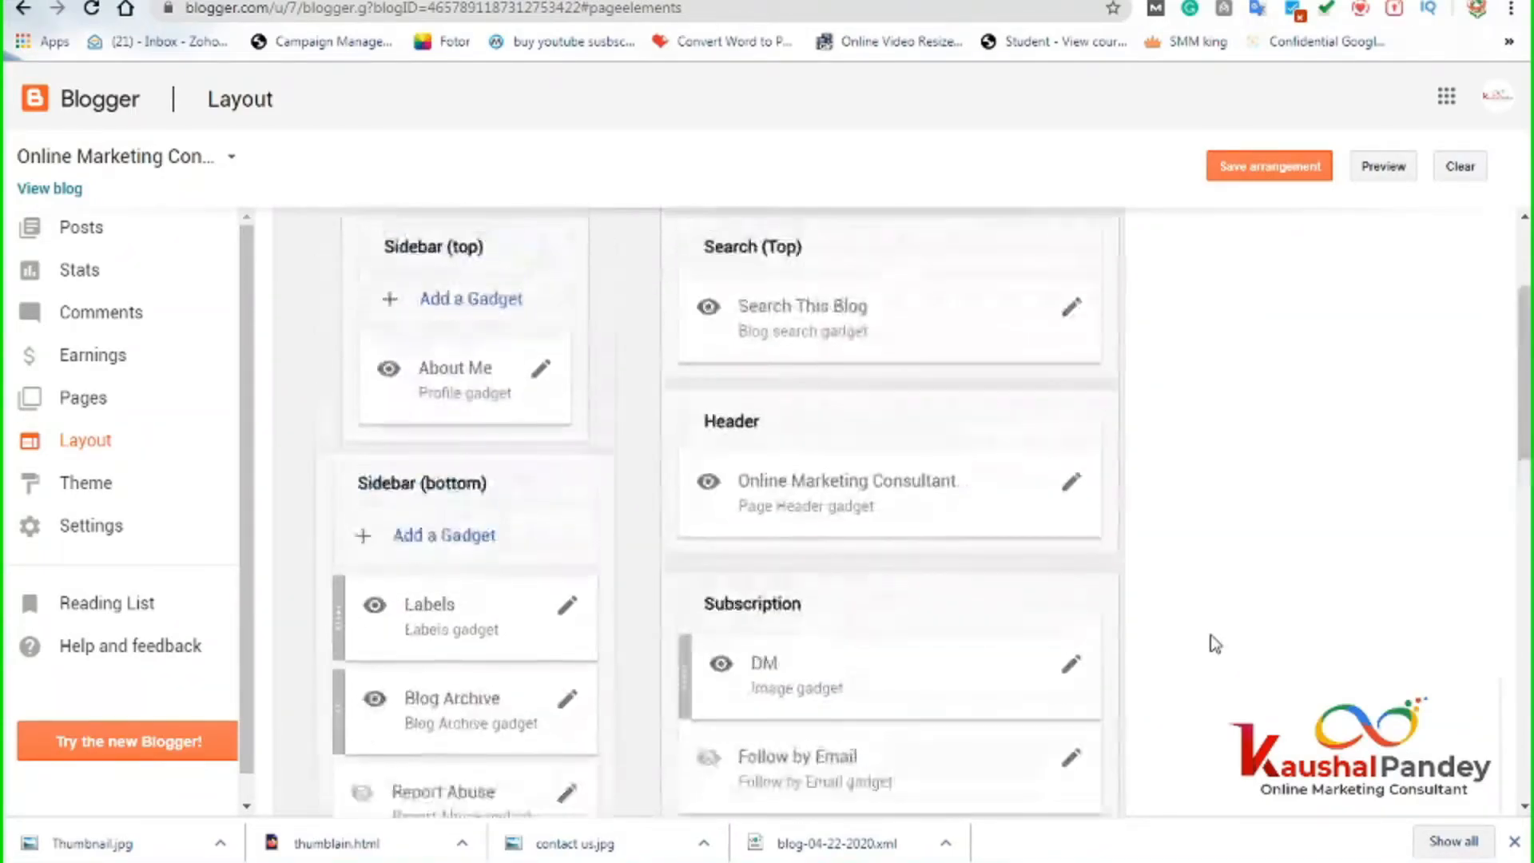
{"action": "scroll", "coordinate": [1210, 634], "scroll_direction": "up", "scroll_amount": 1}
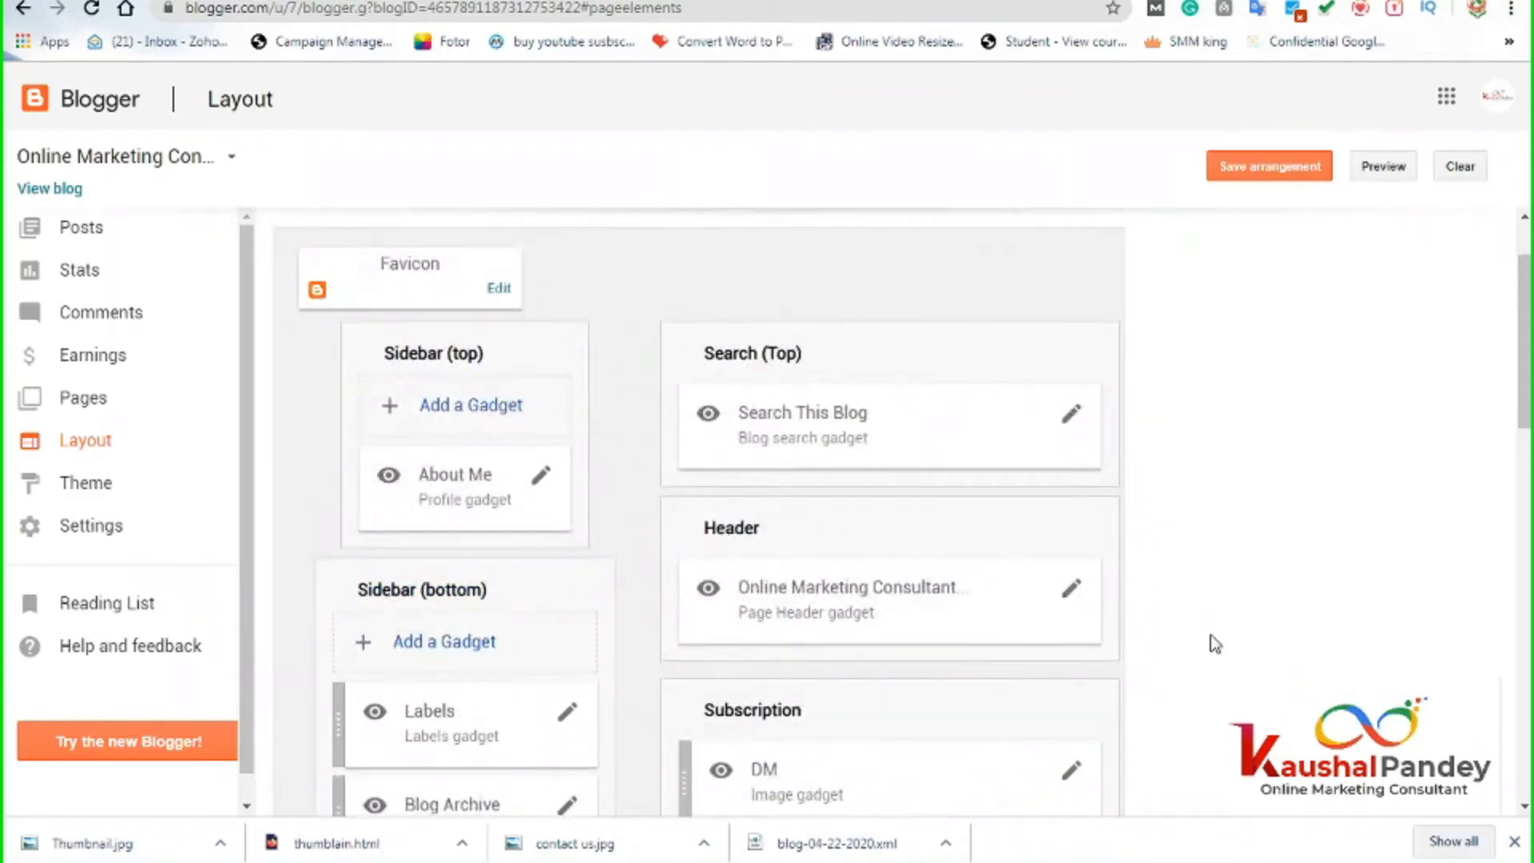
{"action": "scroll", "coordinate": [1209, 641], "scroll_direction": "down", "scroll_amount": 3}
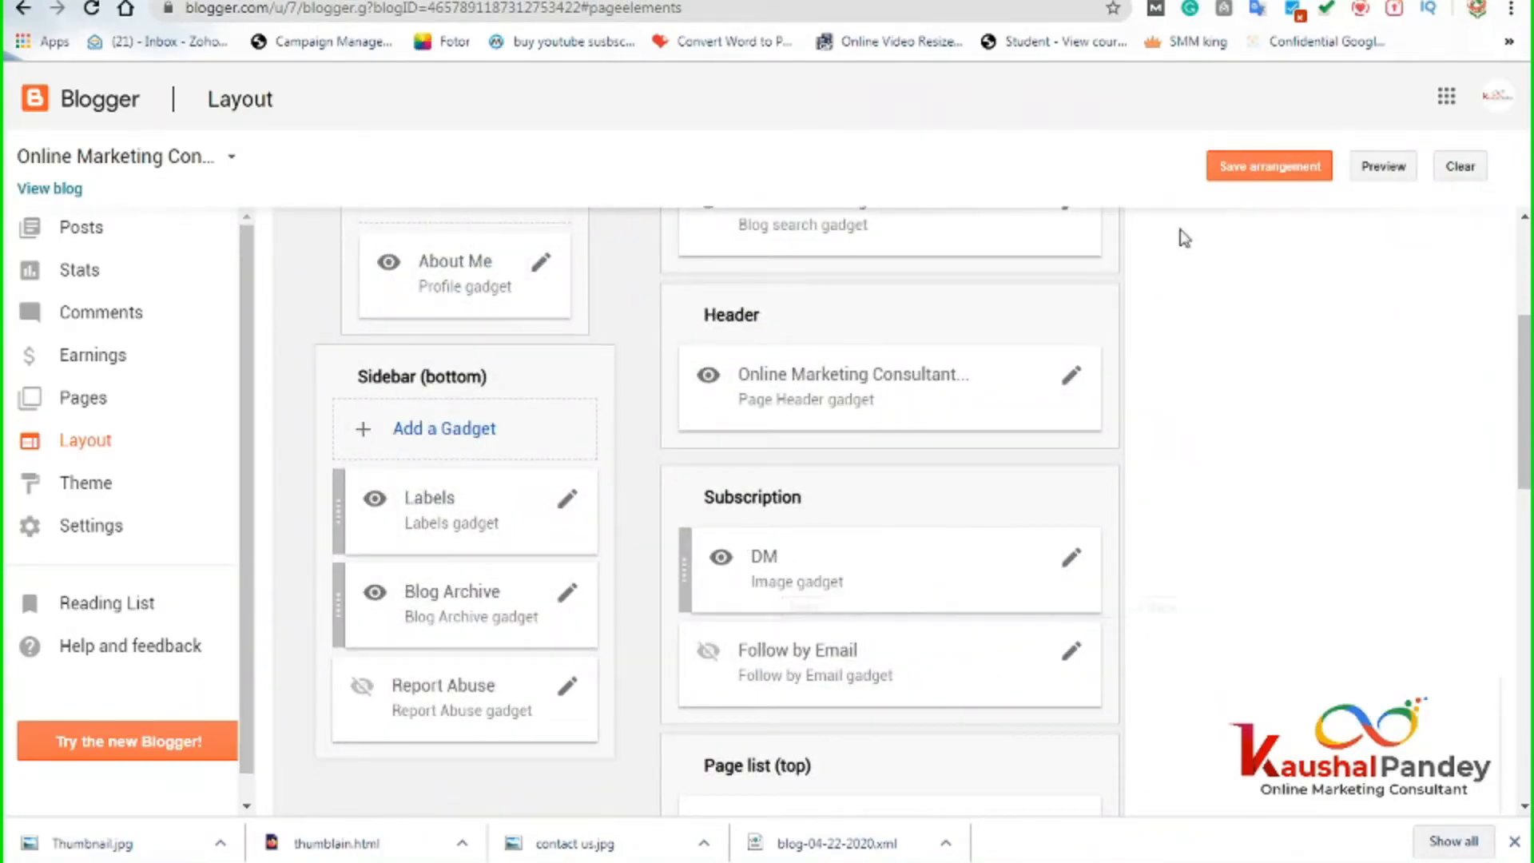
{"action": "left_click", "coordinate": [1218, 168]}
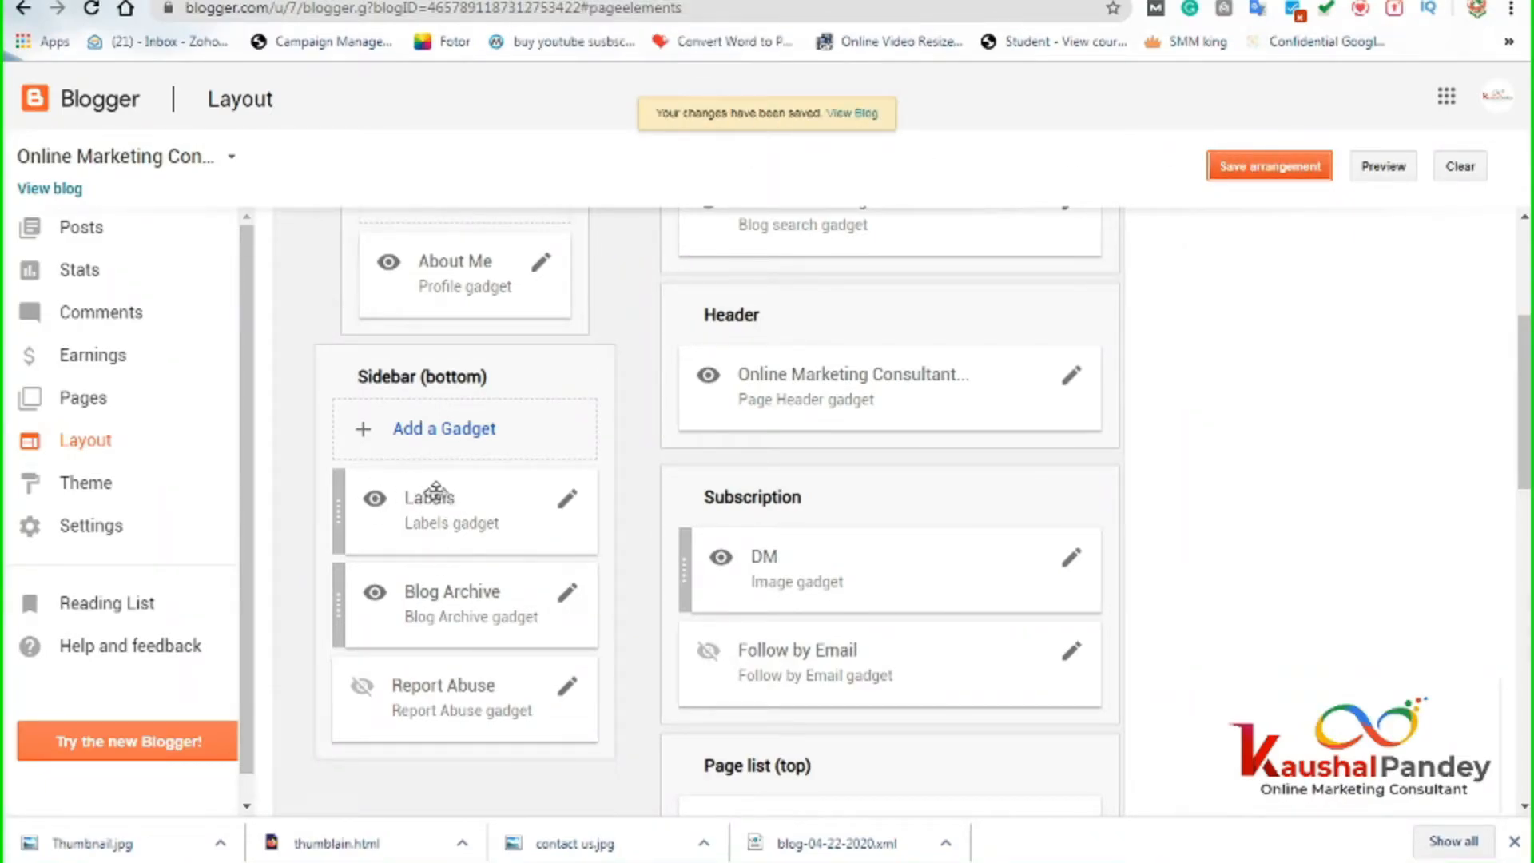
{"action": "left_click", "coordinate": [1256, 178]}
Reload the live blog twice to review the DM image's new position, then return to Layout.
{"action": "left_click", "coordinate": [607, 0]}
{"action": "left_click", "coordinate": [453, 11]}
{"action": "key", "text": "Return"}
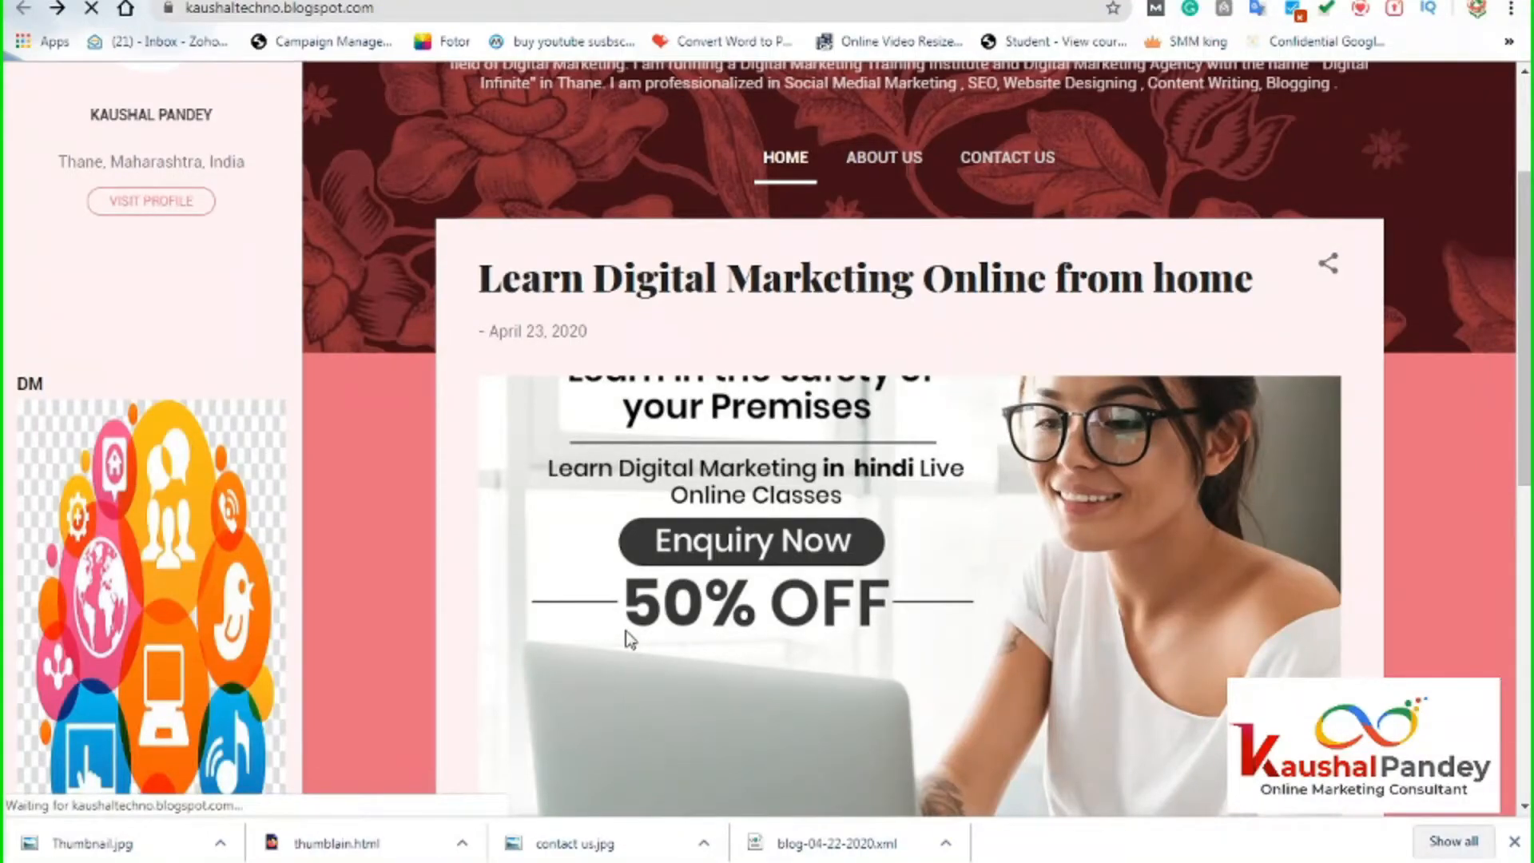
{"action": "scroll", "coordinate": [625, 630], "scroll_direction": "down", "scroll_amount": 6}
{"action": "scroll", "coordinate": [628, 631], "scroll_direction": "down", "scroll_amount": 1}
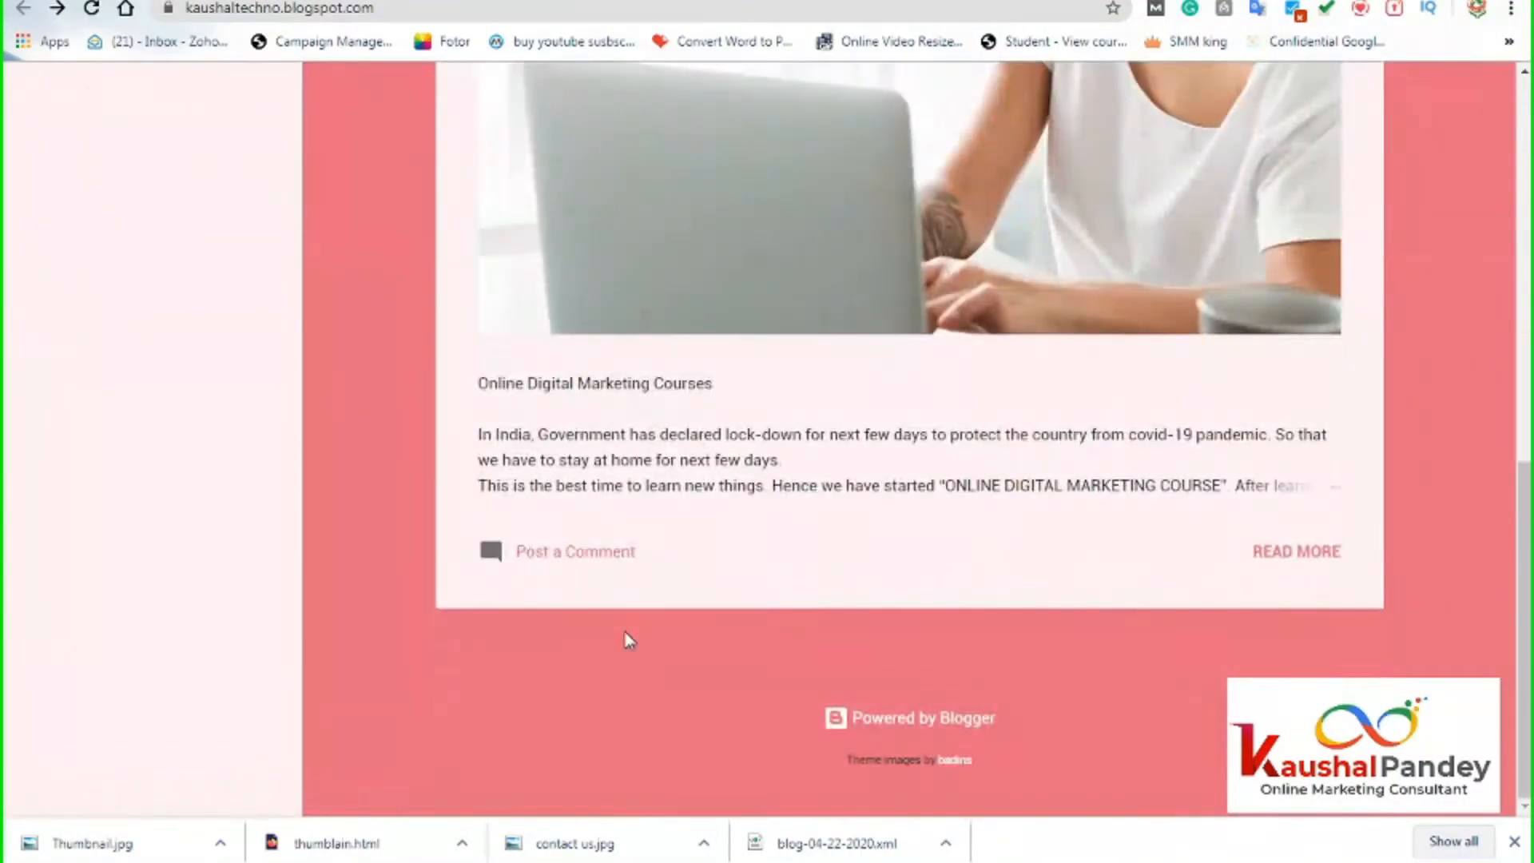
{"action": "scroll", "coordinate": [629, 631], "scroll_direction": "up", "scroll_amount": 8}
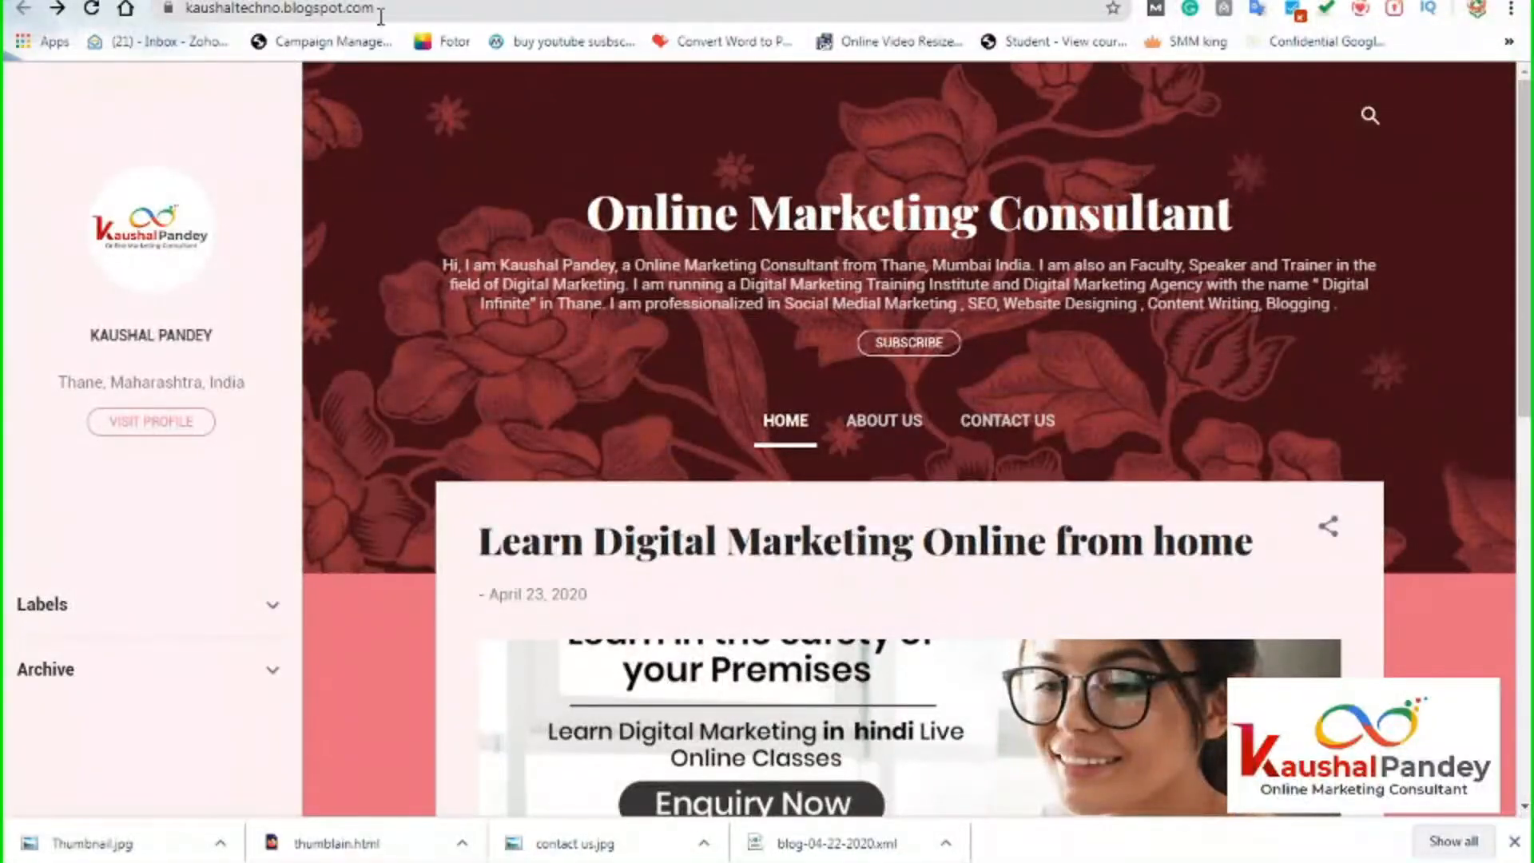
{"action": "left_click", "coordinate": [387, 7]}
{"action": "key", "text": "Return"}
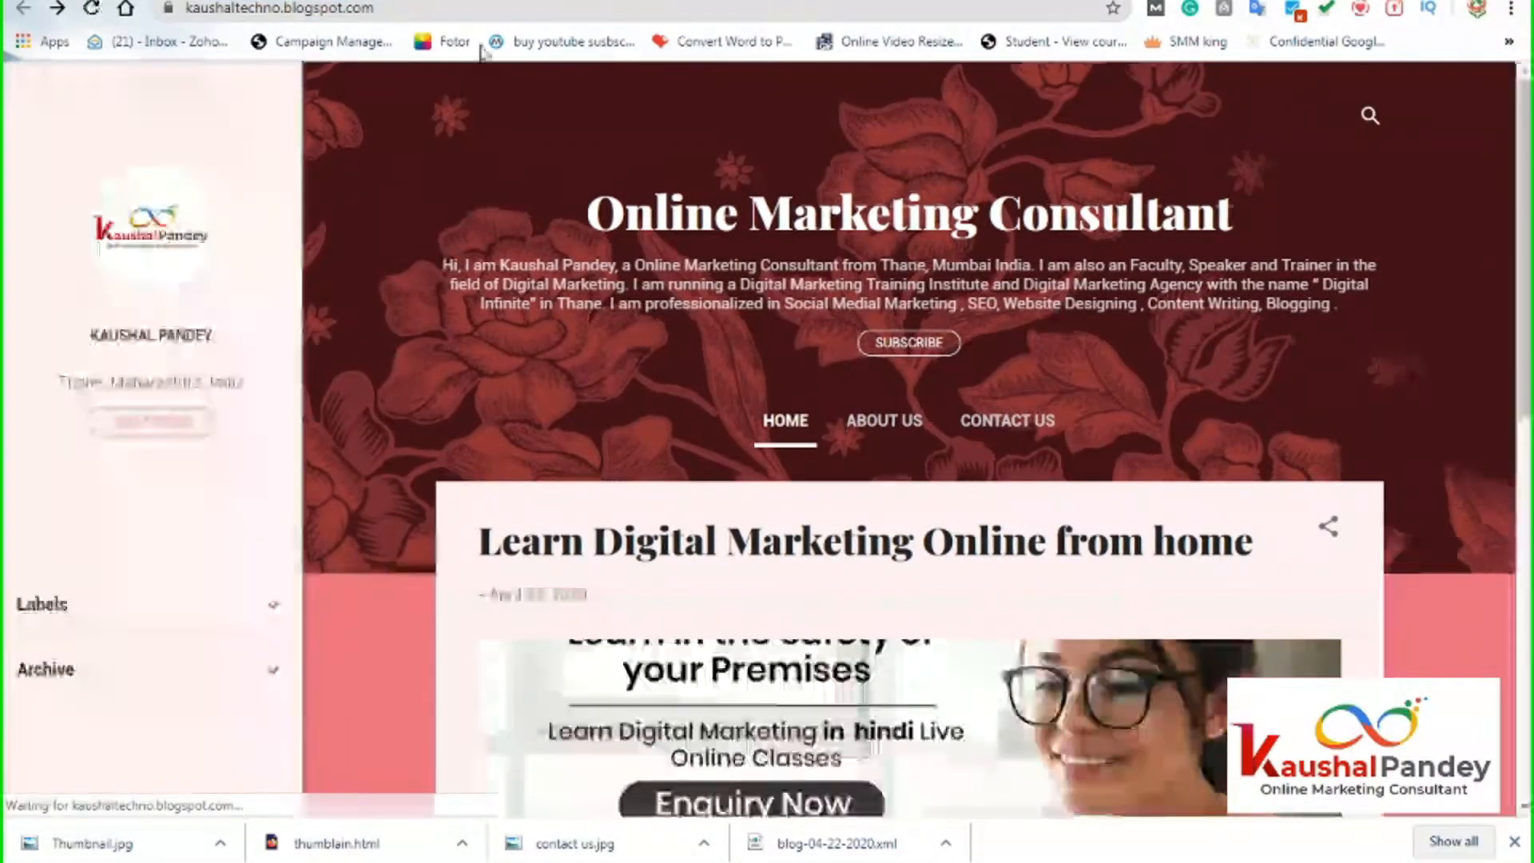
{"action": "scroll", "coordinate": [586, 586], "scroll_direction": "down", "scroll_amount": 9}
{"action": "scroll", "coordinate": [583, 586], "scroll_direction": "down", "scroll_amount": 2}
{"action": "scroll", "coordinate": [583, 586], "scroll_direction": "up", "scroll_amount": 10}
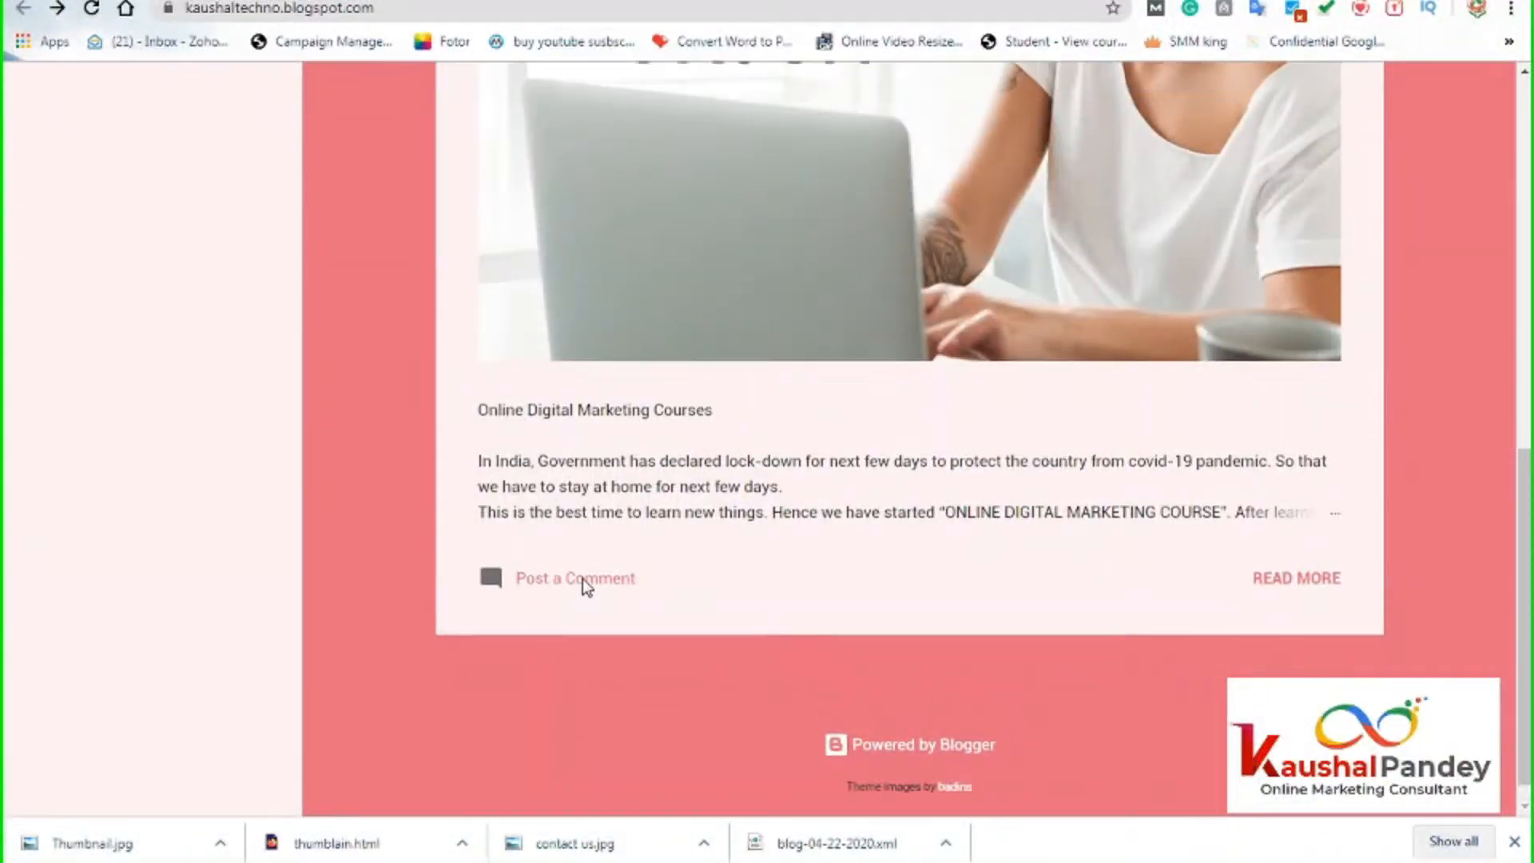
{"action": "scroll", "coordinate": [304, 606], "scroll_direction": "down", "scroll_amount": 4}
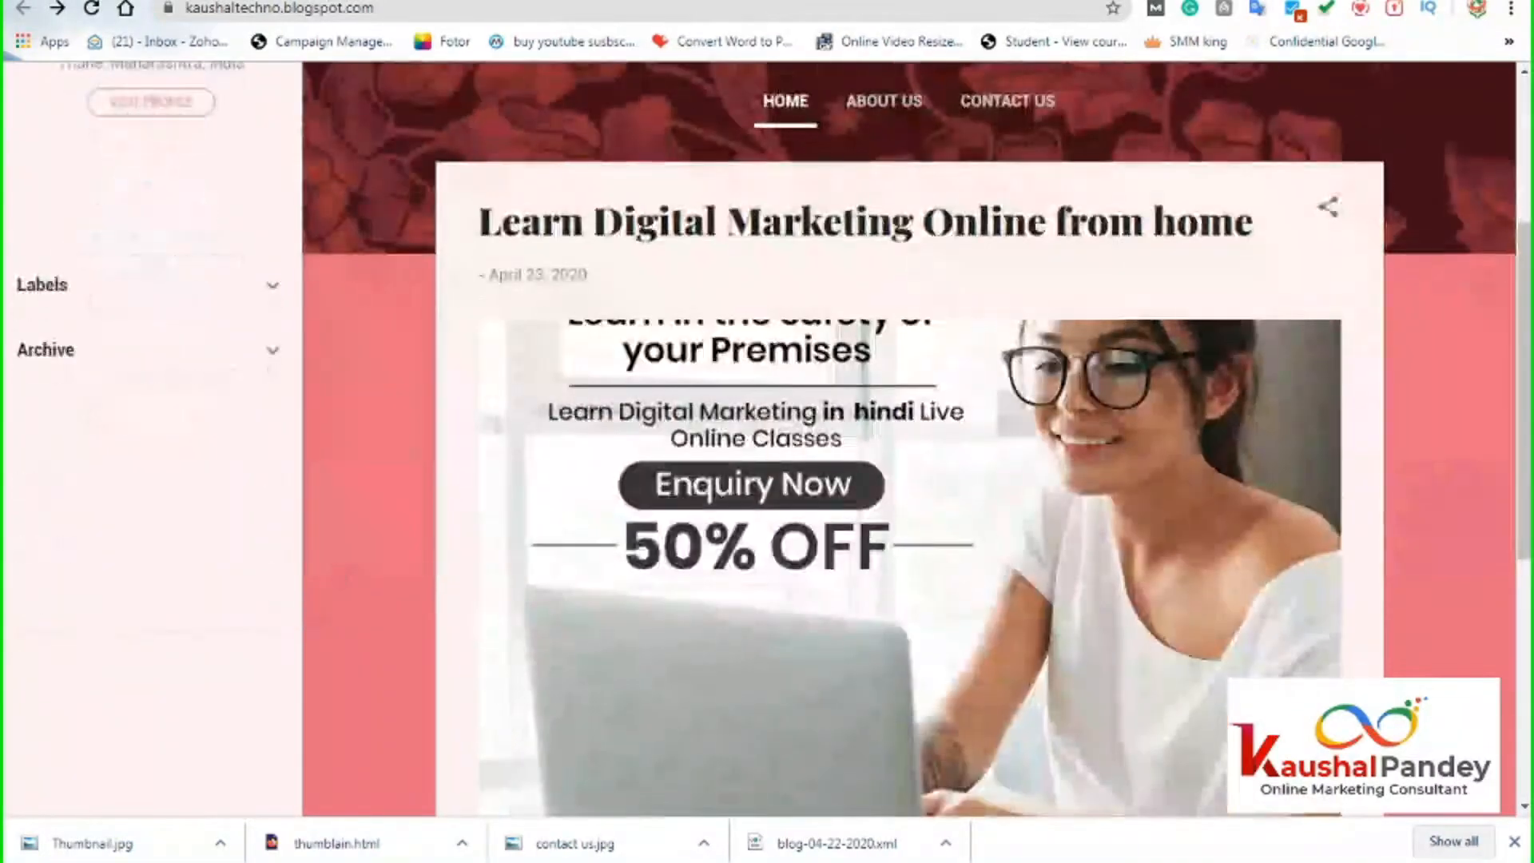
{"action": "key", "text": "ctrl+Tab"}
{"action": "scroll", "coordinate": [923, 733], "scroll_direction": "down", "scroll_amount": 1}
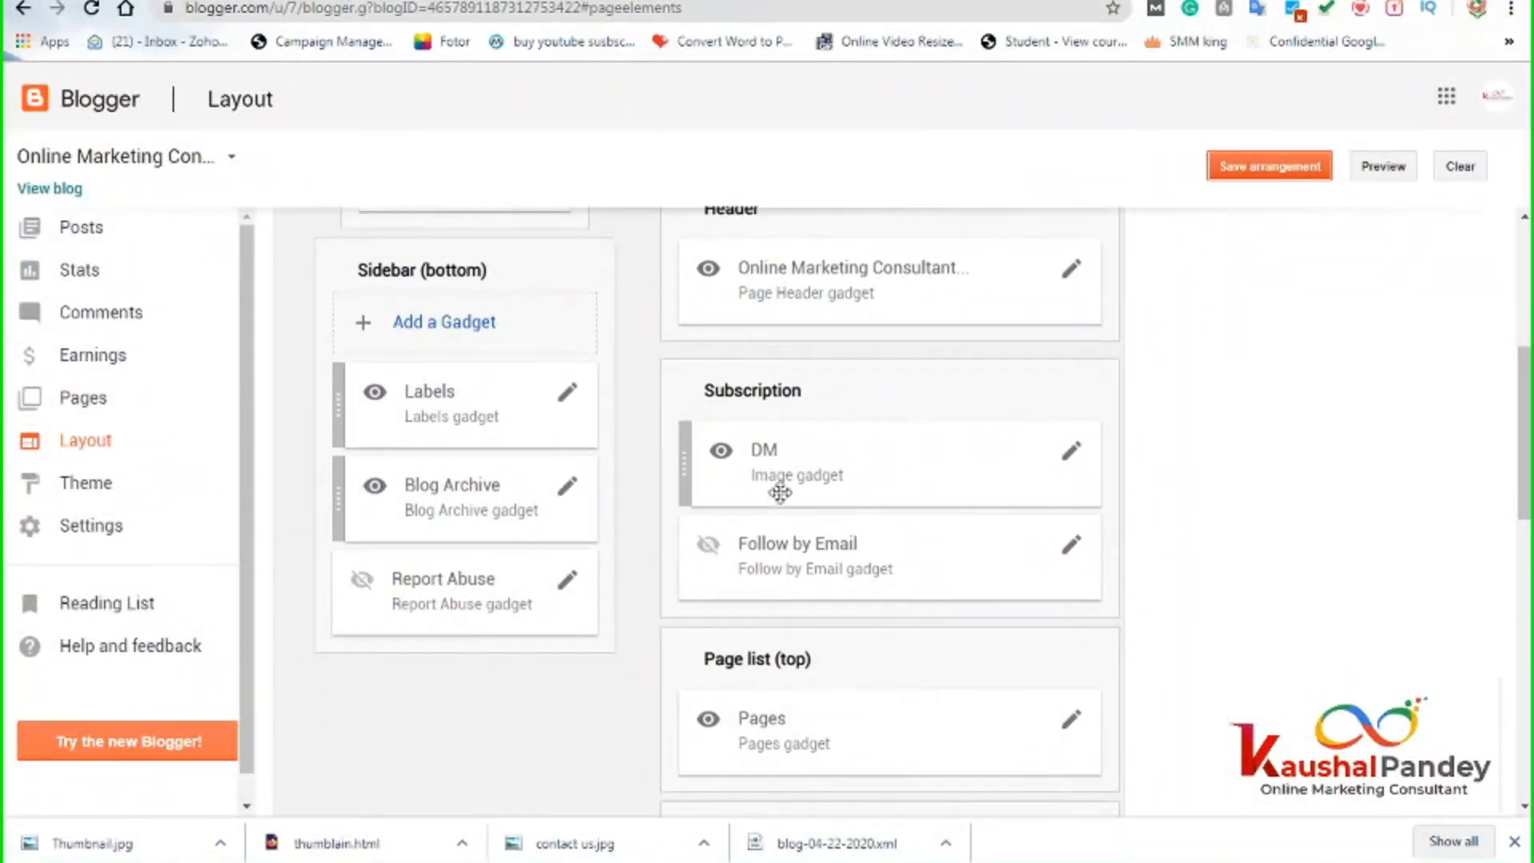
Move the DM gadget up into Search (Top) below Search This Blog and save the layout.
{"action": "scroll", "coordinate": [938, 679], "scroll_direction": "down", "scroll_amount": 3}
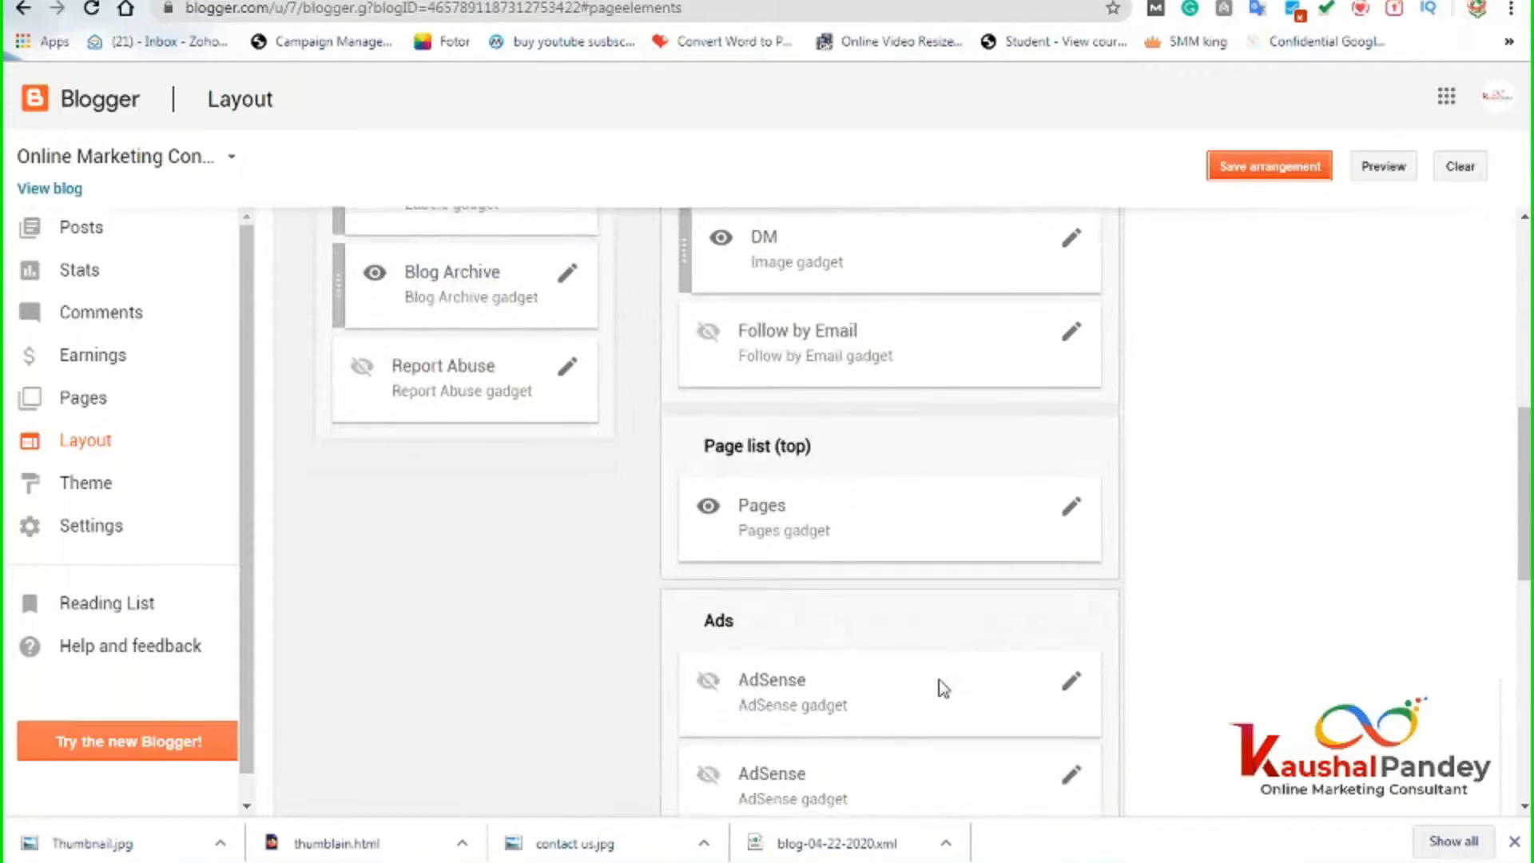
{"action": "left_click_drag", "start_coordinate": [684, 263], "coordinate": [674, 228]}
{"action": "scroll", "coordinate": [831, 504], "scroll_direction": "up", "scroll_amount": 4}
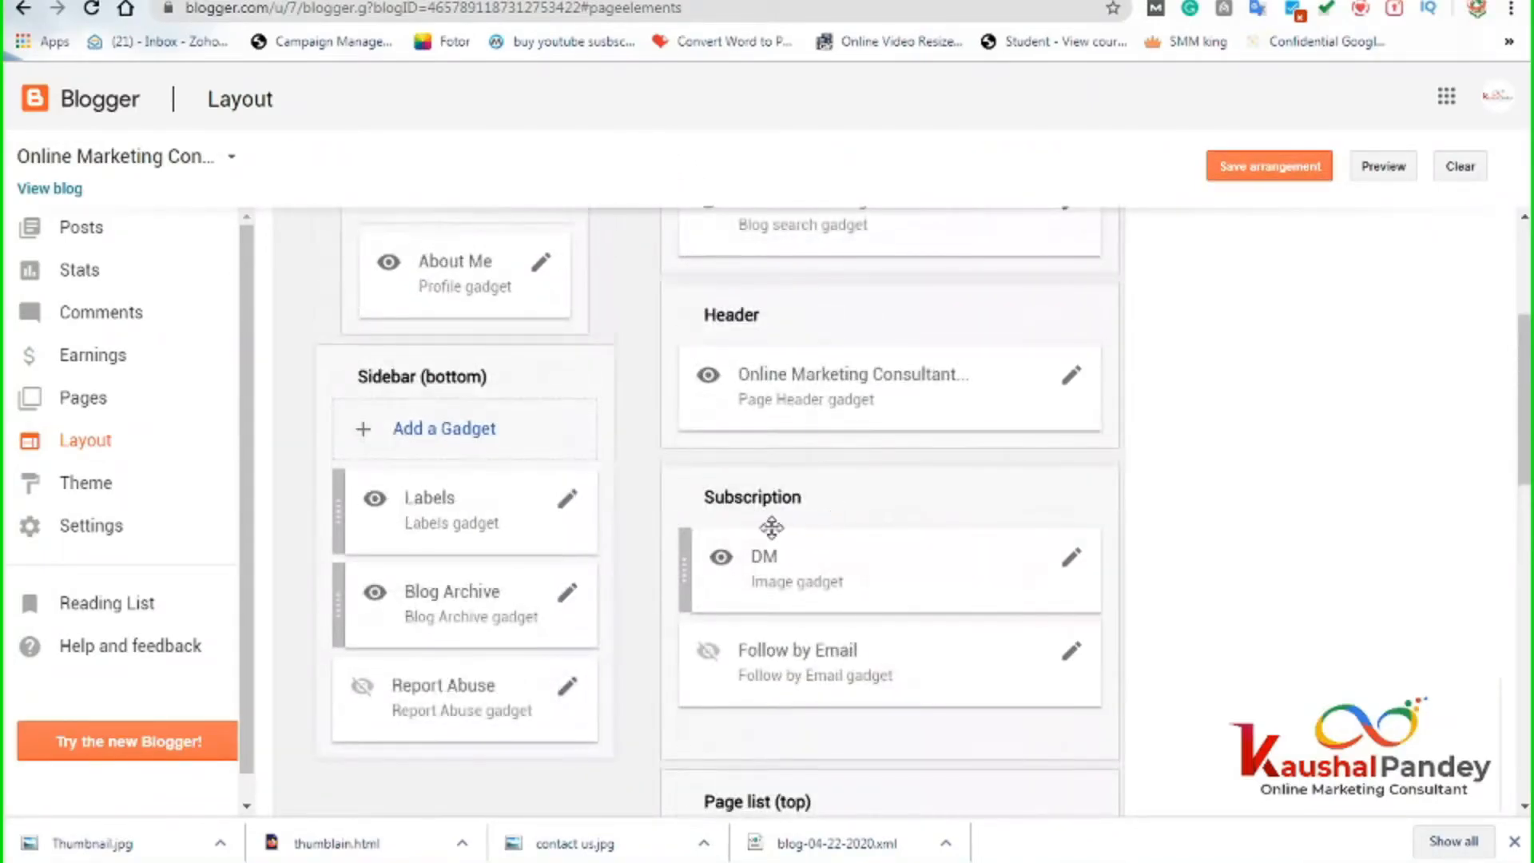
{"action": "left_click_drag", "start_coordinate": [682, 523], "coordinate": [678, 396]}
{"action": "left_click_drag", "start_coordinate": [688, 566], "coordinate": [688, 341]}
{"action": "left_click_drag", "start_coordinate": [688, 541], "coordinate": [688, 233]}
{"action": "scroll", "coordinate": [974, 498], "scroll_direction": "up", "scroll_amount": 4}
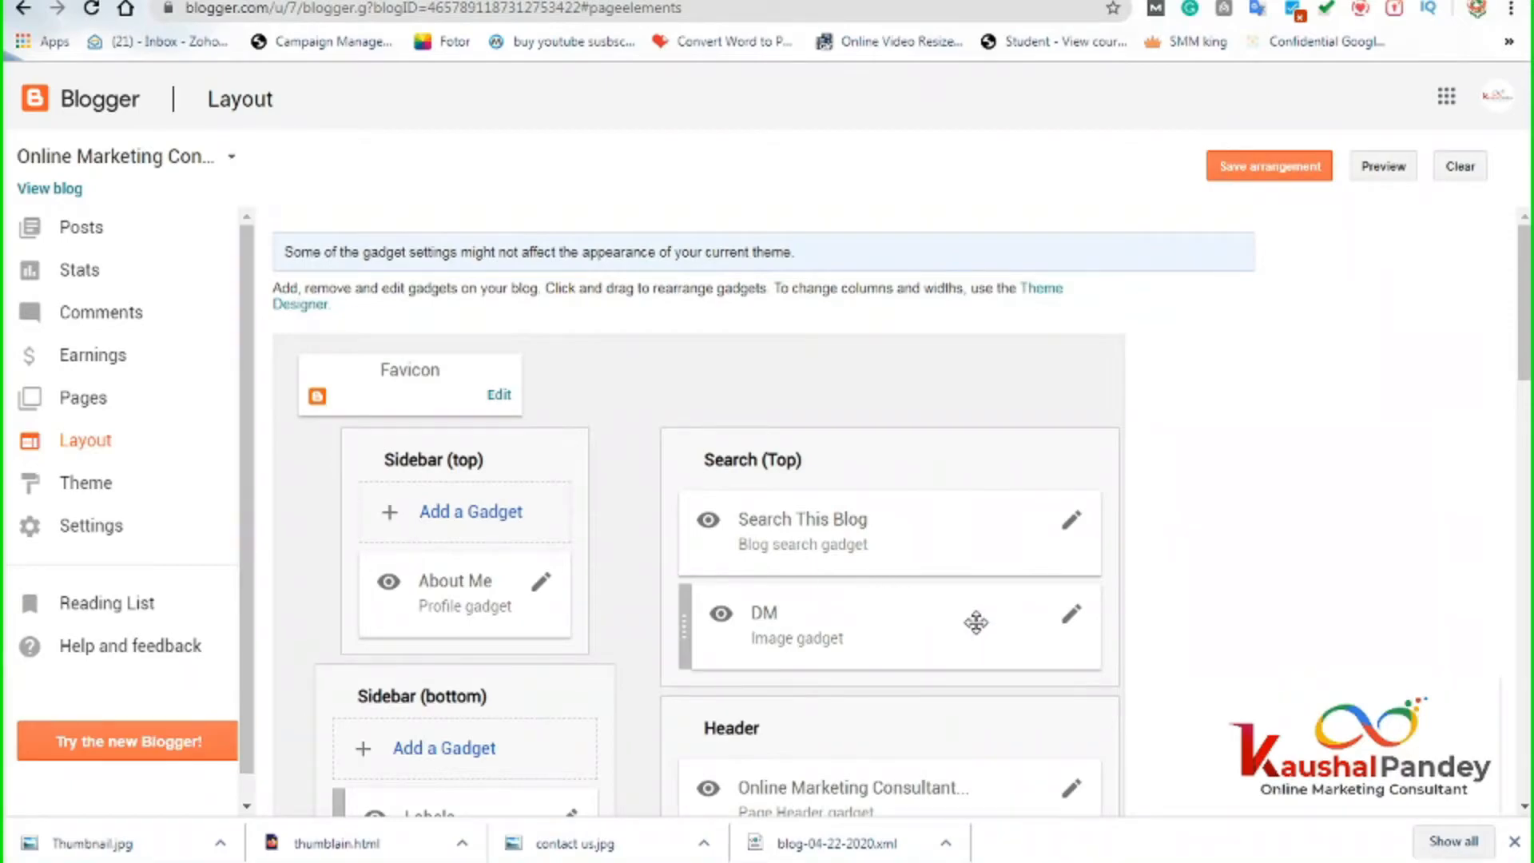
{"action": "left_click", "coordinate": [1229, 169]}
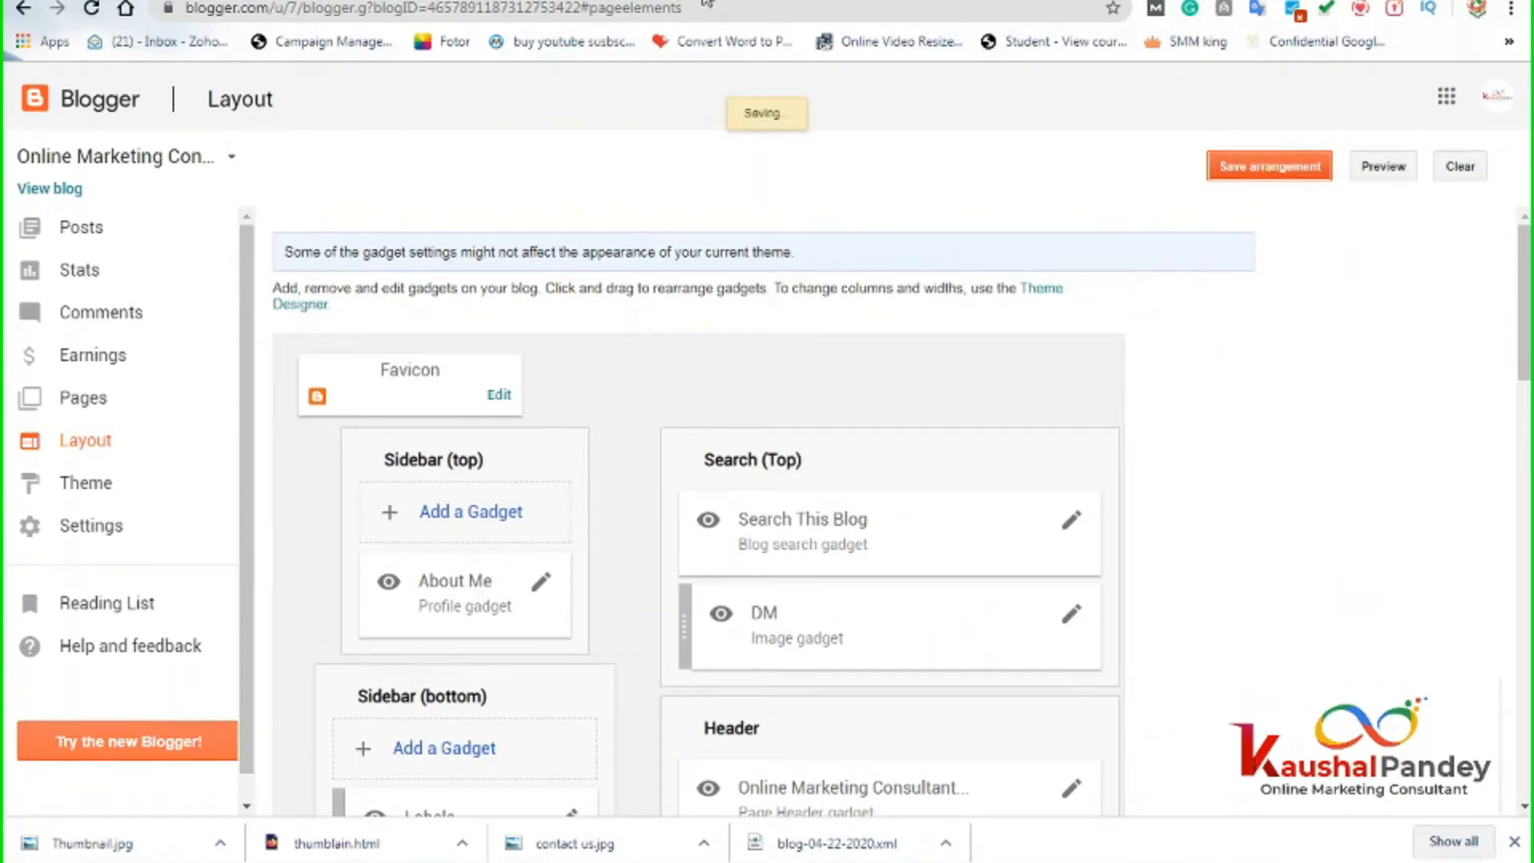
{"action": "left_click", "coordinate": [551, 1]}
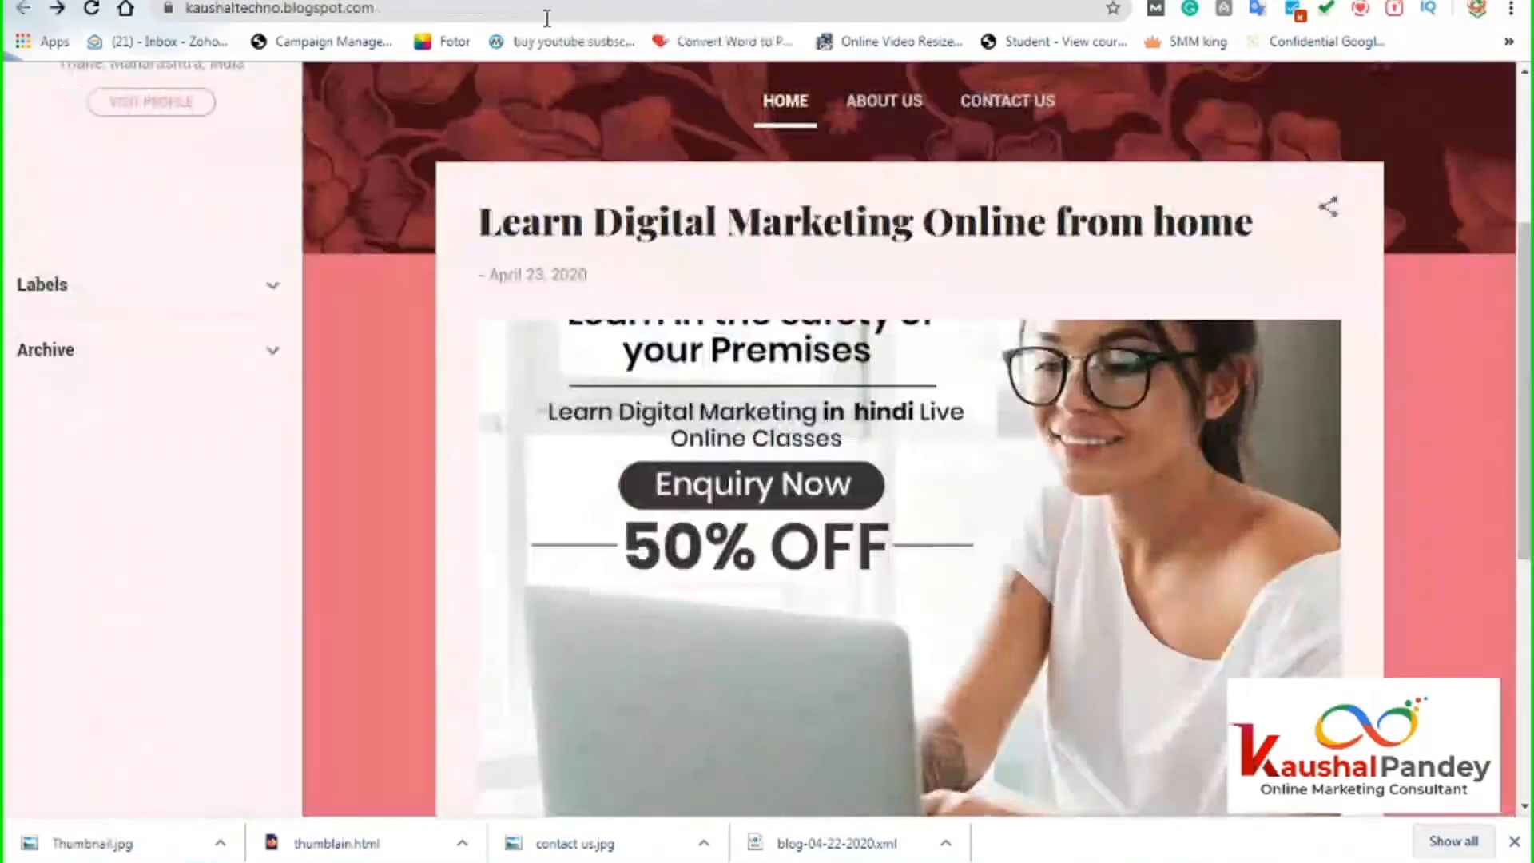
Reload the live blog twice to check DM now appears under Search This Blog.
{"action": "left_click", "coordinate": [548, 9]}
{"action": "key", "text": "Return"}
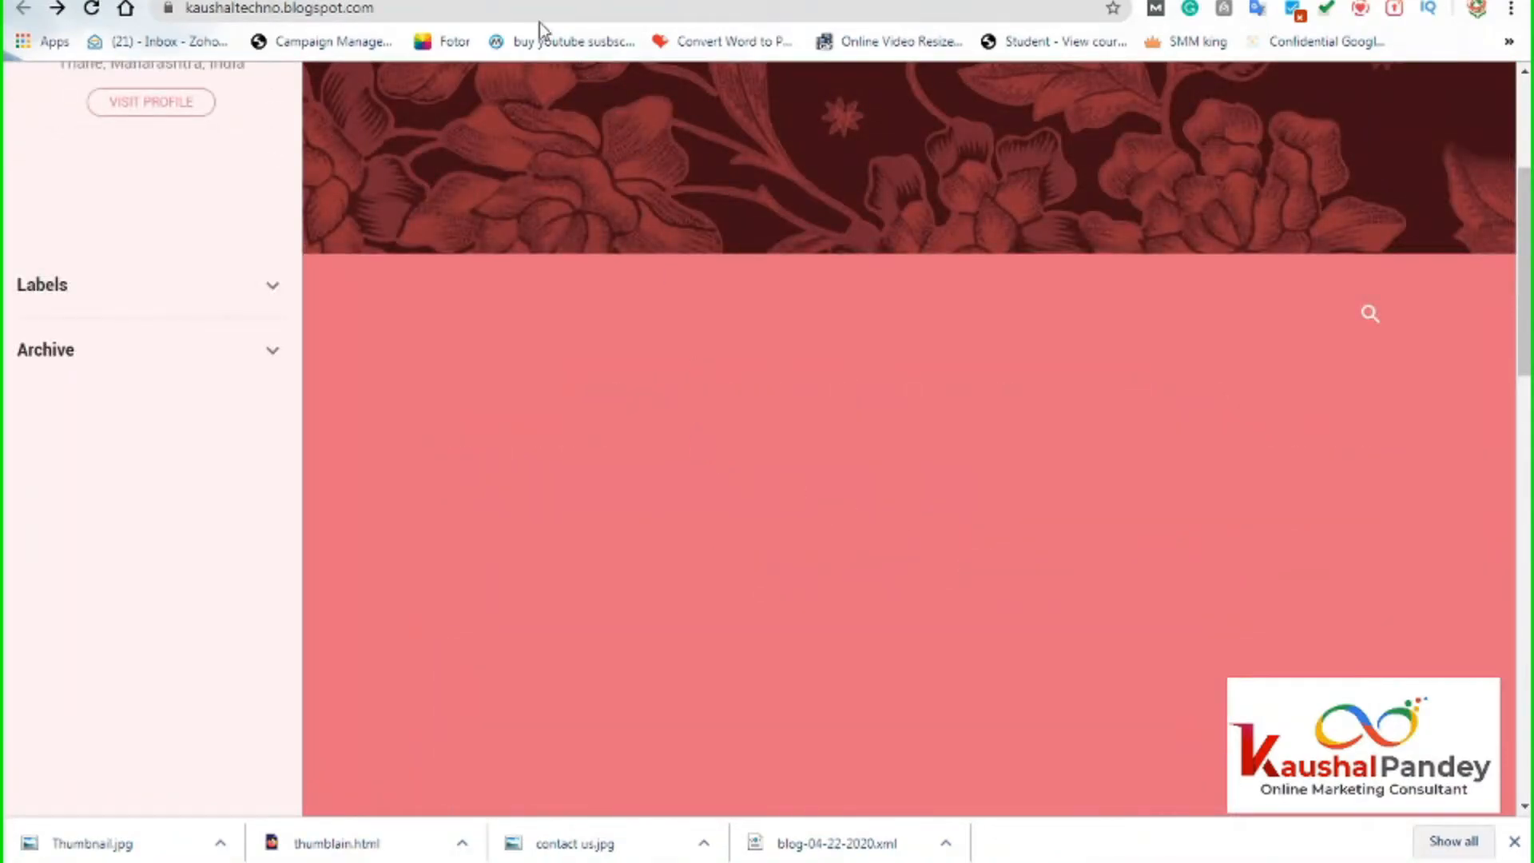
{"action": "left_click", "coordinate": [471, 8]}
{"action": "key", "text": "Return"}
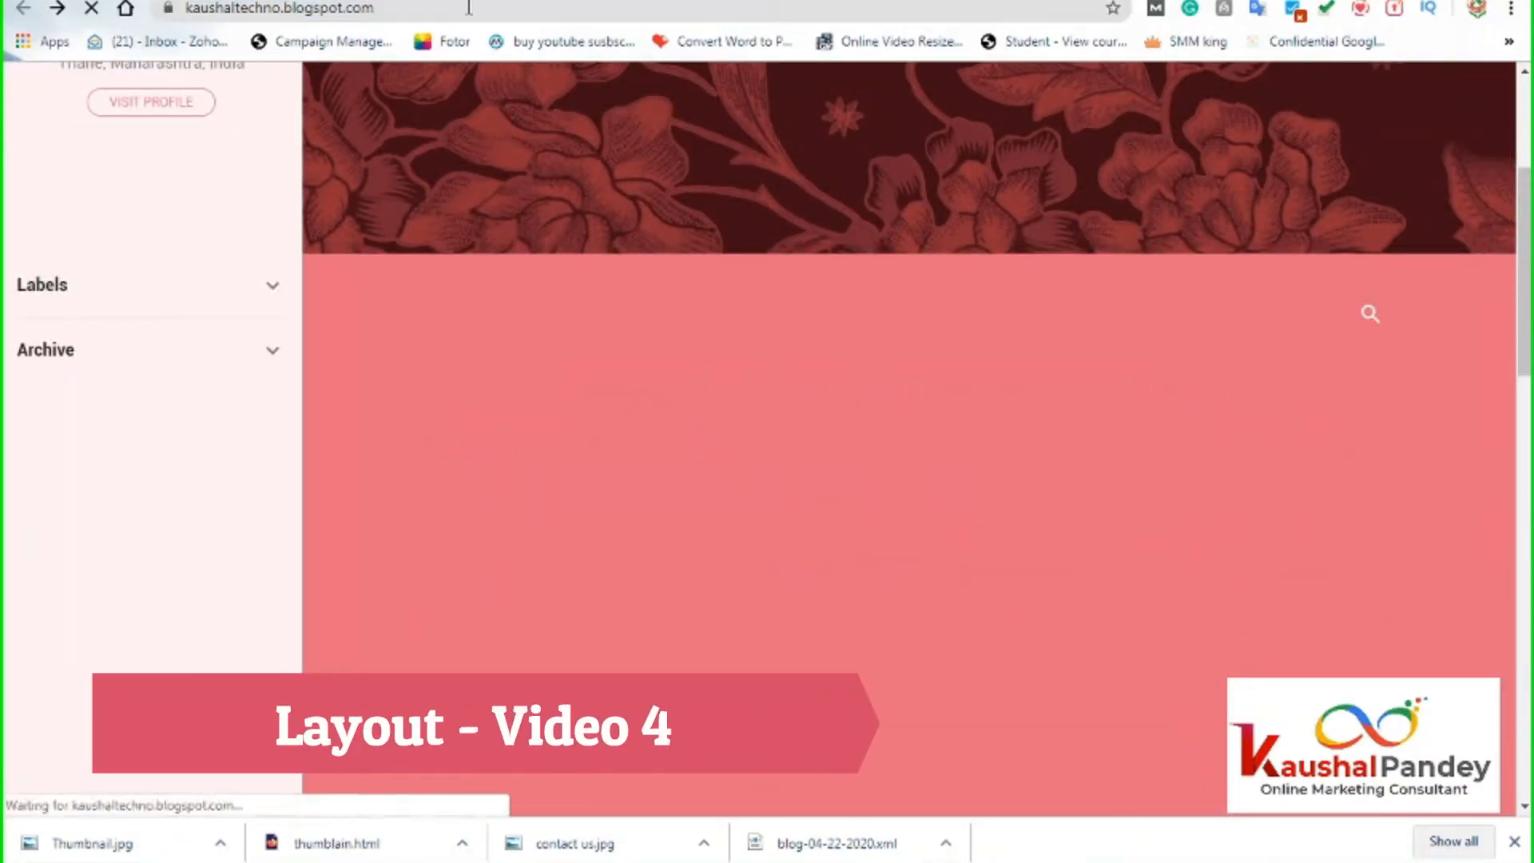
{"action": "scroll", "coordinate": [717, 601], "scroll_direction": "down", "scroll_amount": 3}
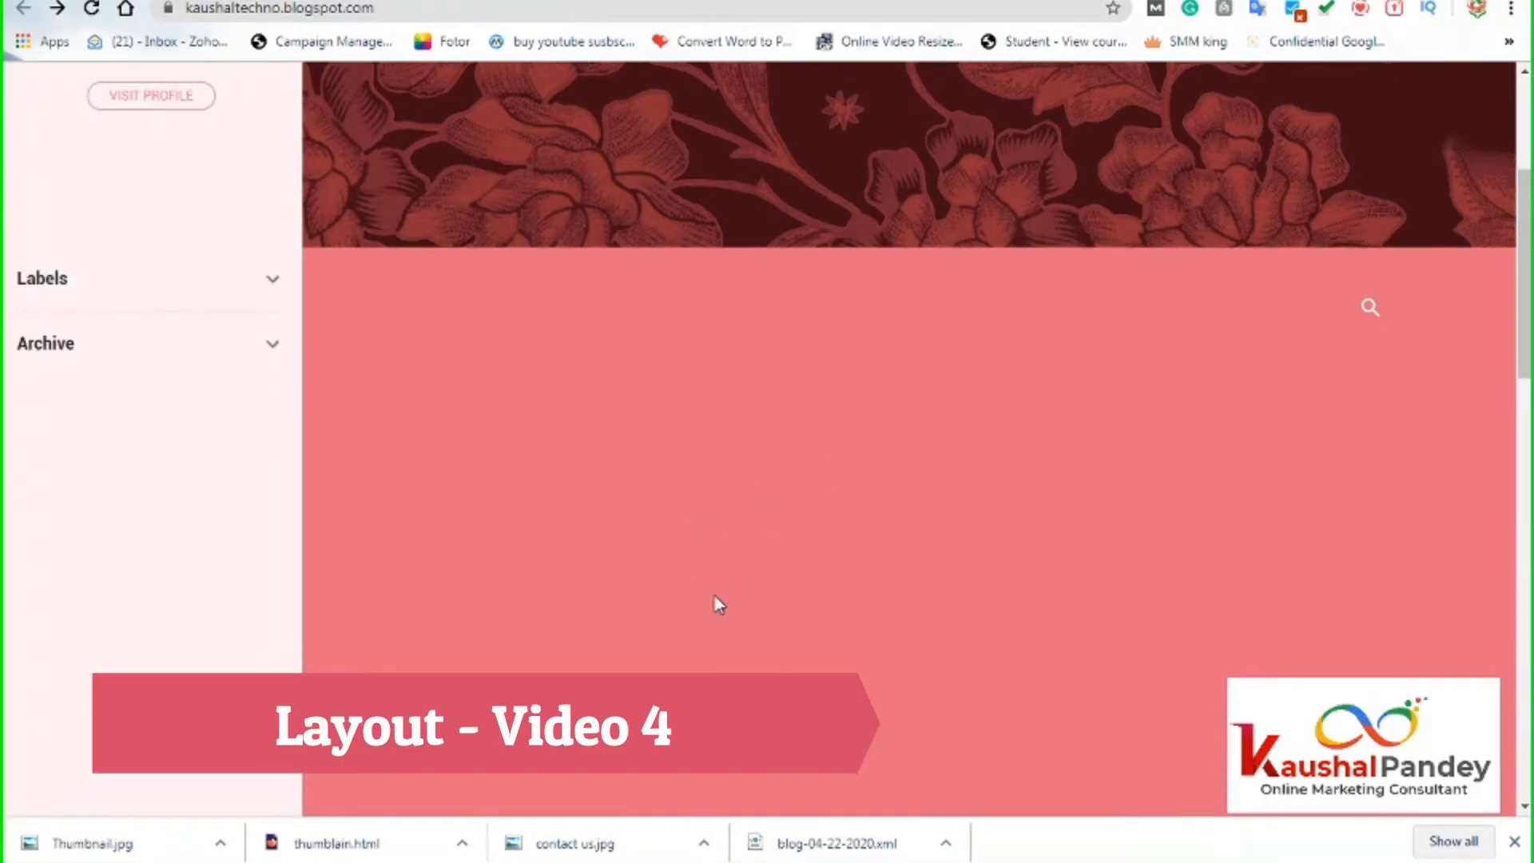
{"action": "scroll", "coordinate": [718, 588], "scroll_direction": "up", "scroll_amount": 4}
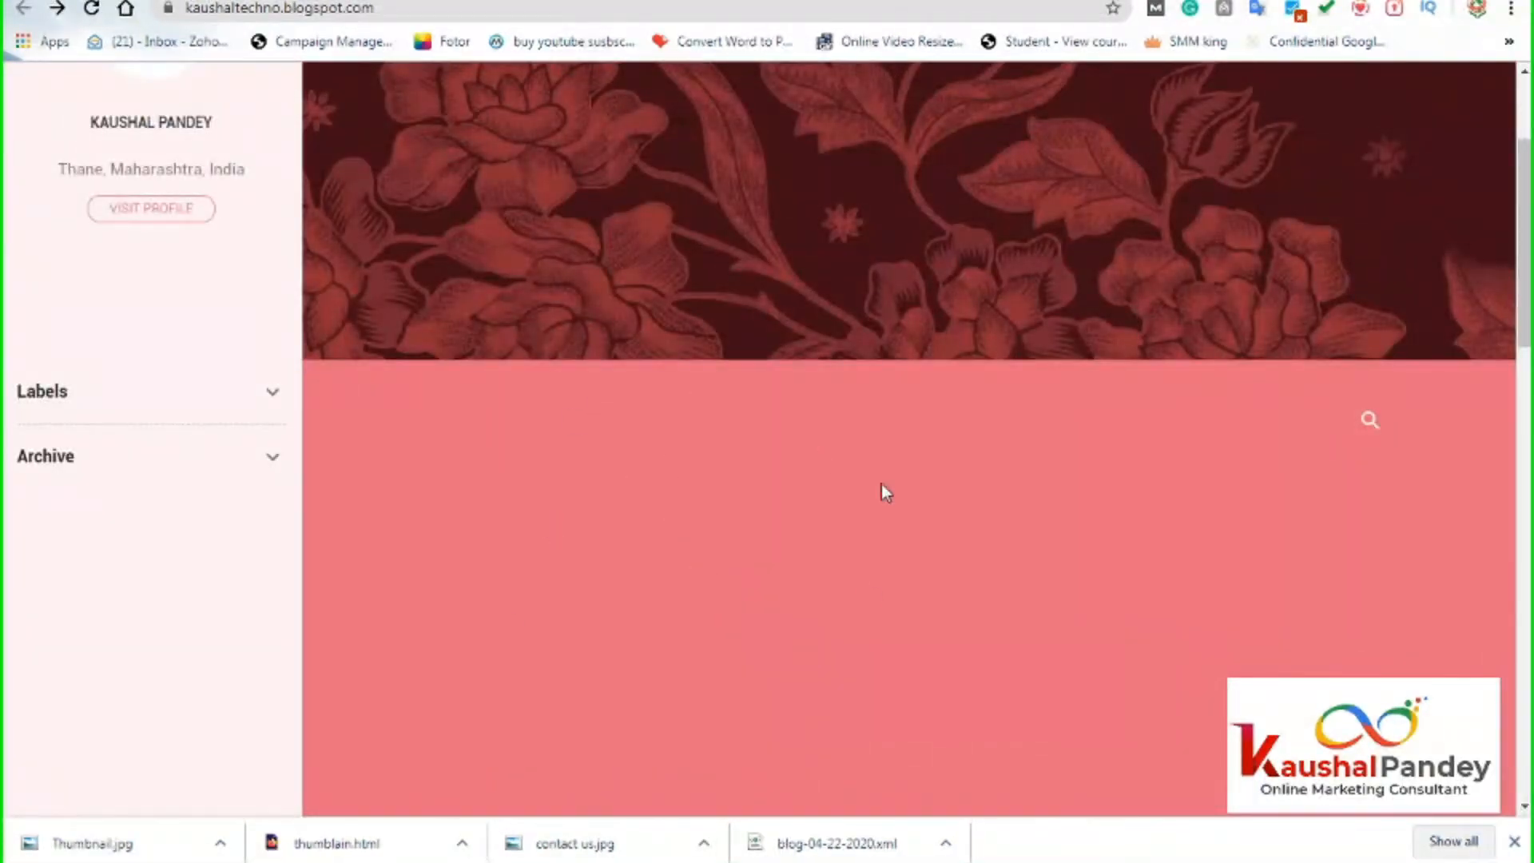
{"action": "scroll", "coordinate": [911, 532], "scroll_direction": "up", "scroll_amount": 3}
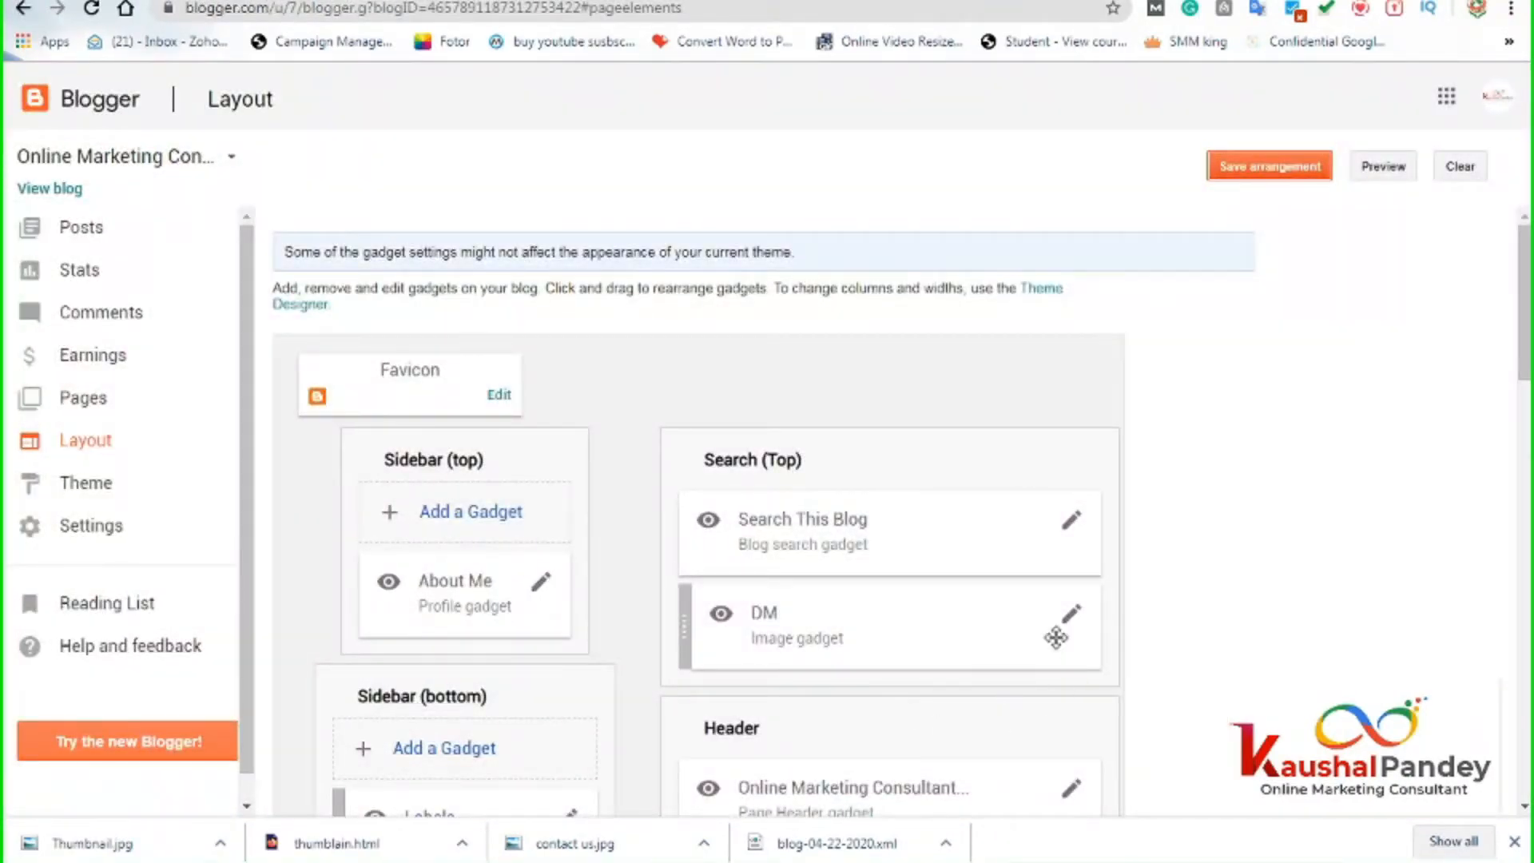
Remove the DM image gadget from Search (Top) and confirm the deletion.
{"action": "left_click", "coordinate": [1072, 616]}
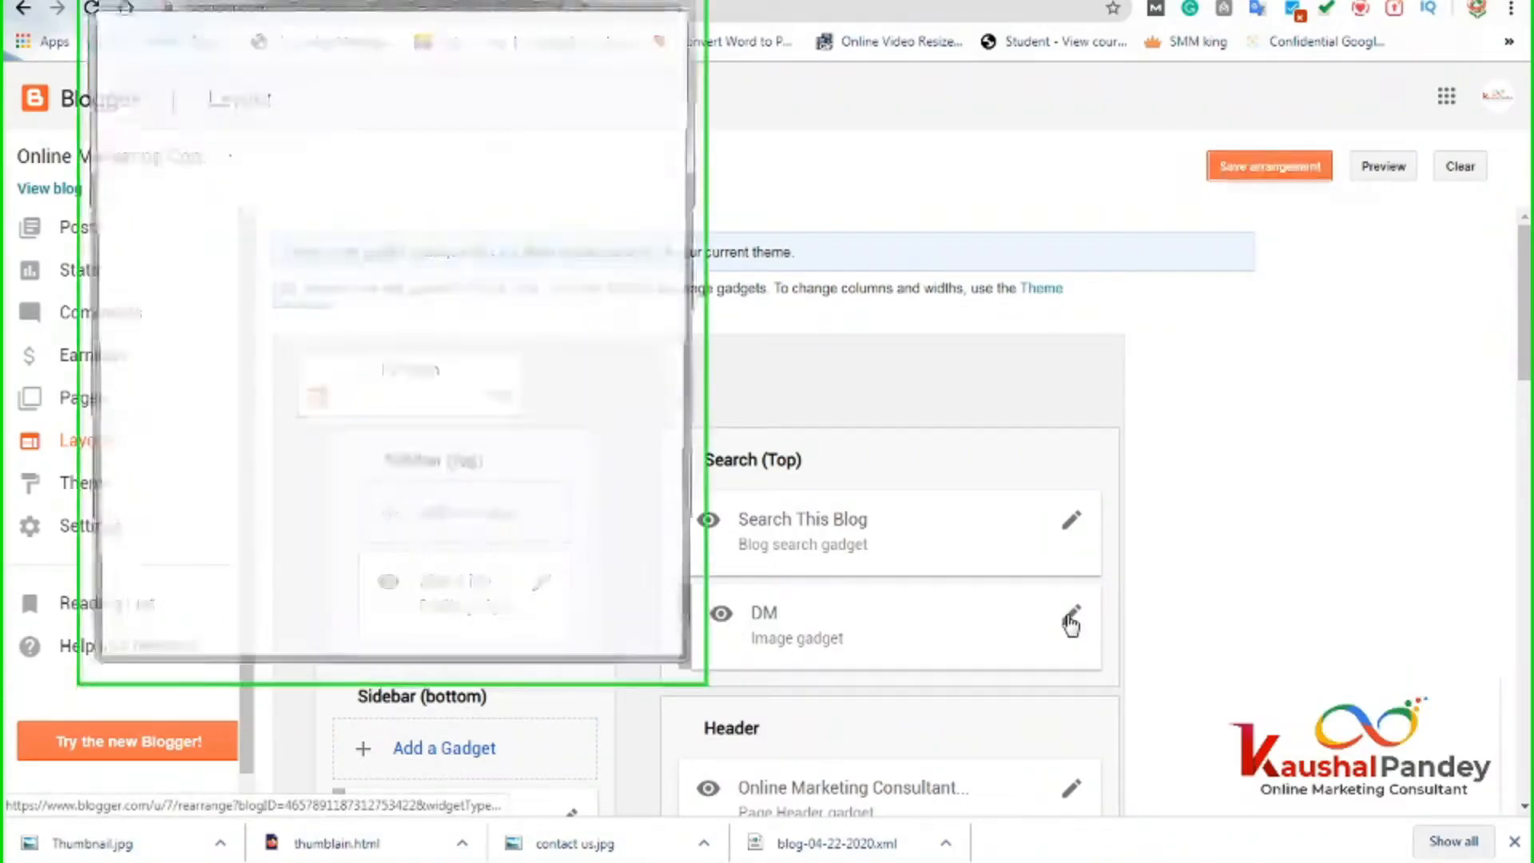
{"action": "scroll", "coordinate": [464, 594], "scroll_direction": "down", "scroll_amount": 4}
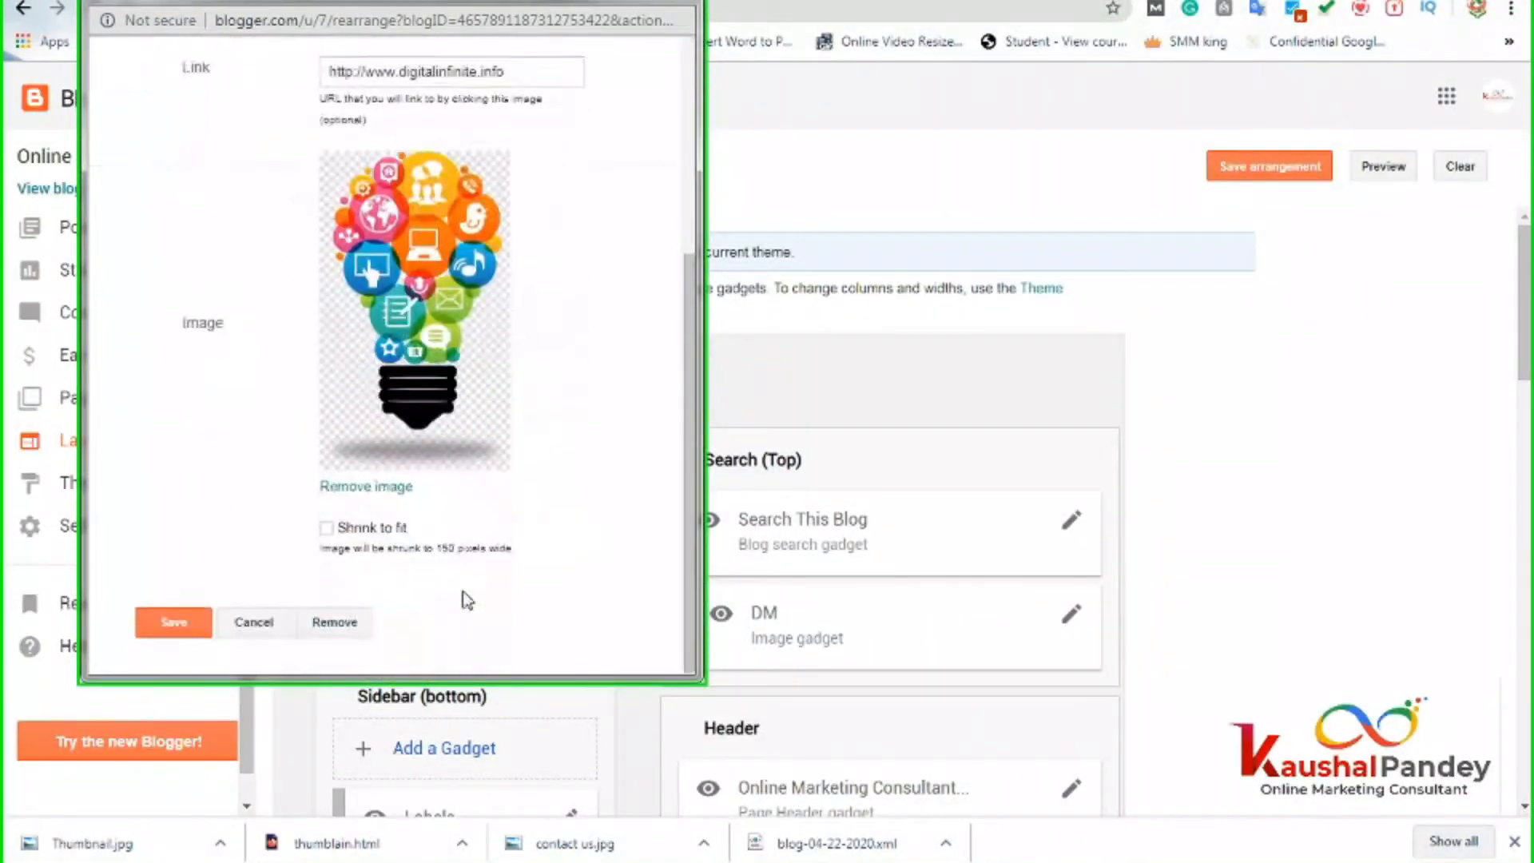
{"action": "left_click", "coordinate": [344, 624]}
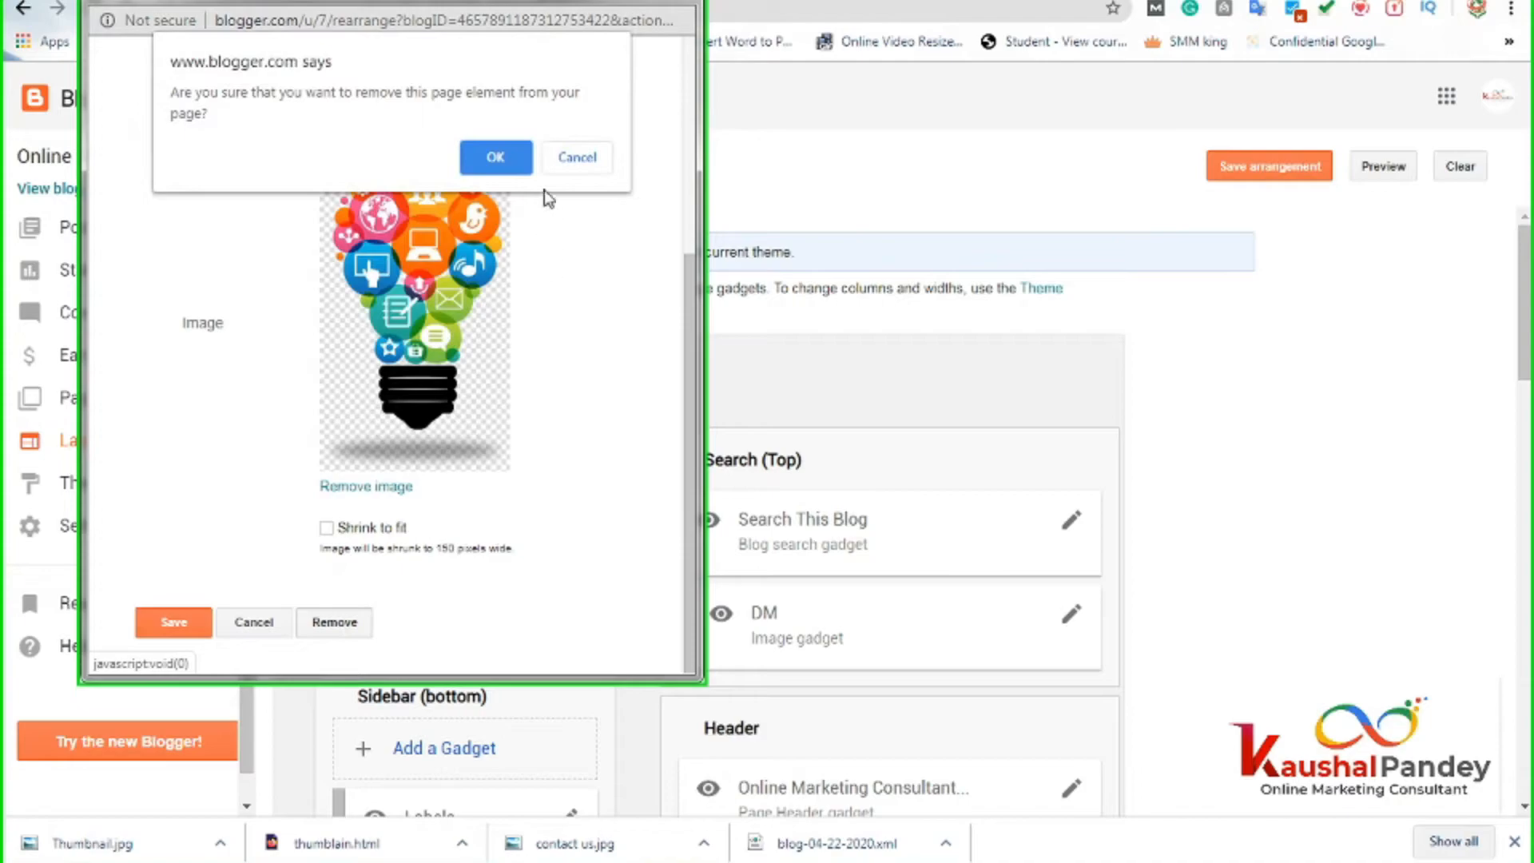
{"action": "left_click", "coordinate": [500, 157]}
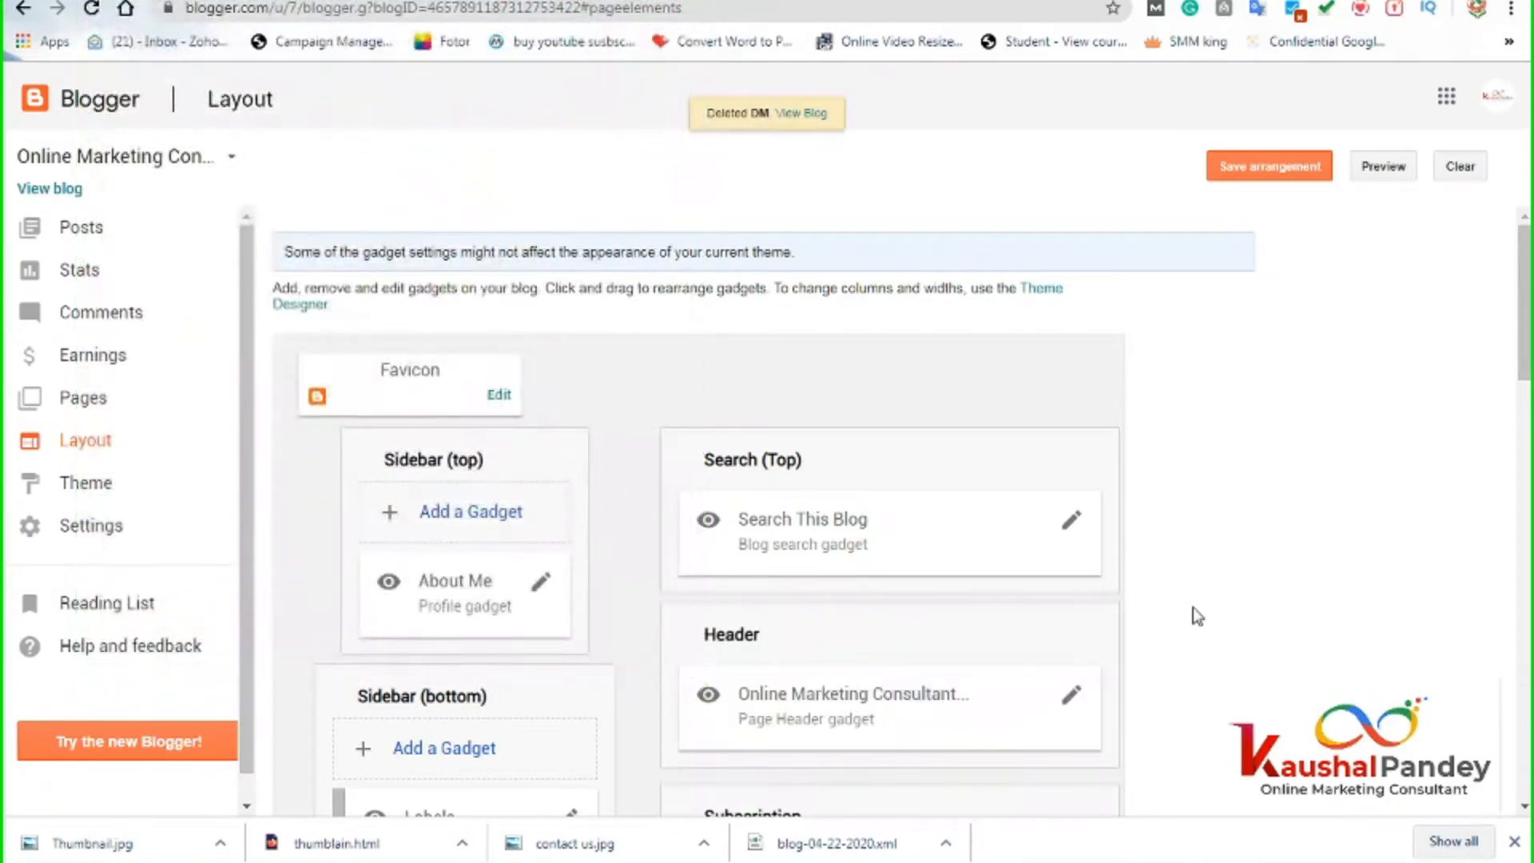
{"action": "scroll", "coordinate": [1182, 623], "scroll_direction": "down", "scroll_amount": 4}
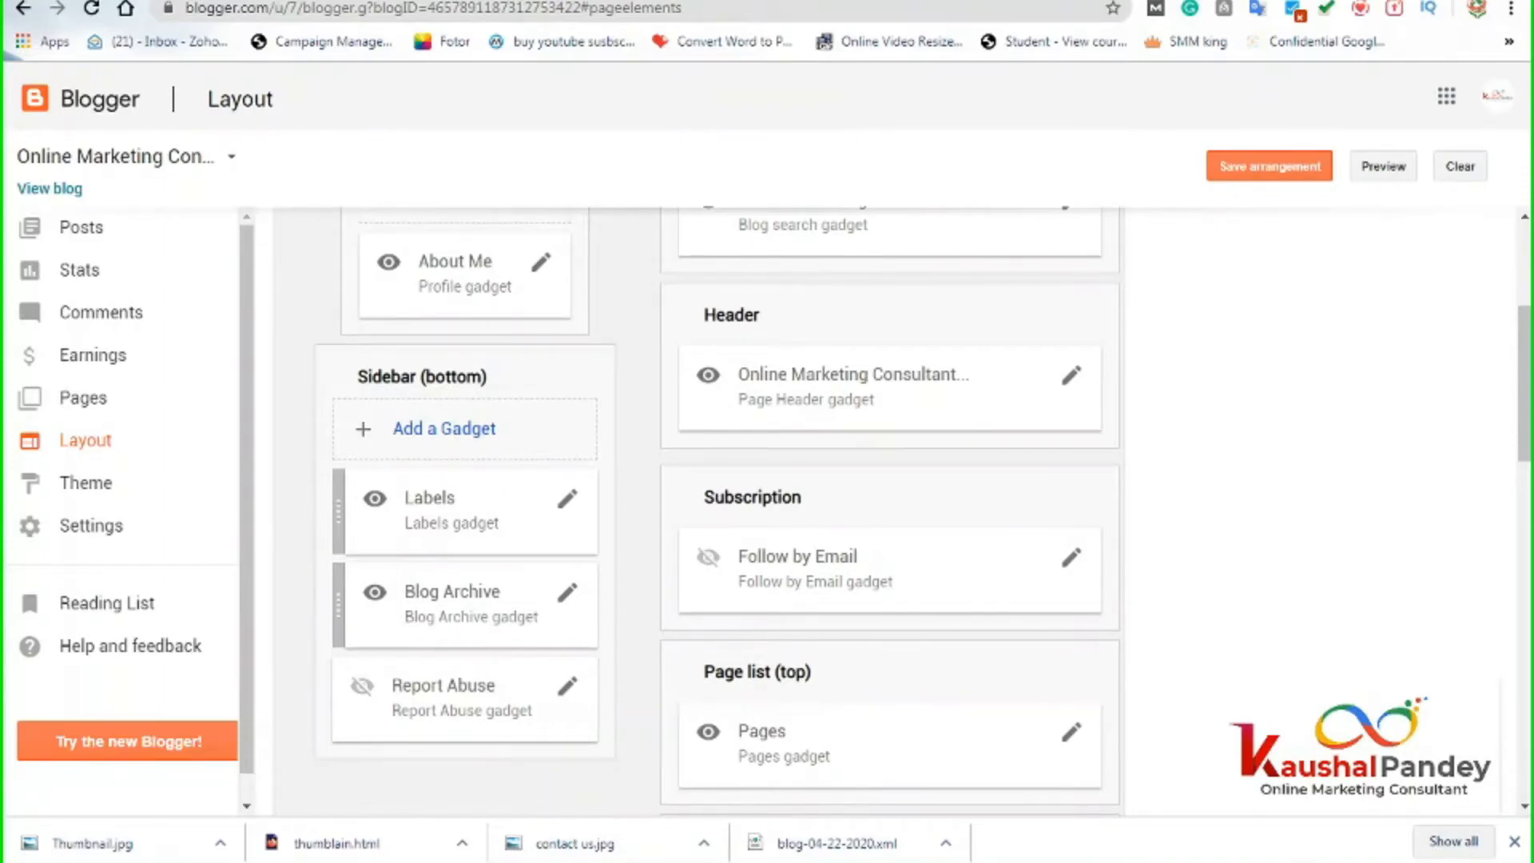
{"action": "scroll", "coordinate": [806, 355], "scroll_direction": "up", "scroll_amount": 3}
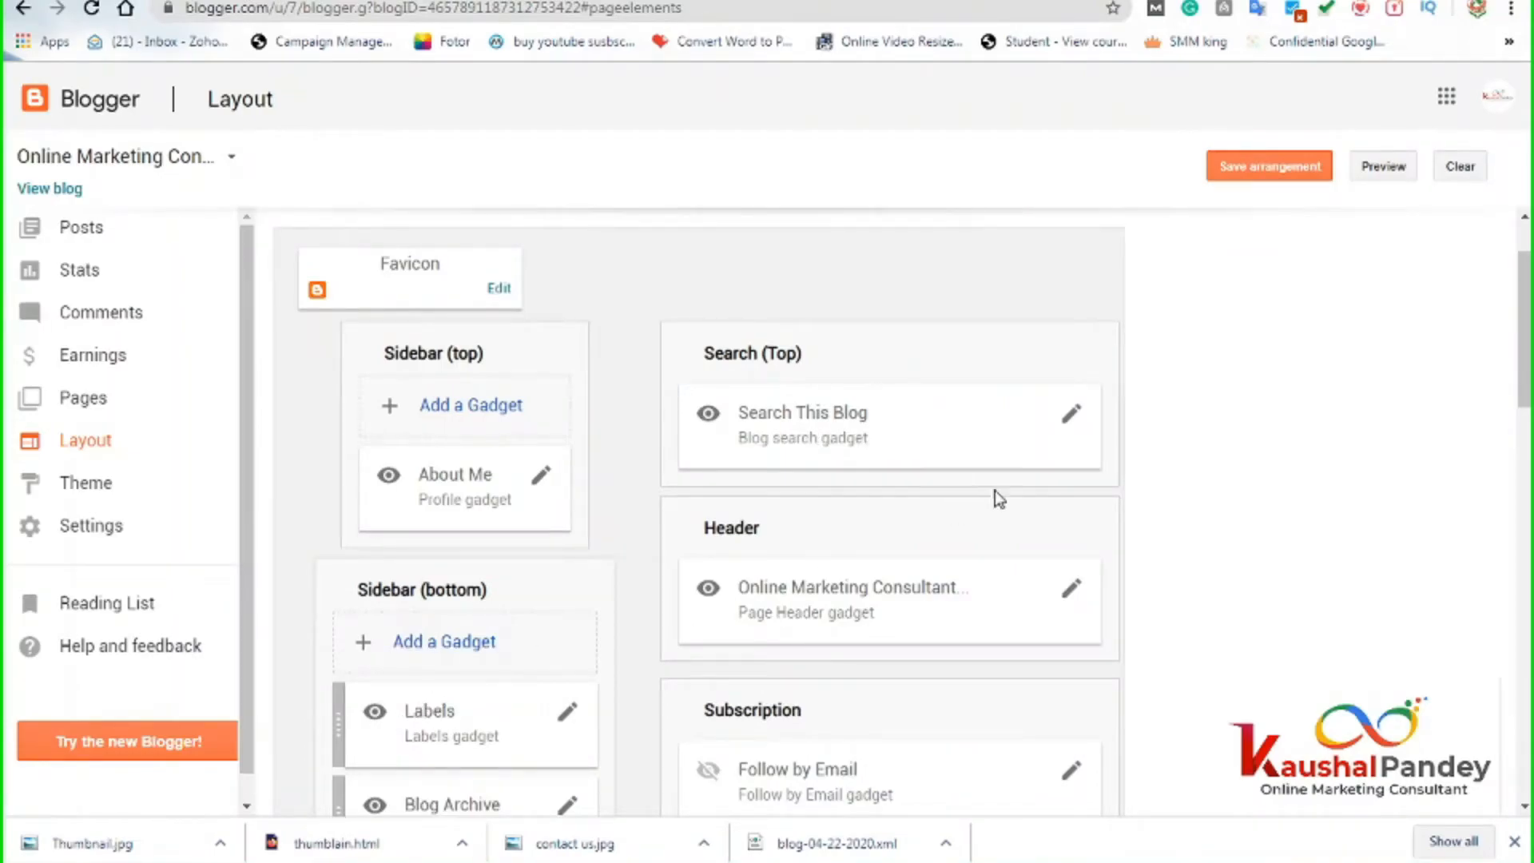
Turn off Show Blog search in the Search This Blog gadget and save it.
{"action": "left_click", "coordinate": [1072, 413]}
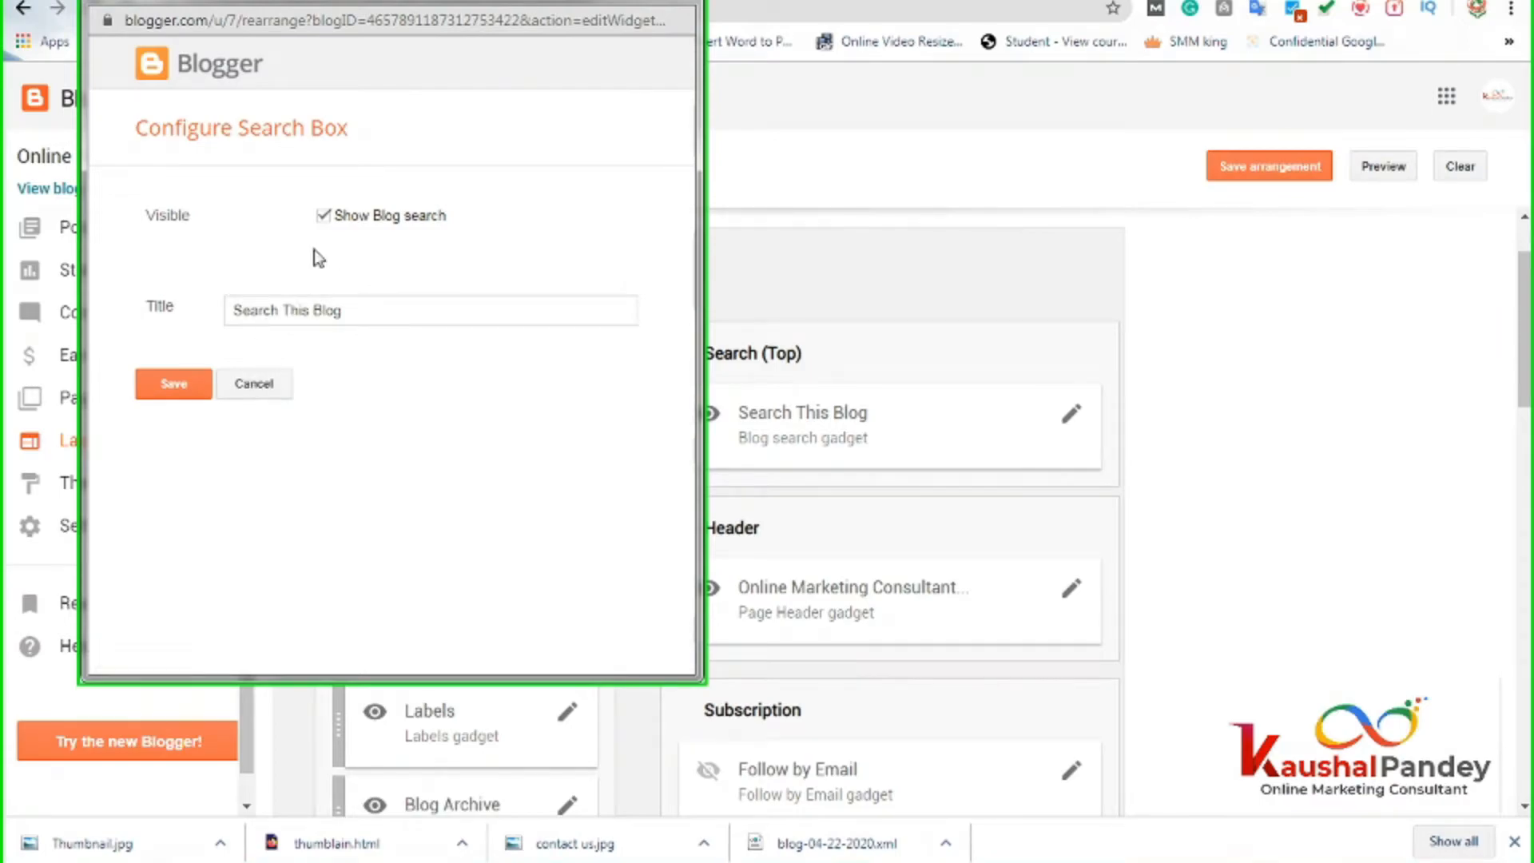
{"action": "left_click", "coordinate": [323, 217]}
{"action": "left_click", "coordinate": [177, 382]}
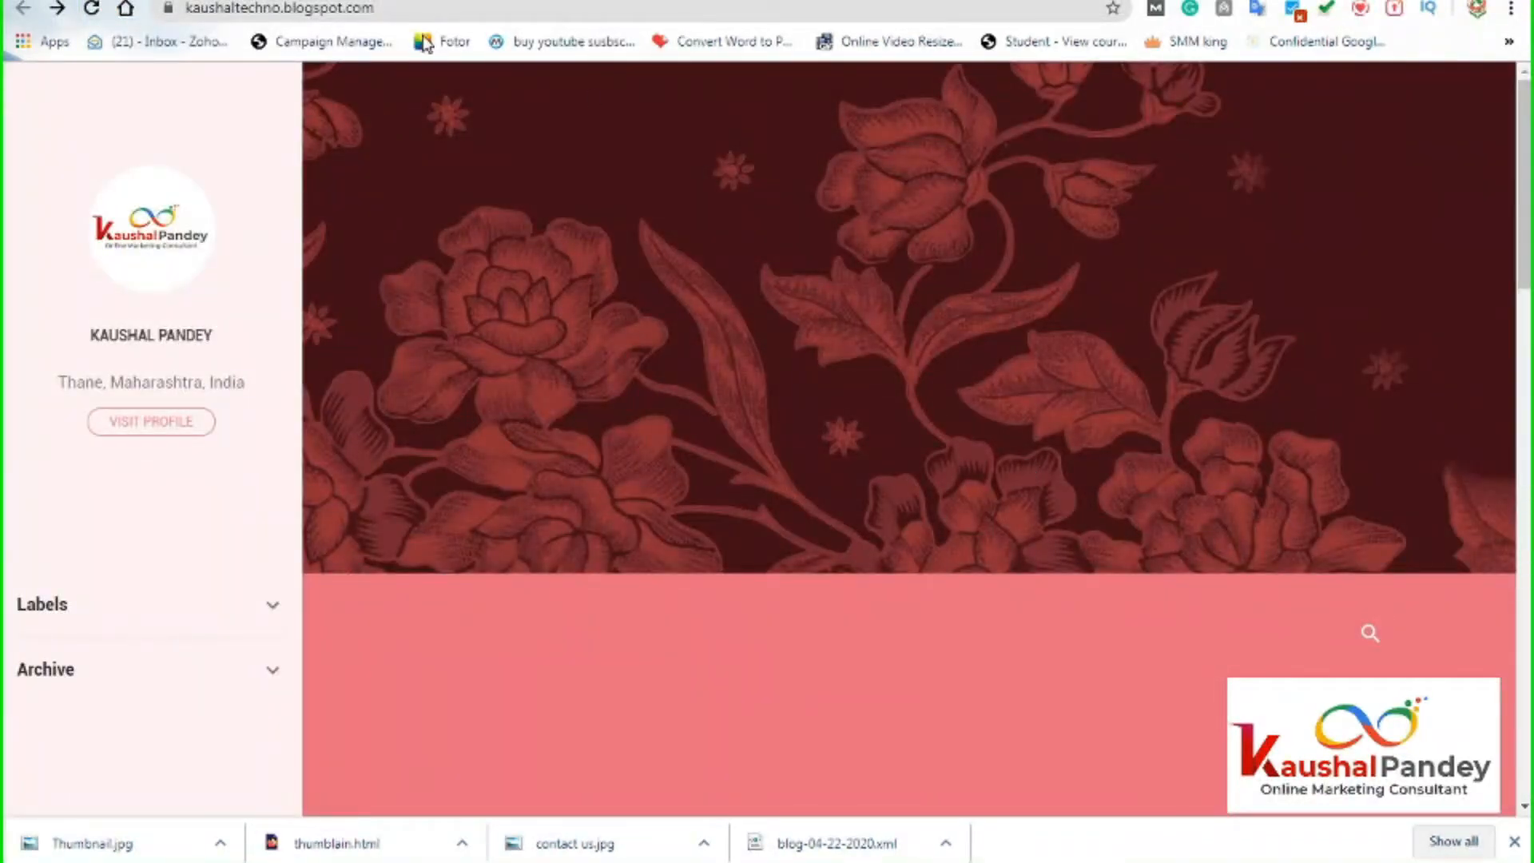
Save the layout arrangement and make the Search This Blog gadget visible again.
{"action": "left_click", "coordinate": [377, 12]}
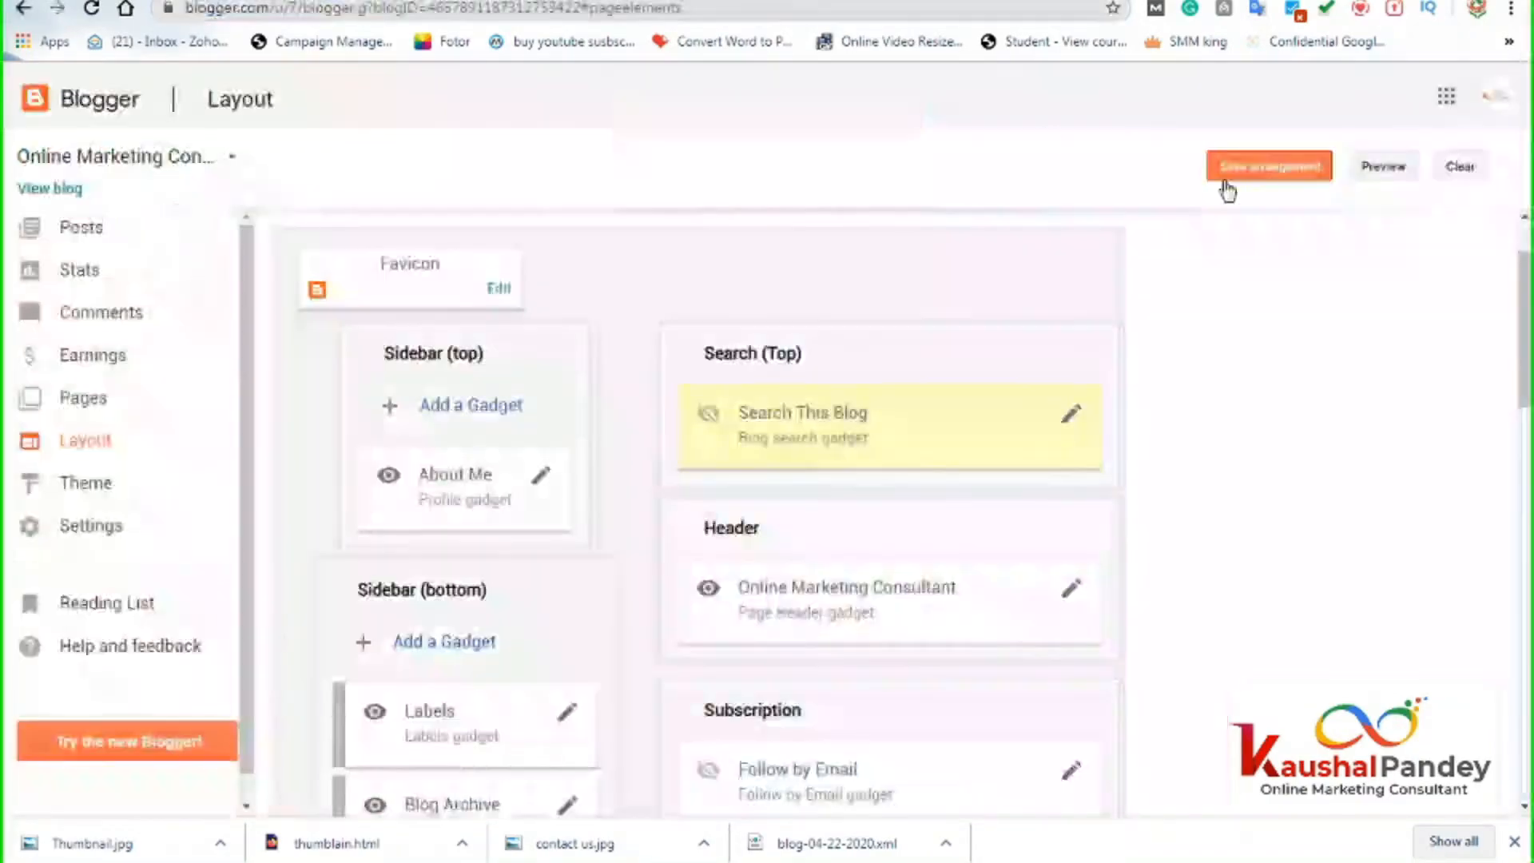
{"action": "left_click", "coordinate": [1235, 167]}
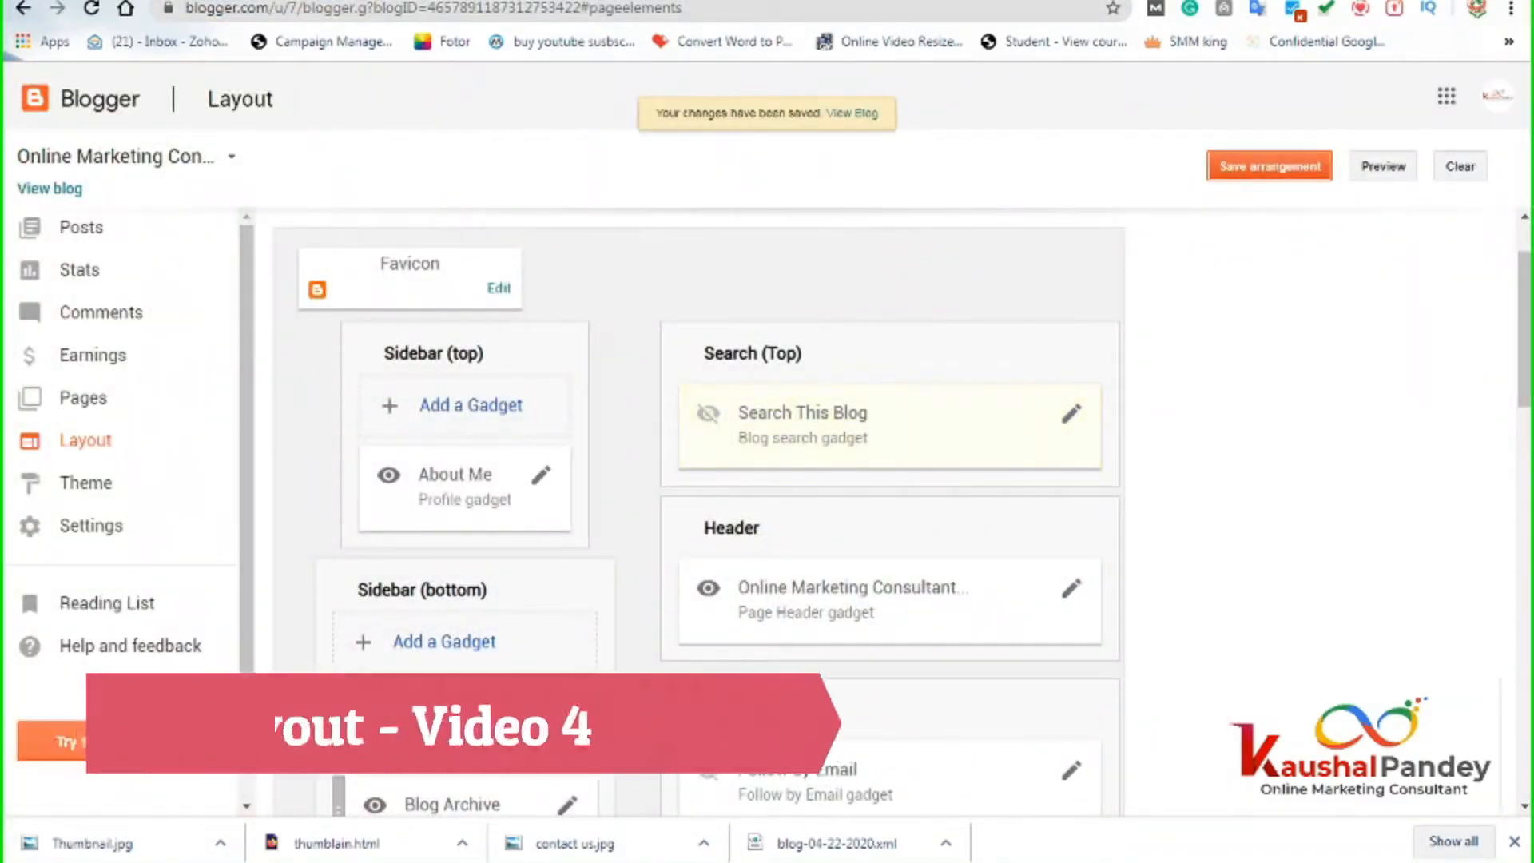
{"action": "left_click", "coordinate": [1069, 414]}
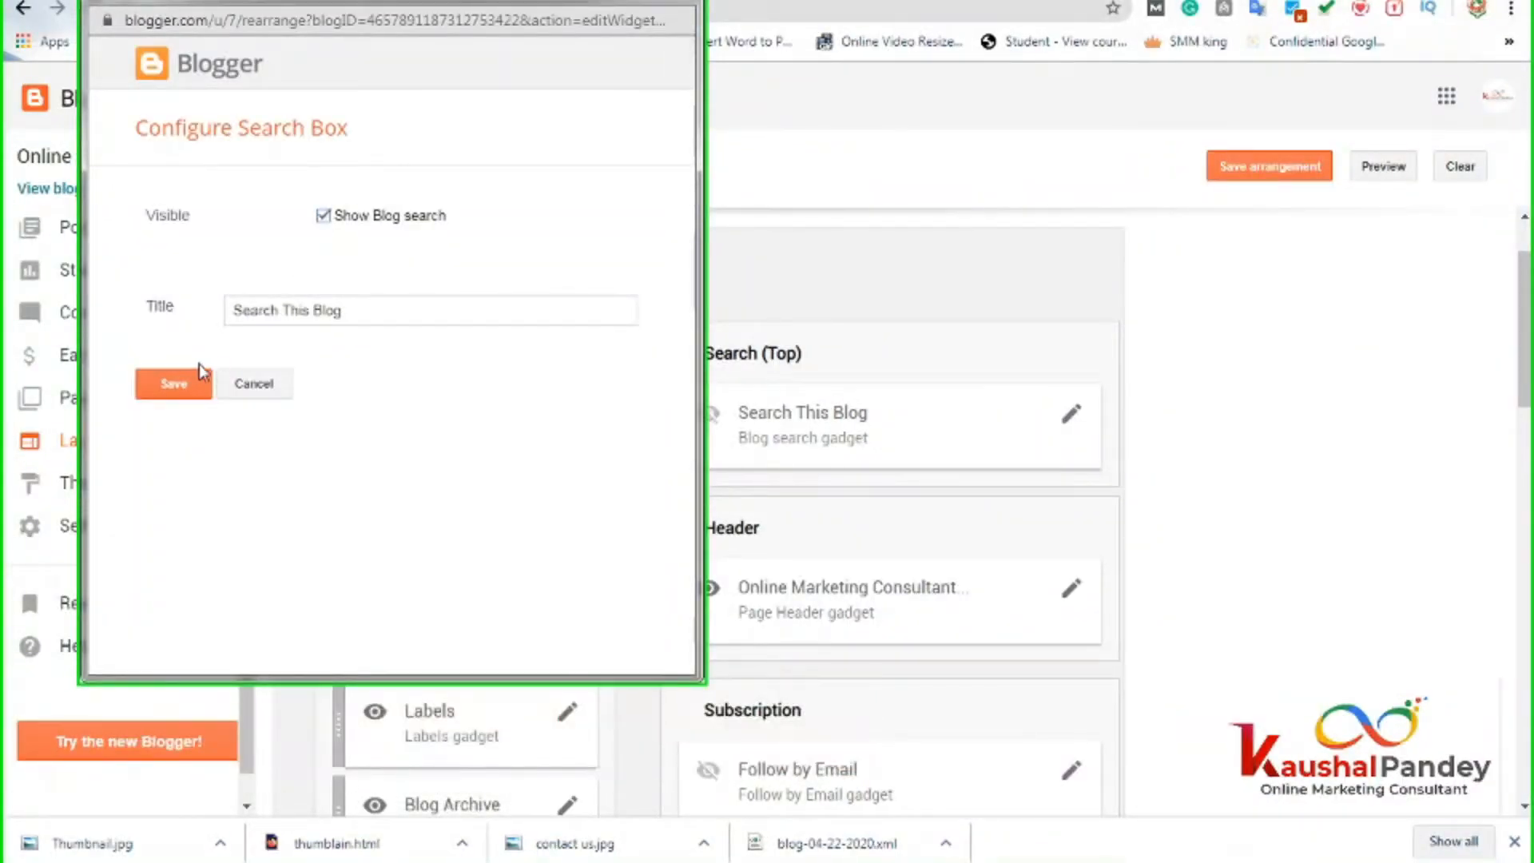
{"action": "left_click", "coordinate": [185, 386]}
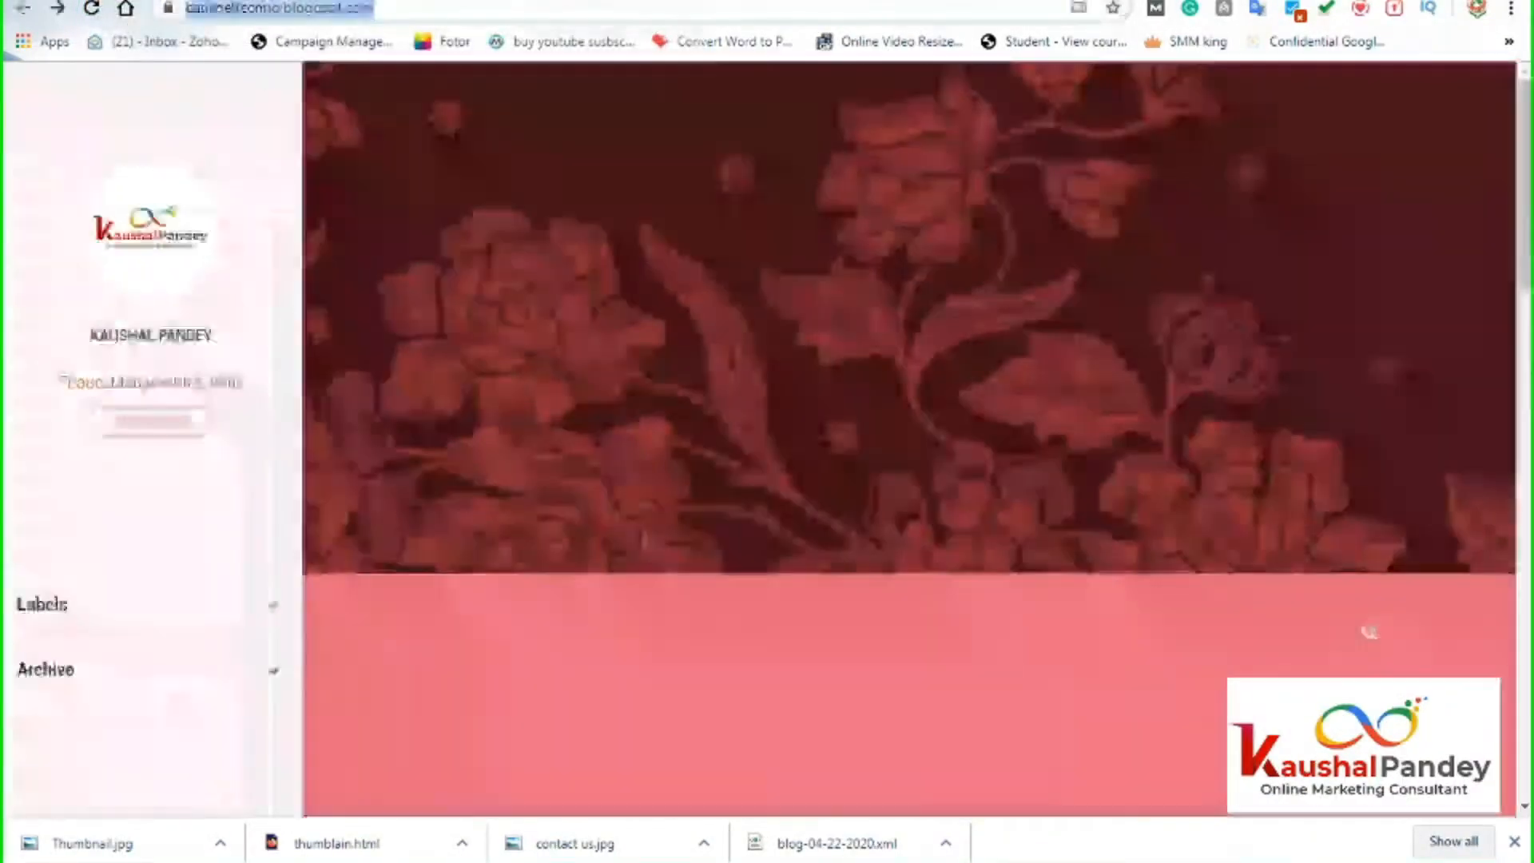
Reload the live blog and check its header's Search this blog bar.
{"action": "left_click_drag", "start_coordinate": [663, 10], "coordinate": [162, 11]}
{"action": "key", "text": "Return"}
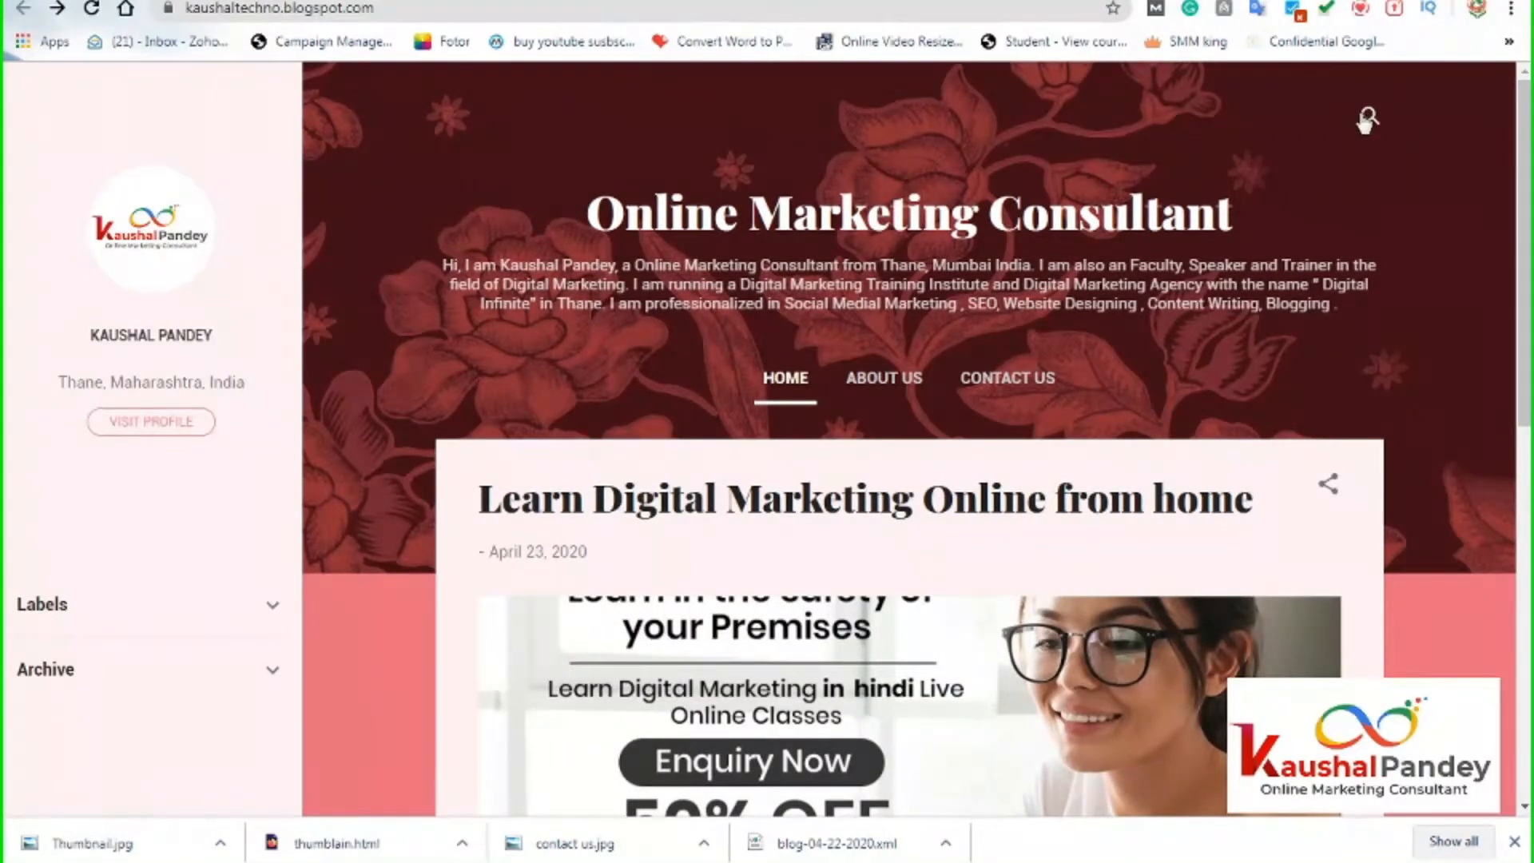
{"action": "left_click", "coordinate": [1367, 118]}
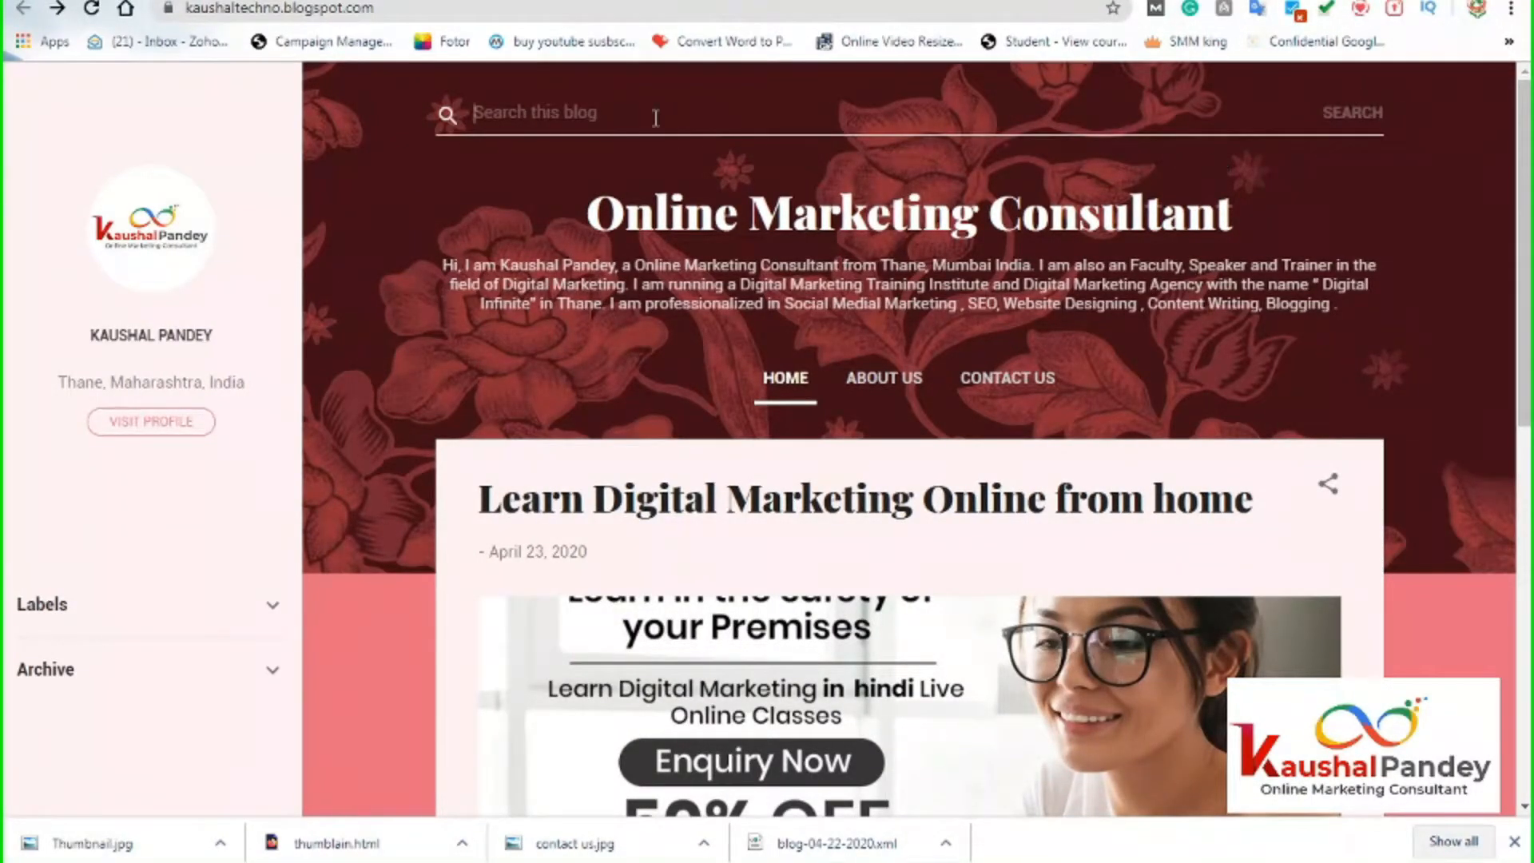
{"action": "key", "text": "ctrl+shift+Tab"}
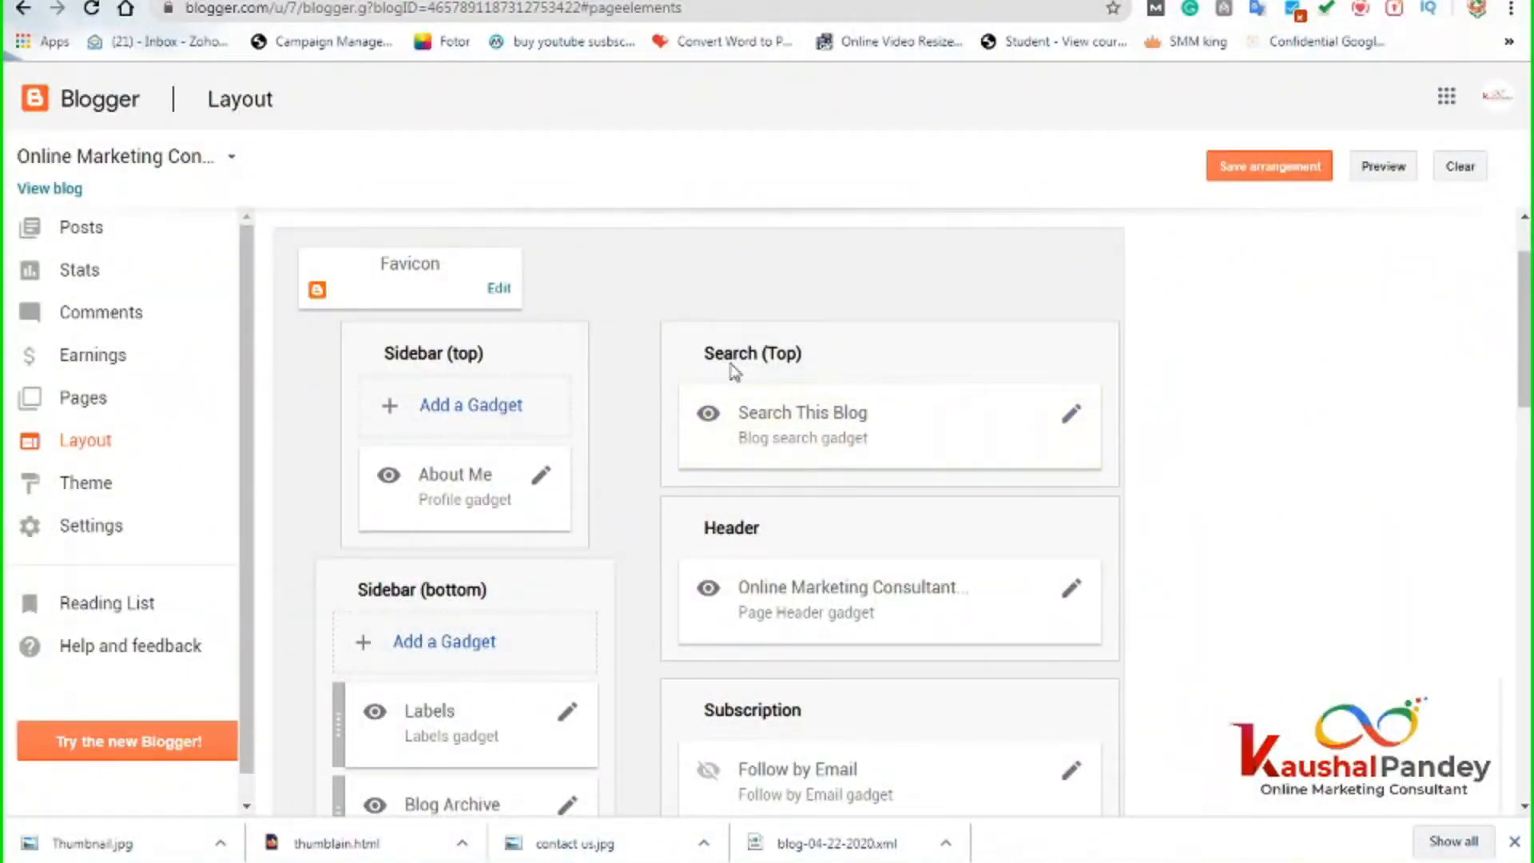
Compare the live blog's Home, About Us and Contact Us tabs with Layout's Page list (top) section.
{"action": "scroll", "coordinate": [1225, 544], "scroll_direction": "down", "scroll_amount": 3}
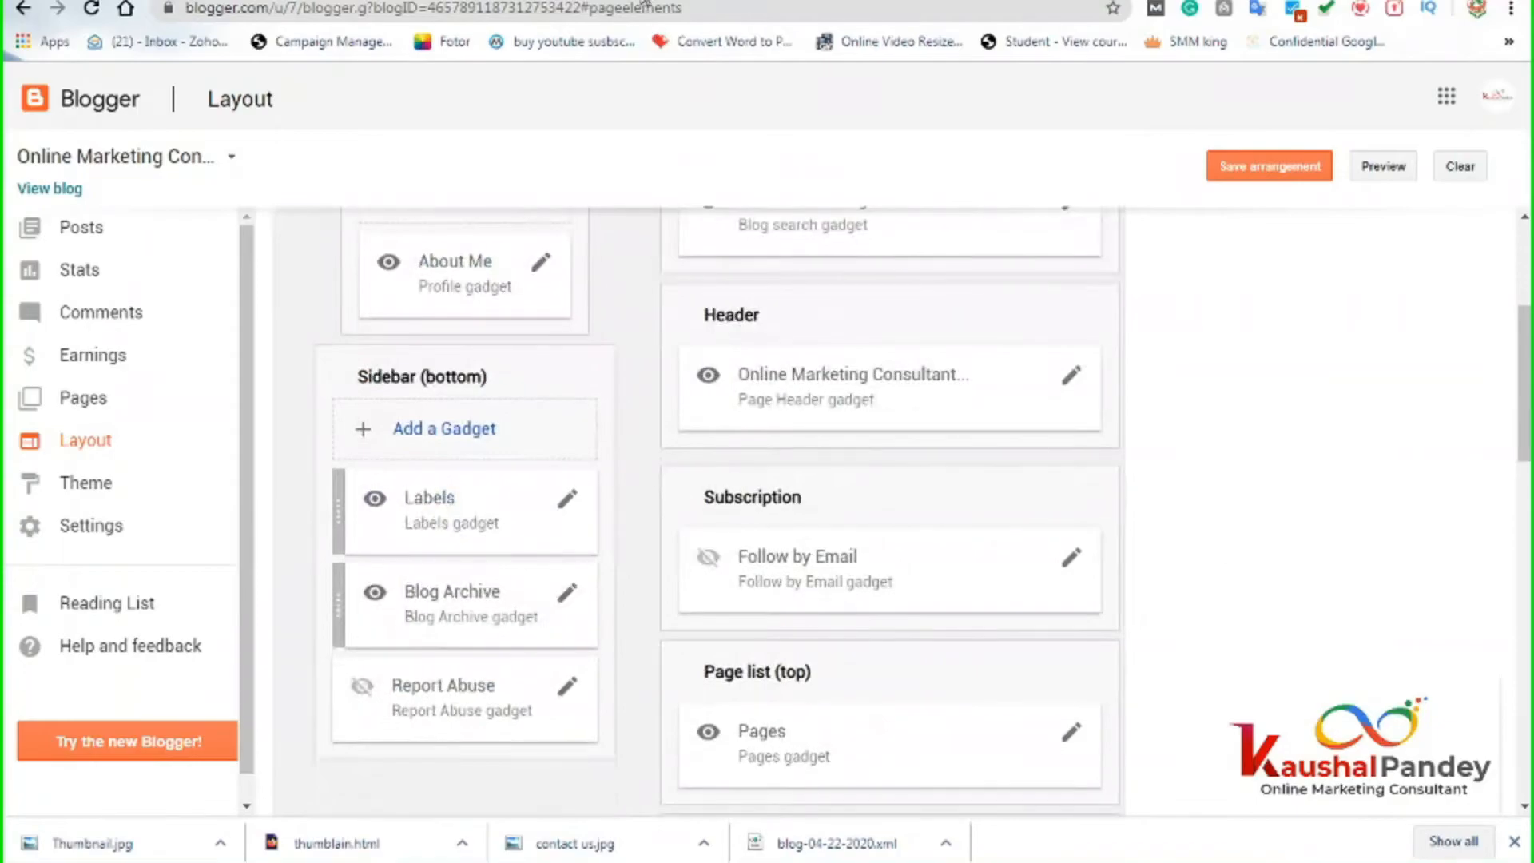
{"action": "key", "text": "ctrl+Tab"}
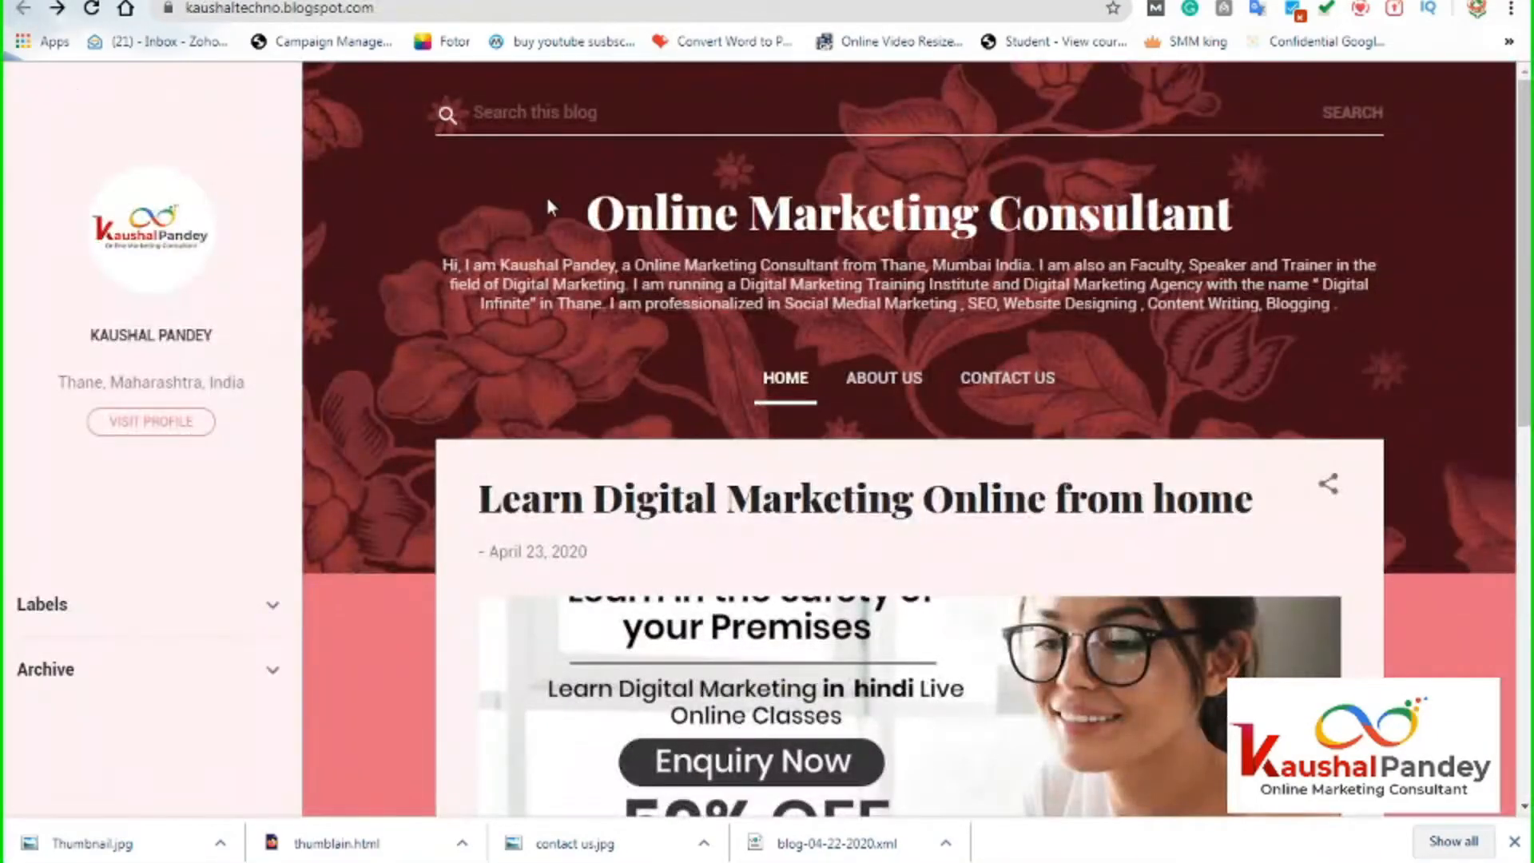
{"action": "left_click", "coordinate": [524, 1]}
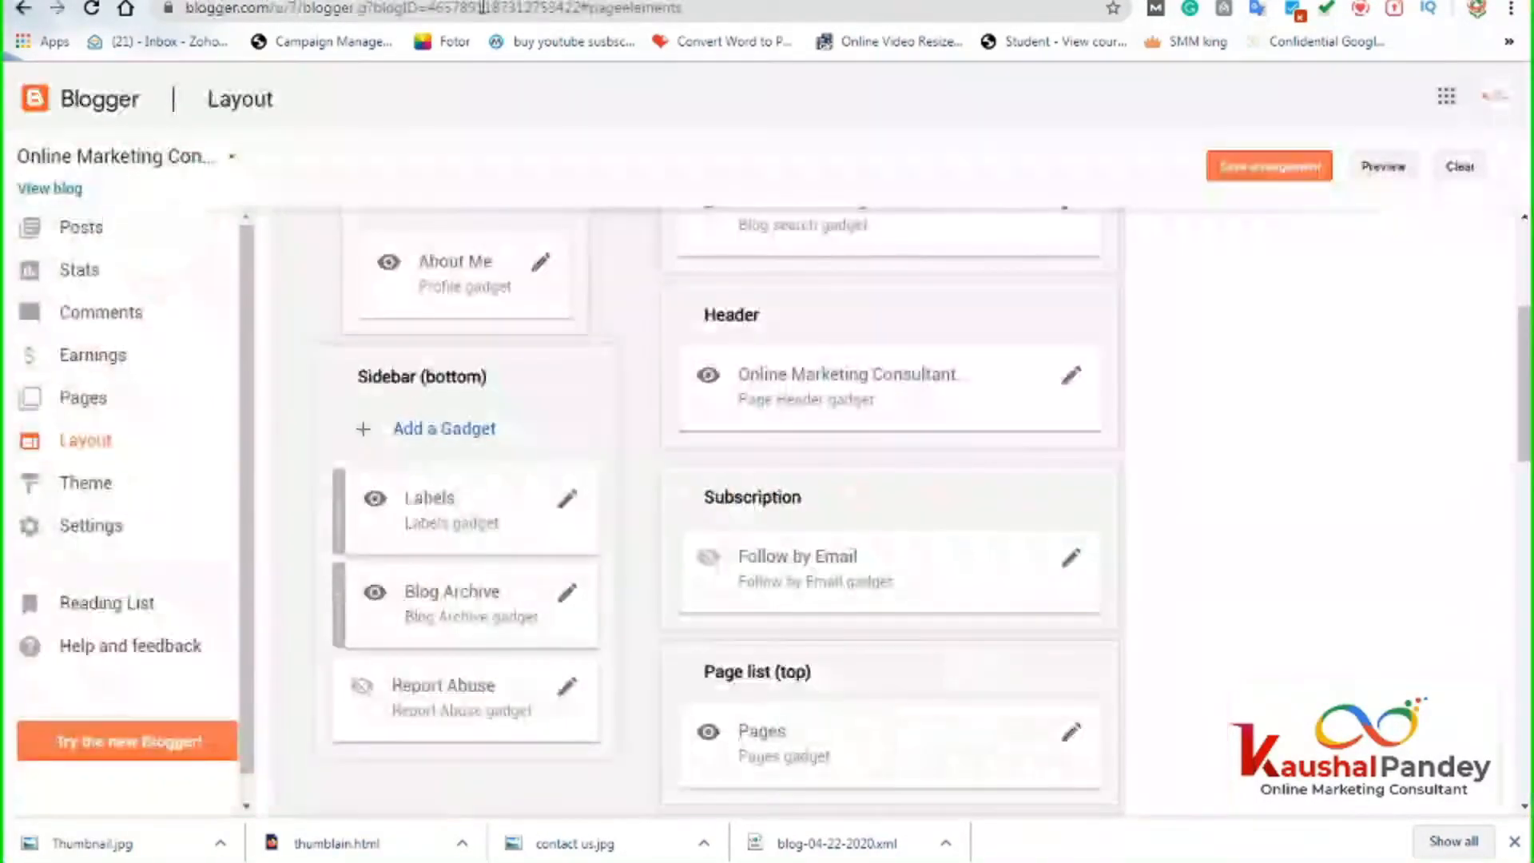
{"action": "scroll", "coordinate": [904, 578], "scroll_direction": "down", "scroll_amount": 1}
{"action": "scroll", "coordinate": [903, 579], "scroll_direction": "down", "scroll_amount": 2}
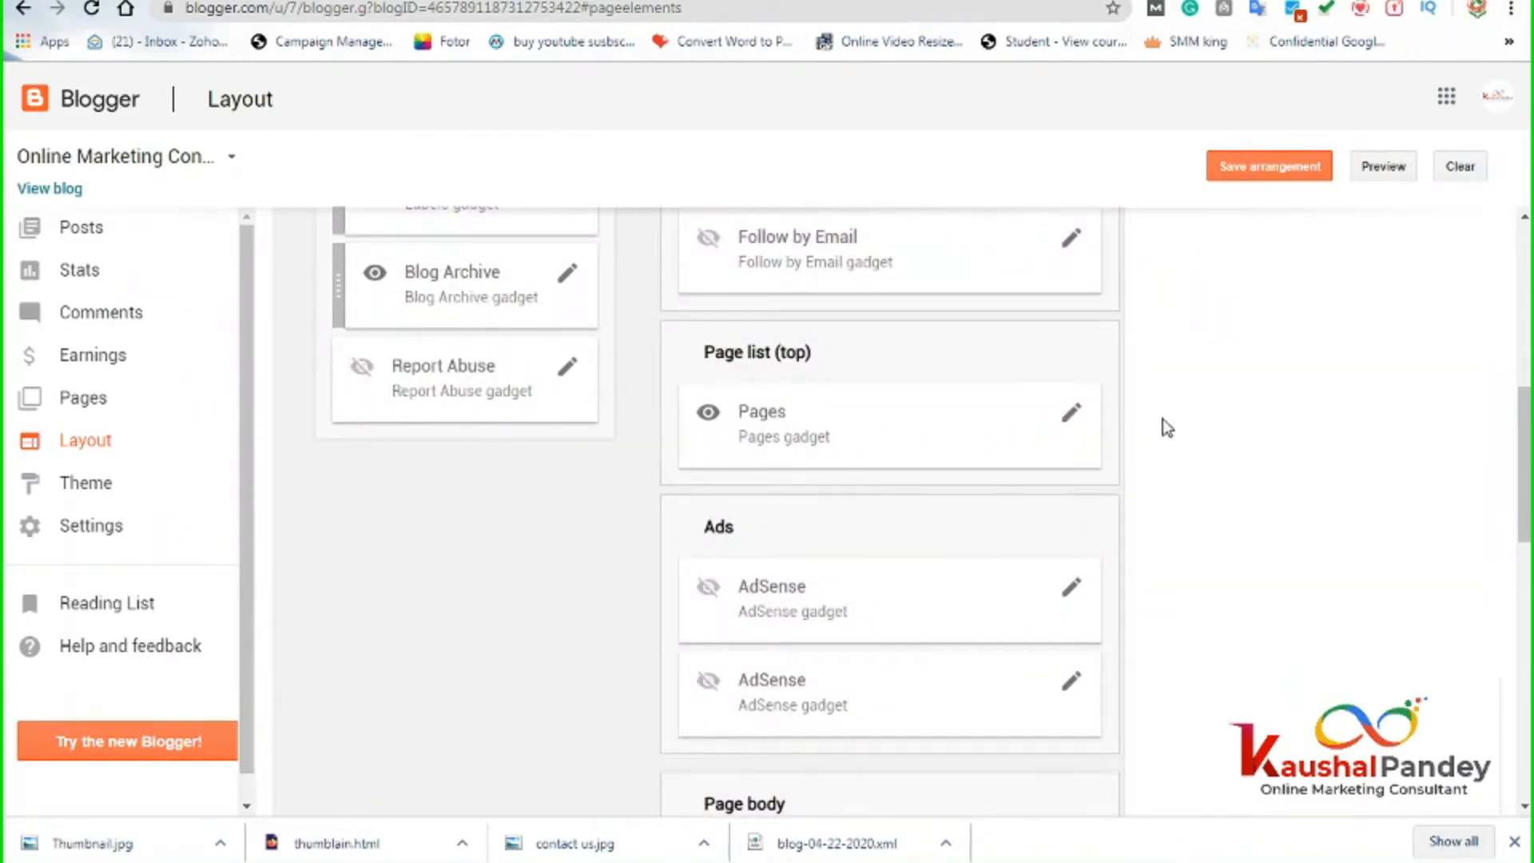
{"action": "left_click", "coordinate": [559, 1]}
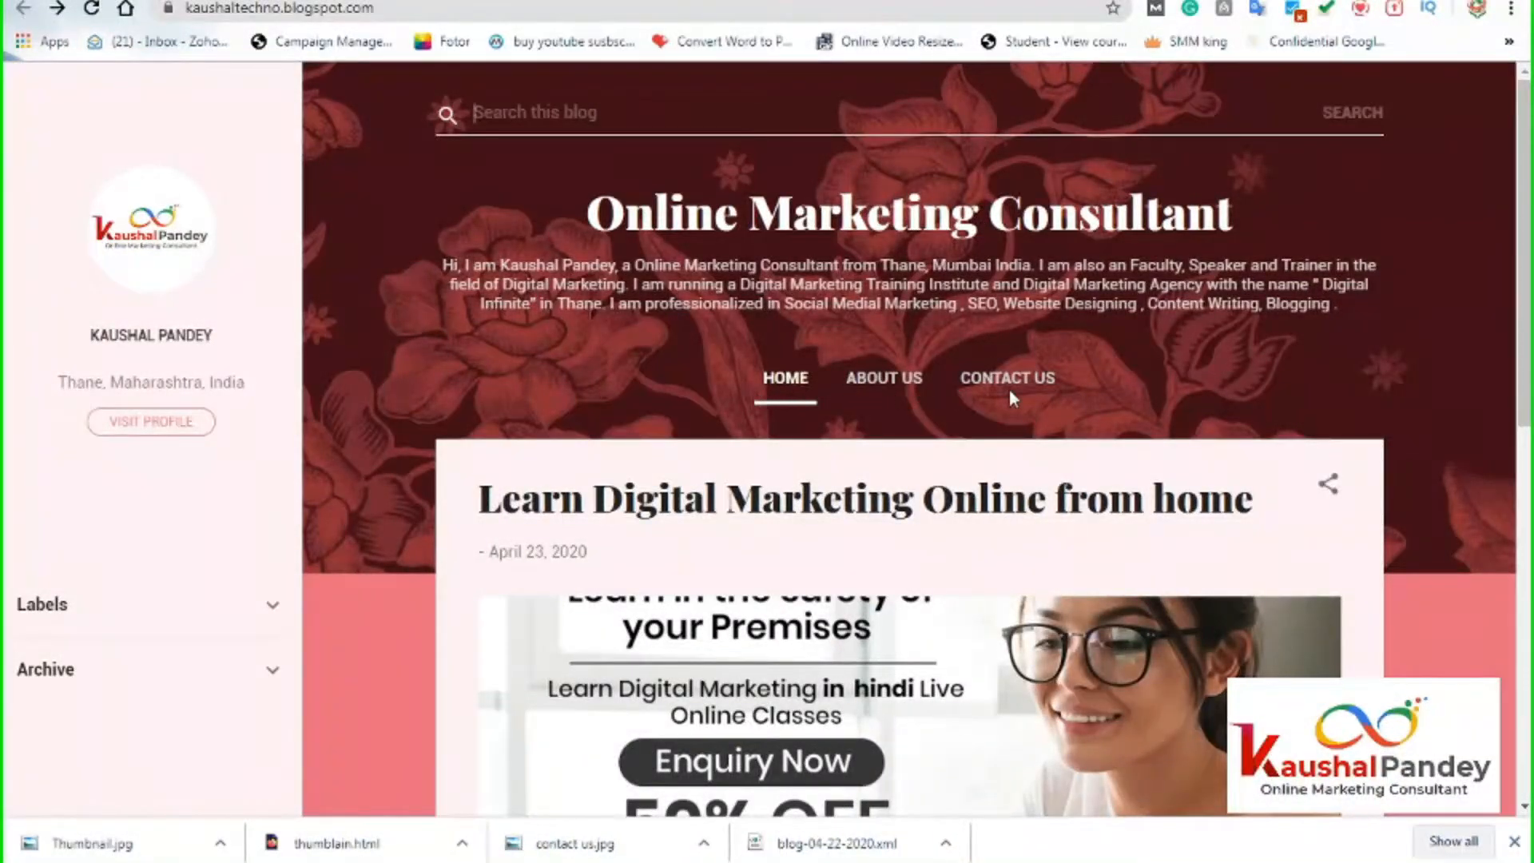
{"action": "left_click", "coordinate": [360, 1]}
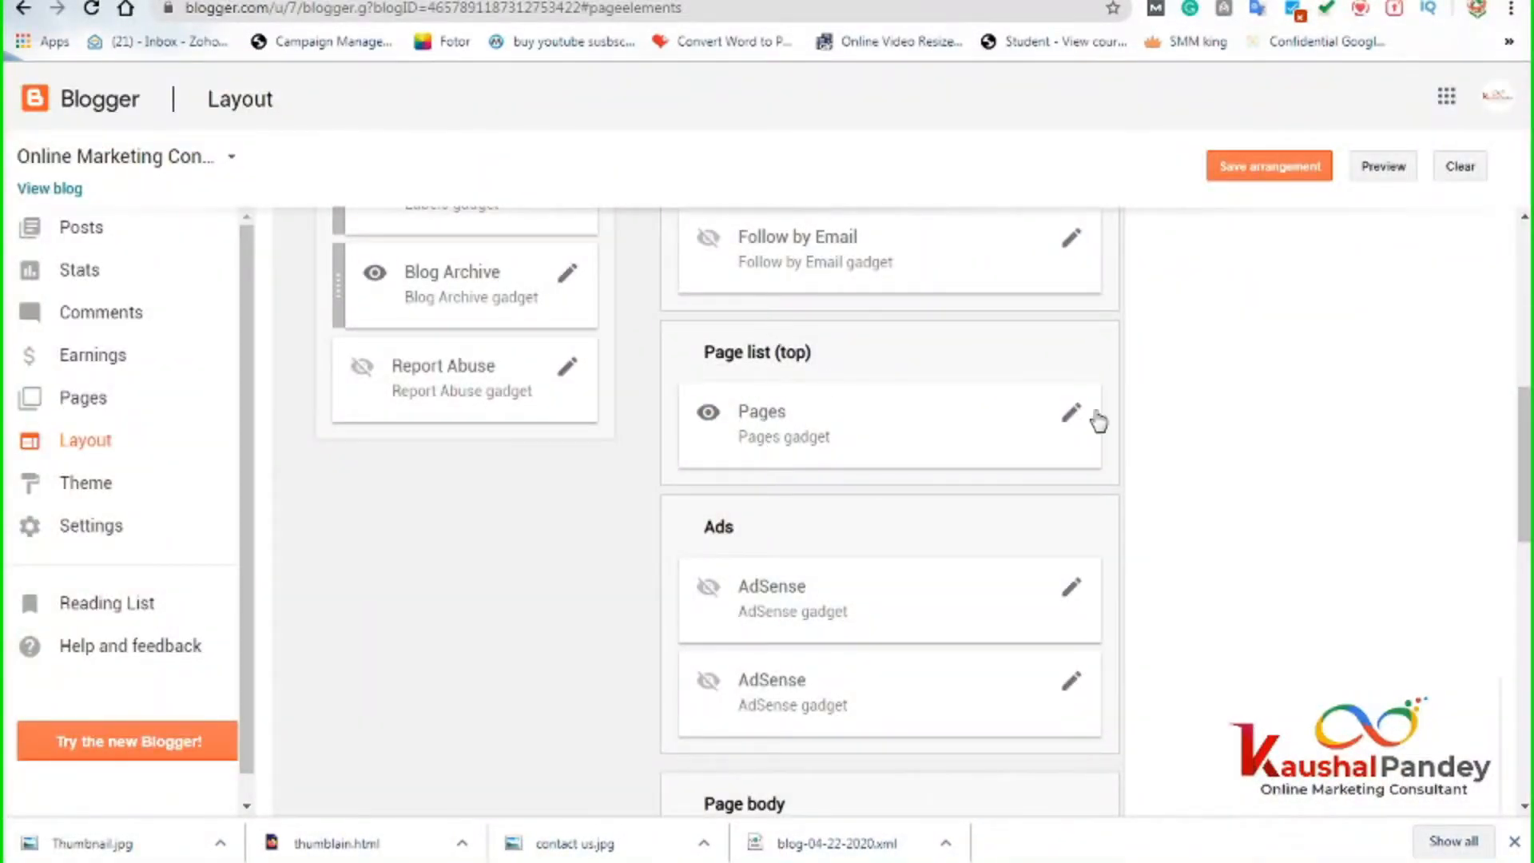
{"action": "left_click", "coordinate": [1072, 415]}
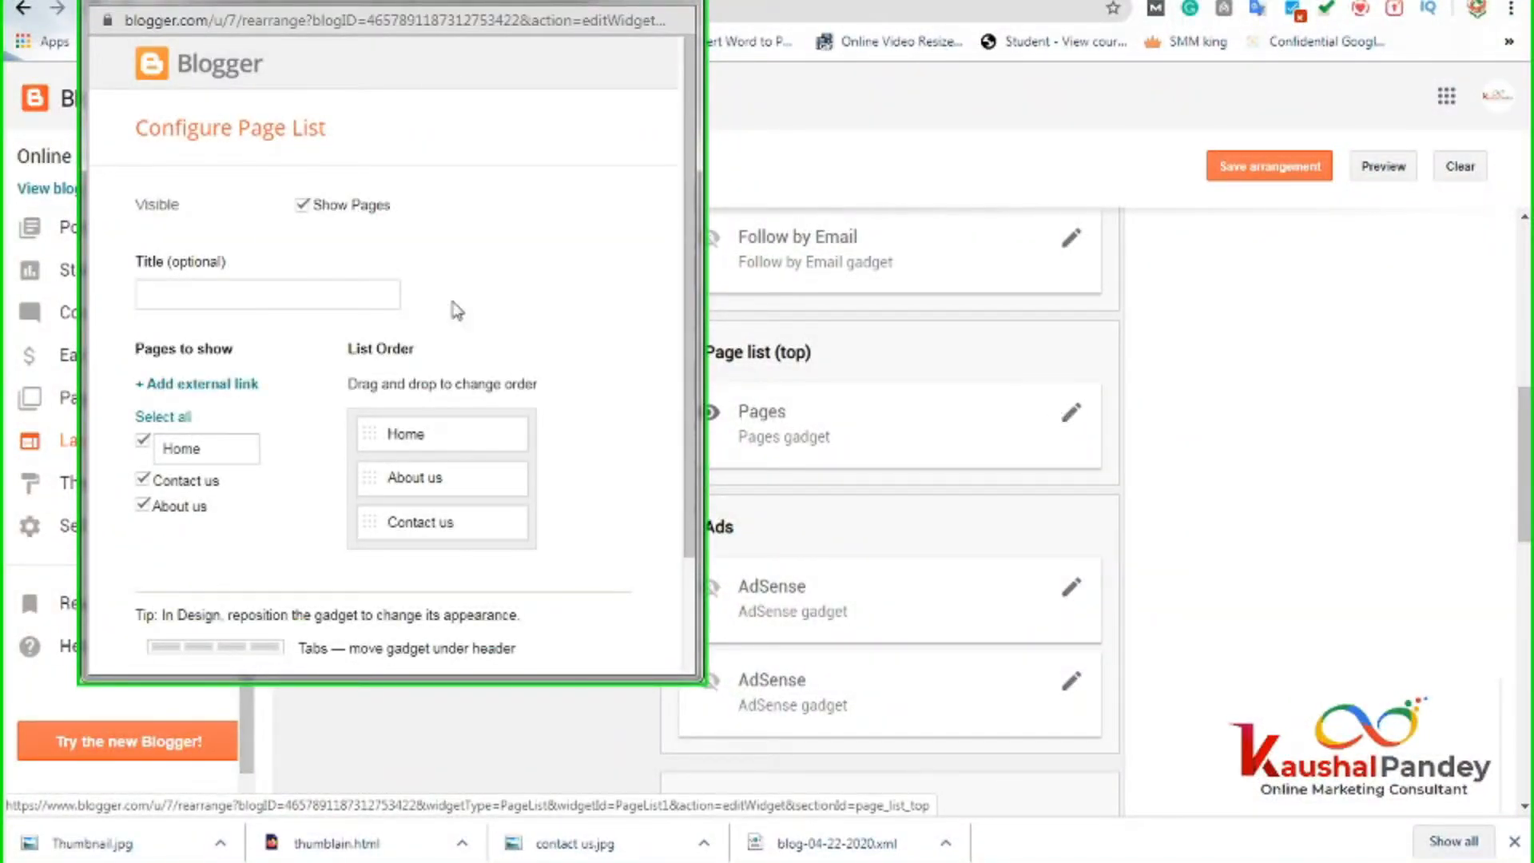
{"action": "left_click_drag", "start_coordinate": [421, 4], "coordinate": [859, 95]}
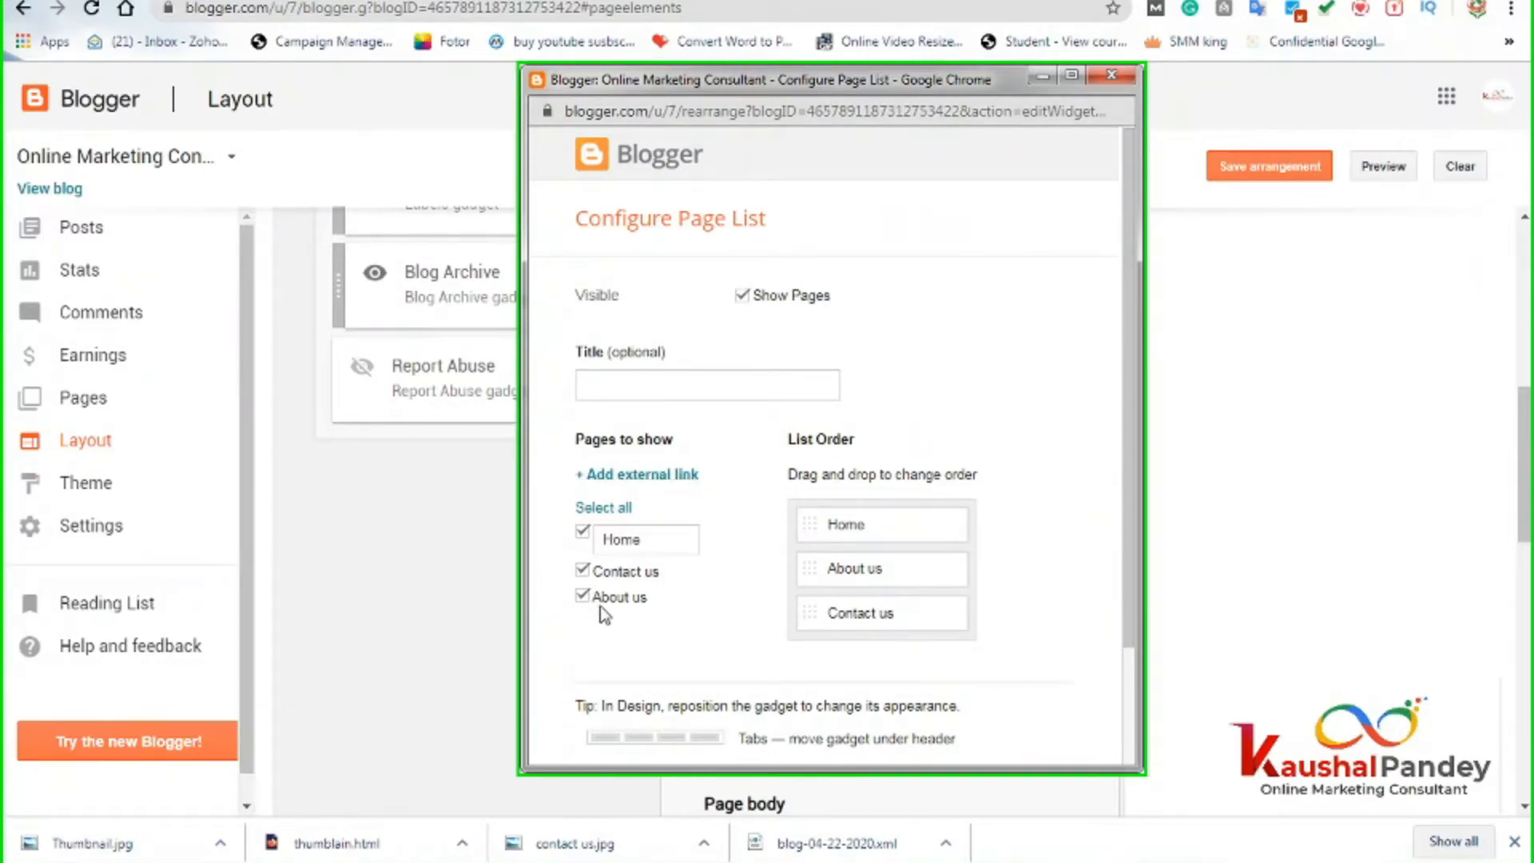
{"action": "mouse_move", "coordinate": [1124, 354]}
{"action": "left_mouse_down"}
{"action": "mouse_move", "coordinate": [1128, 415]}
{"action": "mouse_move", "coordinate": [1133, 373]}
{"action": "left_mouse_up"}
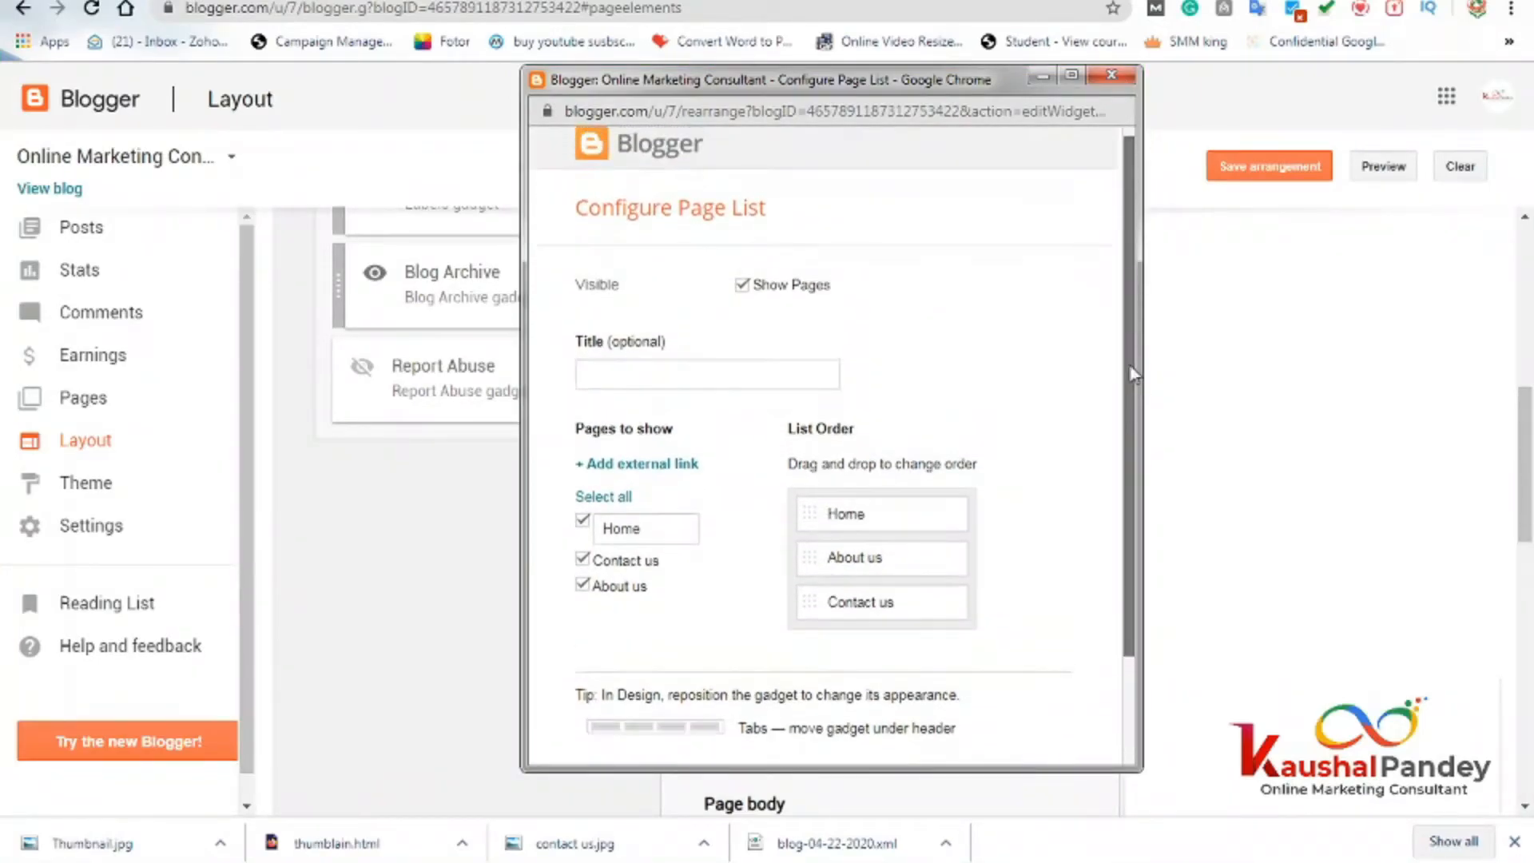
{"action": "left_click", "coordinate": [614, 463]}
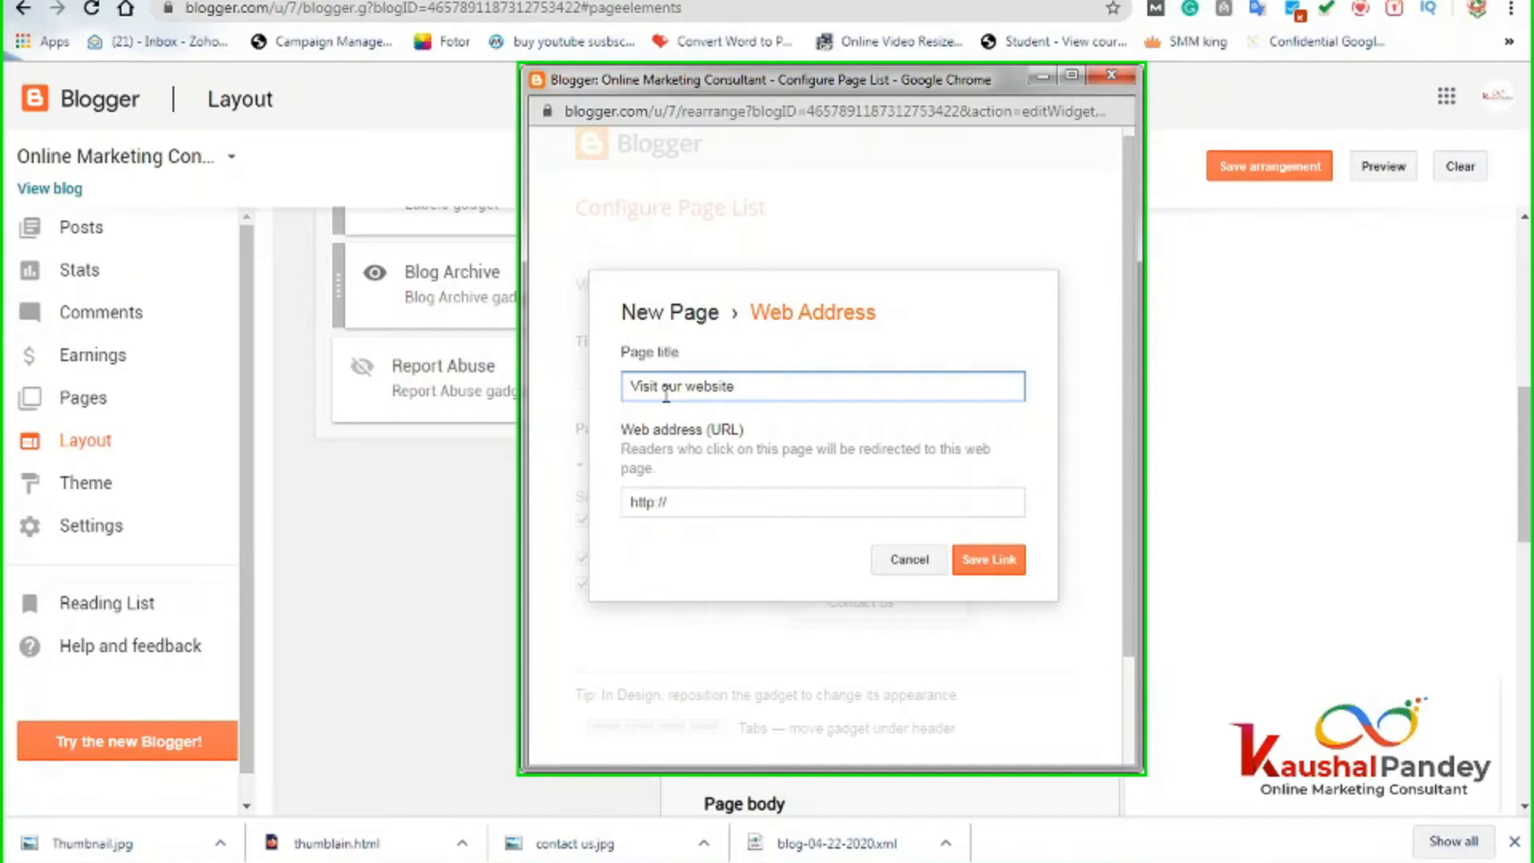
{"action": "left_click", "coordinate": [720, 504]}
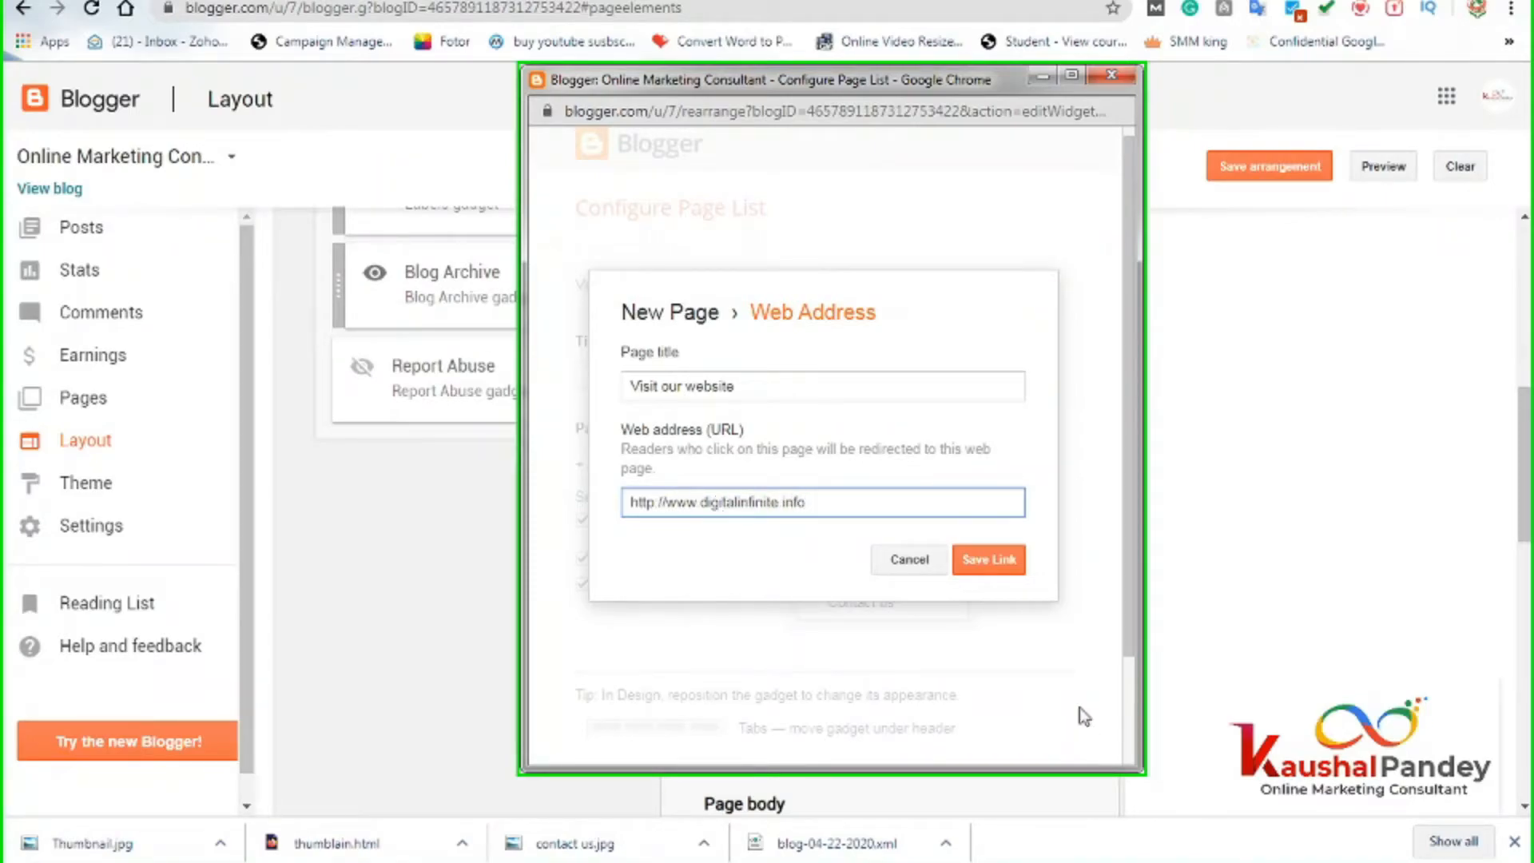
{"action": "left_click", "coordinate": [991, 560]}
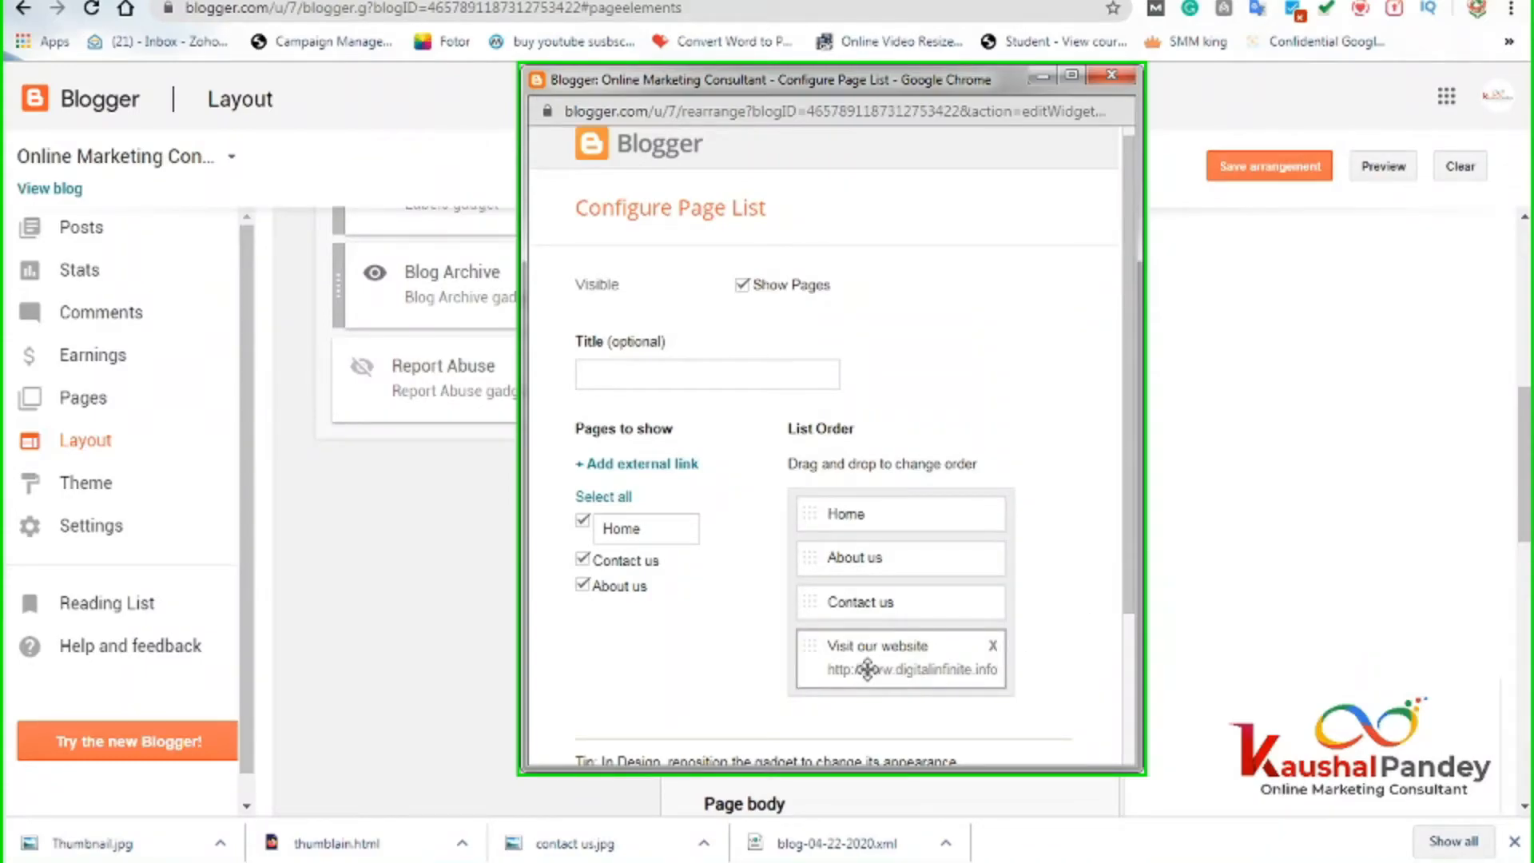
Move Visit our website above Contact us and save the Page List settings.
{"action": "left_click_drag", "start_coordinate": [854, 646], "coordinate": [852, 602]}
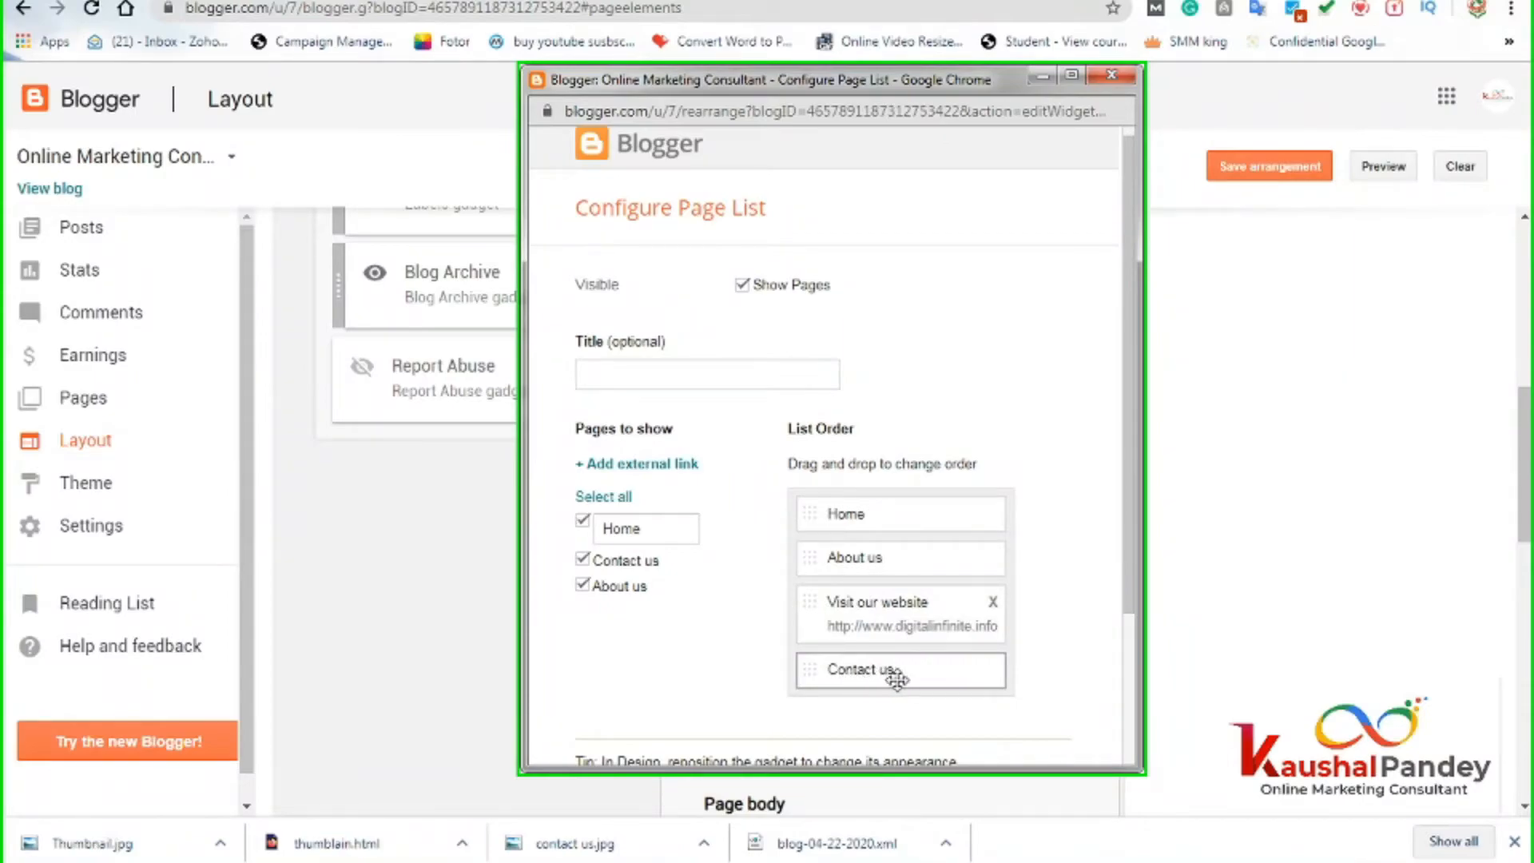
{"action": "scroll", "coordinate": [1037, 685], "scroll_direction": "down", "scroll_amount": 3}
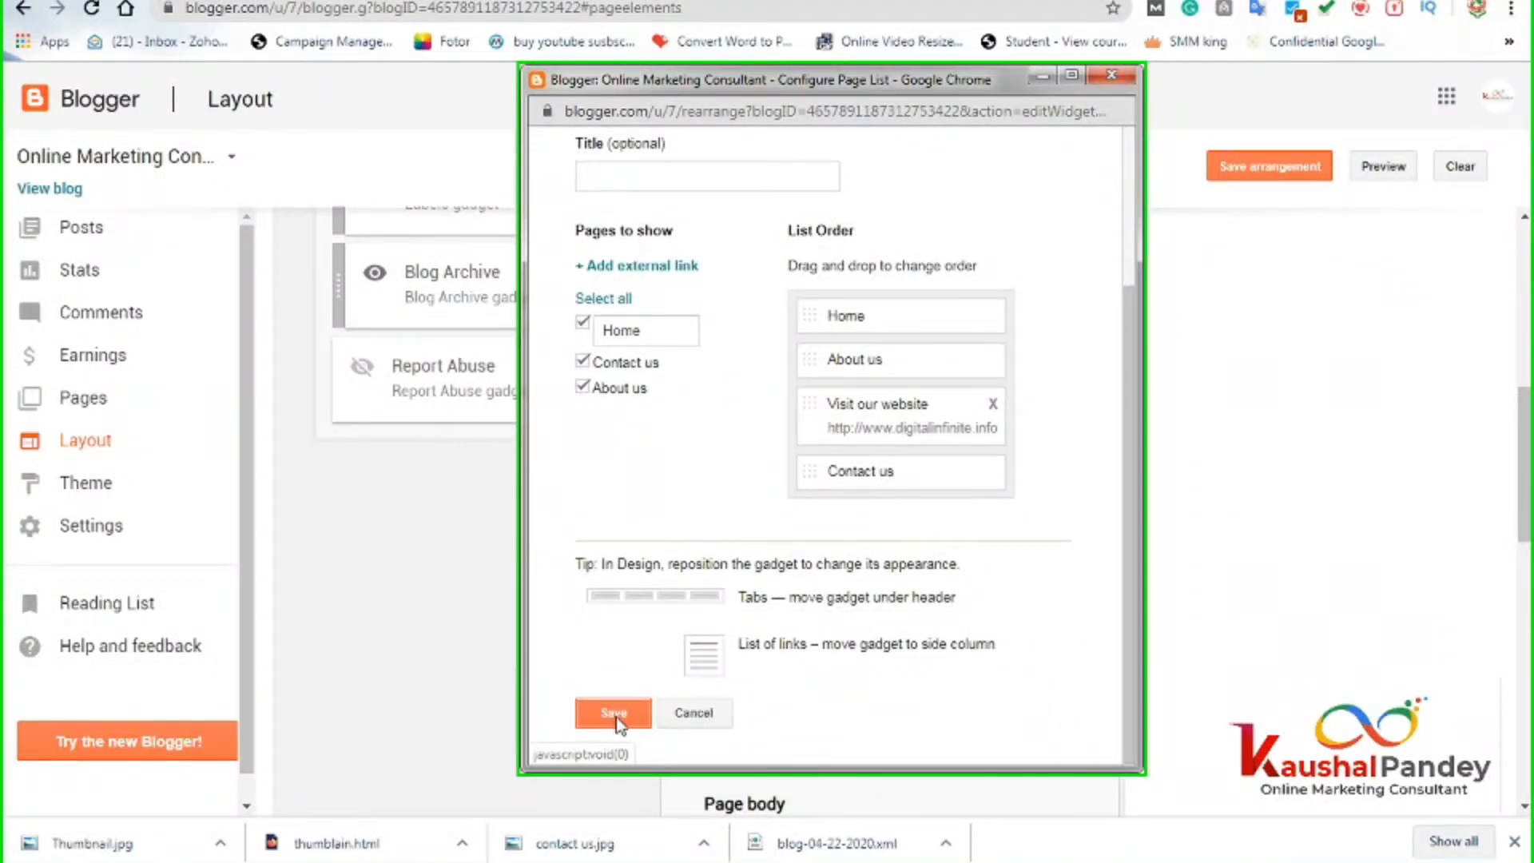
{"action": "left_click", "coordinate": [614, 714]}
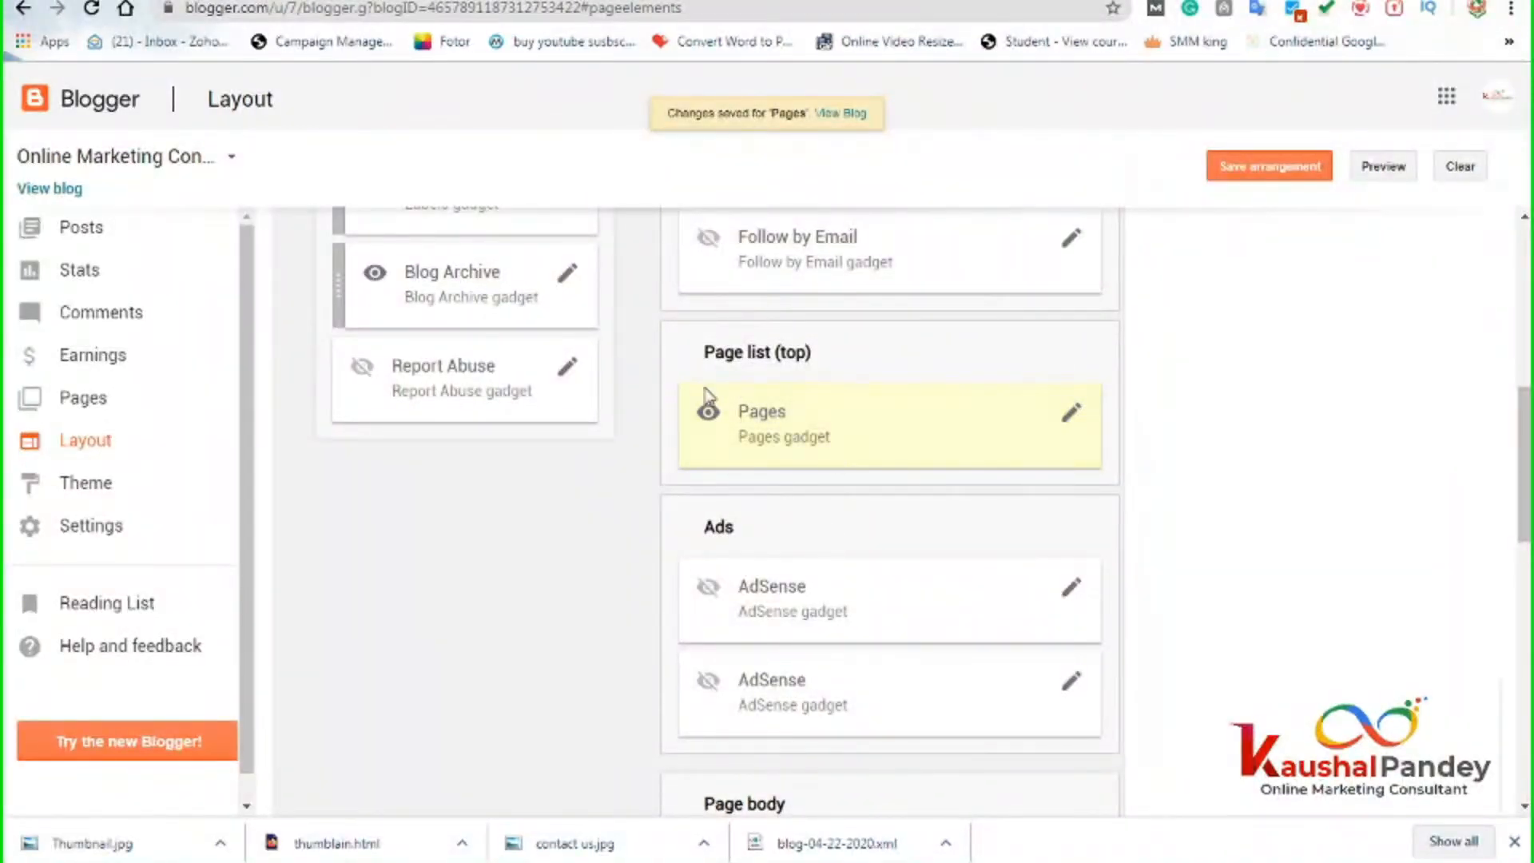
Save the arrangement, reload the blog and confirm VISIT OUR WEBSITE opens Digital Infinite.
{"action": "left_click", "coordinate": [1238, 168]}
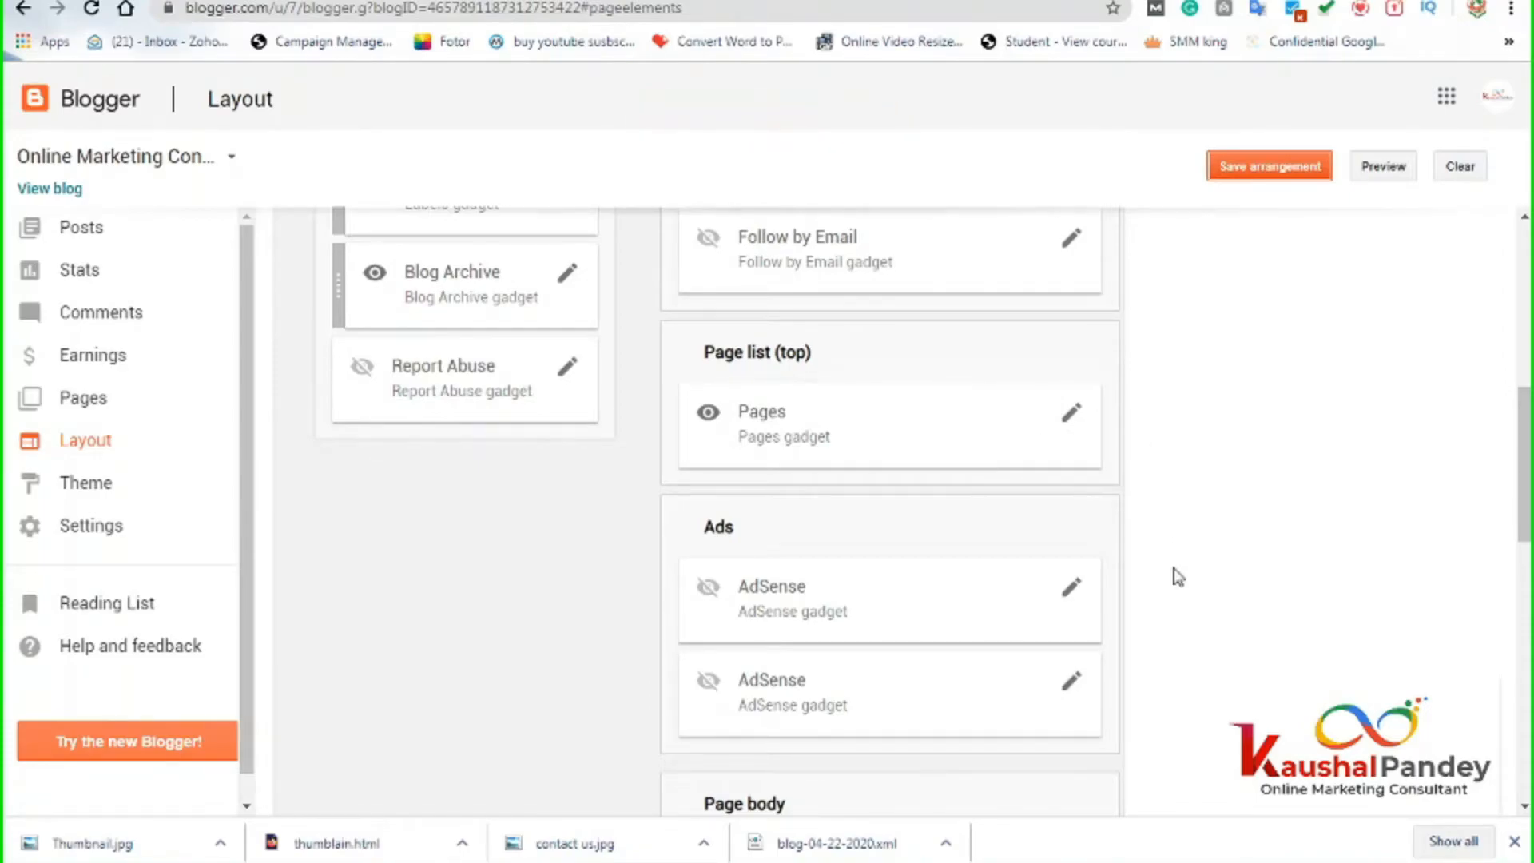
{"action": "scroll", "coordinate": [1178, 577], "scroll_direction": "up", "scroll_amount": 3}
{"action": "left_click", "coordinate": [534, 2]}
{"action": "left_click", "coordinate": [501, 11]}
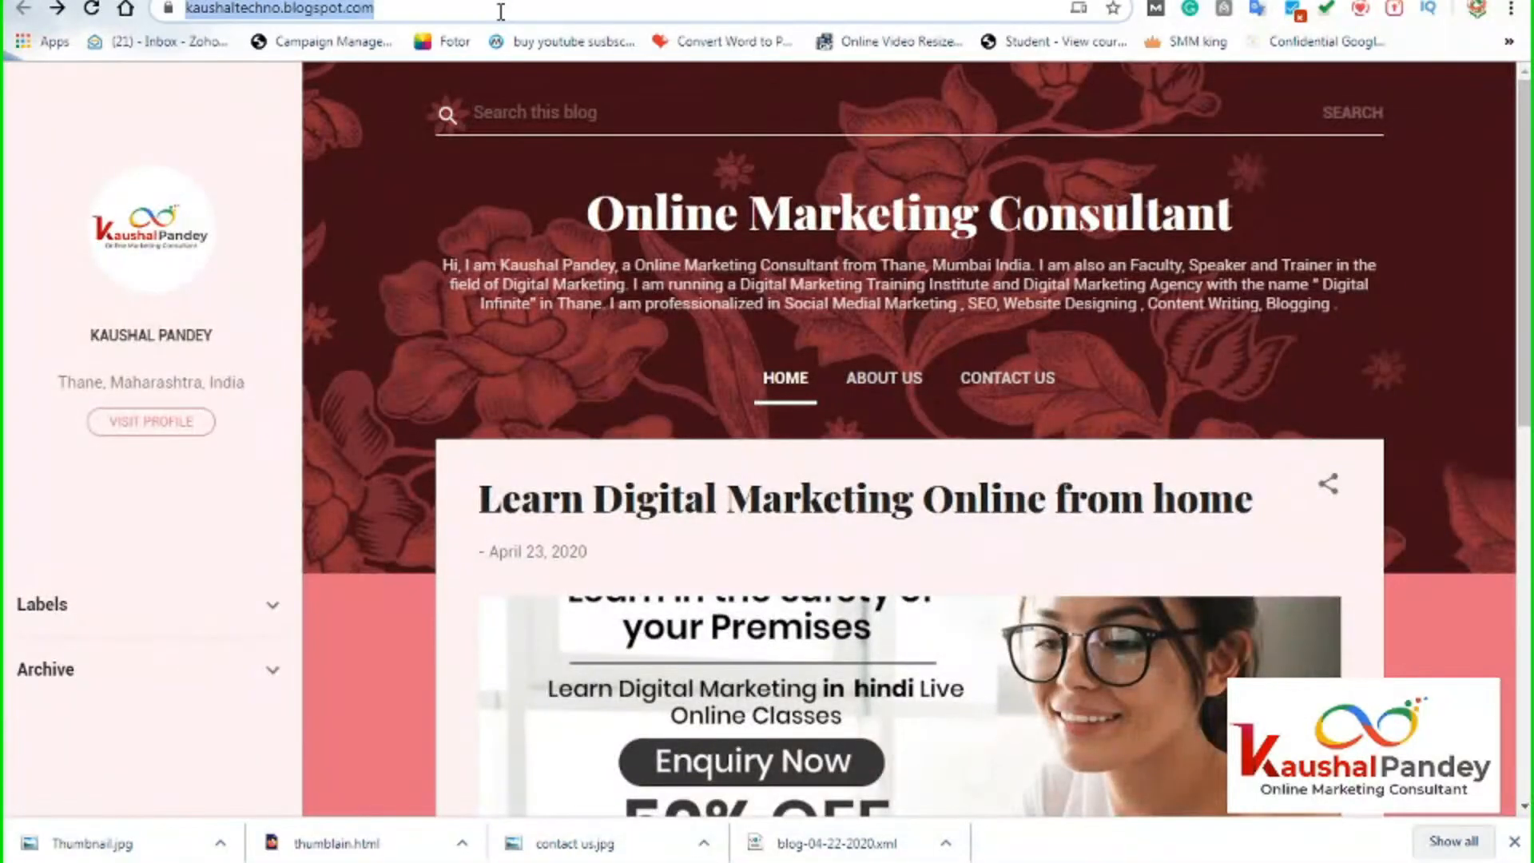
{"action": "key", "text": "Return"}
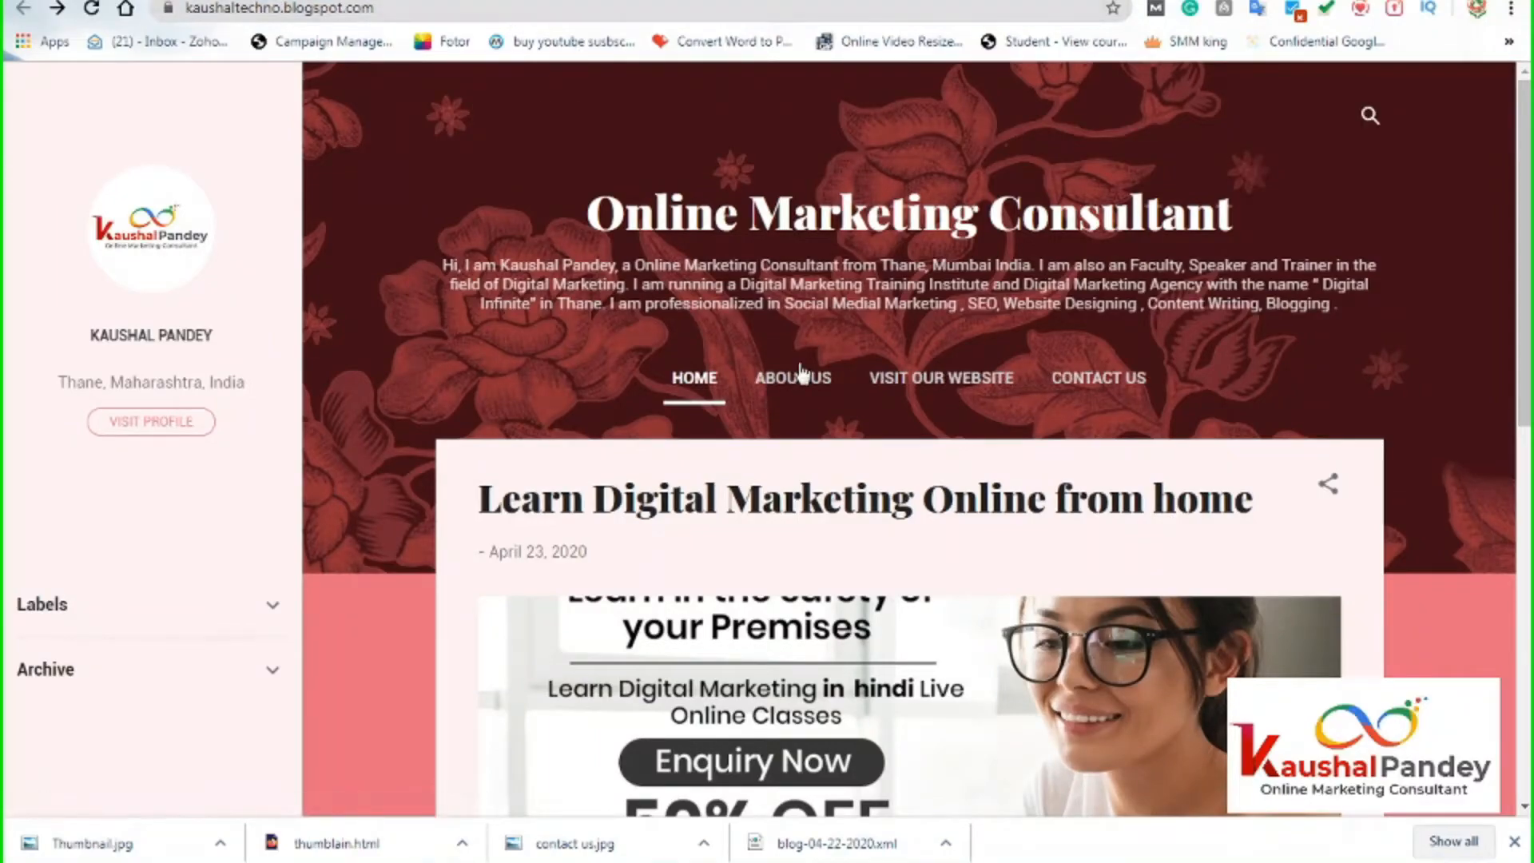
{"action": "left_click", "coordinate": [913, 385]}
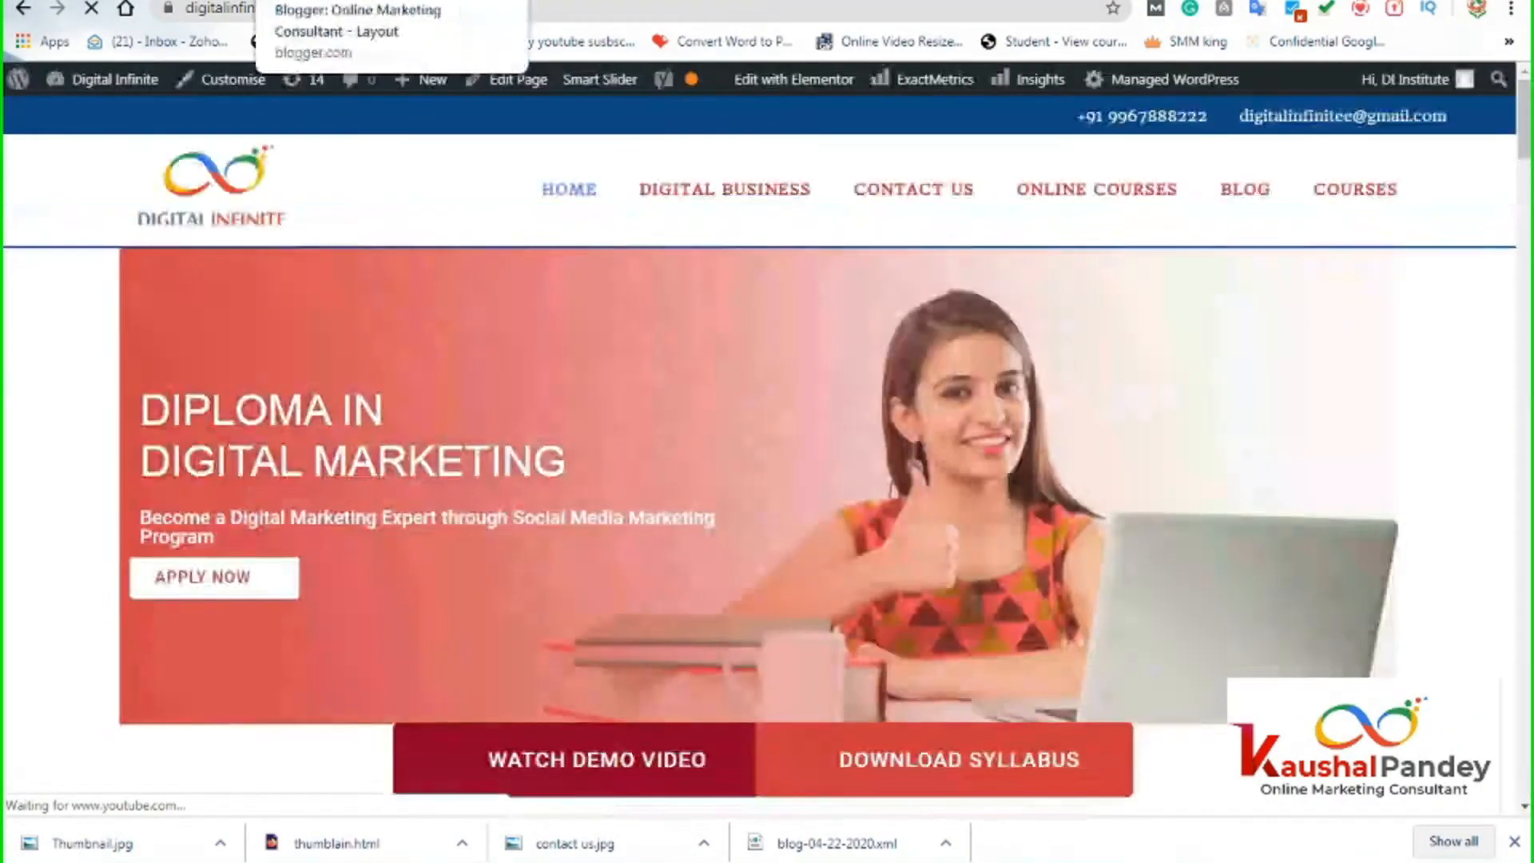
{"action": "left_click", "coordinate": [360, 1]}
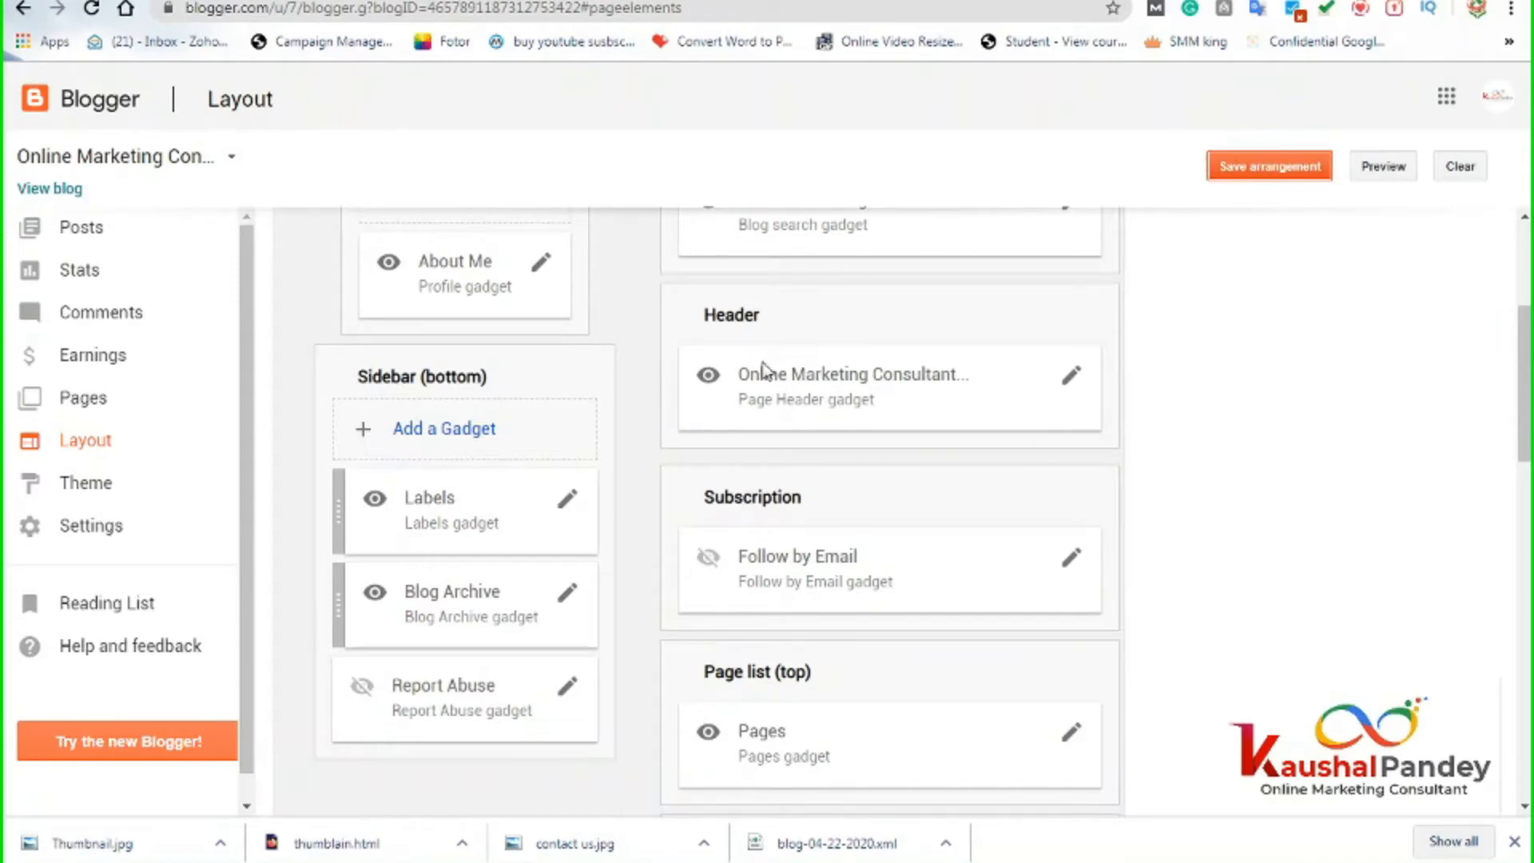
Delete the Visit our website link from the Pages gadget, keeping Home, About us, Contact us.
{"action": "scroll", "coordinate": [898, 533], "scroll_direction": "down", "scroll_amount": 2}
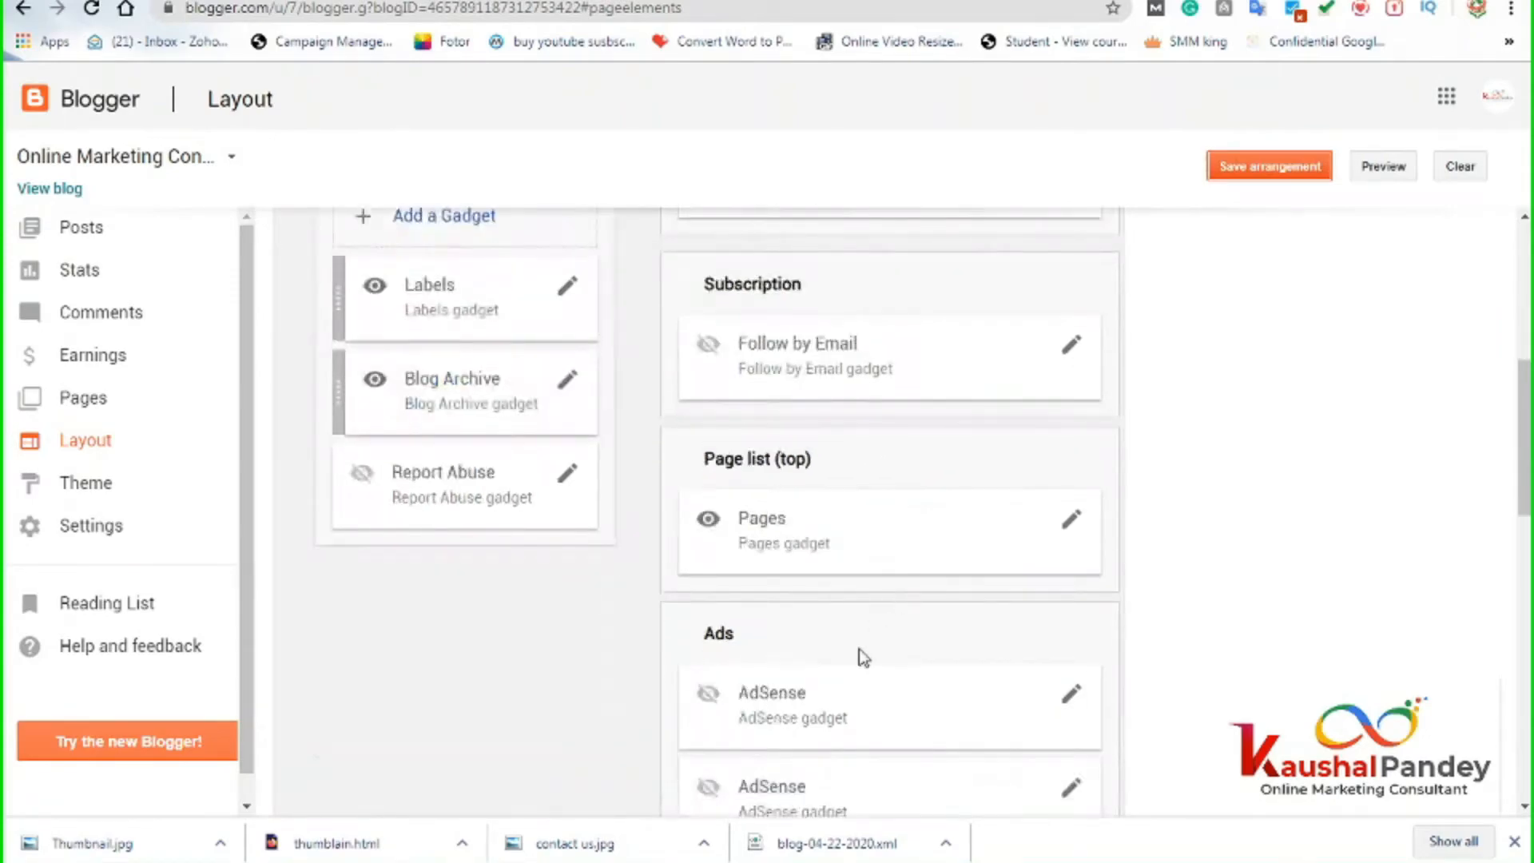
{"action": "left_click", "coordinate": [1072, 519]}
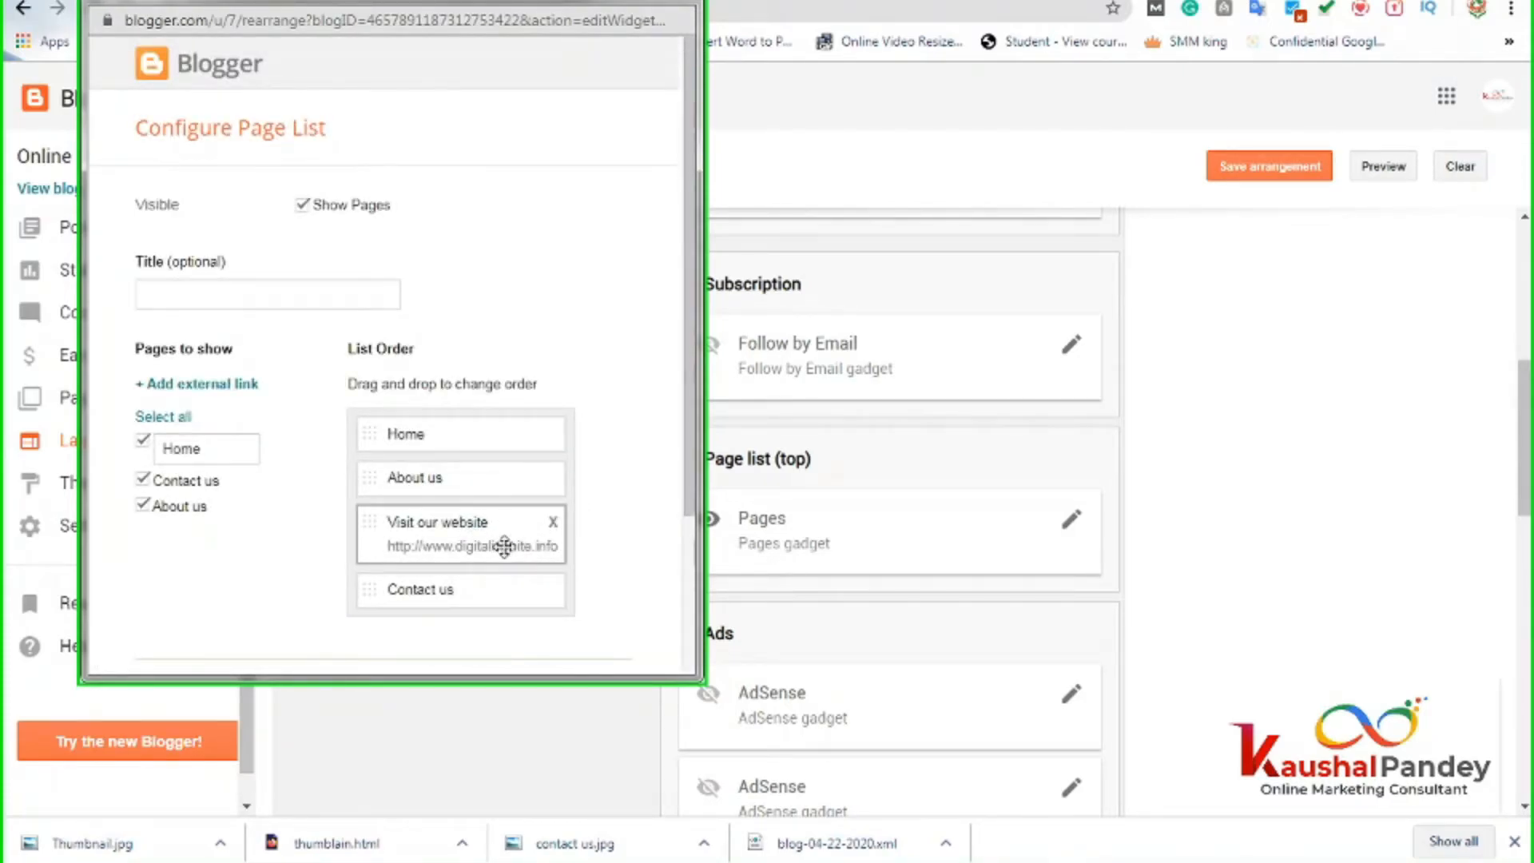
{"action": "double_click", "coordinate": [402, 544]}
{"action": "left_click", "coordinate": [376, 521]}
{"action": "left_click", "coordinate": [554, 523]}
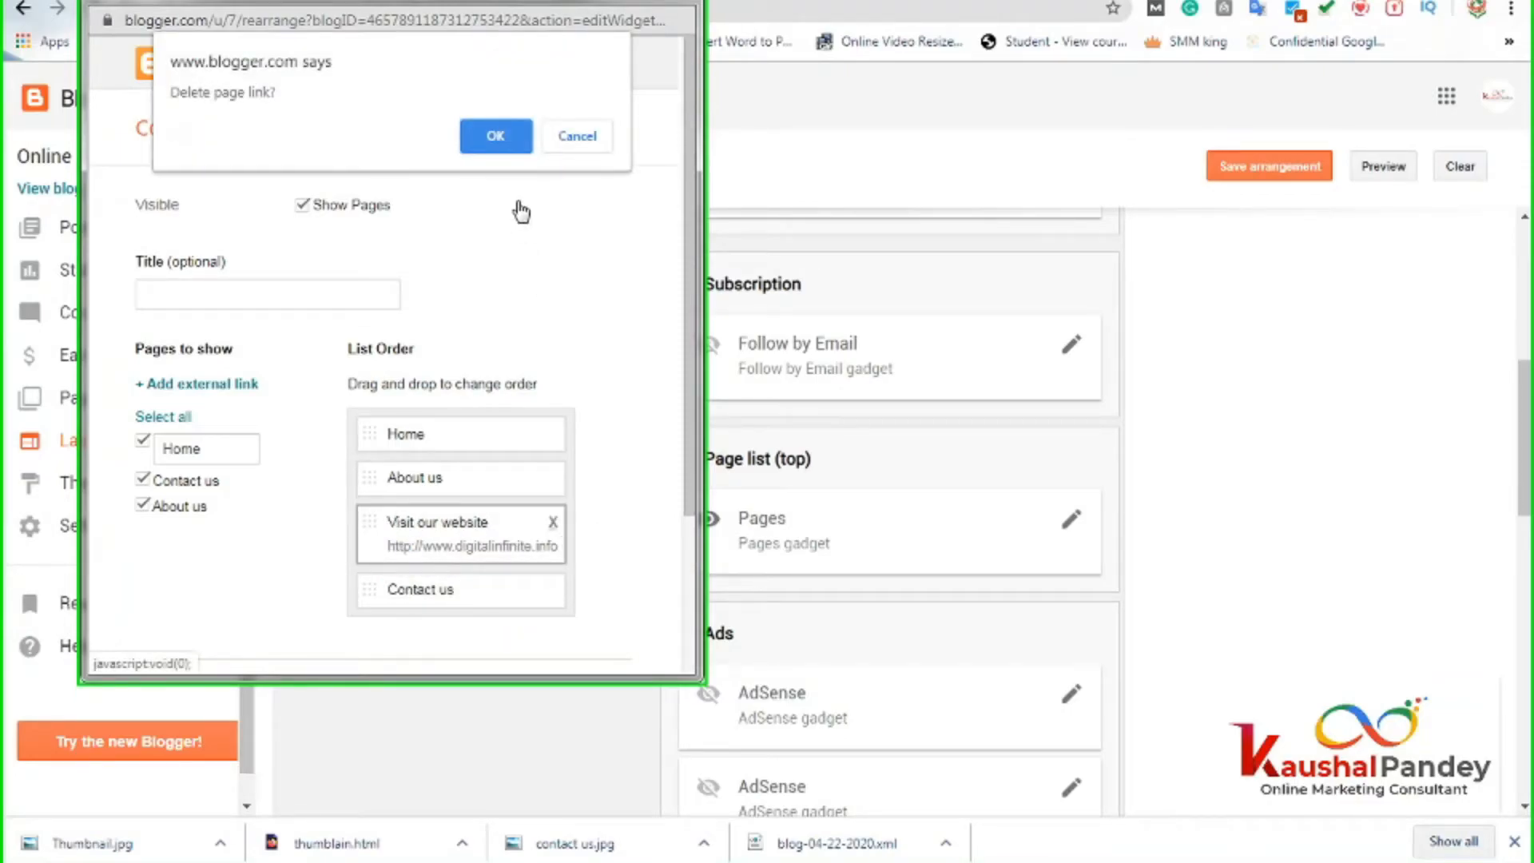
{"action": "left_click", "coordinate": [502, 137]}
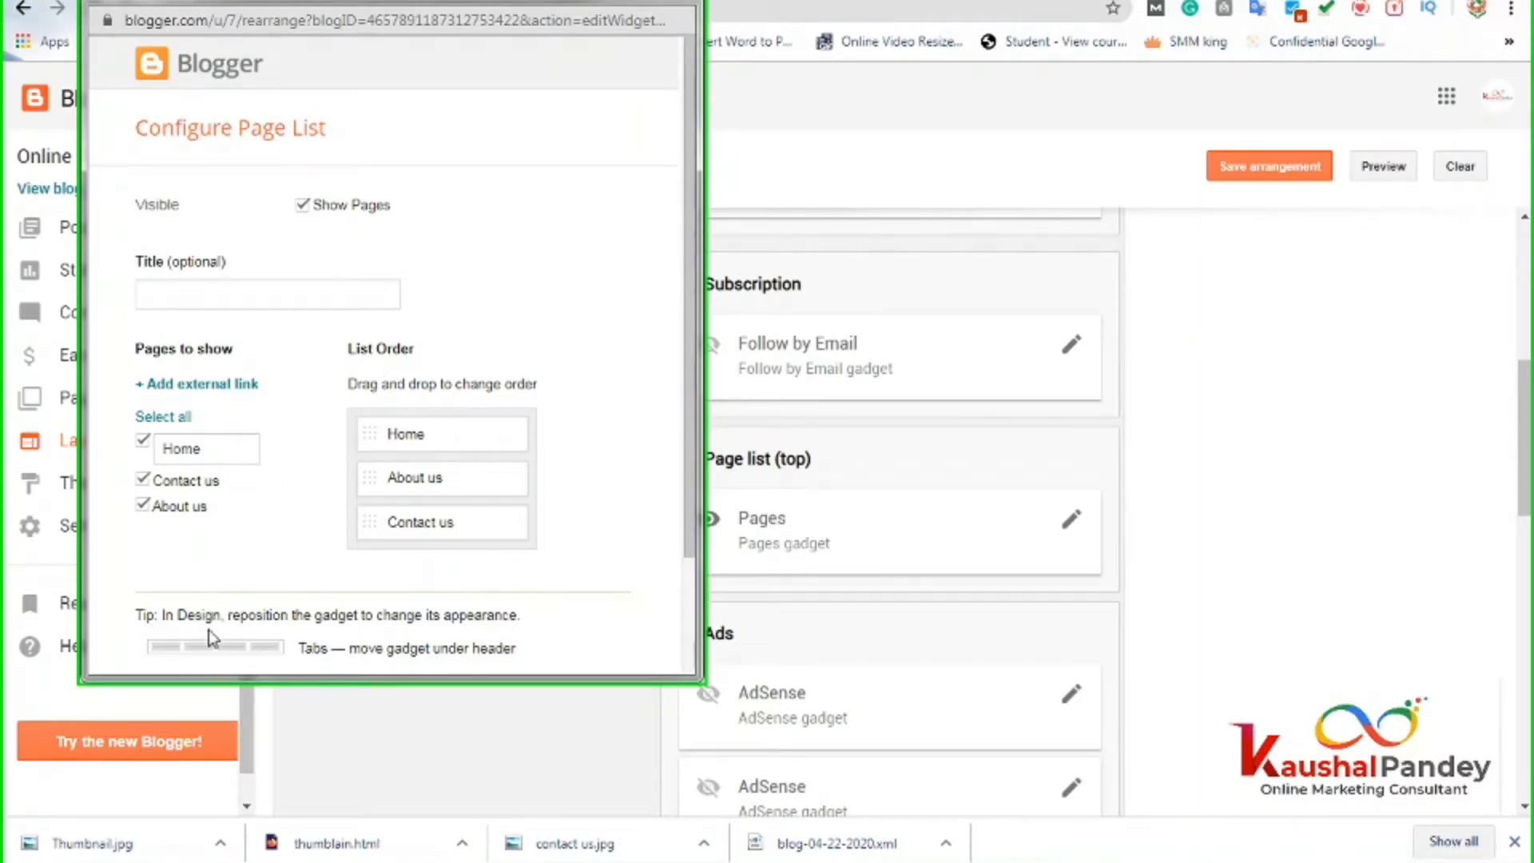
{"action": "left_click", "coordinate": [185, 385]}
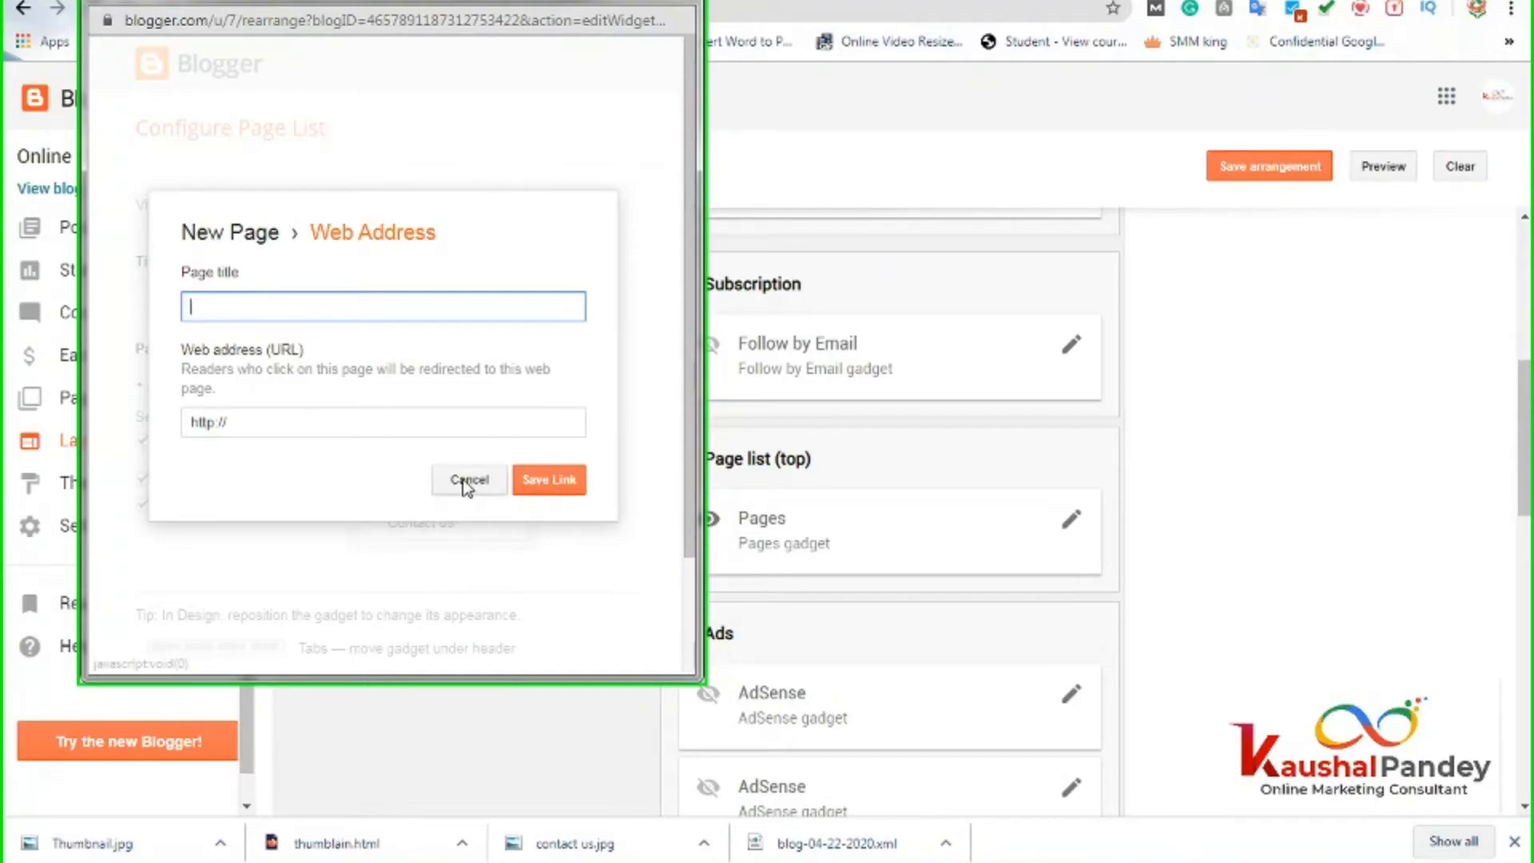
{"action": "scroll", "coordinate": [442, 575], "scroll_direction": "down", "scroll_amount": 2}
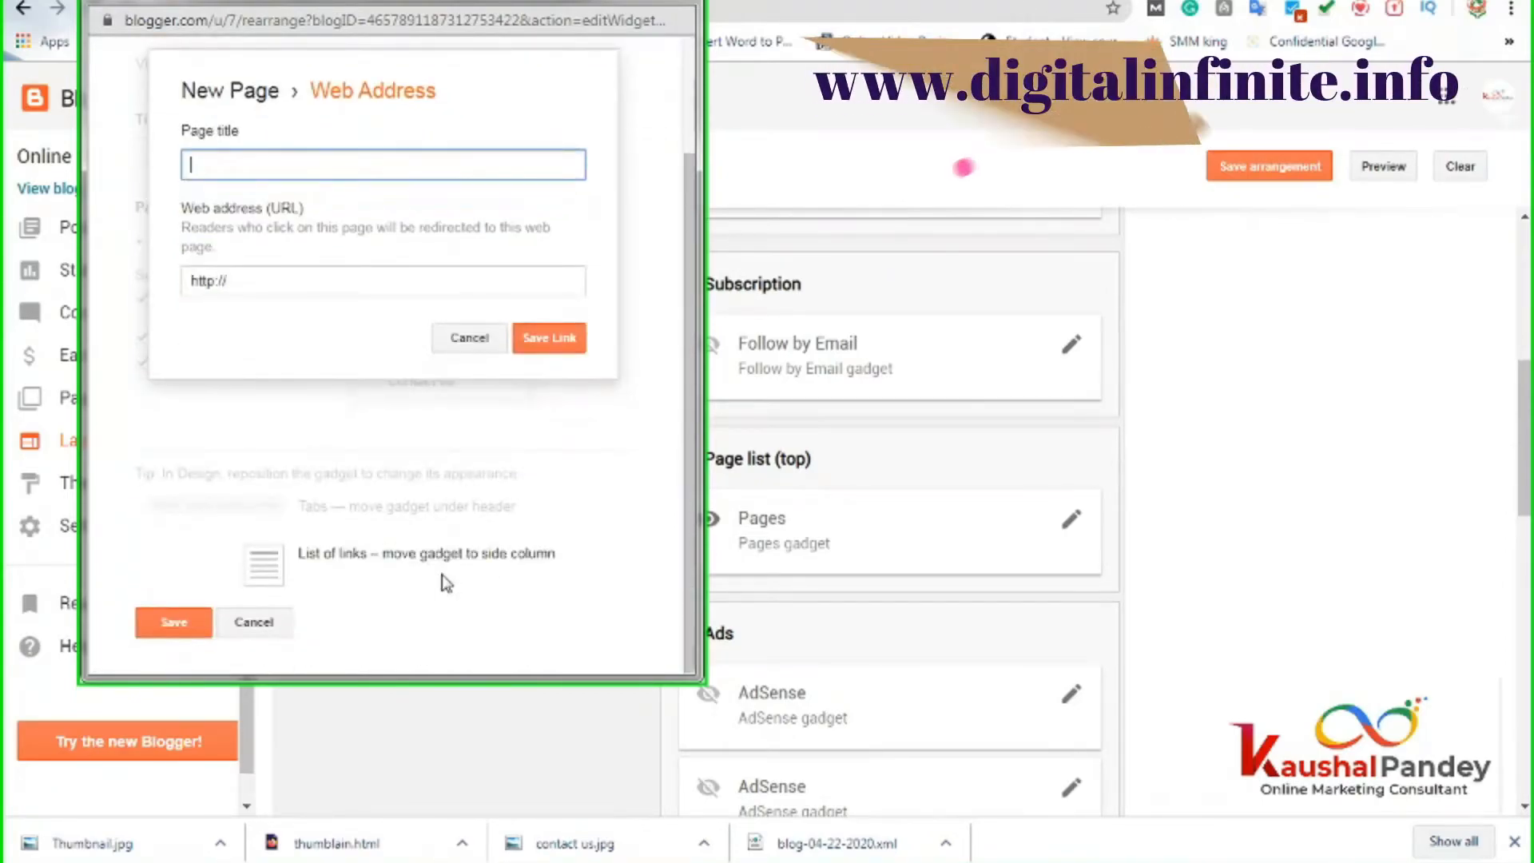
{"action": "scroll", "coordinate": [437, 552], "scroll_direction": "up", "scroll_amount": 2}
{"action": "scroll", "coordinate": [447, 592], "scroll_direction": "down", "scroll_amount": 2}
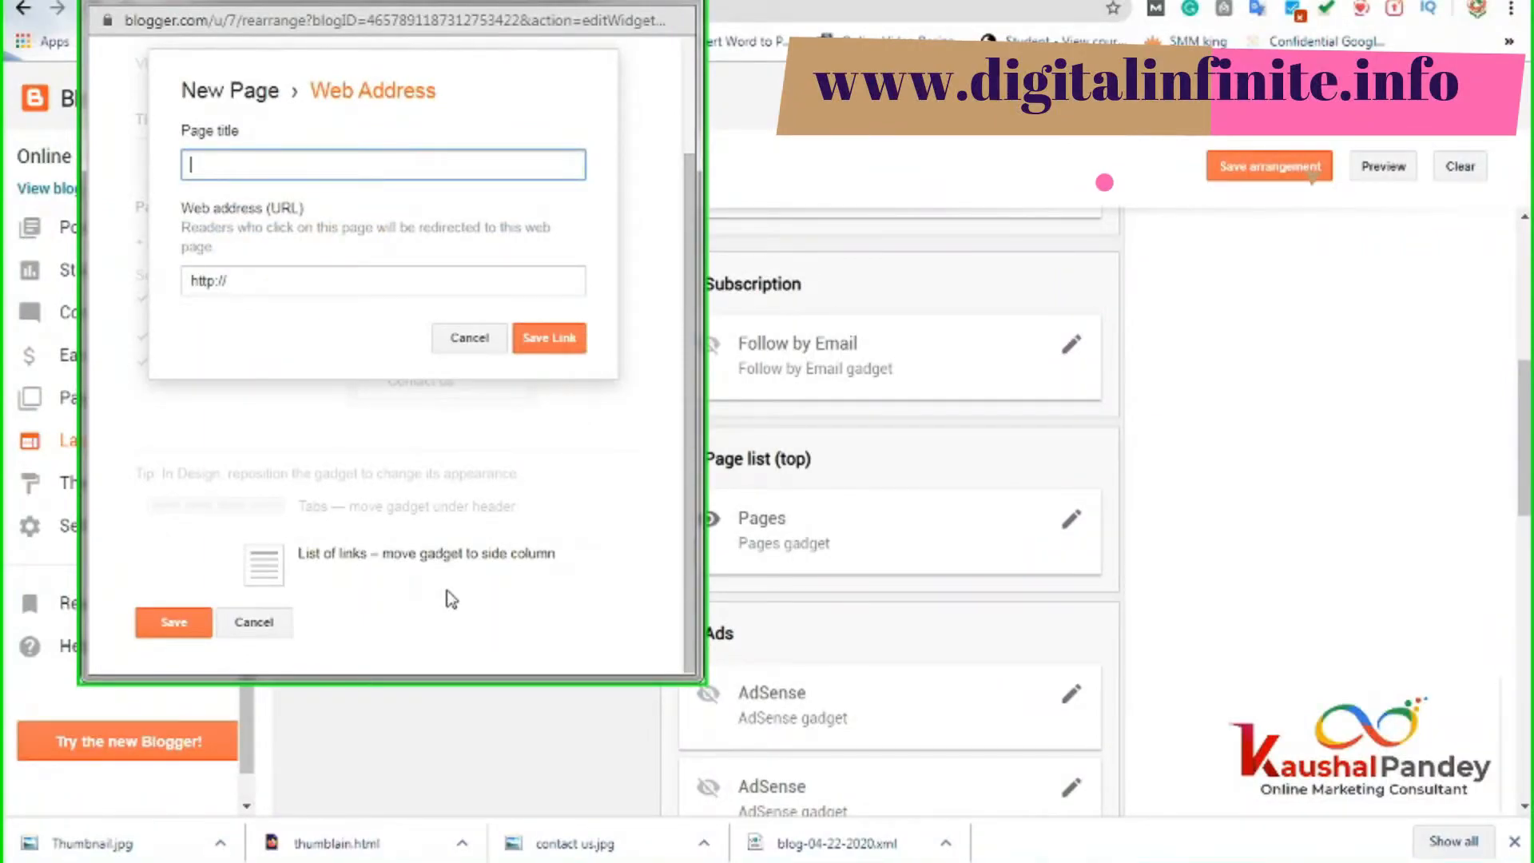
{"action": "left_click", "coordinate": [324, 511]}
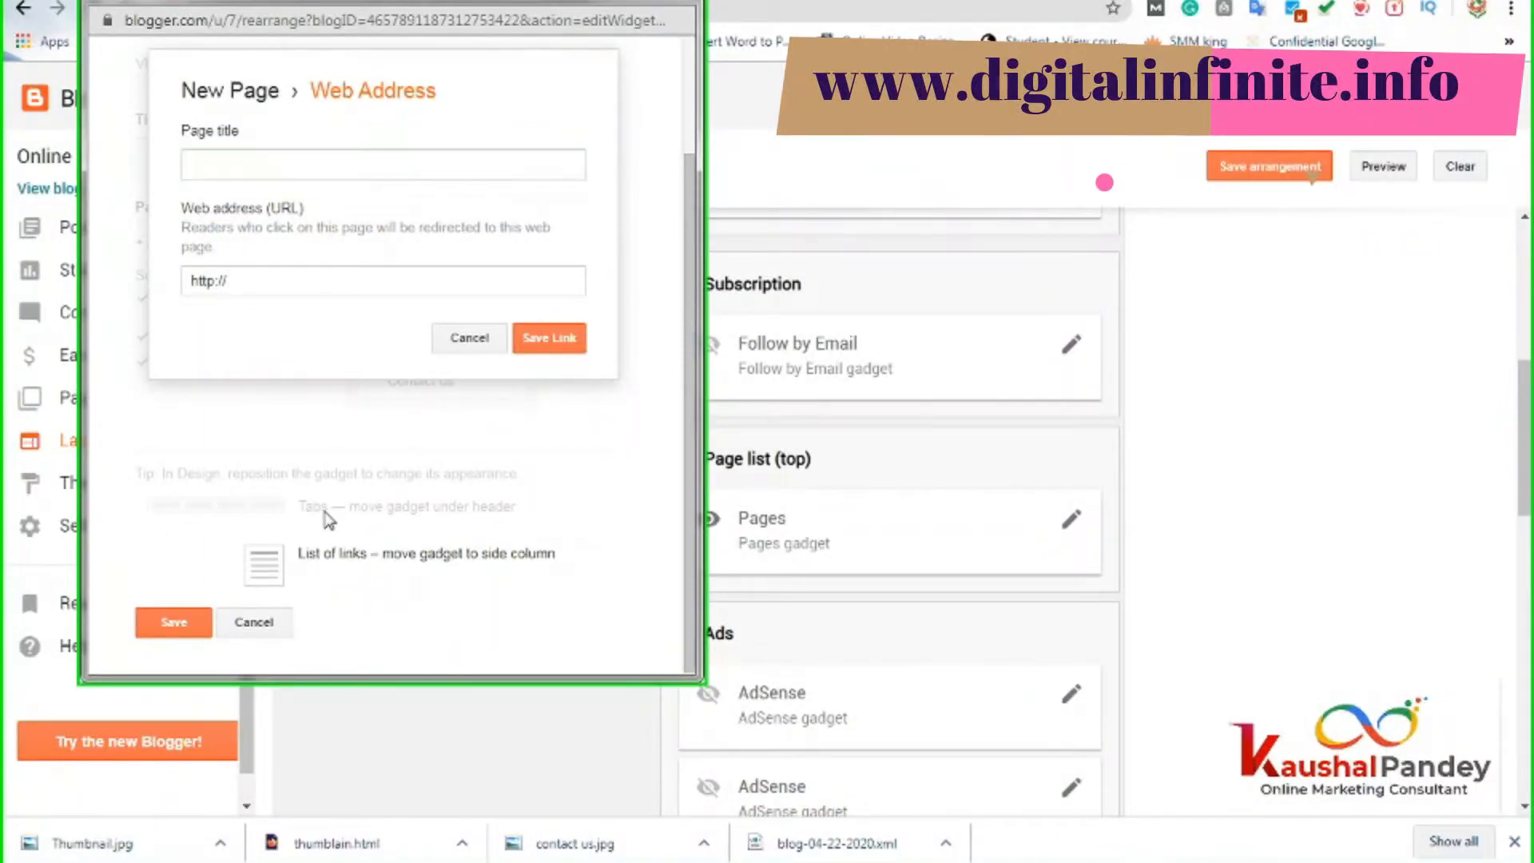
{"action": "left_click", "coordinate": [252, 163]}
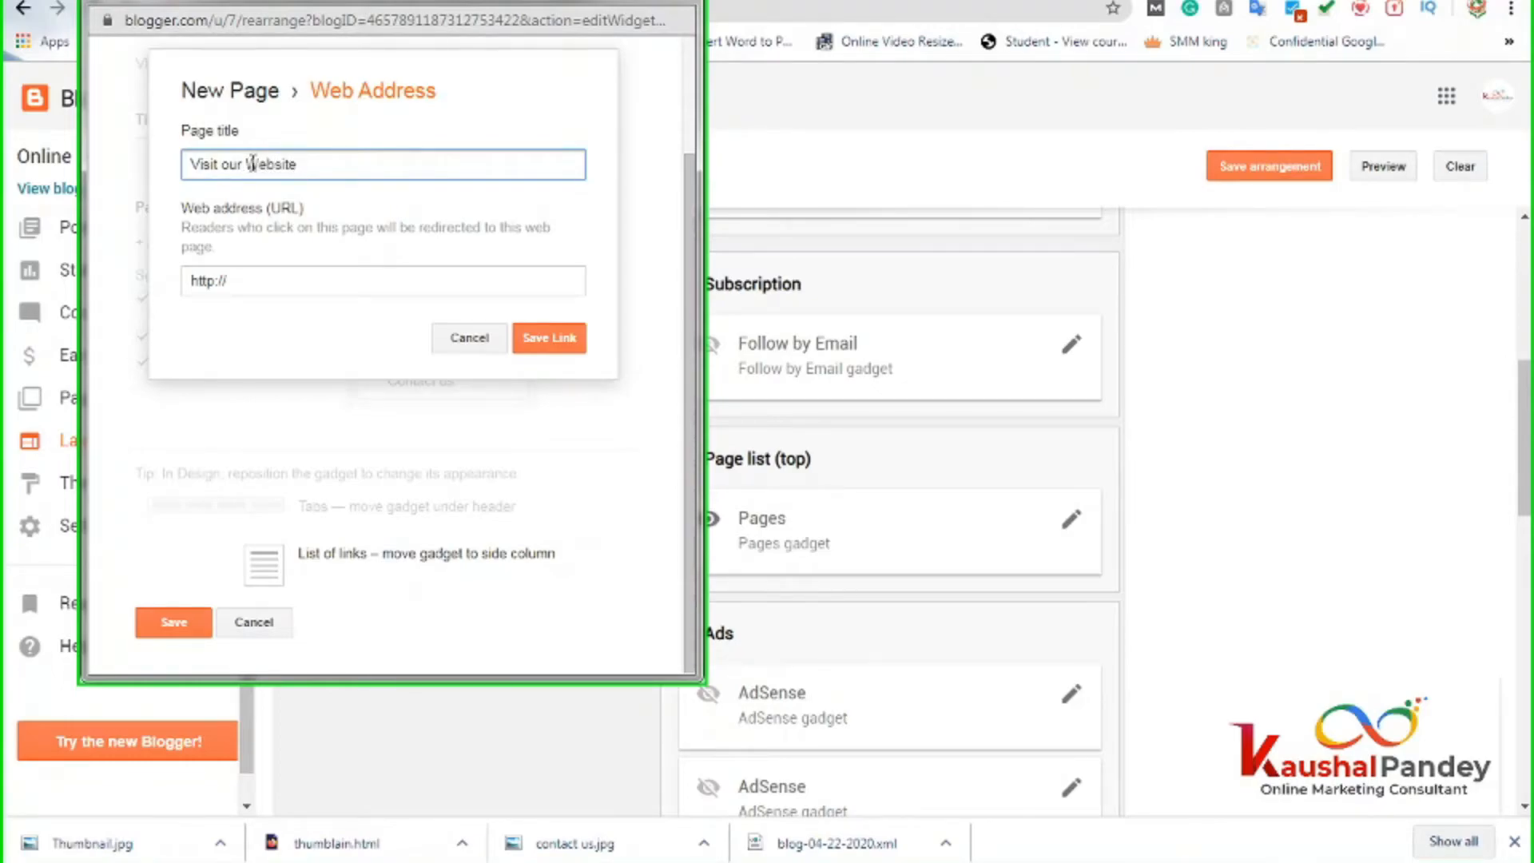
{"action": "left_click", "coordinate": [250, 282]}
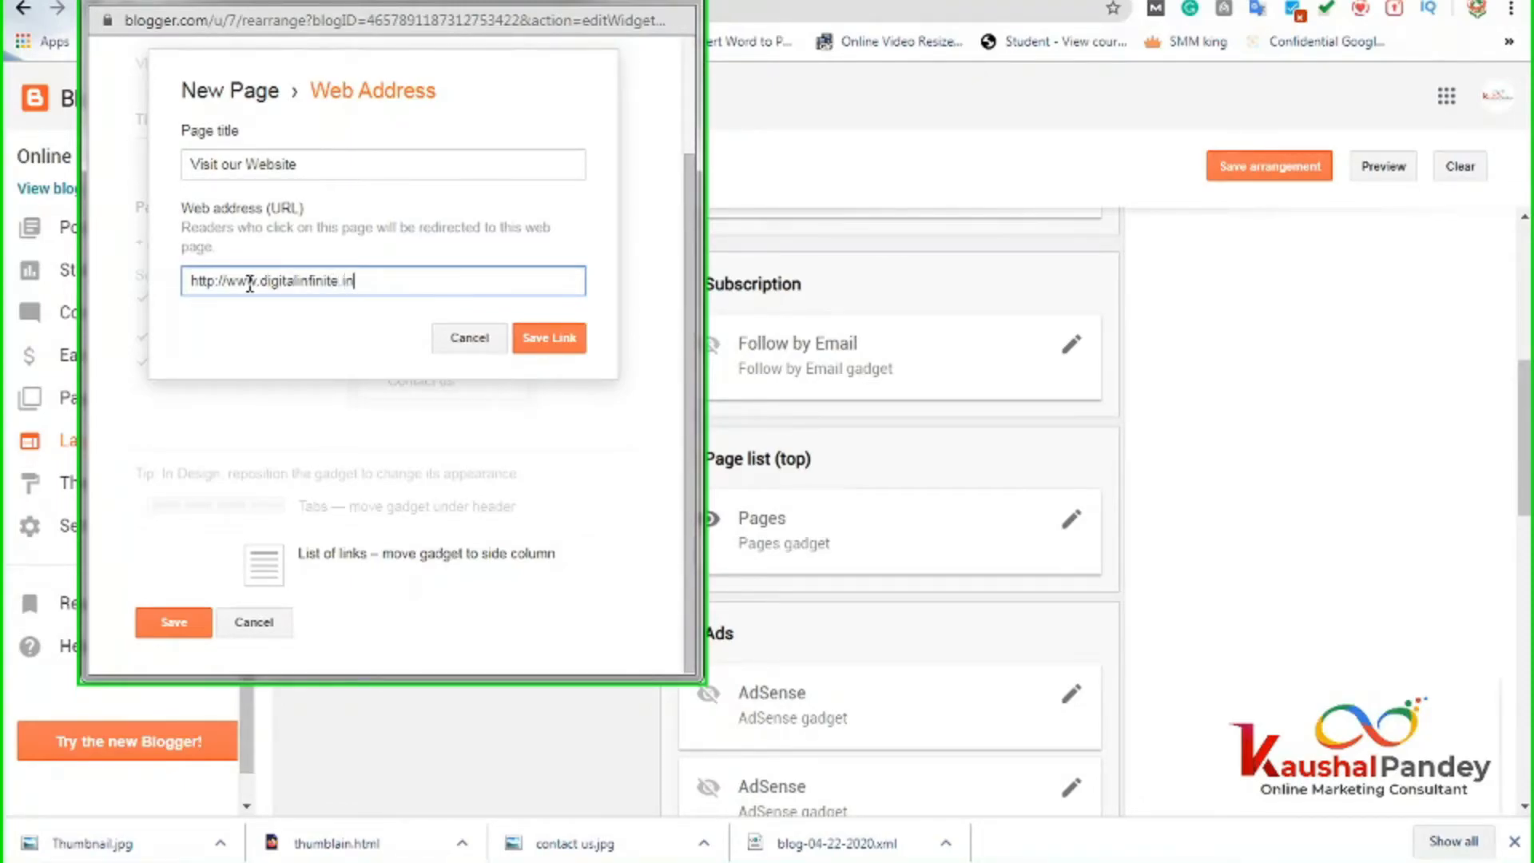
{"action": "left_click", "coordinate": [552, 339]}
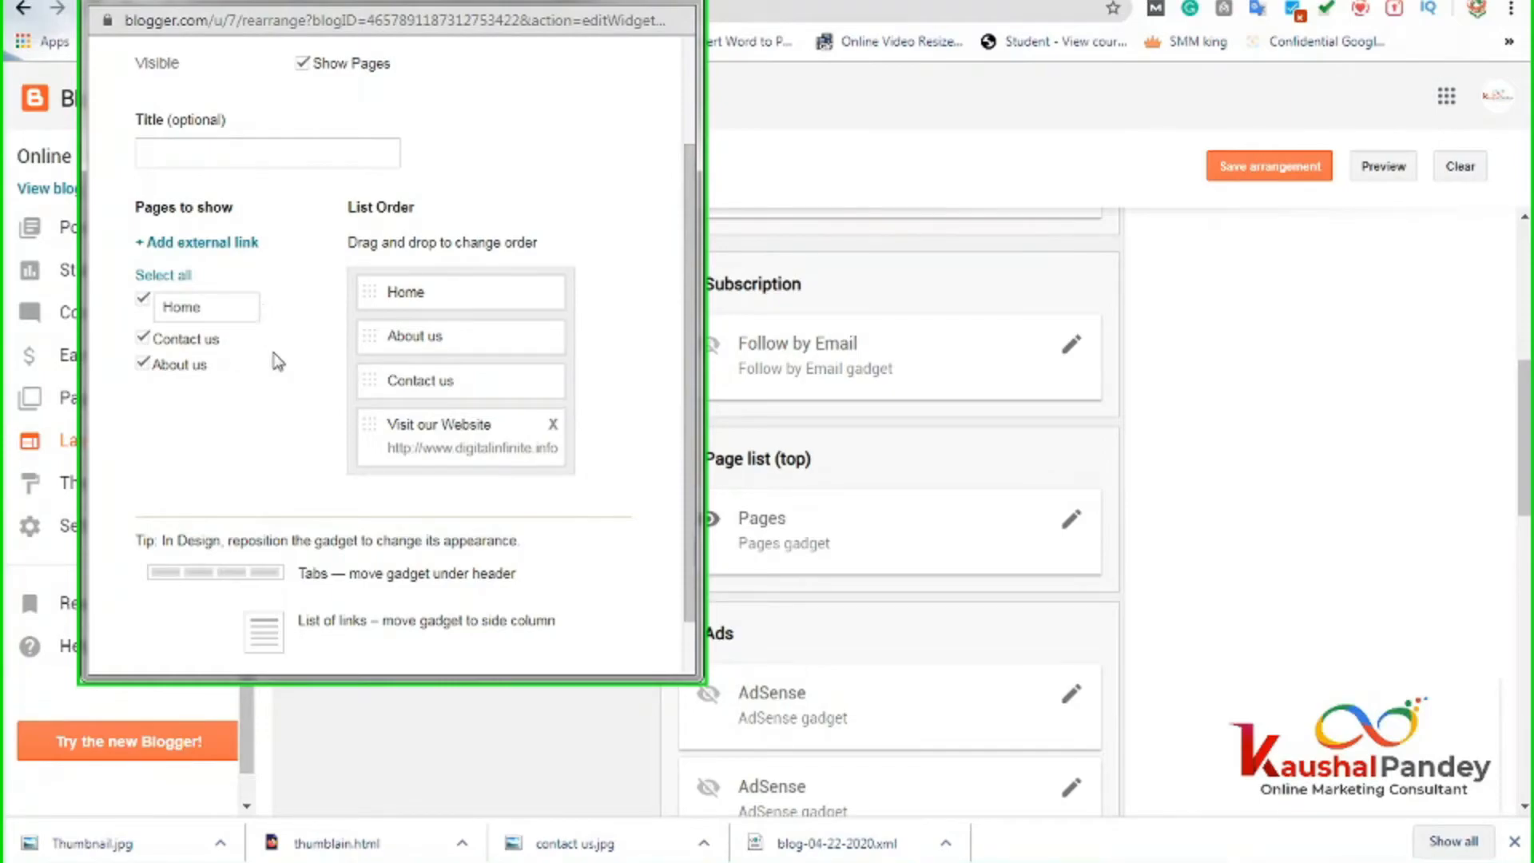
{"action": "scroll", "coordinate": [277, 363], "scroll_direction": "up", "scroll_amount": 2}
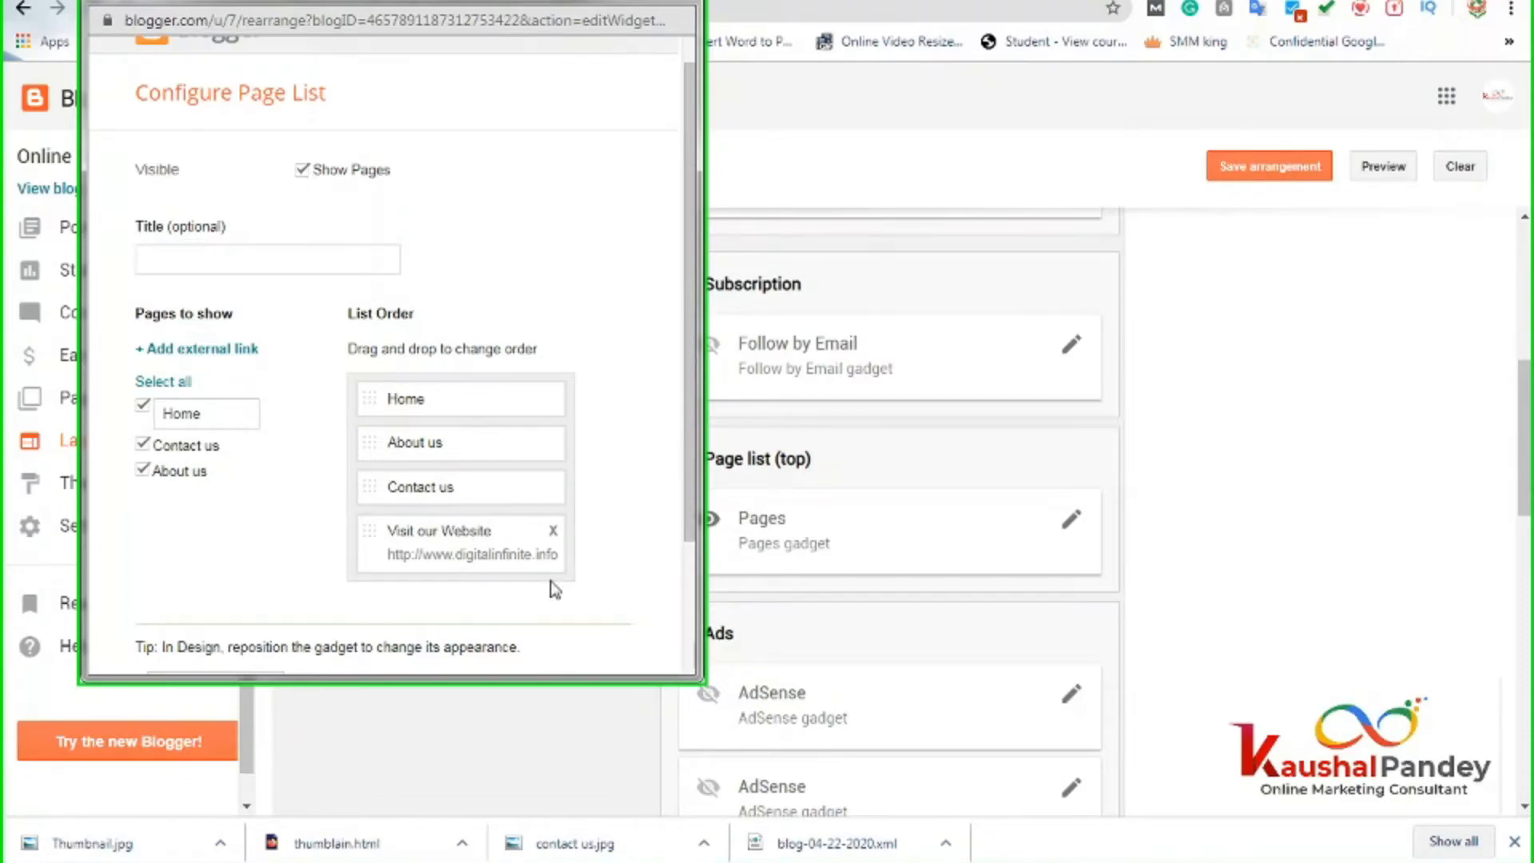
{"action": "scroll", "coordinate": [535, 595], "scroll_direction": "down", "scroll_amount": 3}
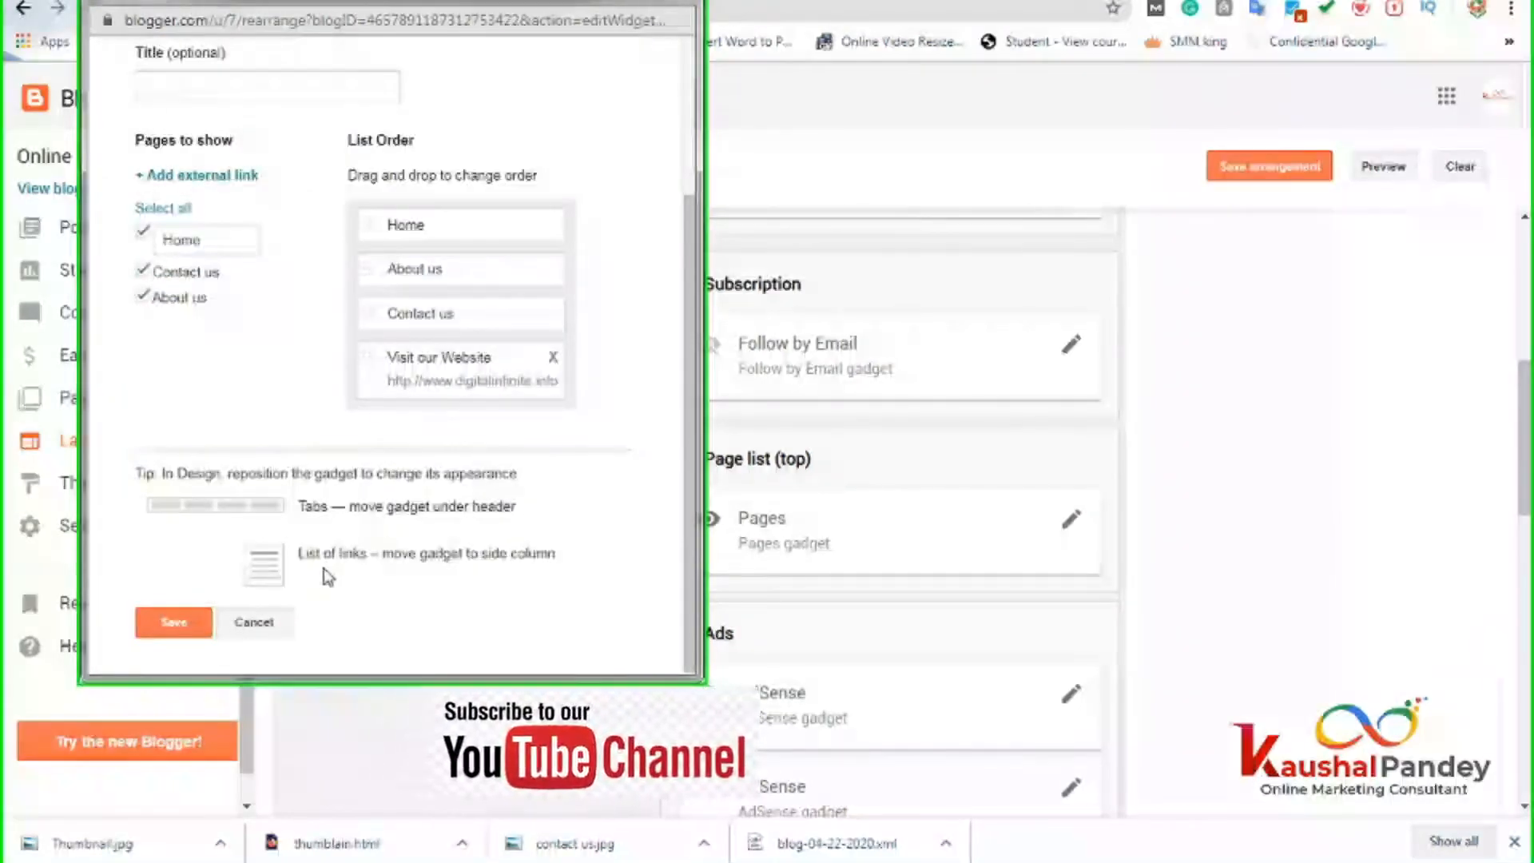
{"action": "scroll", "coordinate": [190, 242], "scroll_direction": "up", "scroll_amount": 3}
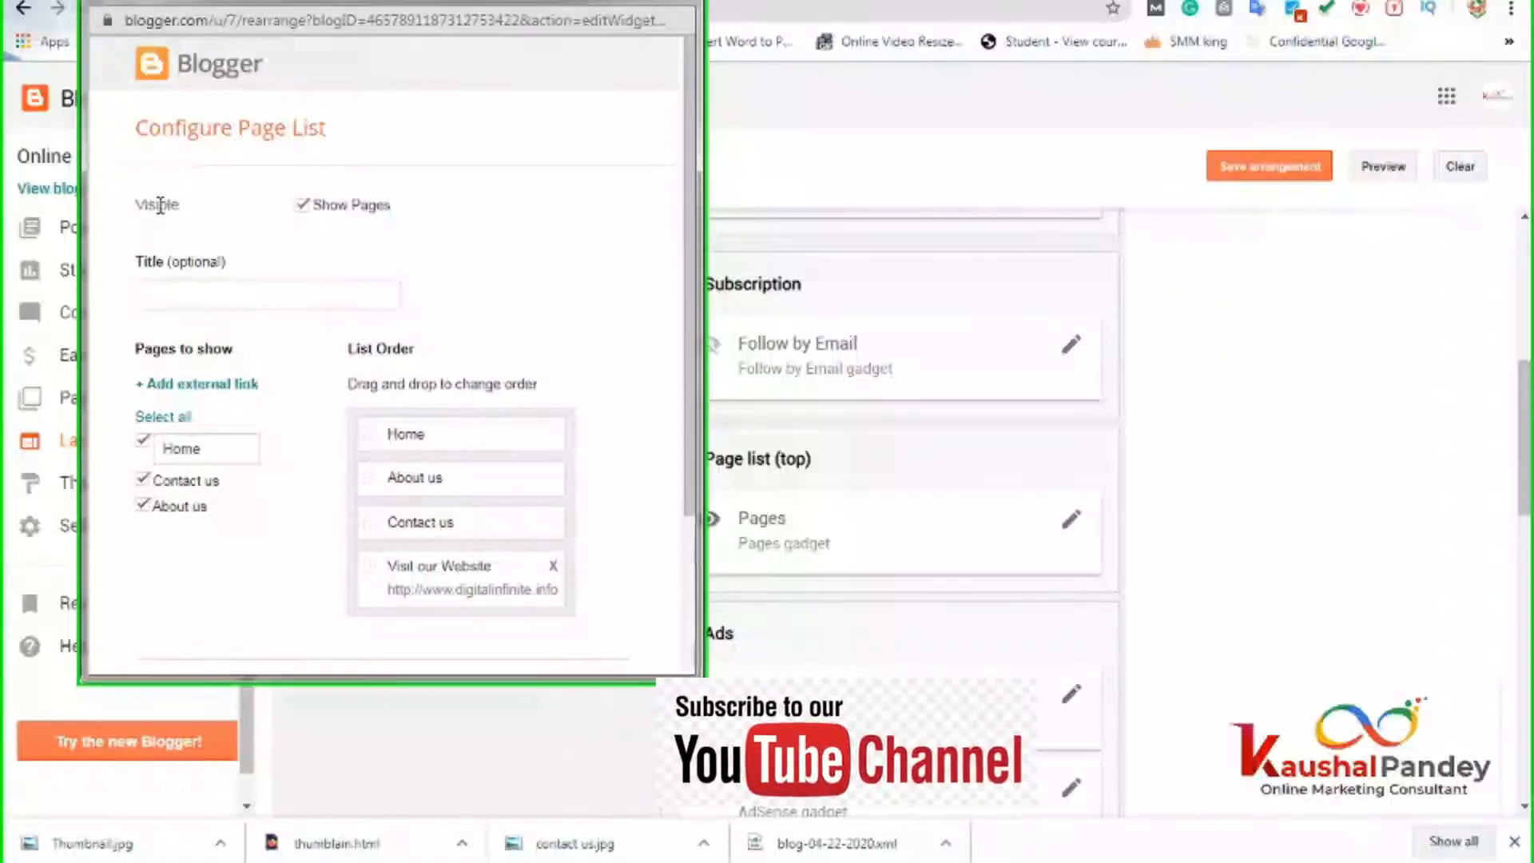
{"action": "scroll", "coordinate": [320, 448], "scroll_direction": "down", "scroll_amount": 3}
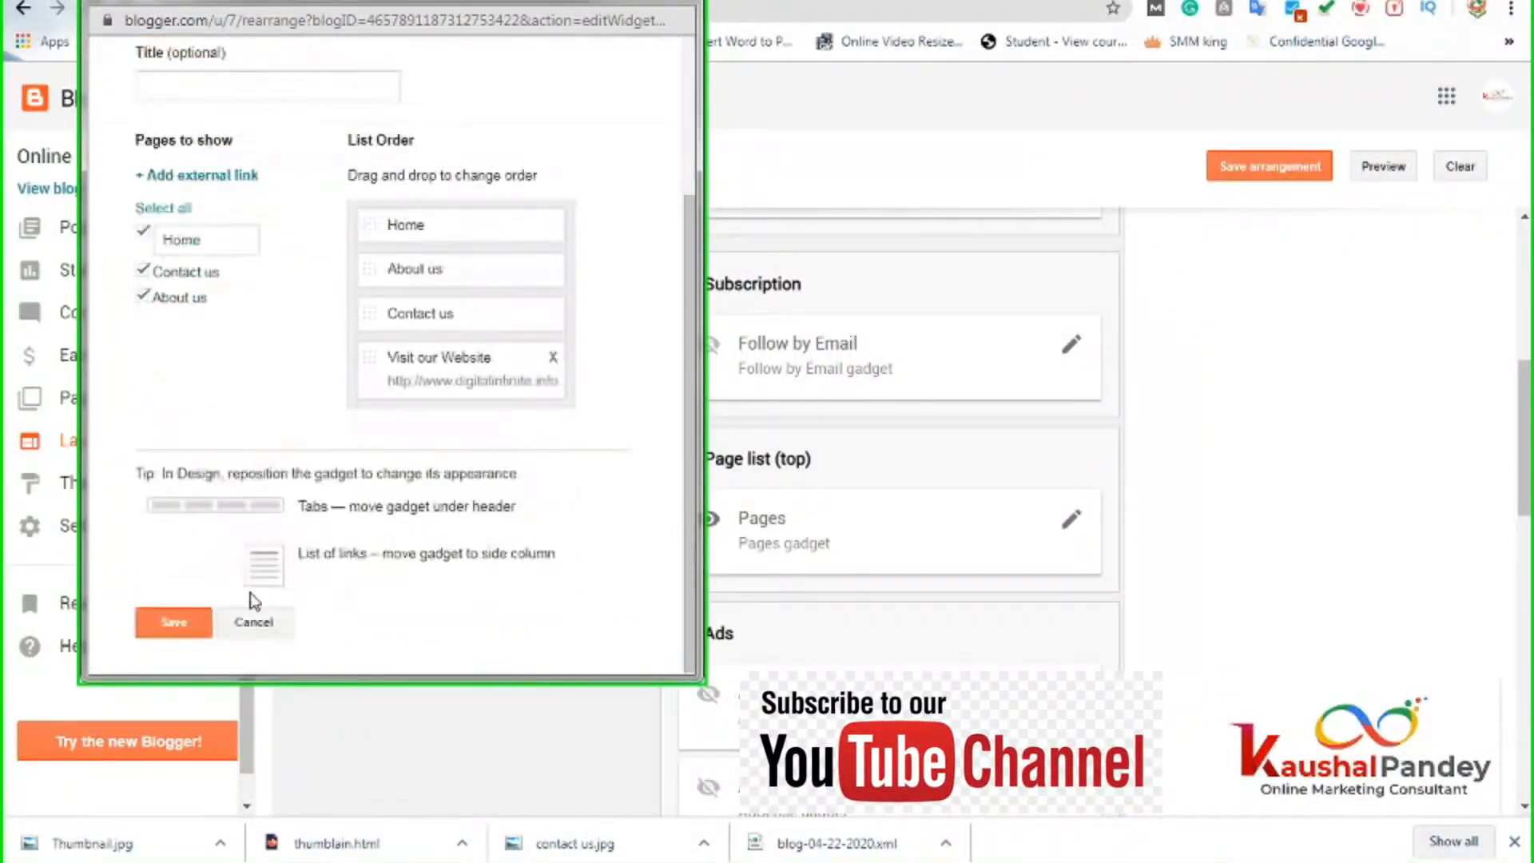
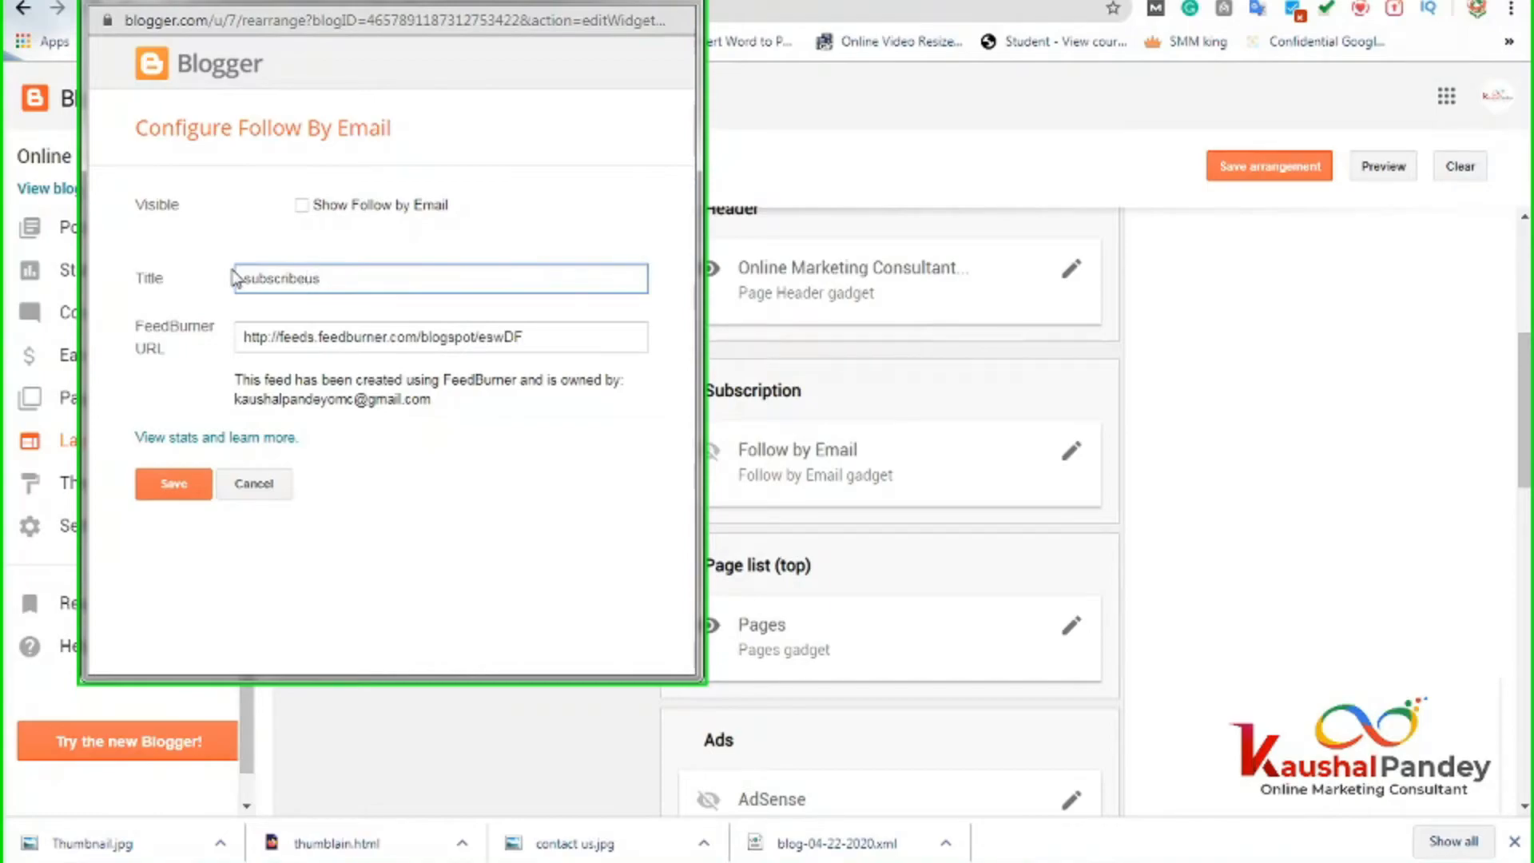
Retitle the Follow by Email gadget 'Subscribe us on YOUTUBE' and save the gadget.
{"action": "key", "text": "ctrl+a"}
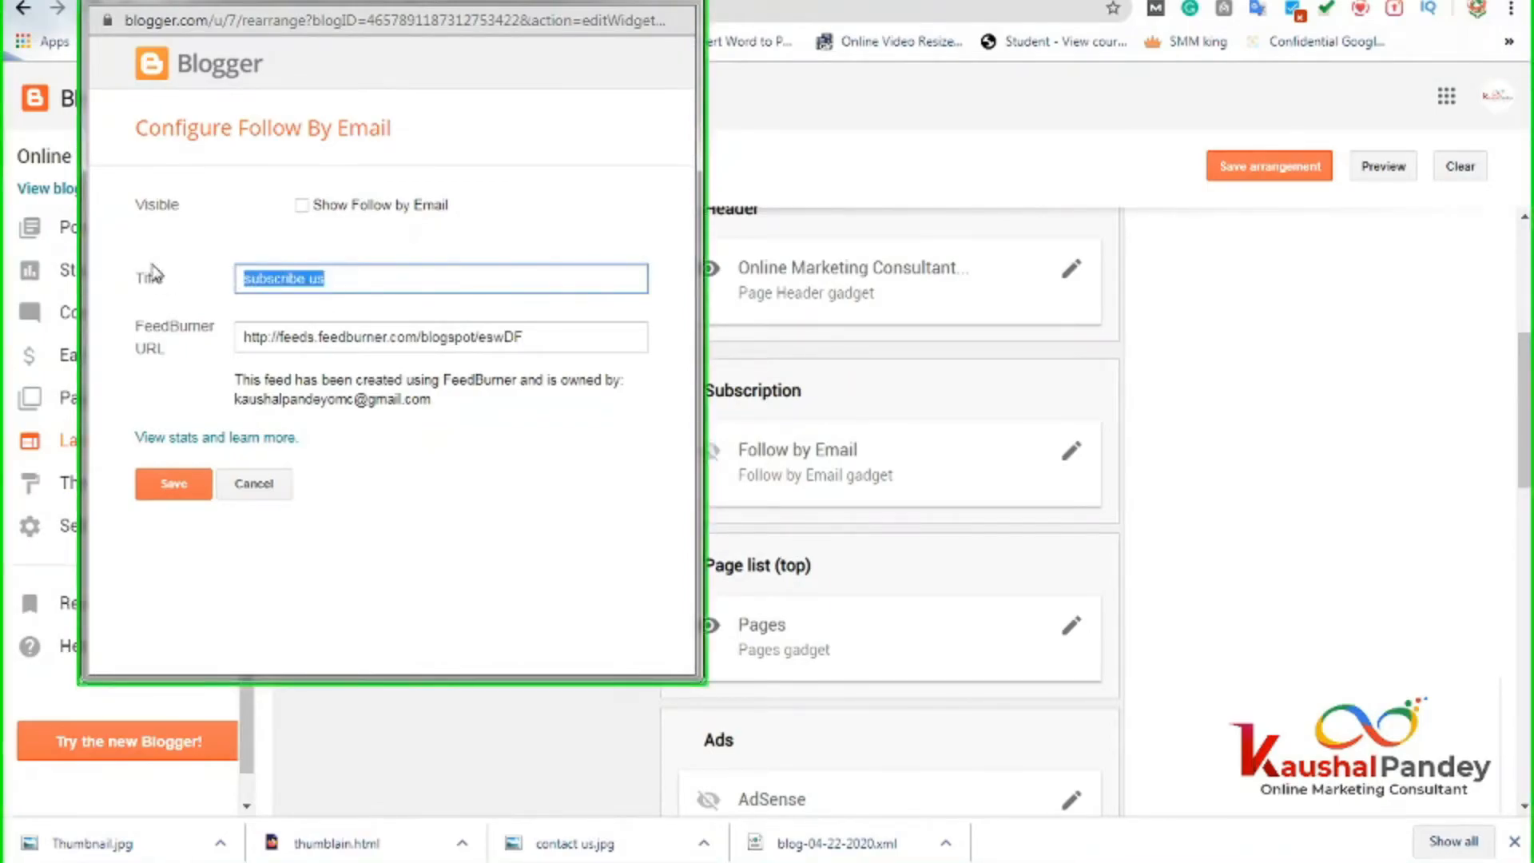
{"action": "type", "text": "Subs"}
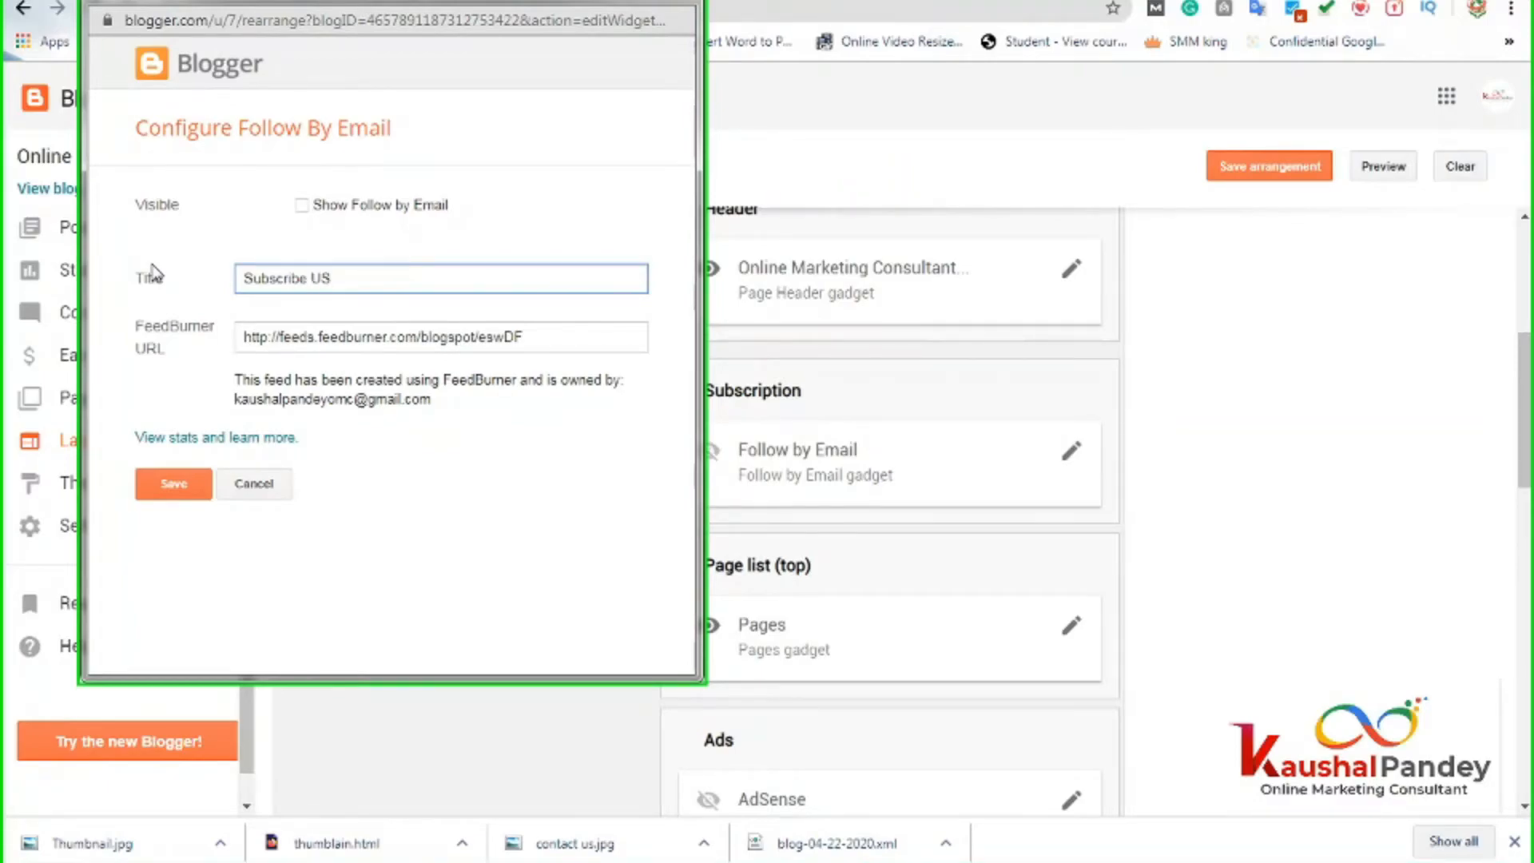
{"action": "key", "text": "BackSpace"}
{"action": "key", "text": "BackSpace"}
{"action": "type", "text": "us on YOUTUBE"}
{"action": "left_click", "coordinate": [171, 487]}
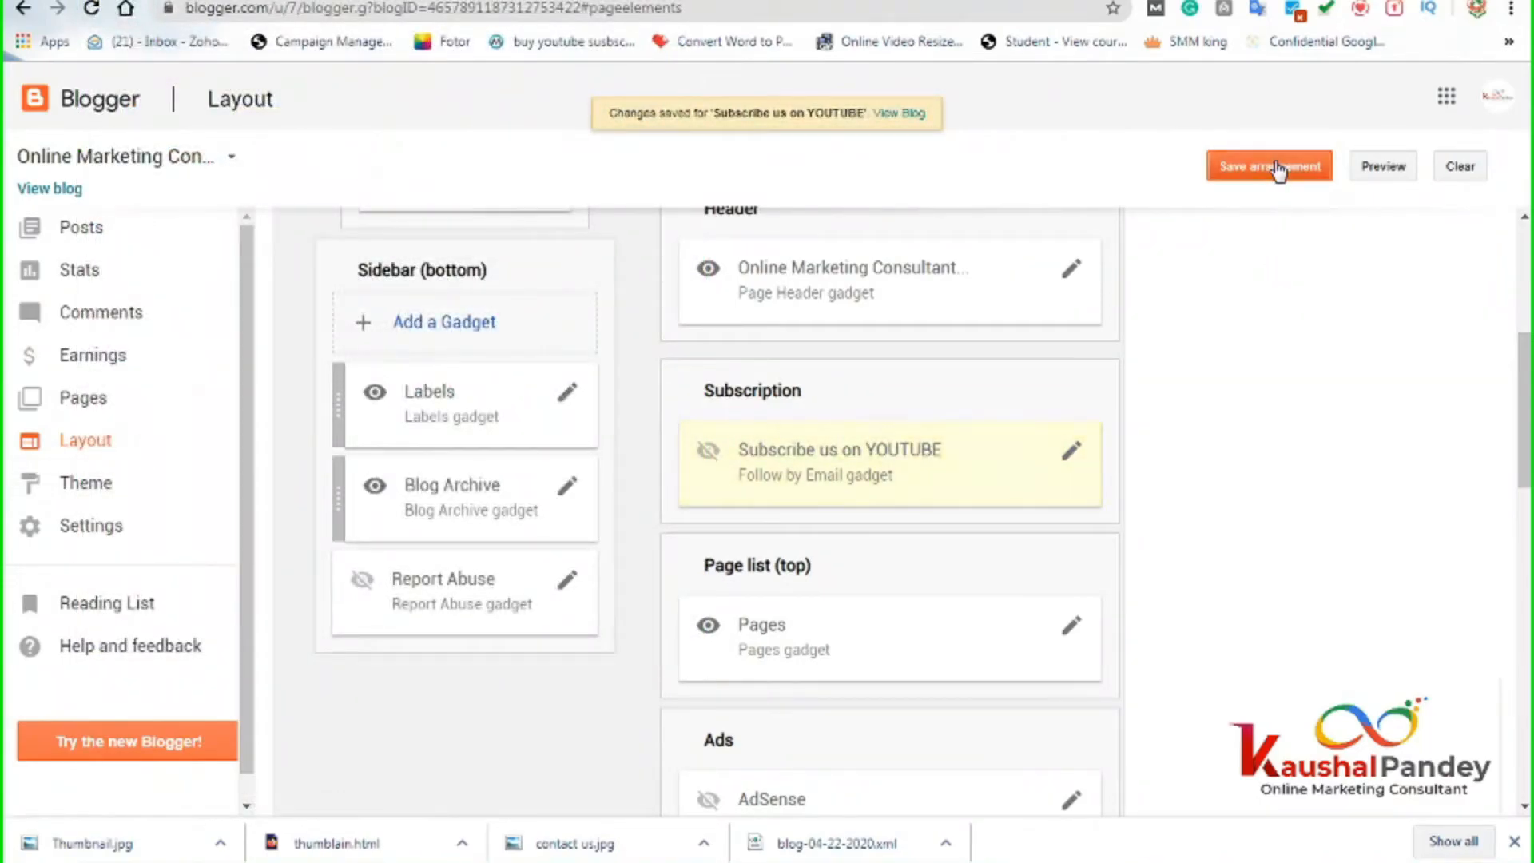
Save the layout arrangement and reload the live blog twice to check the change.
{"action": "left_click", "coordinate": [1276, 166]}
{"action": "left_click", "coordinate": [882, 112]}
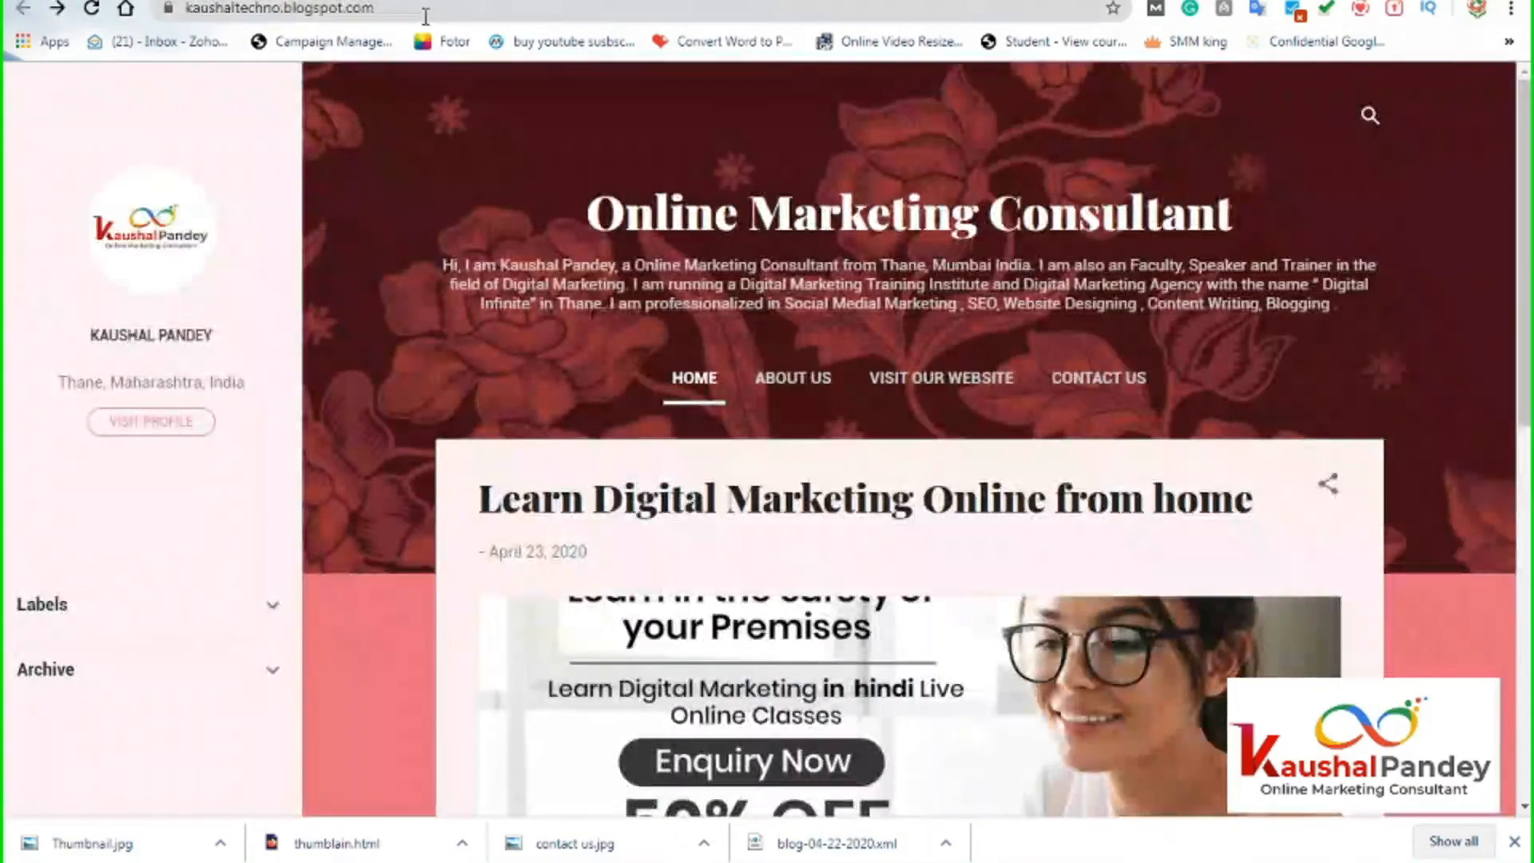
{"action": "left_click", "coordinate": [431, 10]}
{"action": "key", "text": "Return"}
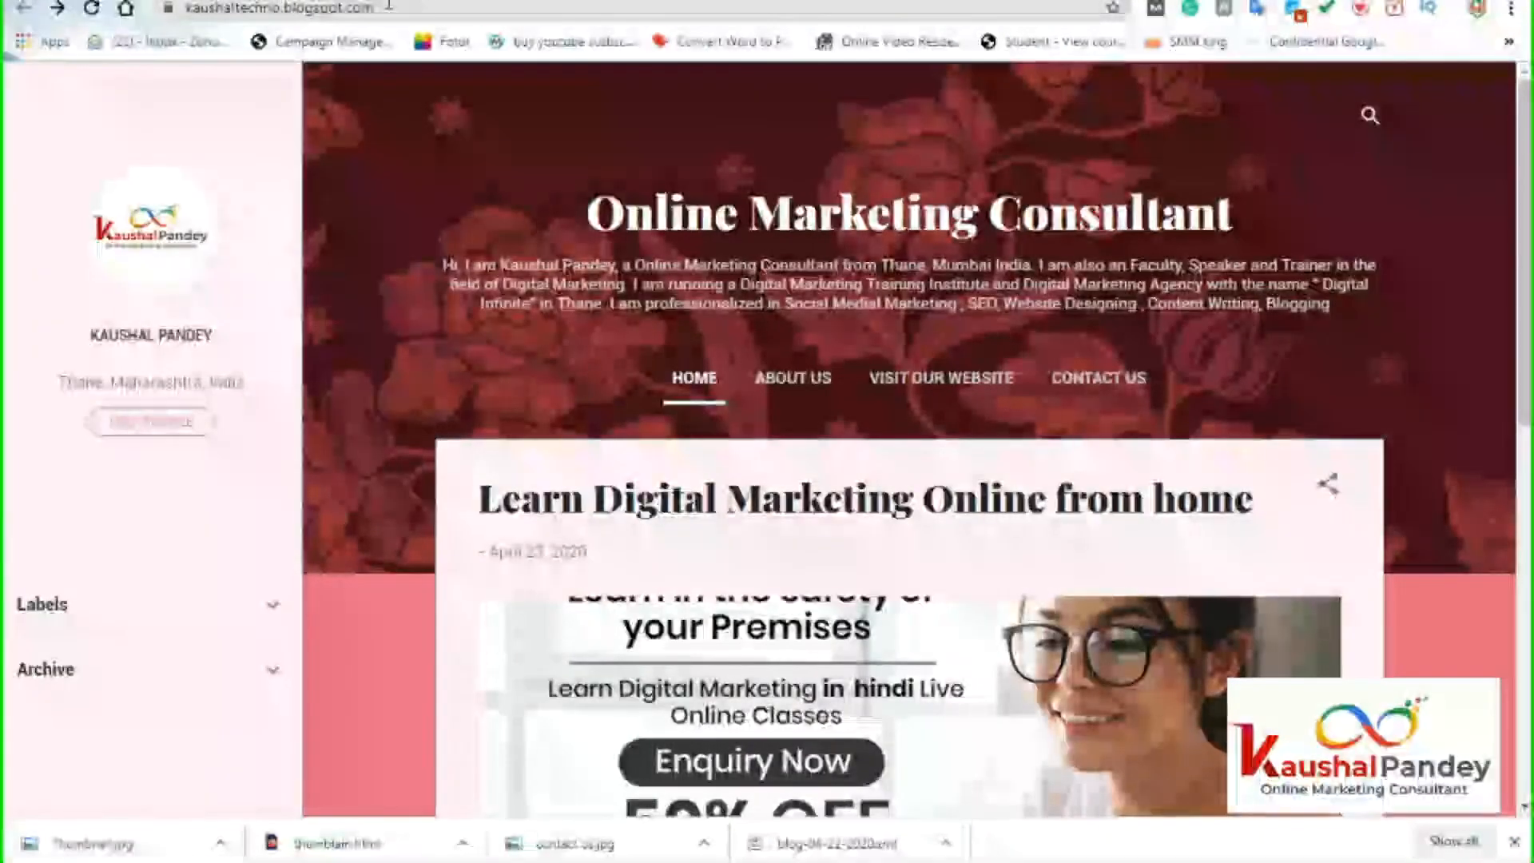
{"action": "left_click", "coordinate": [389, 7]}
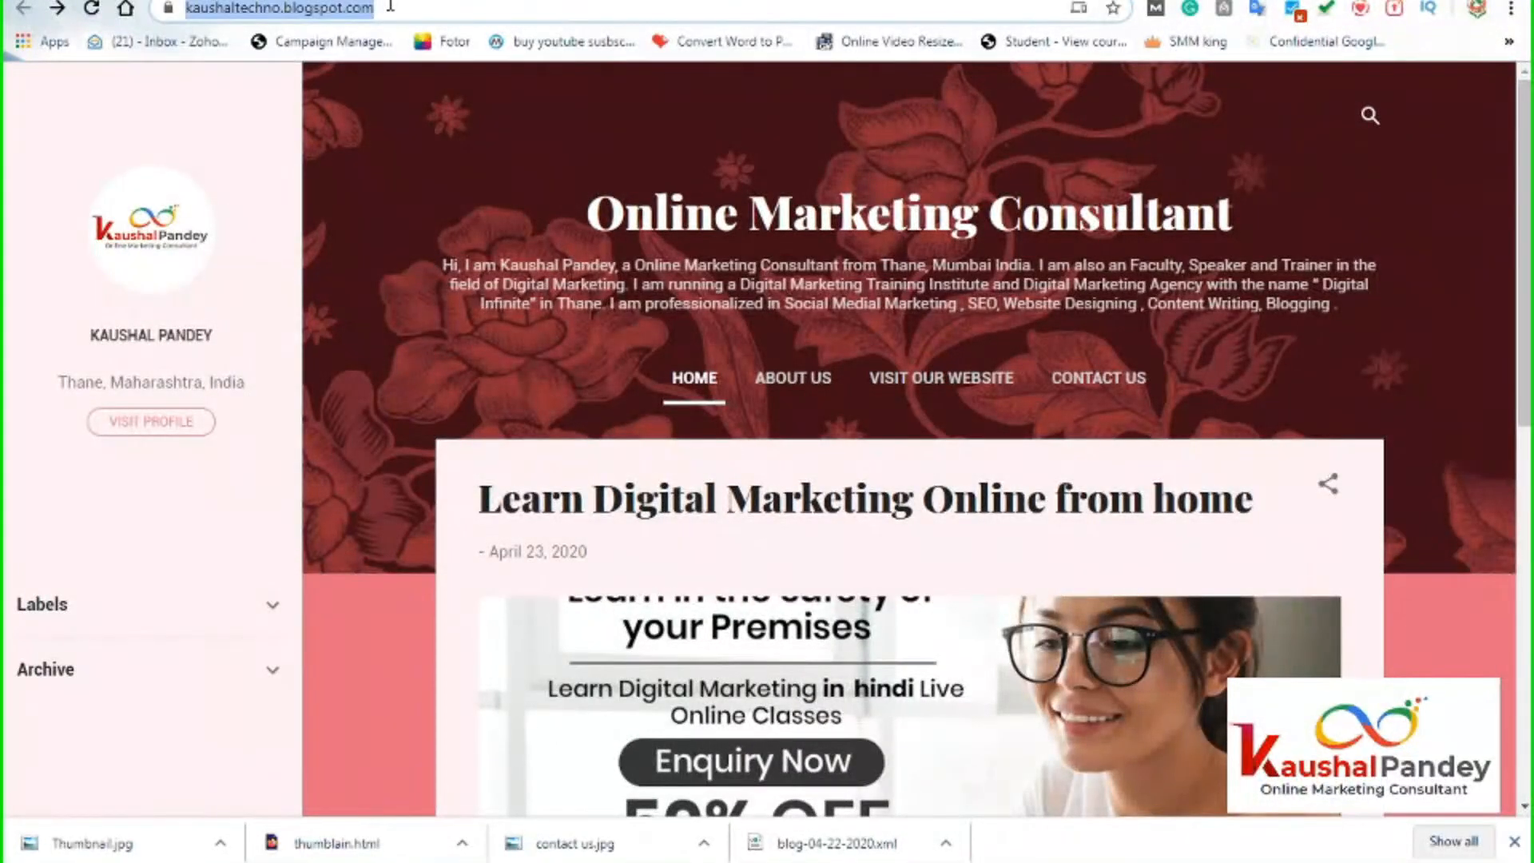
{"action": "key", "text": "Return"}
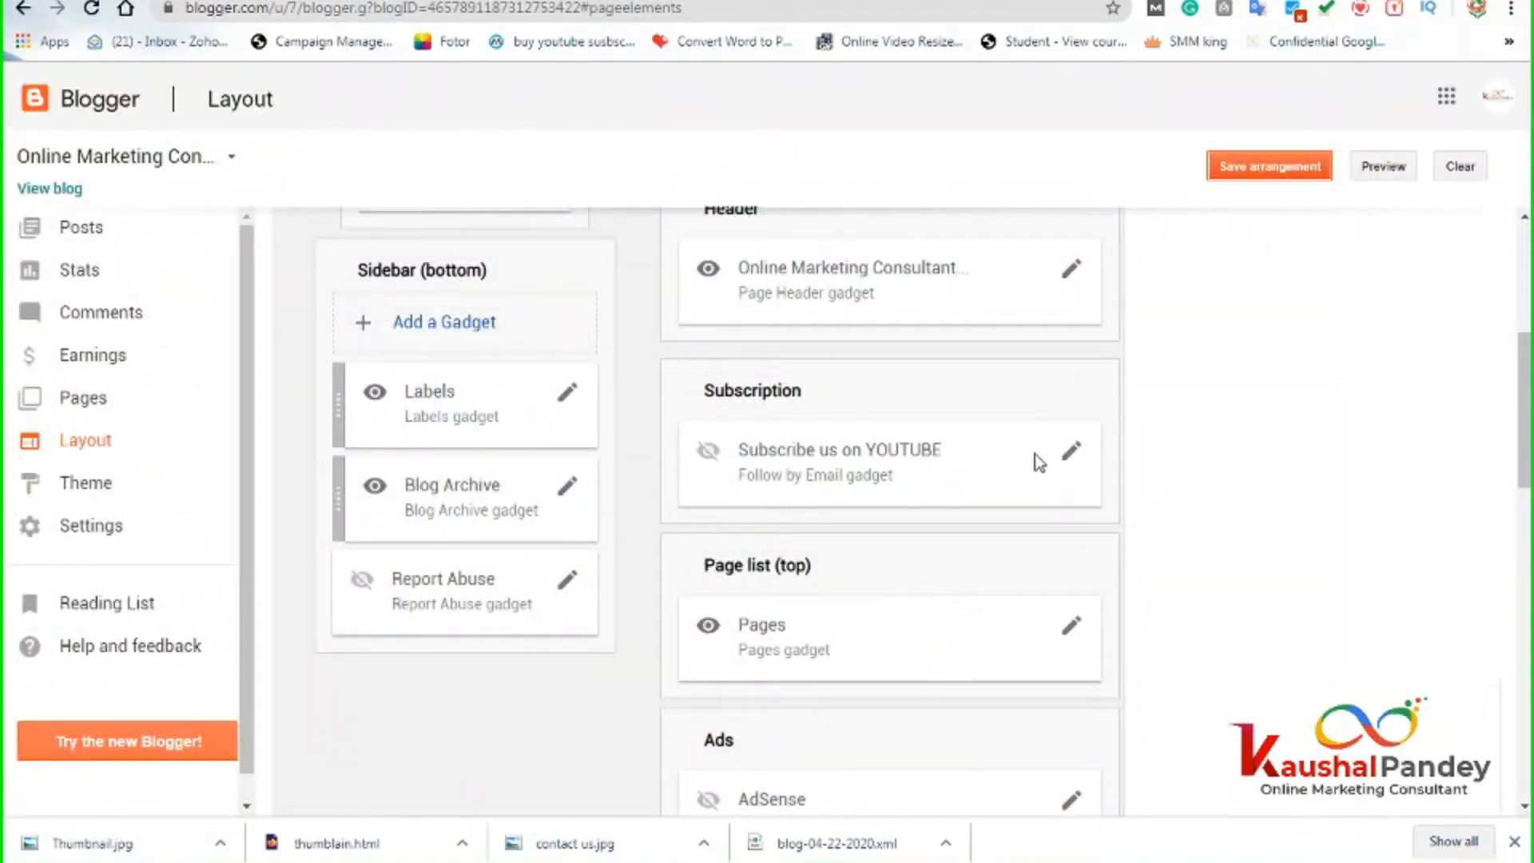
Tick Show Follow by Email on the Subscribe us on YOUTUBE gadget, save, and reload the blog.
{"action": "left_click", "coordinate": [1072, 450]}
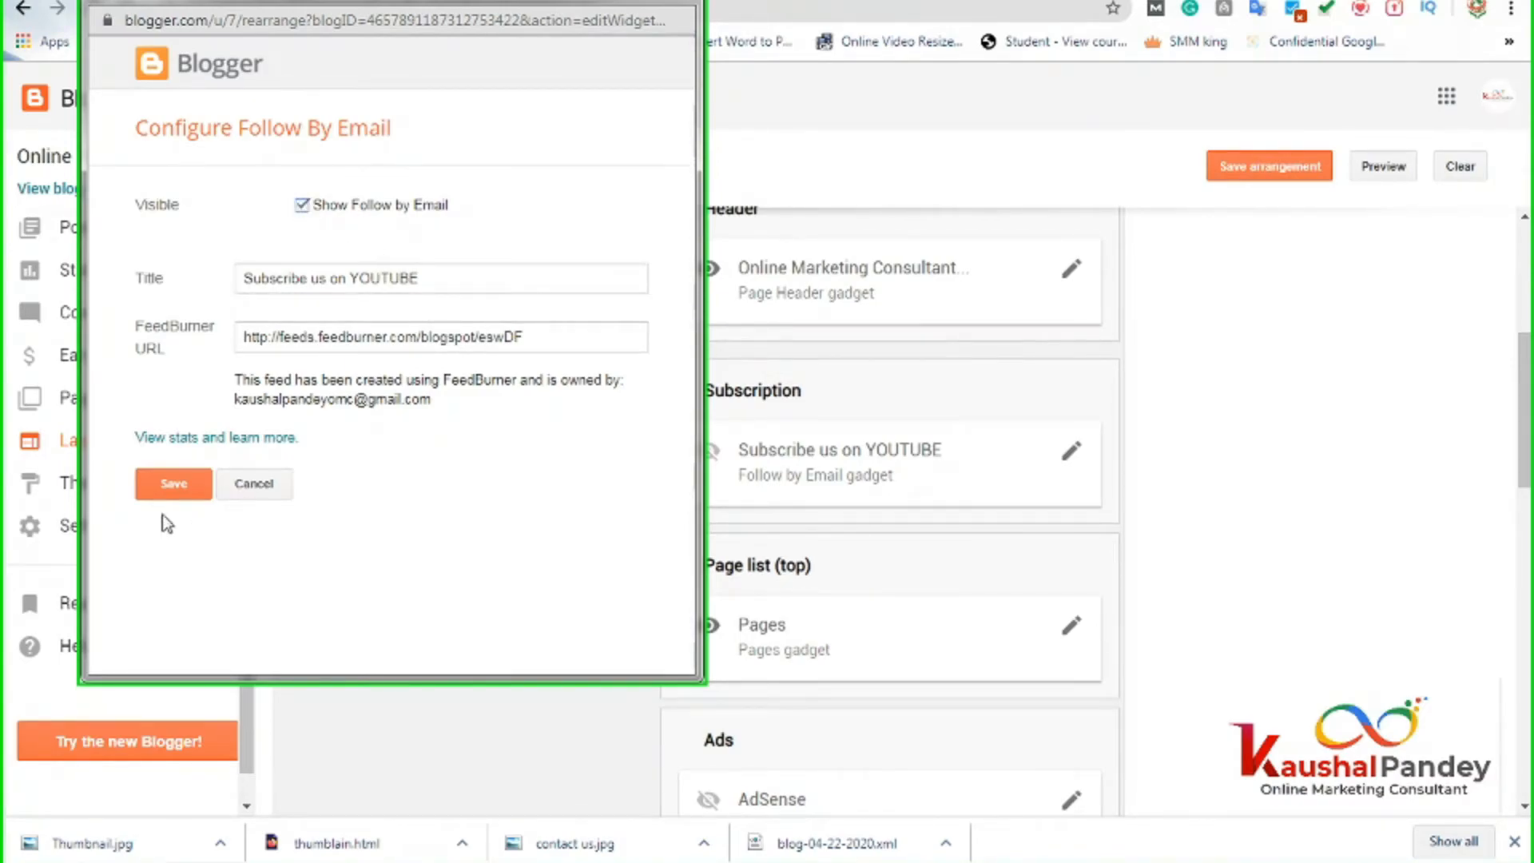
{"action": "left_click", "coordinate": [172, 484]}
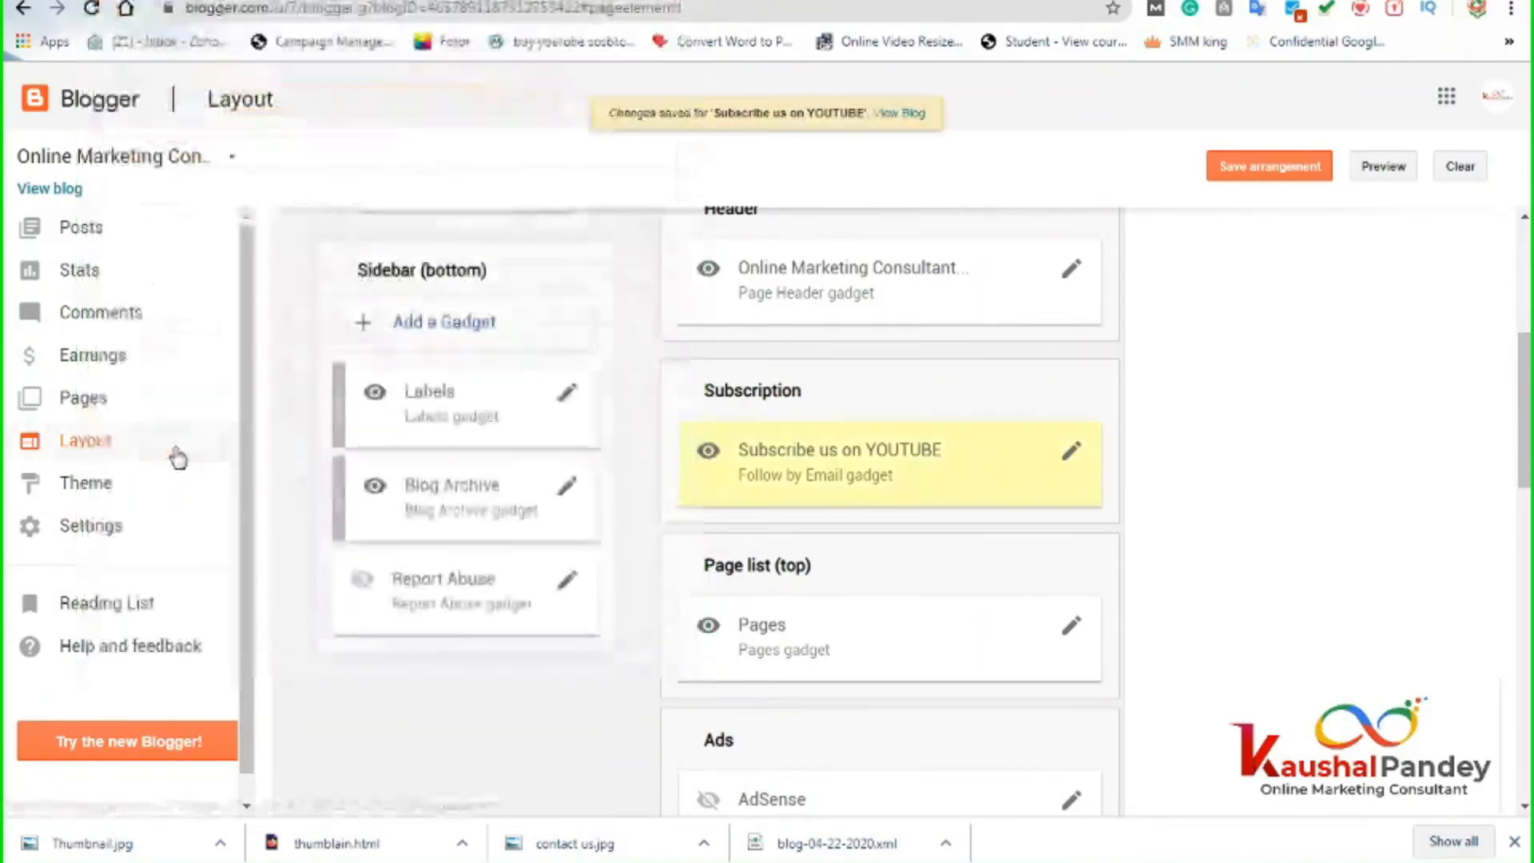
{"action": "left_click", "coordinate": [1275, 177]}
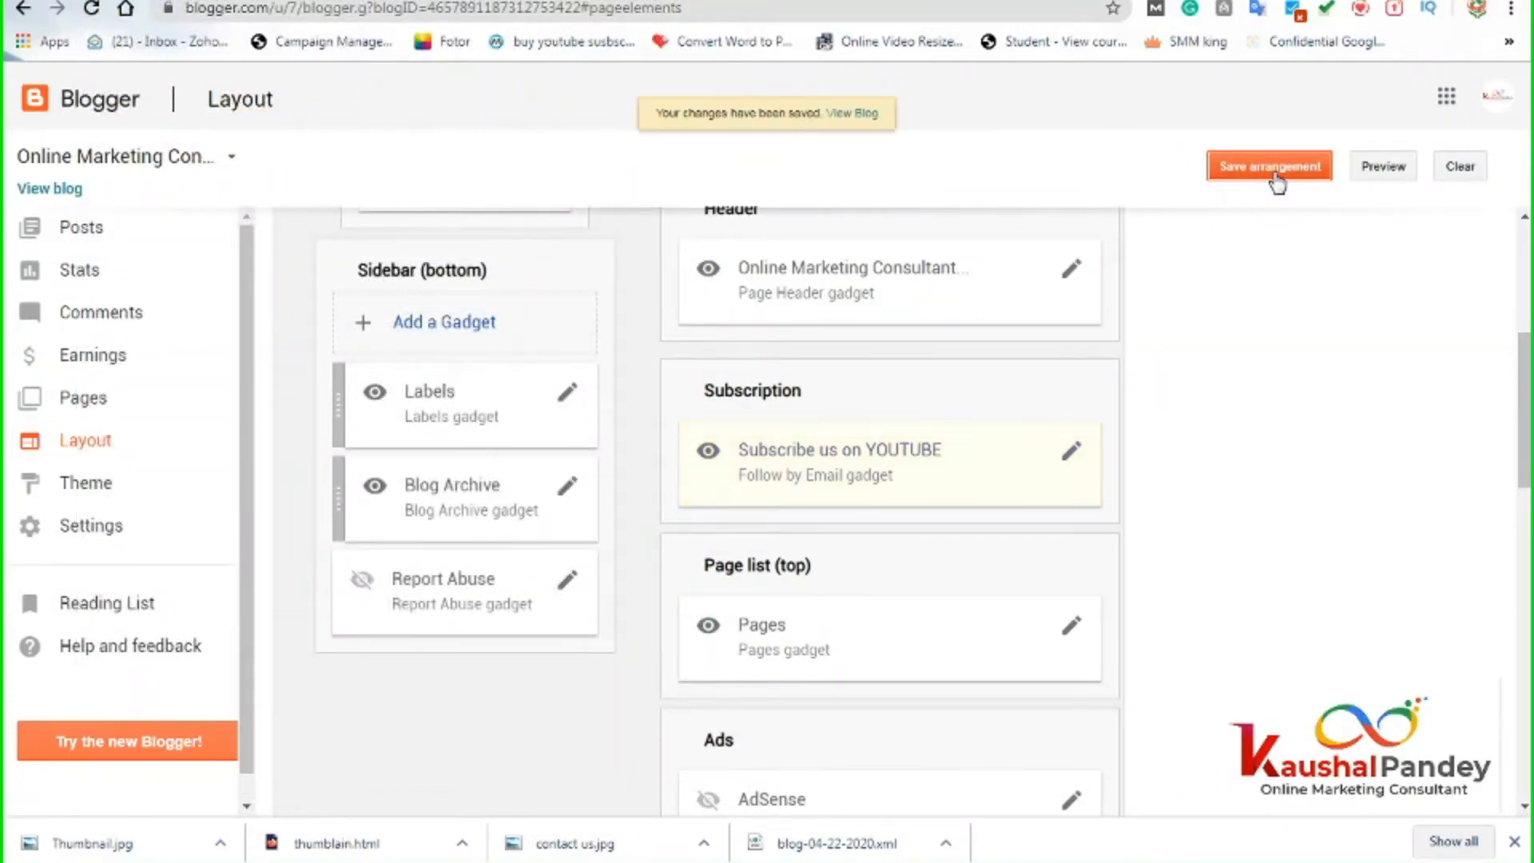
{"action": "left_click", "coordinate": [1258, 180]}
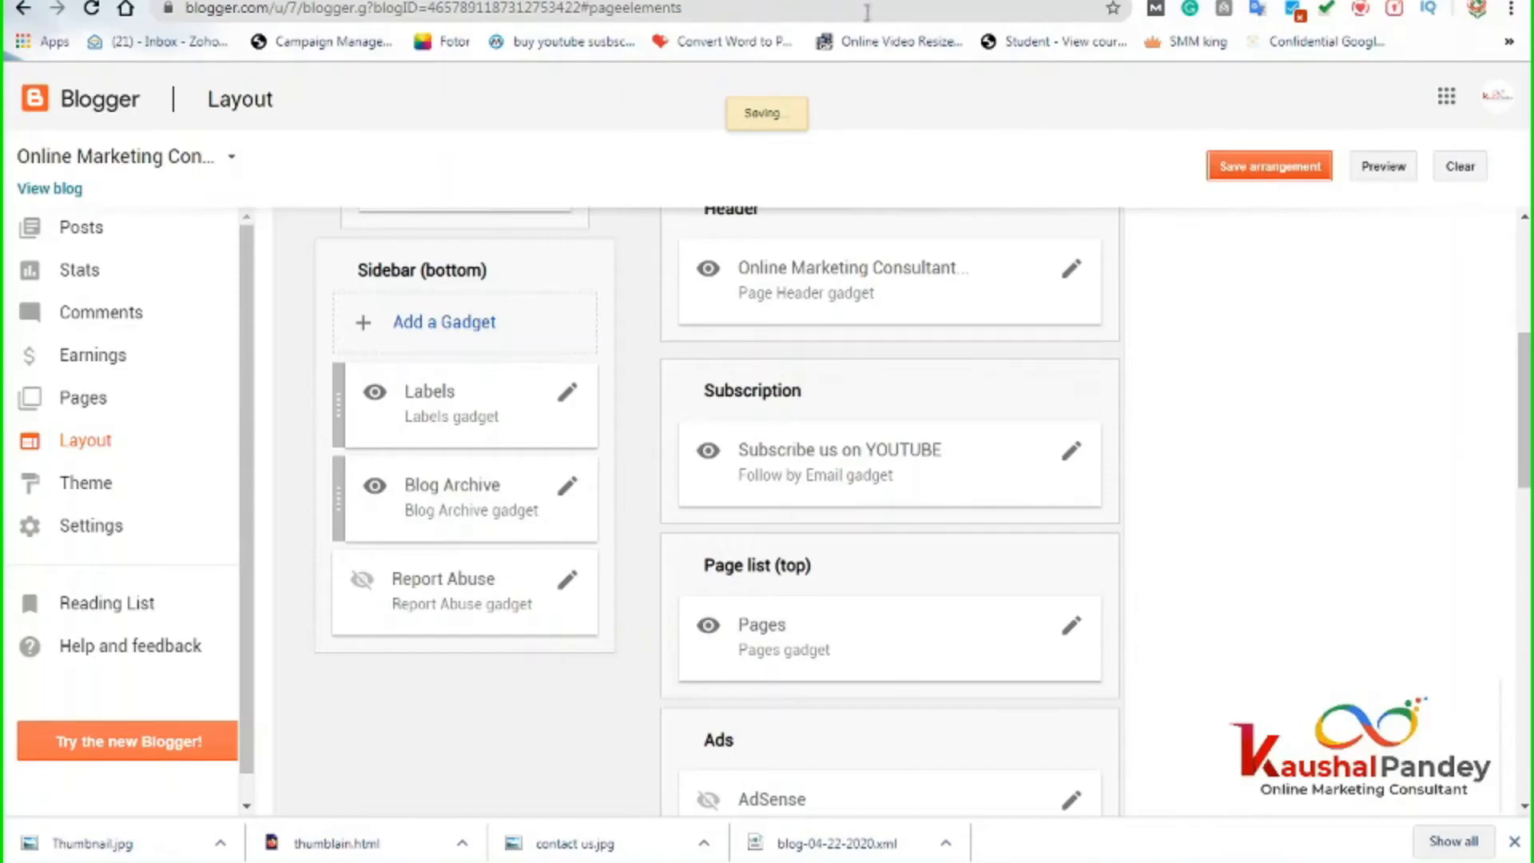
{"action": "left_click", "coordinate": [435, 1]}
{"action": "left_click", "coordinate": [425, 6]}
{"action": "key", "text": "Return"}
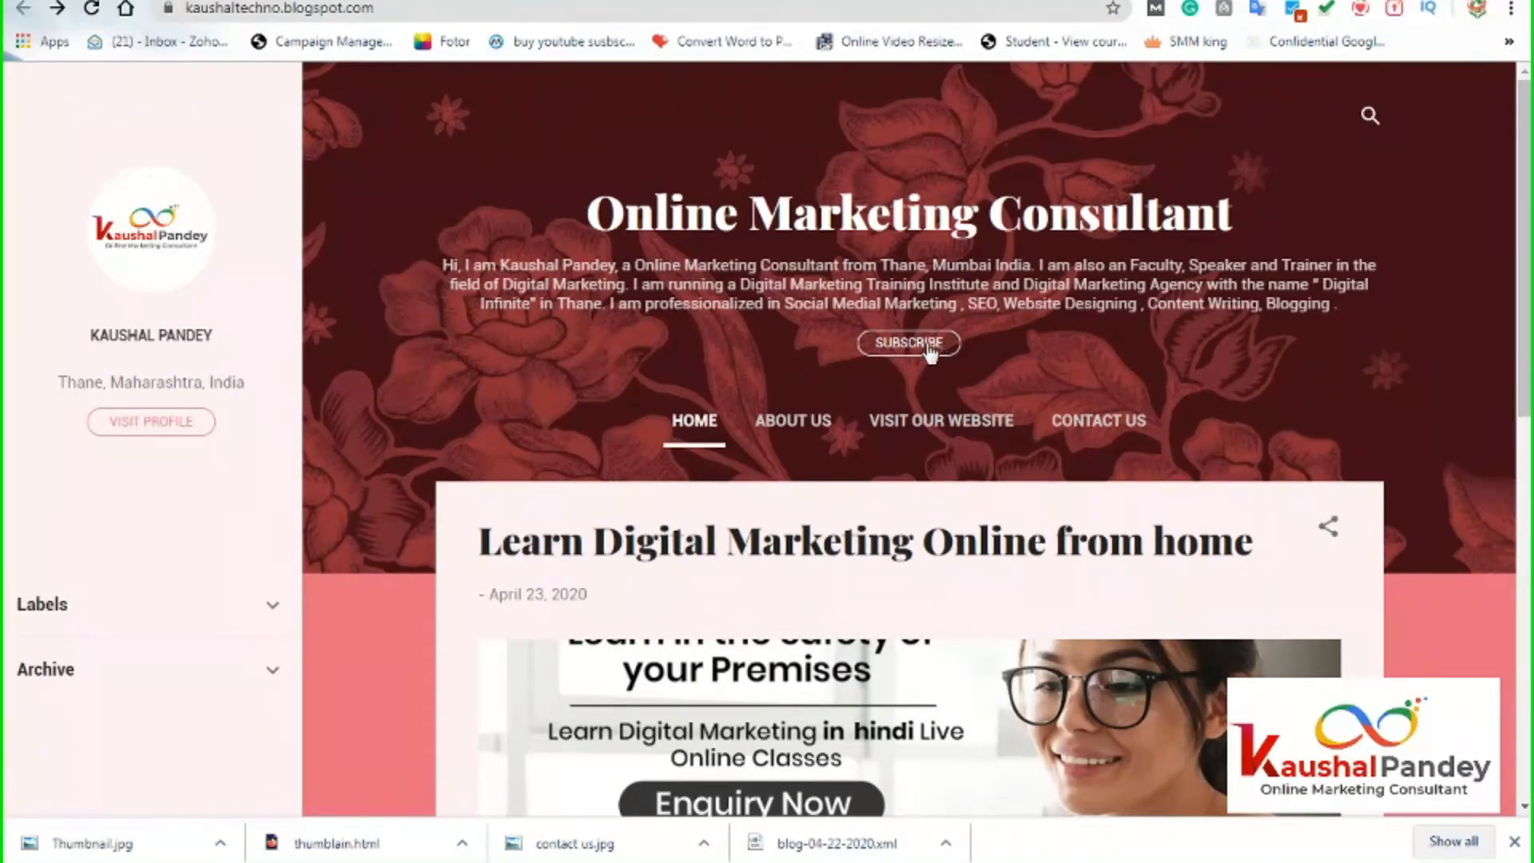
Enter an email address in the blog's SUBSCRIBE form and request email notifications.
{"action": "left_click", "coordinate": [925, 350]}
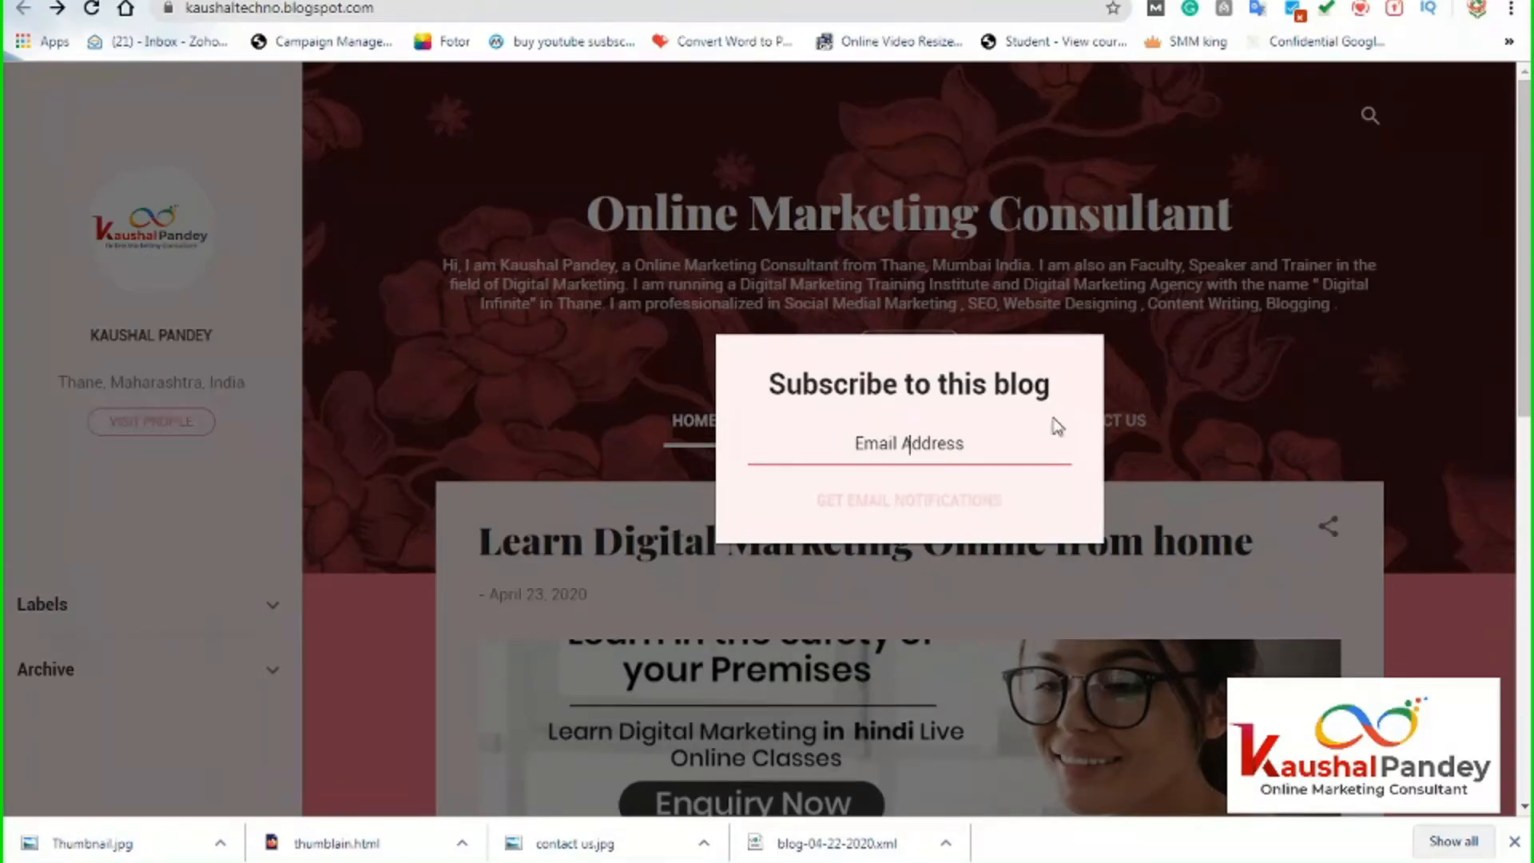
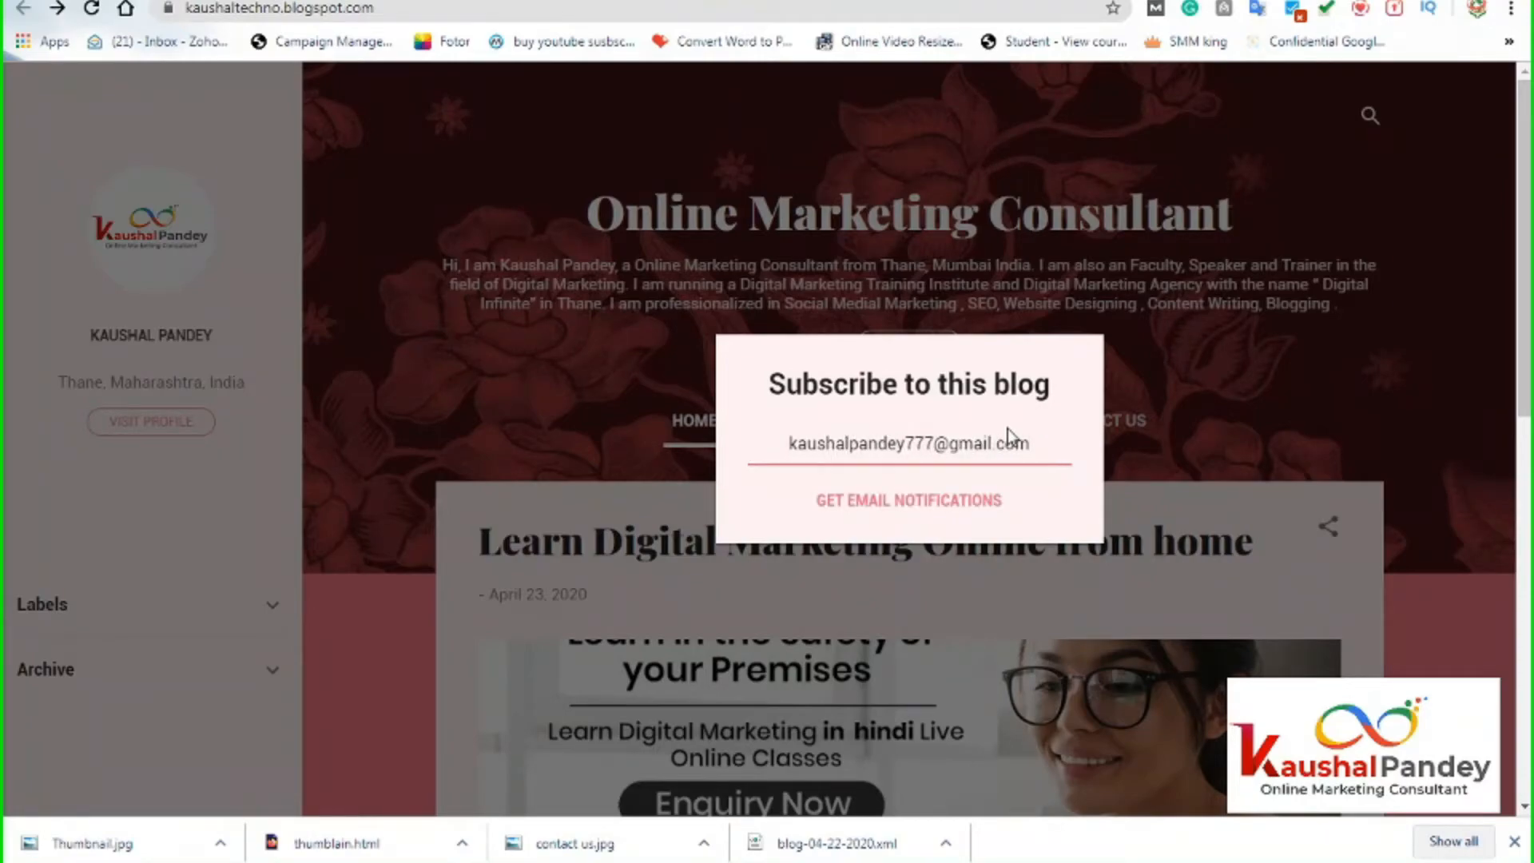
{"action": "left_click", "coordinate": [947, 512]}
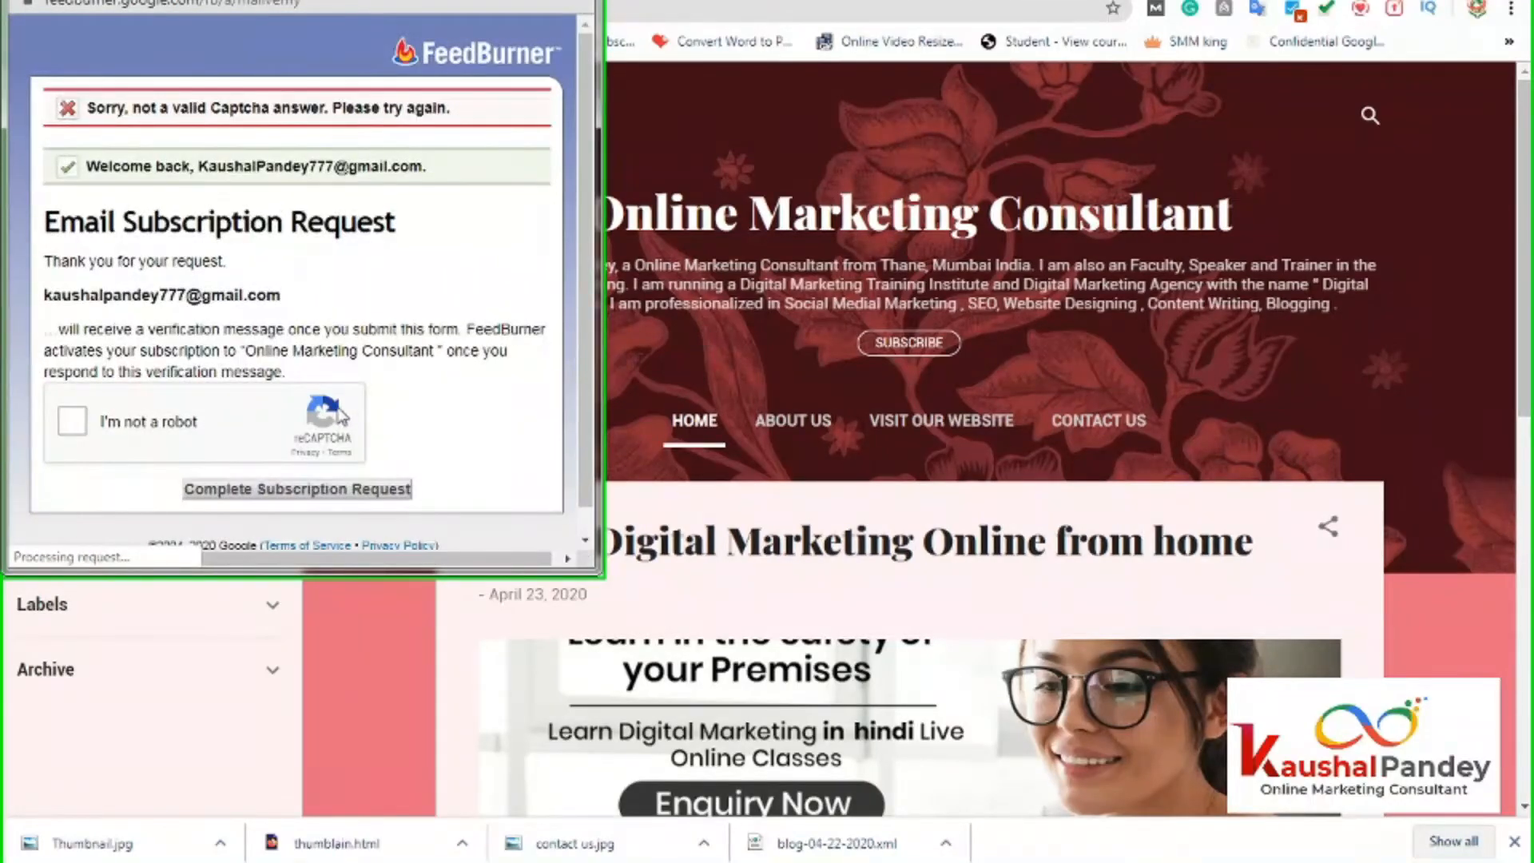
Pass the 'I'm not a robot' check and complete the FeedBurner subscription request.
{"action": "scroll", "coordinate": [232, 401], "scroll_direction": "down", "scroll_amount": 1}
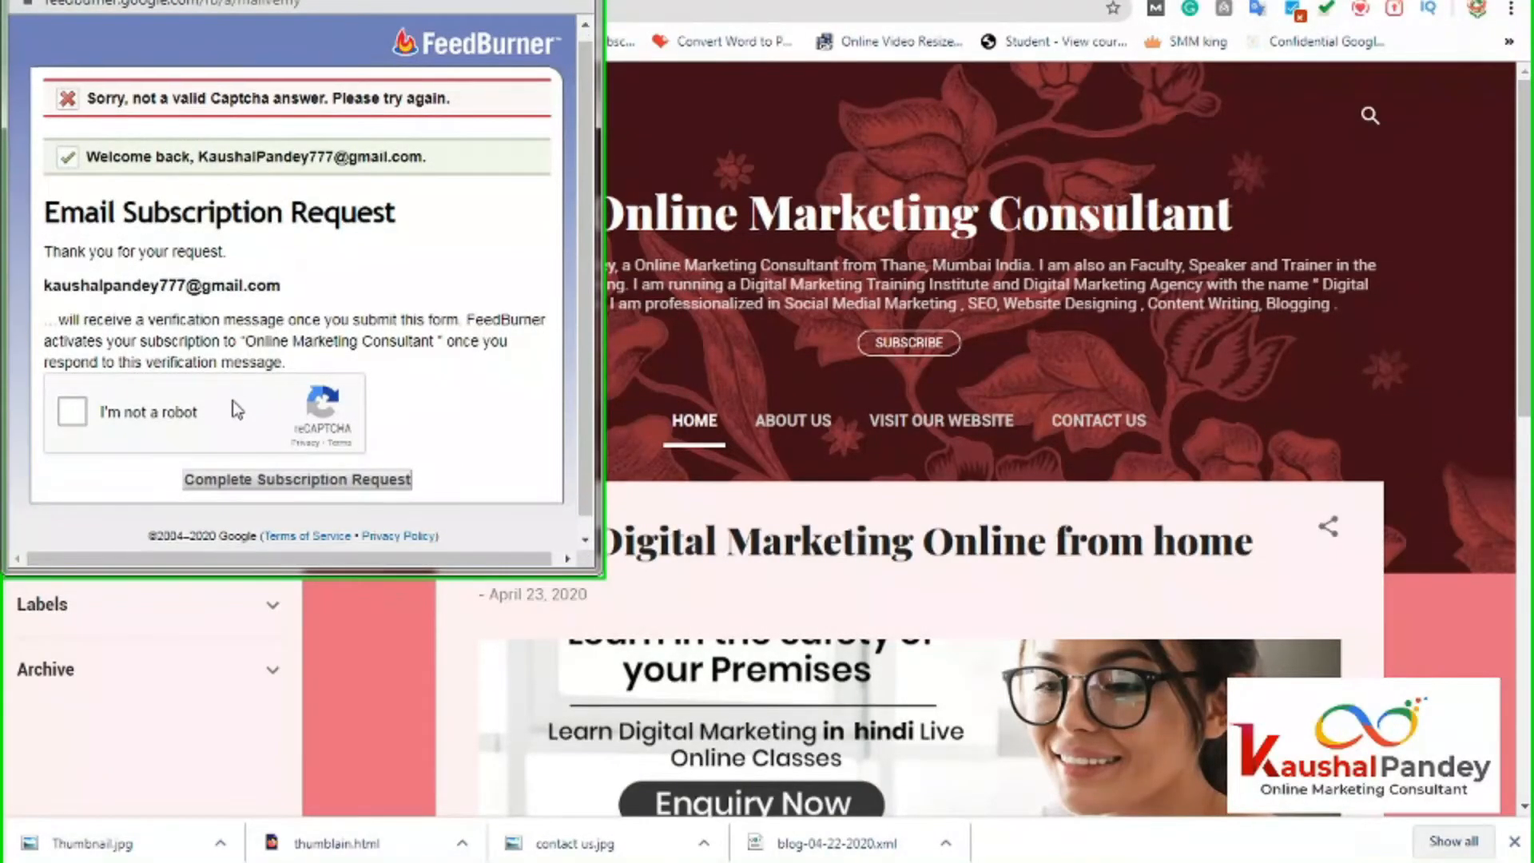
{"action": "left_click", "coordinate": [78, 390]}
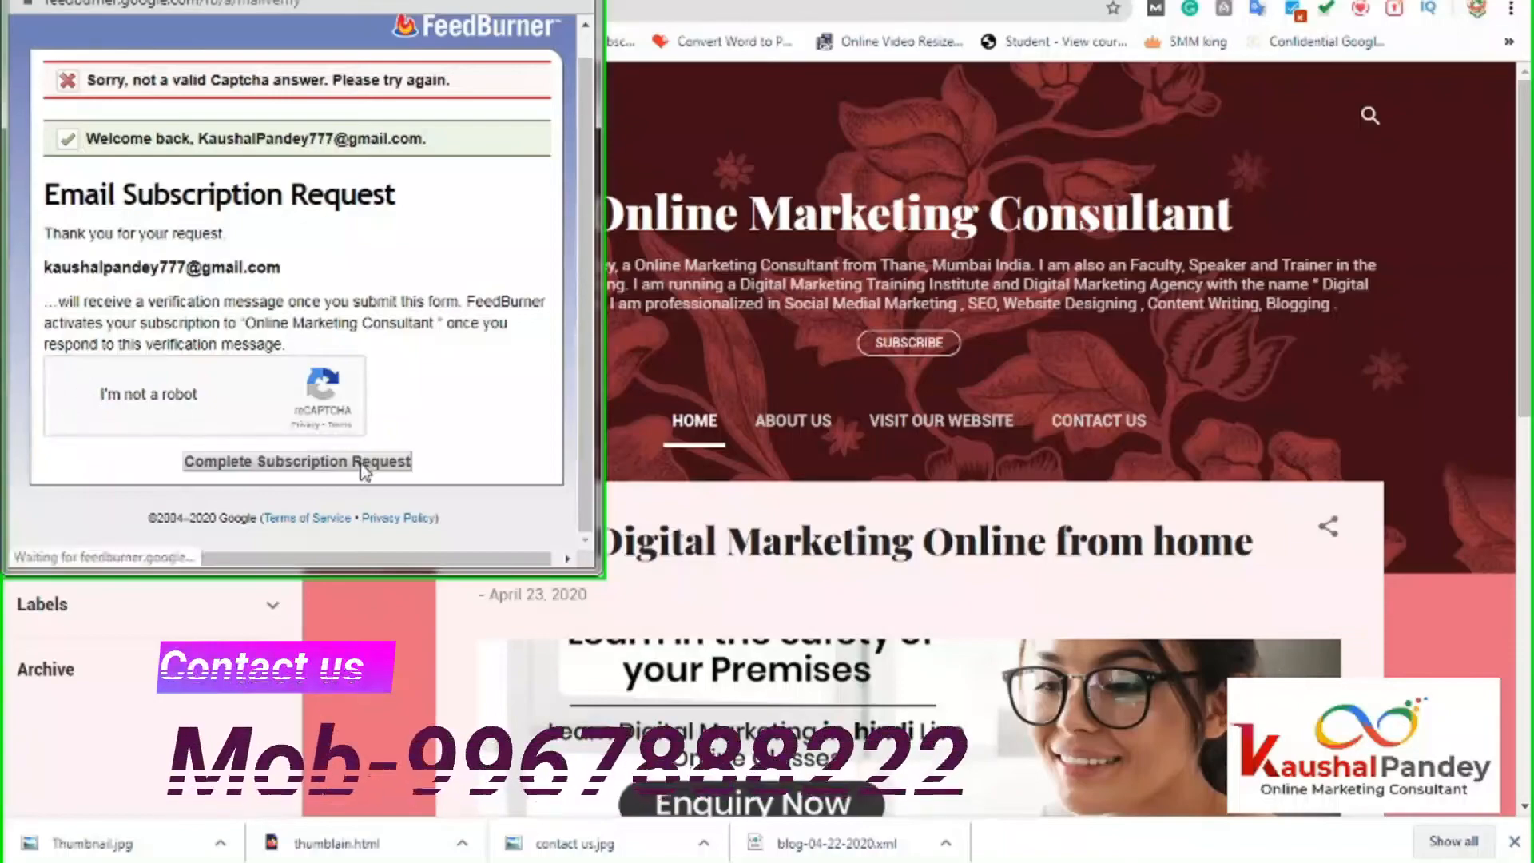
{"action": "left_click", "coordinate": [325, 464]}
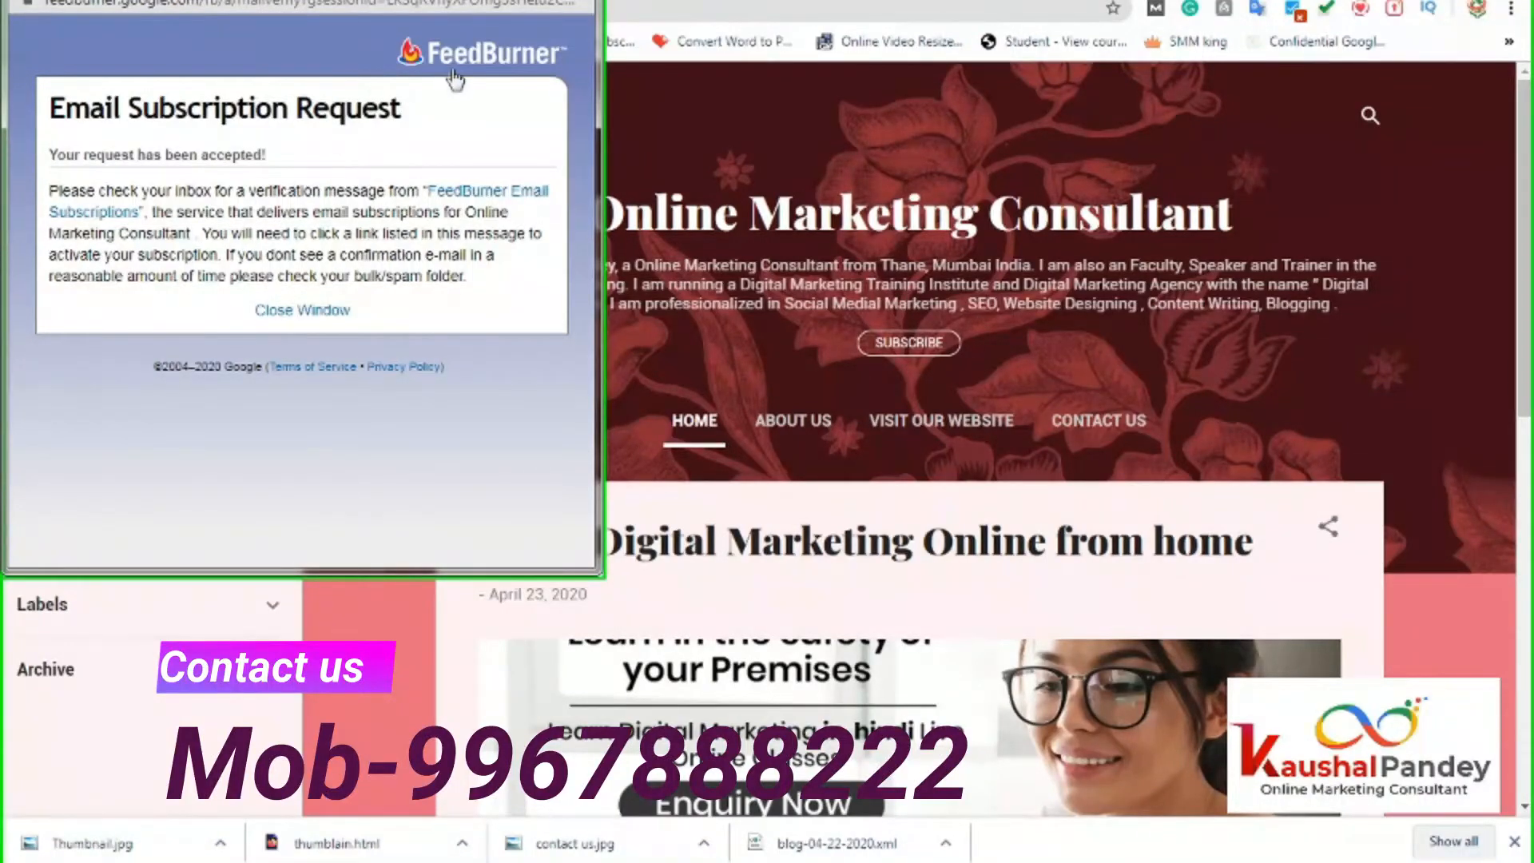
Close the FeedBurner confirmation window, leaving the blog page showing.
{"action": "left_click", "coordinate": [302, 312]}
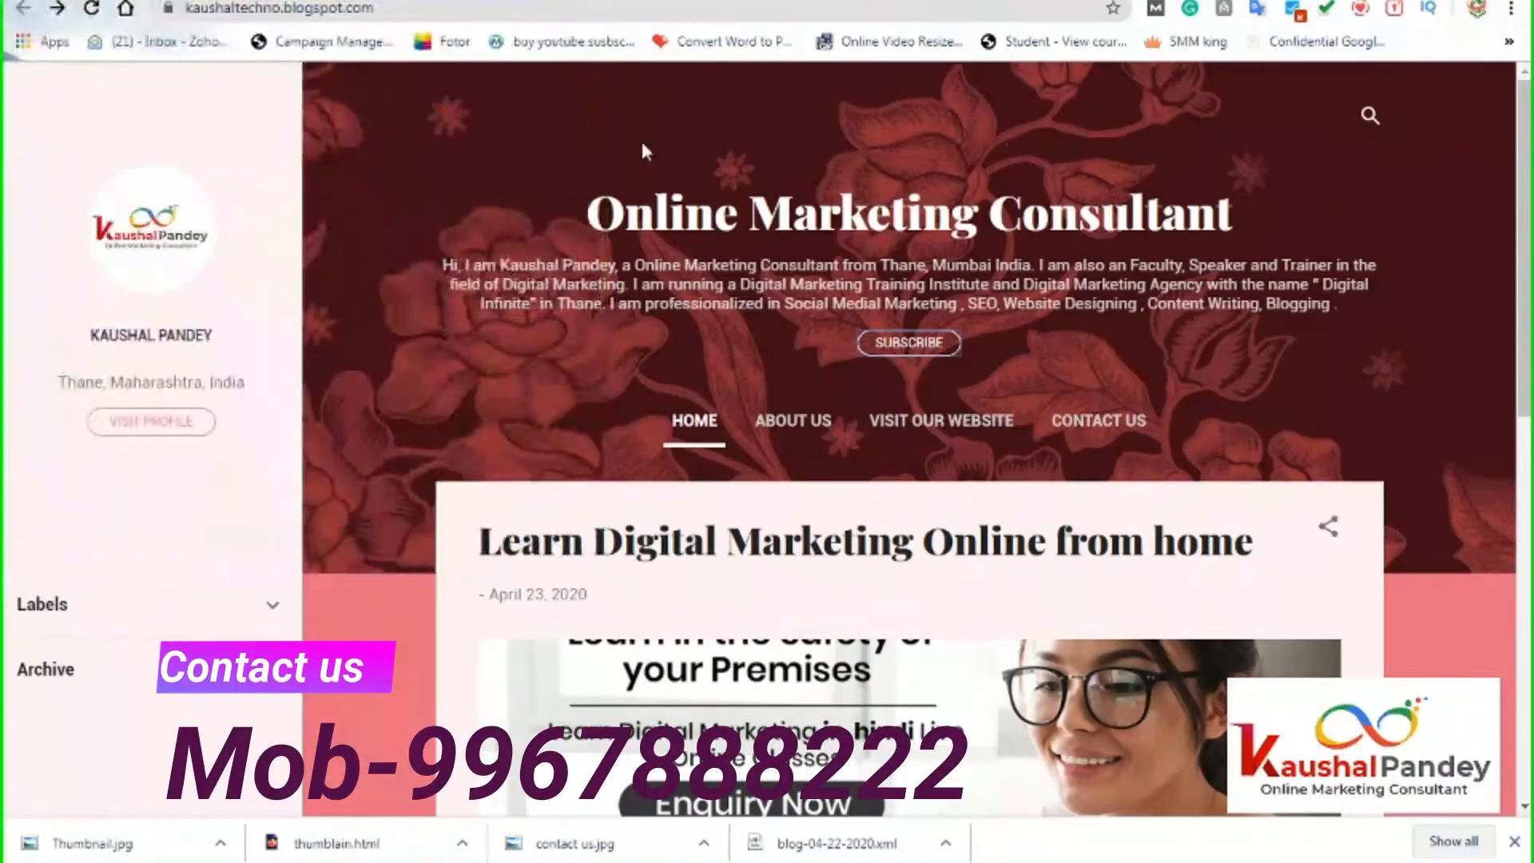
{"action": "scroll", "coordinate": [773, 617], "scroll_direction": "down", "scroll_amount": 2}
{"action": "scroll", "coordinate": [1024, 611], "scroll_direction": "up", "scroll_amount": 2}
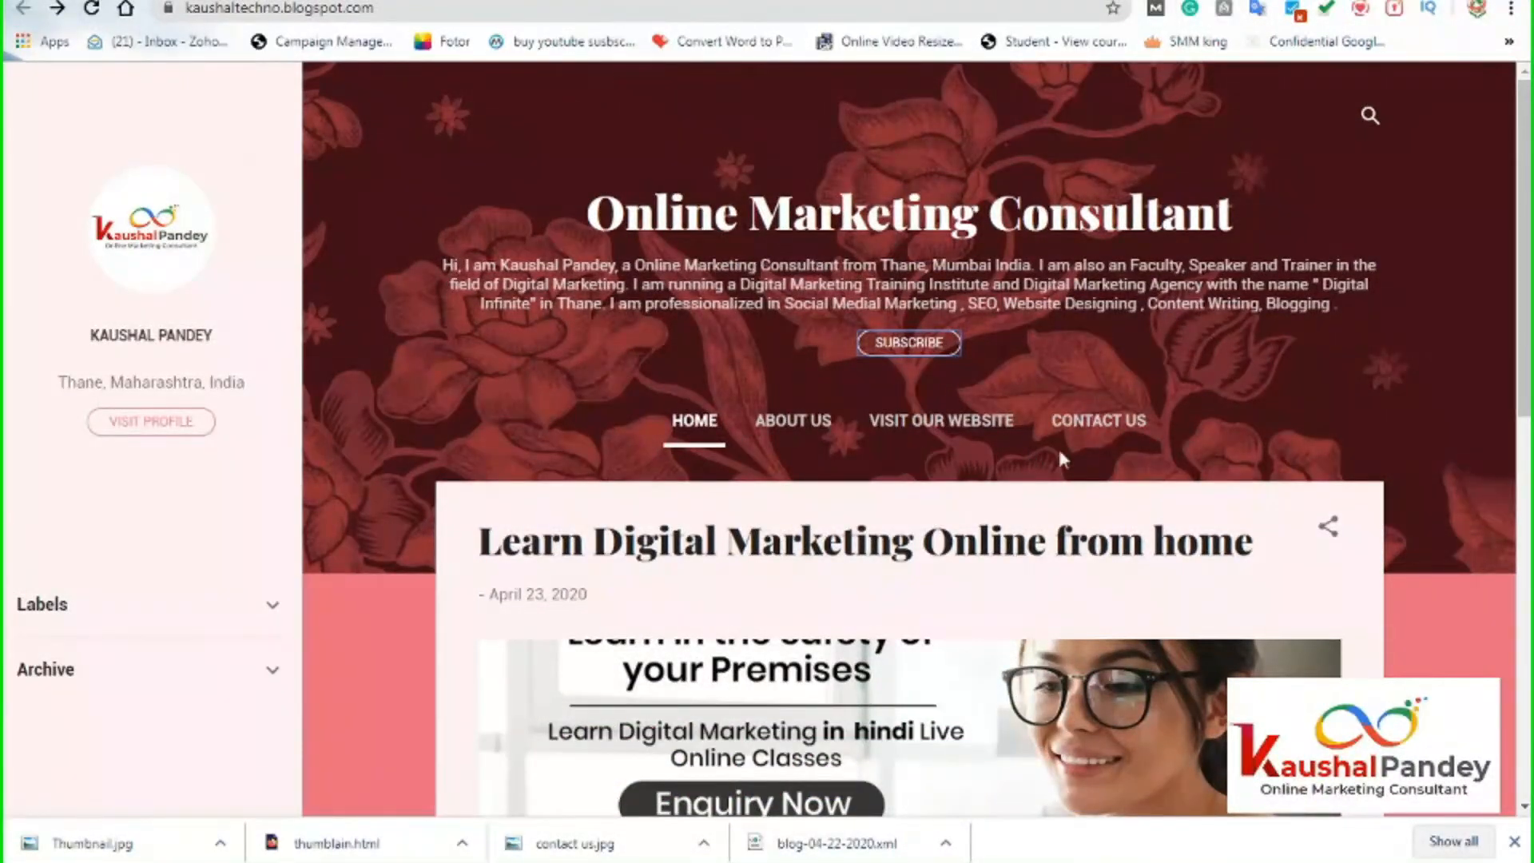
Back on the Layout page, open the Pages gadget in Page list (top) for editing.
{"action": "left_click", "coordinate": [312, 1]}
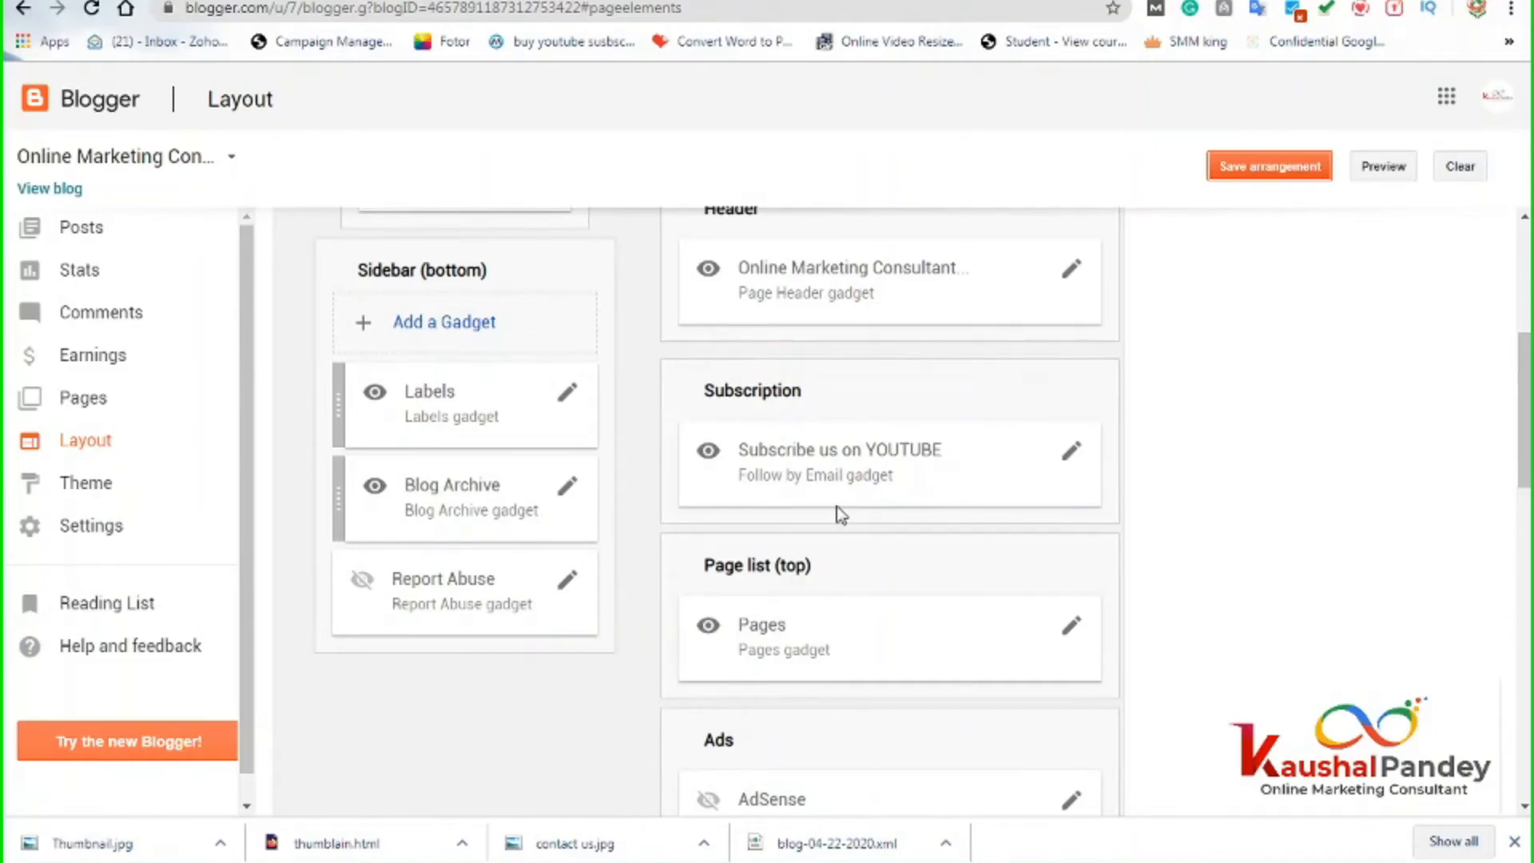
{"action": "scroll", "coordinate": [927, 458], "scroll_direction": "down", "scroll_amount": 3}
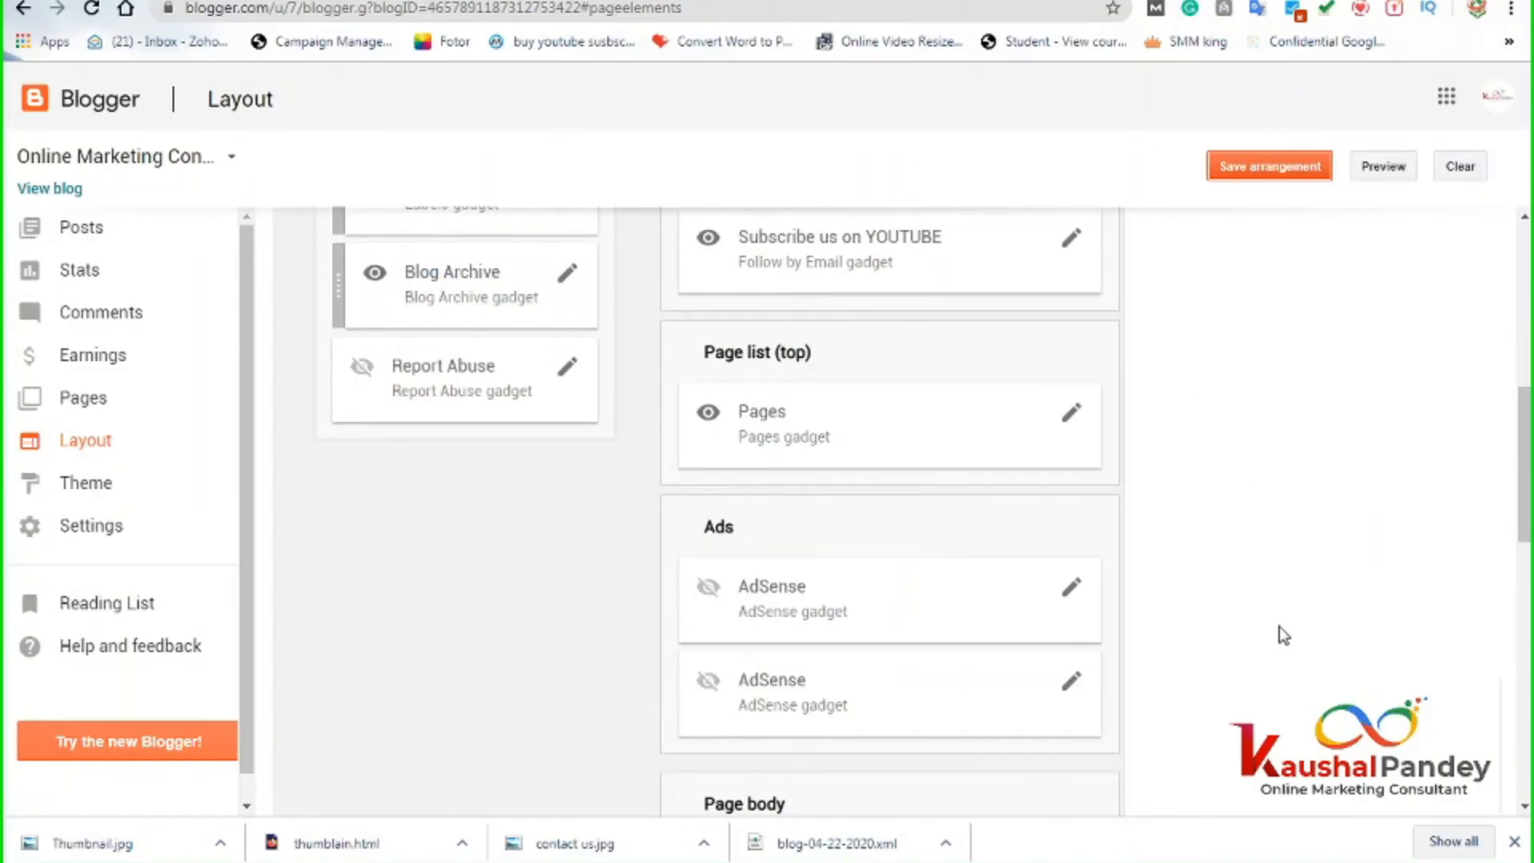
{"action": "scroll", "coordinate": [1279, 627], "scroll_direction": "up", "scroll_amount": 3}
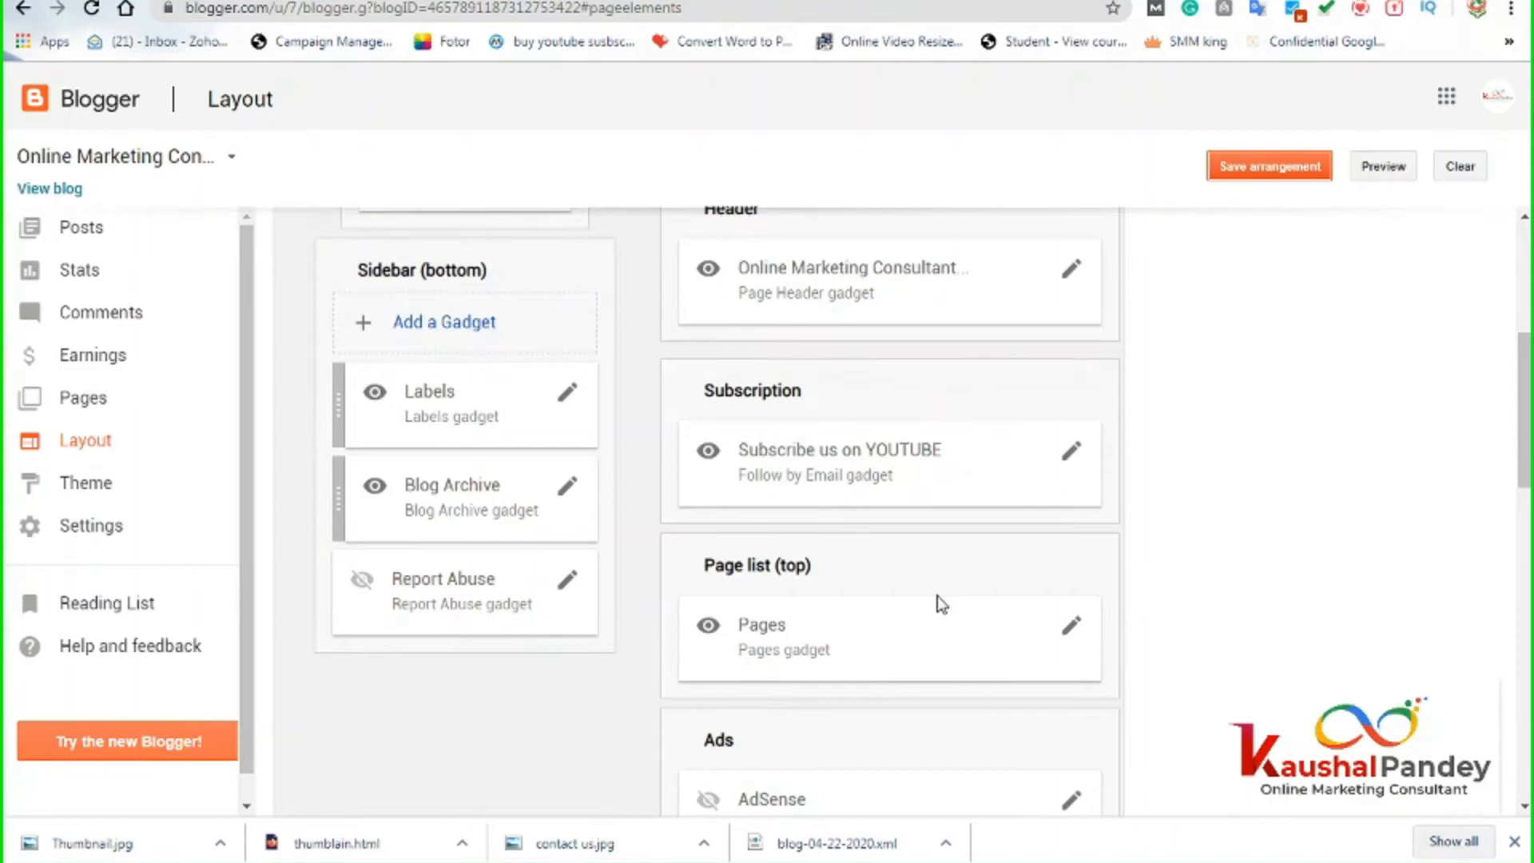
{"action": "scroll", "coordinate": [938, 601], "scroll_direction": "down", "scroll_amount": 3}
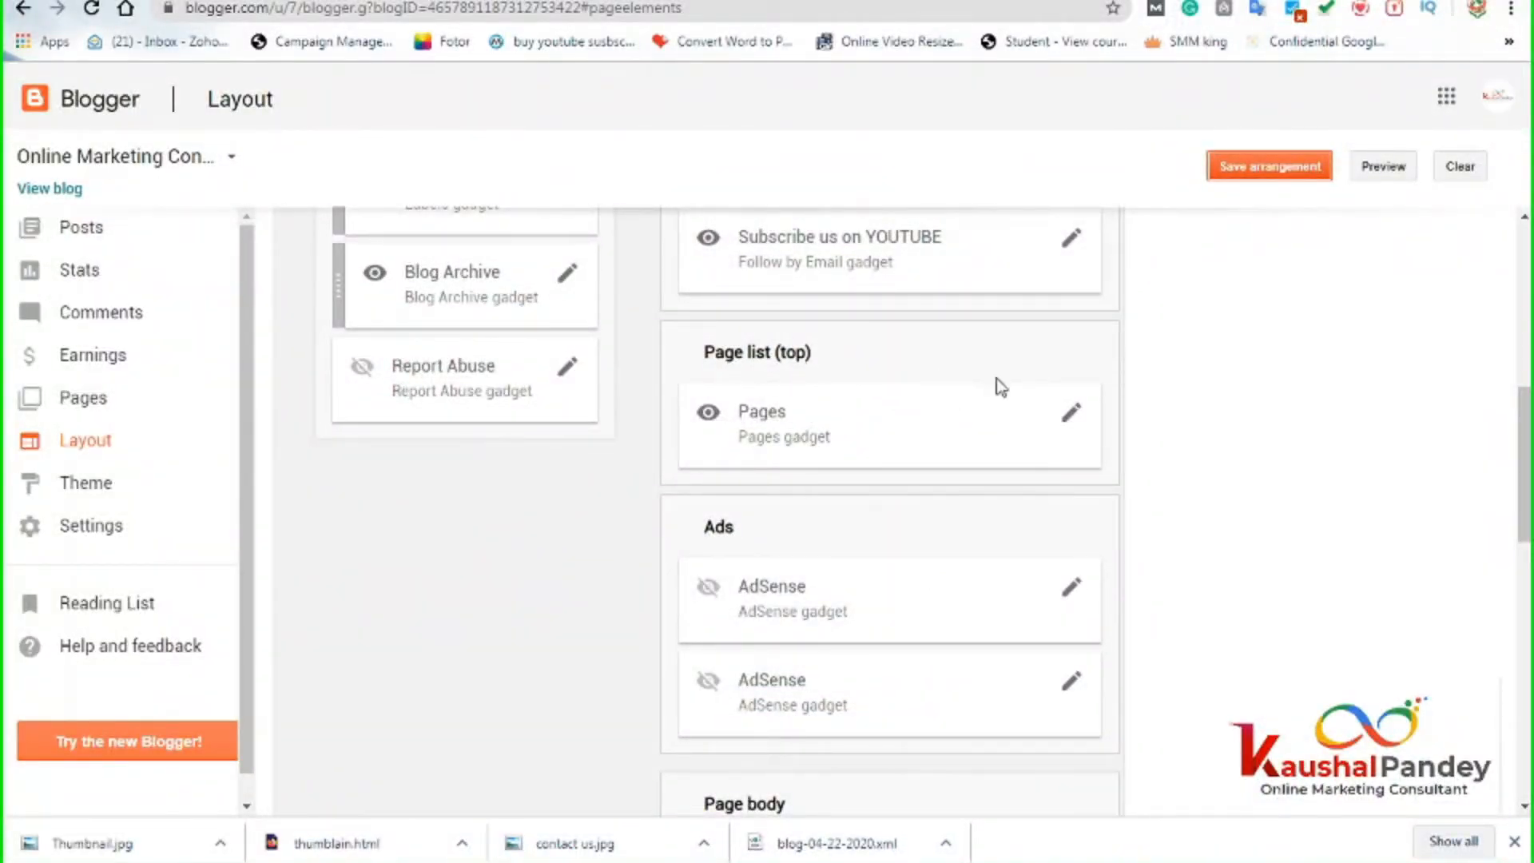
{"action": "left_click", "coordinate": [1071, 413]}
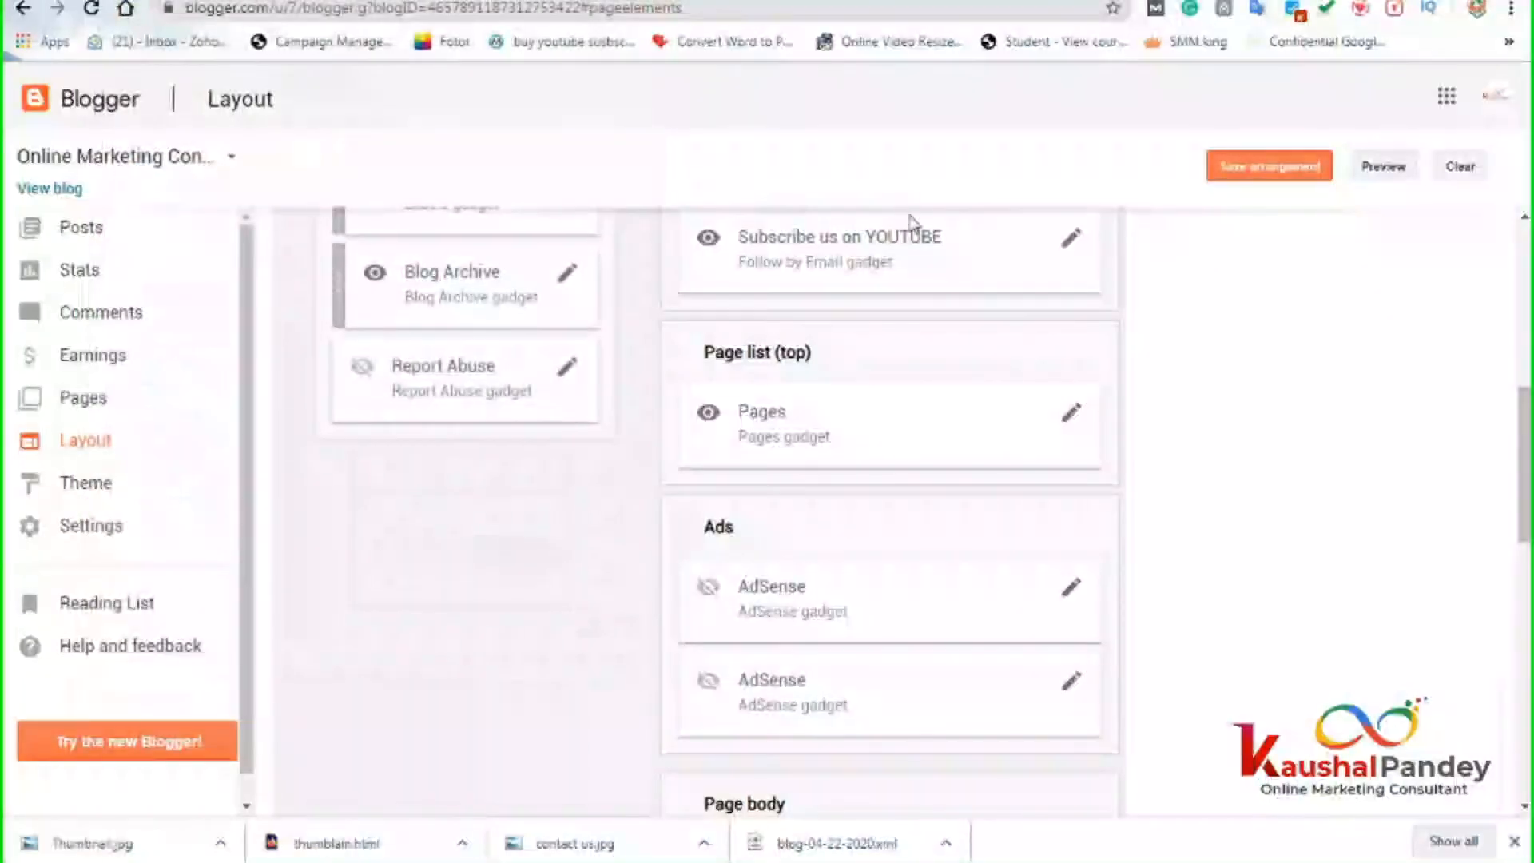
Check and close the AdSense gadget settings, then edit the Featured post gadget.
{"action": "scroll", "coordinate": [1200, 595], "scroll_direction": "down", "scroll_amount": 3}
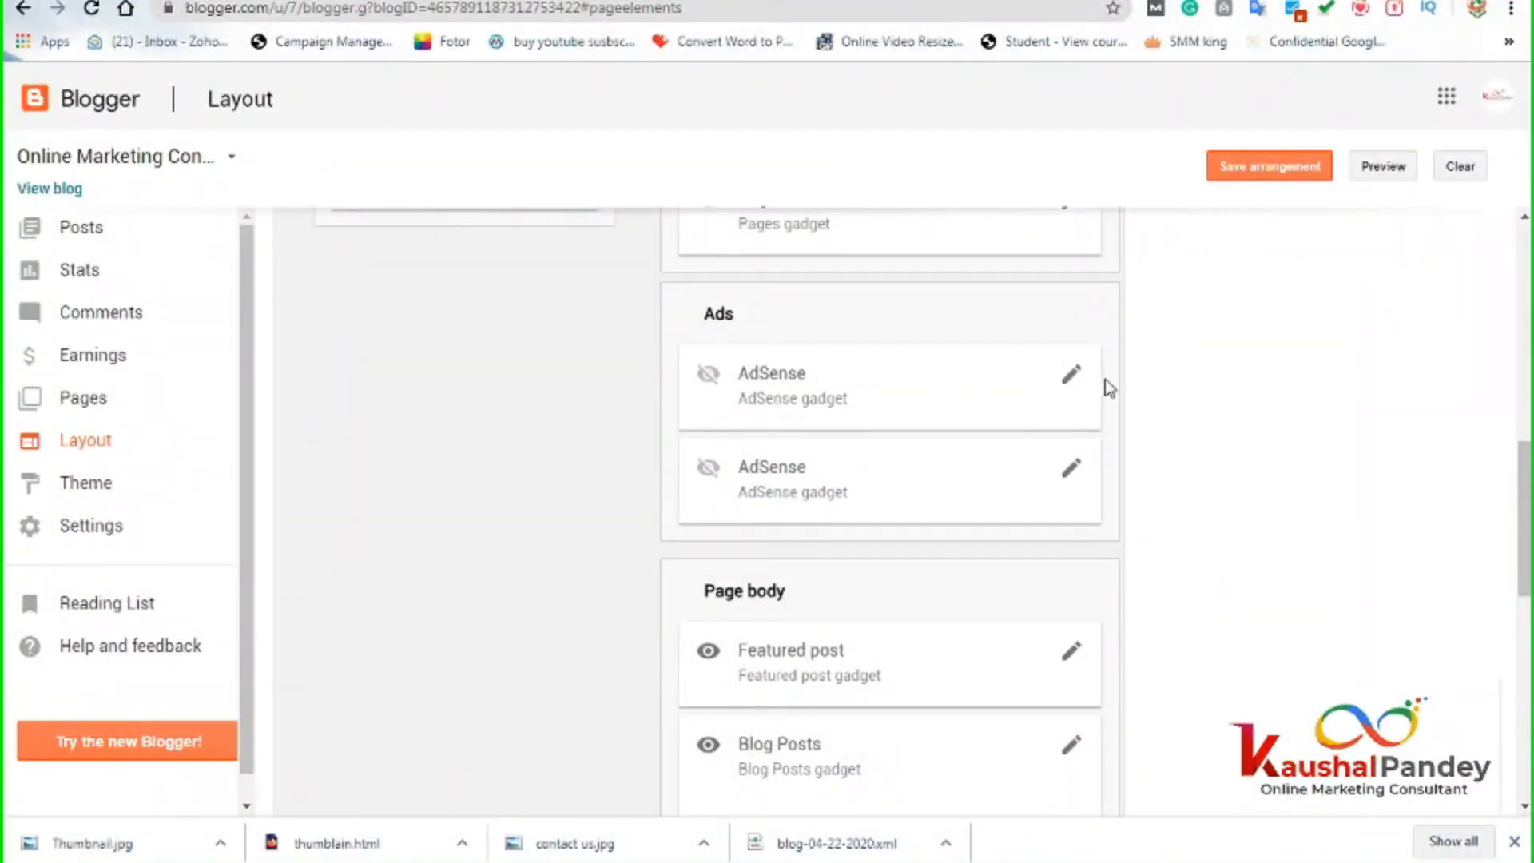
{"action": "left_click", "coordinate": [1071, 377]}
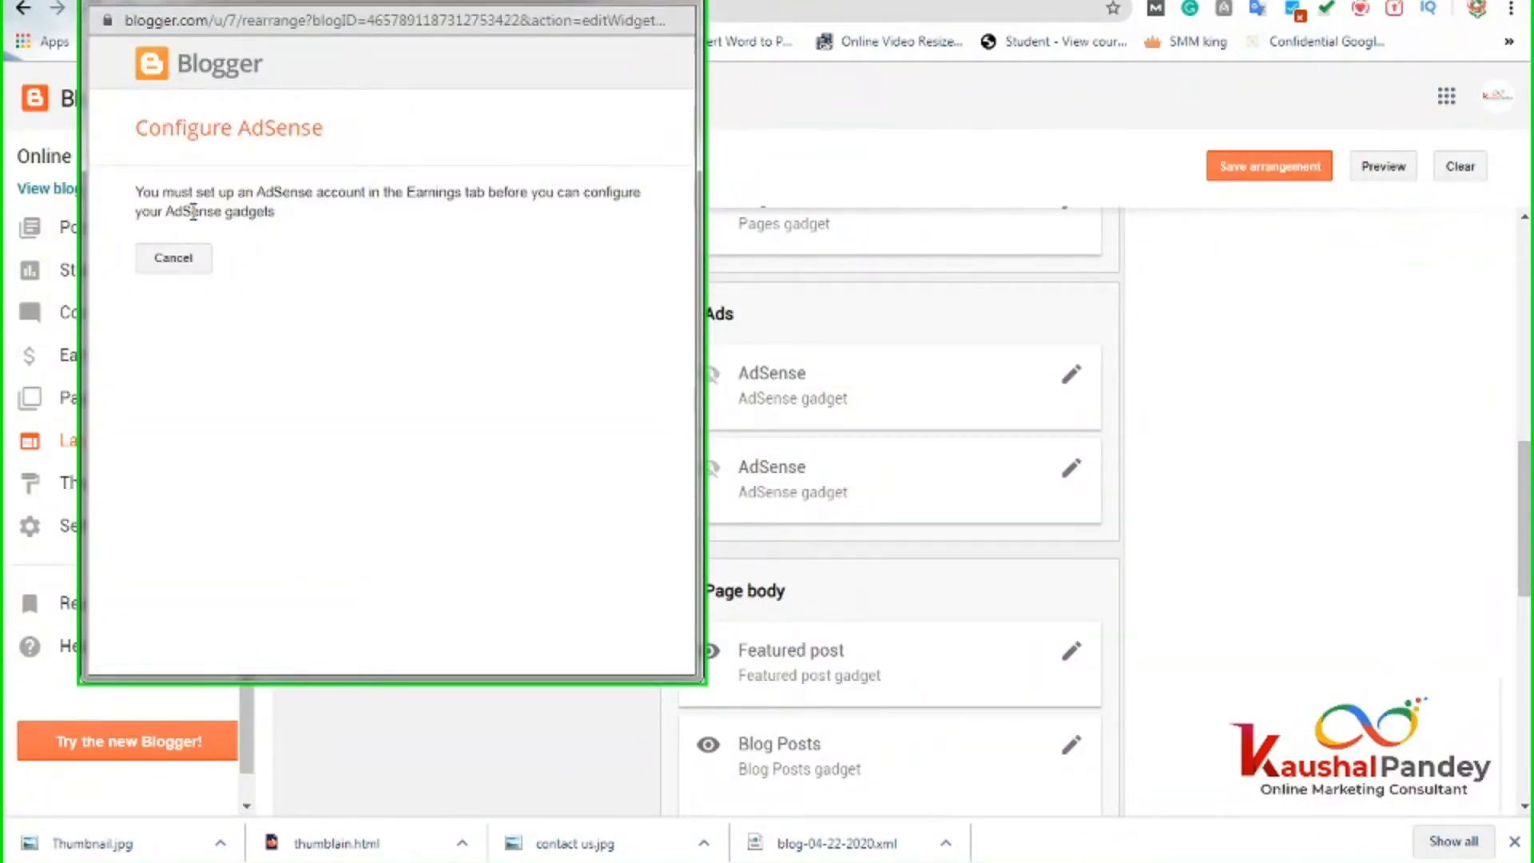
{"action": "left_click", "coordinate": [675, 1]}
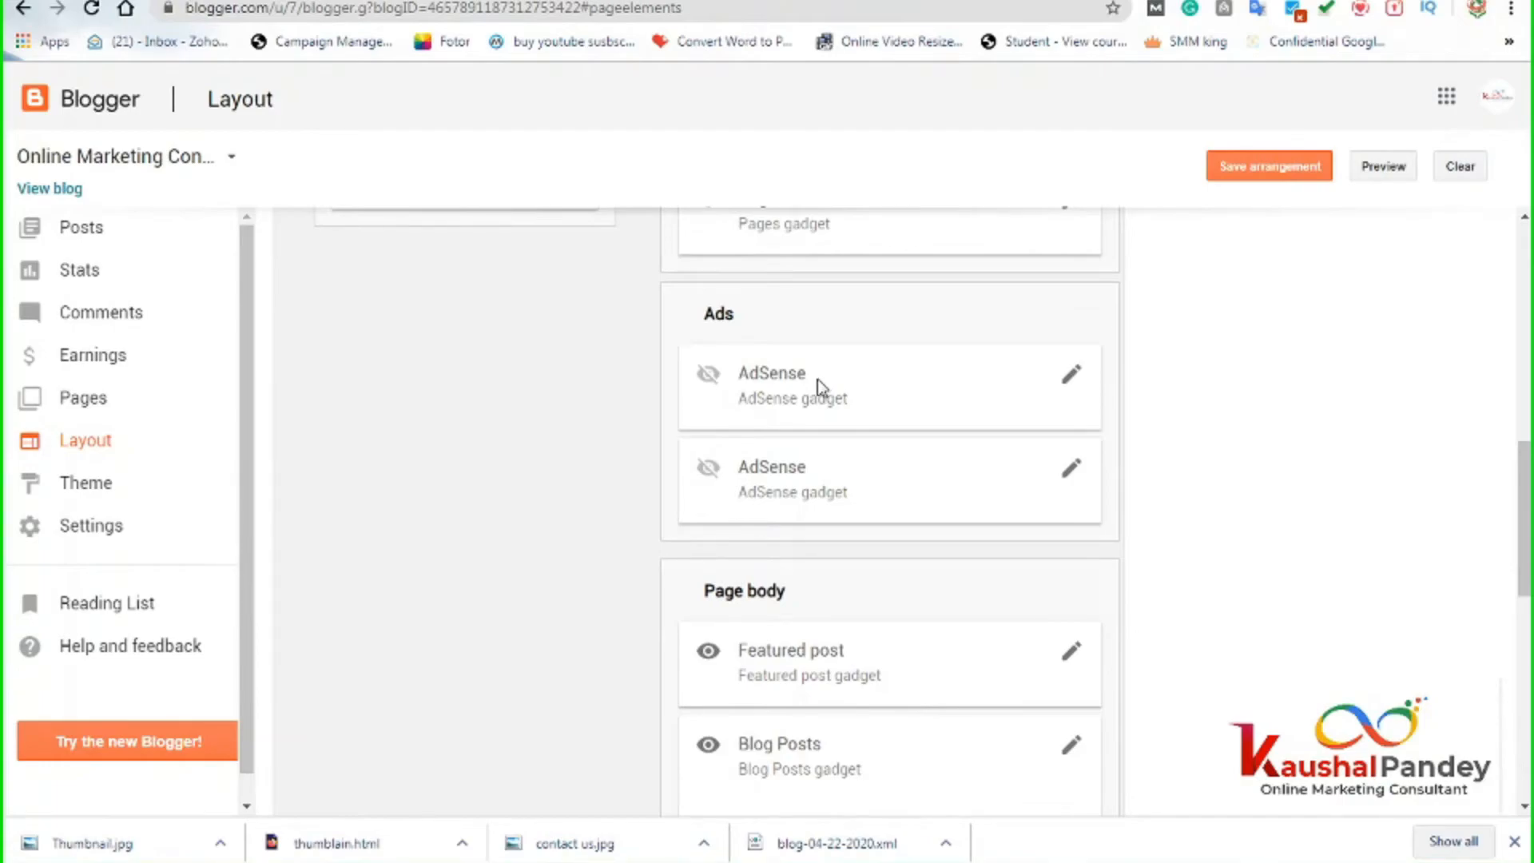
{"action": "scroll", "coordinate": [817, 379], "scroll_direction": "down", "scroll_amount": 3}
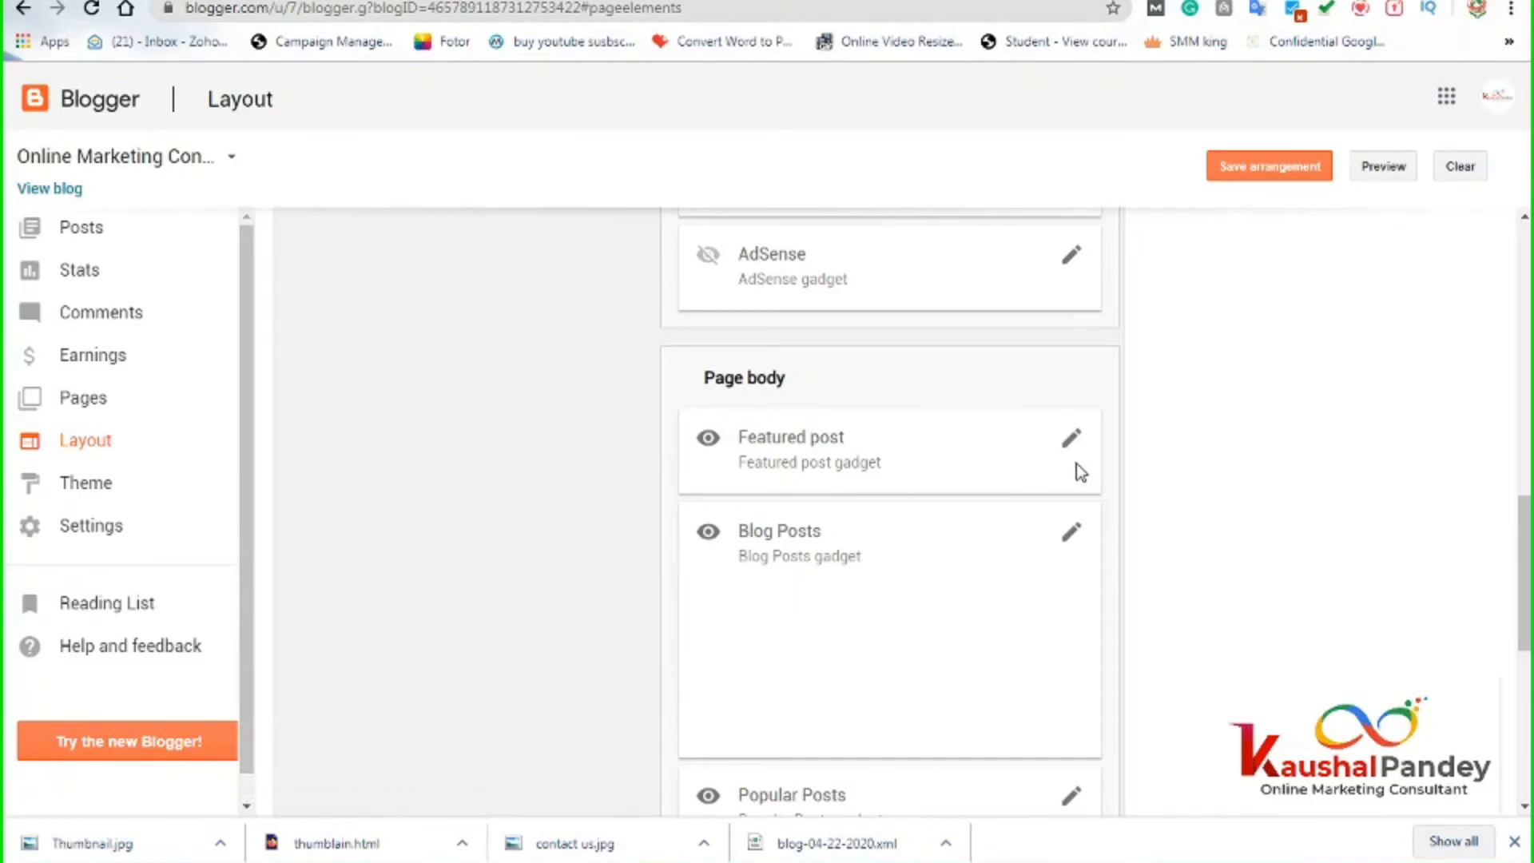
{"action": "left_click", "coordinate": [1071, 442]}
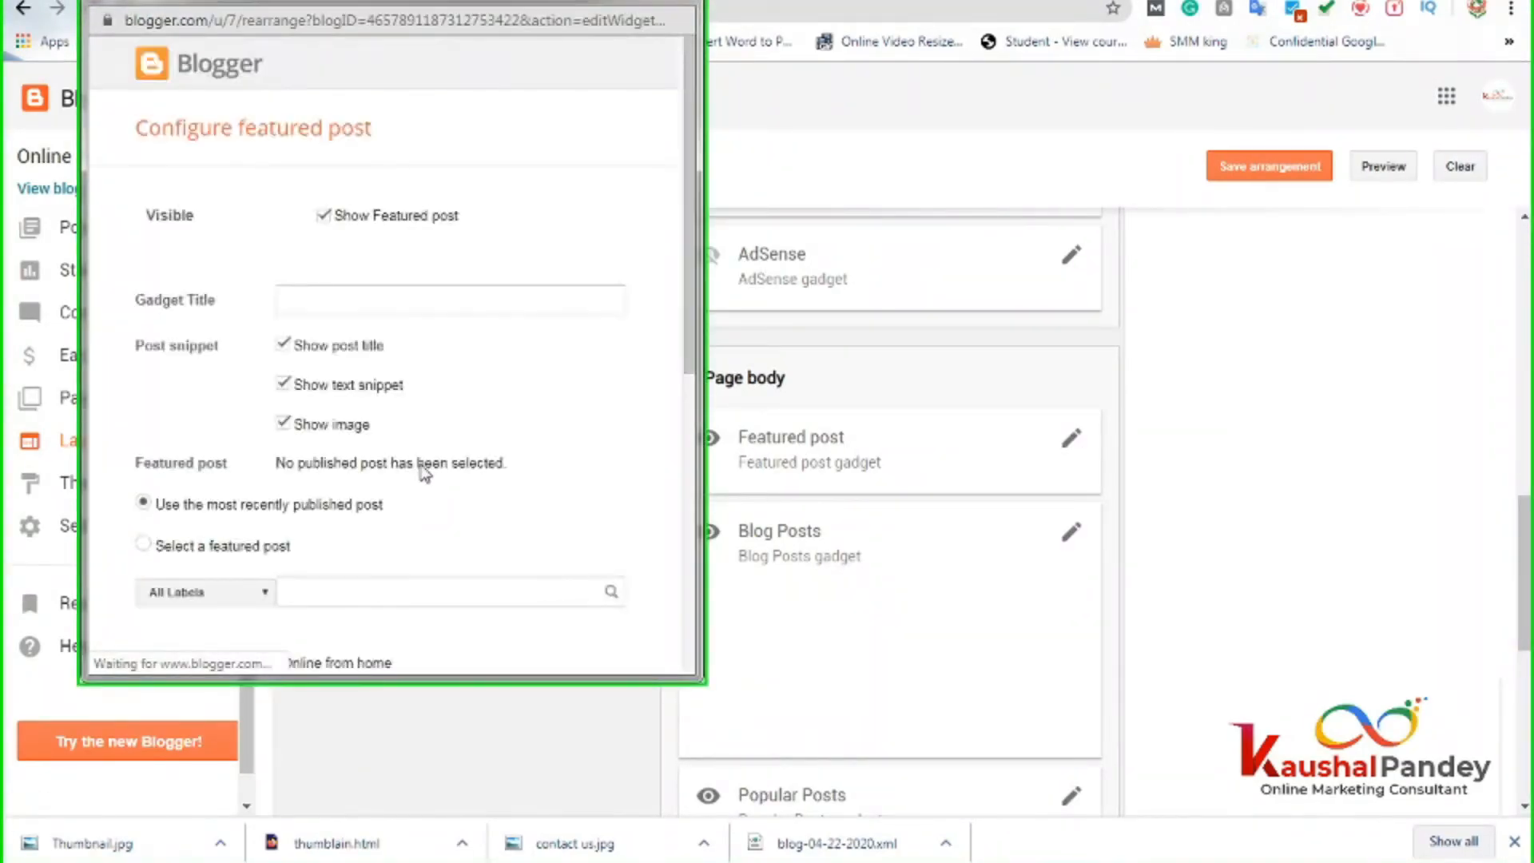
Keep the Featured post gadget on 'Use the most recently published post'.
{"action": "scroll", "coordinate": [548, 565], "scroll_direction": "down", "scroll_amount": 4}
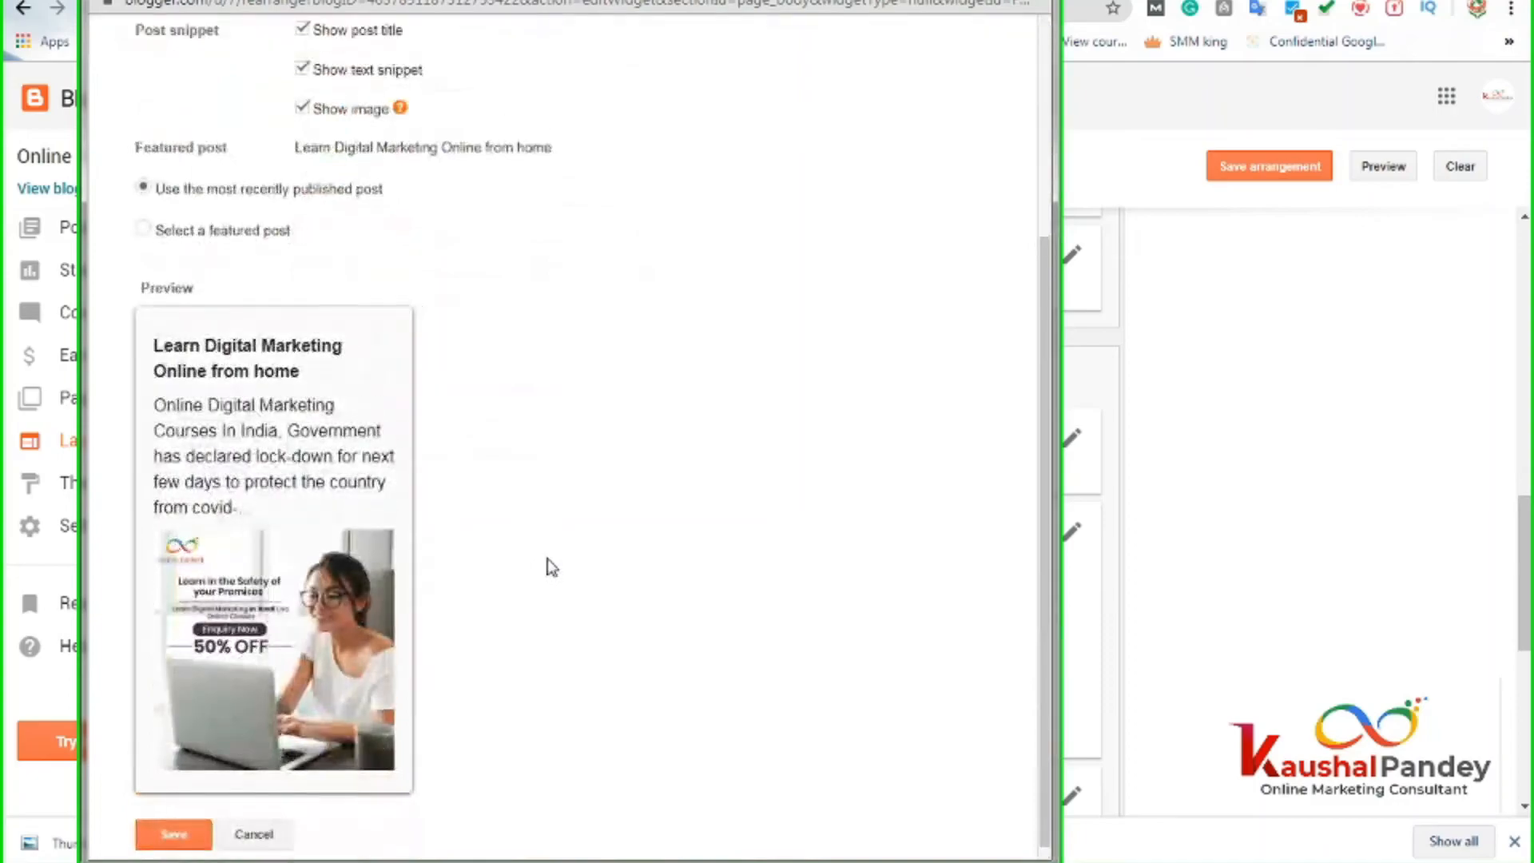
{"action": "scroll", "coordinate": [548, 565], "scroll_direction": "up", "scroll_amount": 4}
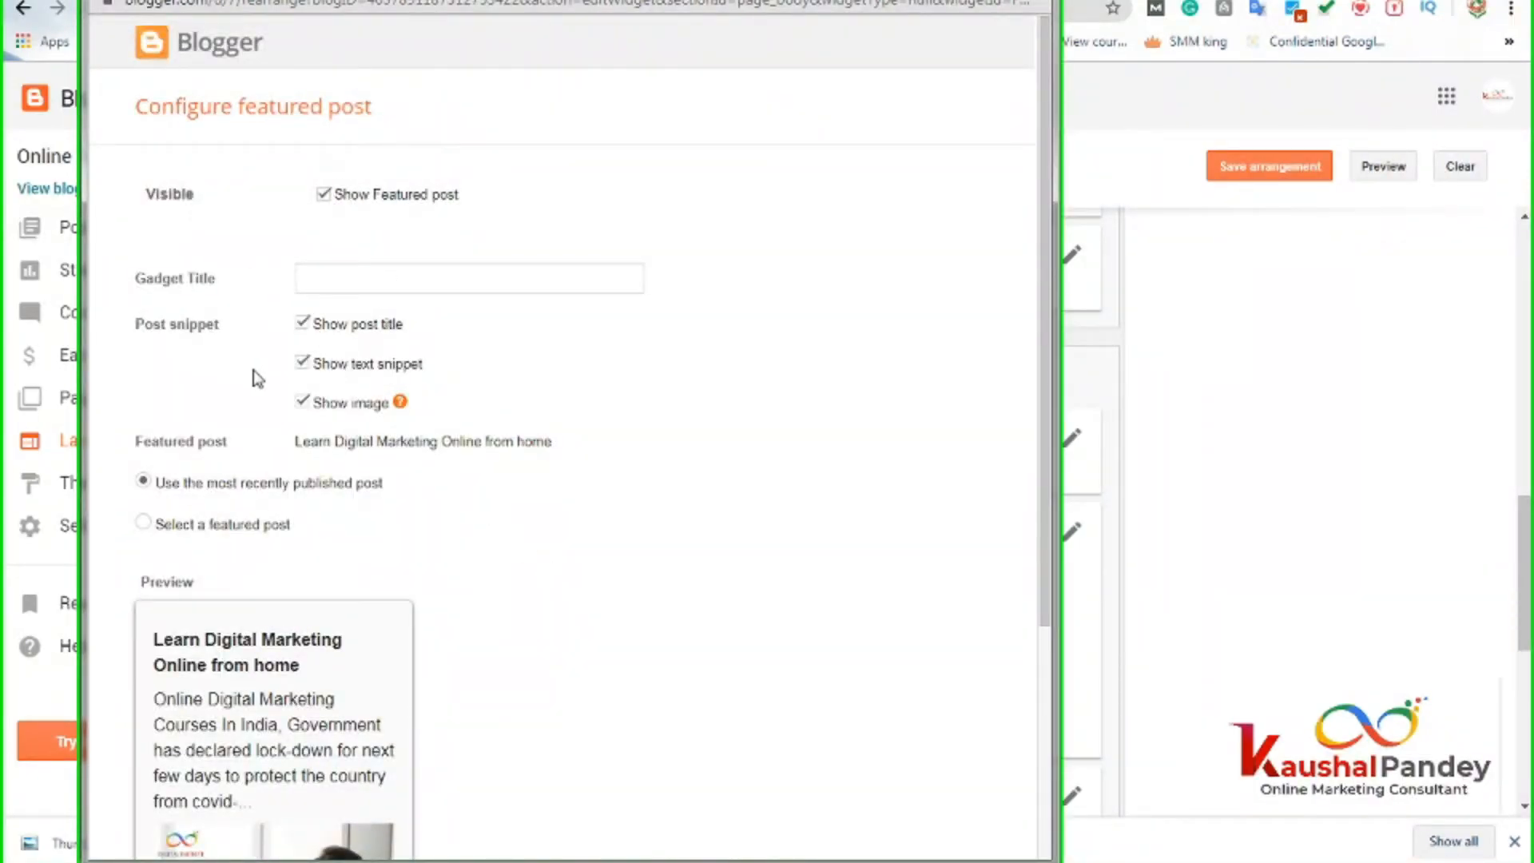
{"action": "scroll", "coordinate": [255, 379], "scroll_direction": "down", "scroll_amount": 4}
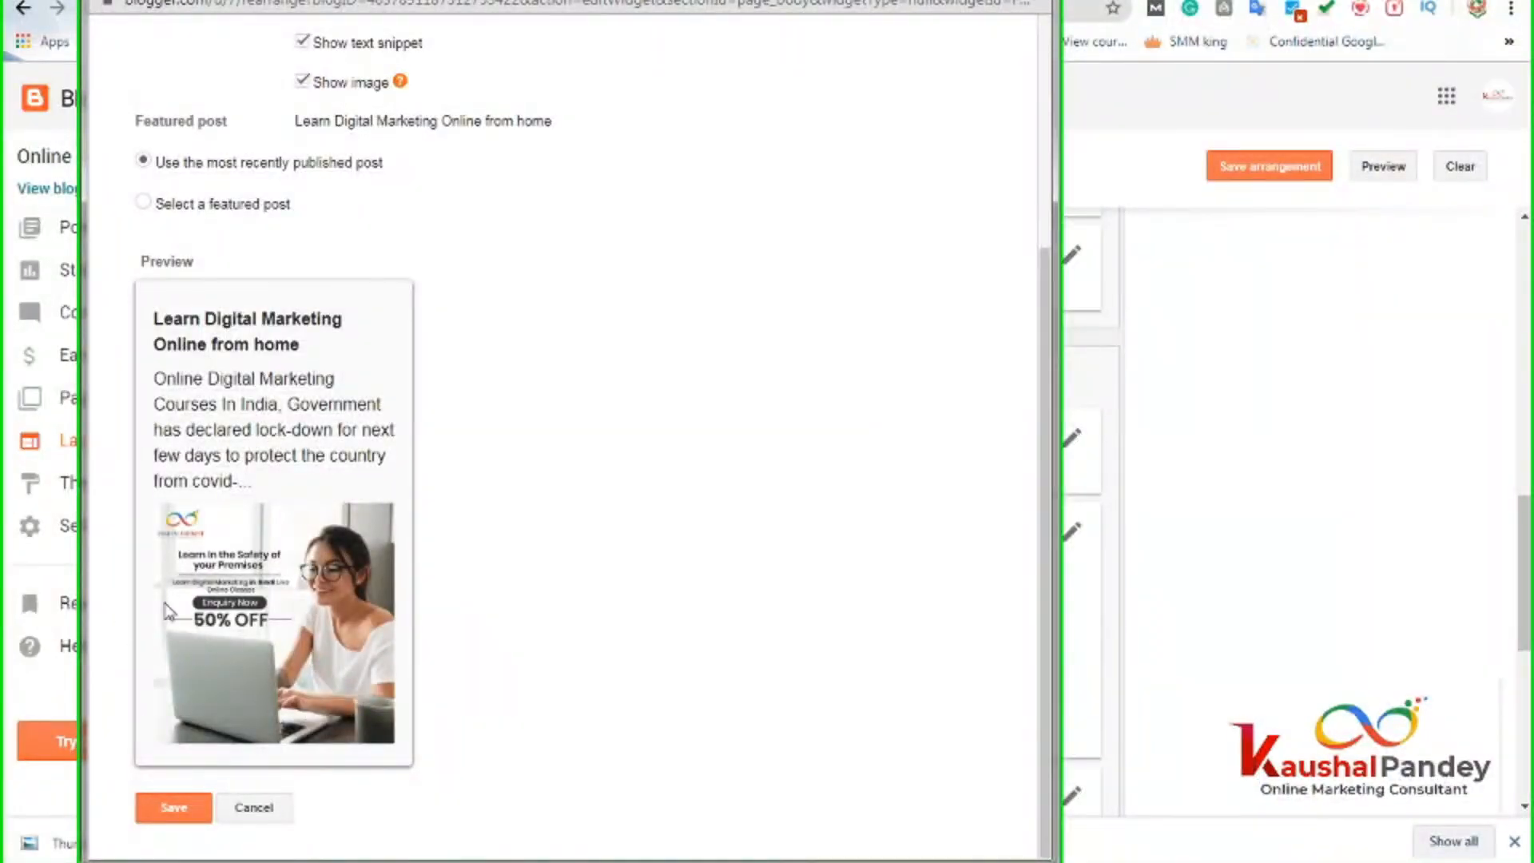
{"action": "scroll", "coordinate": [319, 435], "scroll_direction": "up", "scroll_amount": 3}
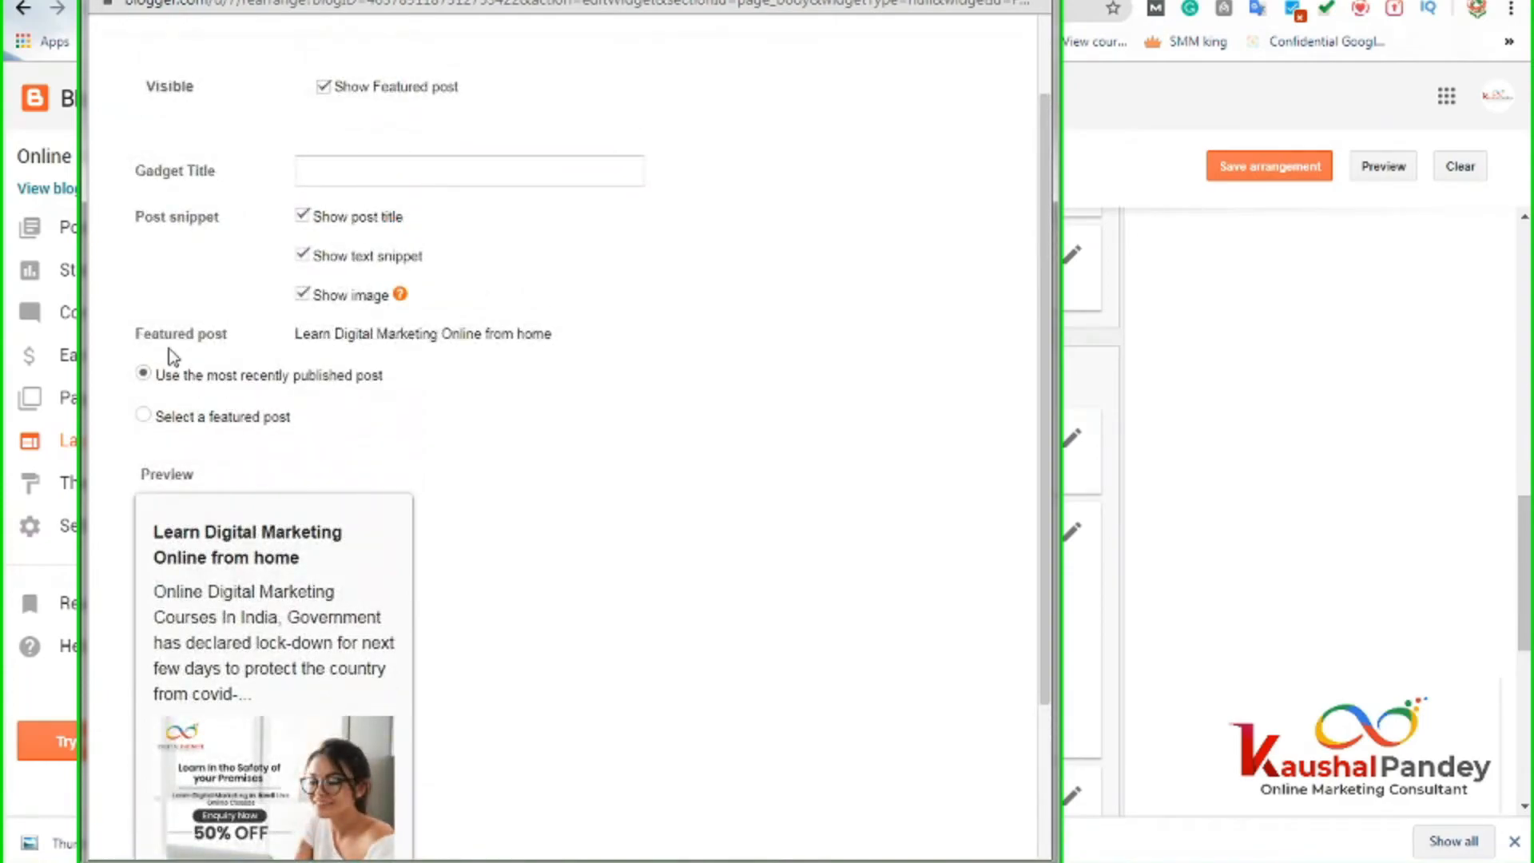
{"action": "left_click", "coordinate": [145, 416]}
{"action": "left_click", "coordinate": [144, 409]}
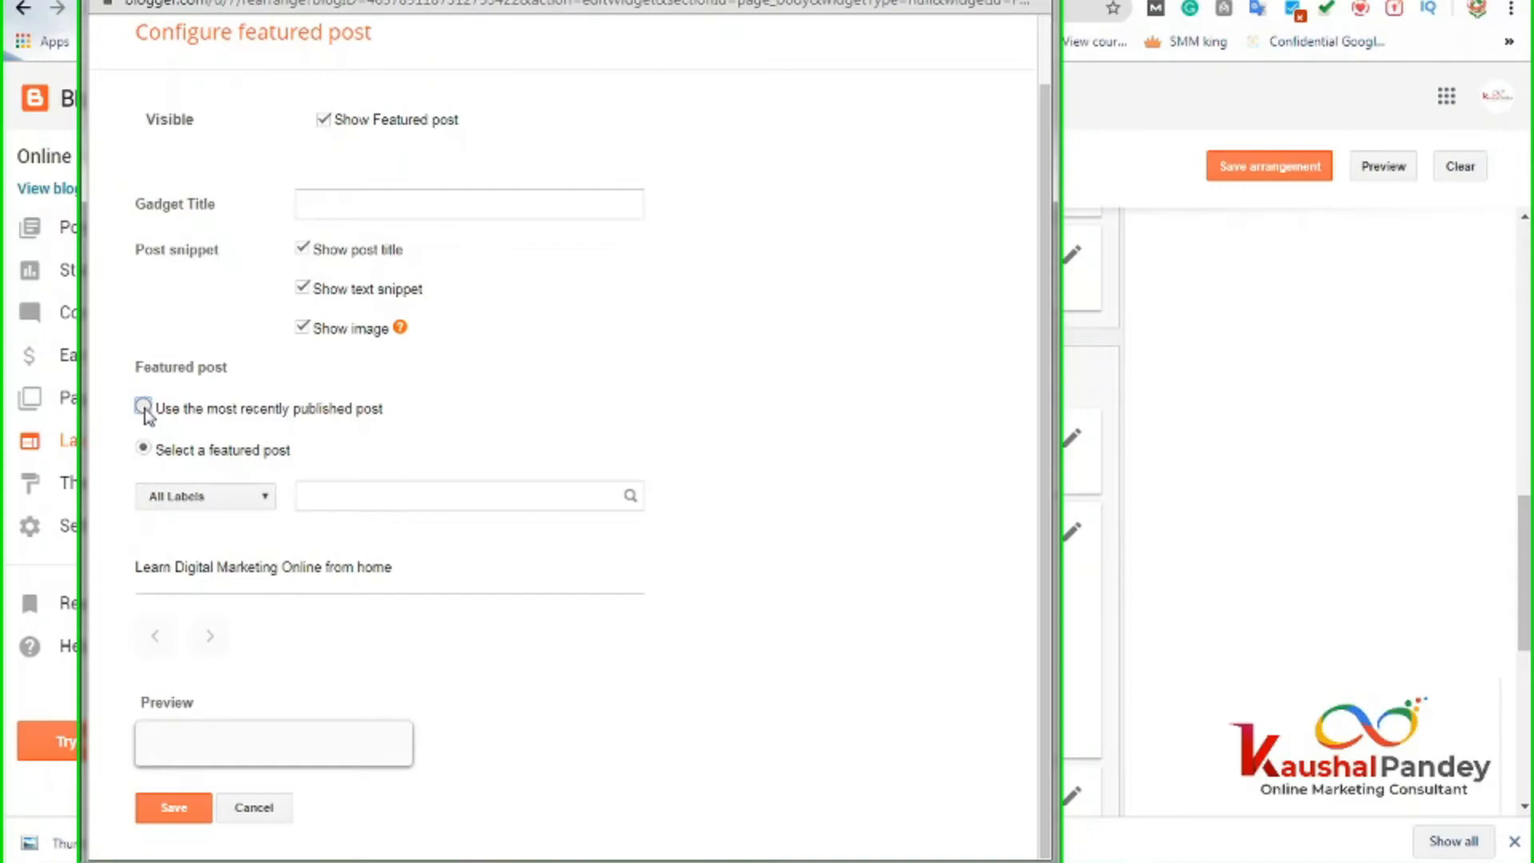
{"action": "scroll", "coordinate": [315, 557], "scroll_direction": "down", "scroll_amount": 2}
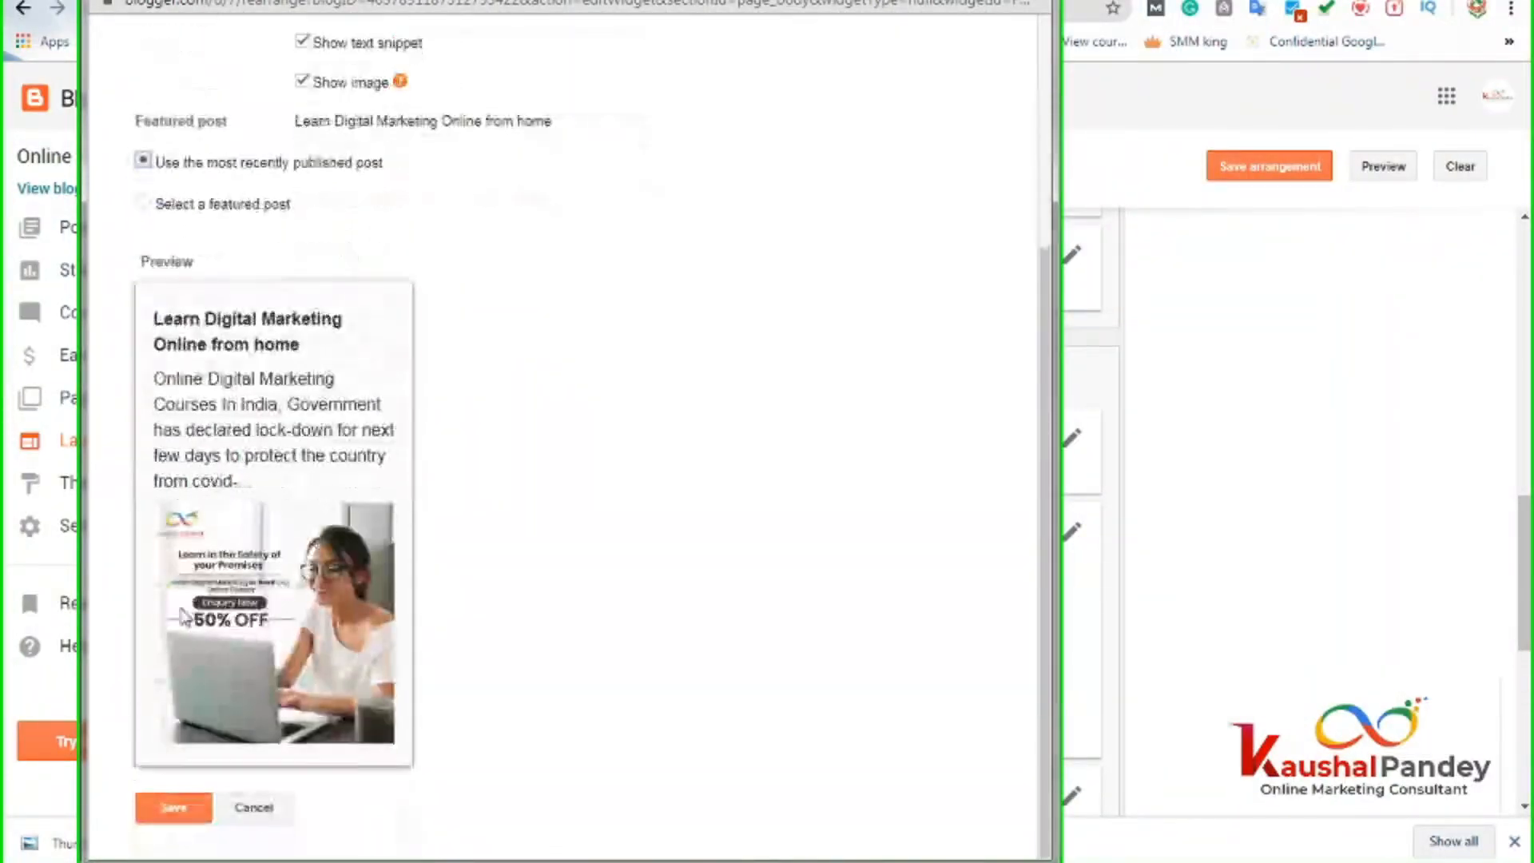
{"action": "scroll", "coordinate": [212, 575], "scroll_direction": "up", "scroll_amount": 2}
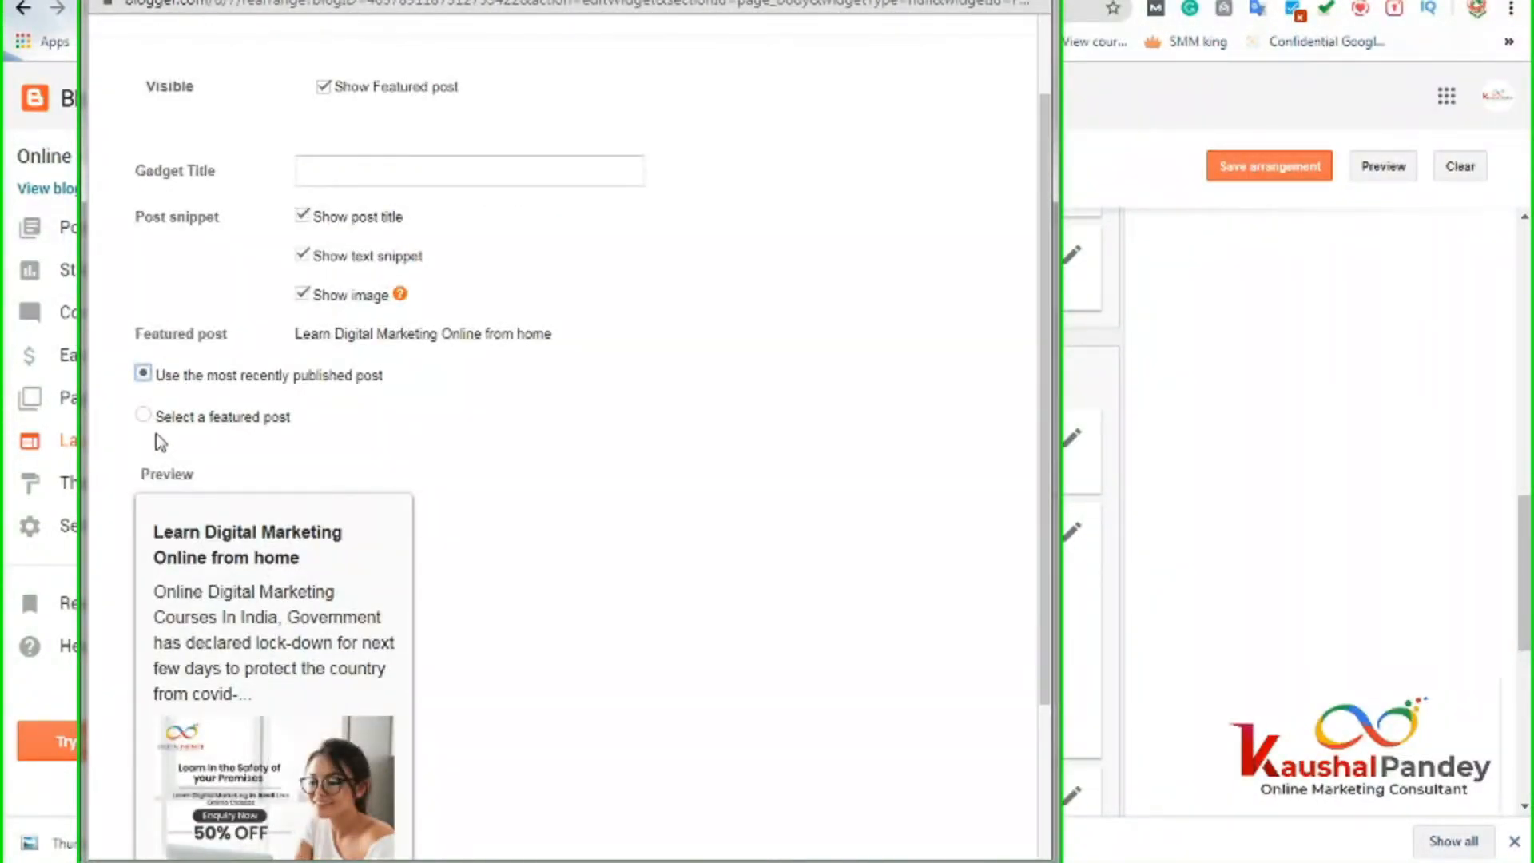
Leave Show post title and Show image ticked, untick Show text snippet, and dismiss the Windows warning.
{"action": "left_click", "coordinate": [302, 295]}
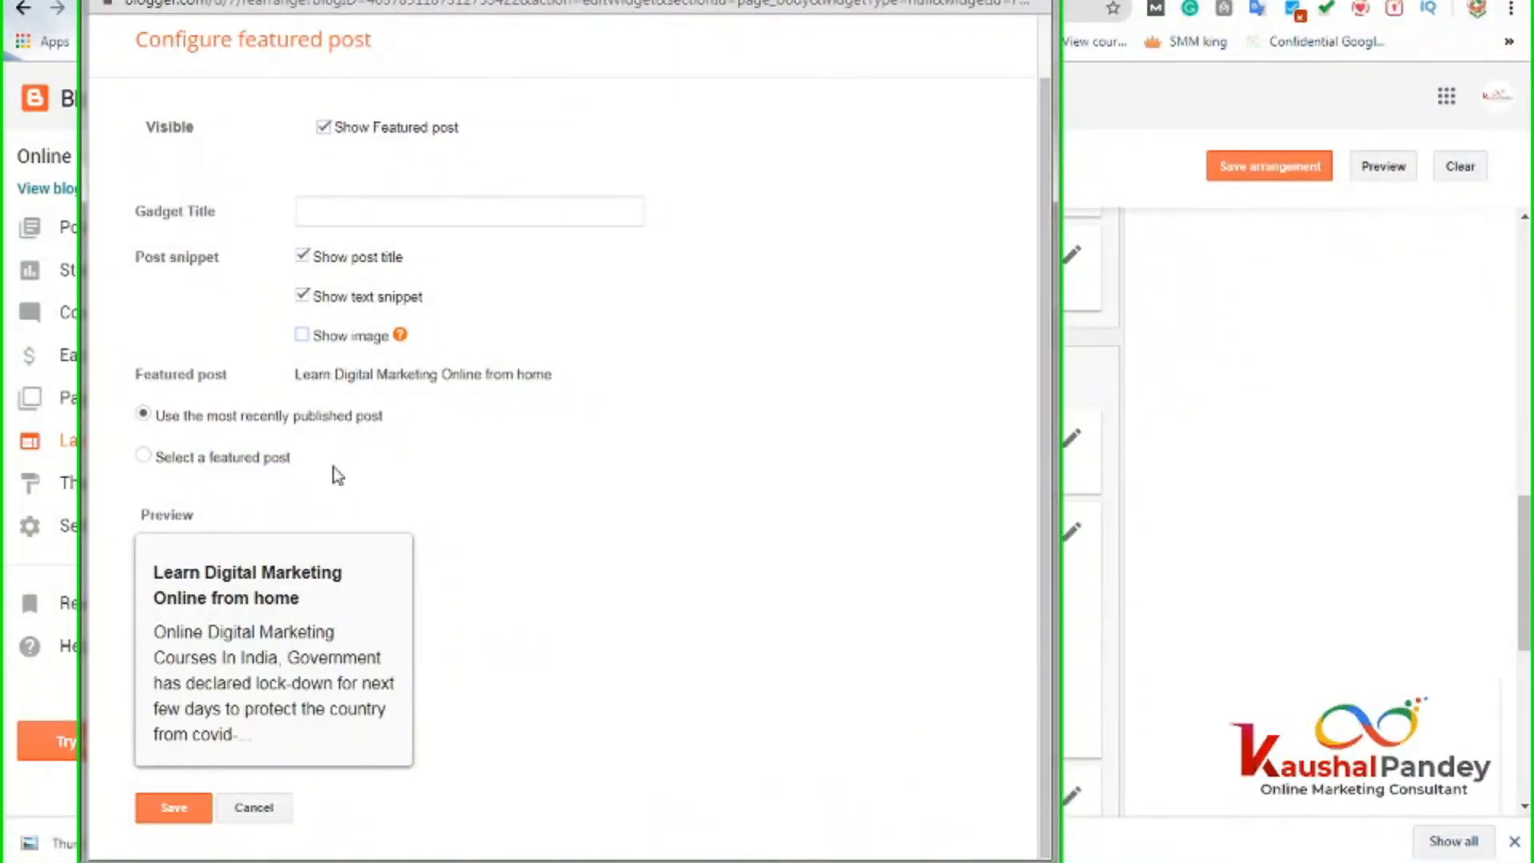
{"action": "left_click", "coordinate": [303, 336]}
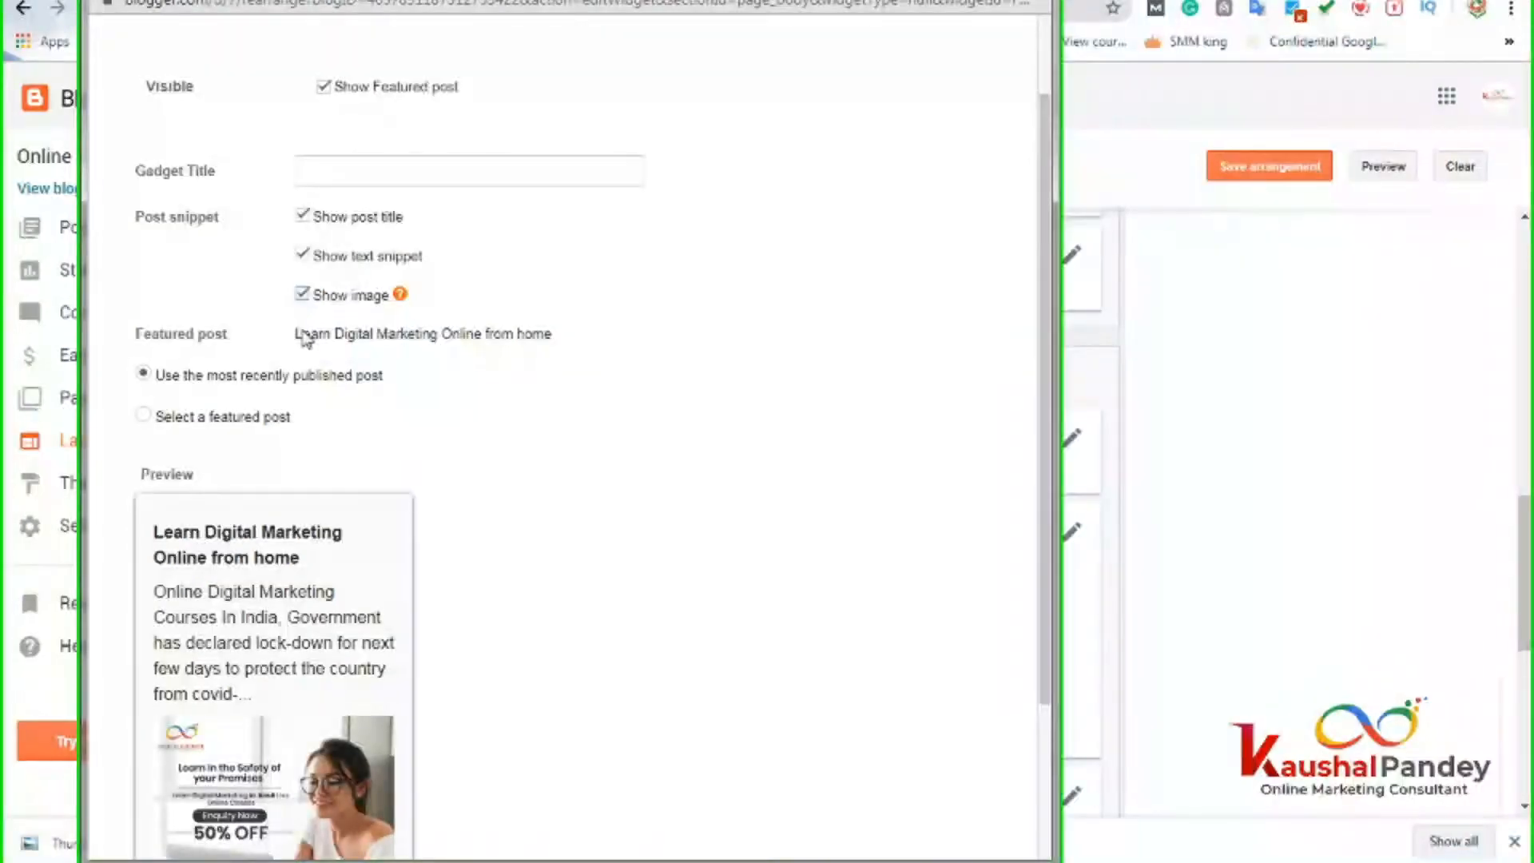
{"action": "left_click", "coordinate": [302, 256]}
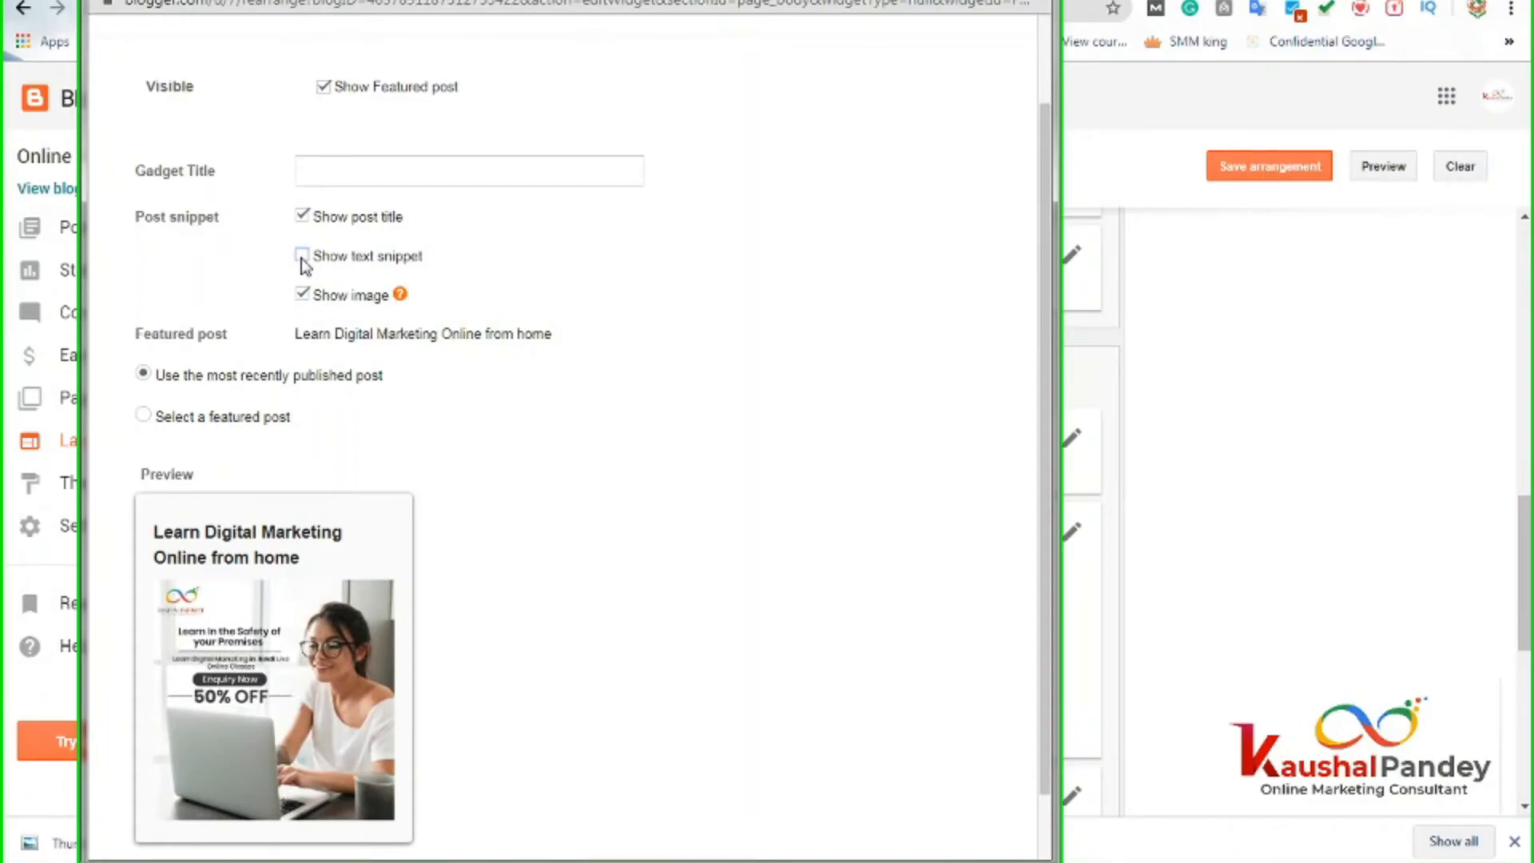
{"action": "left_click", "coordinate": [302, 256]}
{"action": "left_click", "coordinate": [302, 216]}
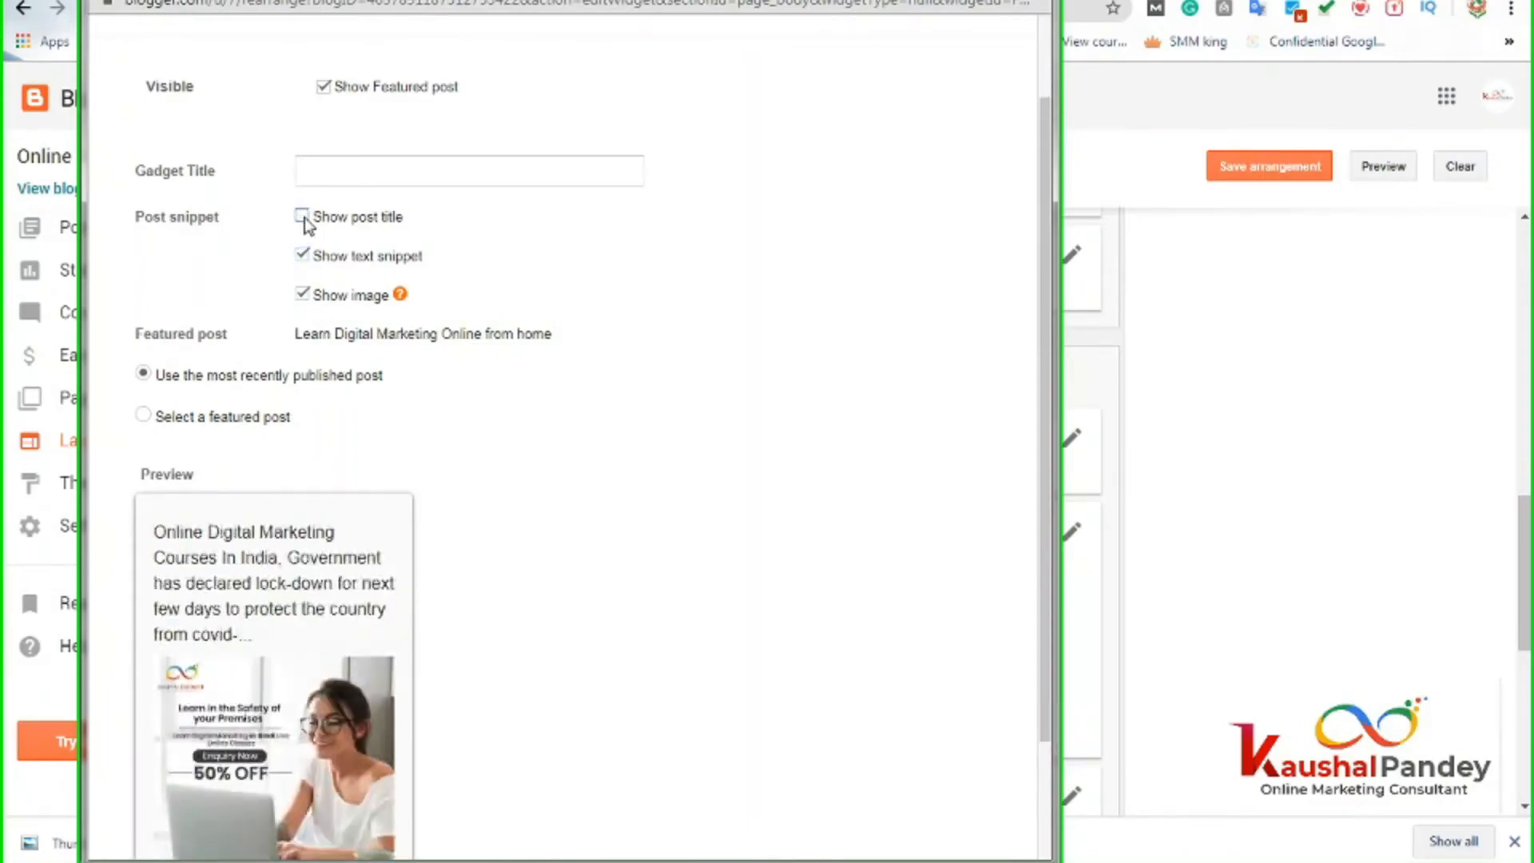
{"action": "left_click", "coordinate": [303, 217]}
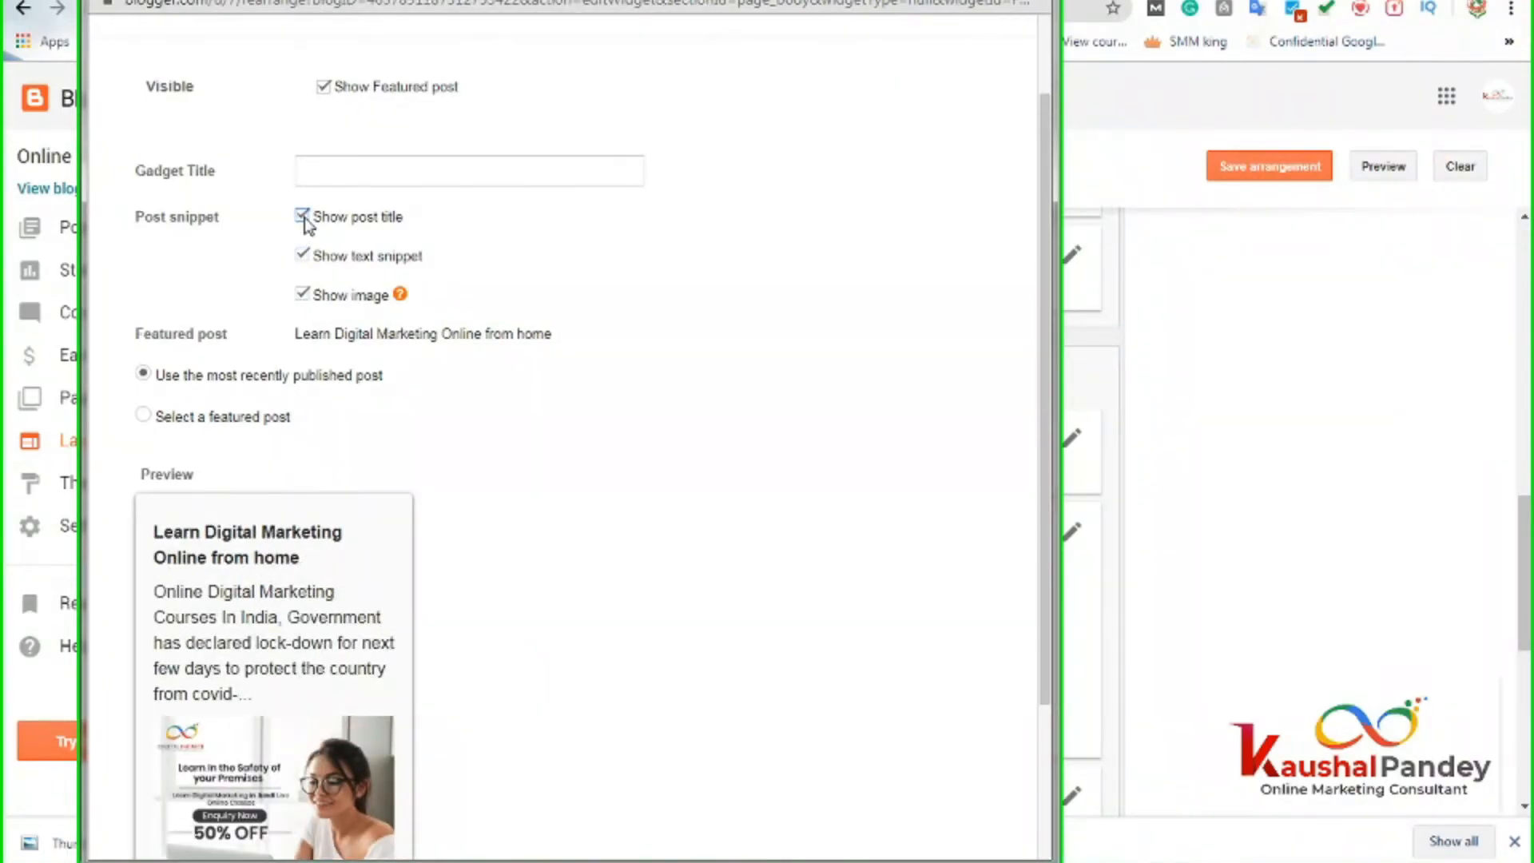
{"action": "left_click", "coordinate": [302, 257]}
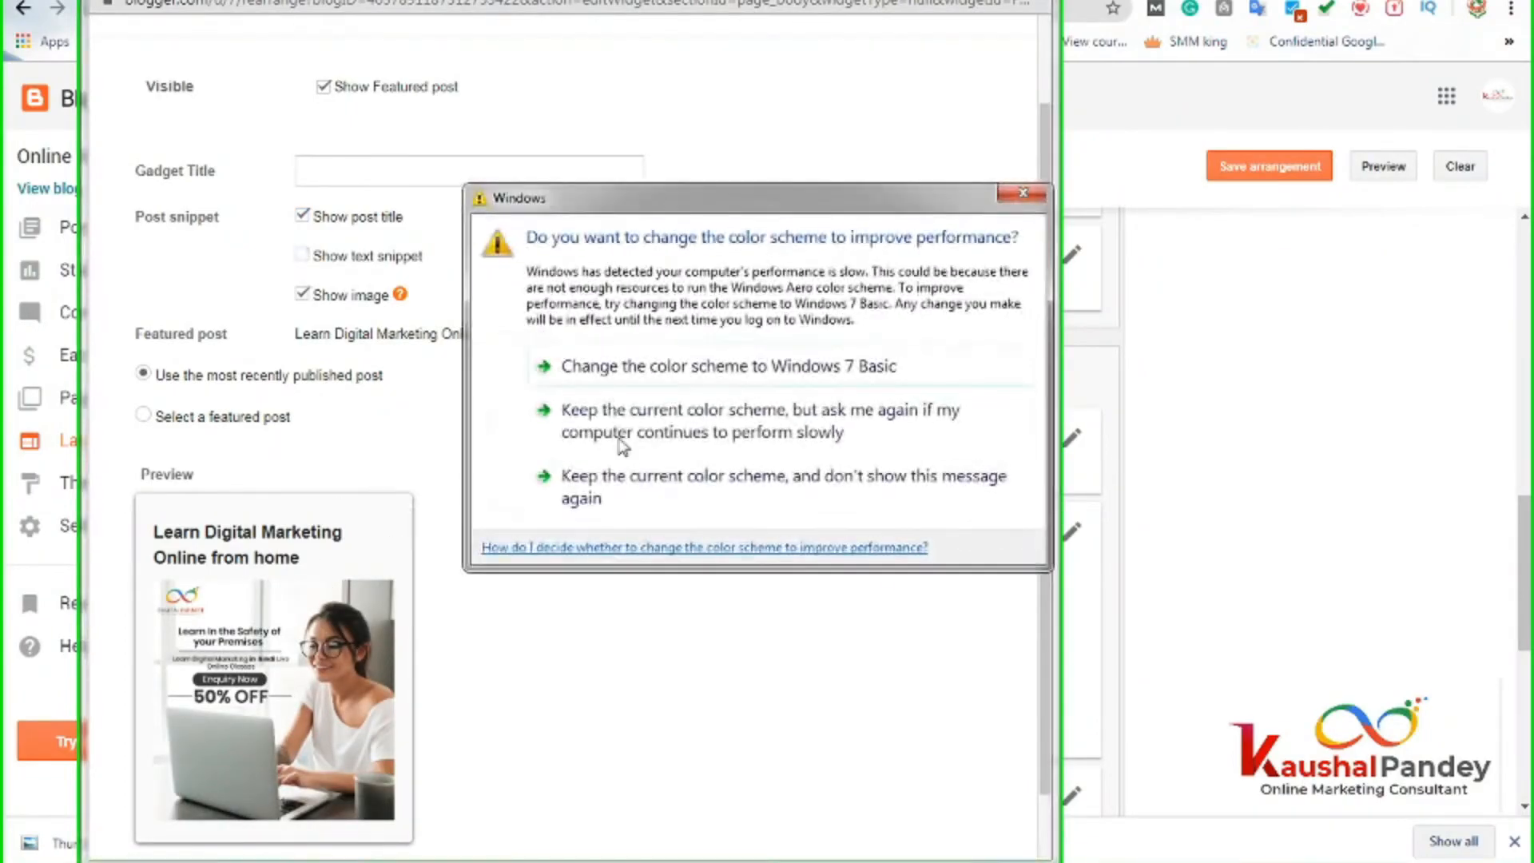
{"action": "left_click", "coordinate": [1022, 193]}
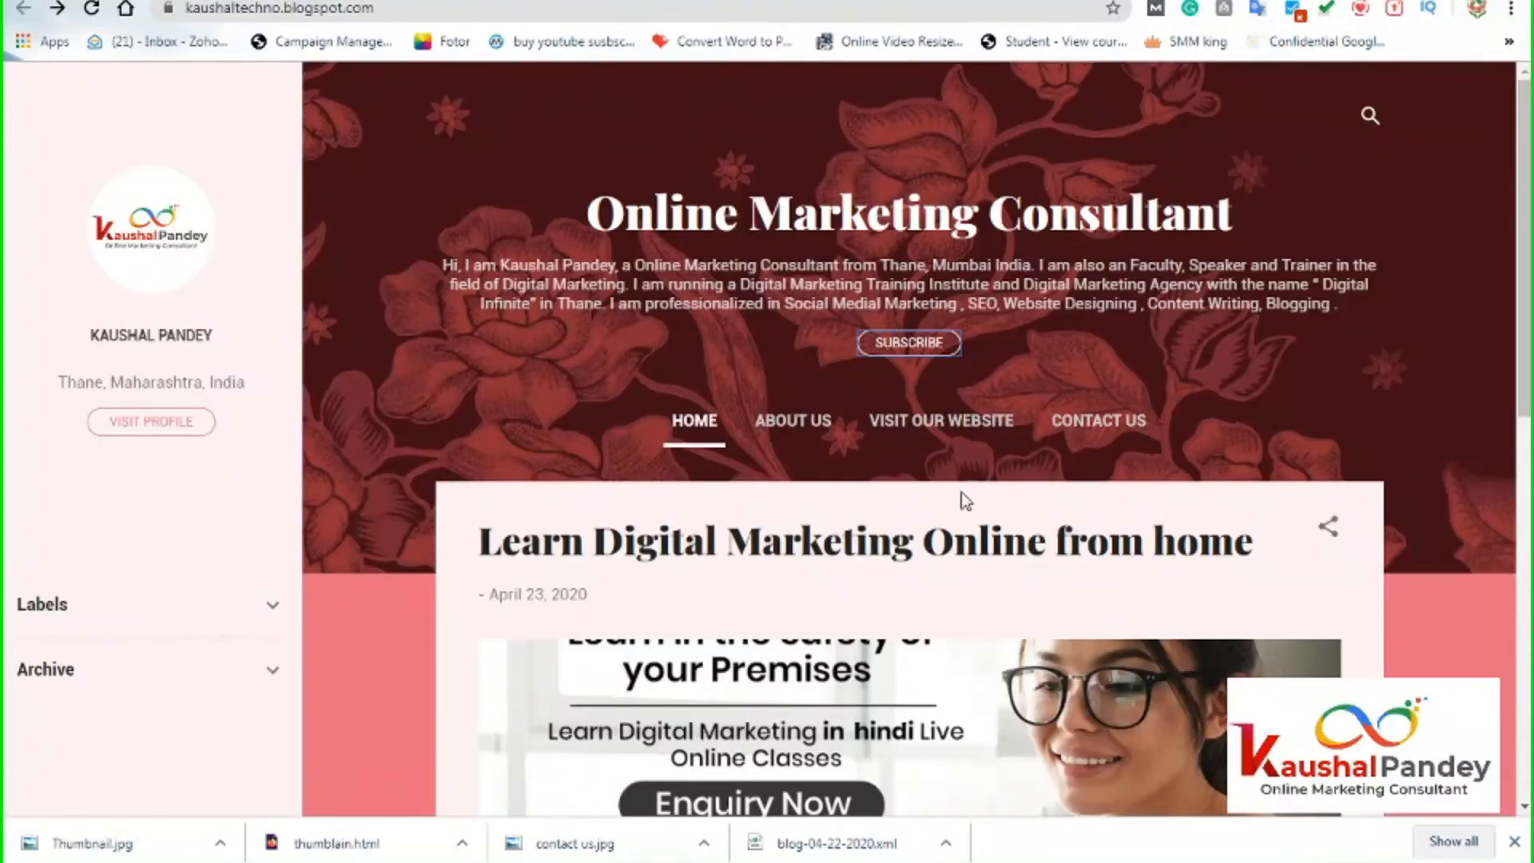
Scroll the Layout page to review Page body and the Footer's Attribution gadget.
{"action": "scroll", "coordinate": [908, 659], "scroll_direction": "down", "scroll_amount": 6}
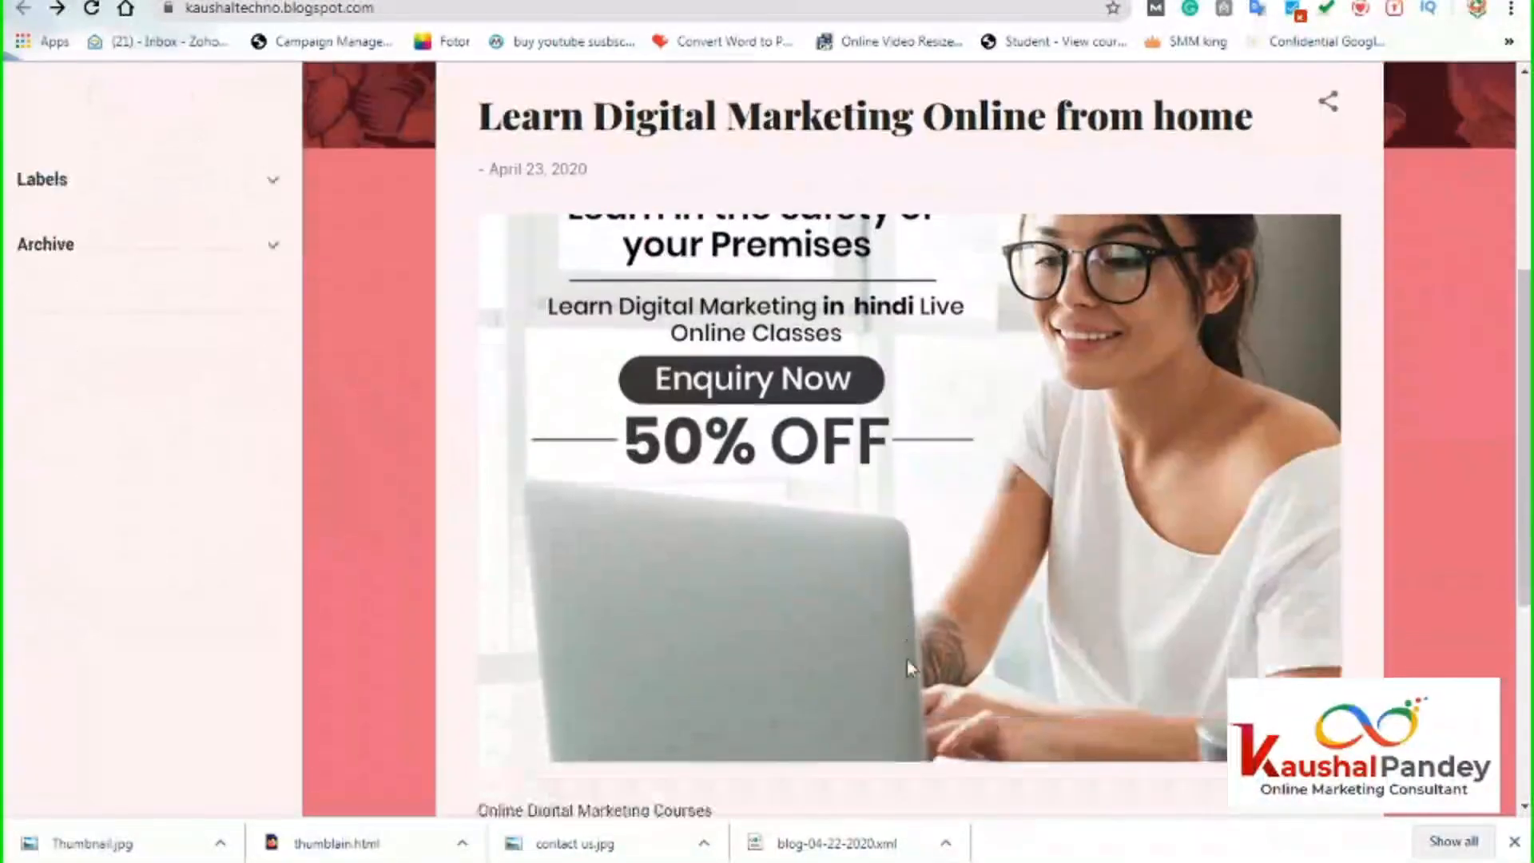
{"action": "scroll", "coordinate": [907, 670], "scroll_direction": "up", "scroll_amount": 3}
{"action": "scroll", "coordinate": [907, 670], "scroll_direction": "up", "scroll_amount": 3}
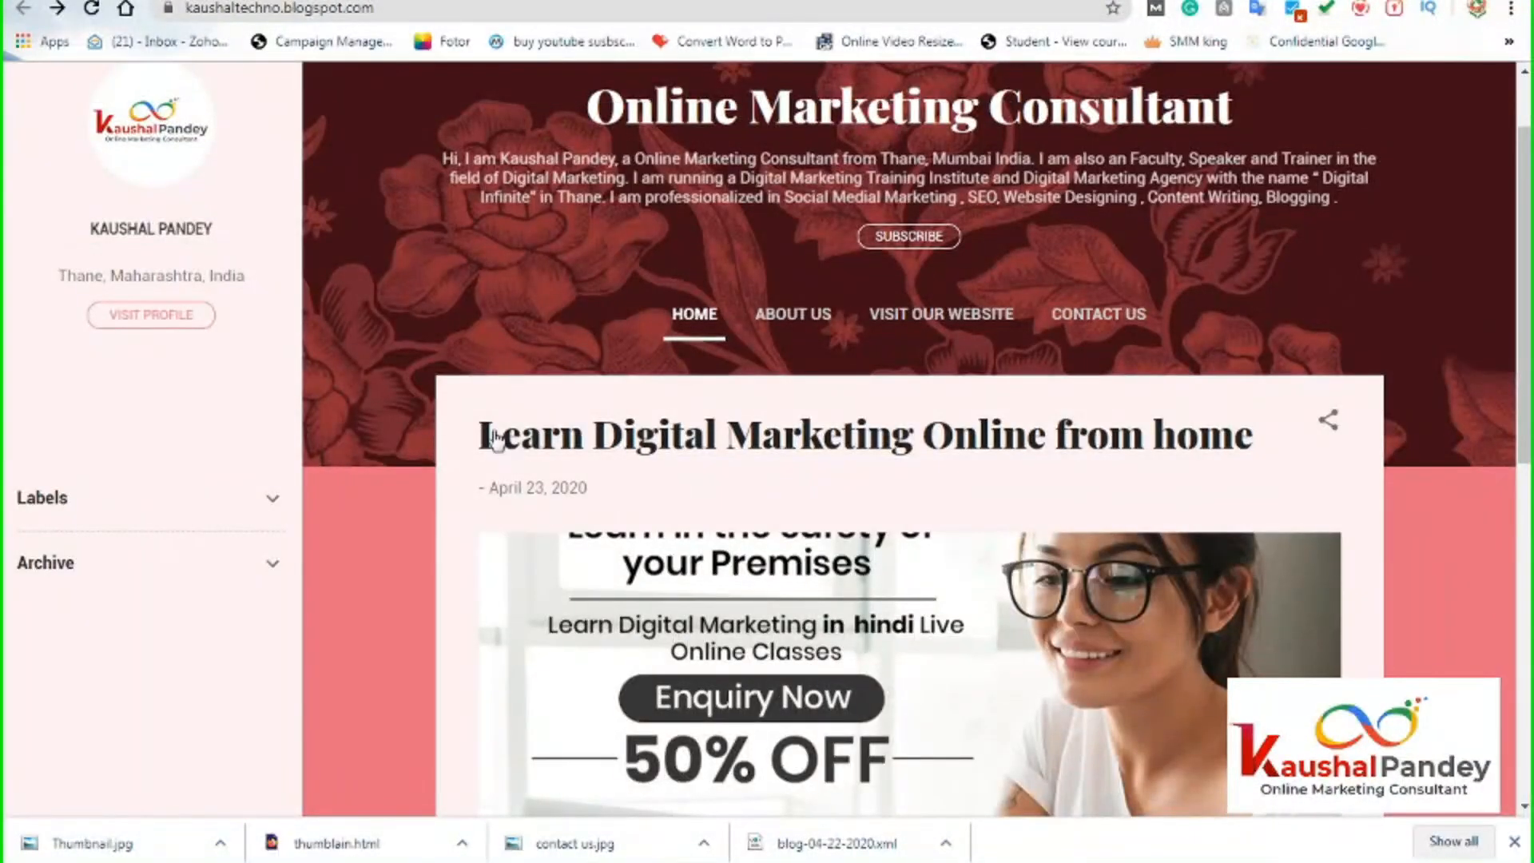
{"action": "scroll", "coordinate": [851, 593], "scroll_direction": "down", "scroll_amount": 4}
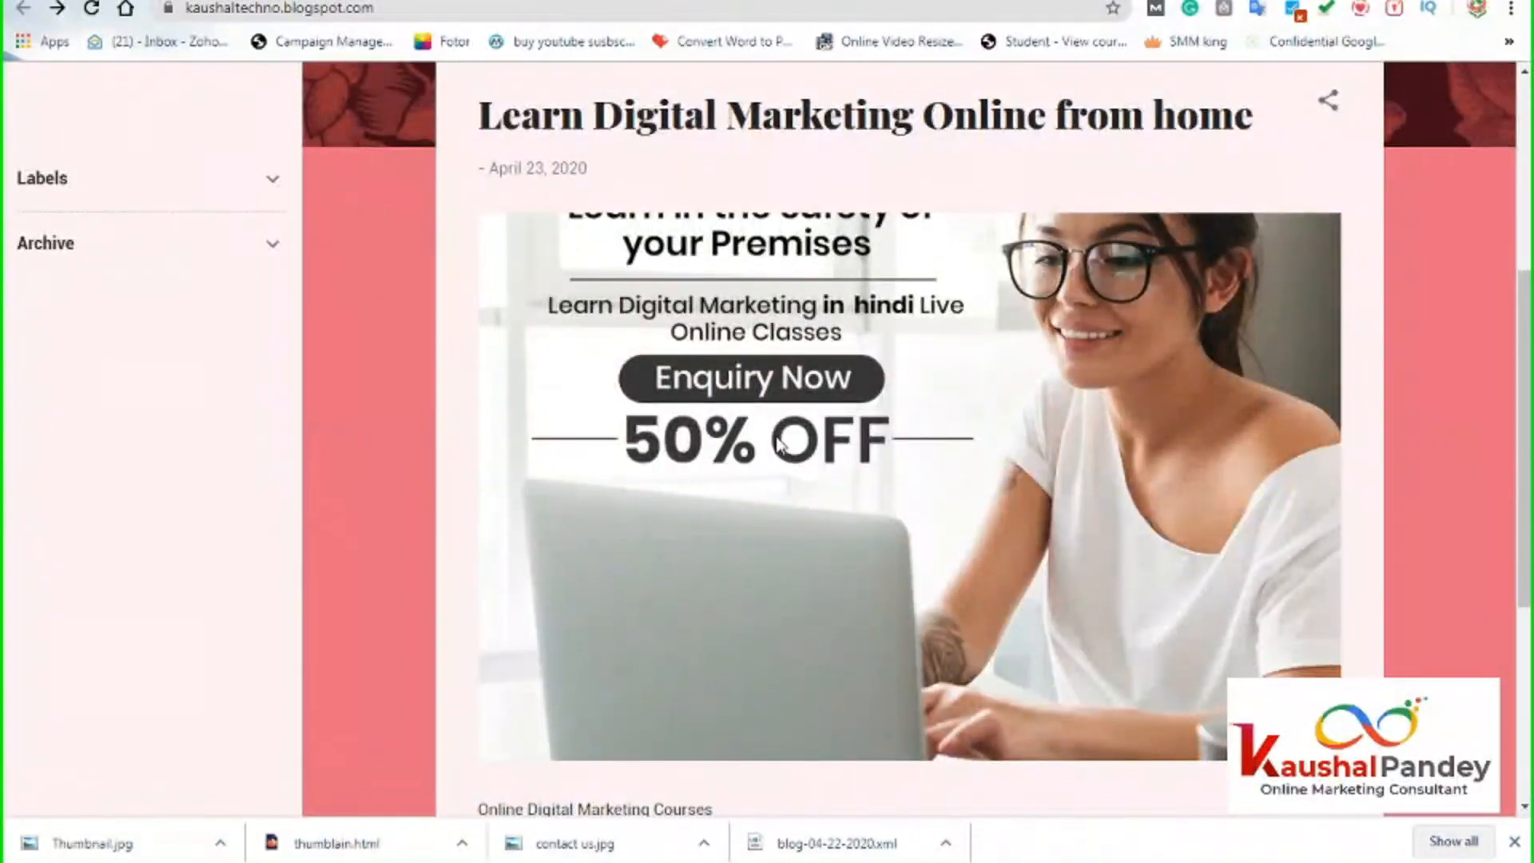
{"action": "scroll", "coordinate": [784, 625], "scroll_direction": "down", "scroll_amount": 3}
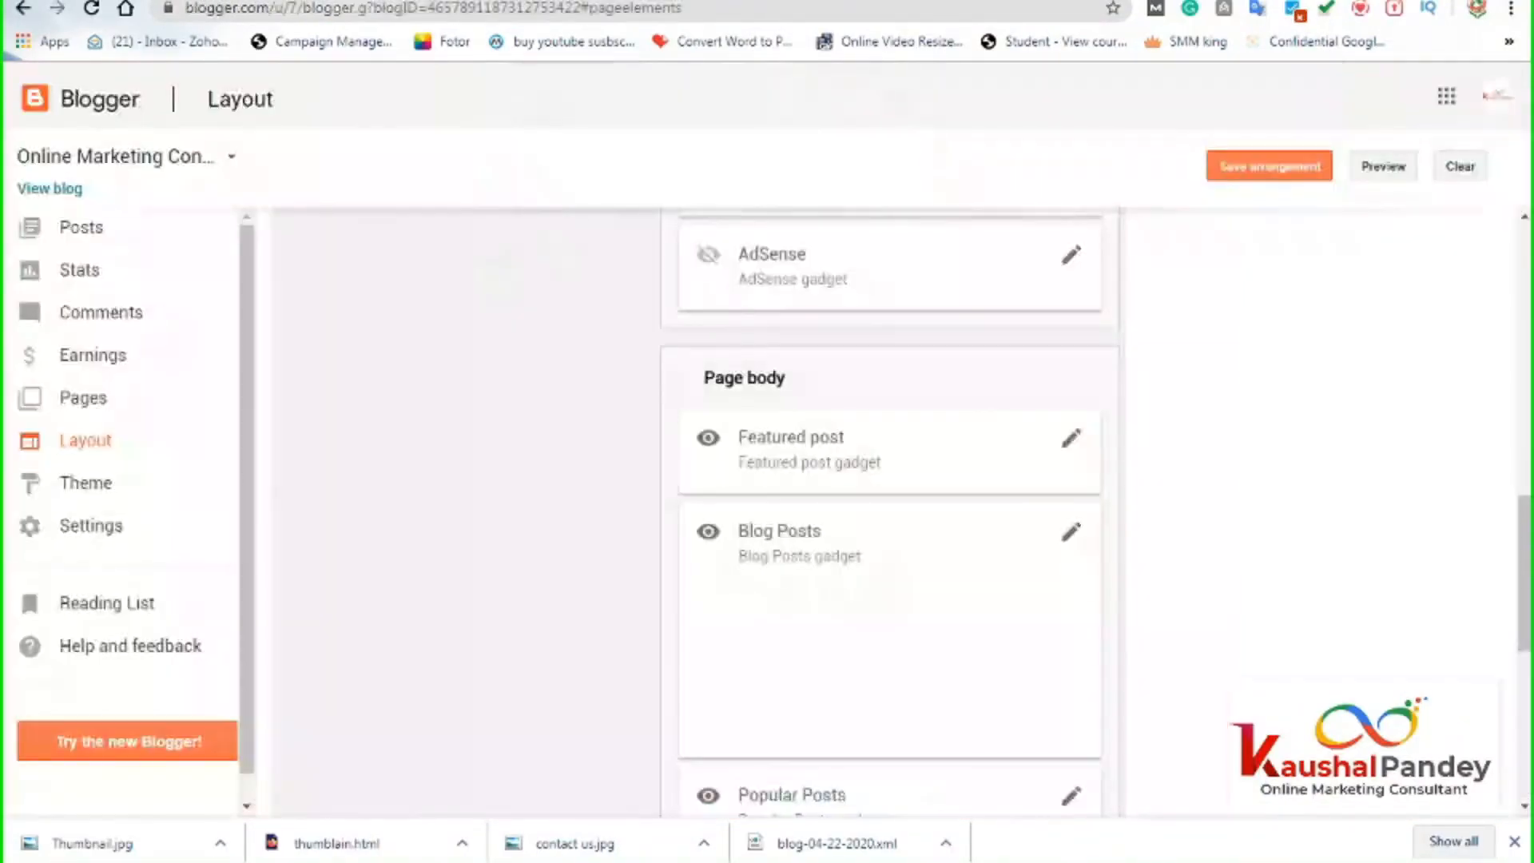
Reopen the Featured post settings and save them with Show text snippet unticked.
{"action": "scroll", "coordinate": [954, 635], "scroll_direction": "down", "scroll_amount": 3}
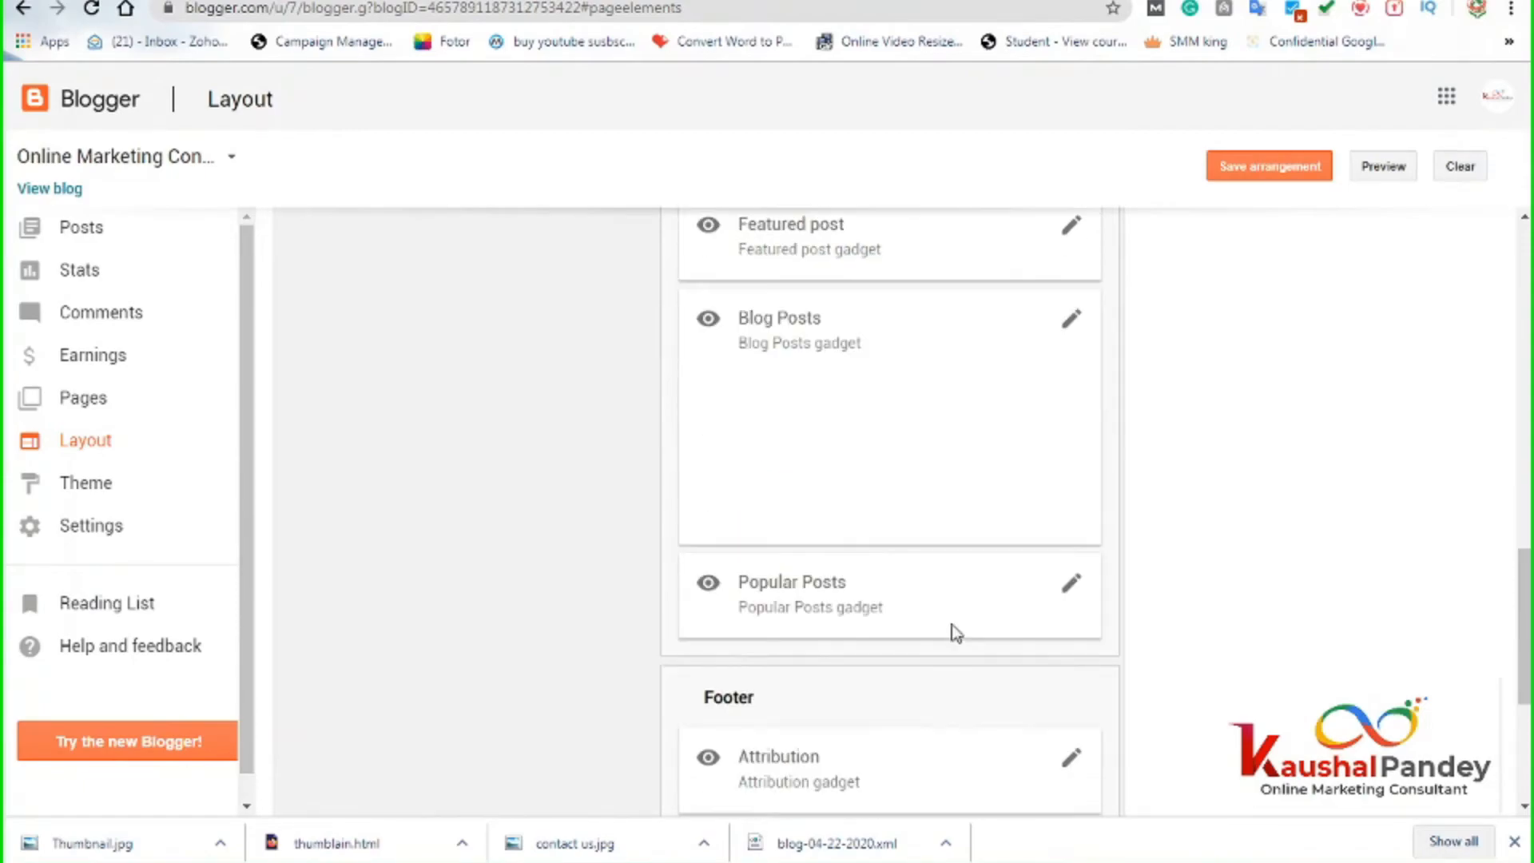
{"action": "scroll", "coordinate": [1035, 444], "scroll_direction": "up", "scroll_amount": 3}
{"action": "left_click", "coordinate": [1072, 442]}
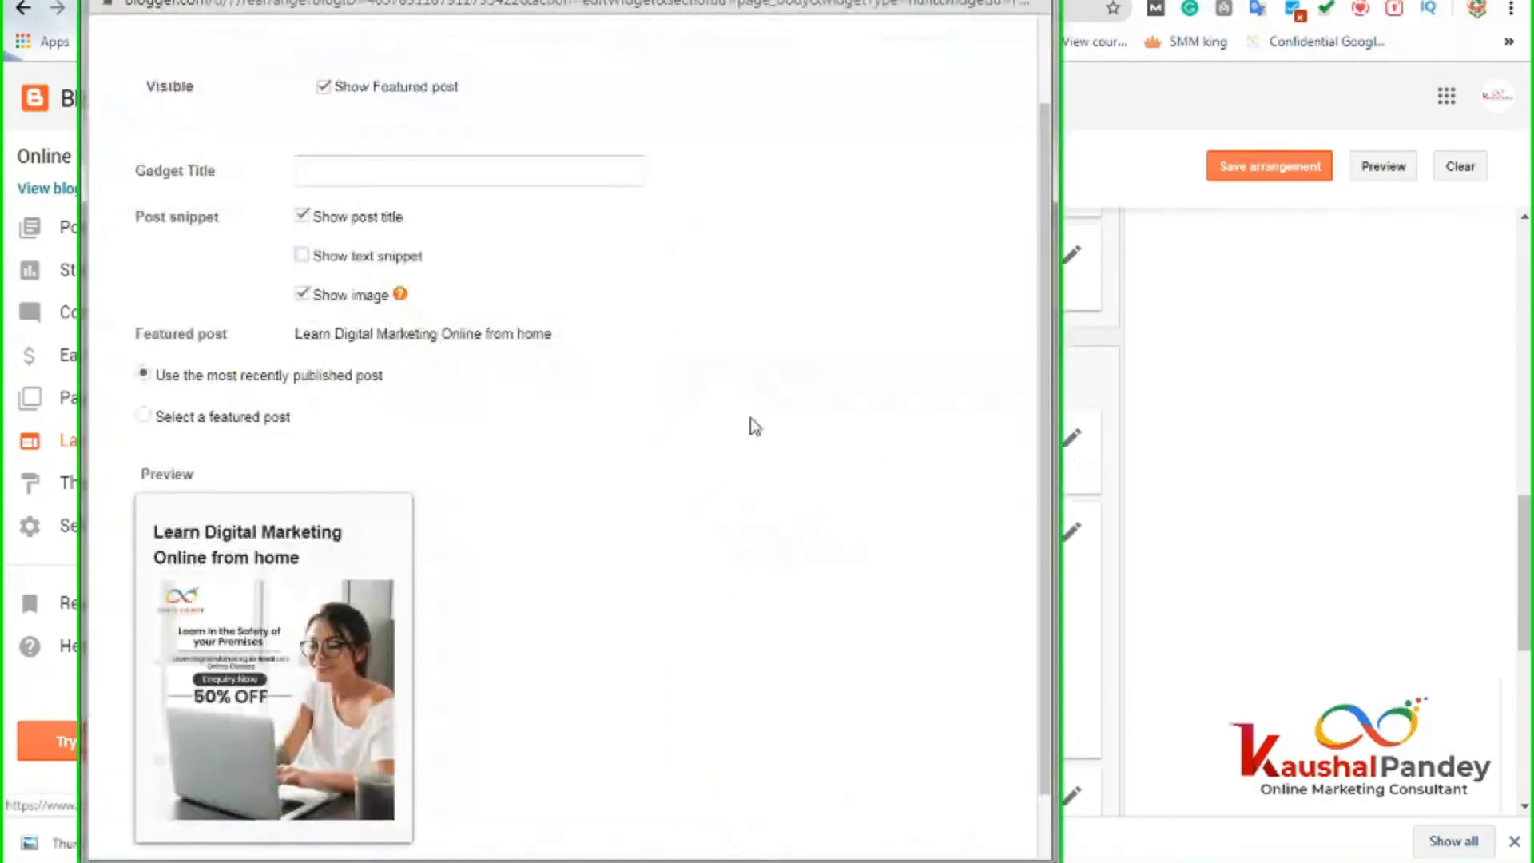
{"action": "left_click", "coordinate": [301, 256]}
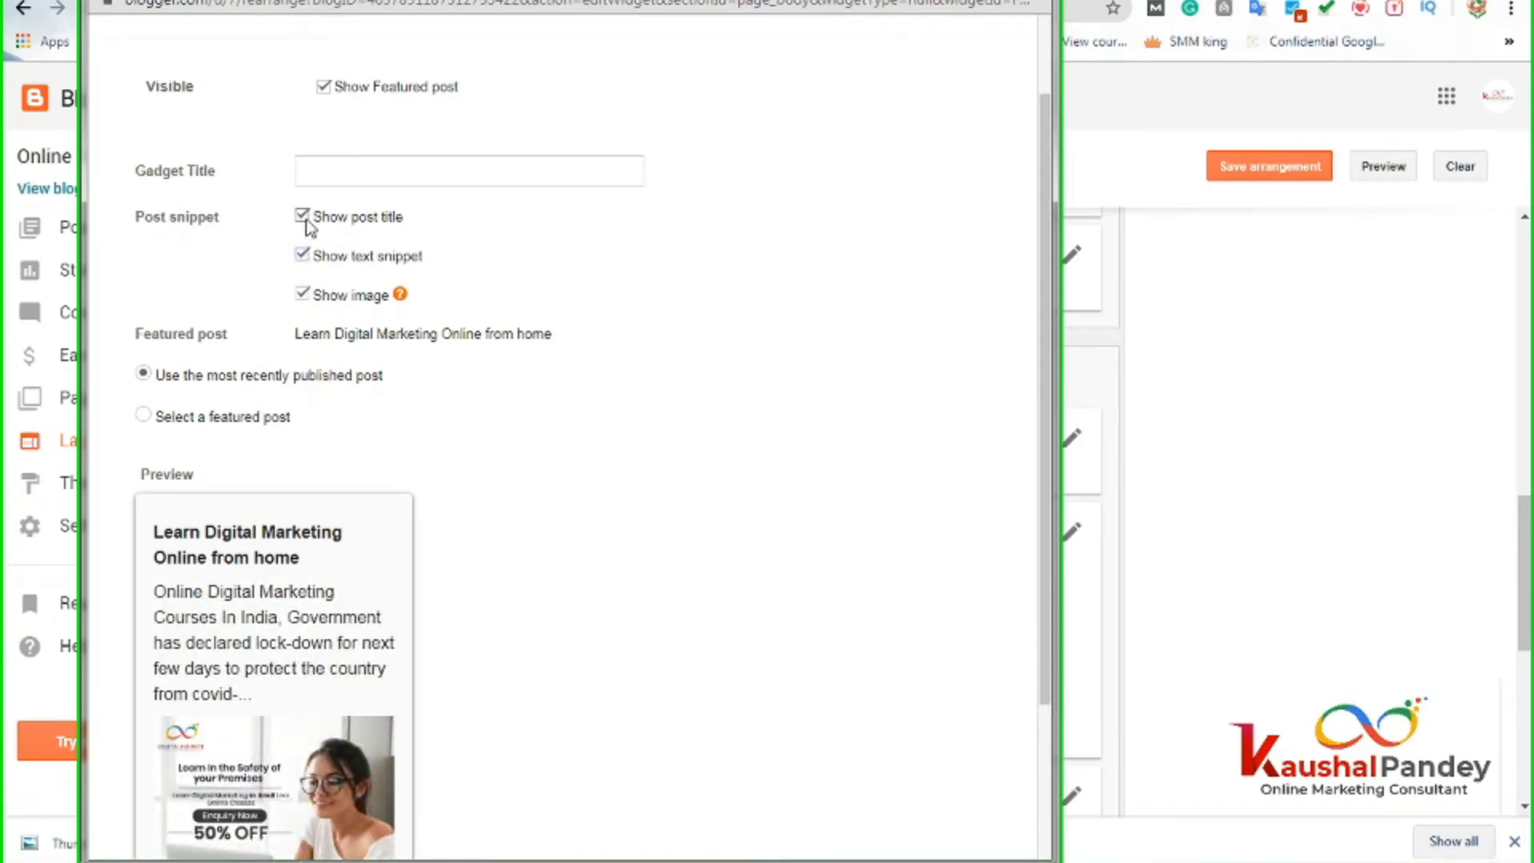
{"action": "left_click", "coordinate": [301, 255]}
{"action": "scroll", "coordinate": [480, 554], "scroll_direction": "down", "scroll_amount": 1}
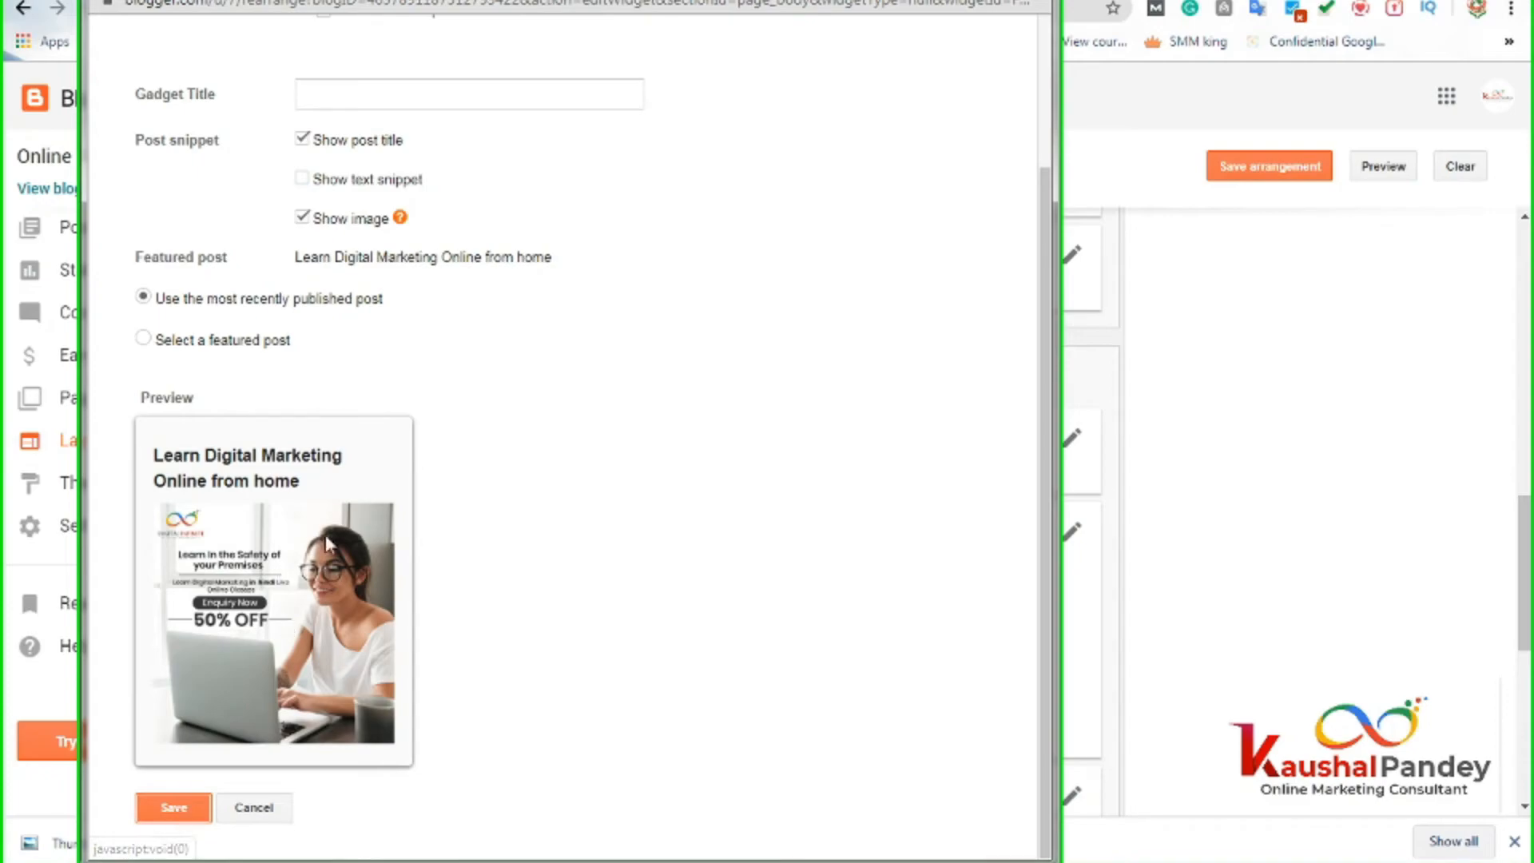
{"action": "left_click", "coordinate": [178, 808]}
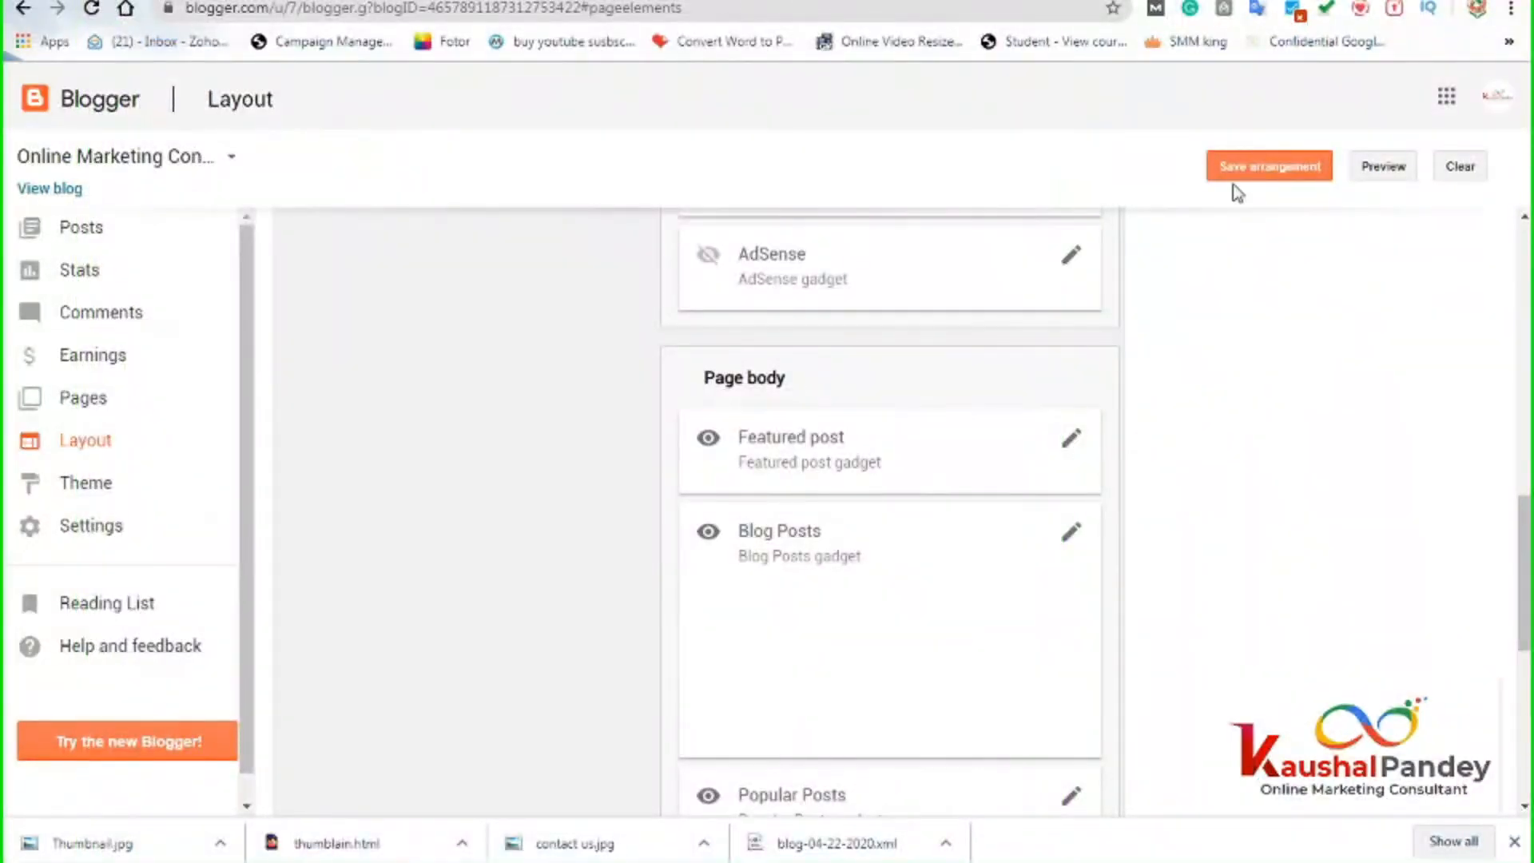
Save the layout arrangement and reload the live blog.
{"action": "left_click", "coordinate": [1235, 166]}
{"action": "scroll", "coordinate": [1236, 669], "scroll_direction": "down", "scroll_amount": 7}
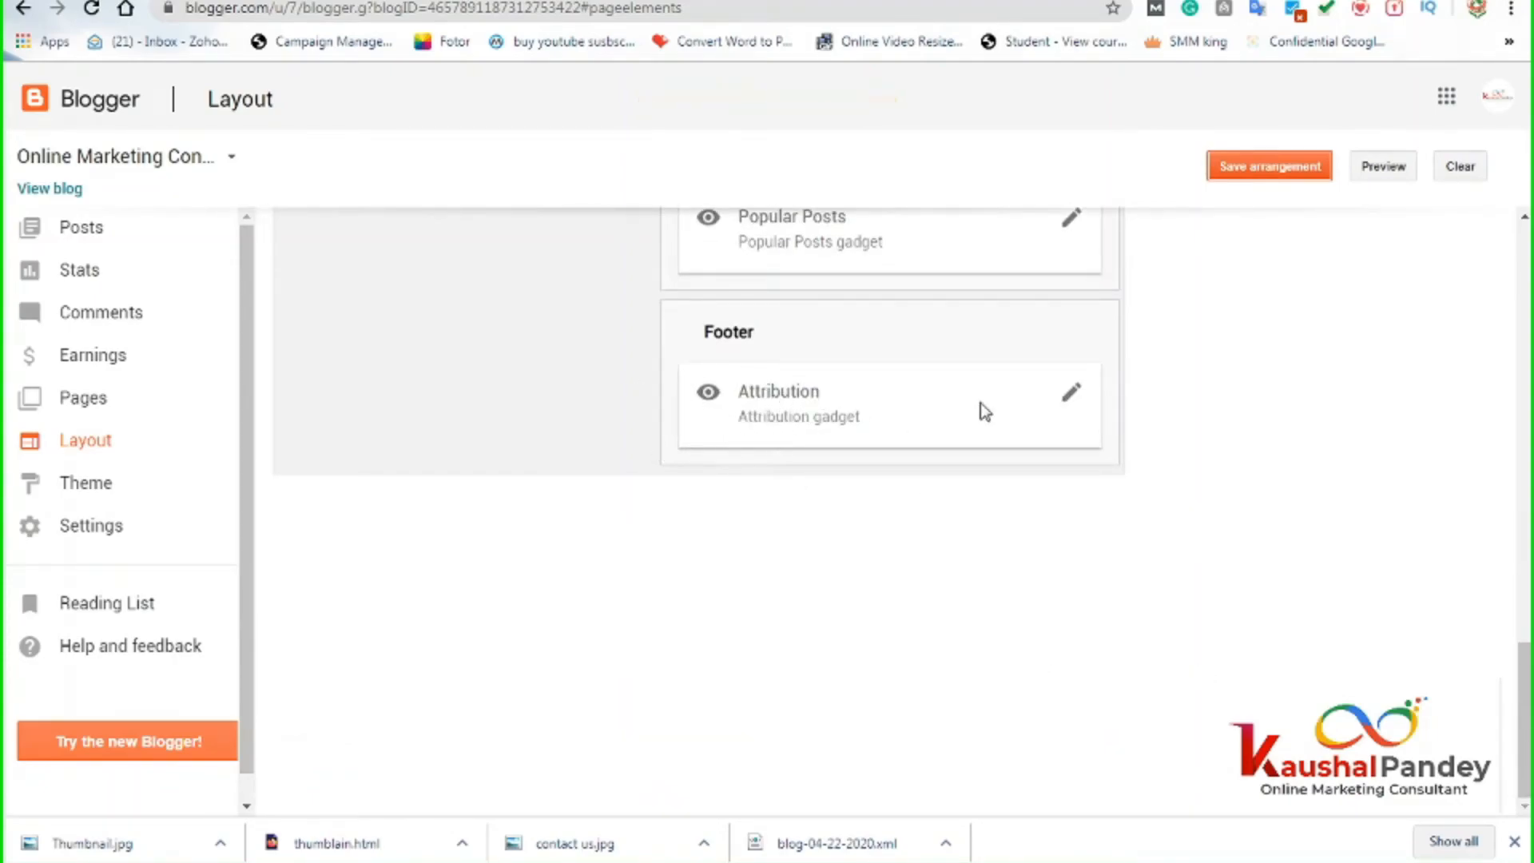
{"action": "scroll", "coordinate": [723, 574], "scroll_direction": "up", "scroll_amount": 10}
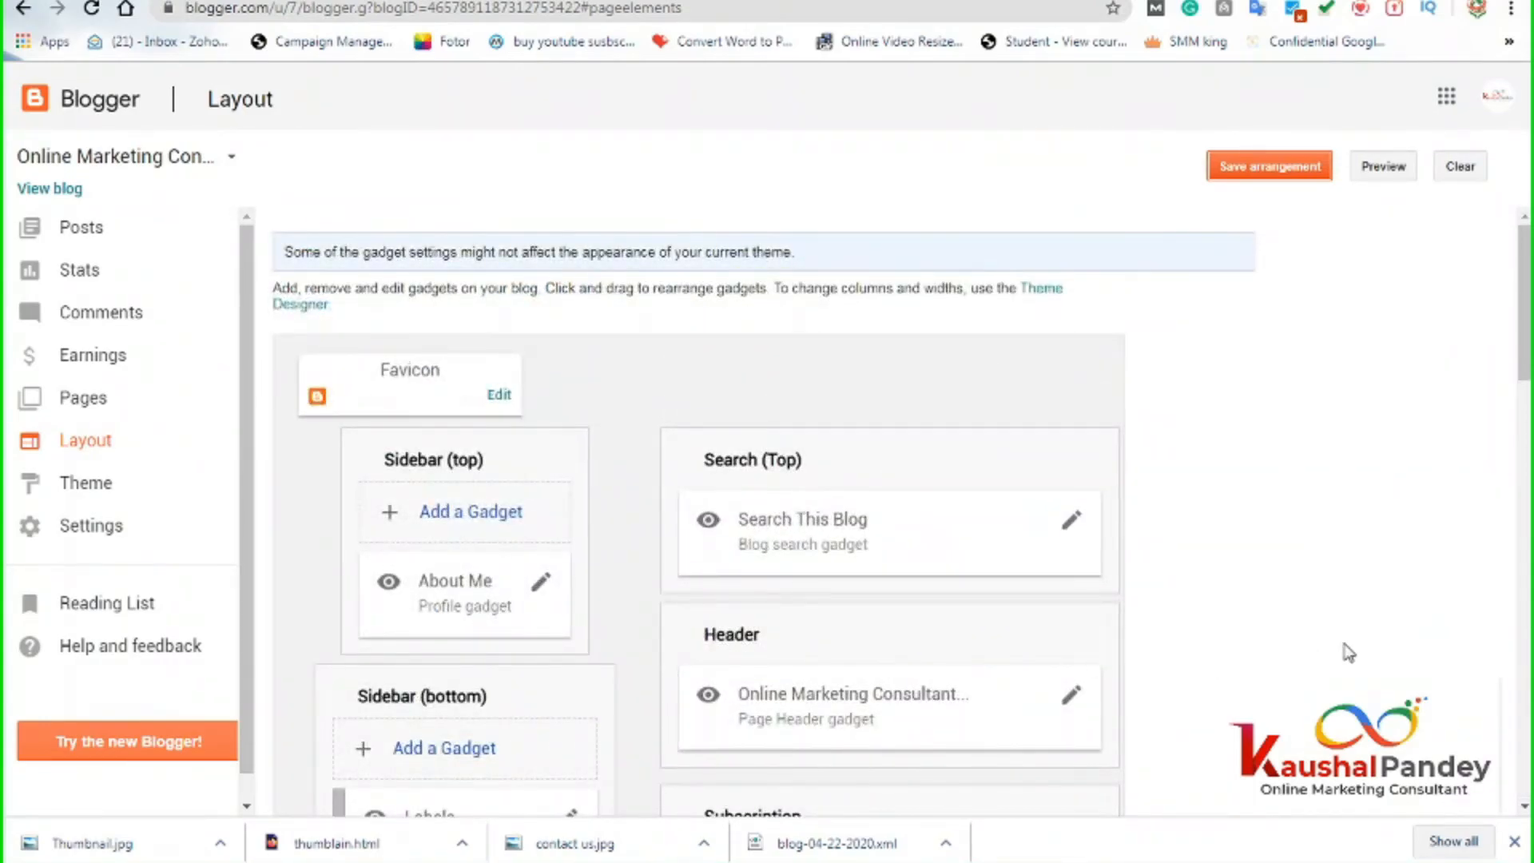
{"action": "scroll", "coordinate": [1349, 653], "scroll_direction": "down", "scroll_amount": 9}
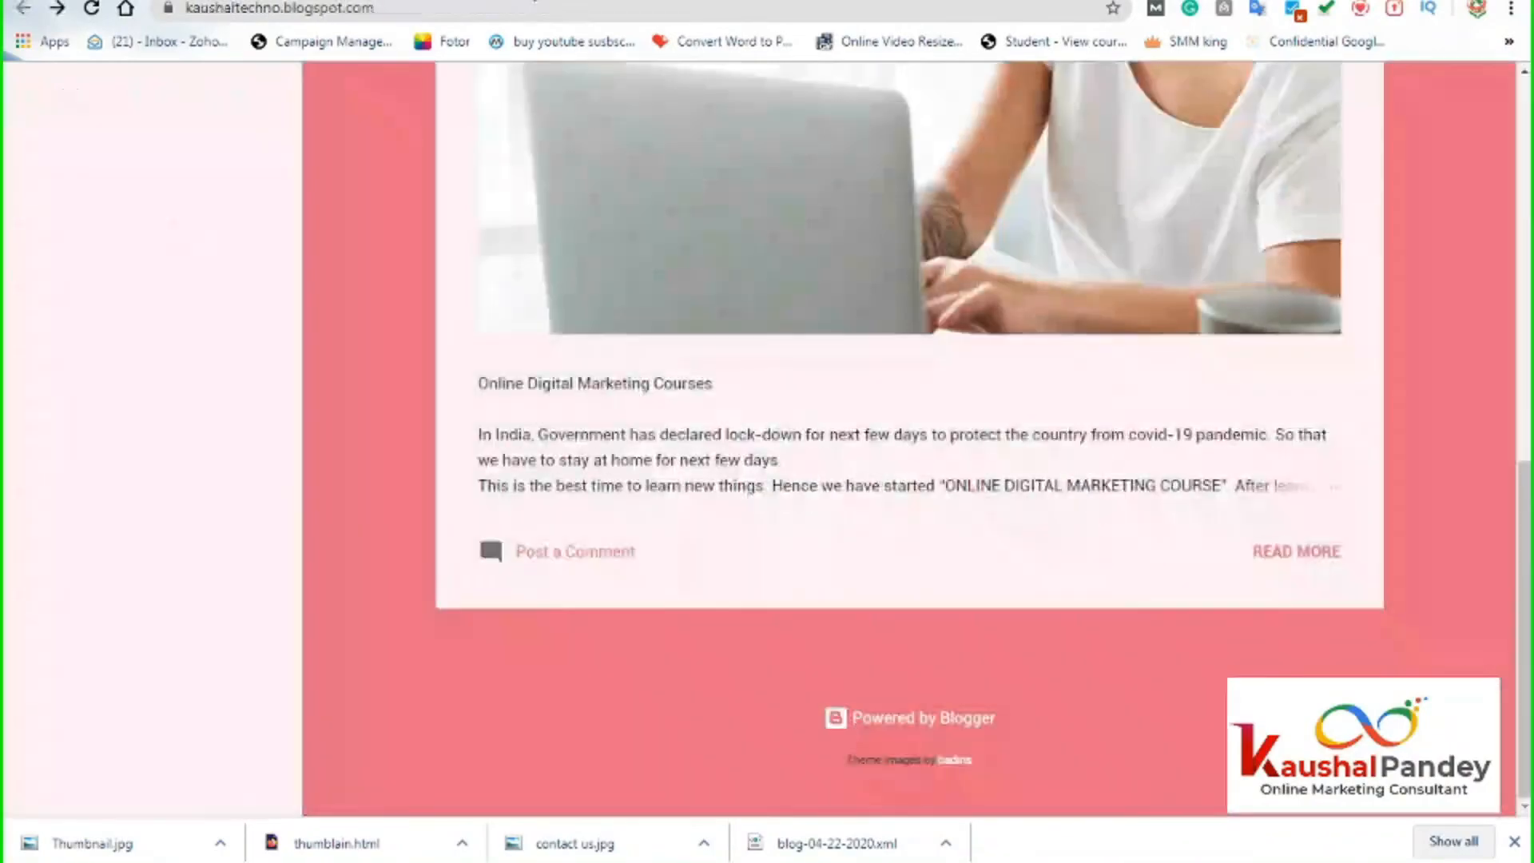
{"action": "left_click", "coordinate": [450, 12]}
{"action": "key", "text": "Return"}
Scroll to the blog footer and highlight the 'Powered by Blogger' and 'Theme images by badins' credits.
{"action": "left_click_drag", "start_coordinate": [1524, 631], "coordinate": [1510, 86]}
{"action": "scroll", "coordinate": [1177, 569], "scroll_direction": "down", "scroll_amount": 10}
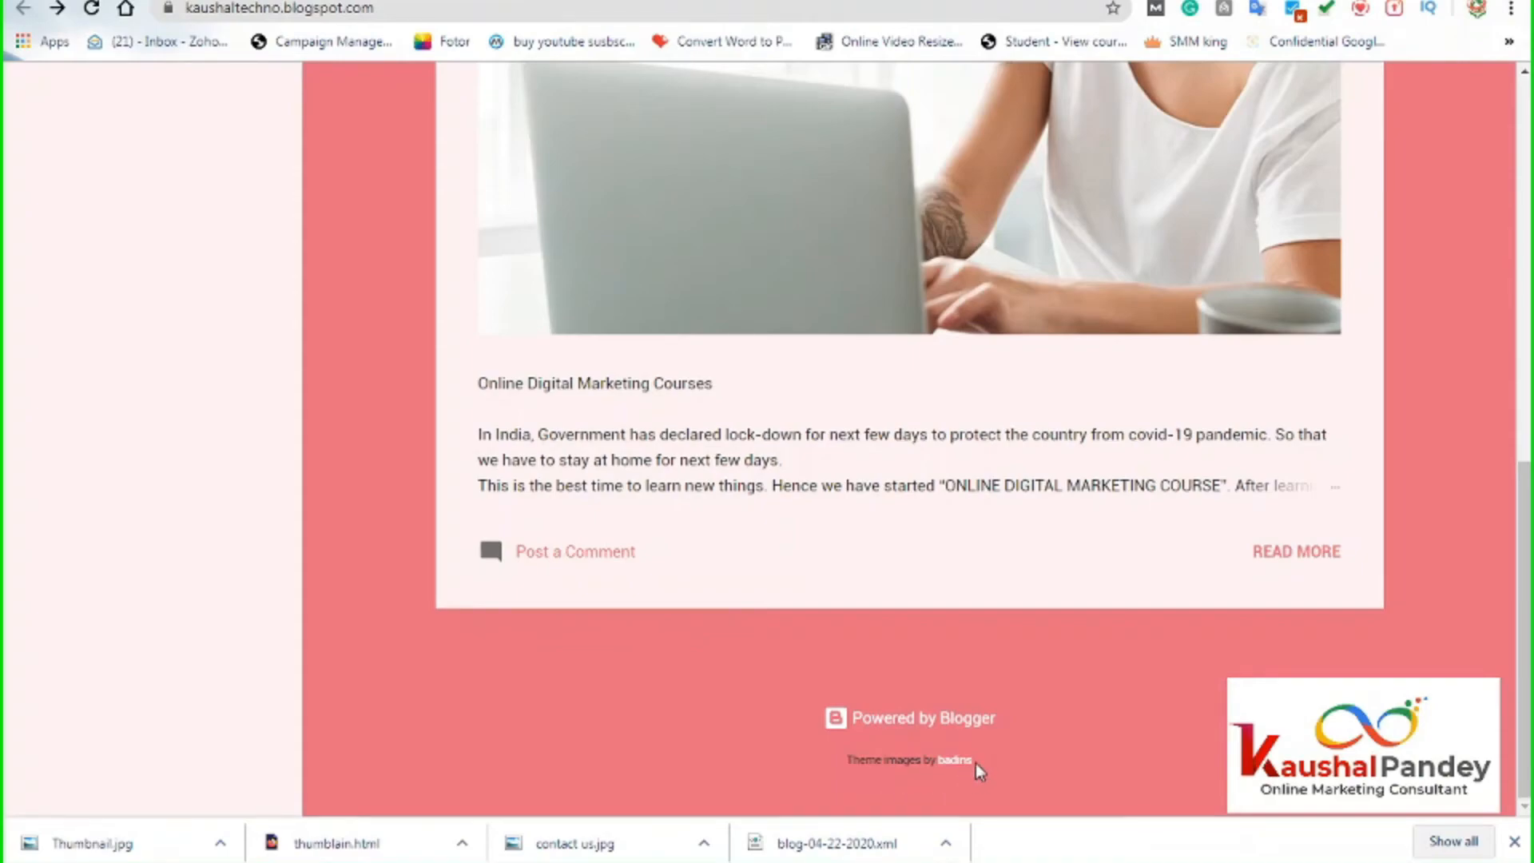
{"action": "left_click_drag", "start_coordinate": [732, 715], "coordinate": [1043, 763]}
{"action": "left_click", "coordinate": [1072, 701]}
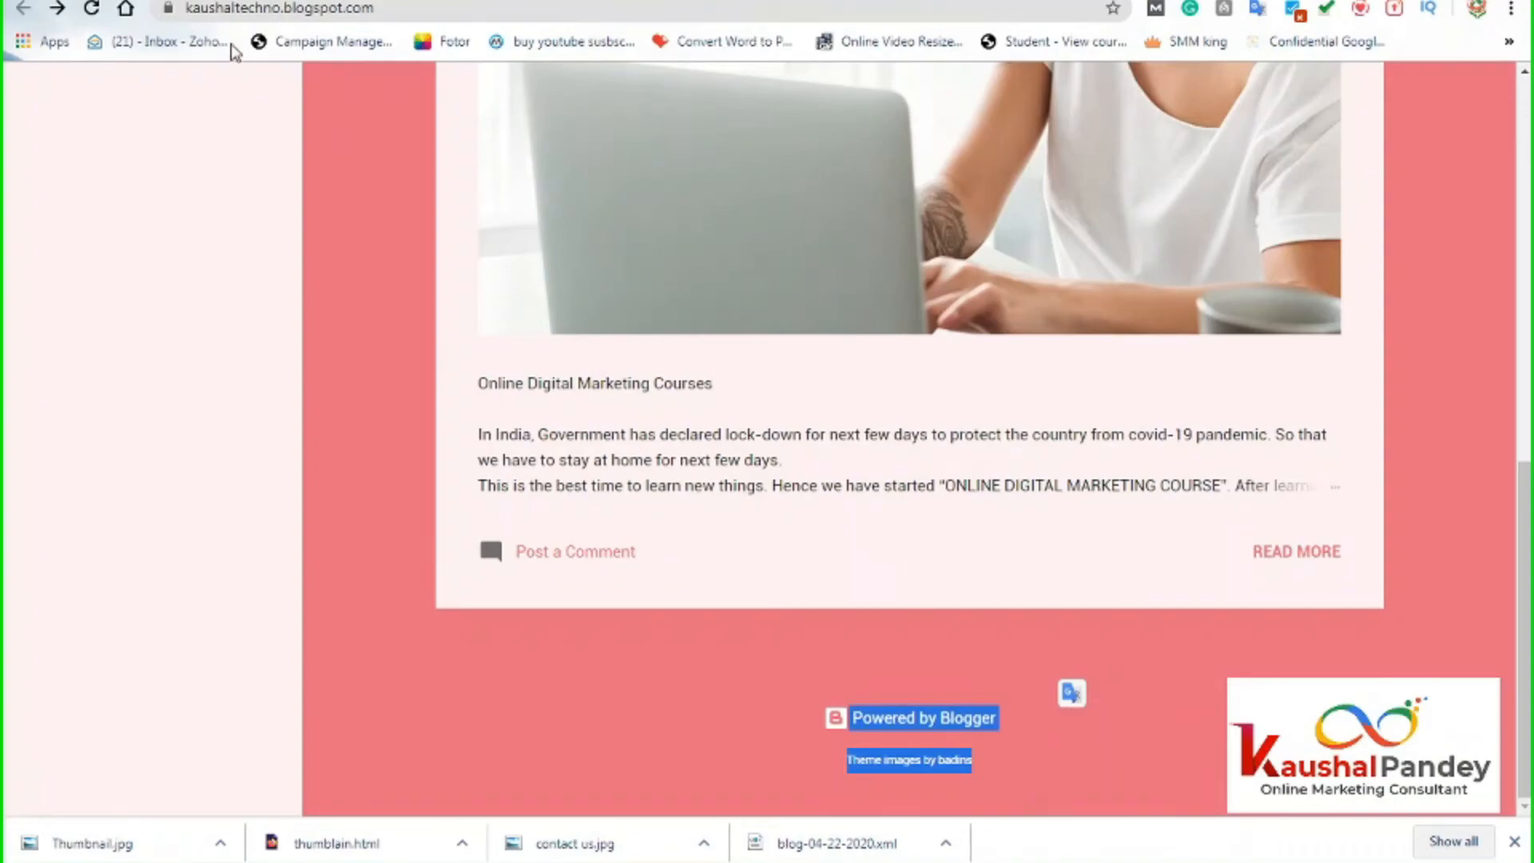
{"action": "left_click", "coordinate": [836, 676]}
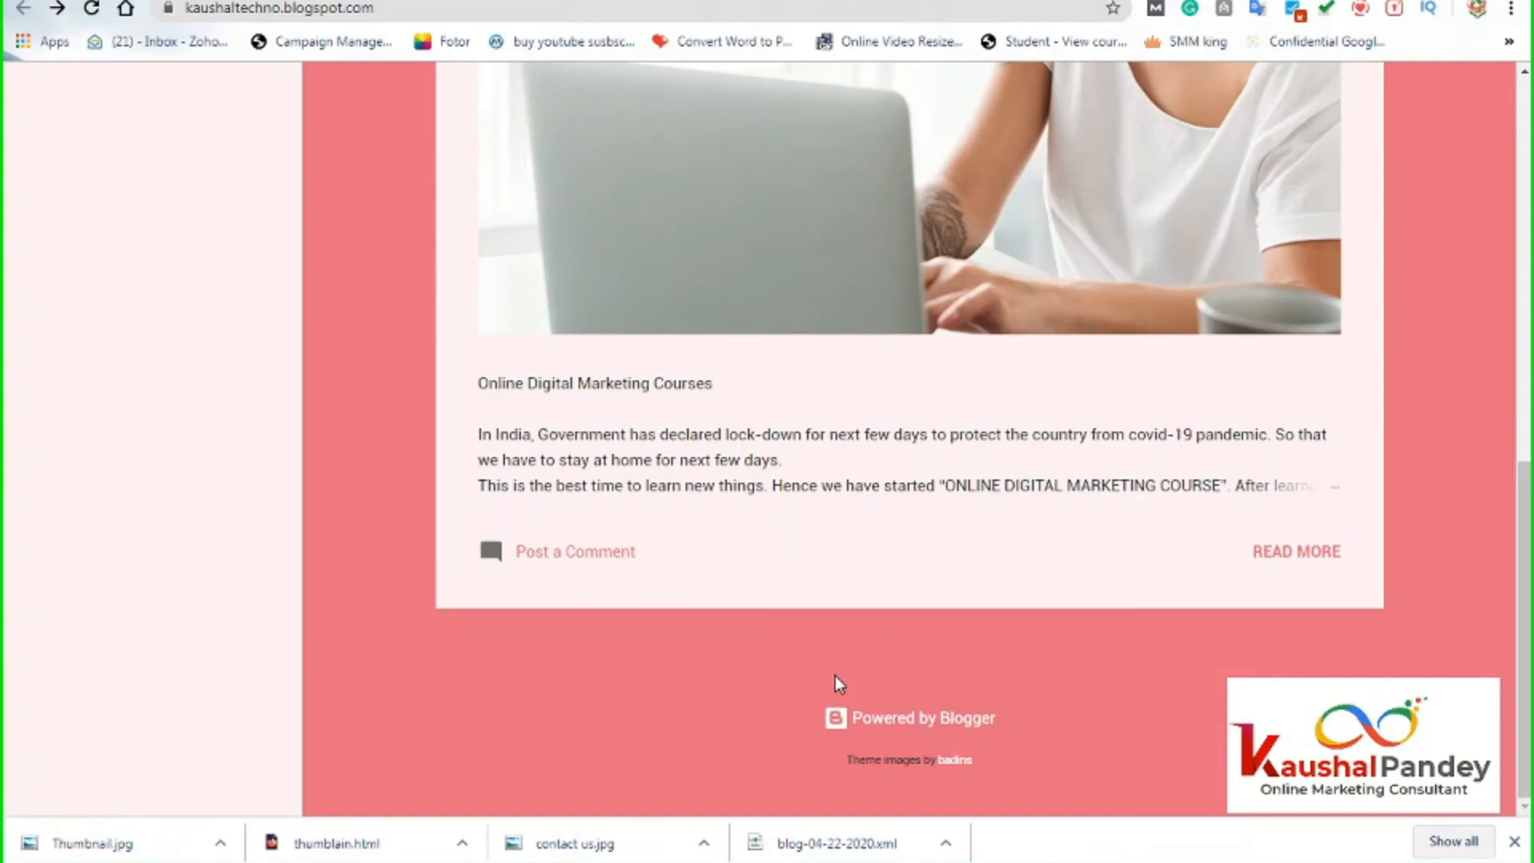
In Document2, set the ]]></b:skin> and #Attribution1 {display: none;} code lines to 36-point text.
{"action": "mouse_move", "coordinate": [556, 862]}
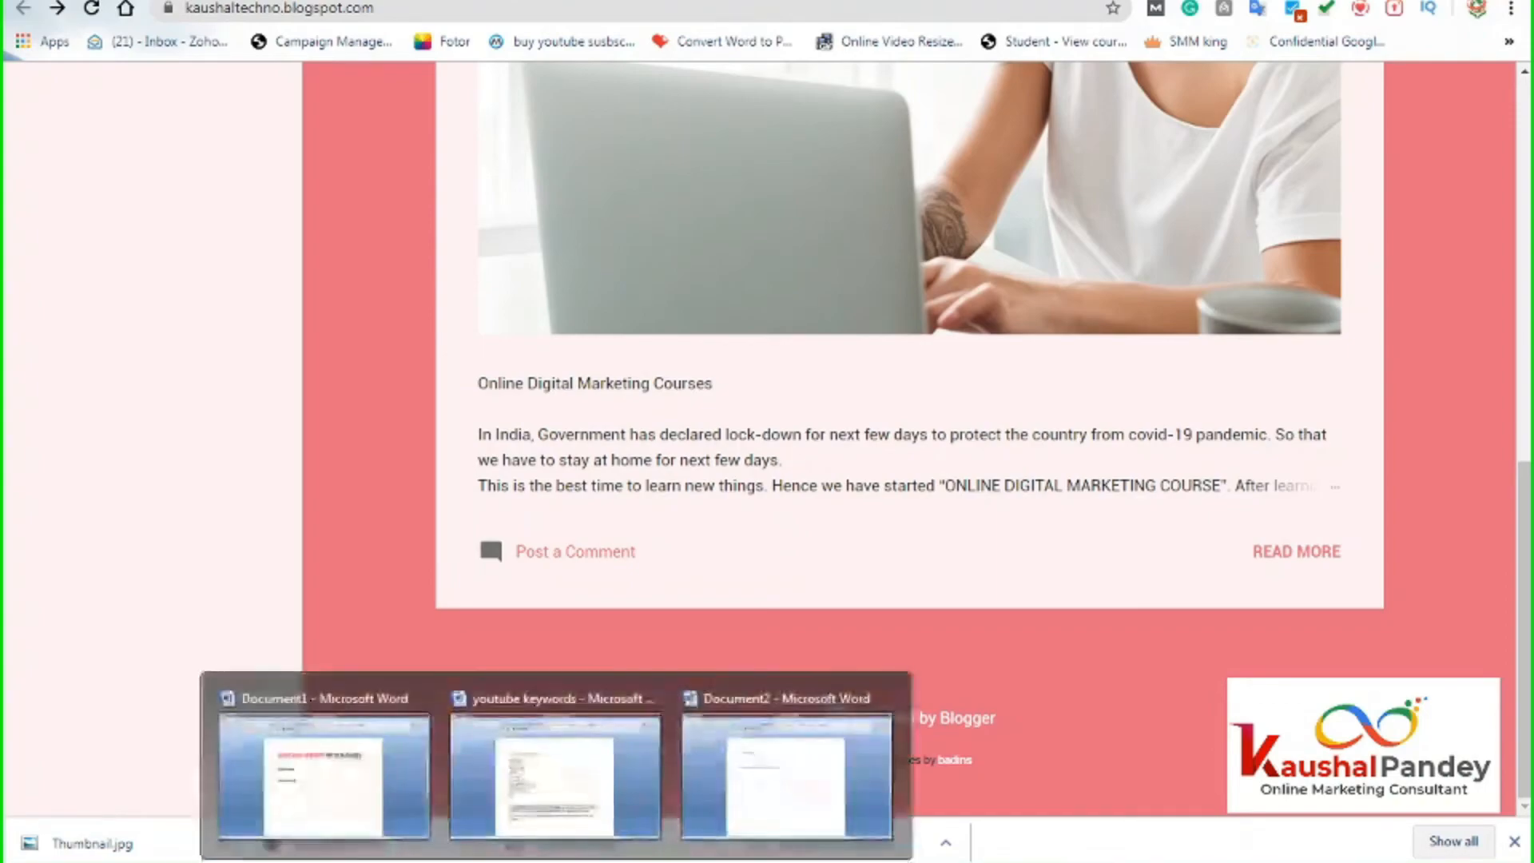
{"action": "left_click", "coordinate": [742, 707]}
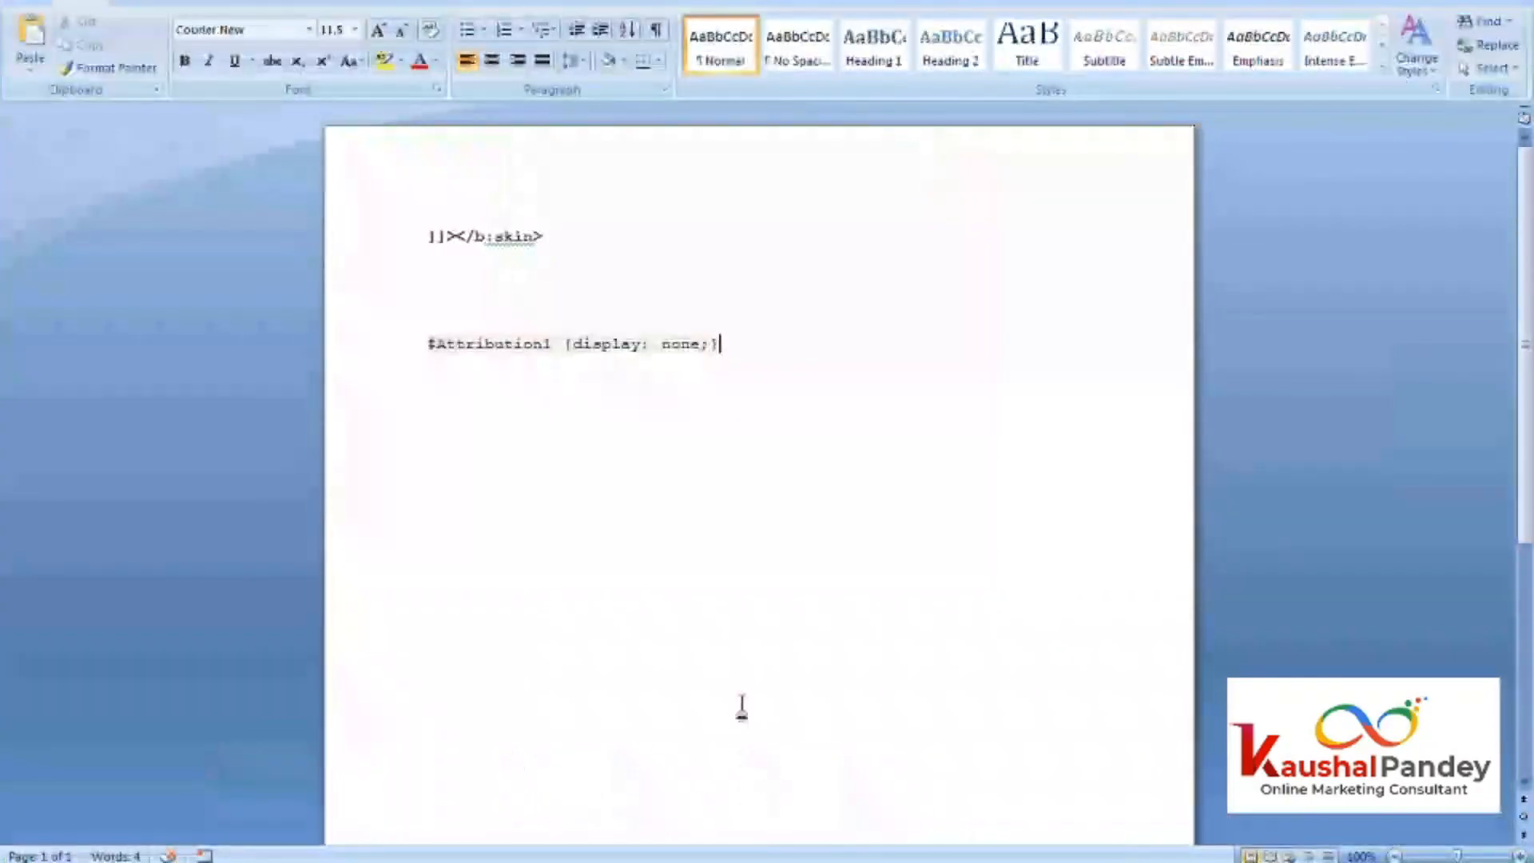
{"action": "left_click_drag", "start_coordinate": [427, 236], "coordinate": [791, 365]}
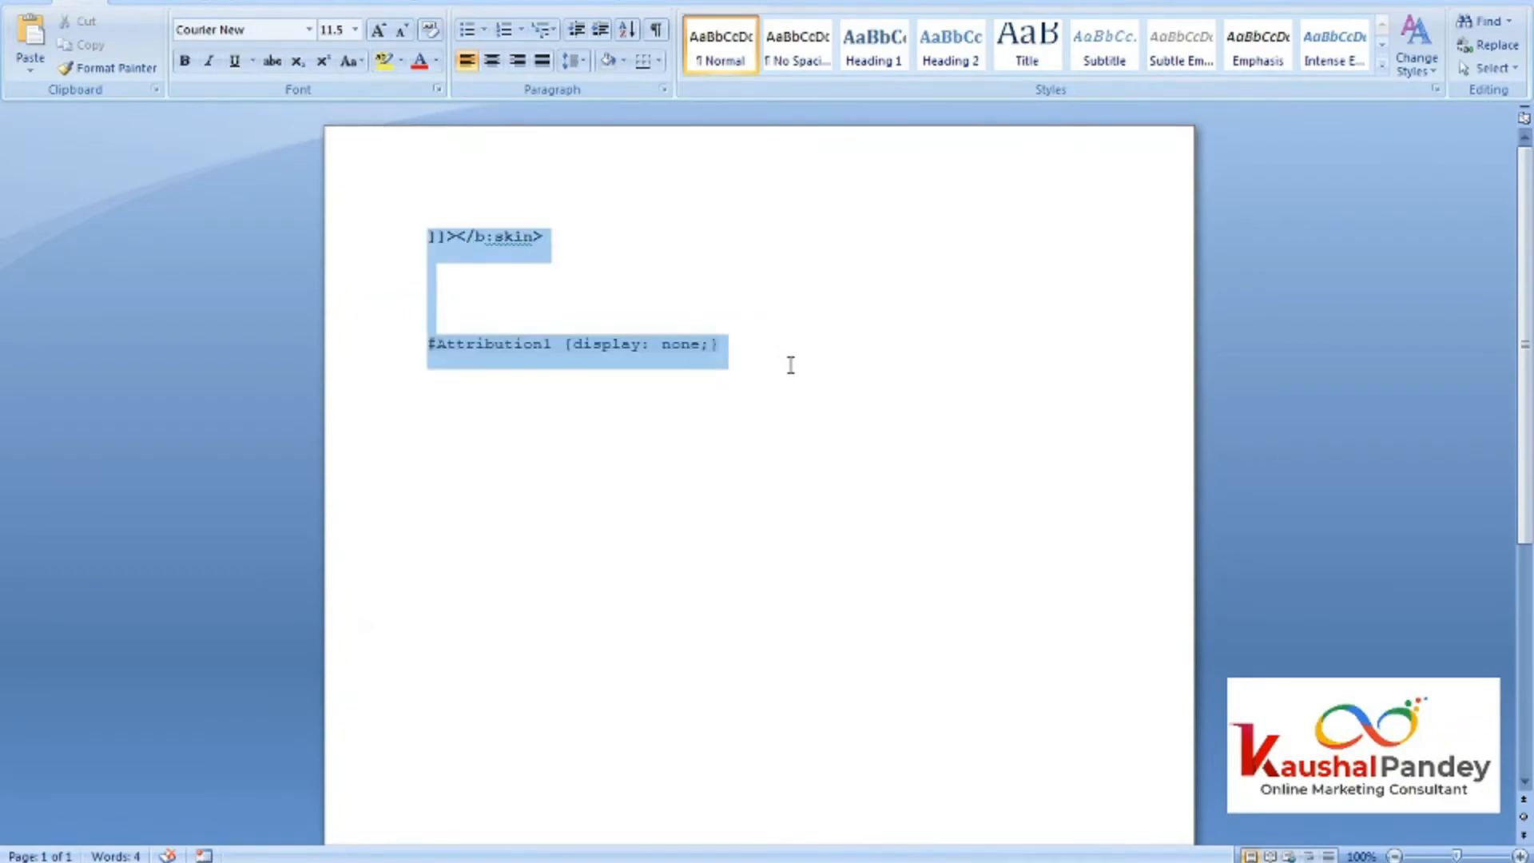
{"action": "left_click", "coordinate": [356, 32]}
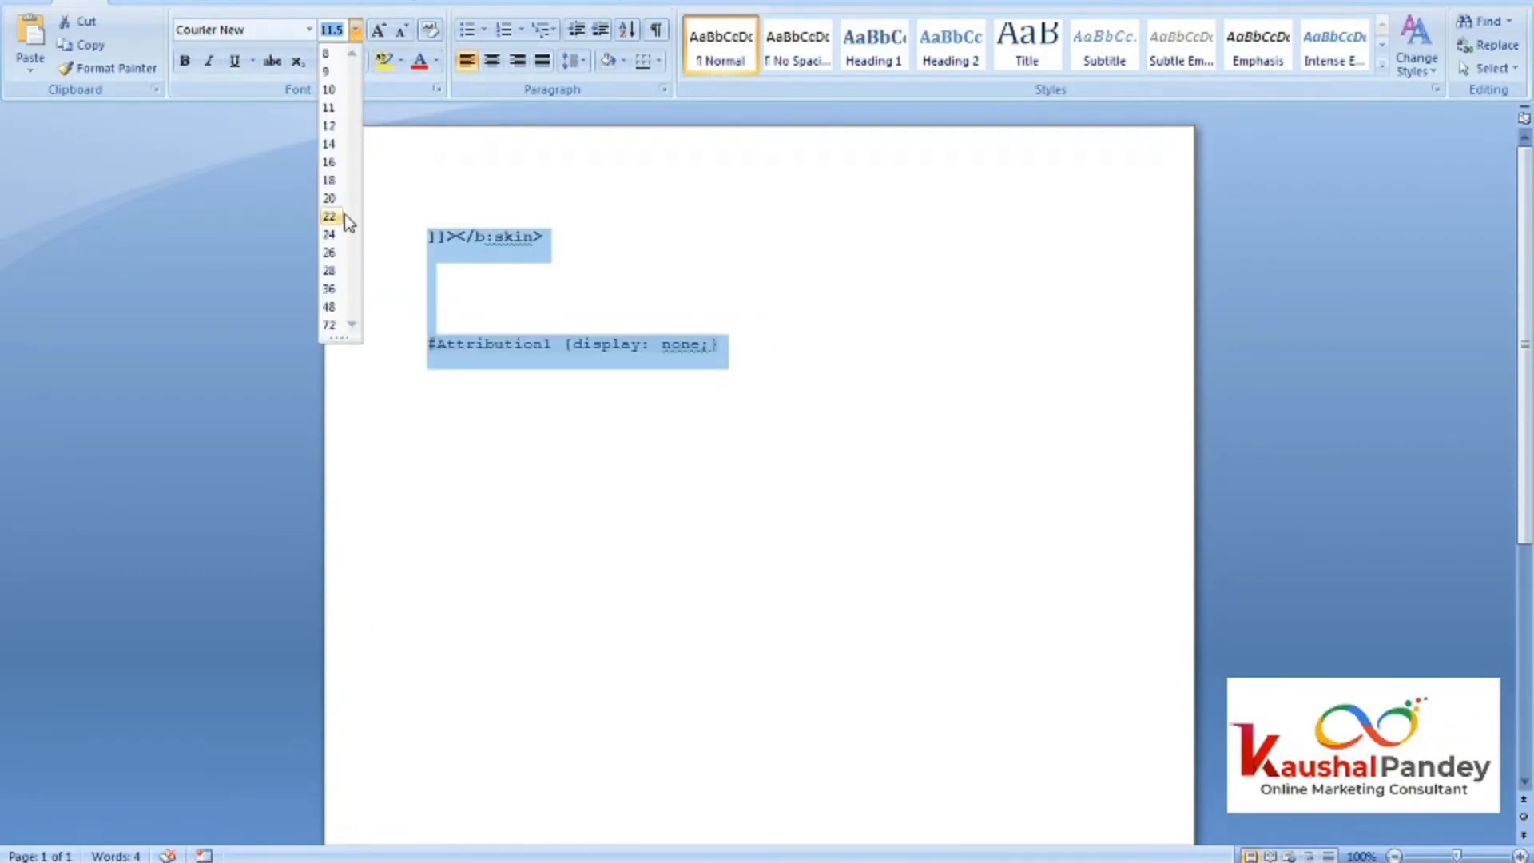
{"action": "left_click", "coordinate": [329, 289]}
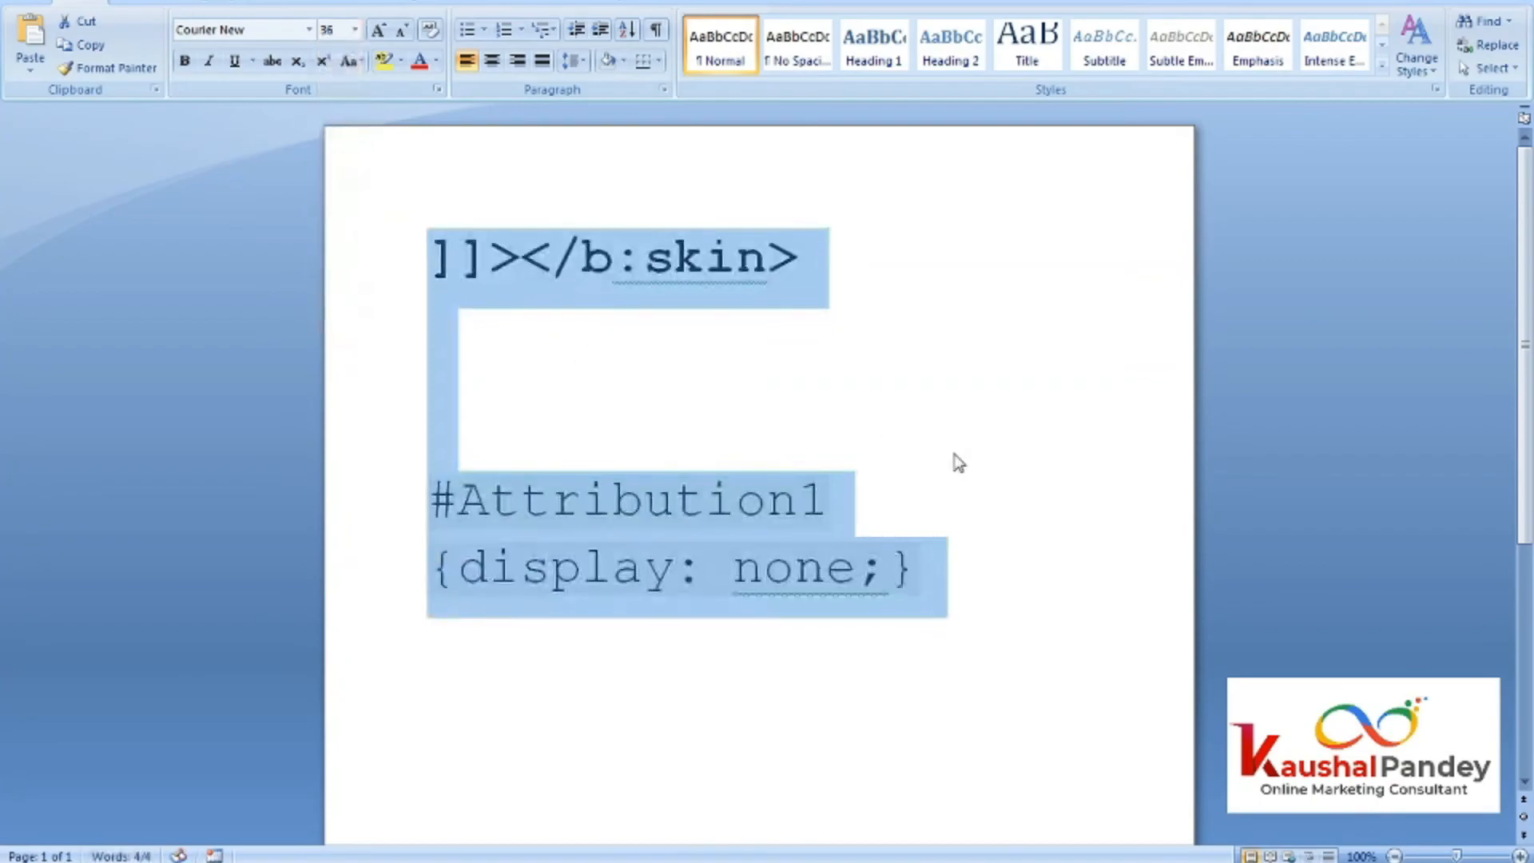
{"action": "left_click", "coordinate": [947, 445]}
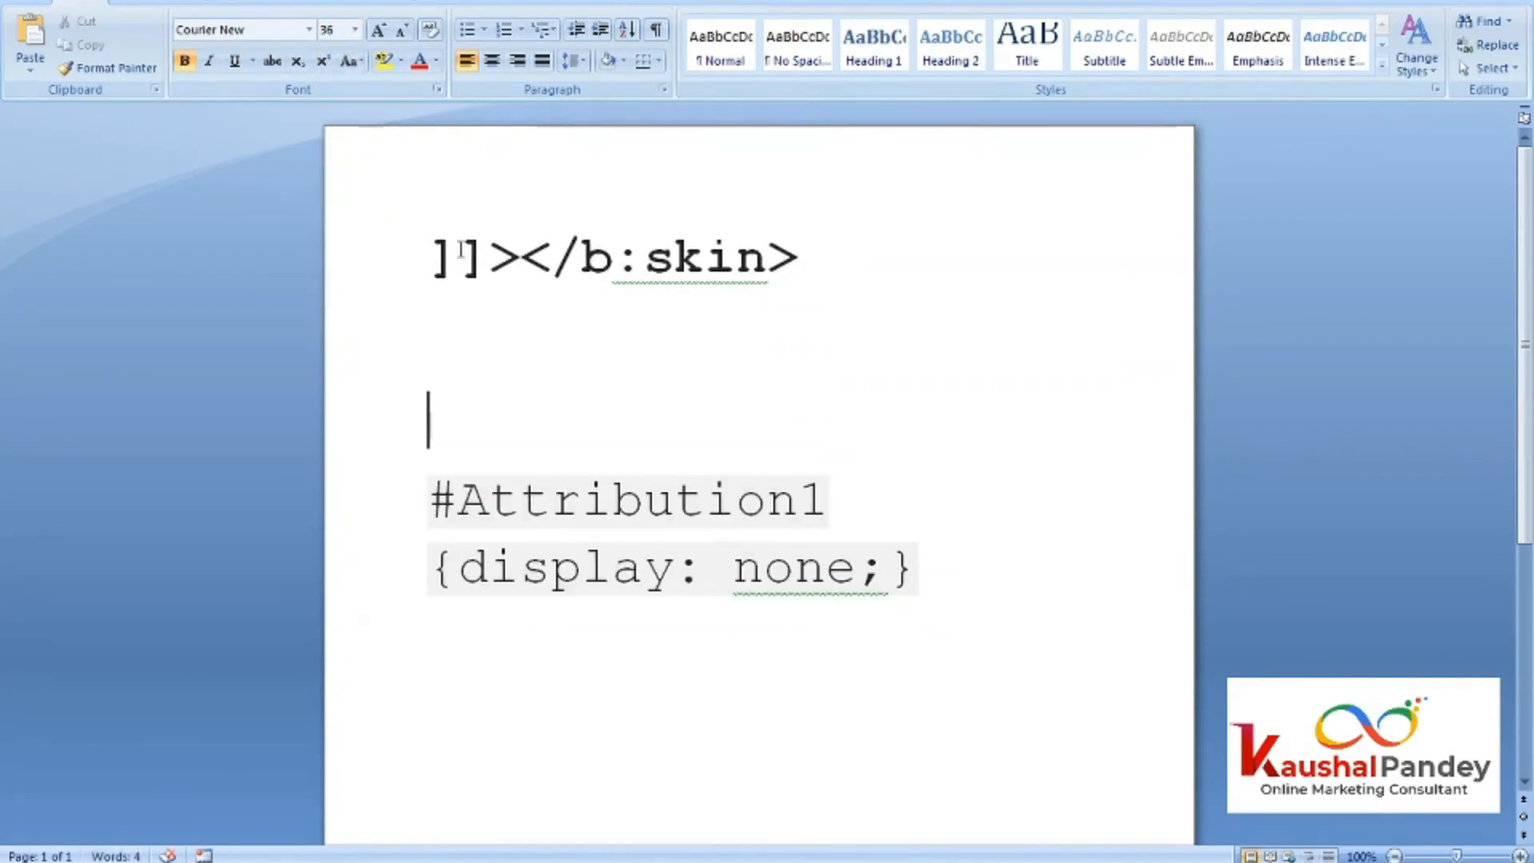
Highlight the ]]></b:skin> line and the #Attribution1 {display: none;} rule in turn to point them out.
{"action": "left_click_drag", "start_coordinate": [430, 255], "coordinate": [496, 259]}
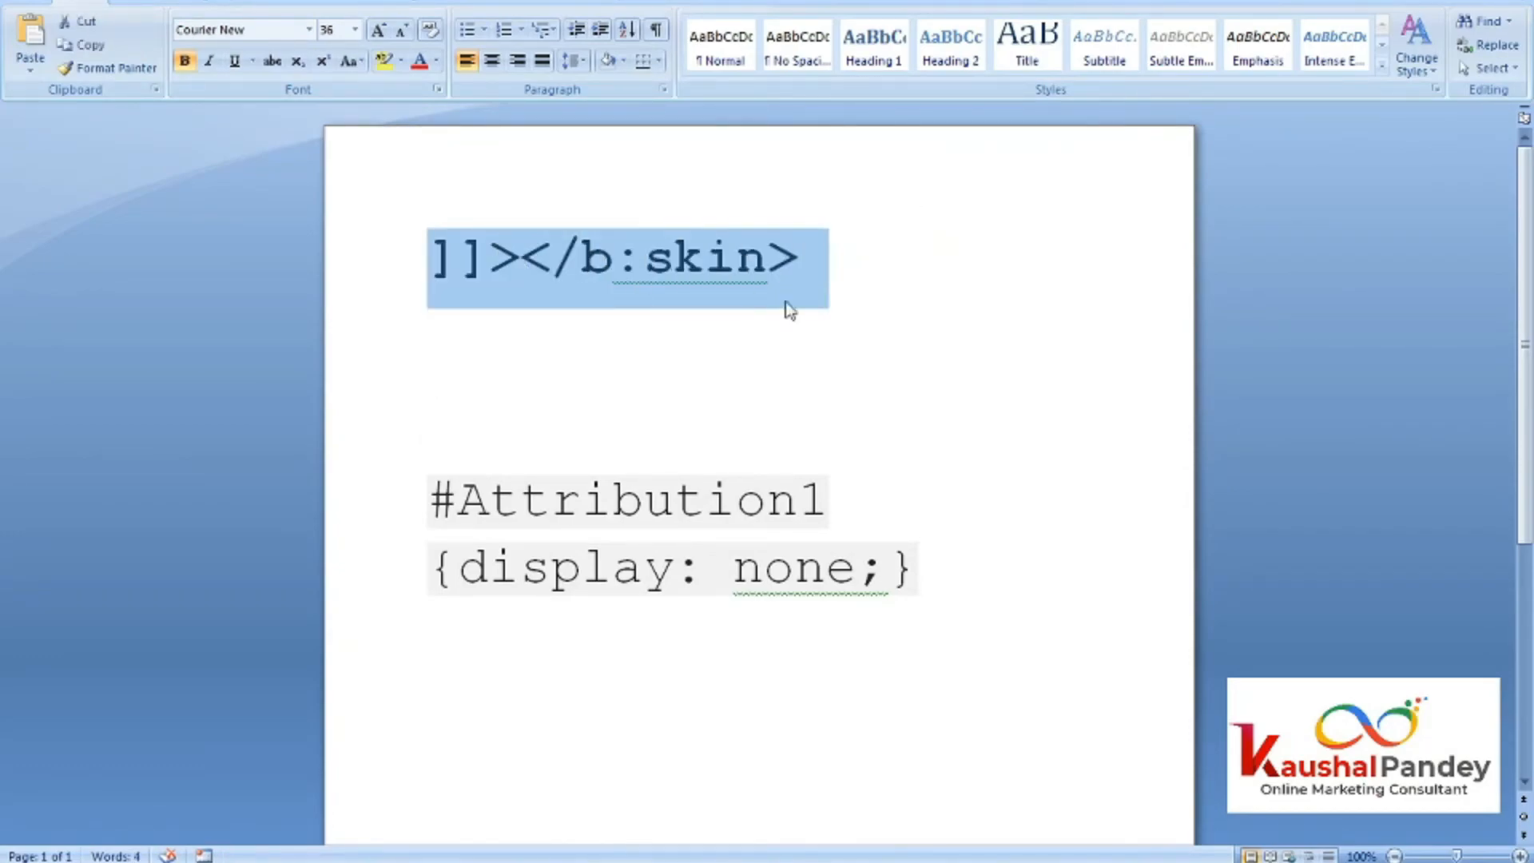
{"action": "left_click", "coordinate": [429, 497]}
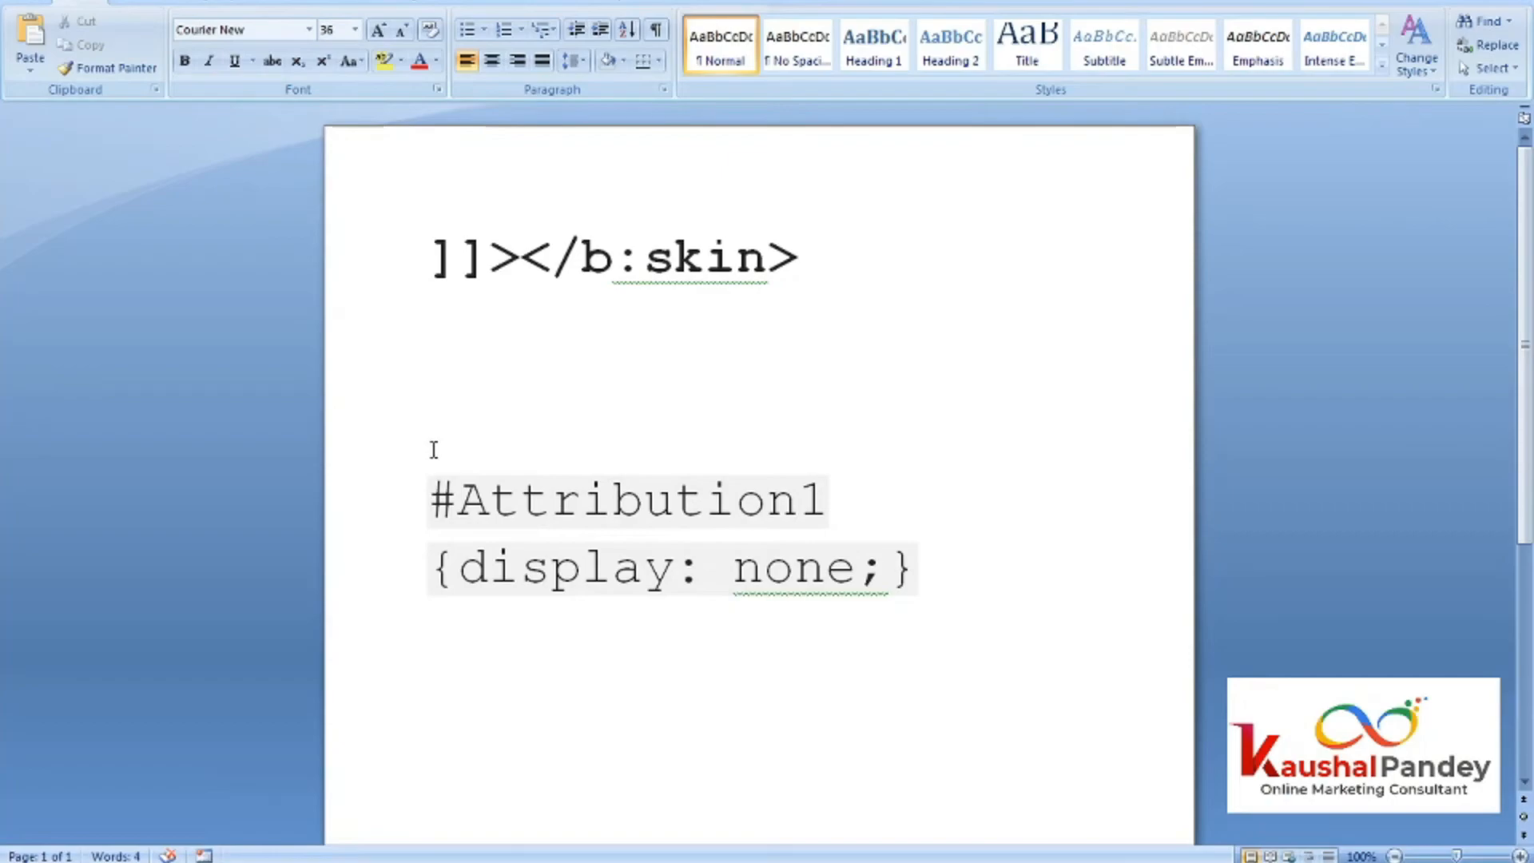
{"action": "left_click_drag", "start_coordinate": [431, 445], "coordinate": [911, 569]}
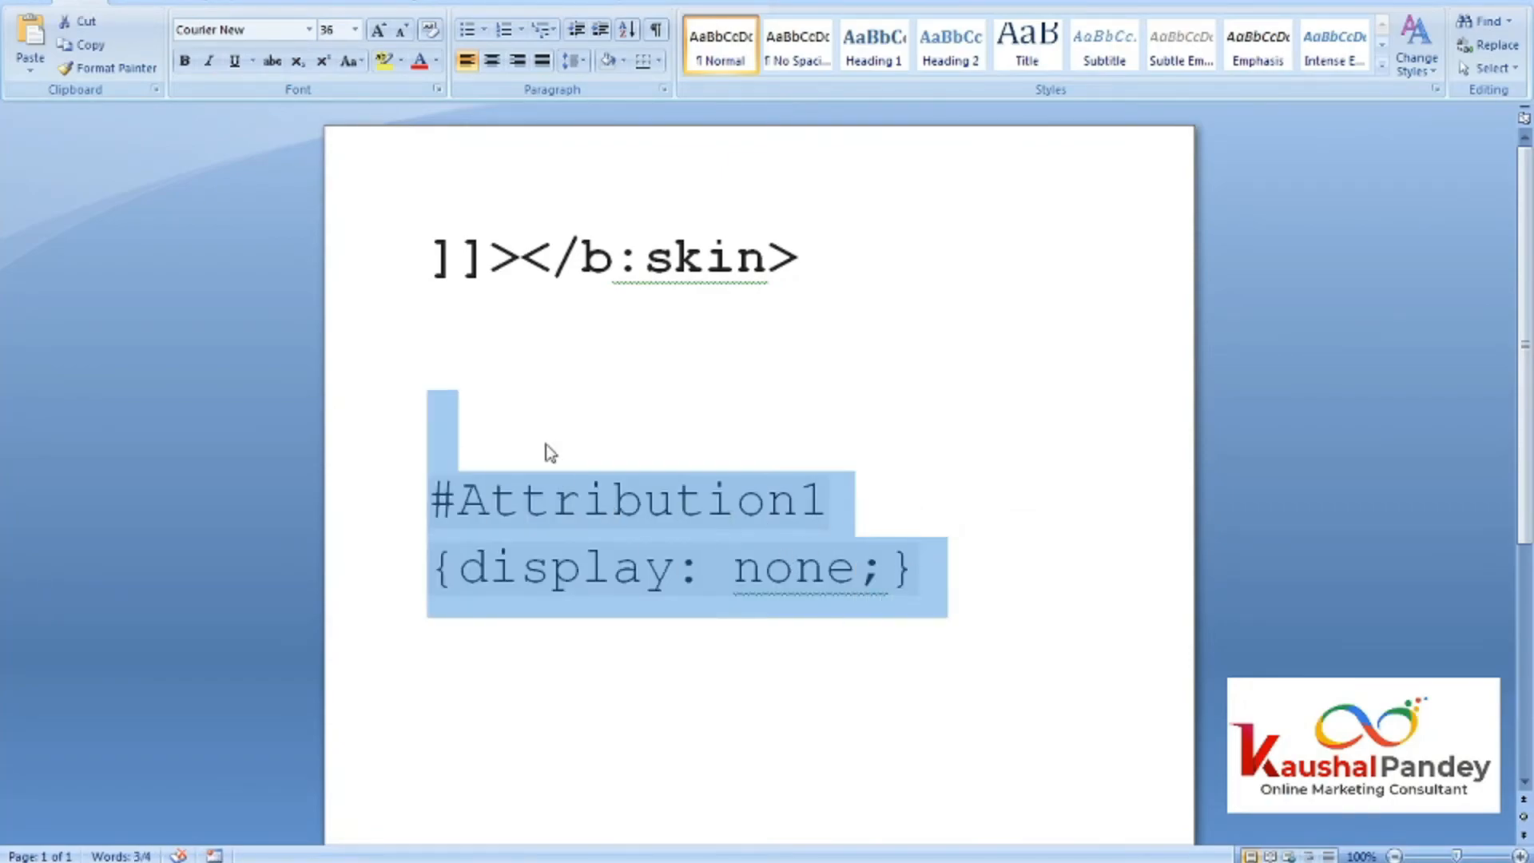
{"action": "left_click", "coordinate": [511, 412]}
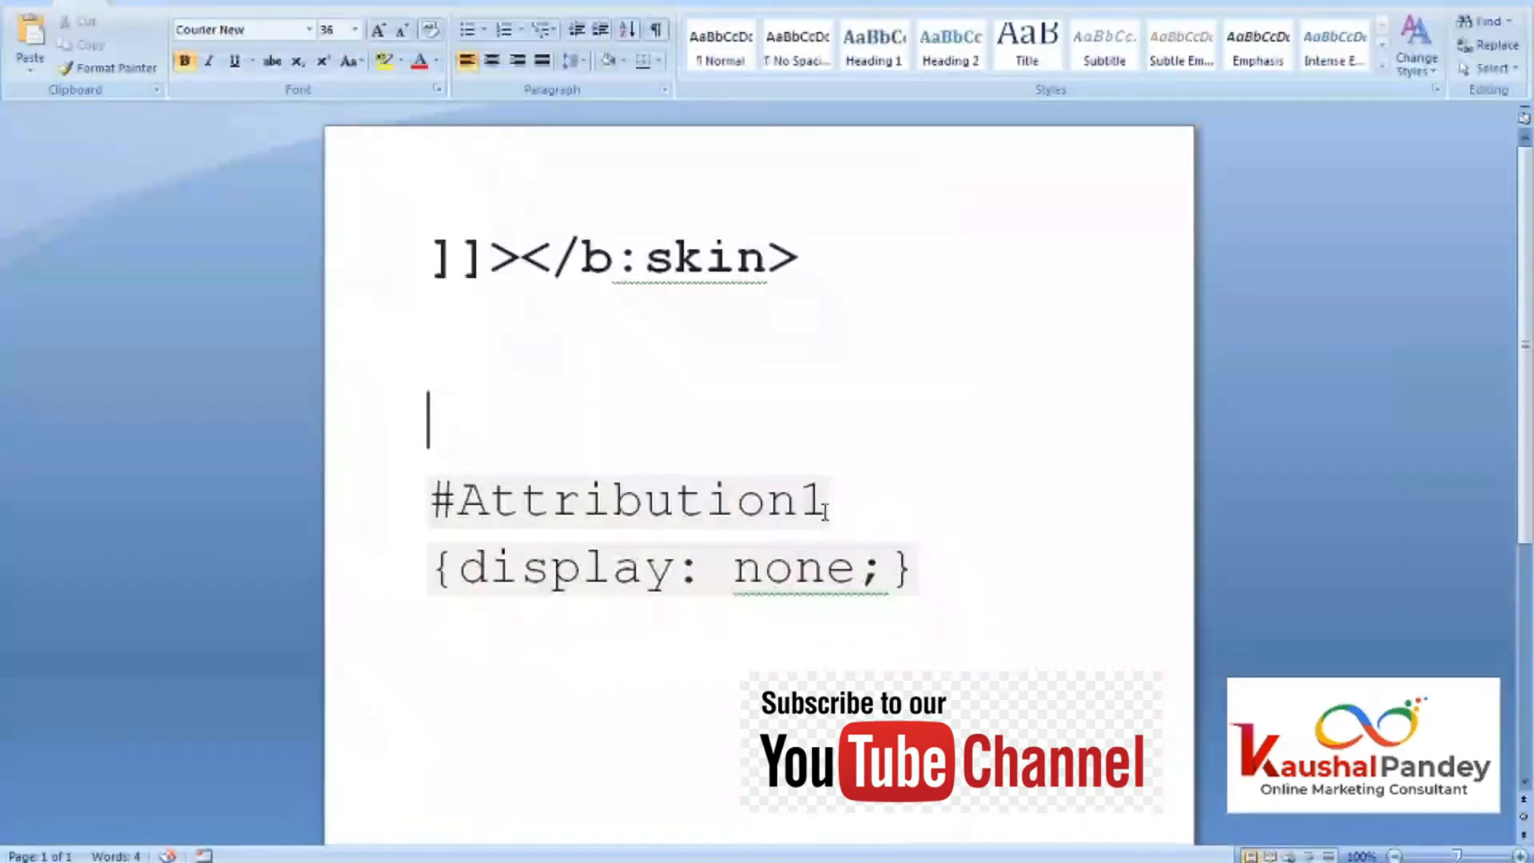
{"action": "left_click_drag", "start_coordinate": [828, 246], "coordinate": [495, 242]}
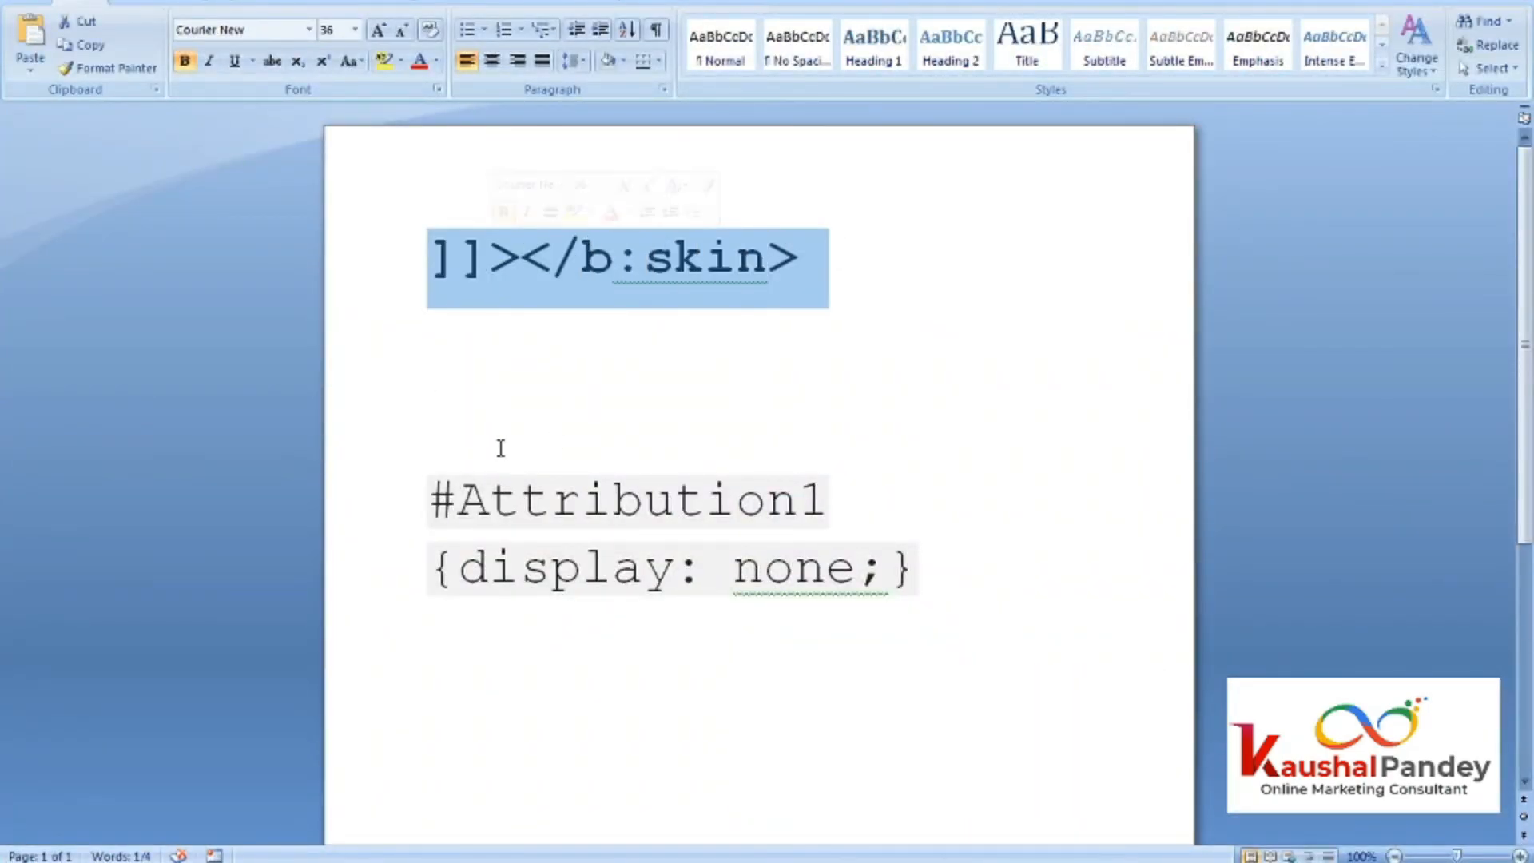
{"action": "left_click_drag", "start_coordinate": [889, 608], "coordinate": [463, 499]}
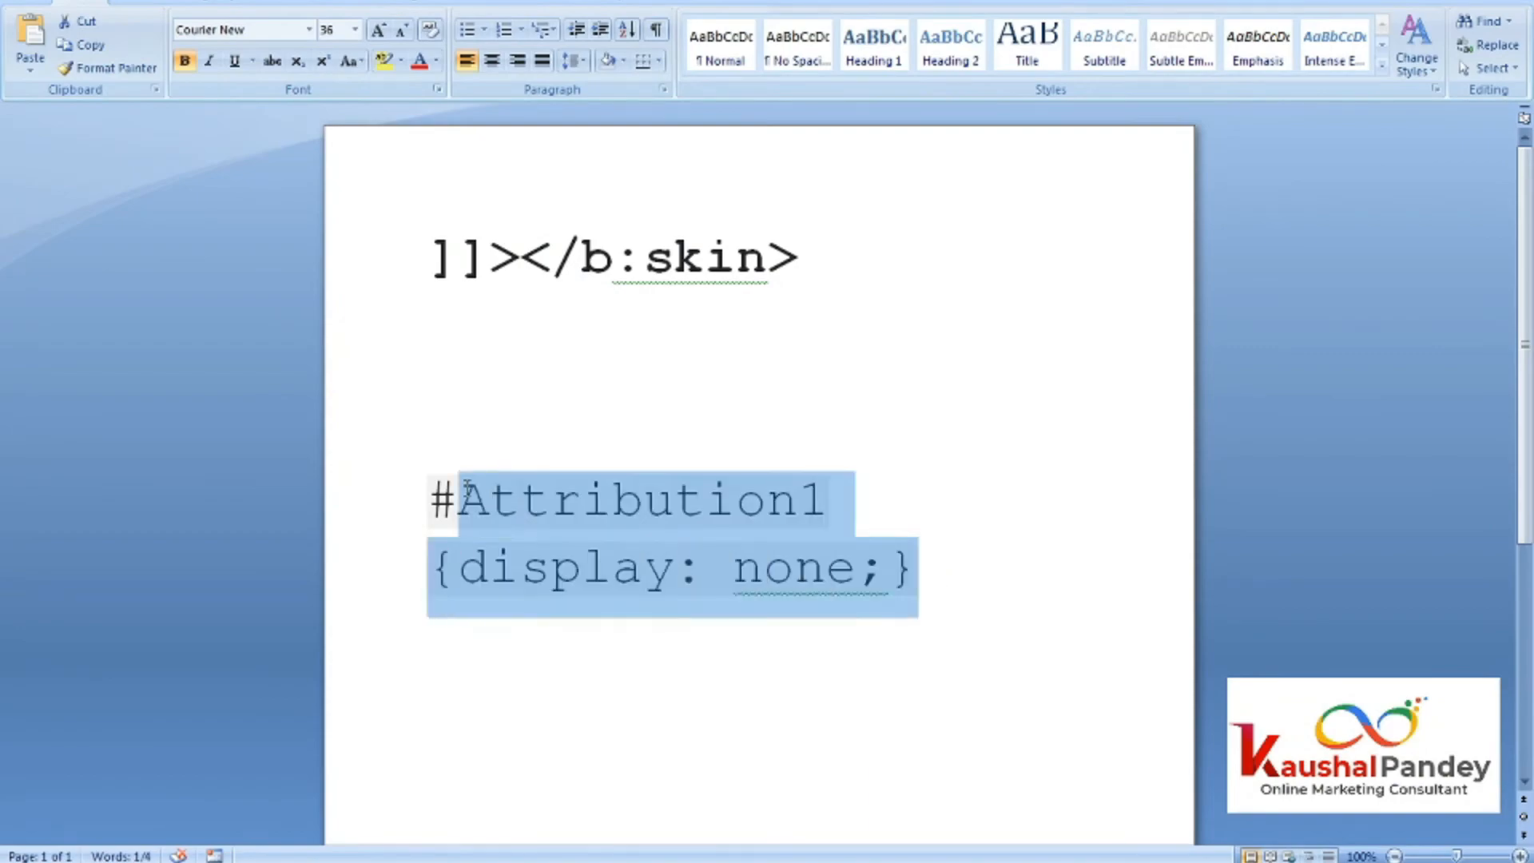
{"action": "left_click", "coordinate": [448, 414]}
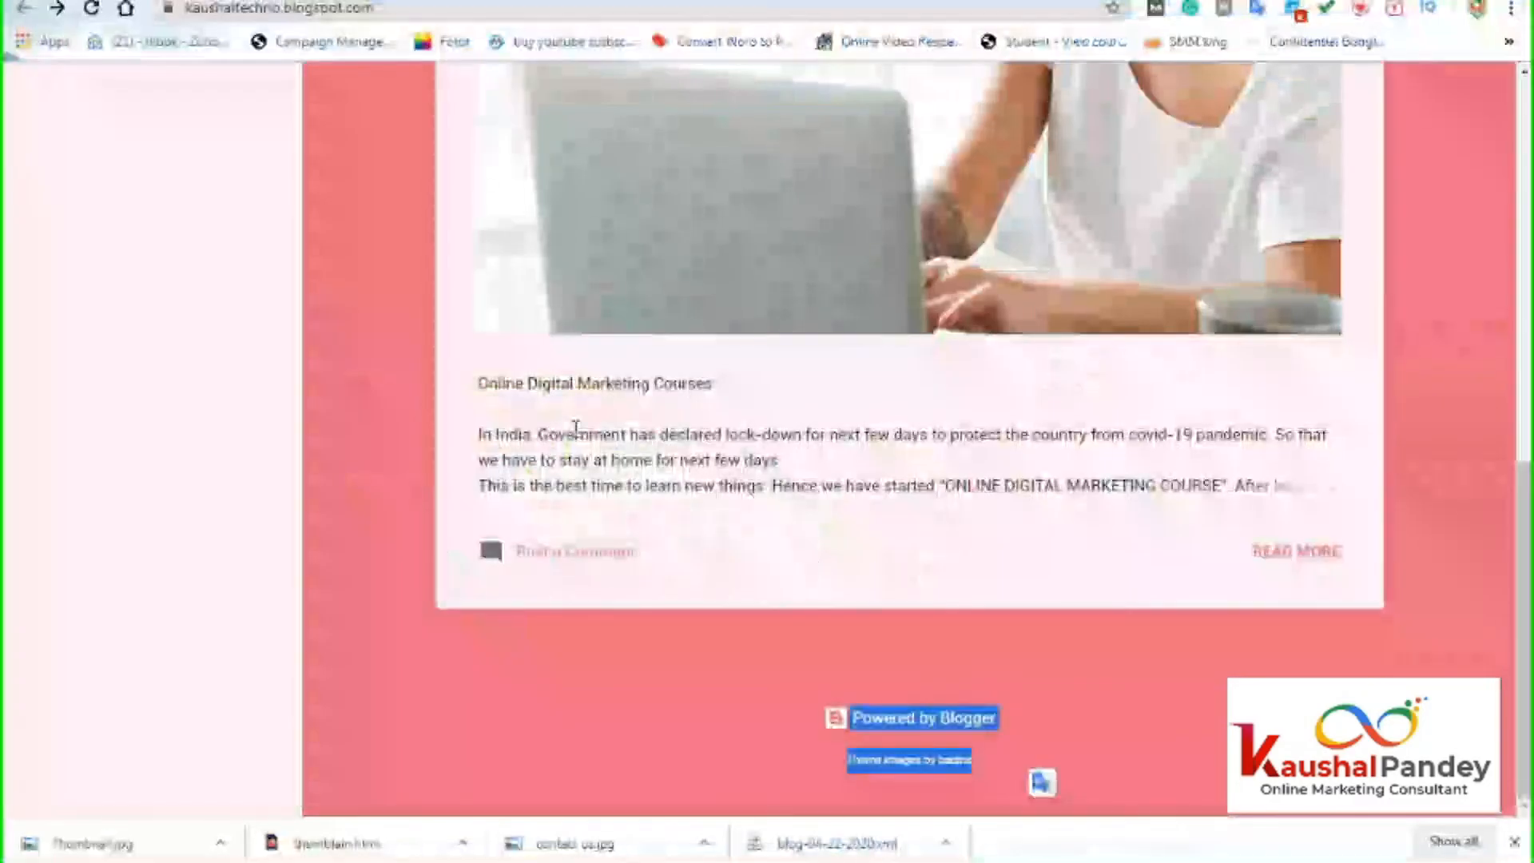
Leave the layout view and open the blog's Theme page from the Blogger sidebar.
{"action": "scroll", "coordinate": [695, 490], "scroll_direction": "up", "scroll_amount": 5}
{"action": "scroll", "coordinate": [727, 534], "scroll_direction": "up", "scroll_amount": 2}
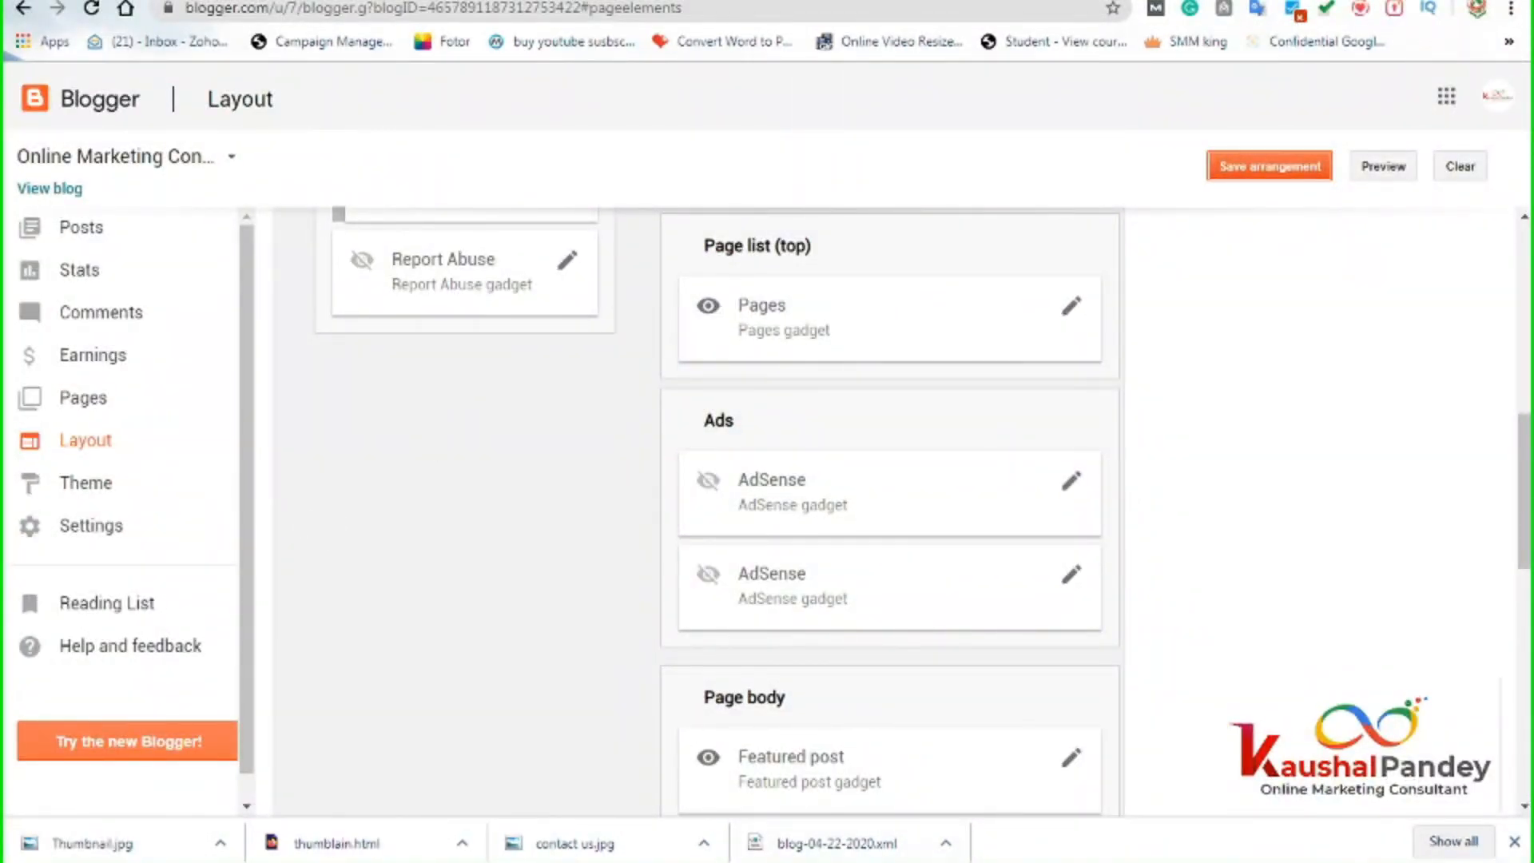
{"action": "left_click", "coordinate": [780, 767]}
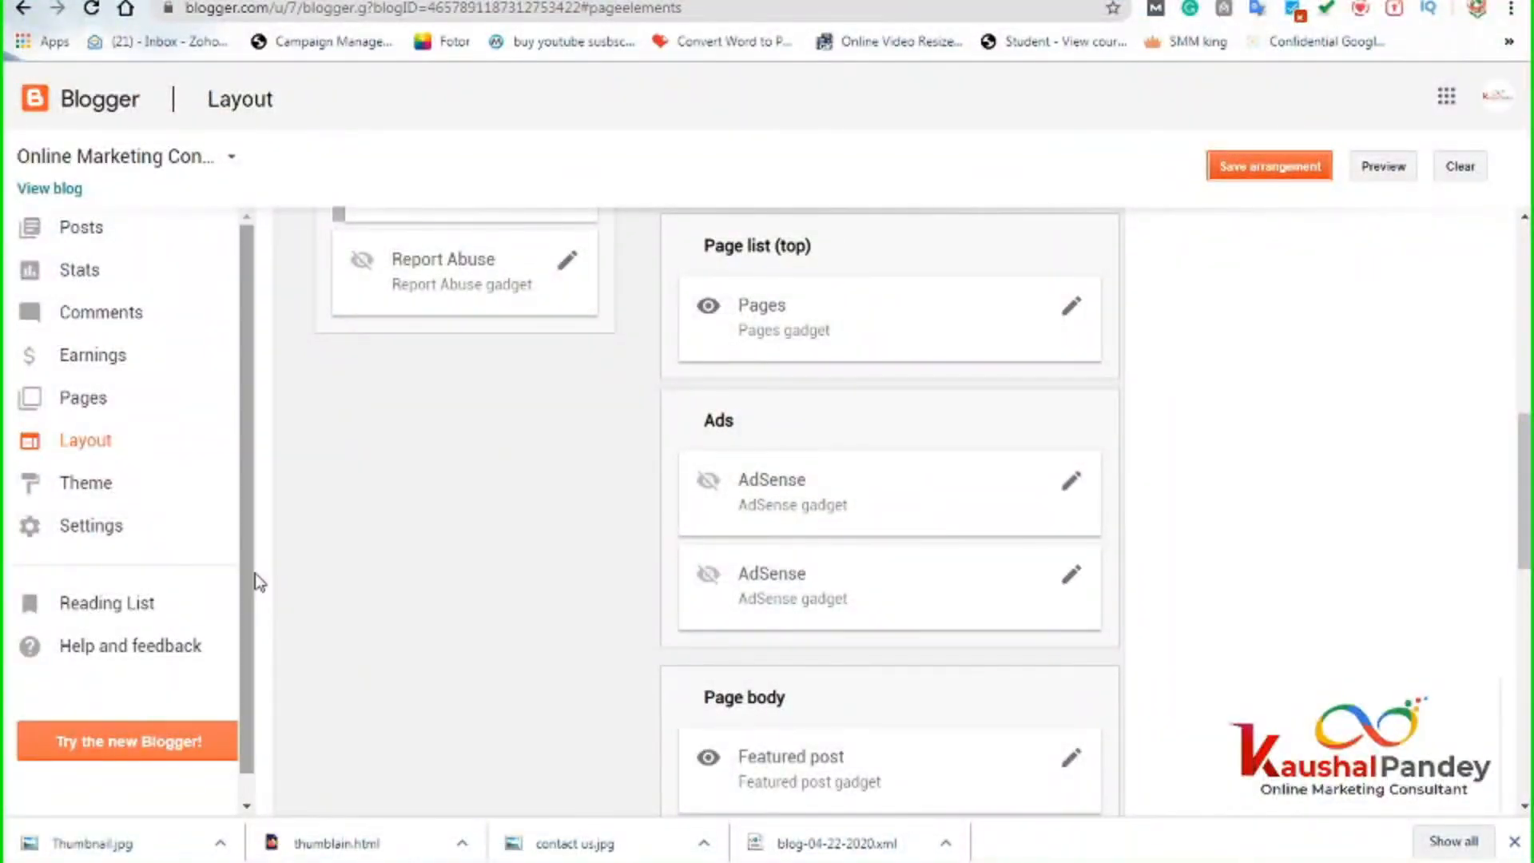
{"action": "left_click", "coordinate": [84, 489]}
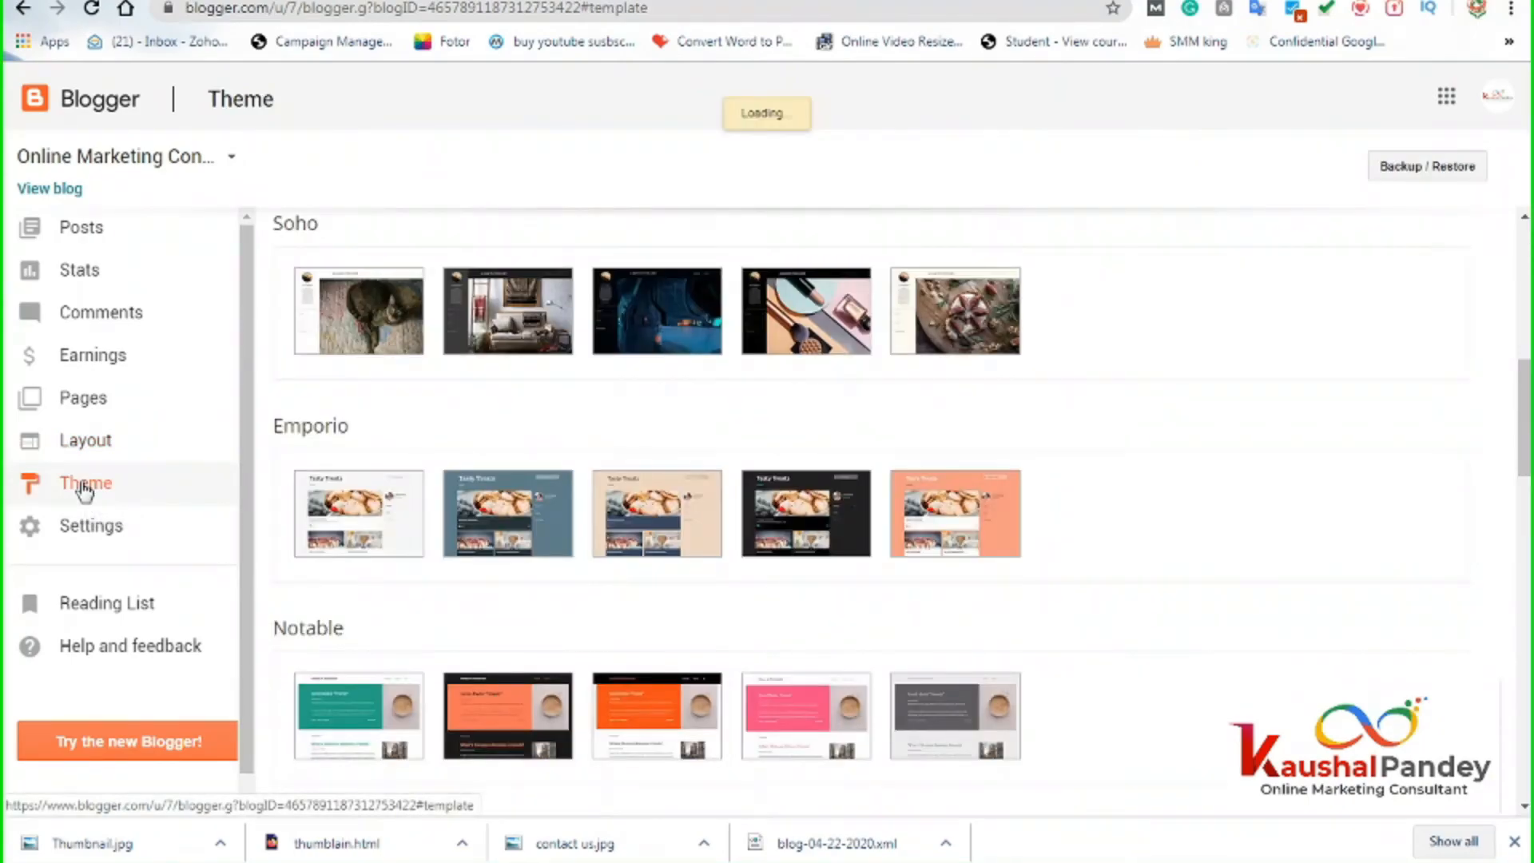
Open Edit HTML for the theme that is live on the blog.
{"action": "scroll", "coordinate": [590, 473], "scroll_direction": "up", "scroll_amount": 9}
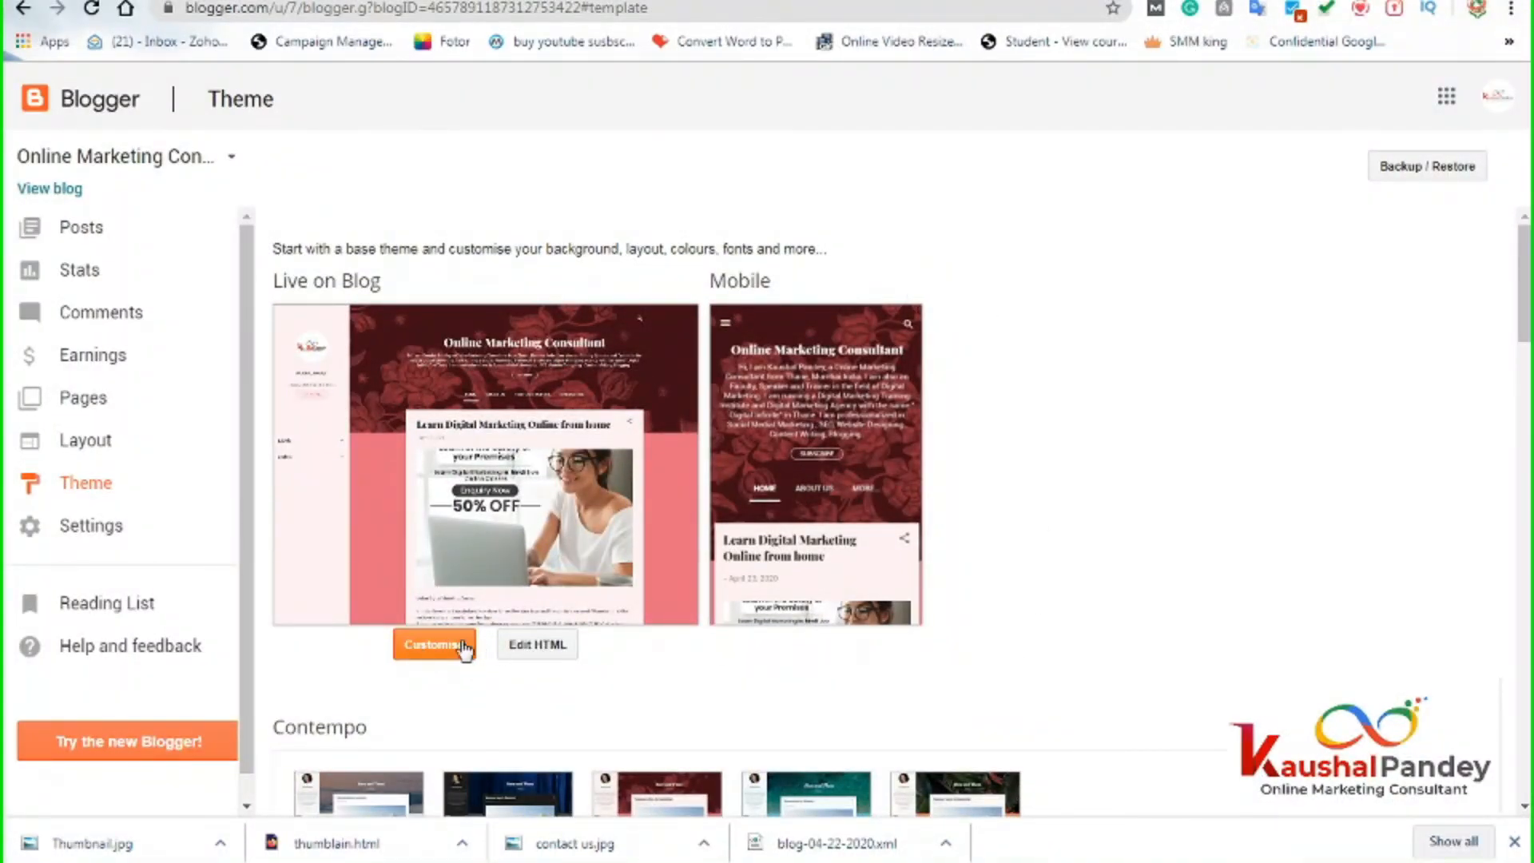
{"action": "left_click", "coordinate": [534, 647]}
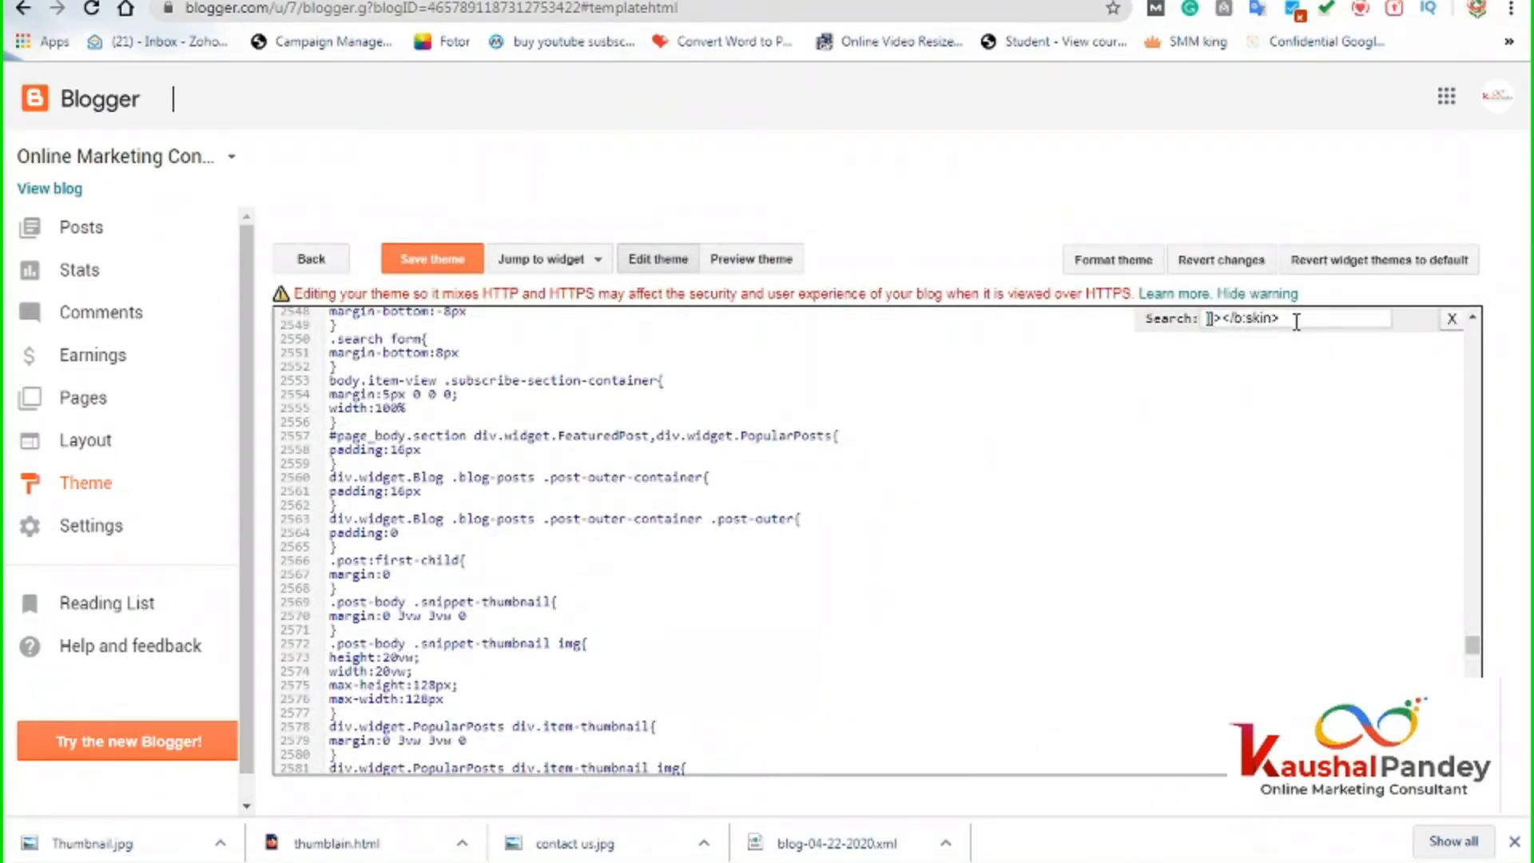
Copy ]]></b:skin> from the Word note and search for it in the theme code.
{"action": "left_click", "coordinate": [1452, 321]}
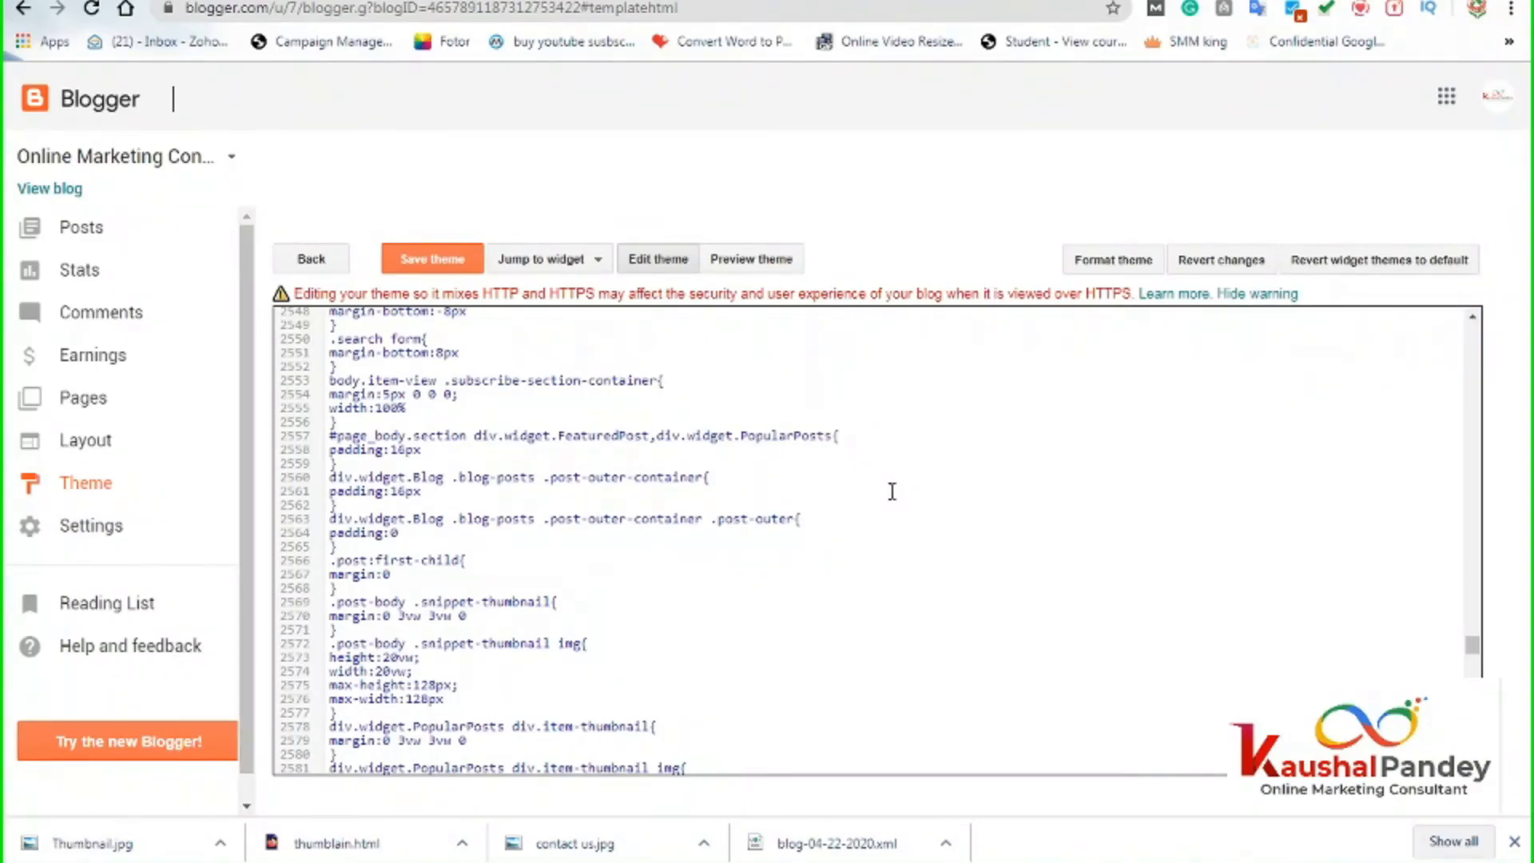
{"action": "key", "text": "ctrl+f"}
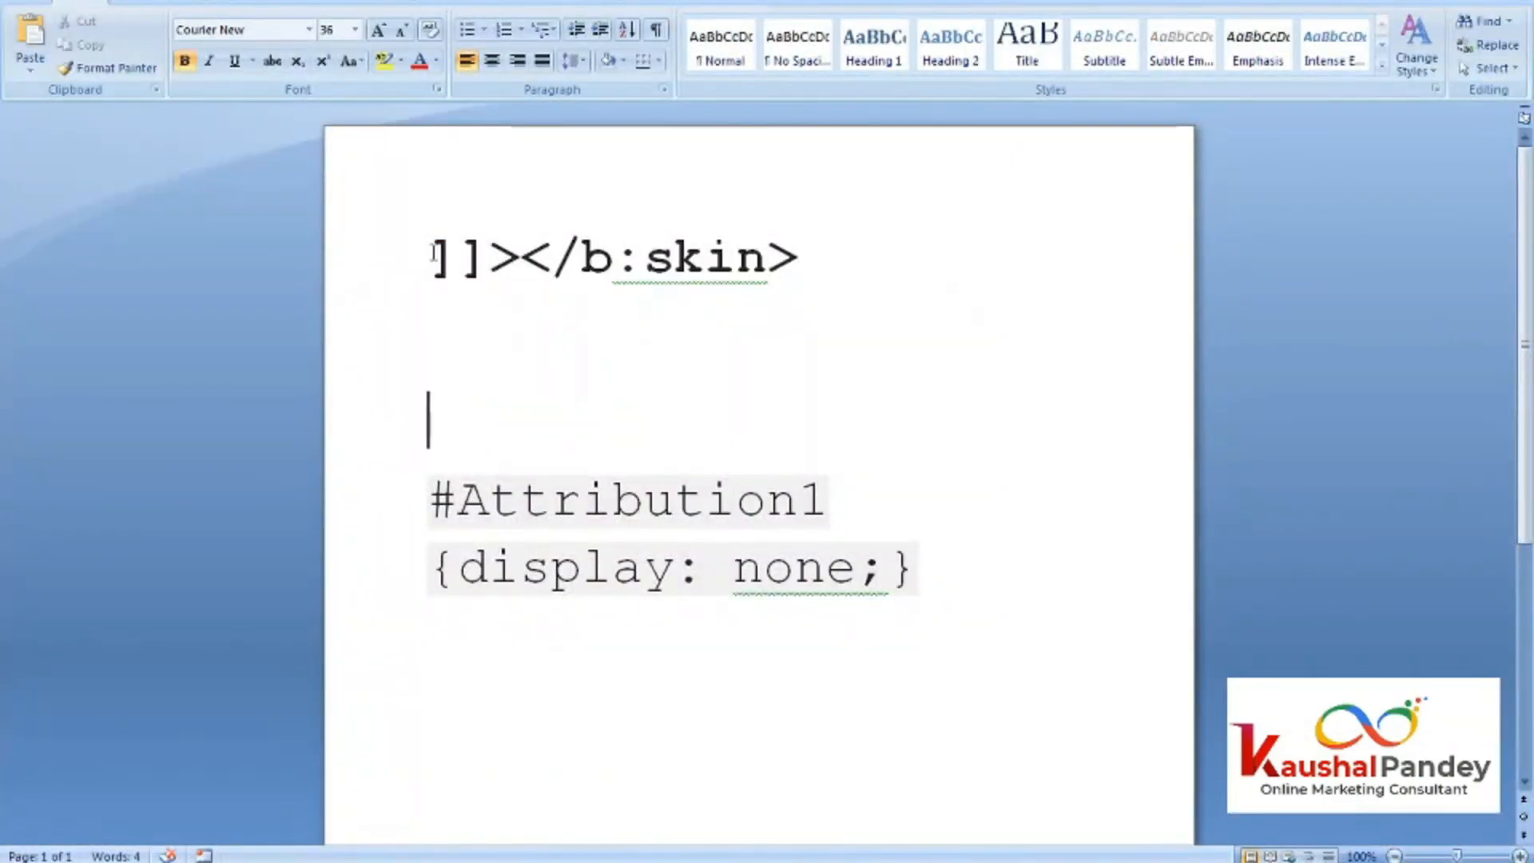
{"action": "left_click_drag", "start_coordinate": [431, 254], "coordinate": [815, 275]}
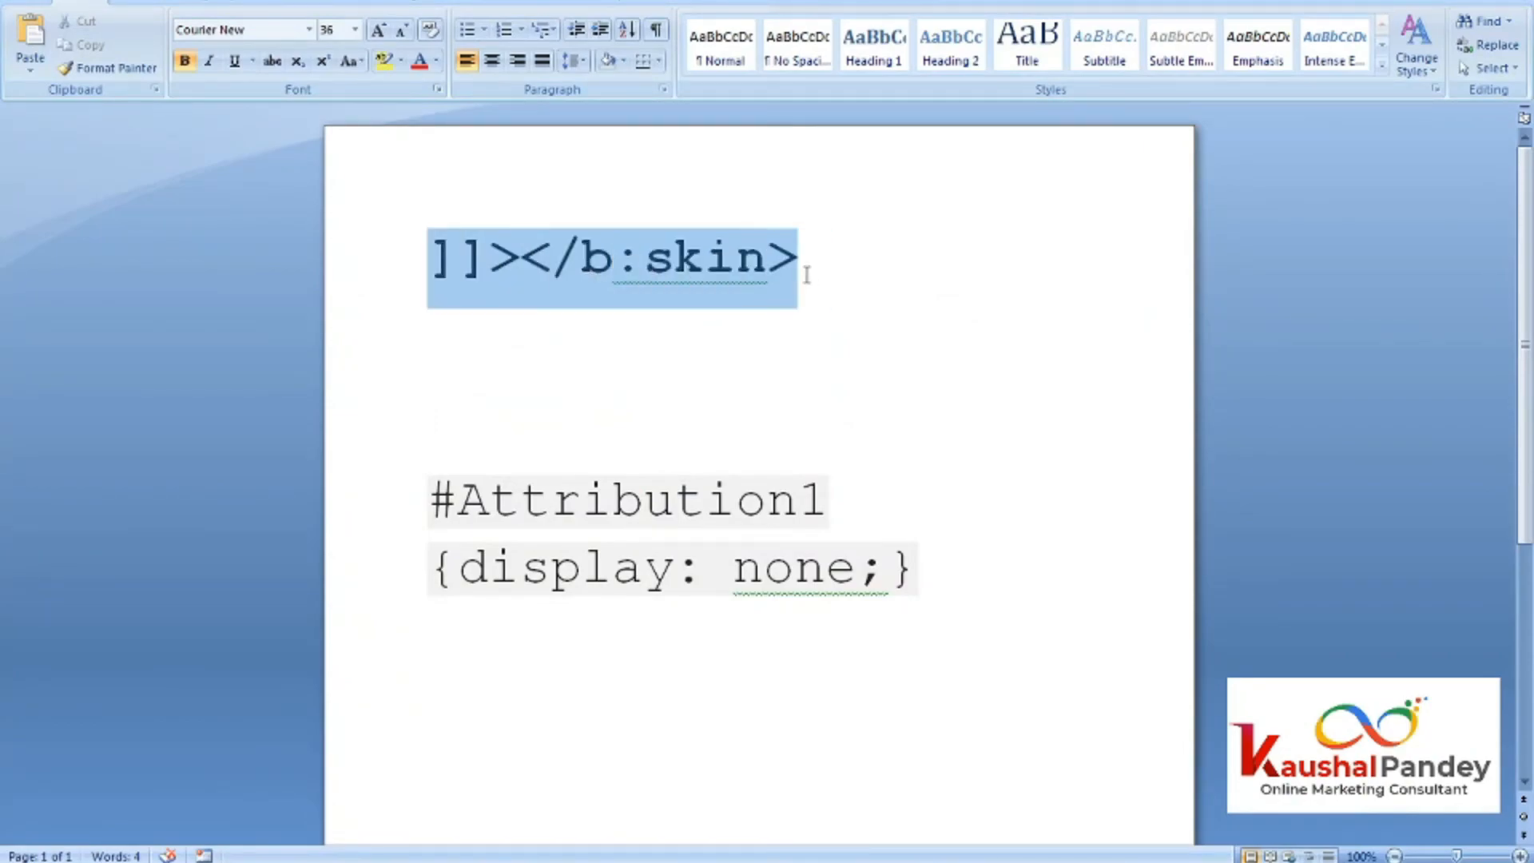
{"action": "left_click", "coordinate": [712, 233]}
{"action": "left_click", "coordinate": [770, 287]}
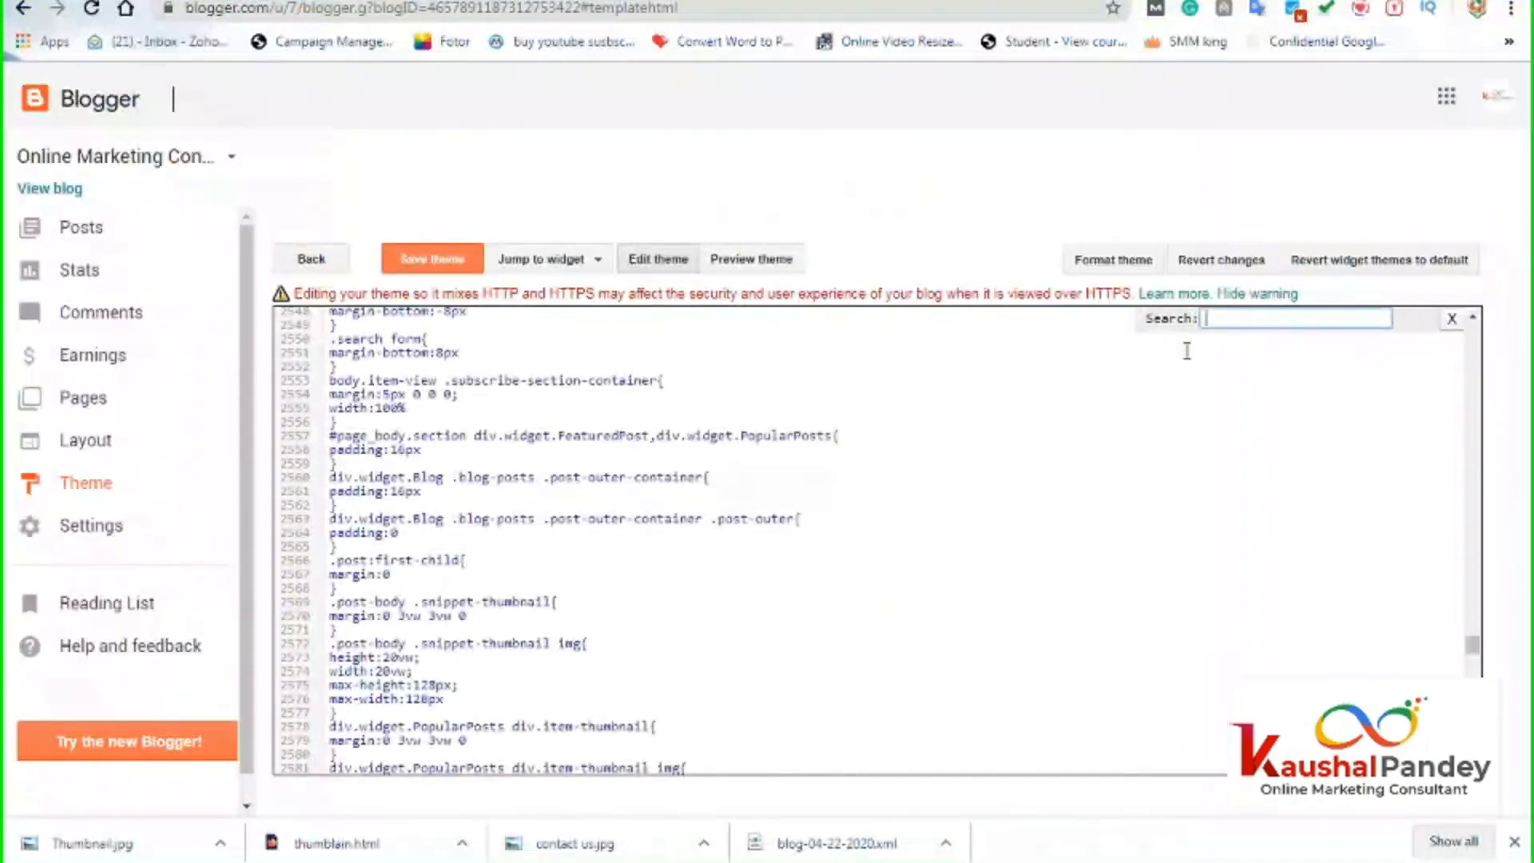
{"action": "right_click", "coordinate": [1212, 320]}
{"action": "left_click", "coordinate": [1269, 437]}
{"action": "key", "text": "Return"}
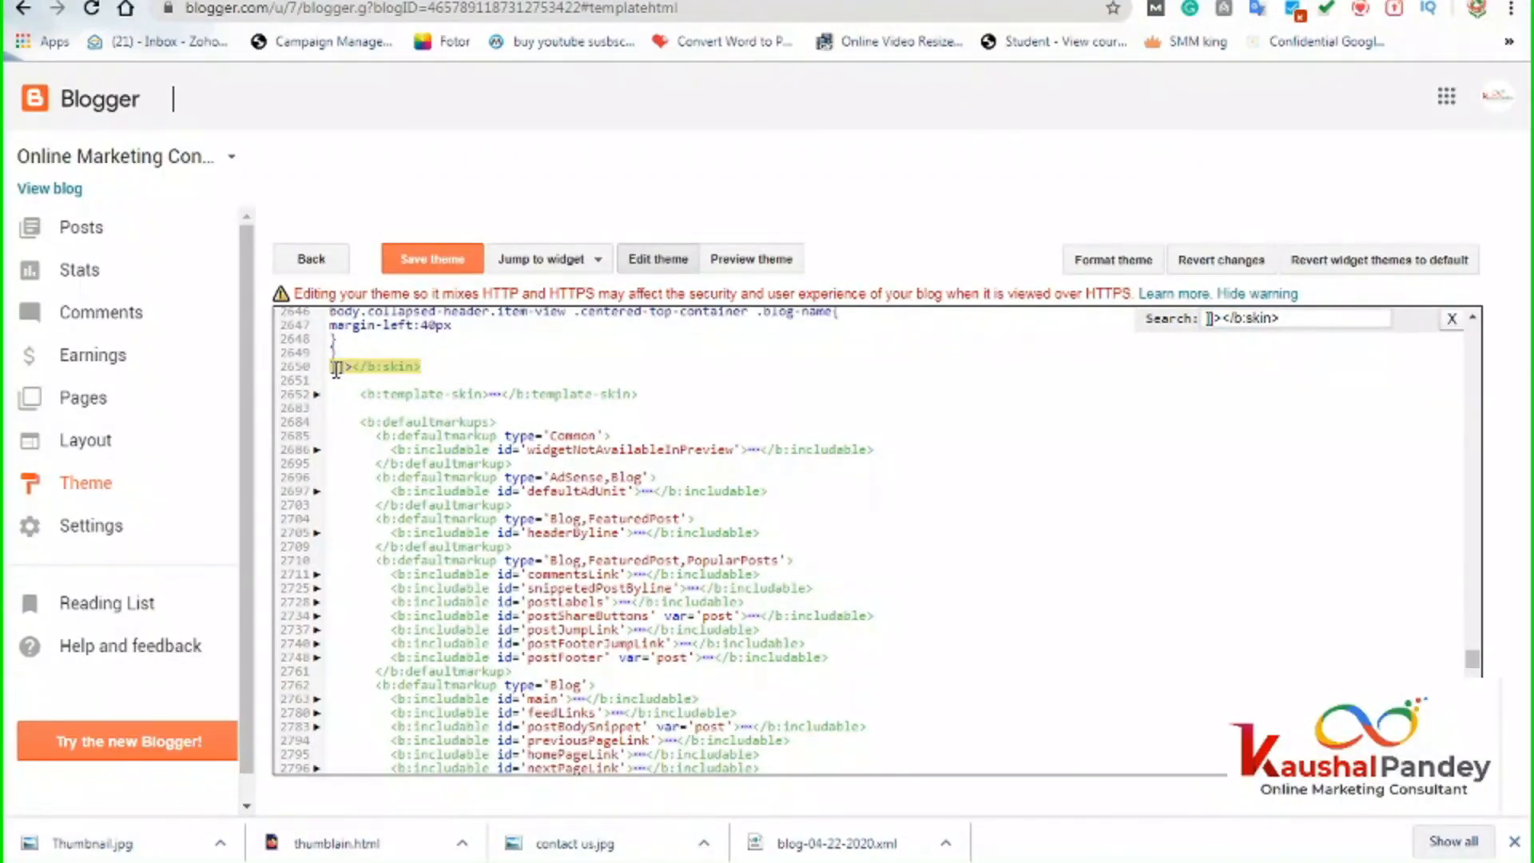
Insert a blank line above ]]></b:skin> and copy the #Attribution1 {display: none;} rule from Word.
{"action": "left_click_drag", "start_coordinate": [335, 369], "coordinate": [422, 366]}
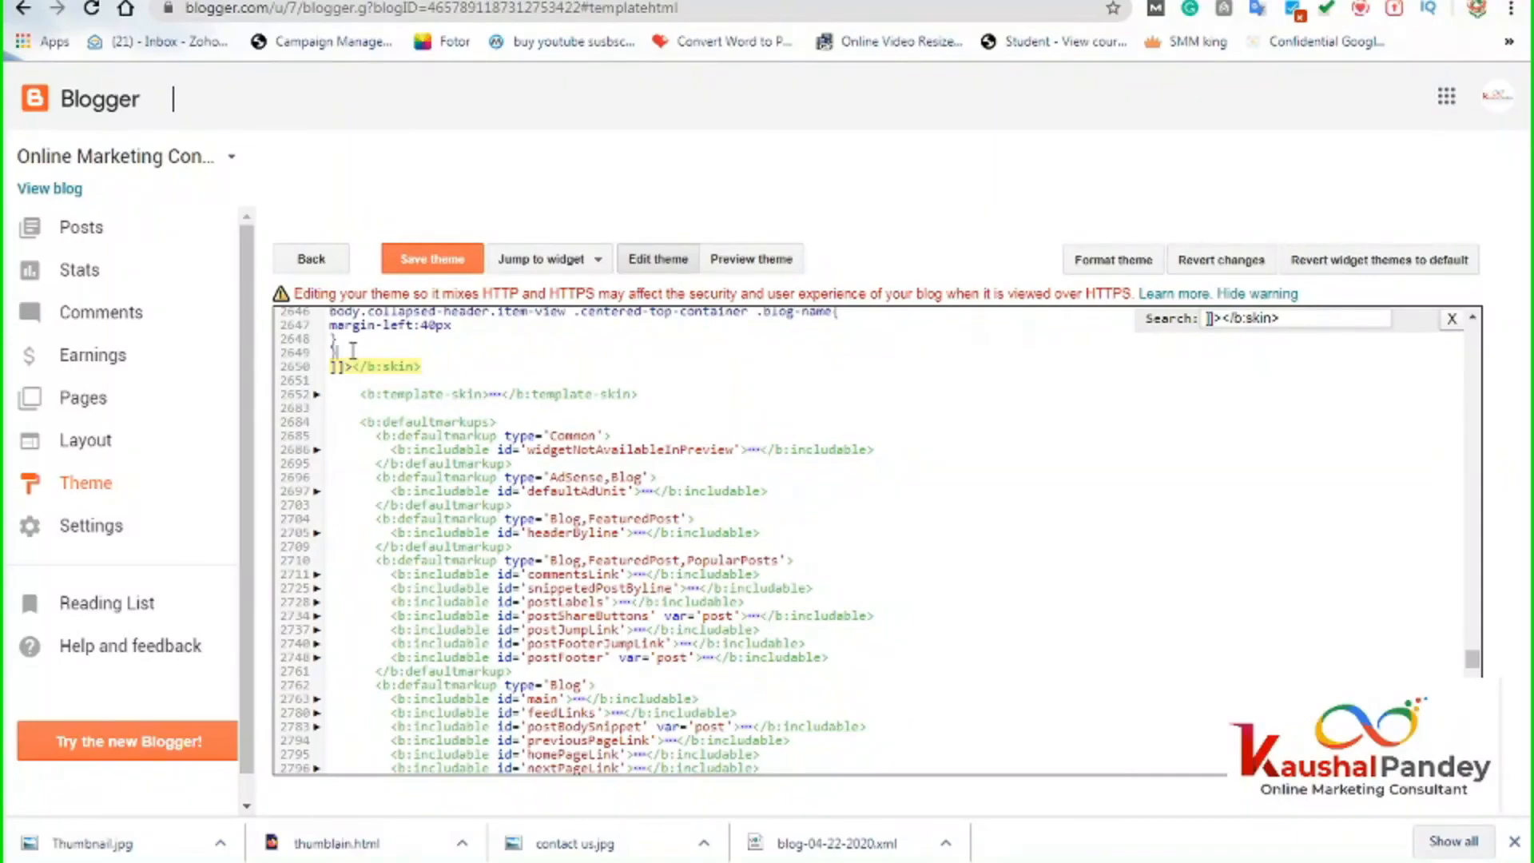
{"action": "key", "text": "Return"}
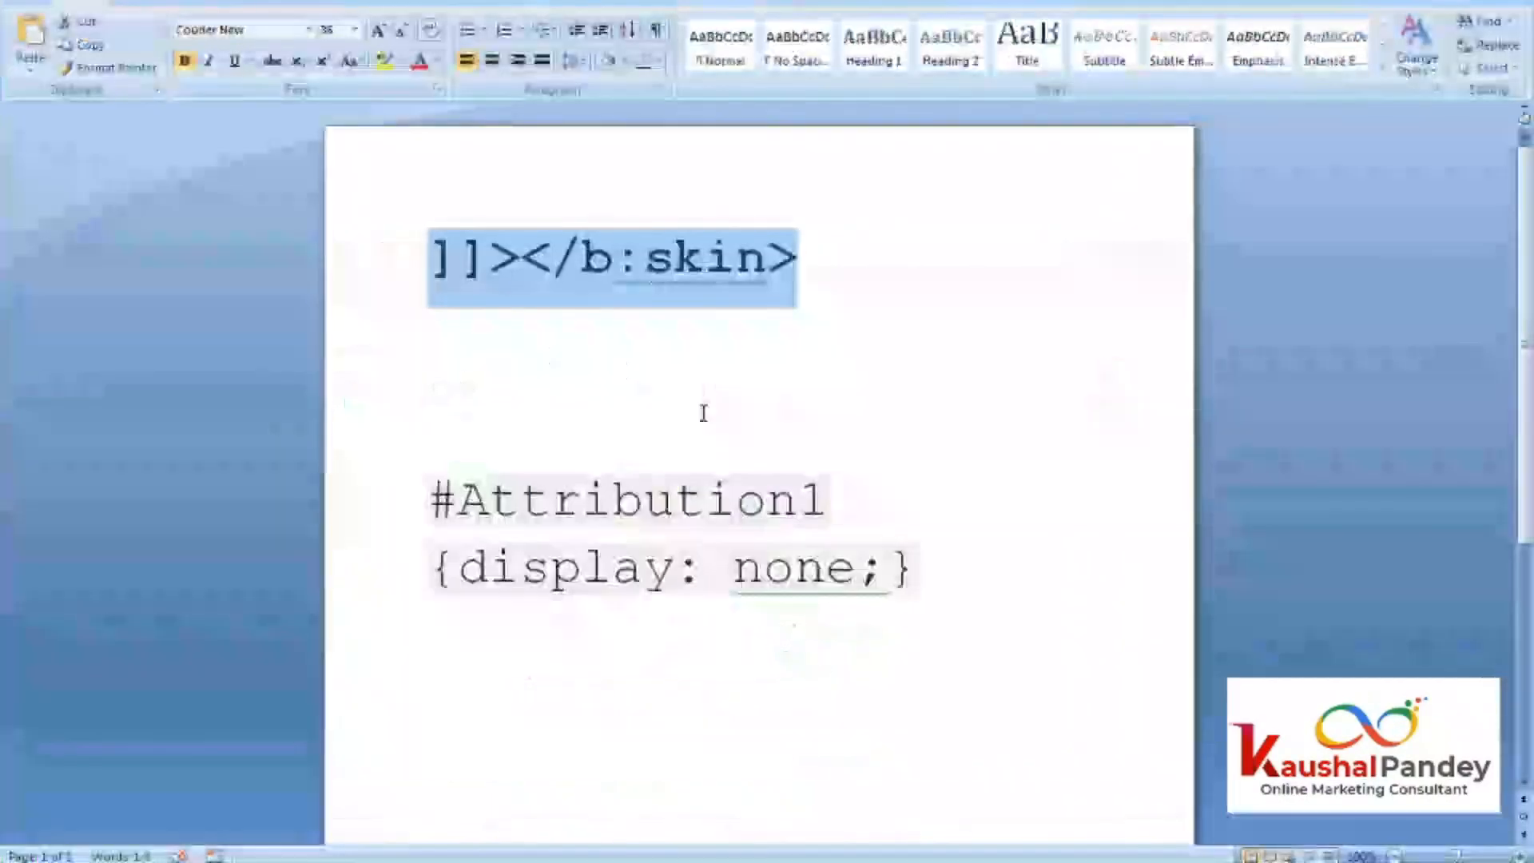
{"action": "left_click_drag", "start_coordinate": [431, 499], "coordinate": [919, 568]}
{"action": "right_click", "coordinate": [741, 511]}
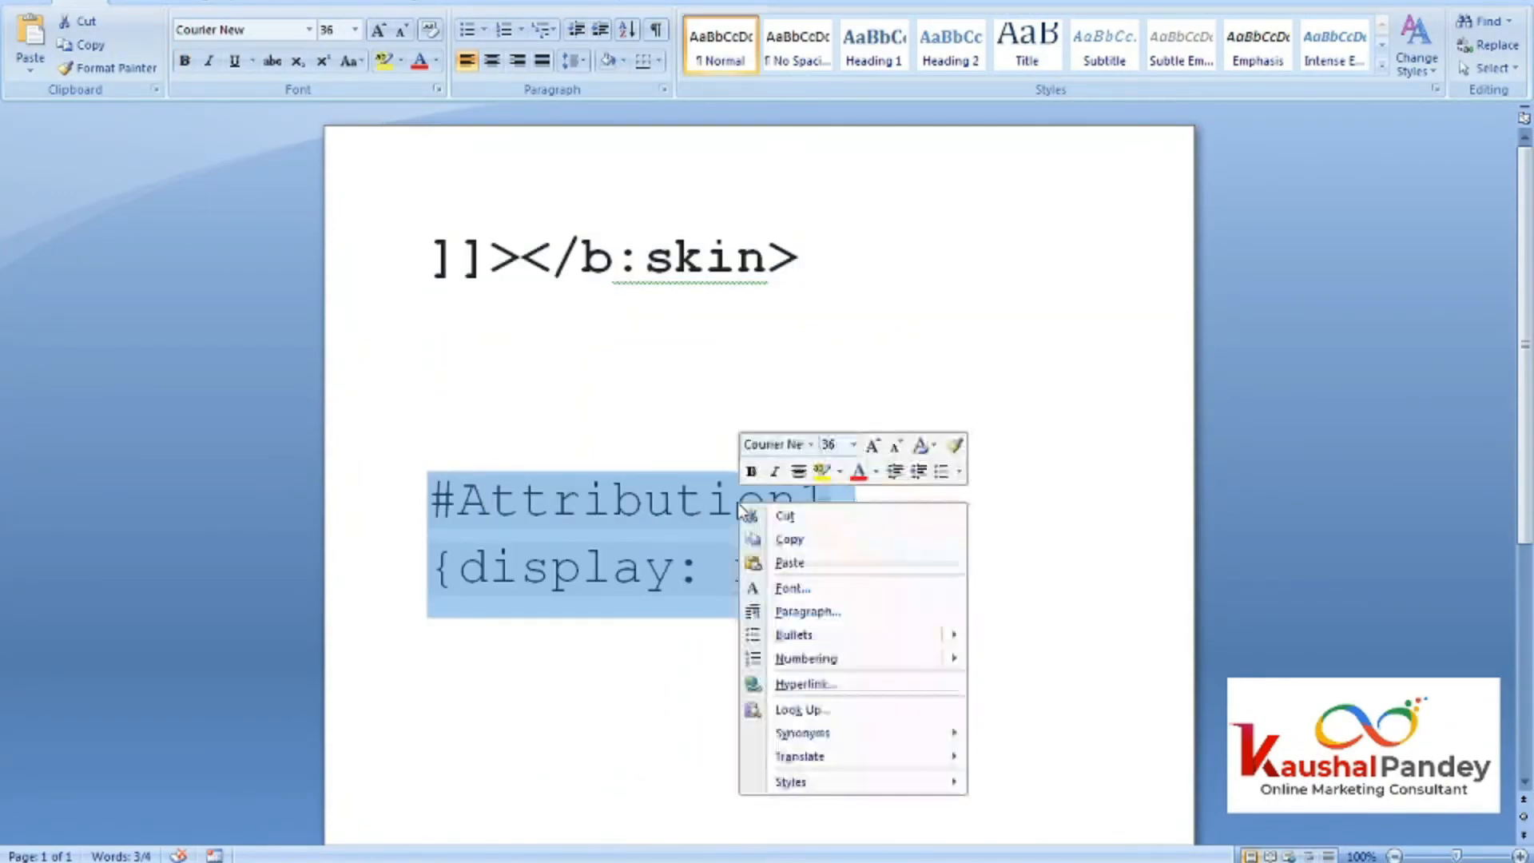
{"action": "left_click", "coordinate": [773, 539]}
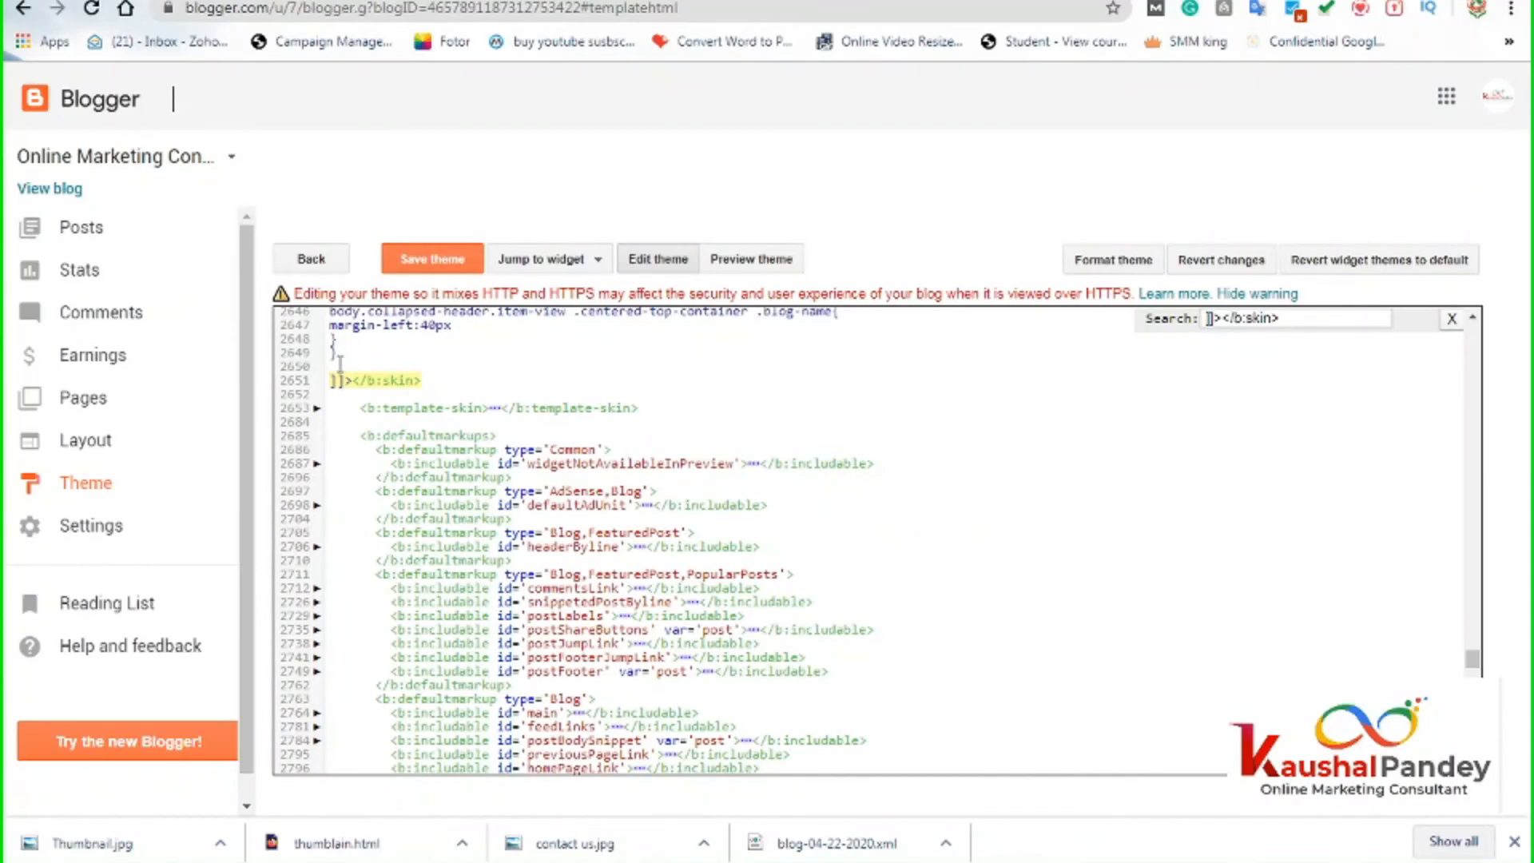
Paste #Attribution1 {display: none;} onto empty line 2650 and save the theme.
{"action": "right_click", "coordinate": [340, 363]}
{"action": "left_click", "coordinate": [403, 497]}
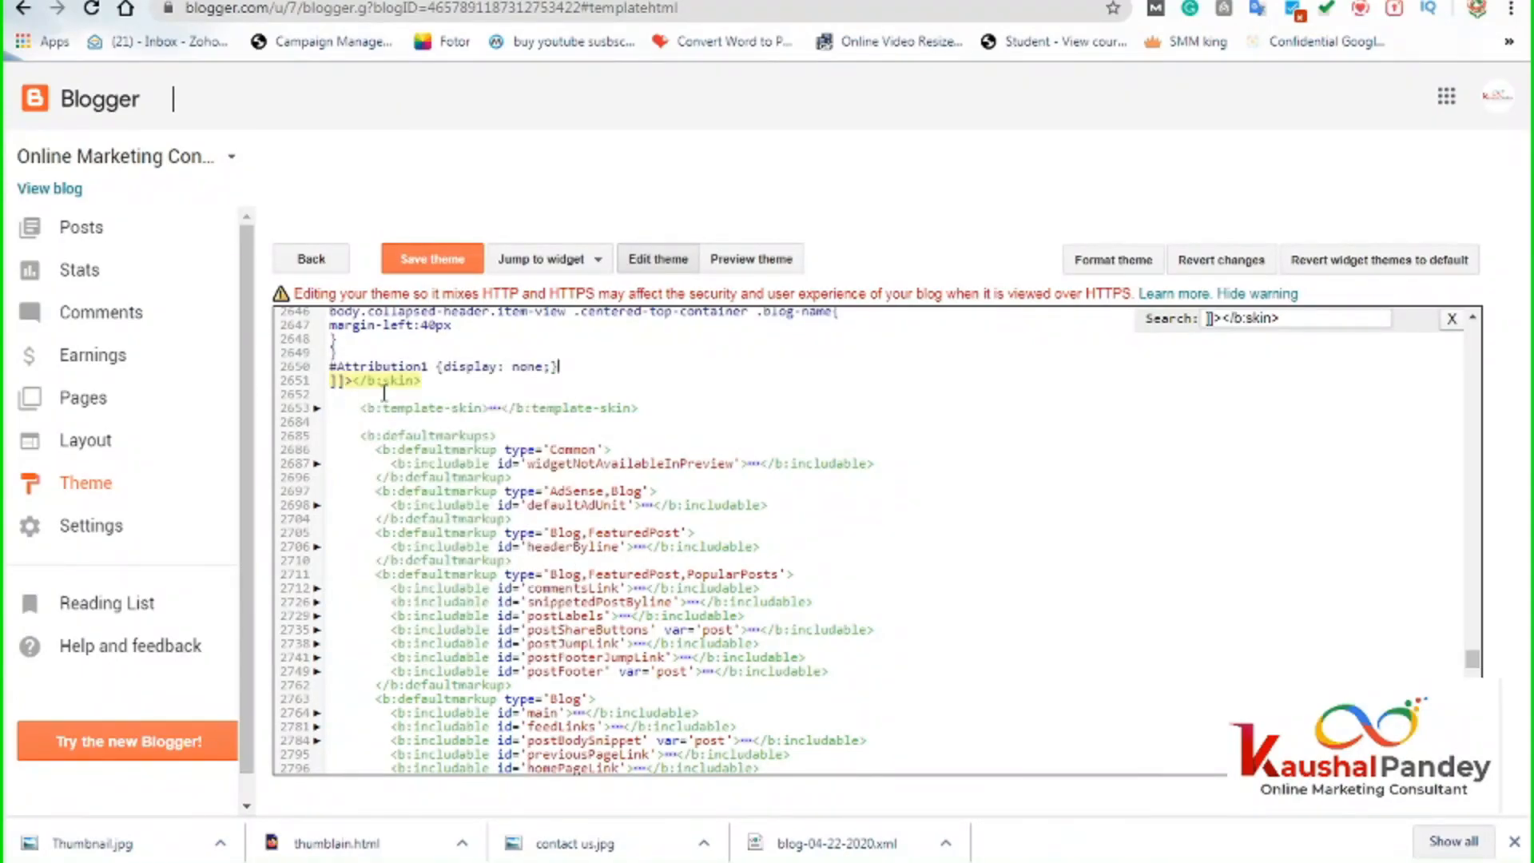
{"action": "left_click", "coordinate": [414, 264]}
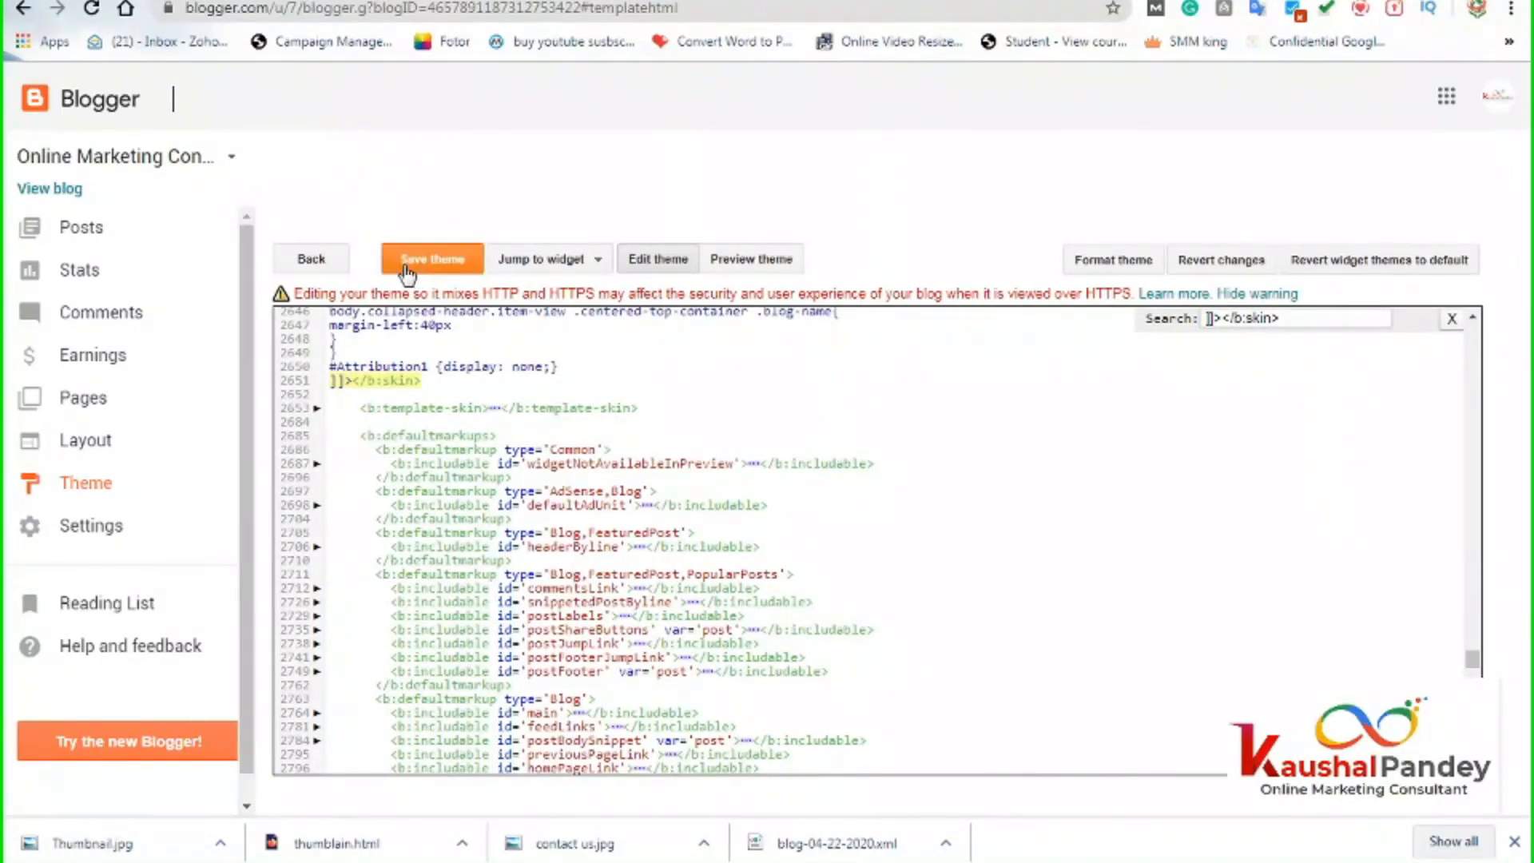
Reload the live blog and scroll to the footer to confirm the attribution is hidden.
{"action": "left_click", "coordinate": [611, 2]}
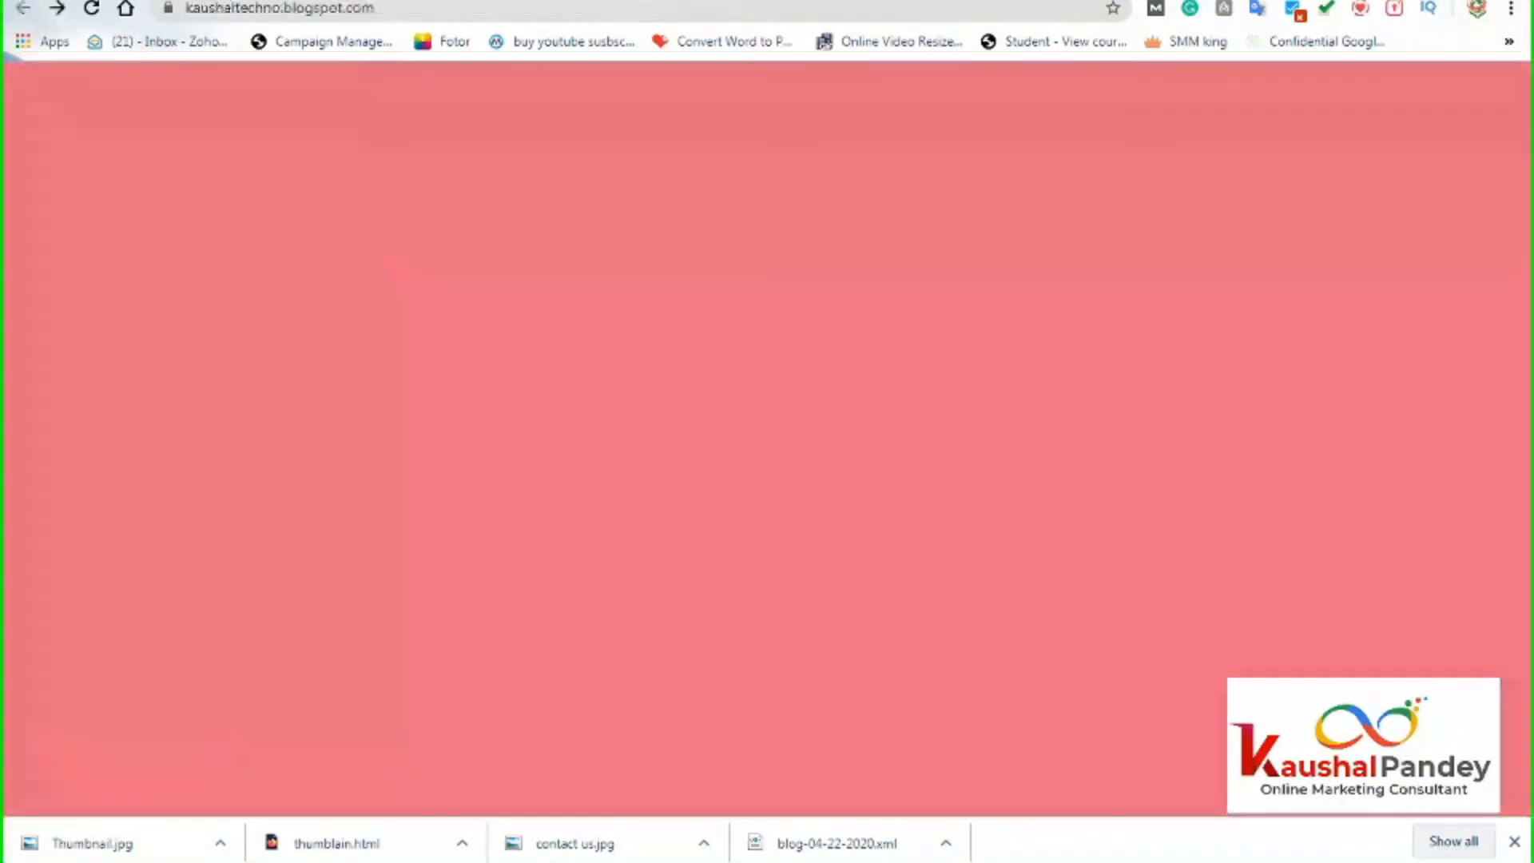
{"action": "scroll", "coordinate": [626, 507], "scroll_direction": "down", "scroll_amount": 7}
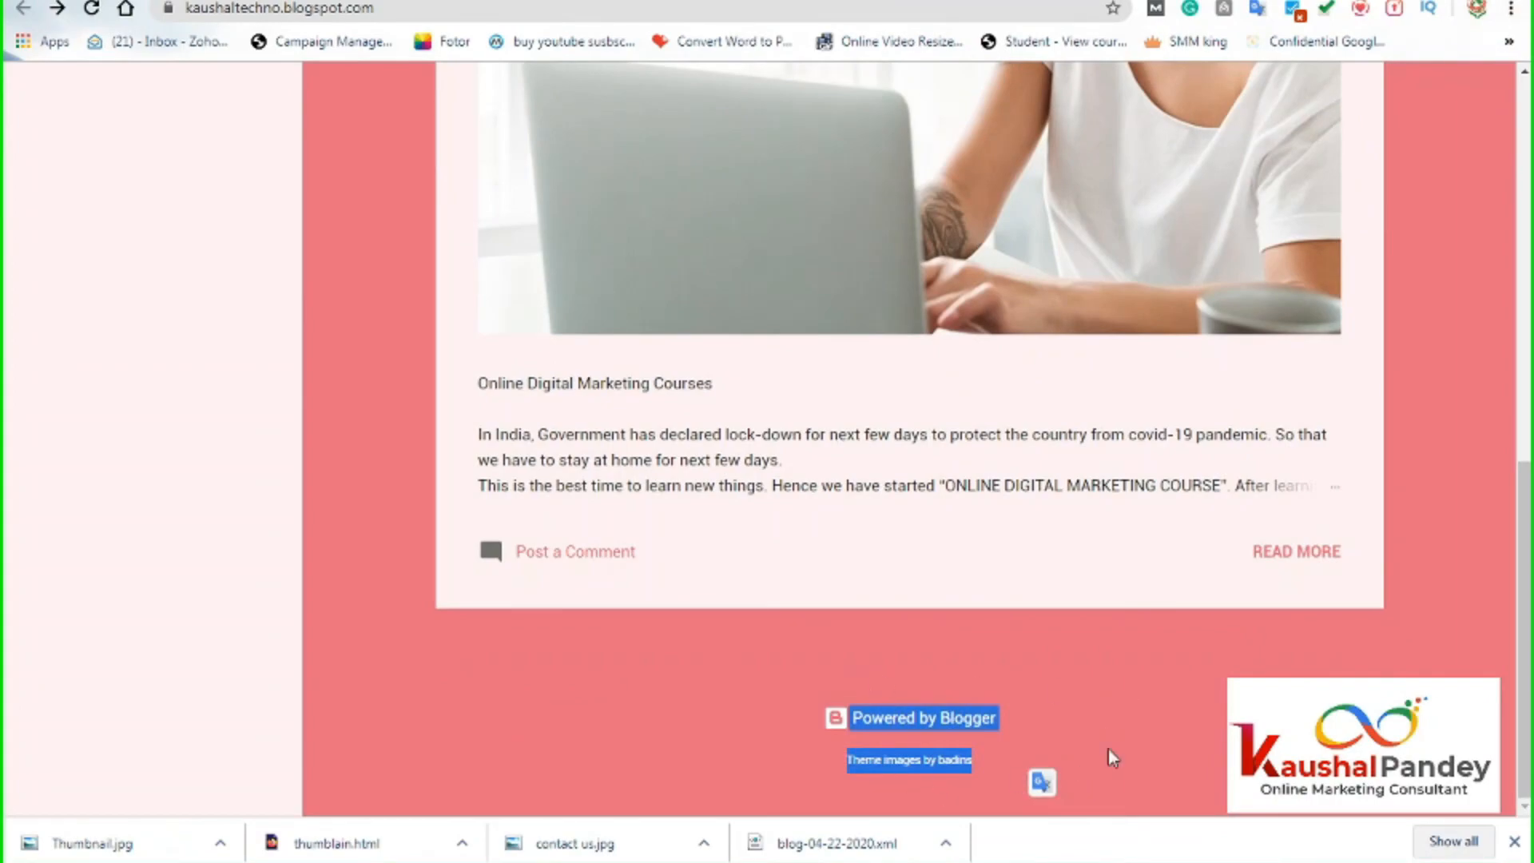
{"action": "left_click", "coordinate": [1080, 714]}
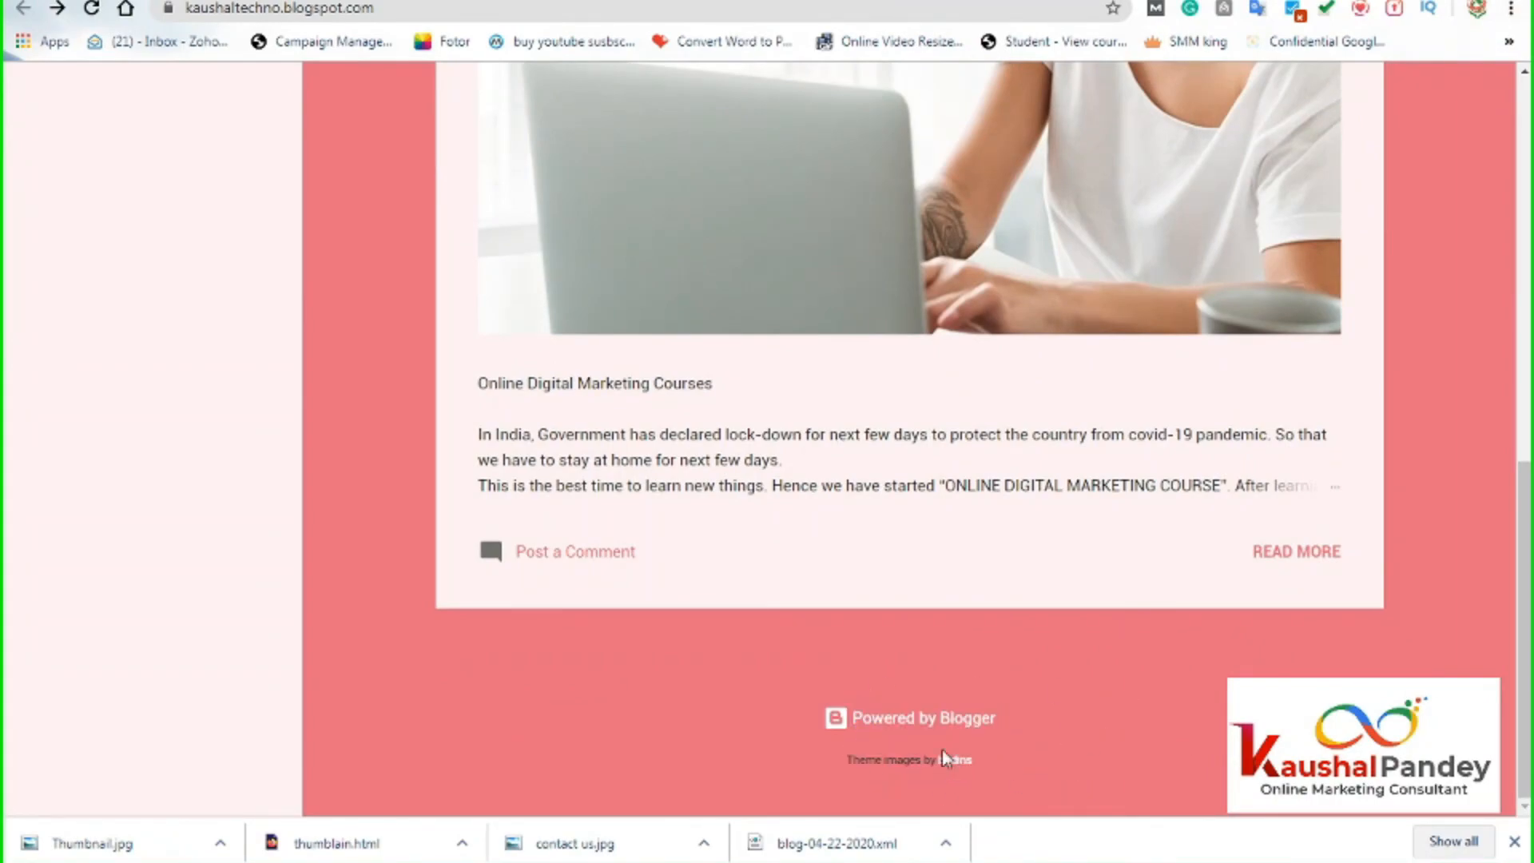
{"action": "scroll", "coordinate": [942, 755], "scroll_direction": "up", "scroll_amount": 10}
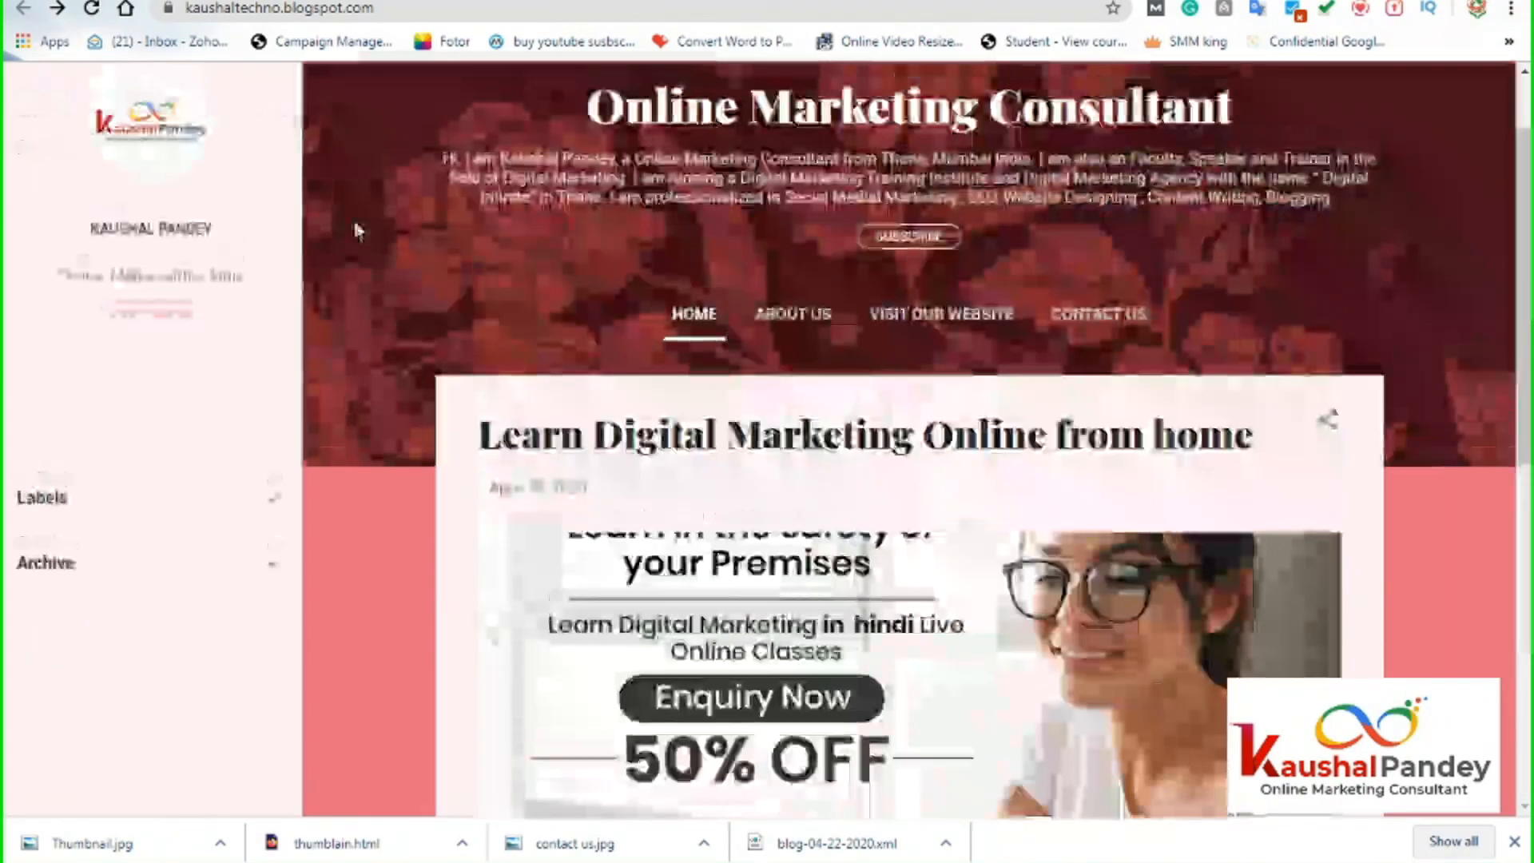
{"action": "left_click", "coordinate": [110, 8]}
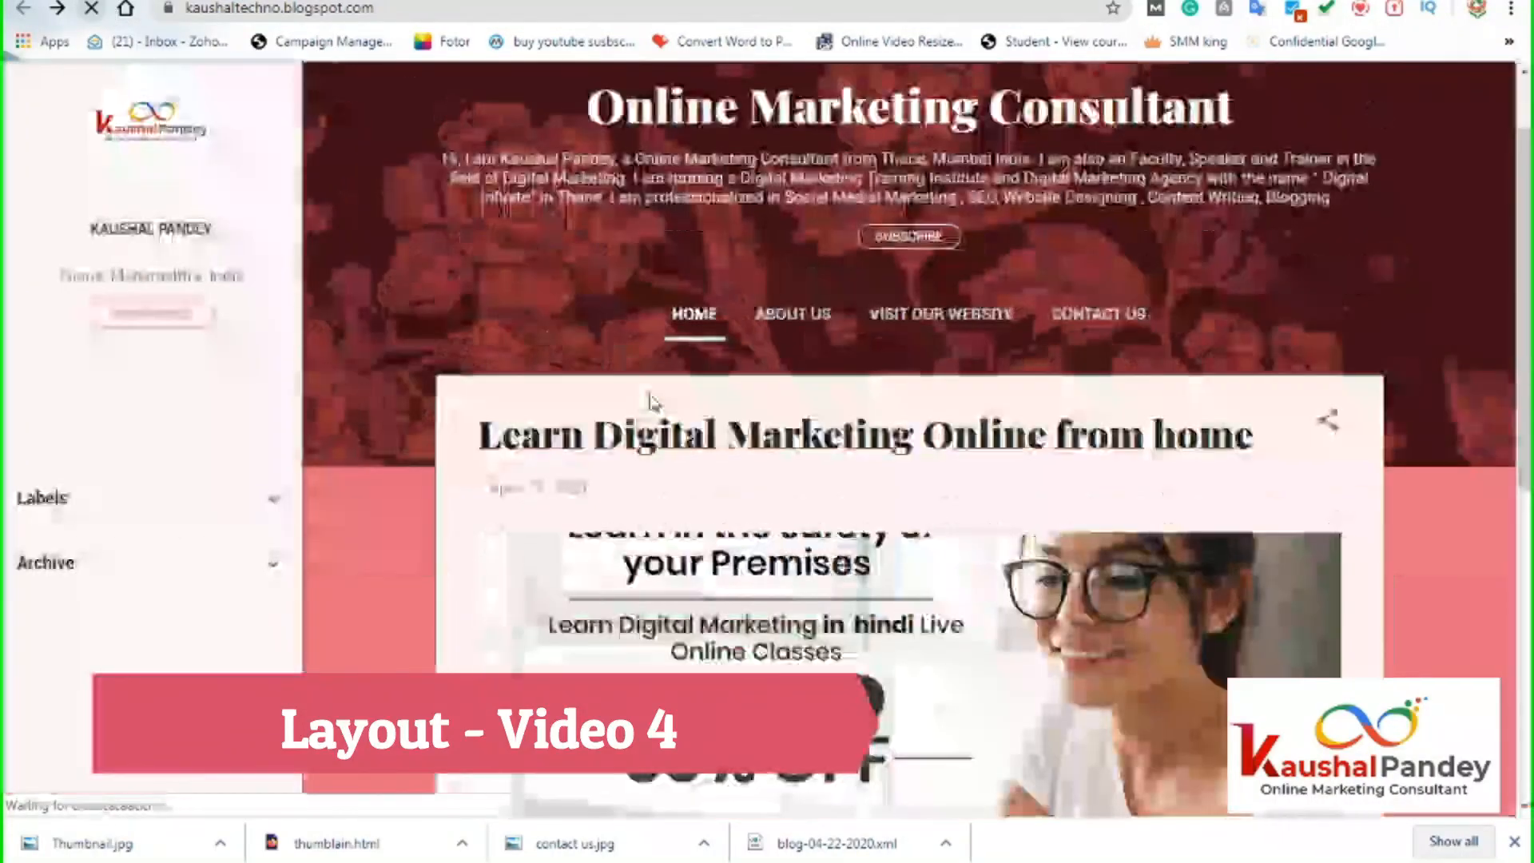
{"action": "scroll", "coordinate": [711, 564], "scroll_direction": "down", "scroll_amount": 7}
{"action": "scroll", "coordinate": [711, 563], "scroll_direction": "down", "scroll_amount": 2}
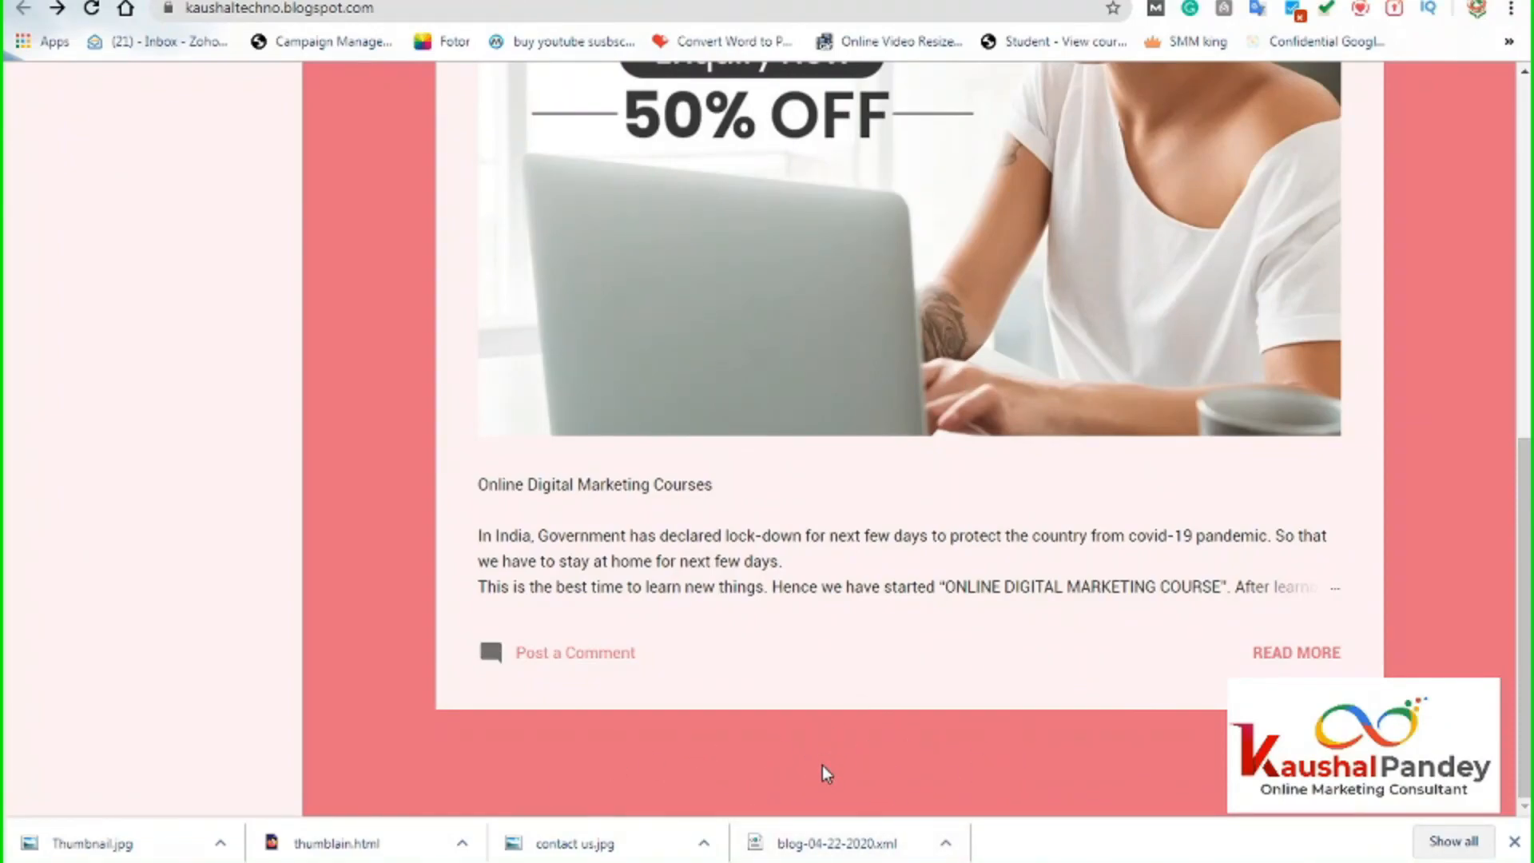
{"action": "scroll", "coordinate": [943, 766], "scroll_direction": "up", "scroll_amount": 10}
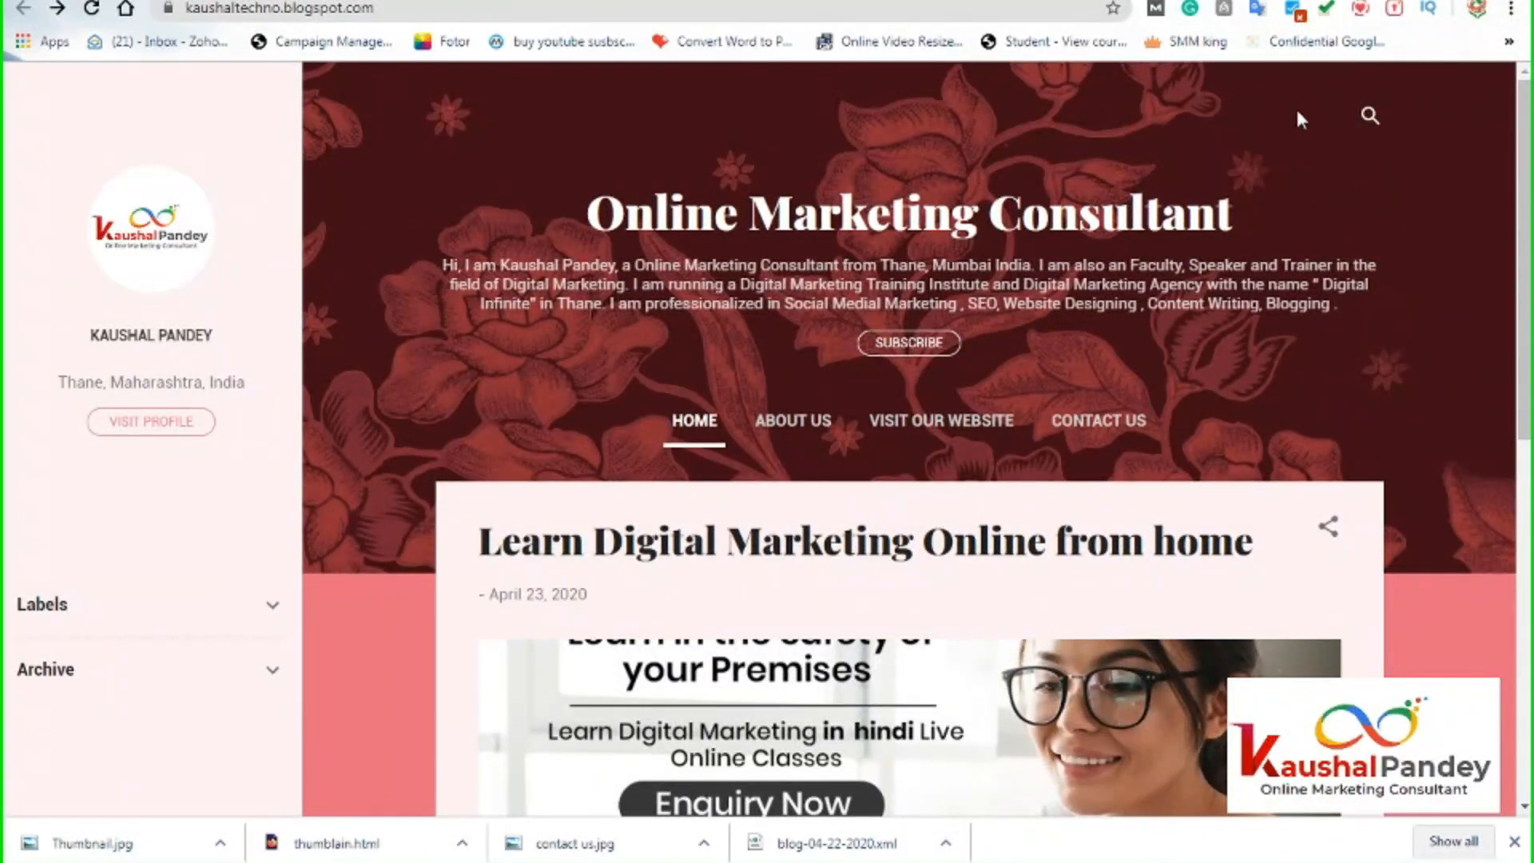
{"action": "left_click_drag", "start_coordinate": [577, 209], "coordinate": [1128, 211]}
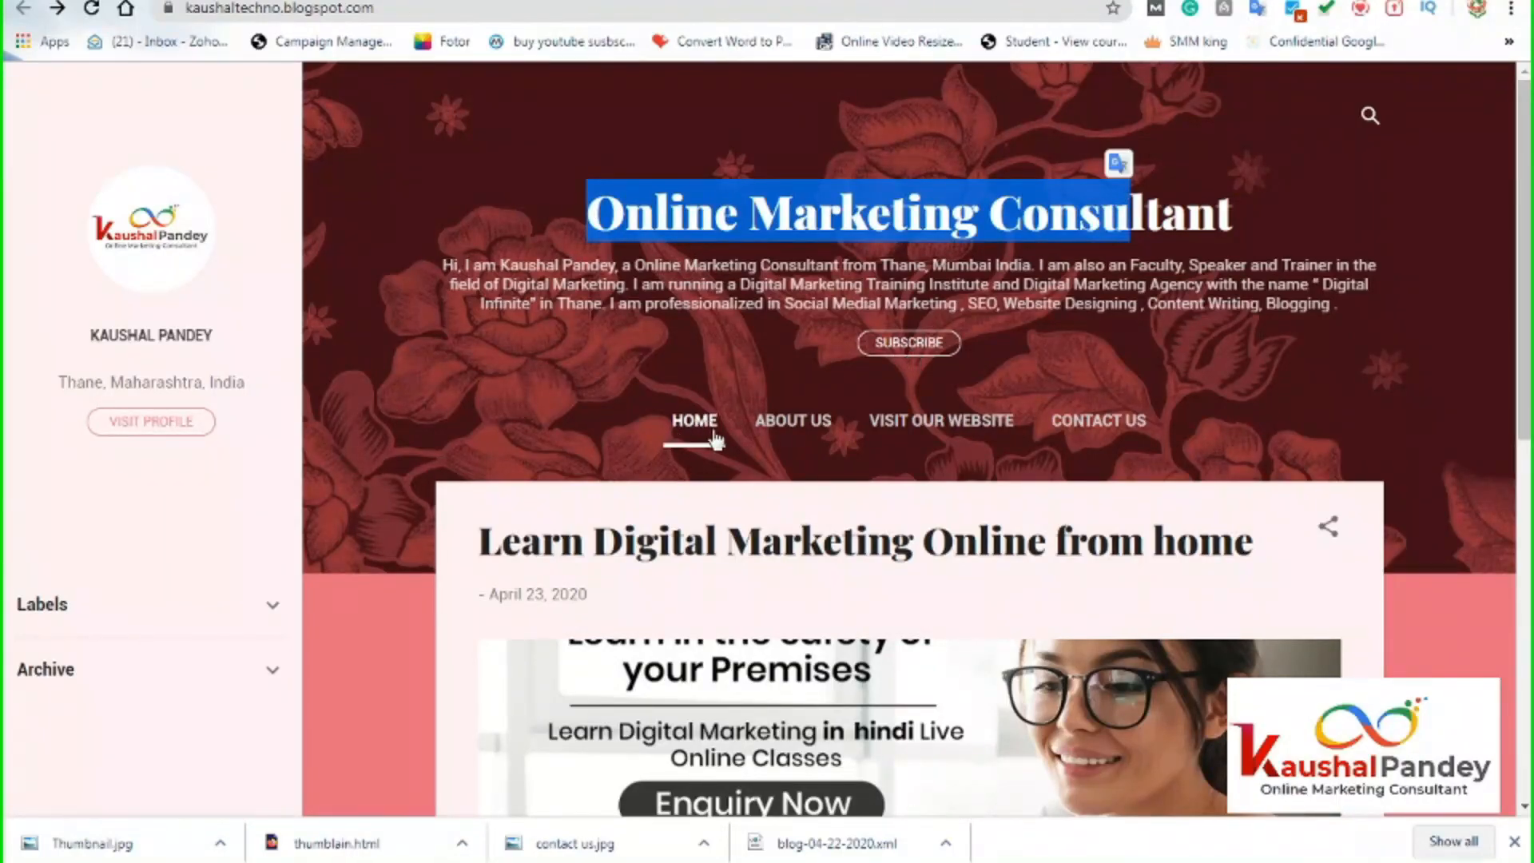
{"action": "scroll", "coordinate": [1068, 563], "scroll_direction": "down", "scroll_amount": 9}
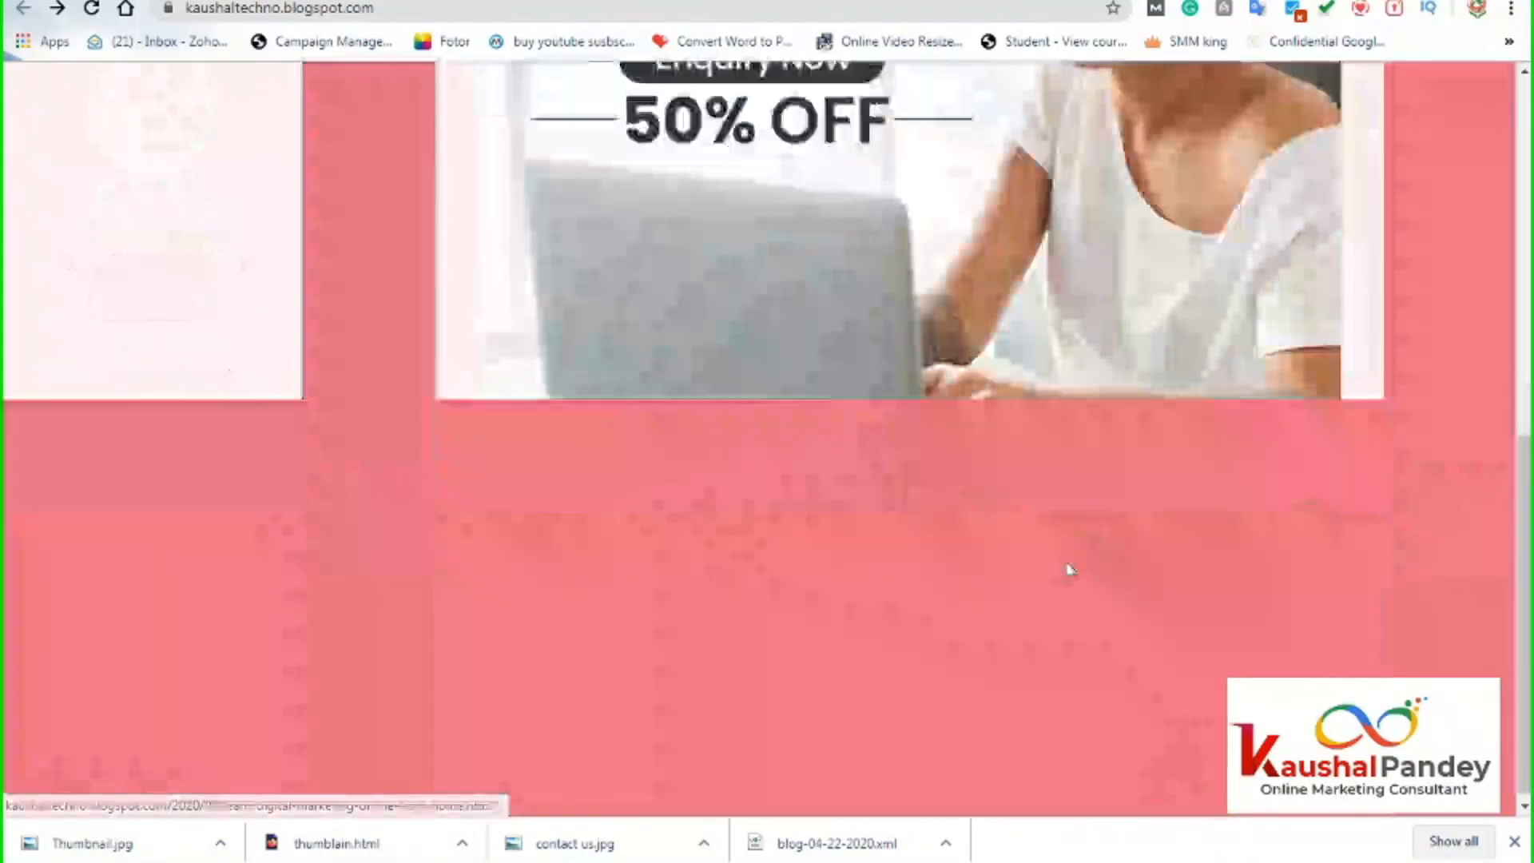